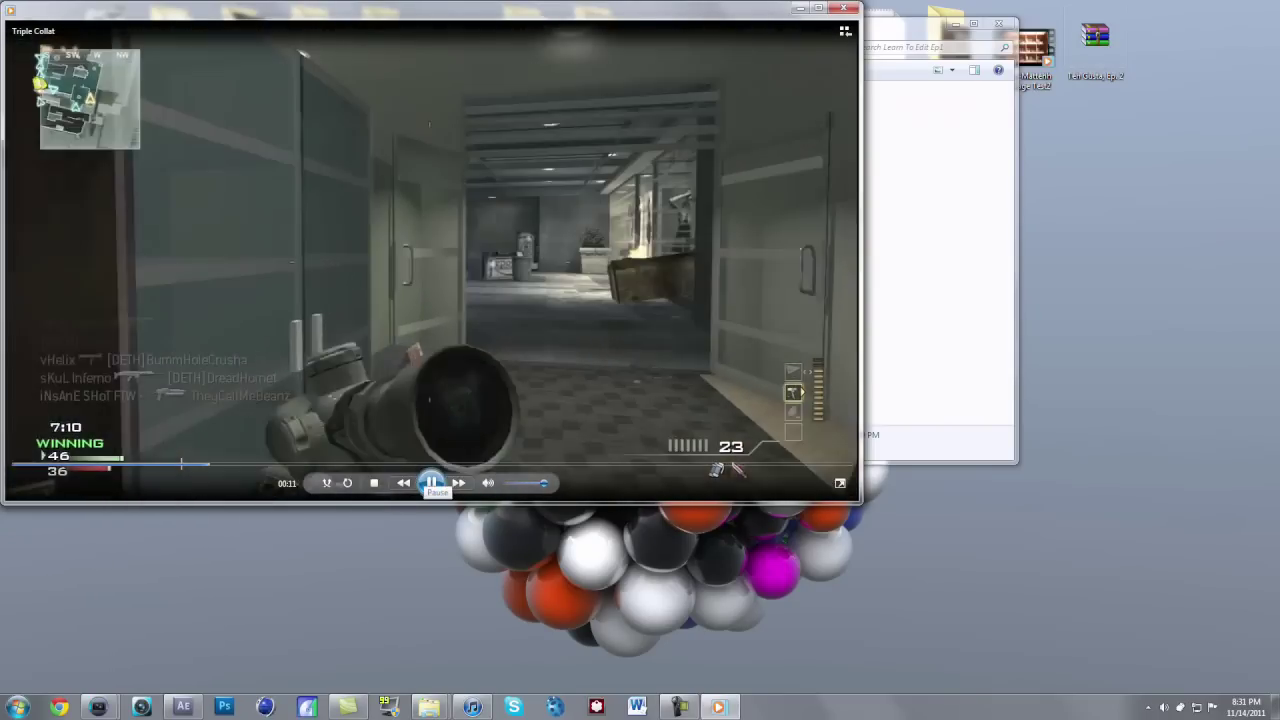
Stop the Triple Collat video preview, close its player and bring up the desktop.
click(431, 483)
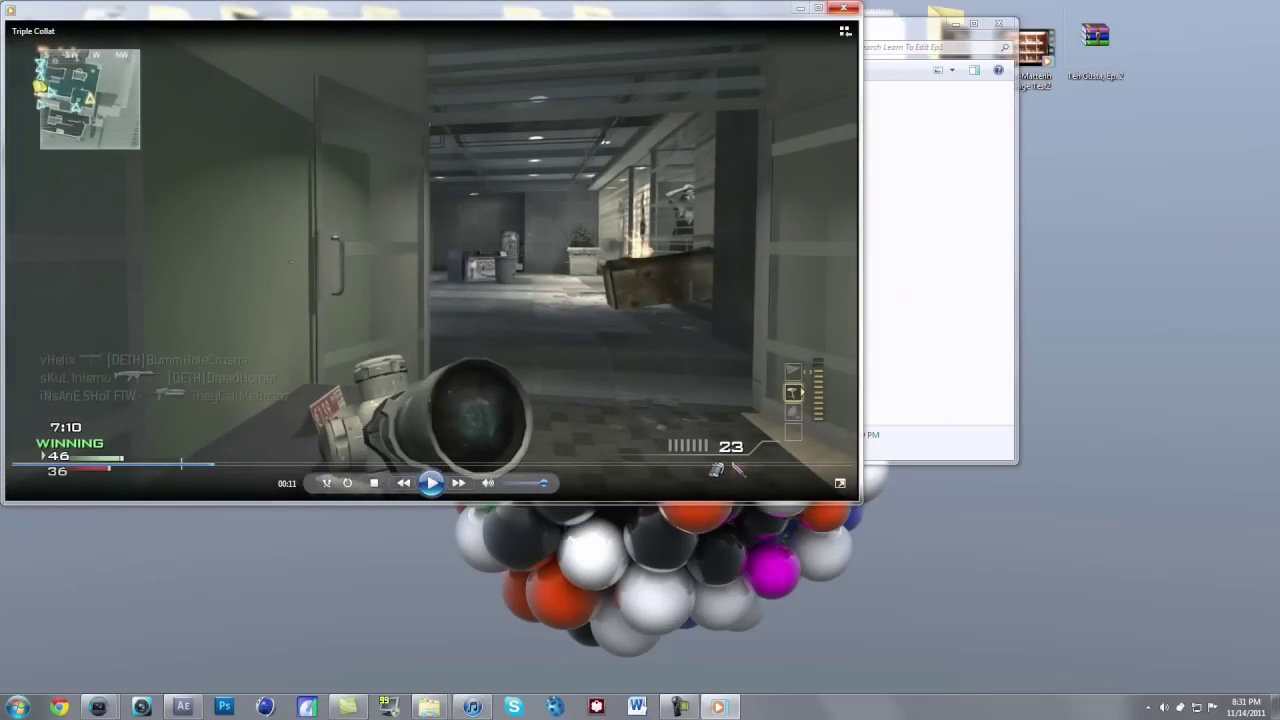
click(843, 7)
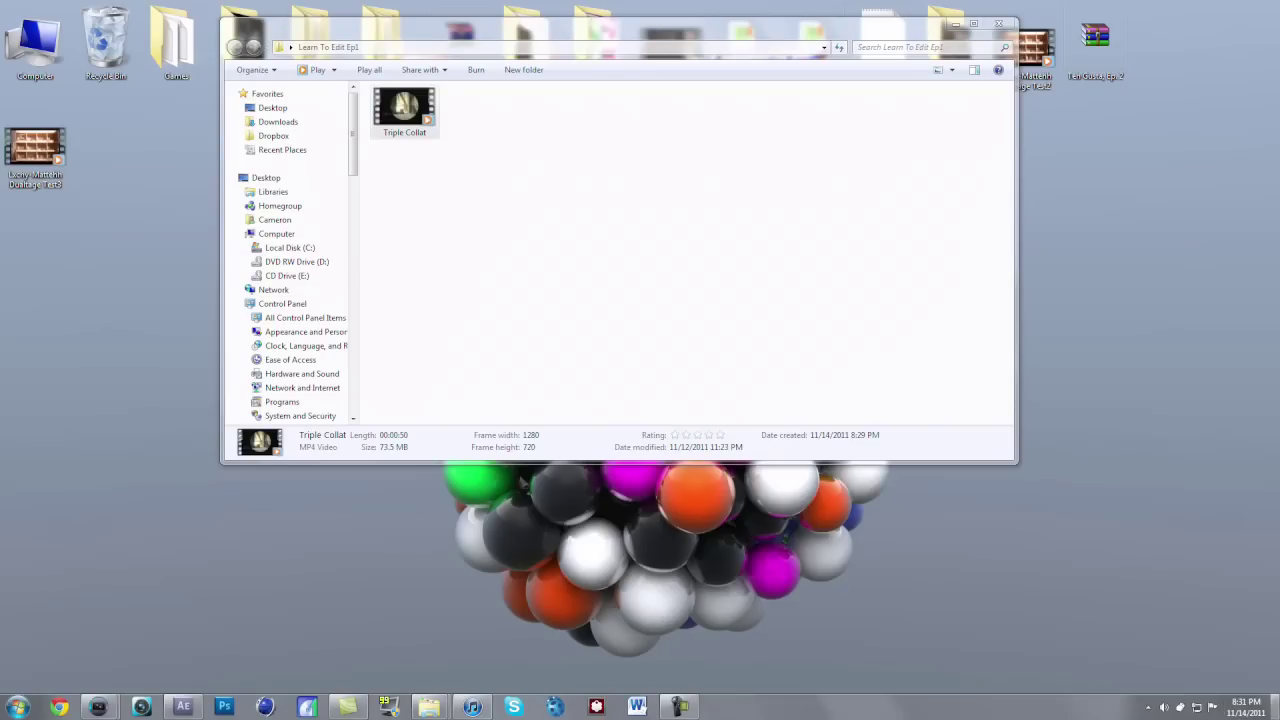
click(1275, 707)
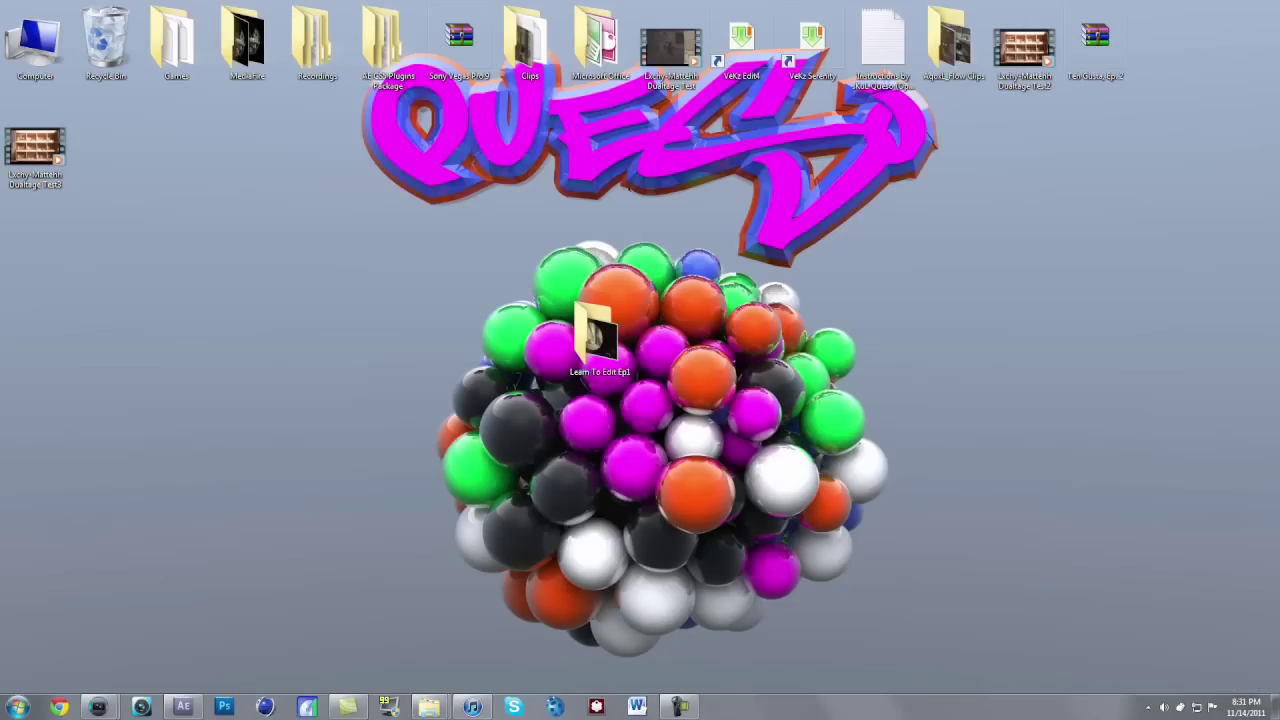
drag(532, 258, 685, 470)
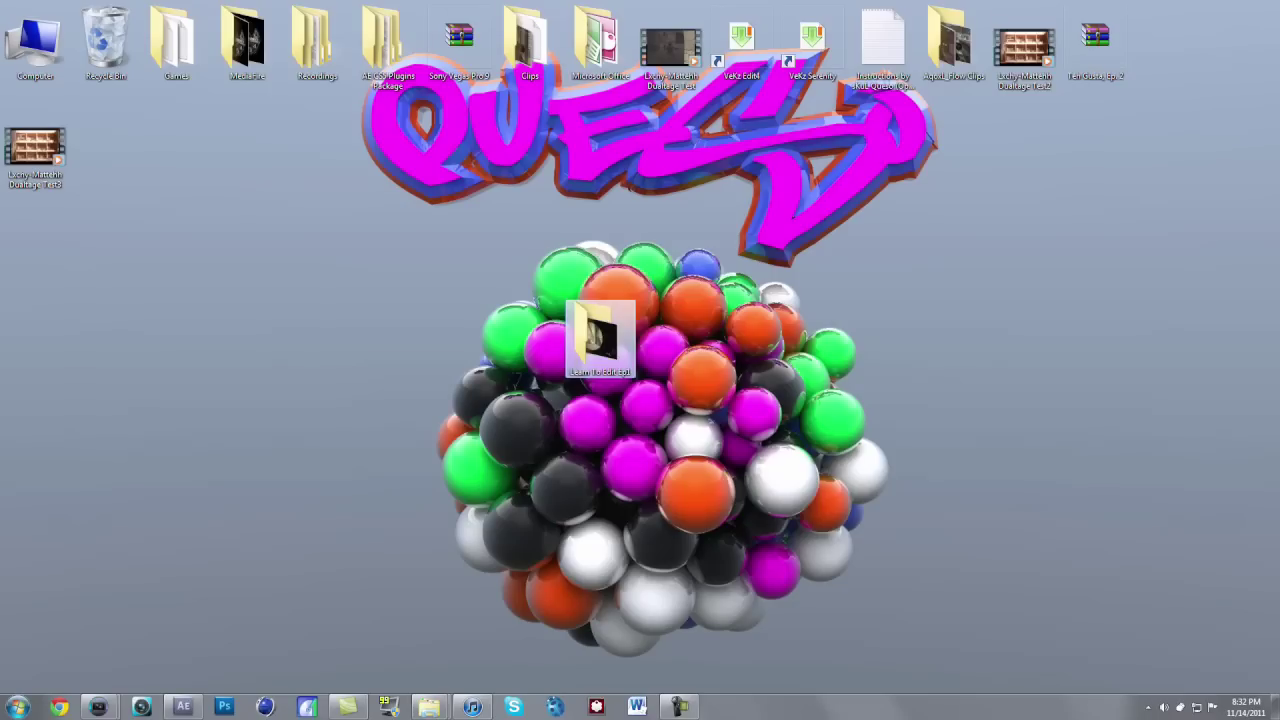
Add the Triple Collat clip from the Learn To Edit Ep1 folder to the start of the empty Vegas Pro project's timeline.
click(100, 707)
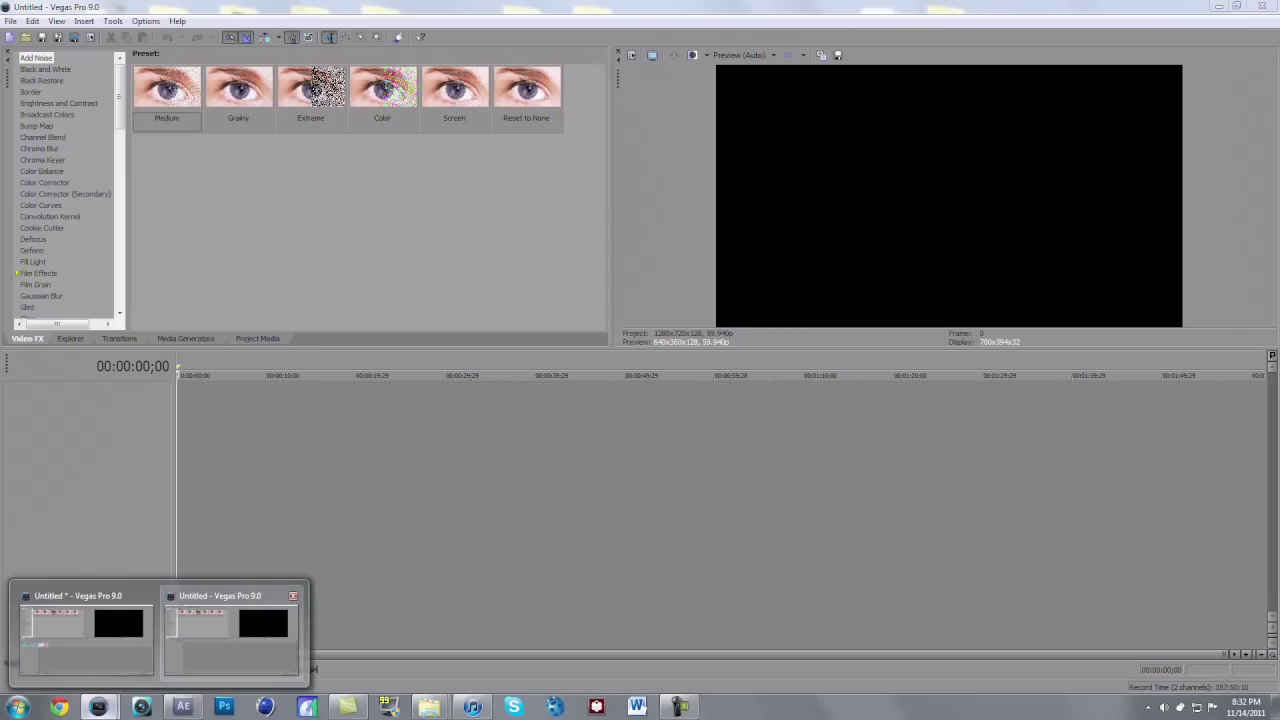
click(232, 633)
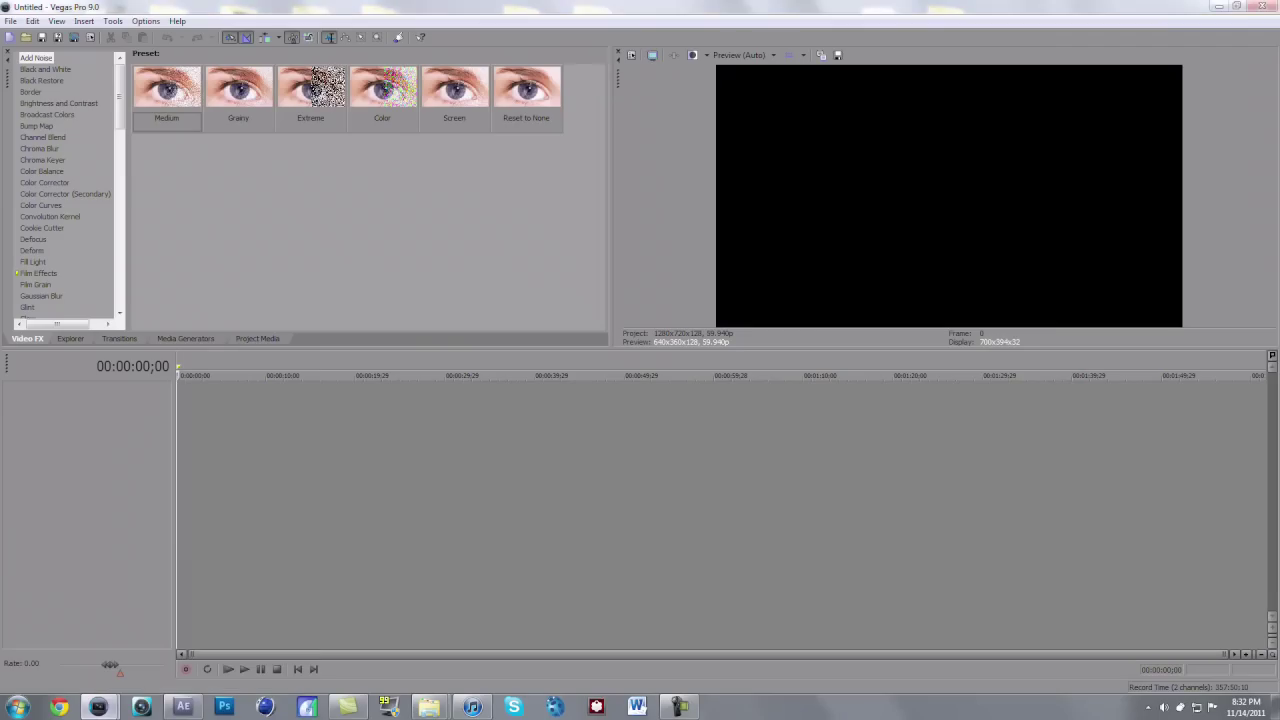
click(1275, 707)
double_click(600, 340)
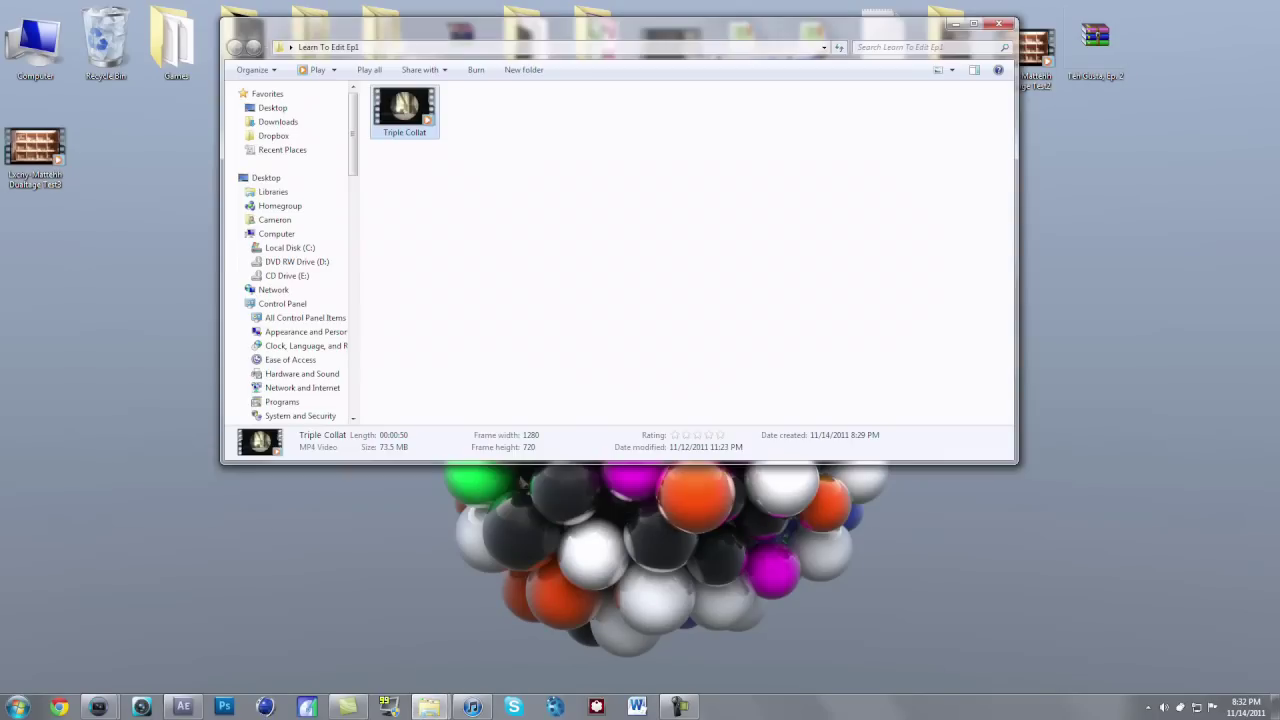
drag(404, 108, 200, 402)
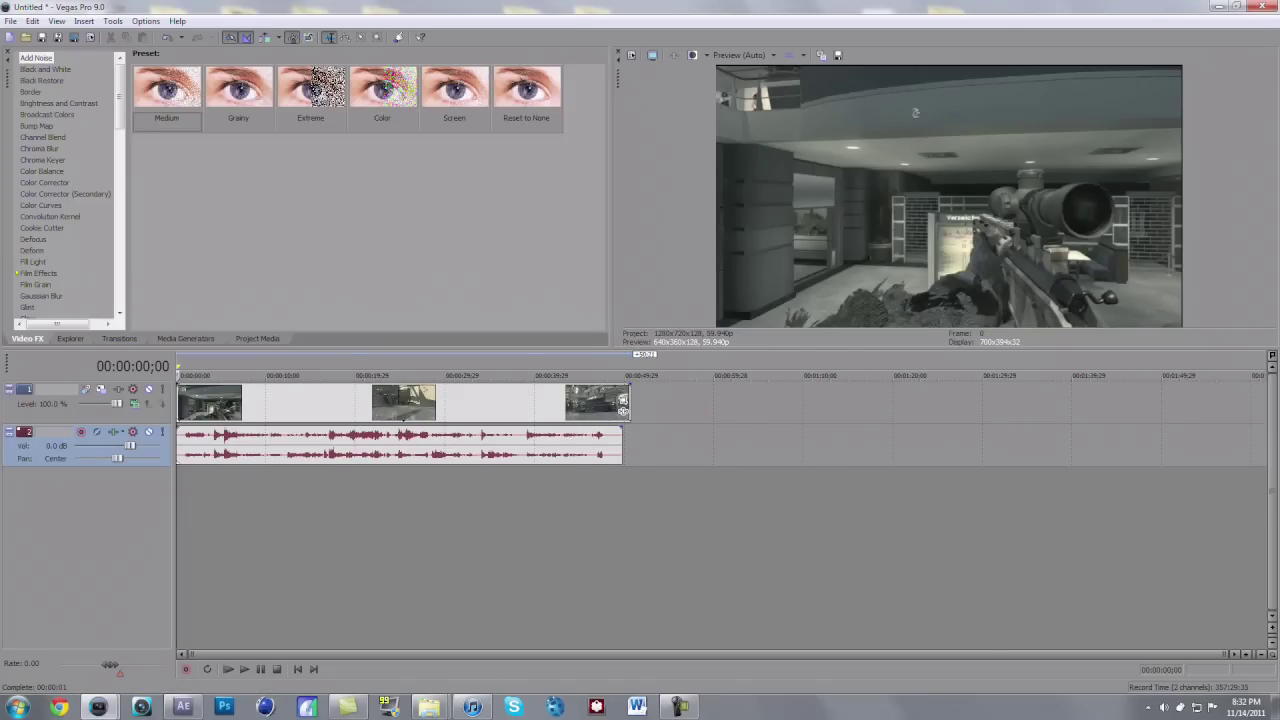
Add the song Incomparable from the Noncopyrighted Music playlist in iTunes to a new audio track starting at 00:00:00;00.
click(1275, 708)
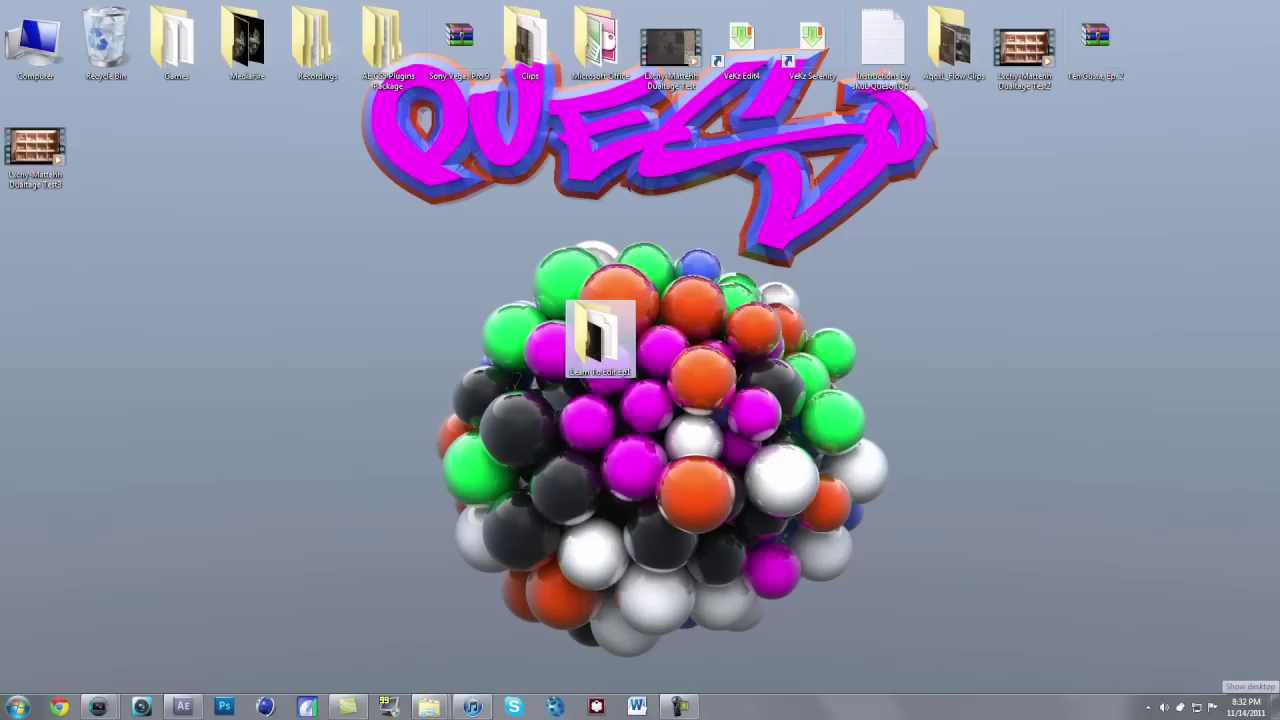
click(472, 707)
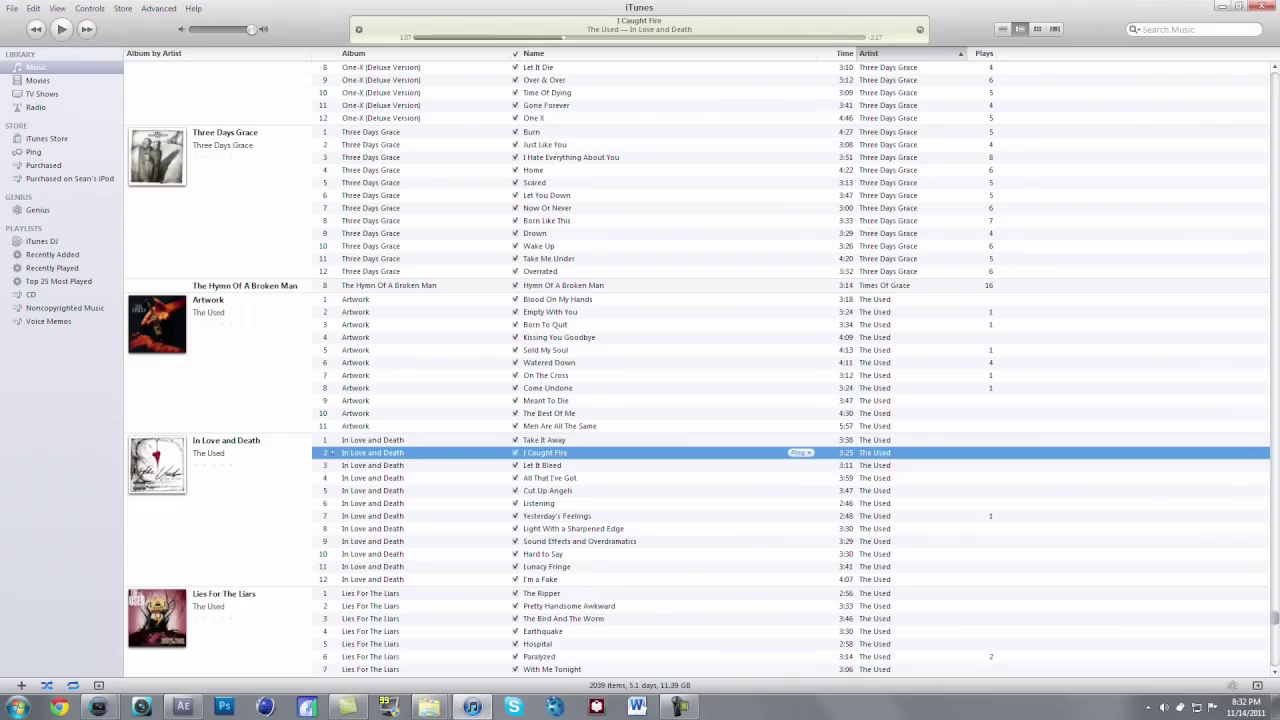
scroll(790, 360, down, 9)
scroll(697, 370, down, 7)
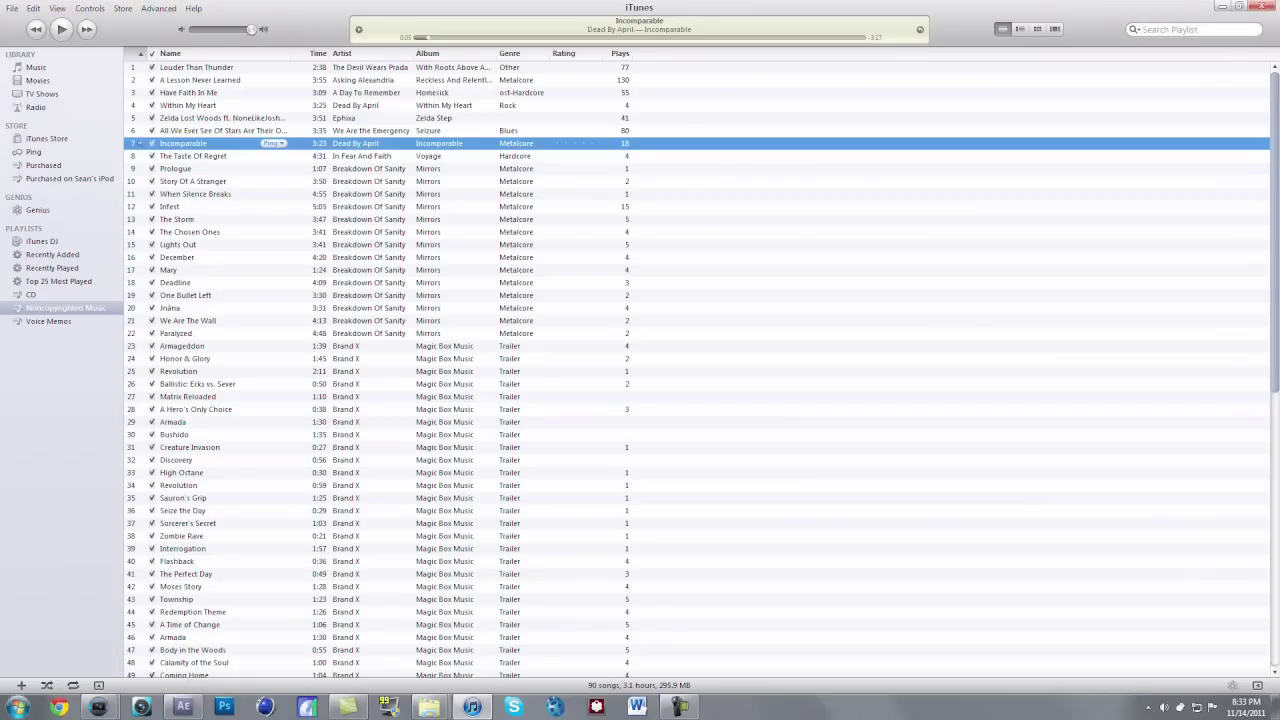
drag(183, 143, 184, 490)
scroll(184, 490, down, 4)
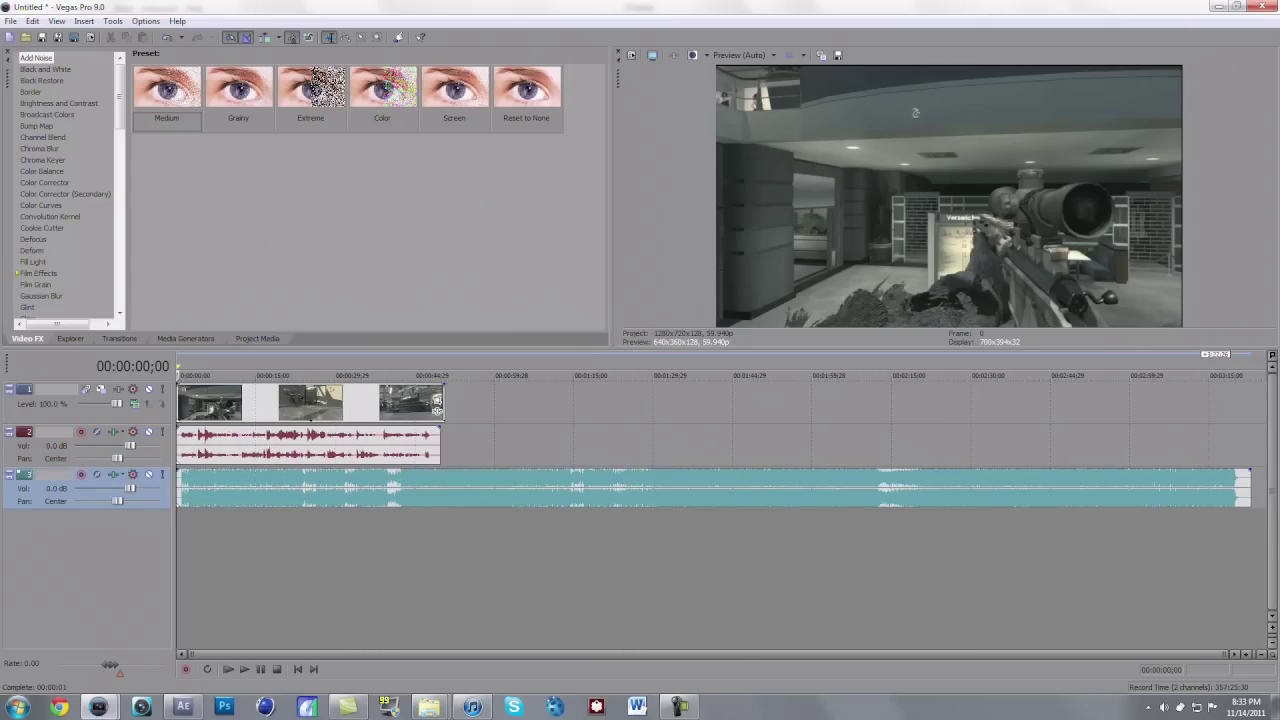
Scrub through the gameplay clip at several points to locate the second kill shot.
click(185, 490)
scroll(185, 490, up, 5)
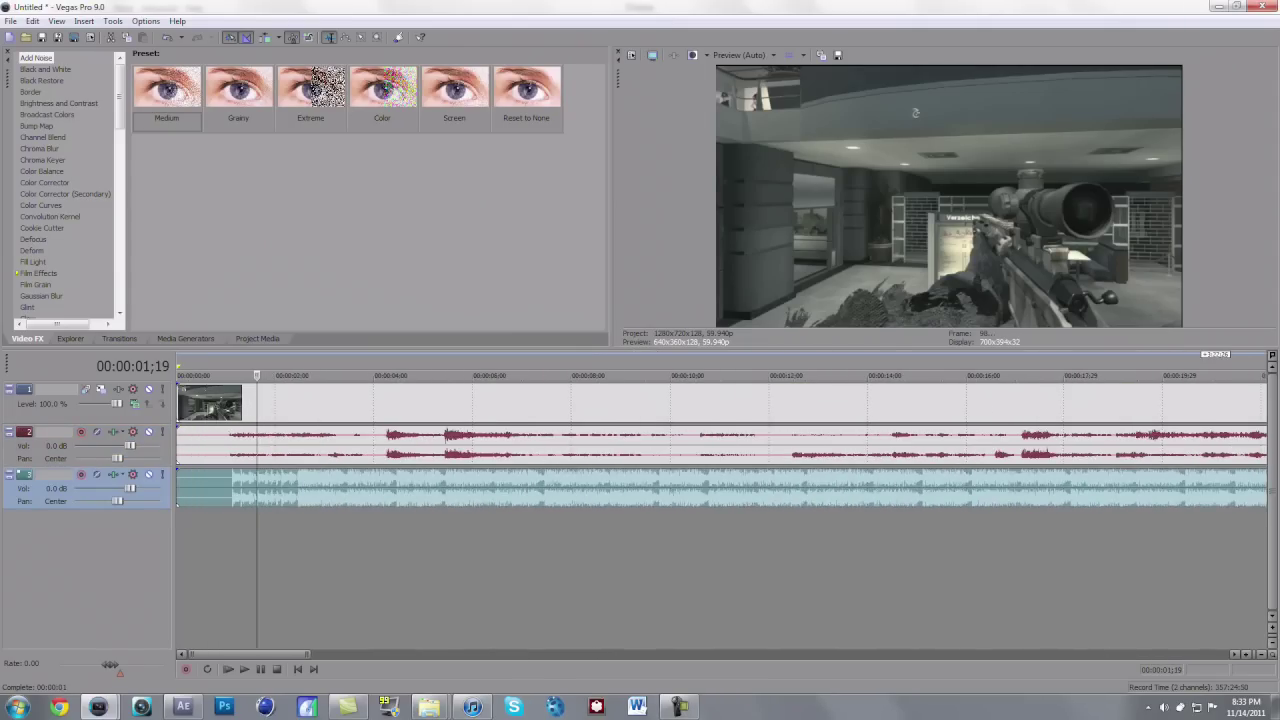
scroll(1108, 410, down, 4)
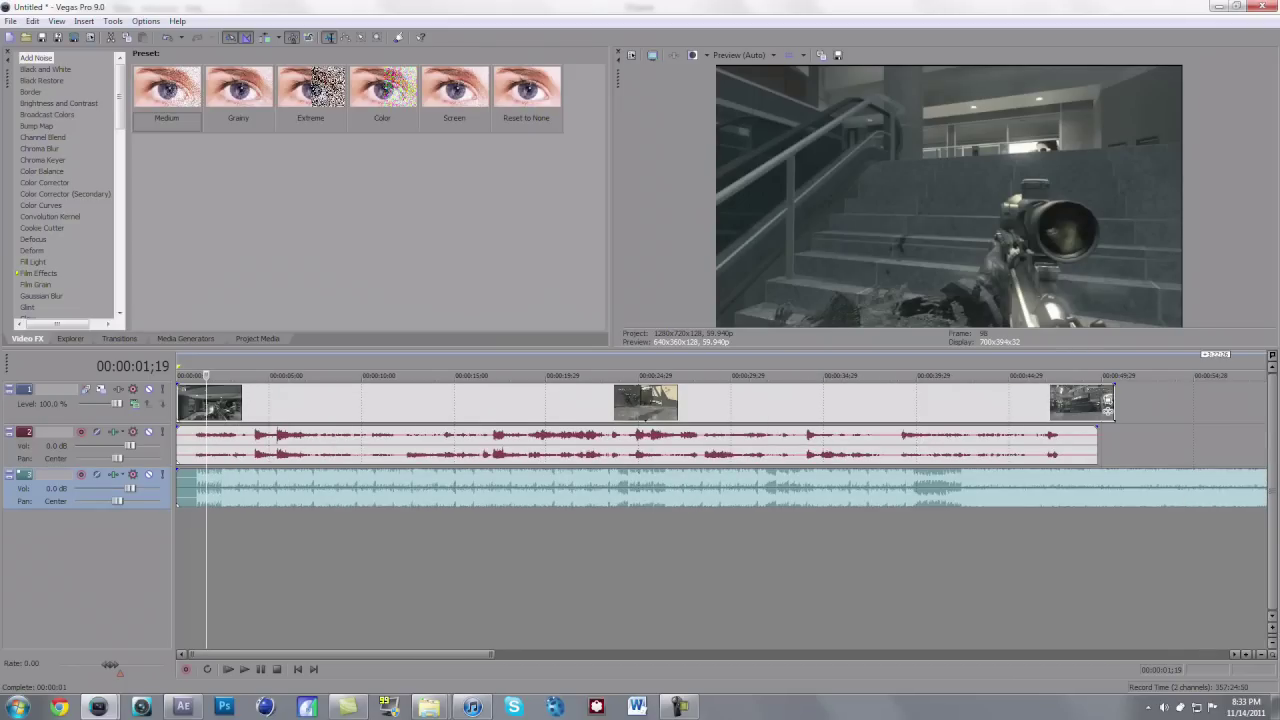
click(438, 403)
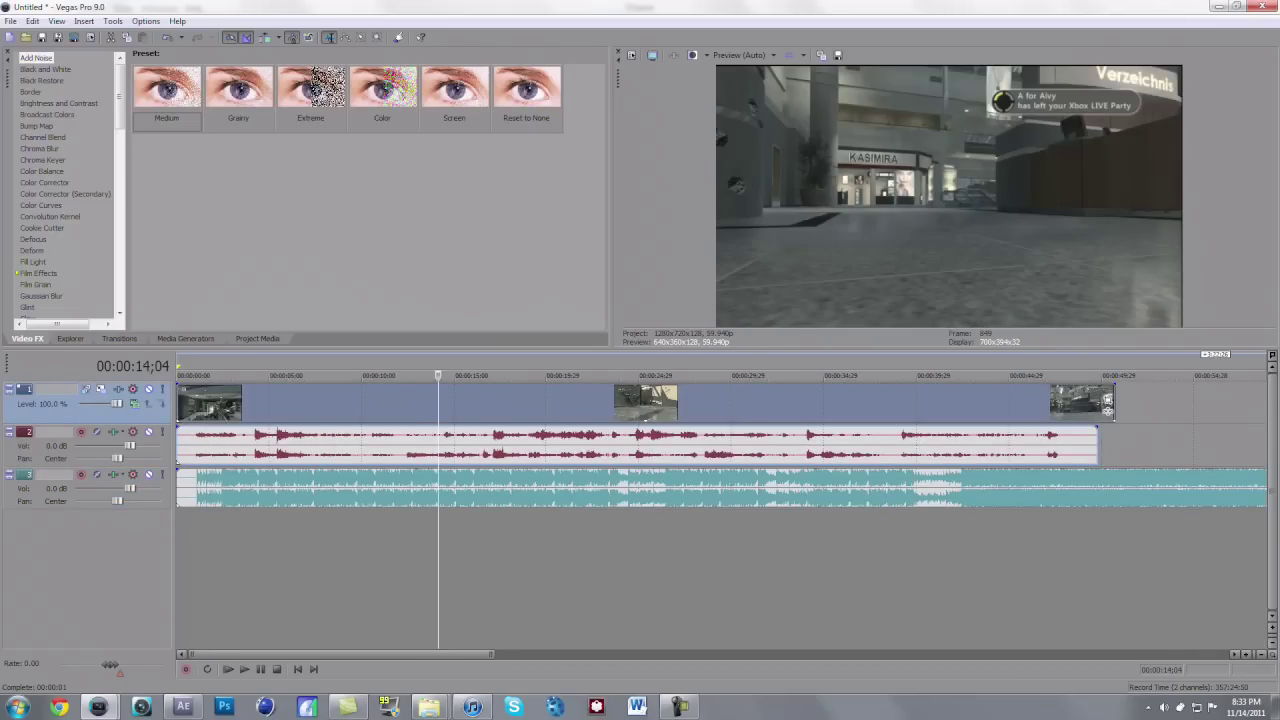
click(608, 403)
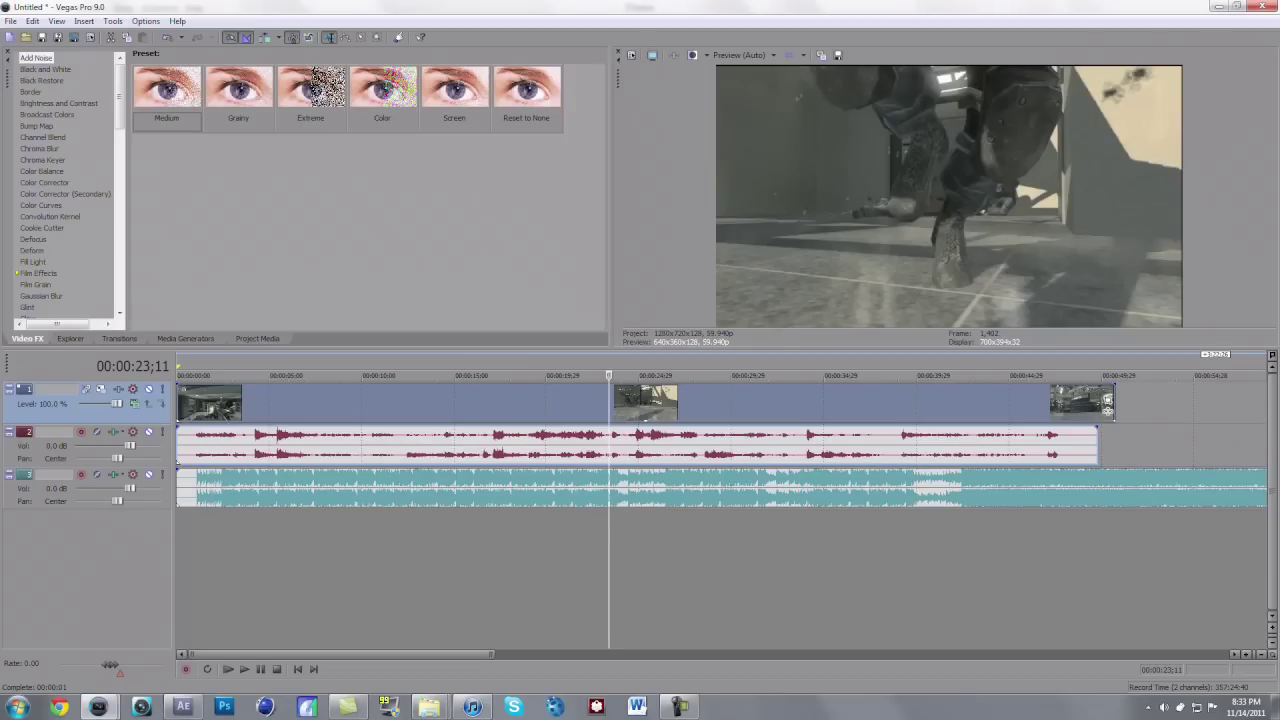
click(455, 403)
click(337, 403)
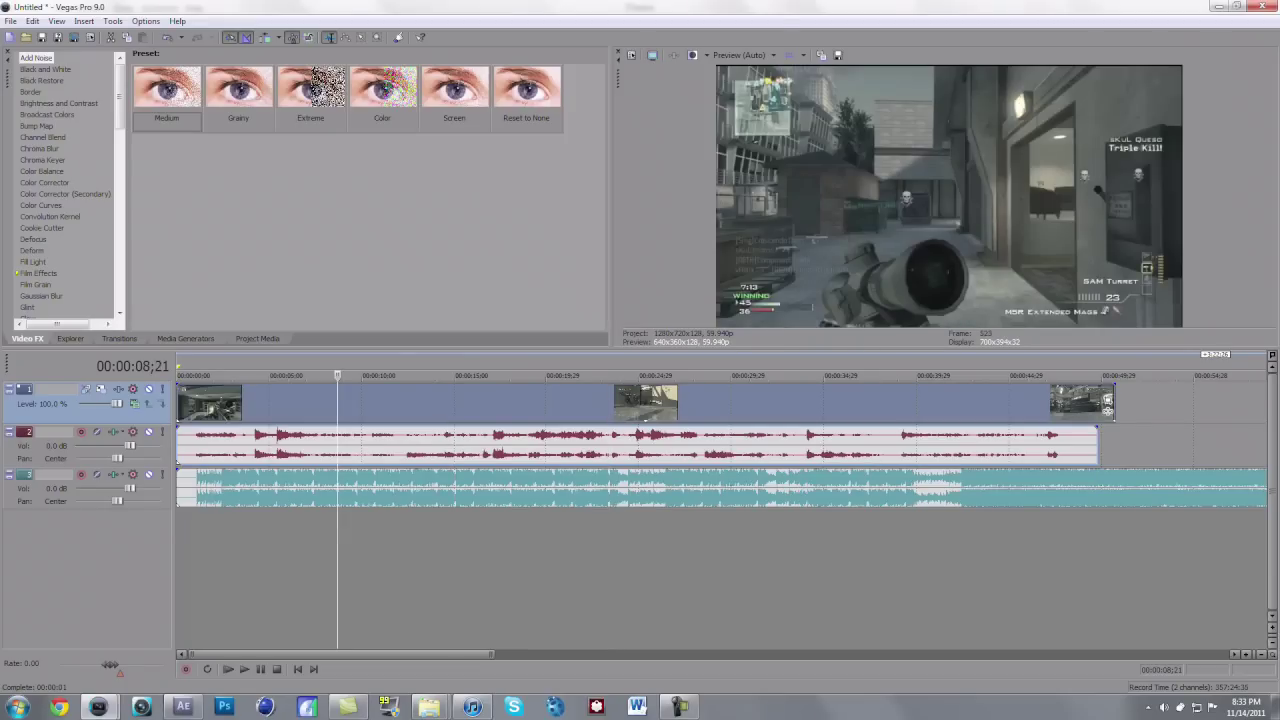
click(279, 403)
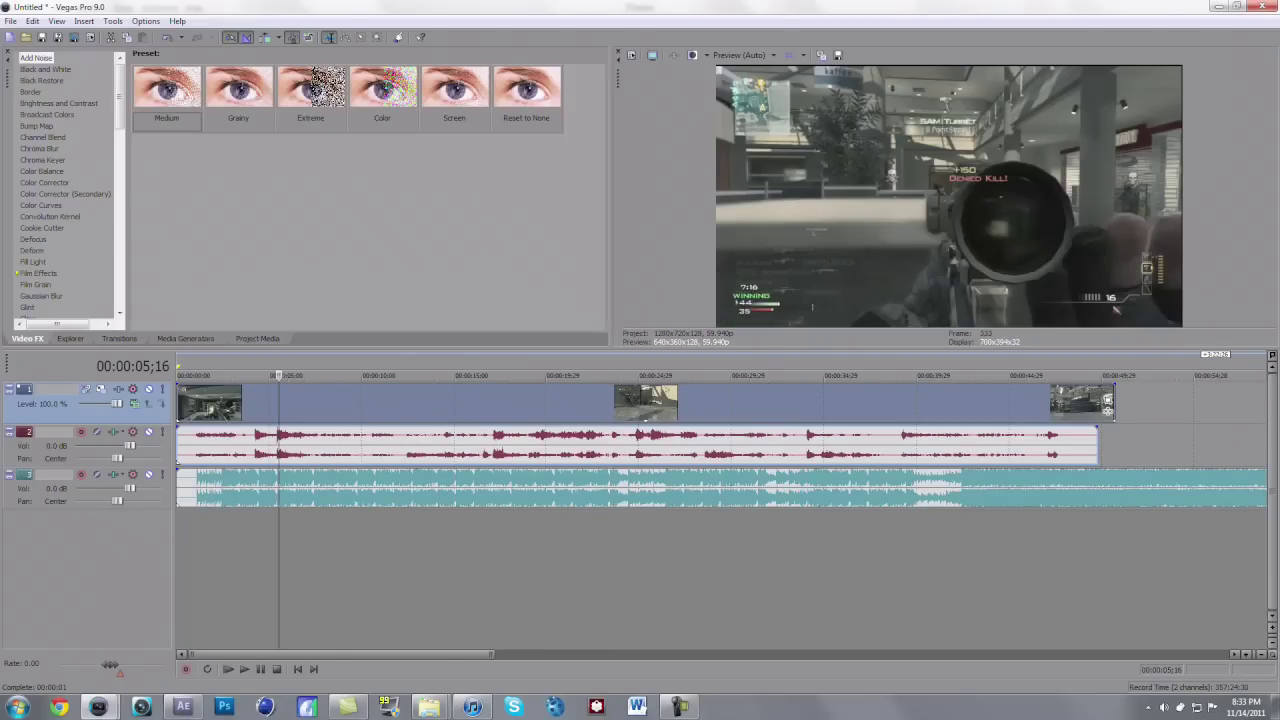
Step frame by frame to the second gunshot and split the gameplay video and its audio at 00:00:05;13.
key(Left)
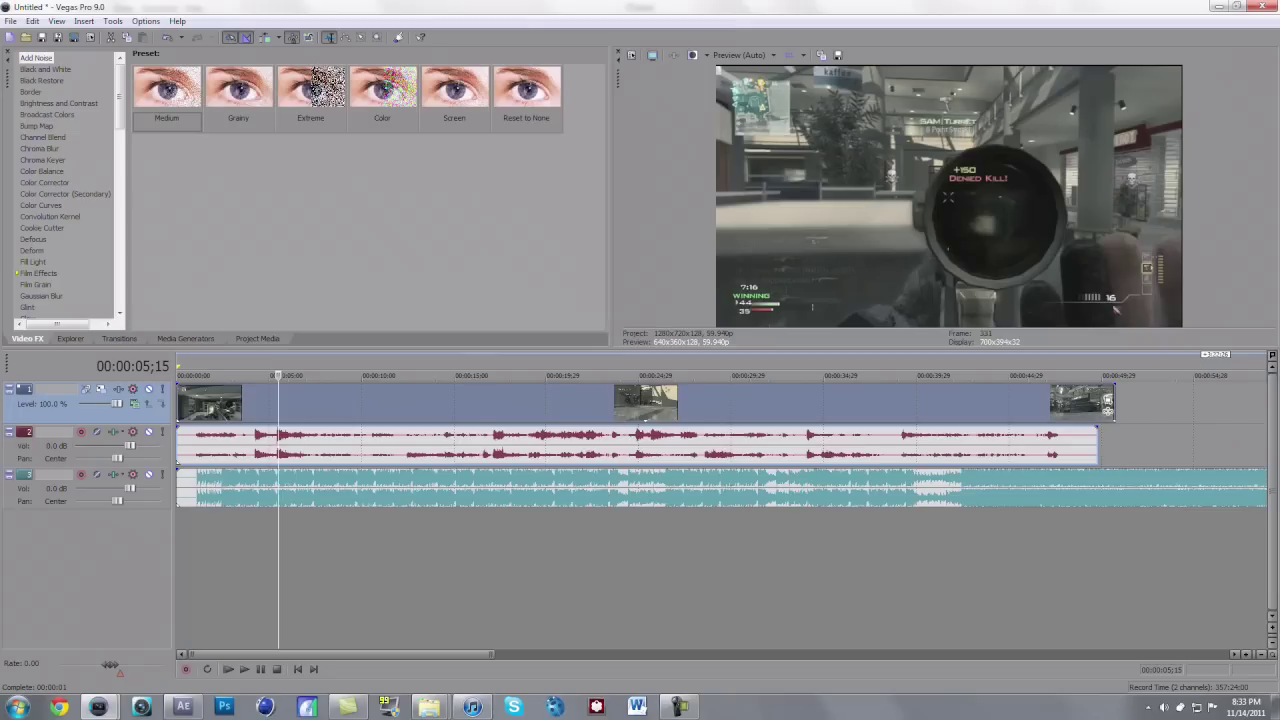
key(Left)
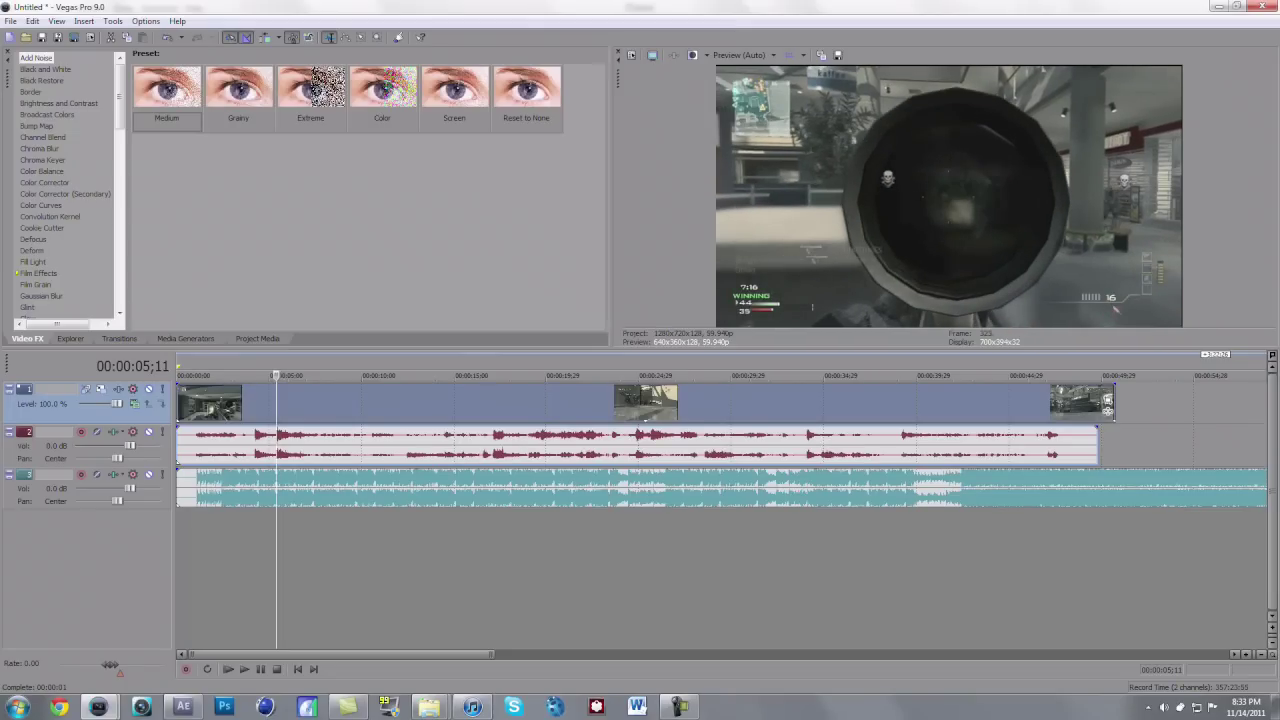
key(Left)
key(Up)
key(Up)
key(Up)
key(Right)
key(Right)
key(Right)
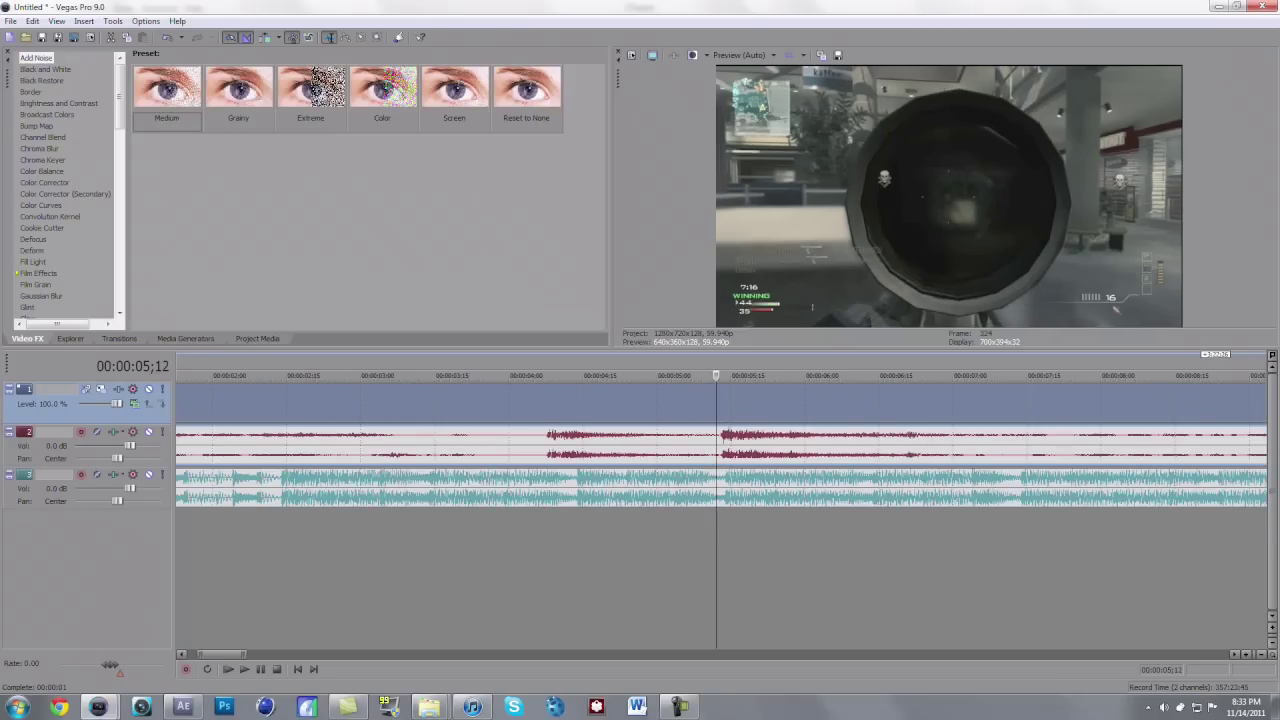
key(Right)
key(Left)
key(Right)
key(Left)
key(Right)
key(Left)
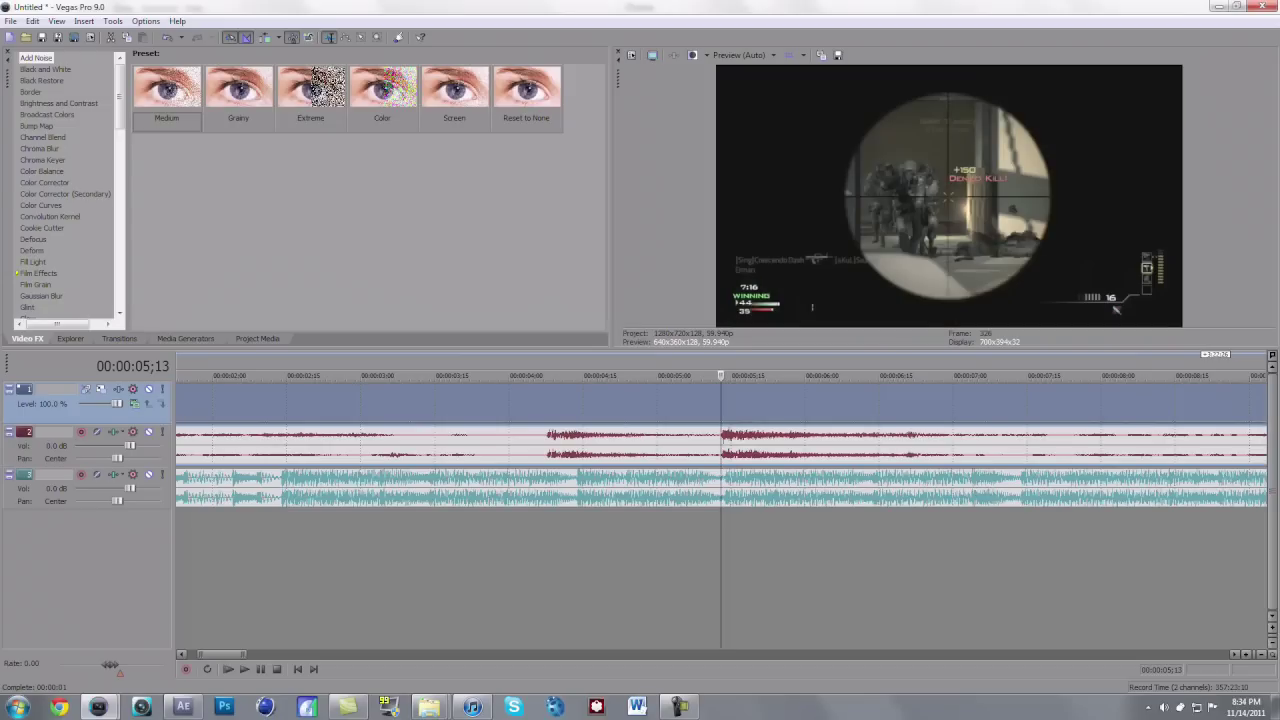
key(Right)
key(Left)
scroll(268, 405, down, 2)
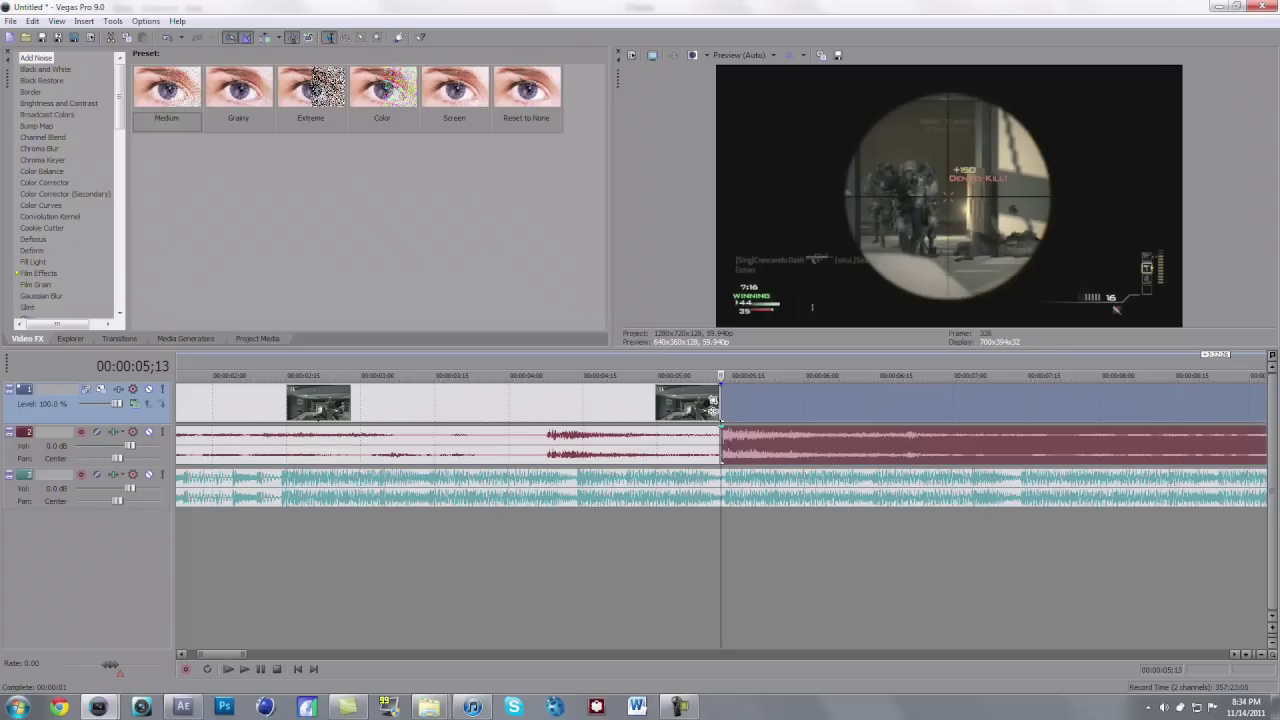
Move the gameplay part after the split along the timeline to about 44 seconds, leaving a gap behind the first part.
scroll(268, 405, down, 4)
drag(430, 404, 720, 404)
key(KP_6)
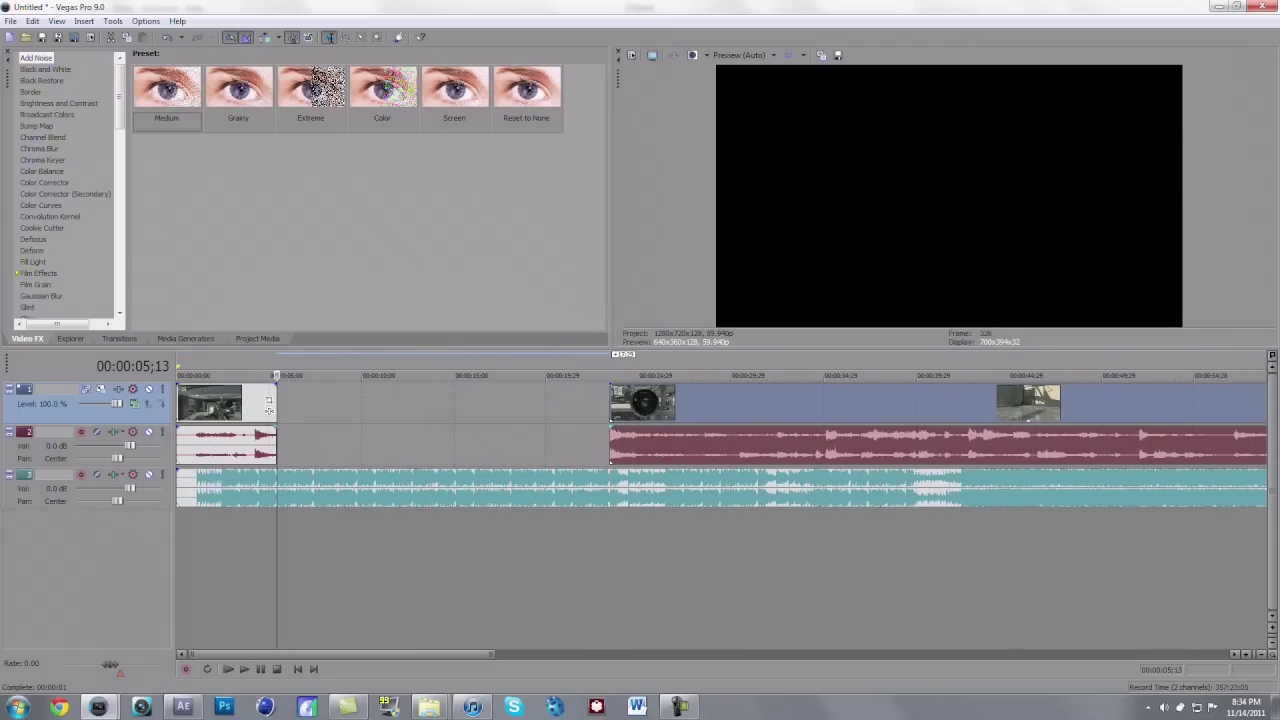
key(KP_6)
key(KP_6)
key(KP_6)
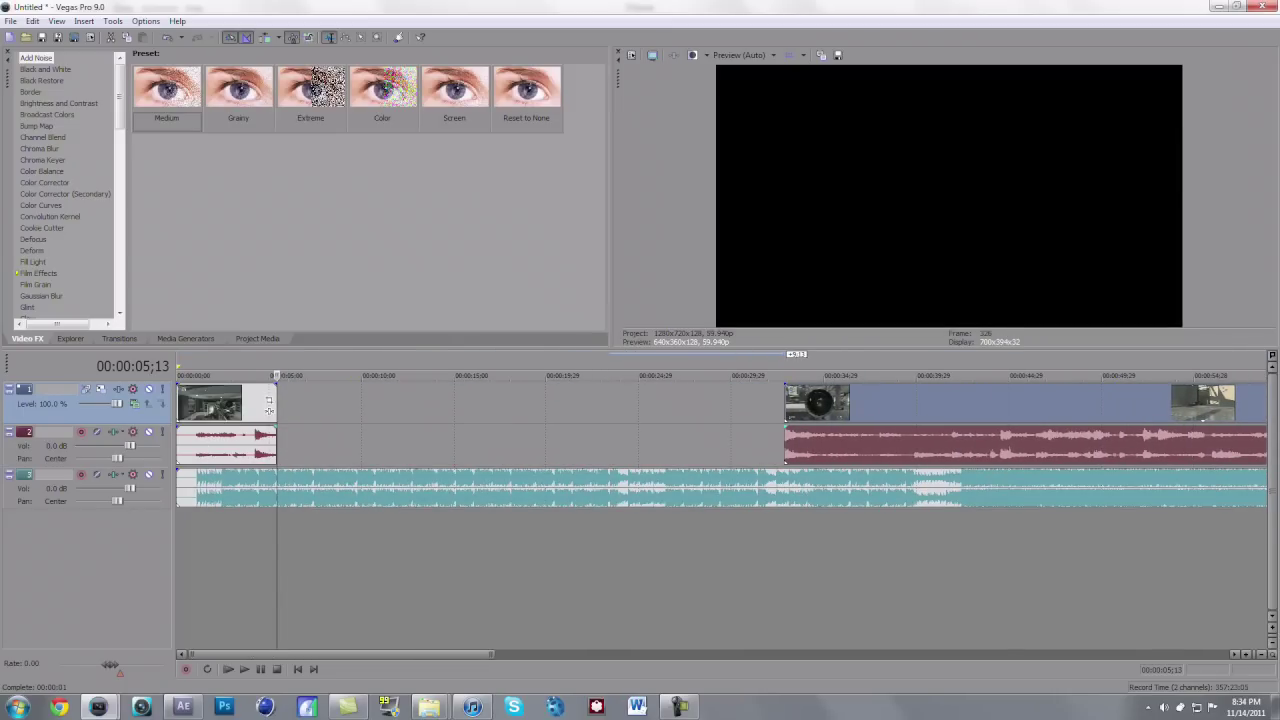
key(KP_6)
key(KP_6)
key(KP_6)
key(KP_6)
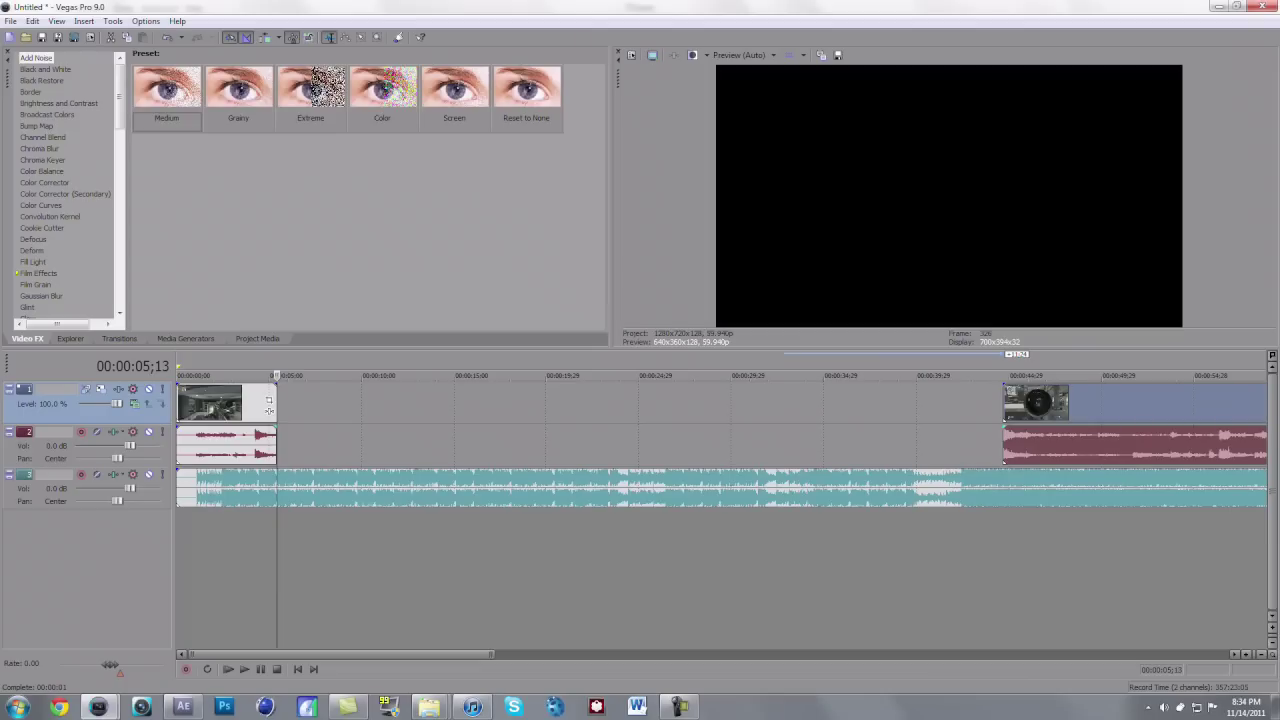
Play from 00:00:01;02, then trim the first gameplay part to its last 1.8 seconds or so, placed at the timeline's start.
key(space)
click(196, 376)
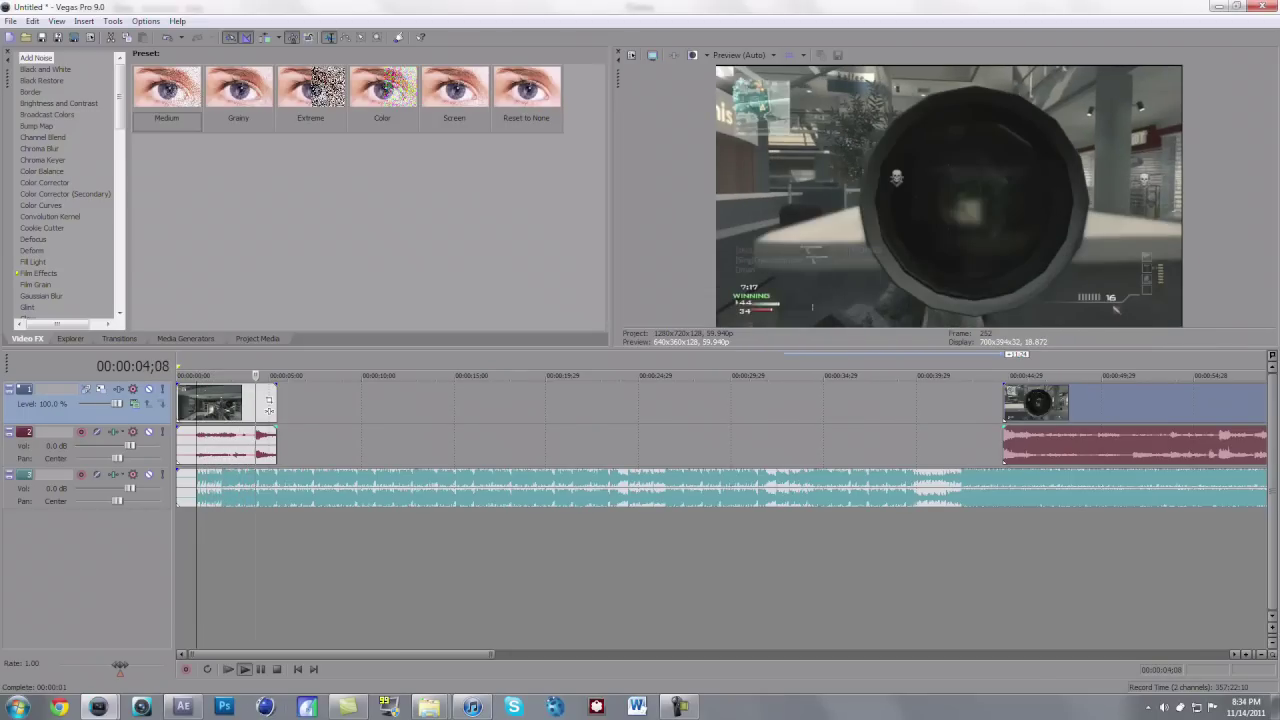
key(space)
drag(268, 410, 419, 410)
drag(328, 405, 191, 405)
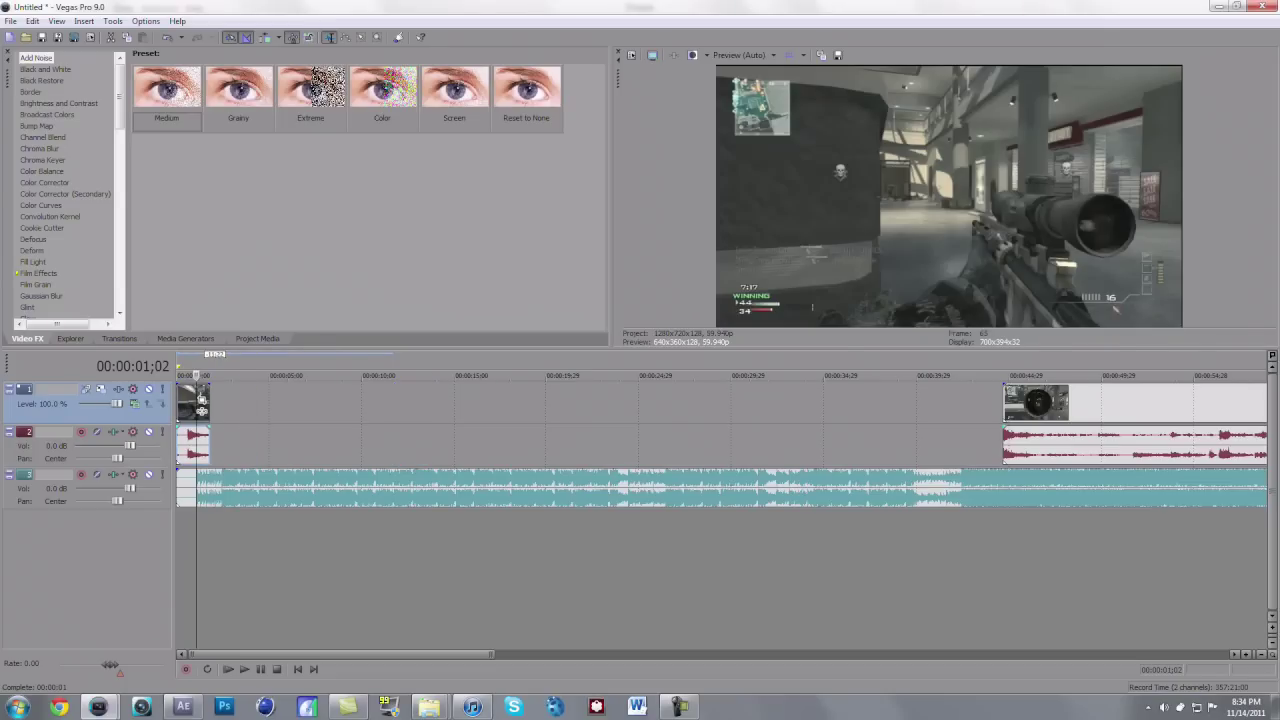
Move the second gameplay part back so that its gunshot starts on the music beat at 00:00:02;14.
drag(1035, 403, 254, 403)
click(226, 403)
scroll(226, 403, up, 8)
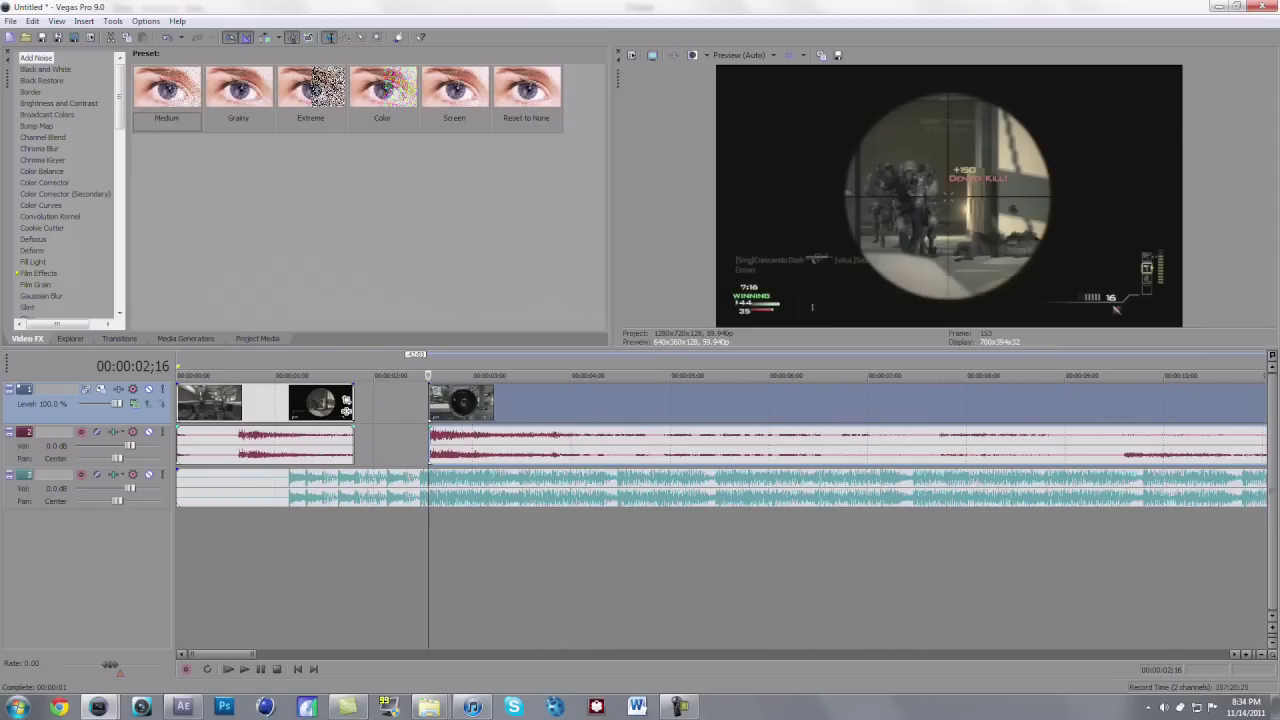
drag(765, 403, 740, 403)
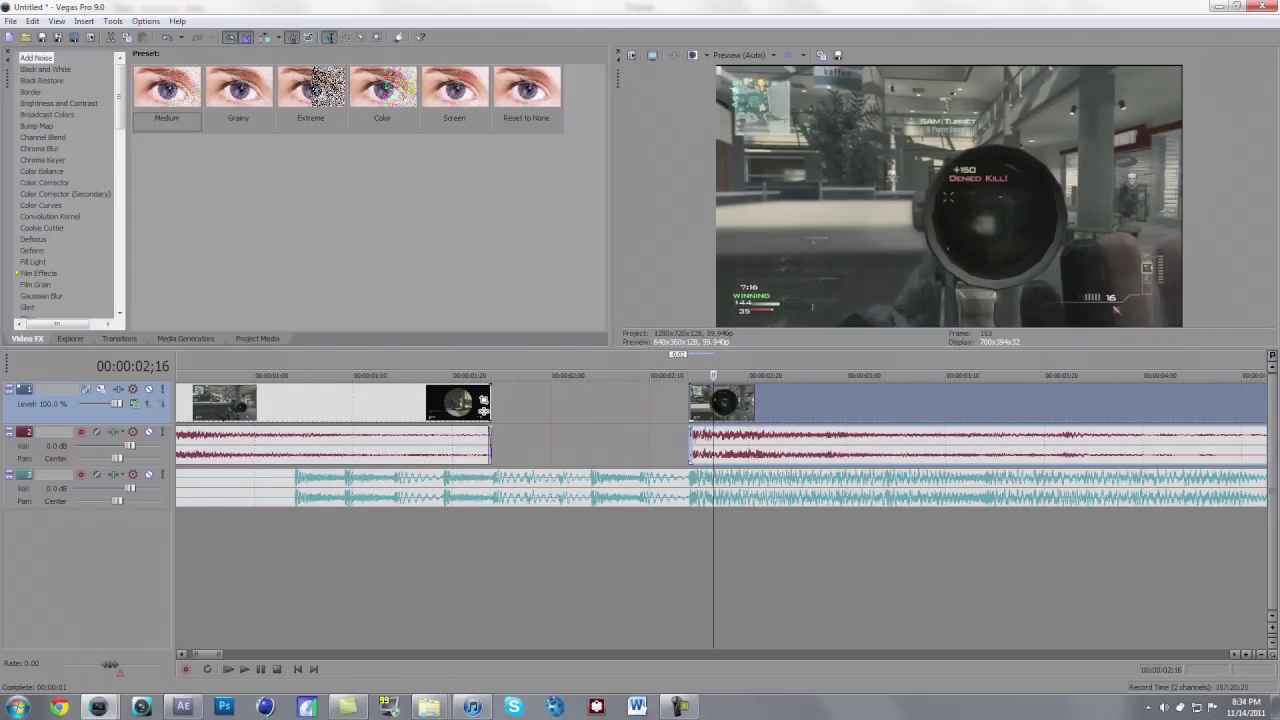
click(690, 403)
key(space)
key(space)
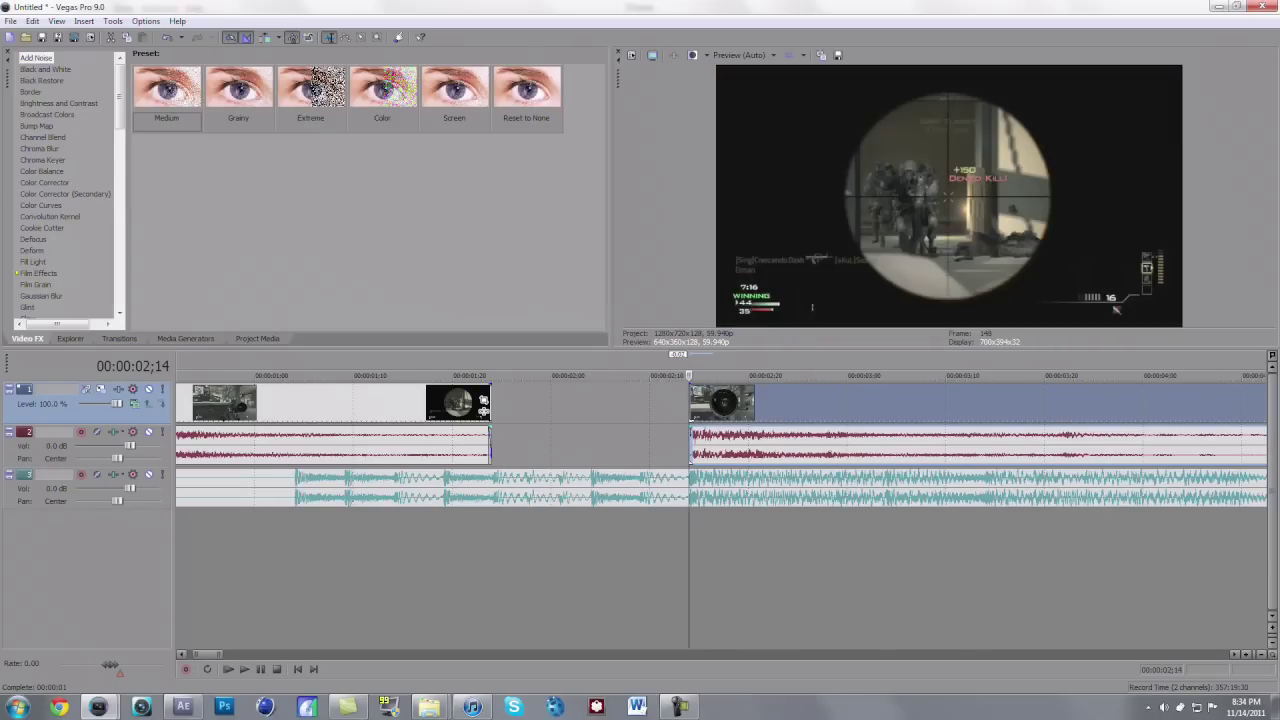
Butt the first gameplay part against the second and extend its beginning back to about 00:00:00;10.
scroll(720, 440, up, 3)
scroll(720, 440, down, 8)
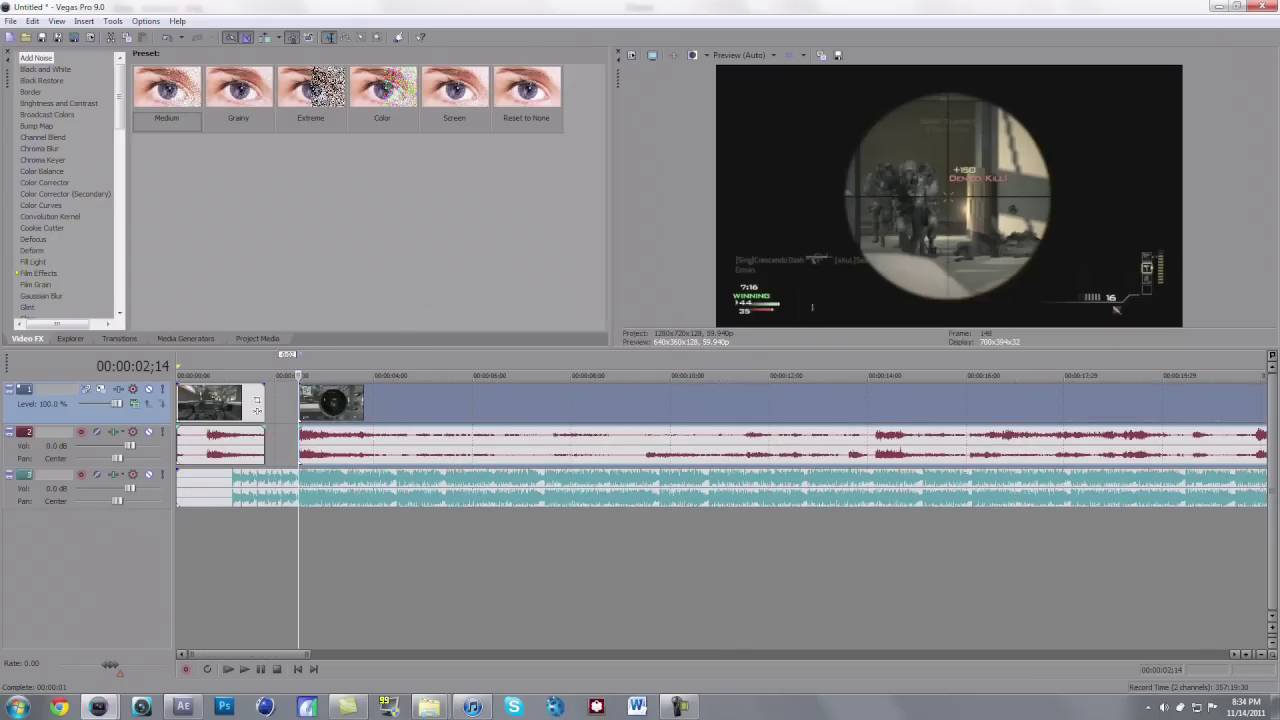
key(Up)
key(Up)
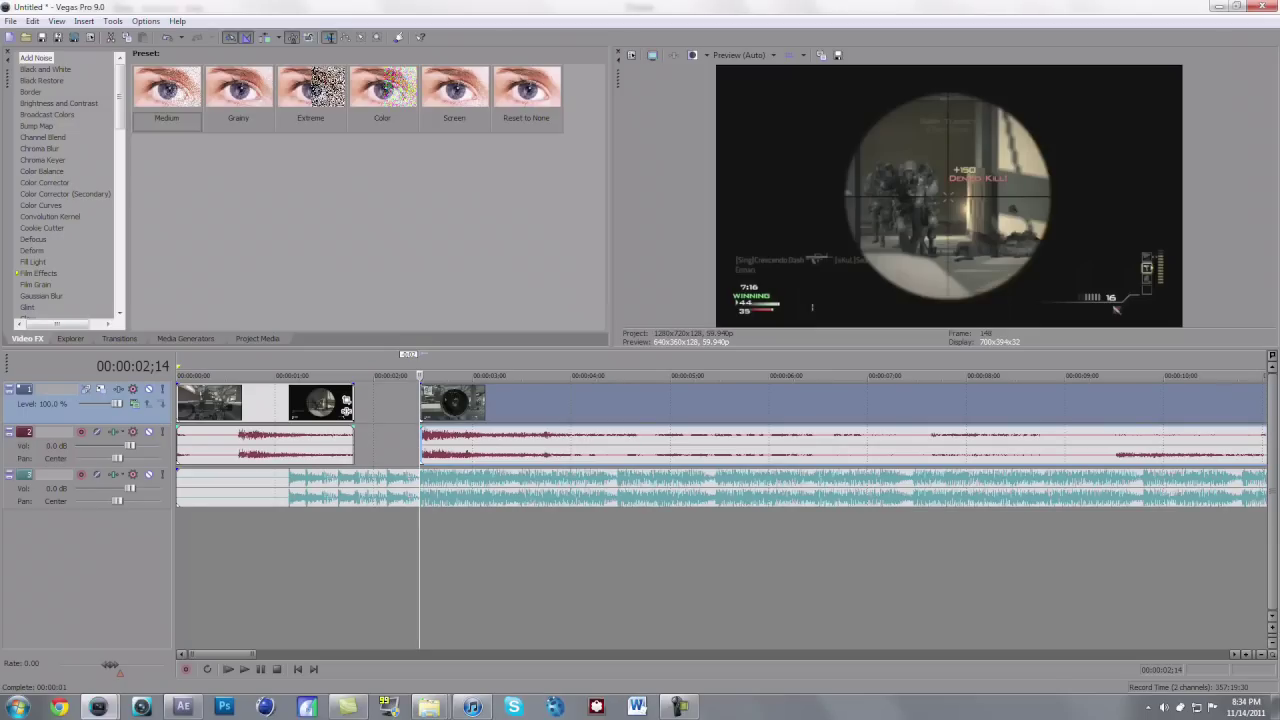
drag(265, 403, 331, 403)
drag(244, 403, 209, 403)
Play the joined gameplay parts from 00:00:01;03 to check the shots against the music.
click(358, 403)
click(285, 403)
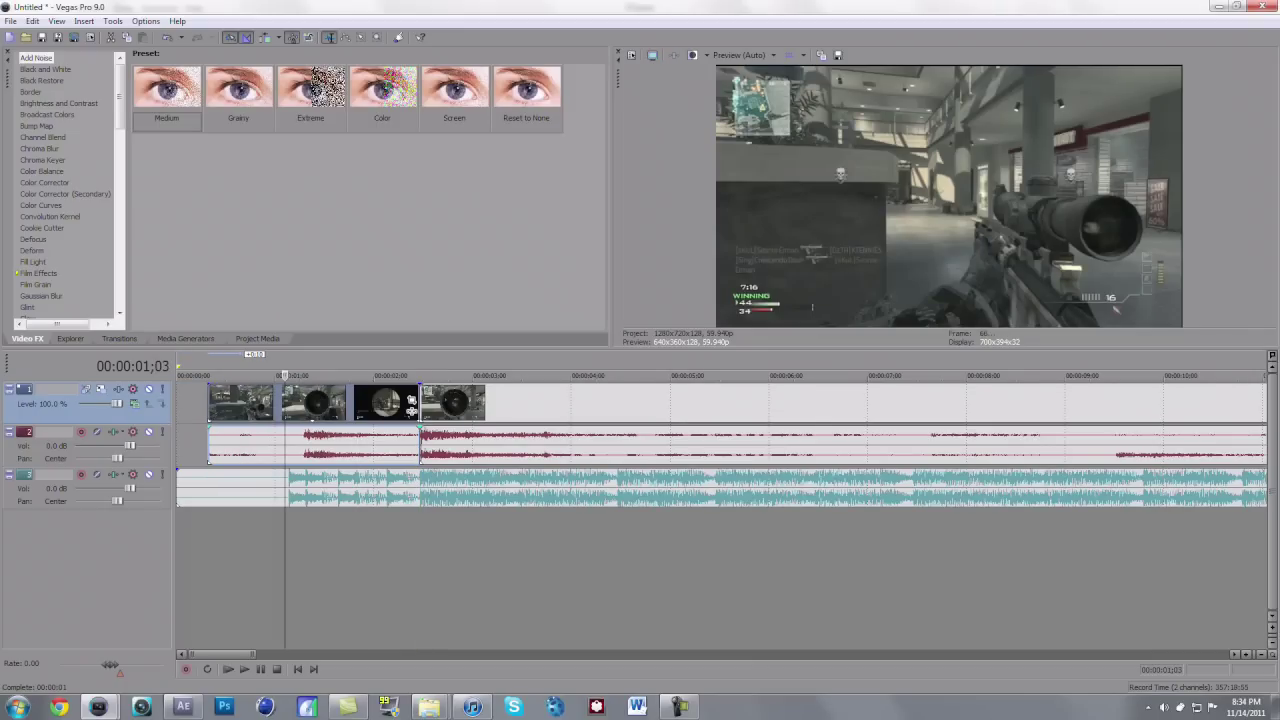
key(space)
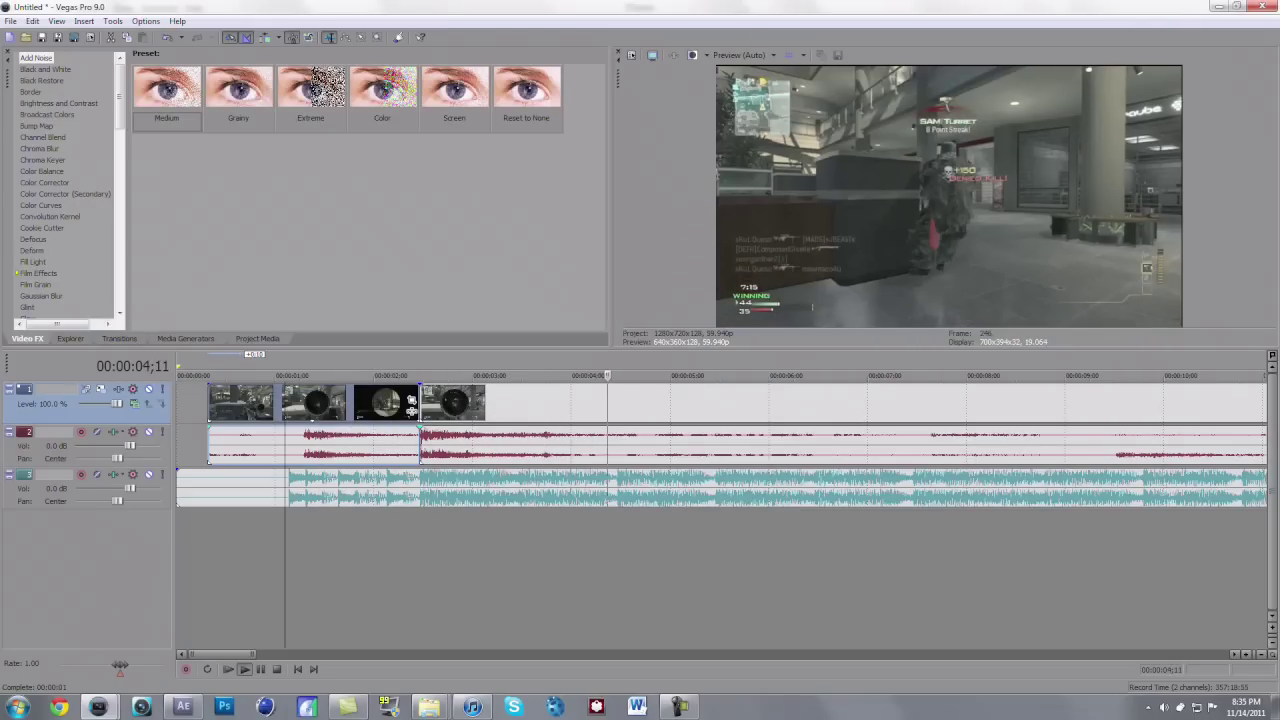
Stop the playback and return the cursor to 00:00:01;03.
key(space)
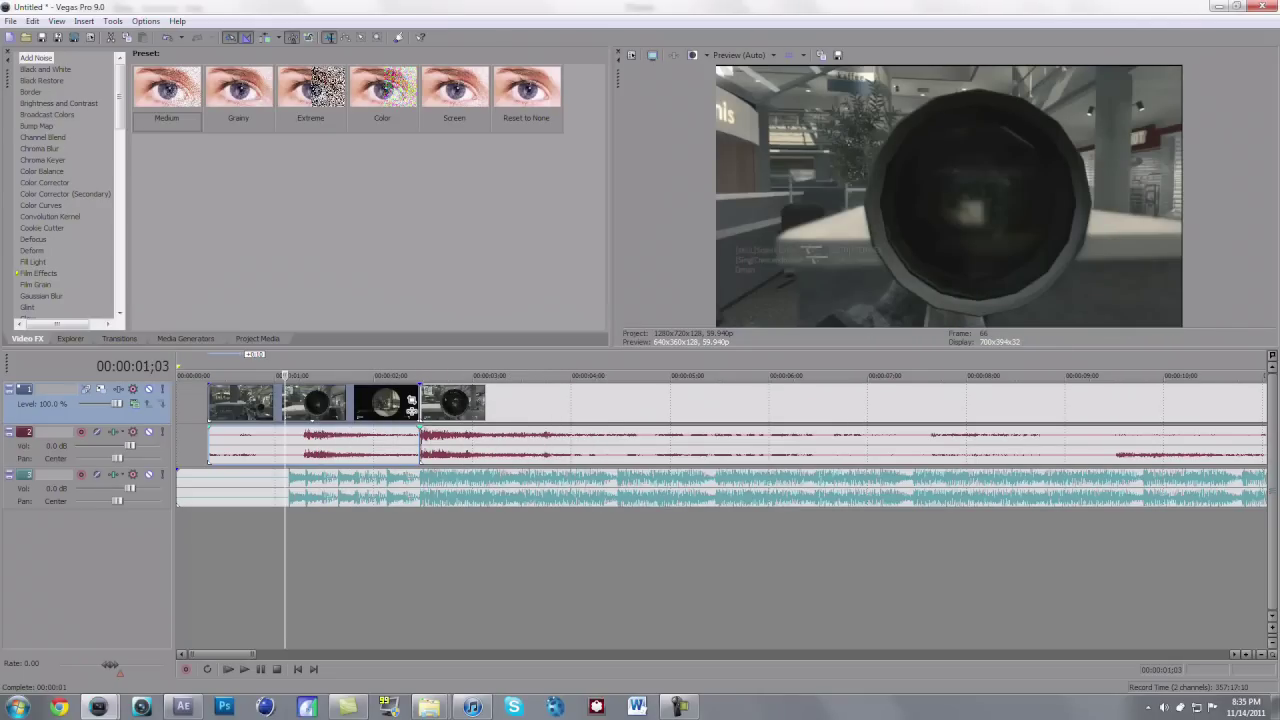
scroll(720, 500, down, 1)
scroll(720, 500, up, 3)
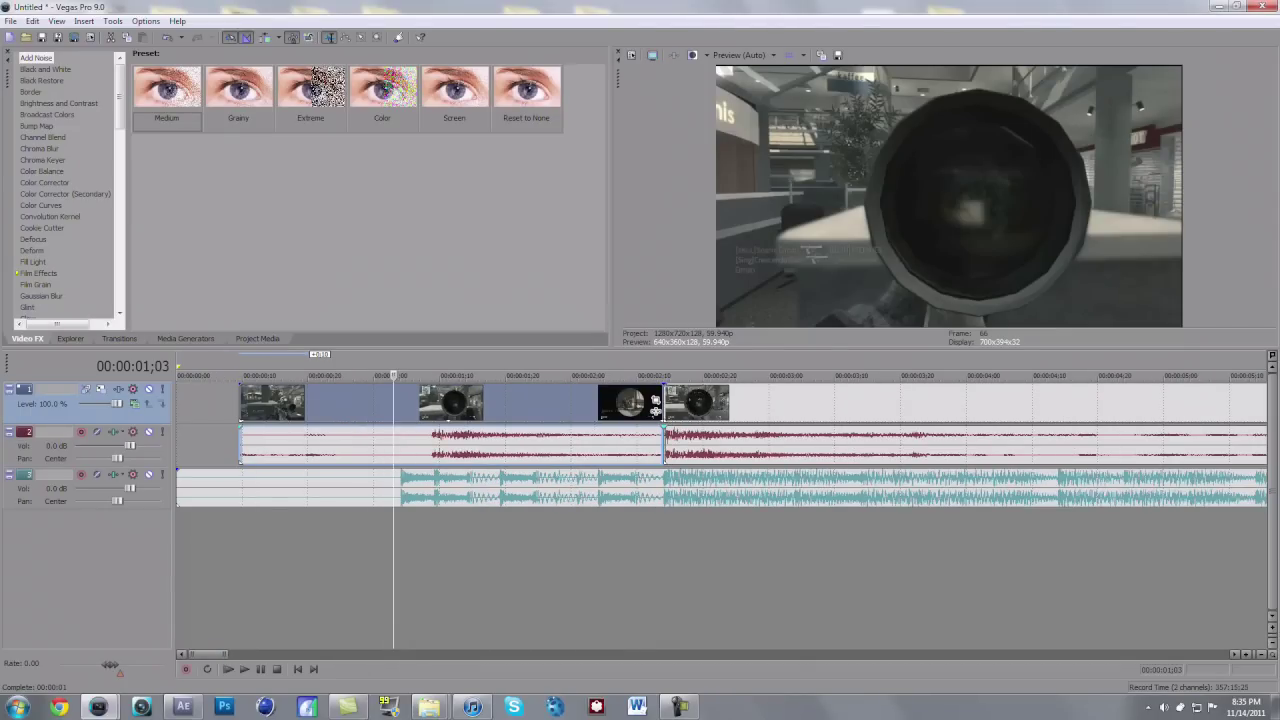
Switch to After Effects, import Triple Collat.MP4 from the Learn To Edit Ep1 folder and create a composition from it.
click(183, 707)
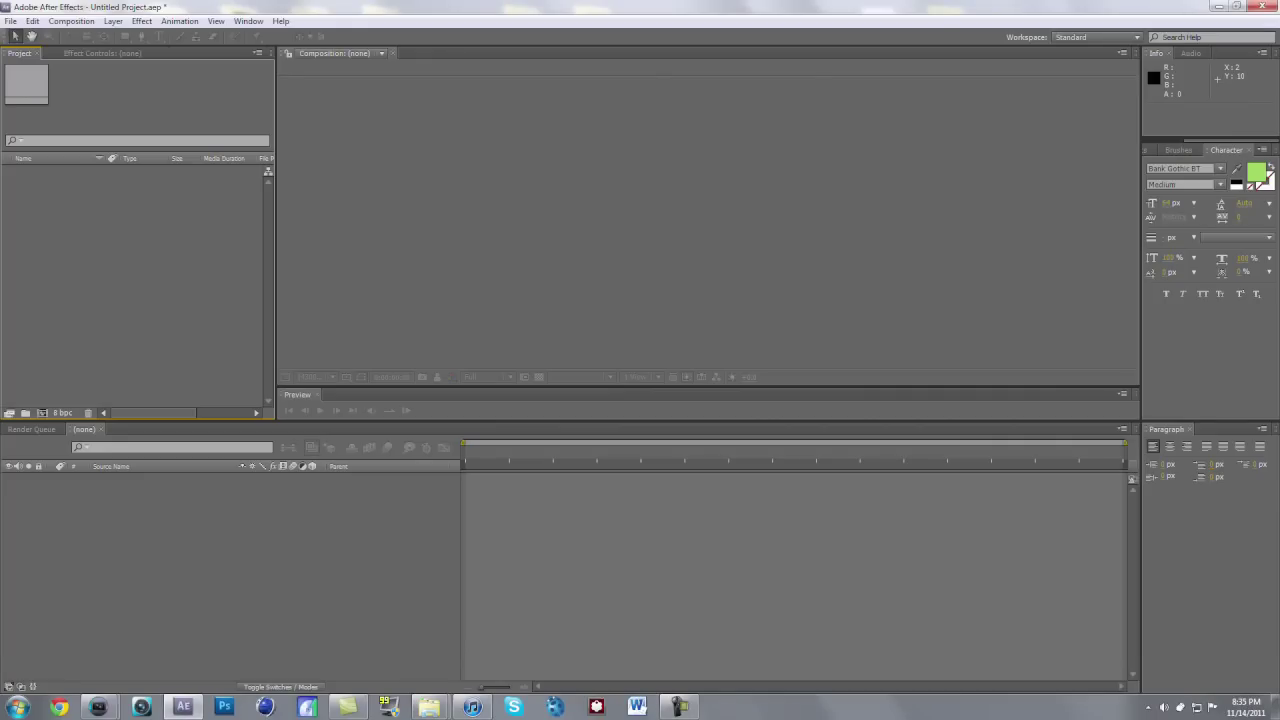
mouse_move(429, 707)
click(500, 630)
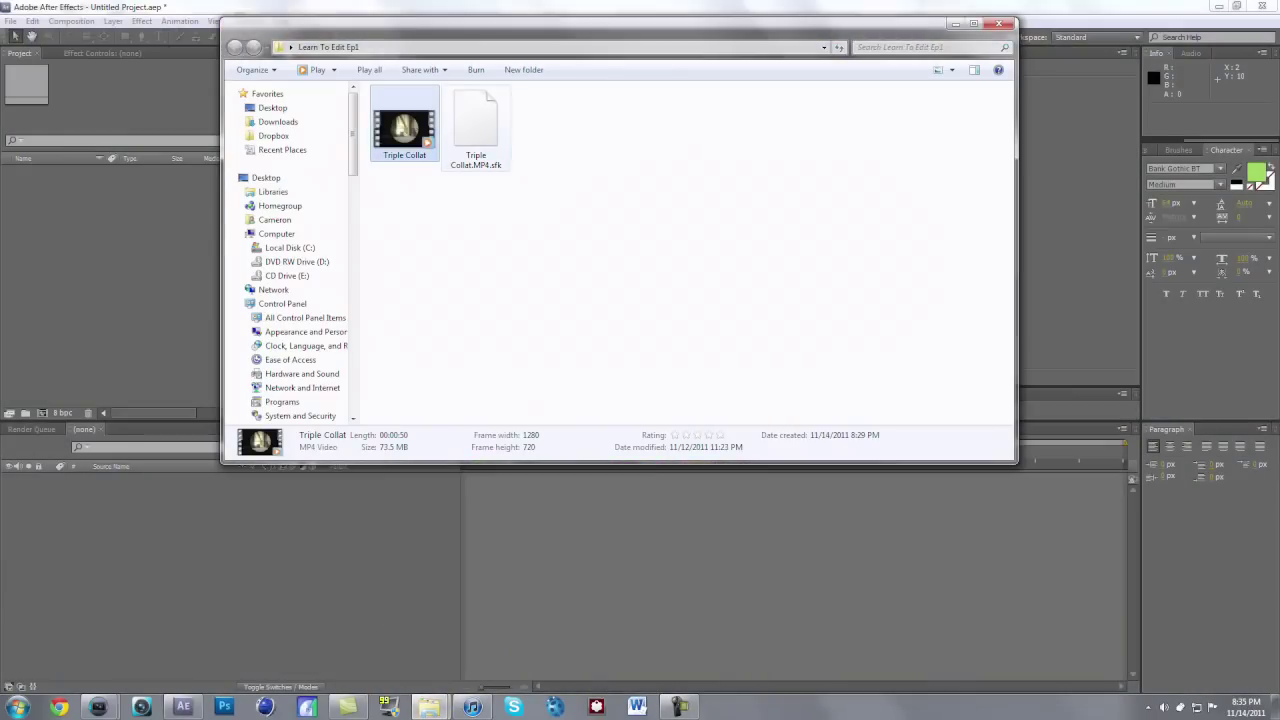
drag(404, 125, 120, 220)
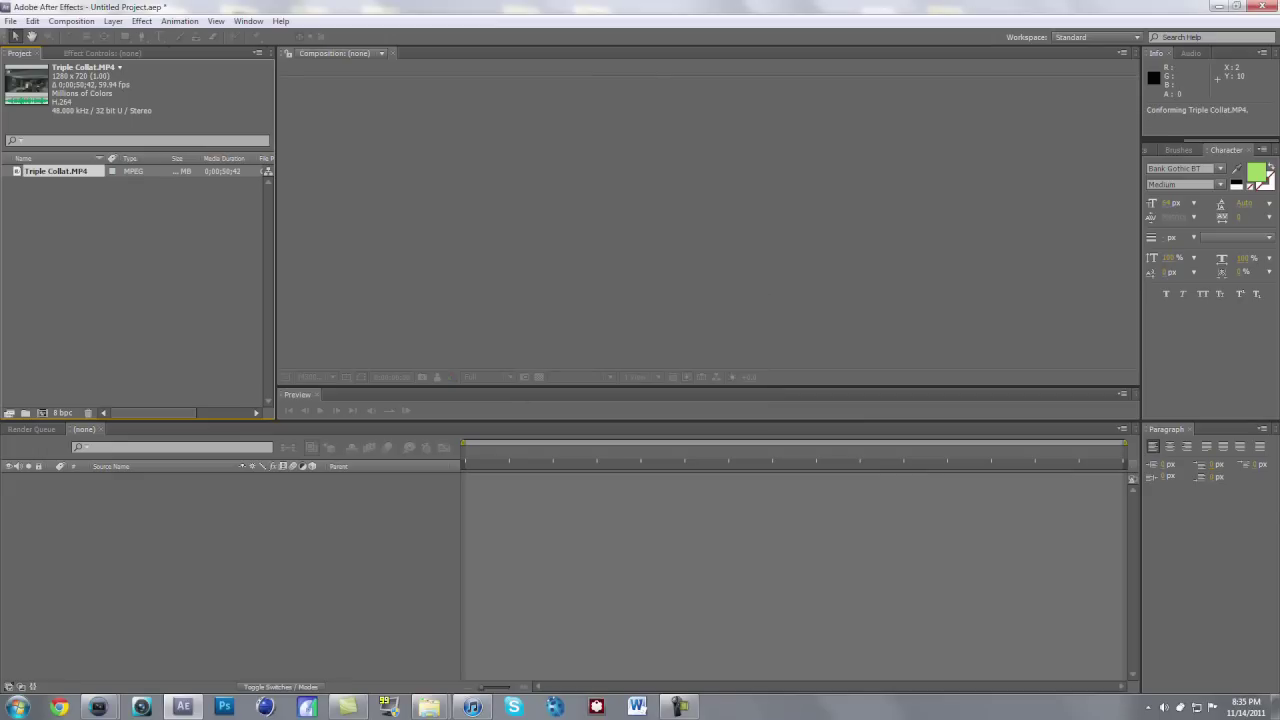
drag(56, 171, 252, 530)
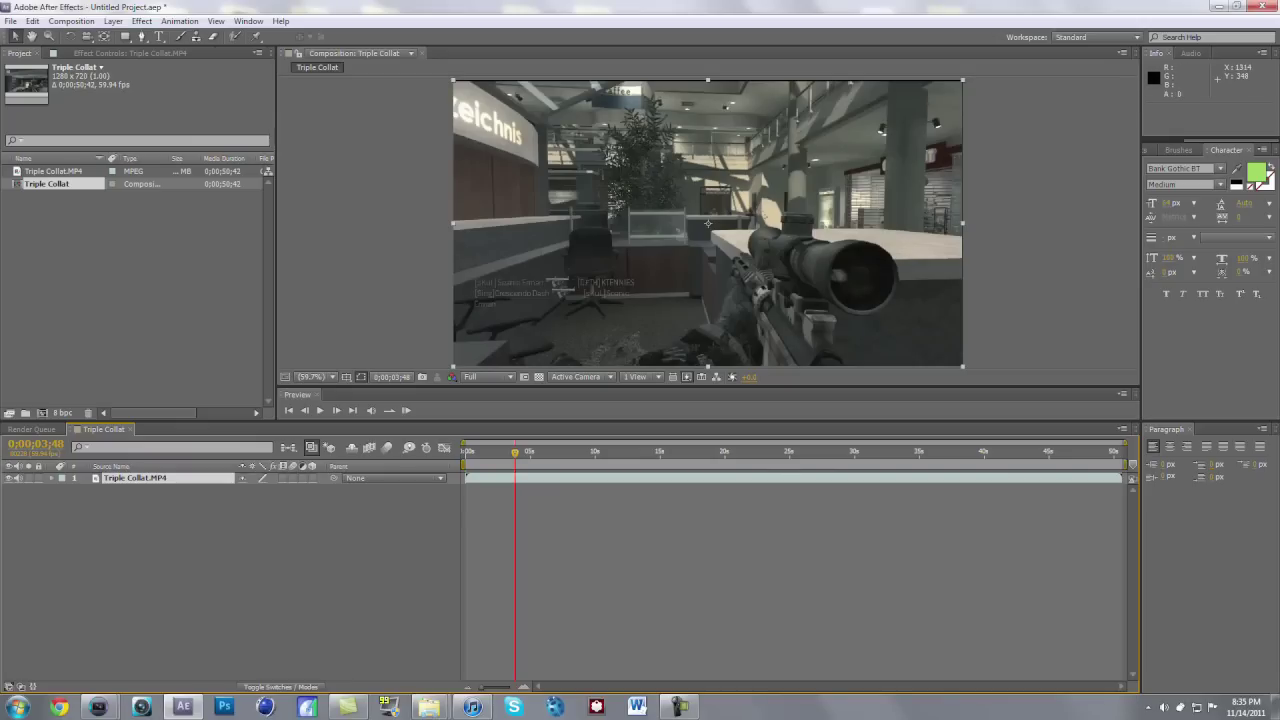
Scale the Triple Collat.MP4 layer to about 102% by 103% and fit the composition in its viewer.
drag(962, 80, 969, 75)
scroll(998, 131, down, 1)
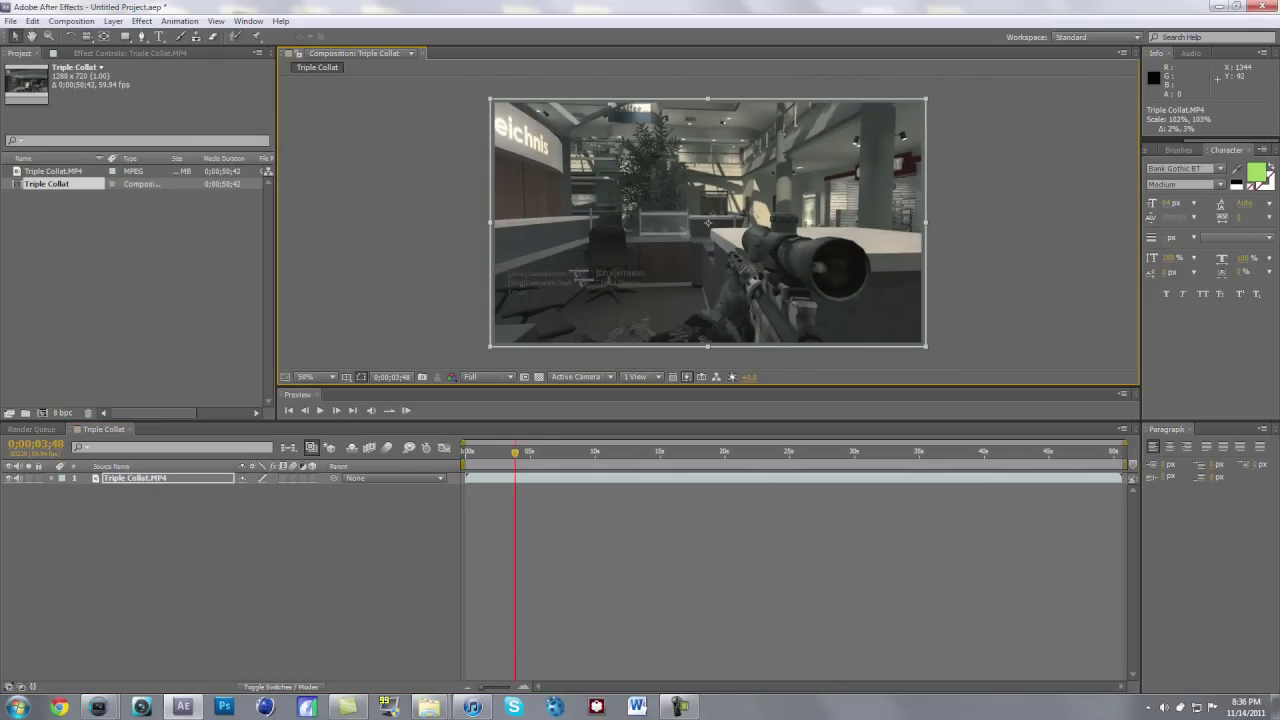
click(318, 377)
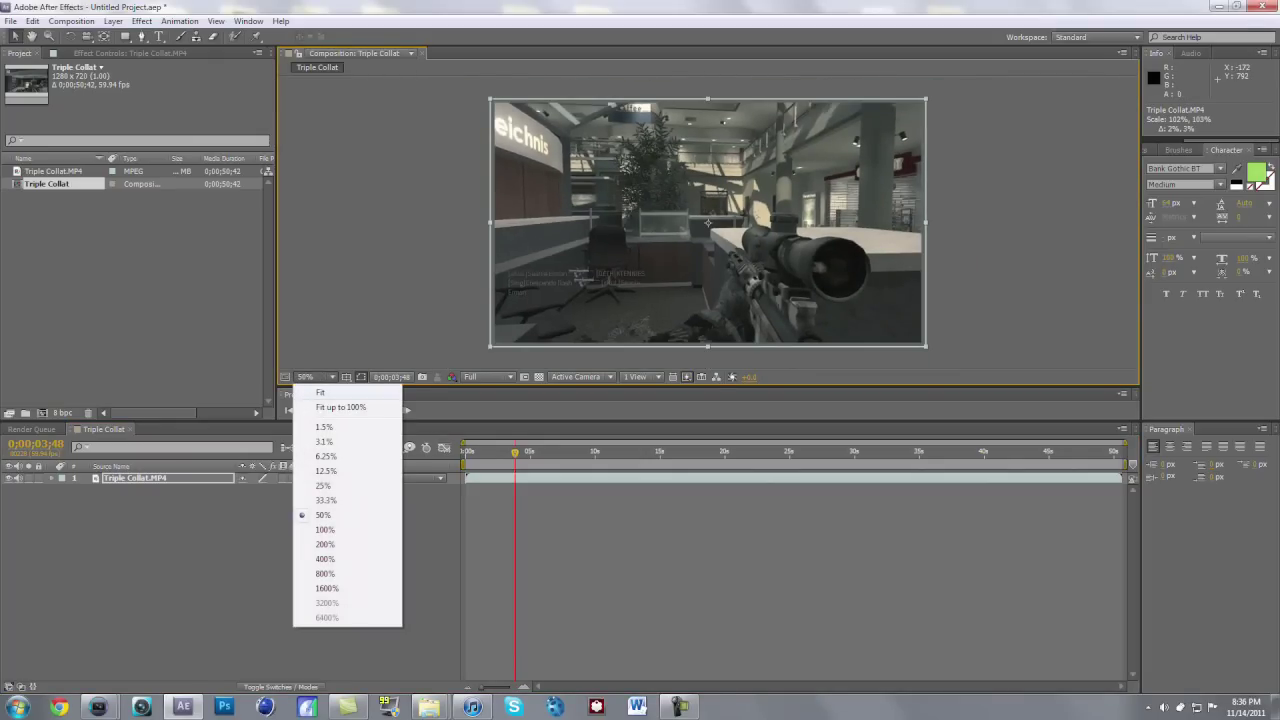
click(320, 392)
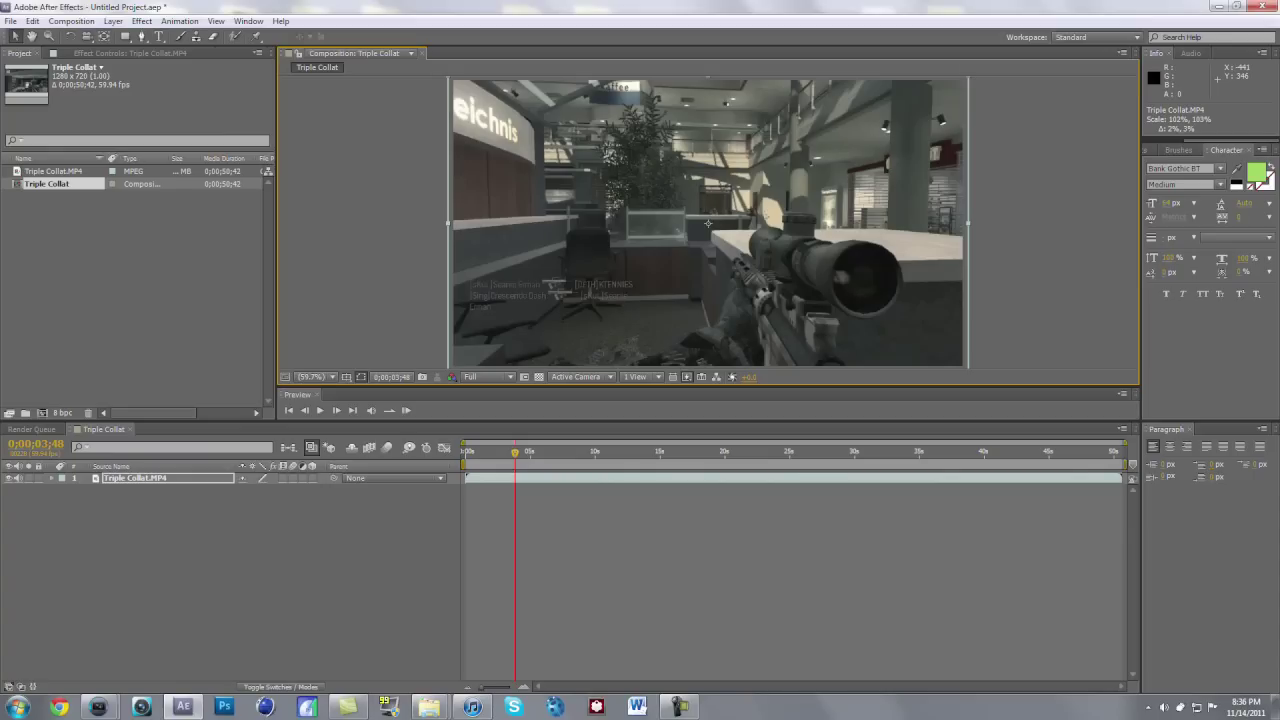
click(141, 21)
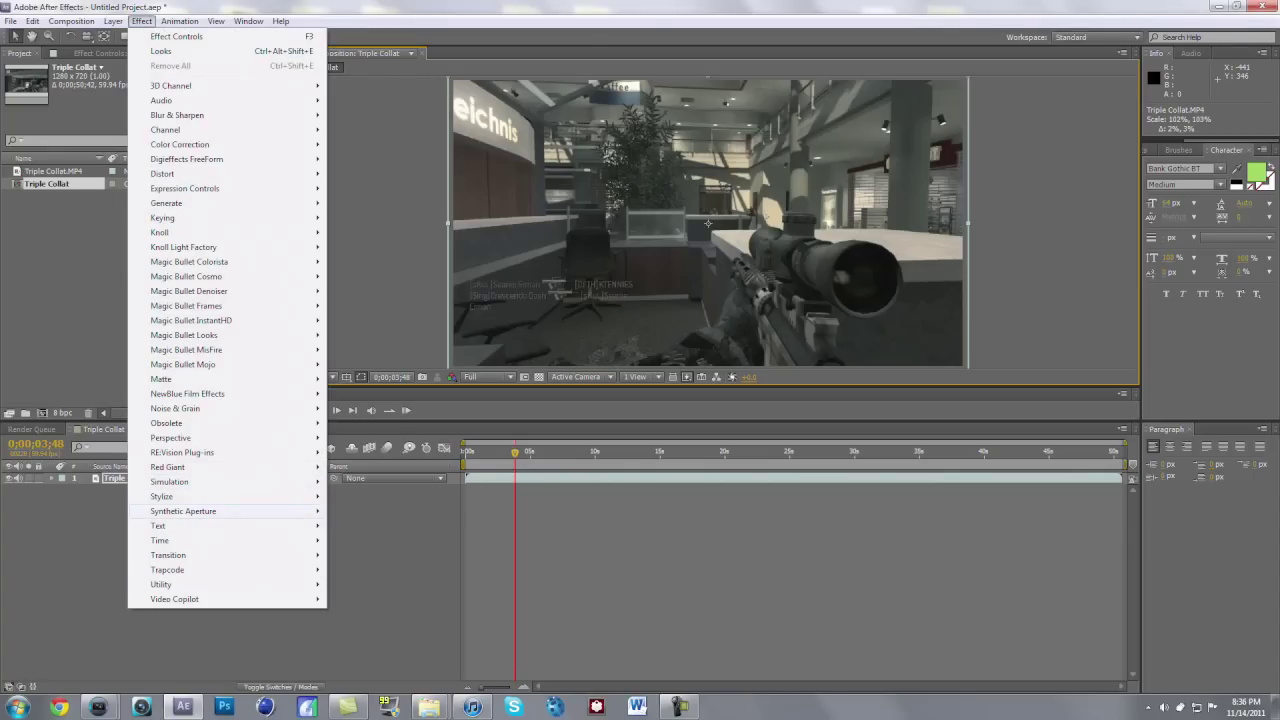
mouse_move(200, 599)
click(85, 300)
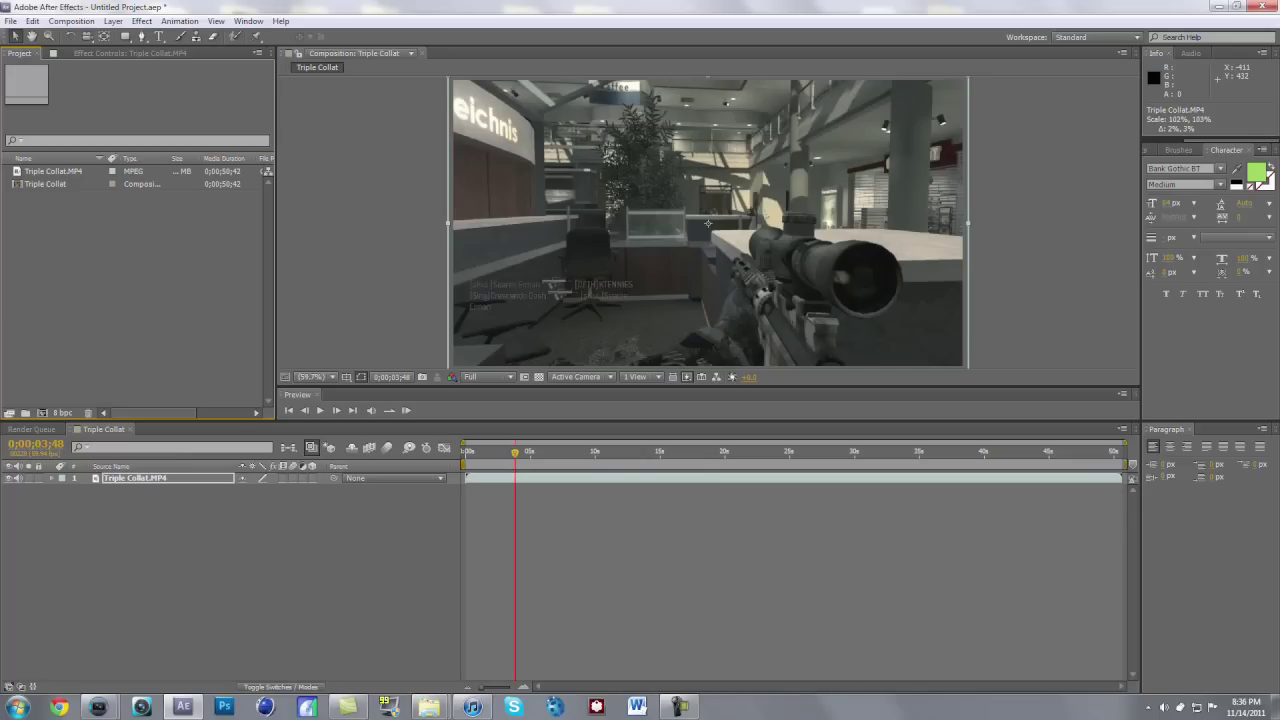
click(142, 21)
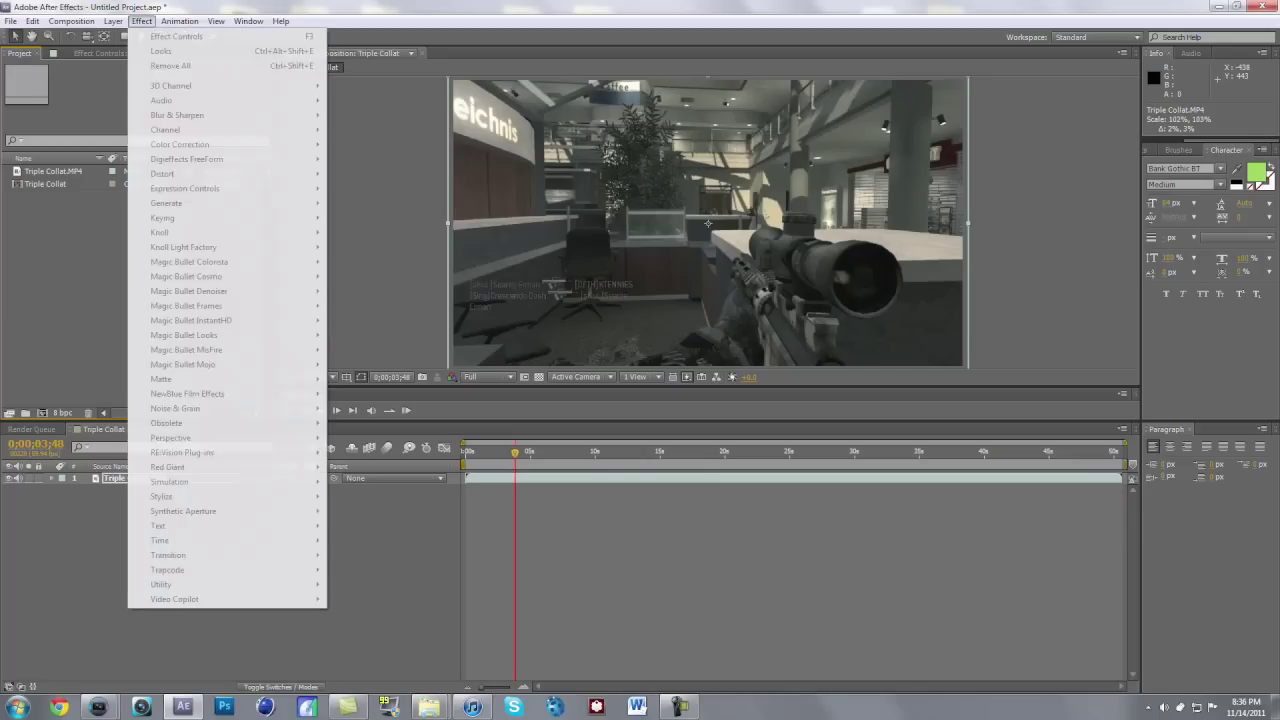
click(390, 550)
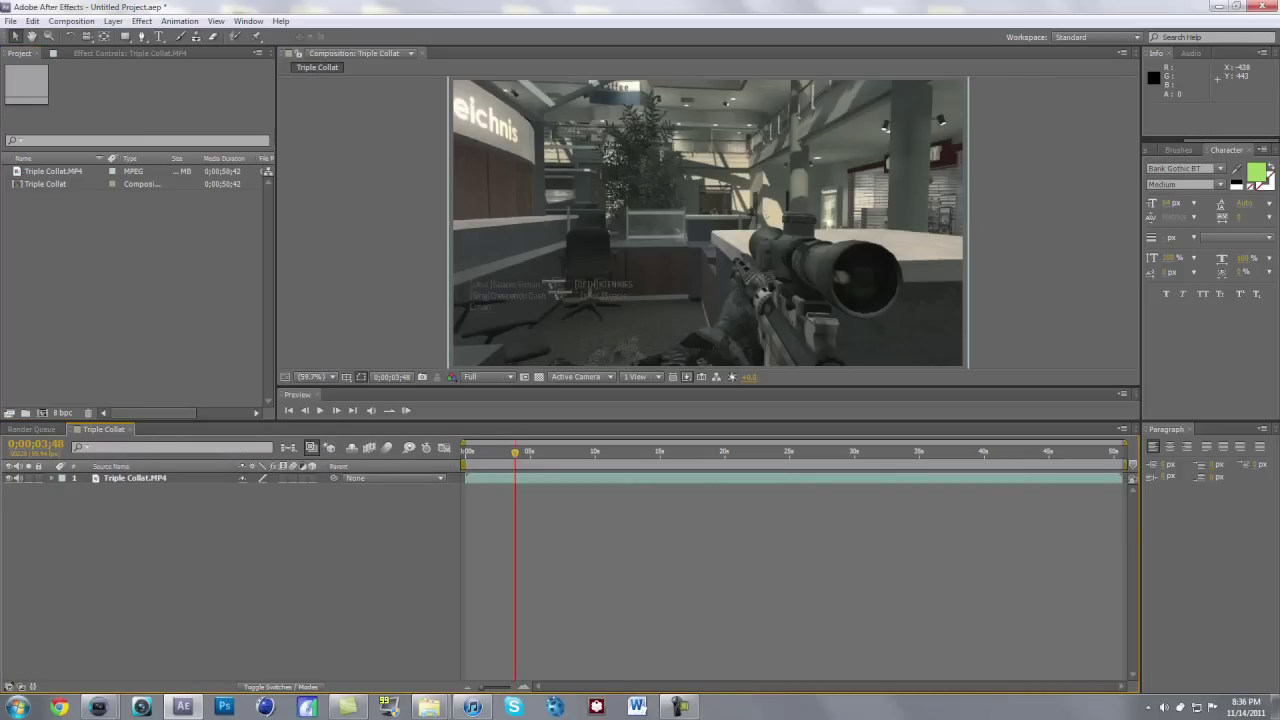
Apply the Twixtor Pro effect to the Triple Collat.MP4 layer and set its input frame rate to 59.94.
click(708, 224)
click(142, 21)
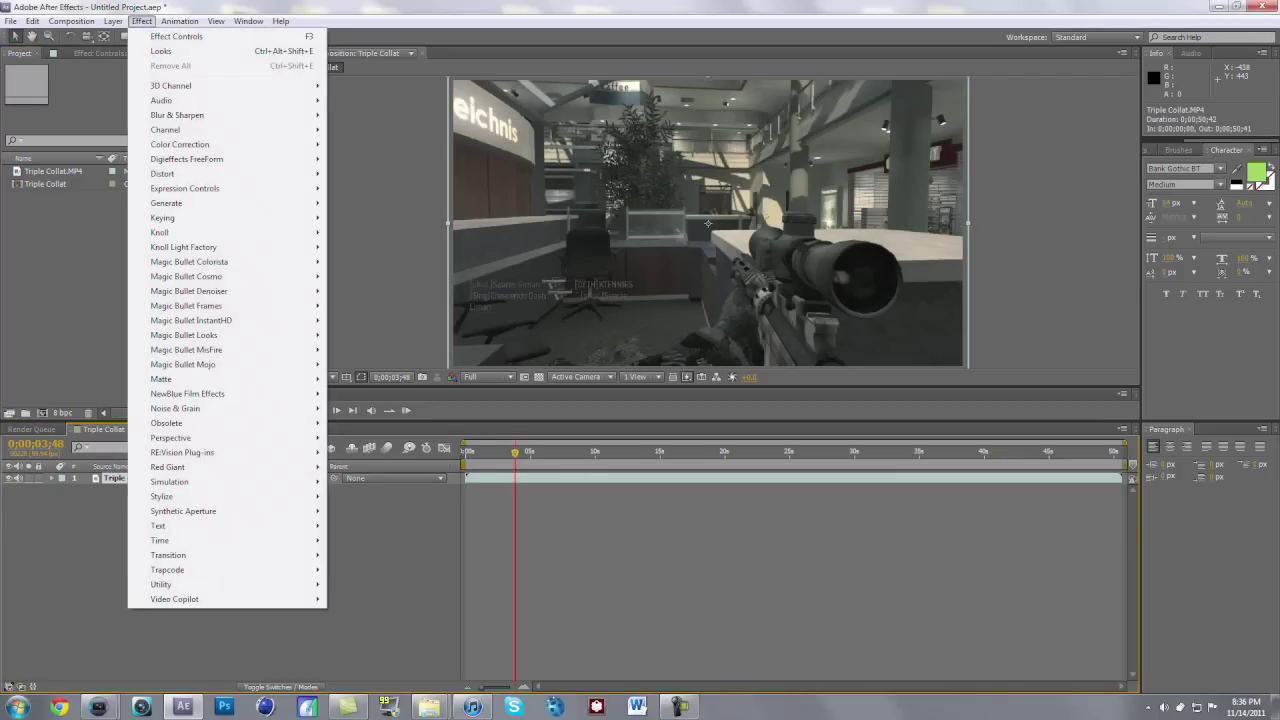
mouse_move(185, 452)
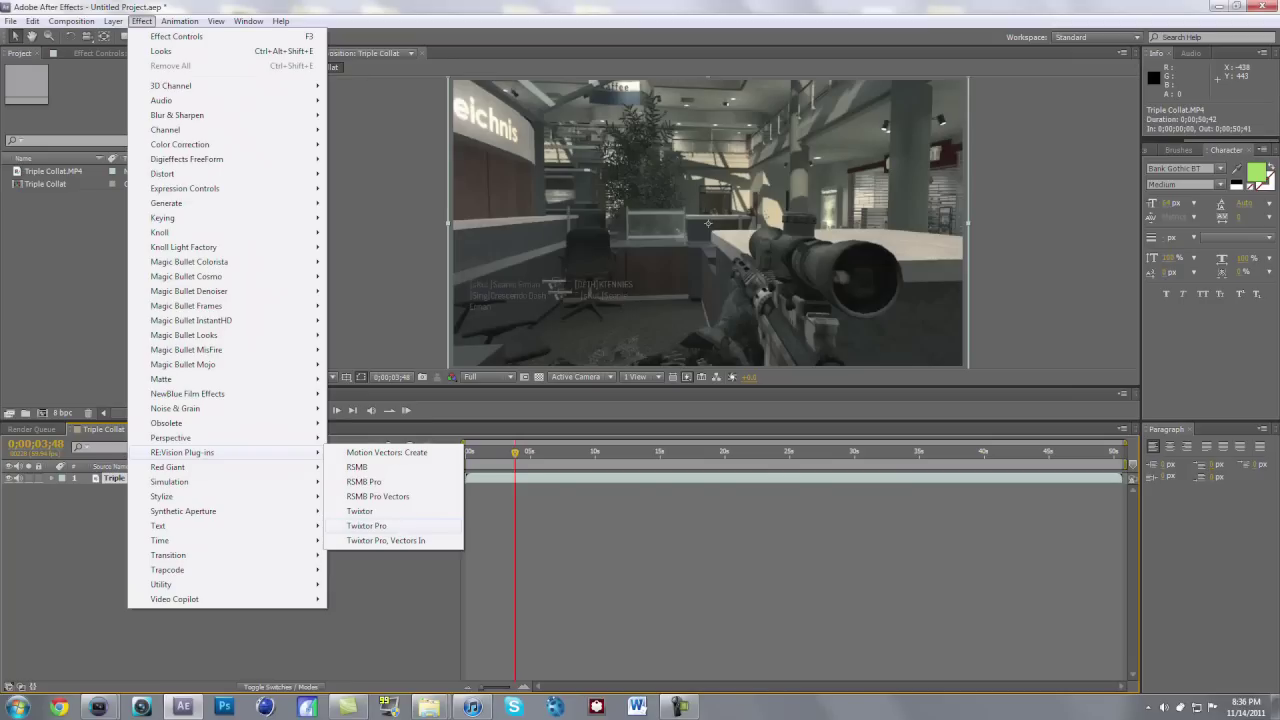
click(366, 525)
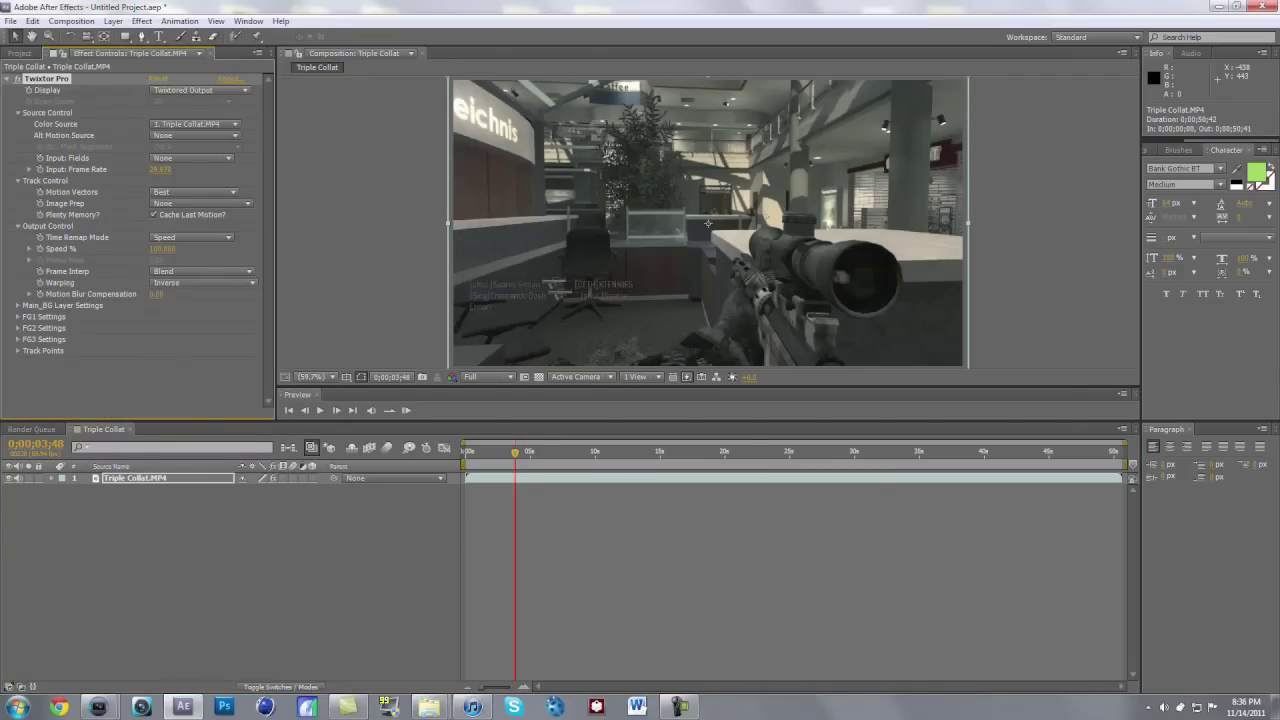
click(161, 170)
text(59.94)
key(Return)
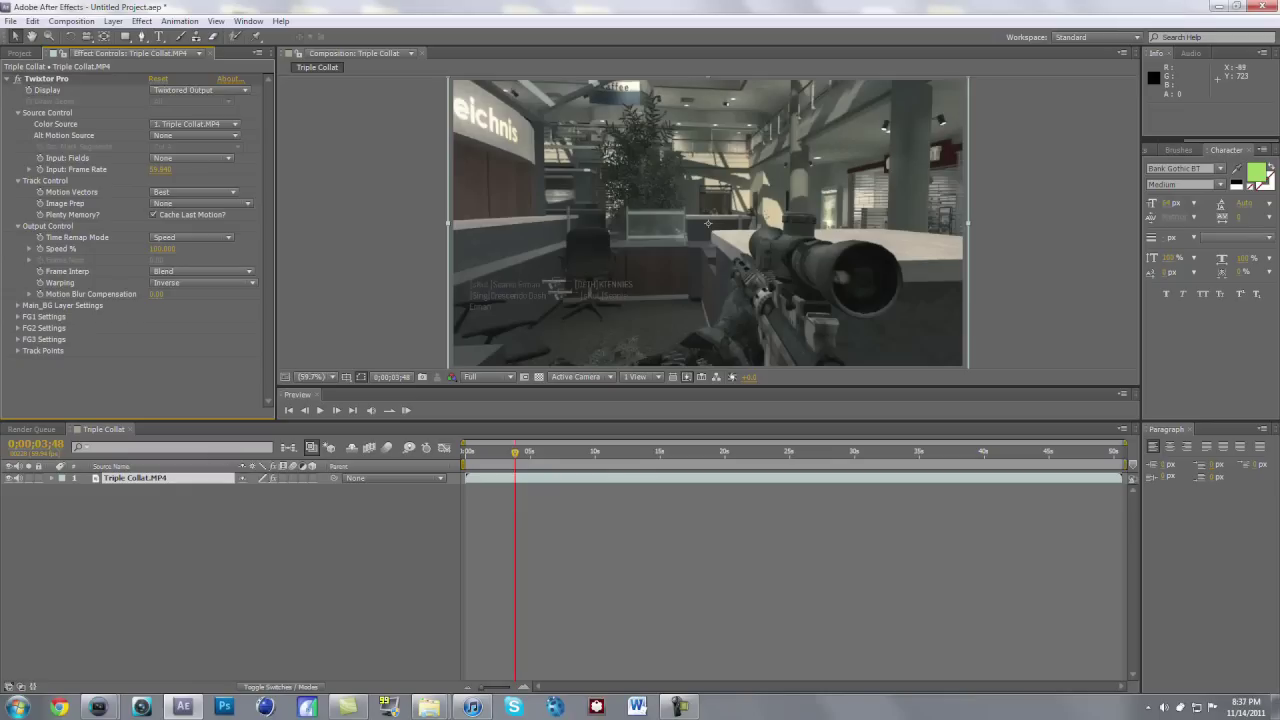
Expand the Triple Collat.MP4 layer's Twixtor Pro effect down to its Output Control properties in the timeline.
click(52, 478)
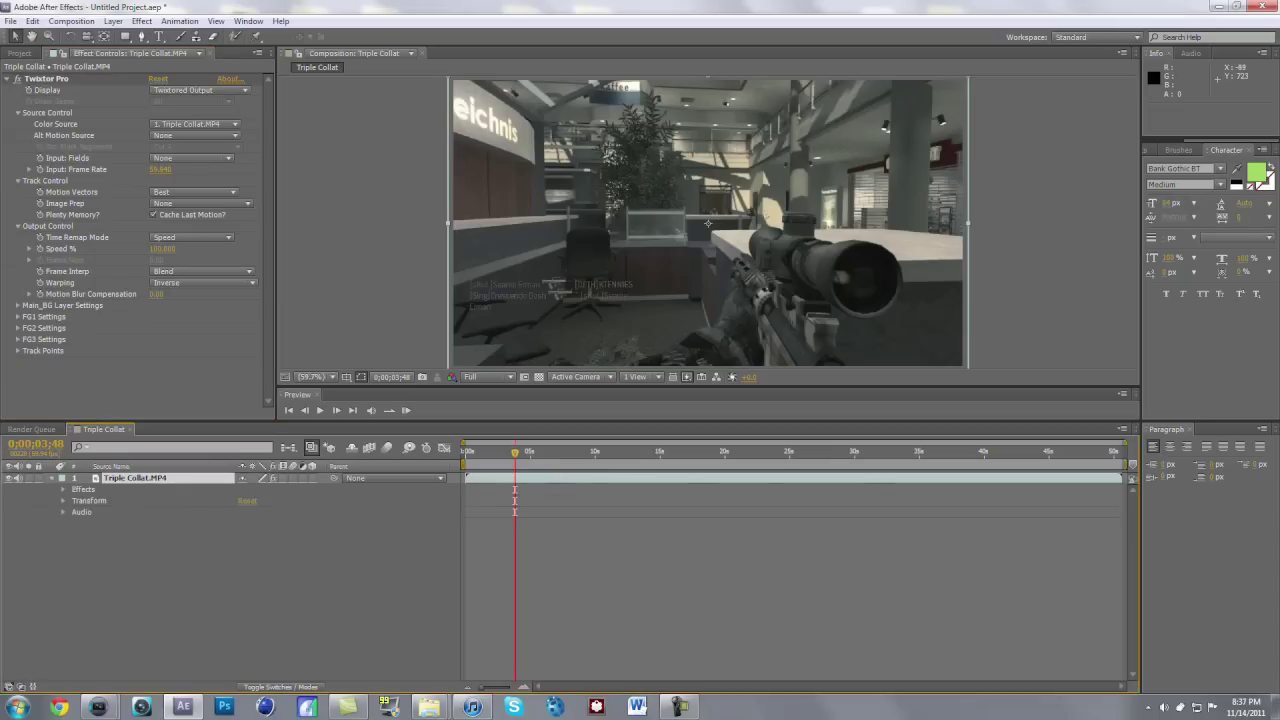
click(63, 490)
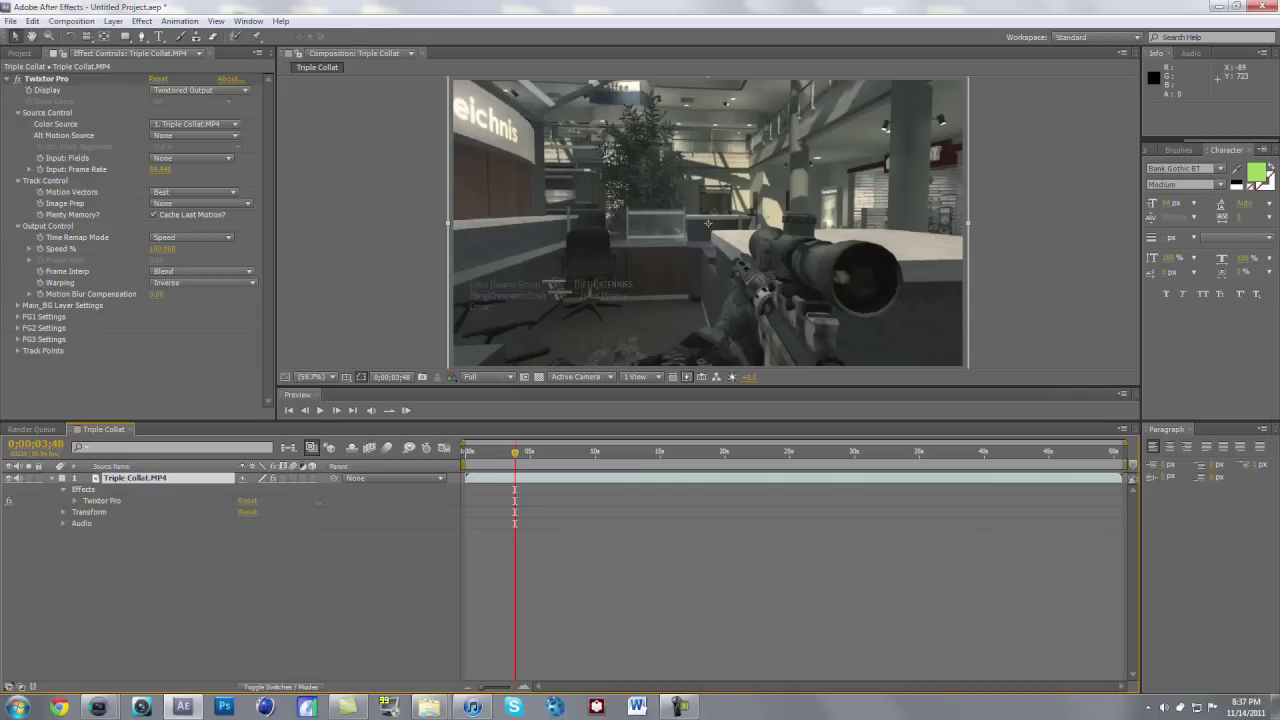
click(75, 501)
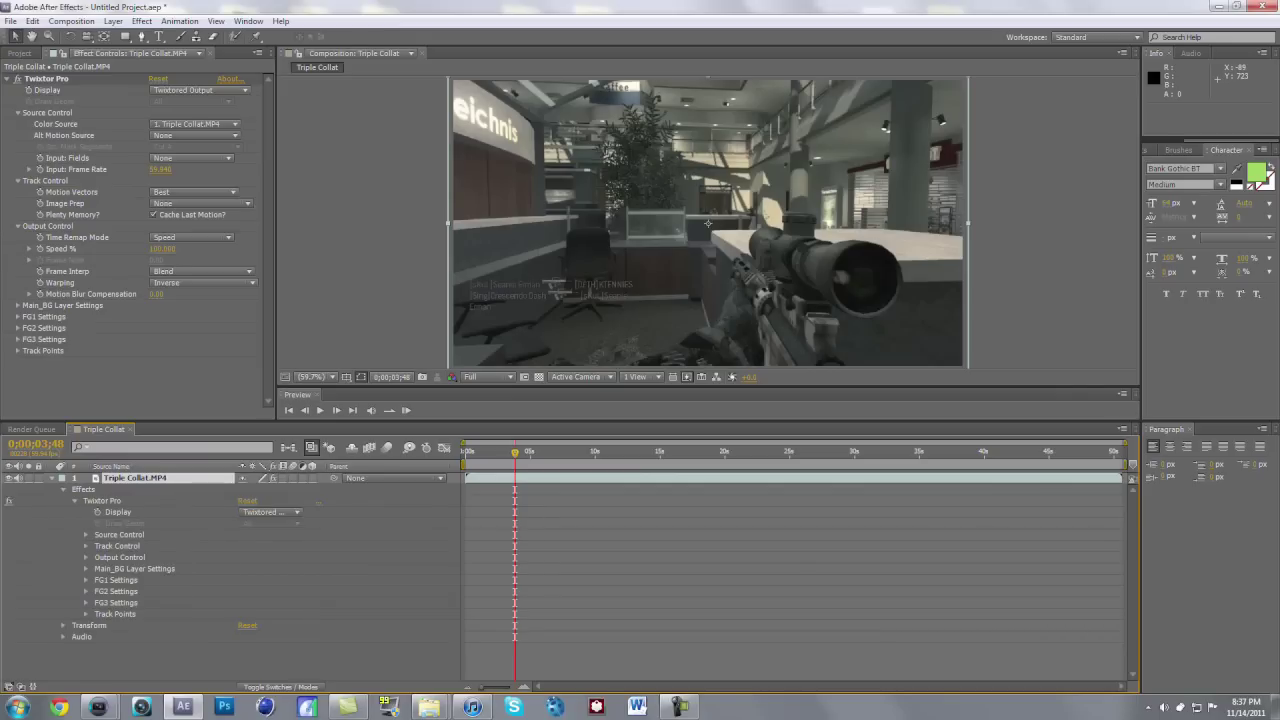
click(85, 557)
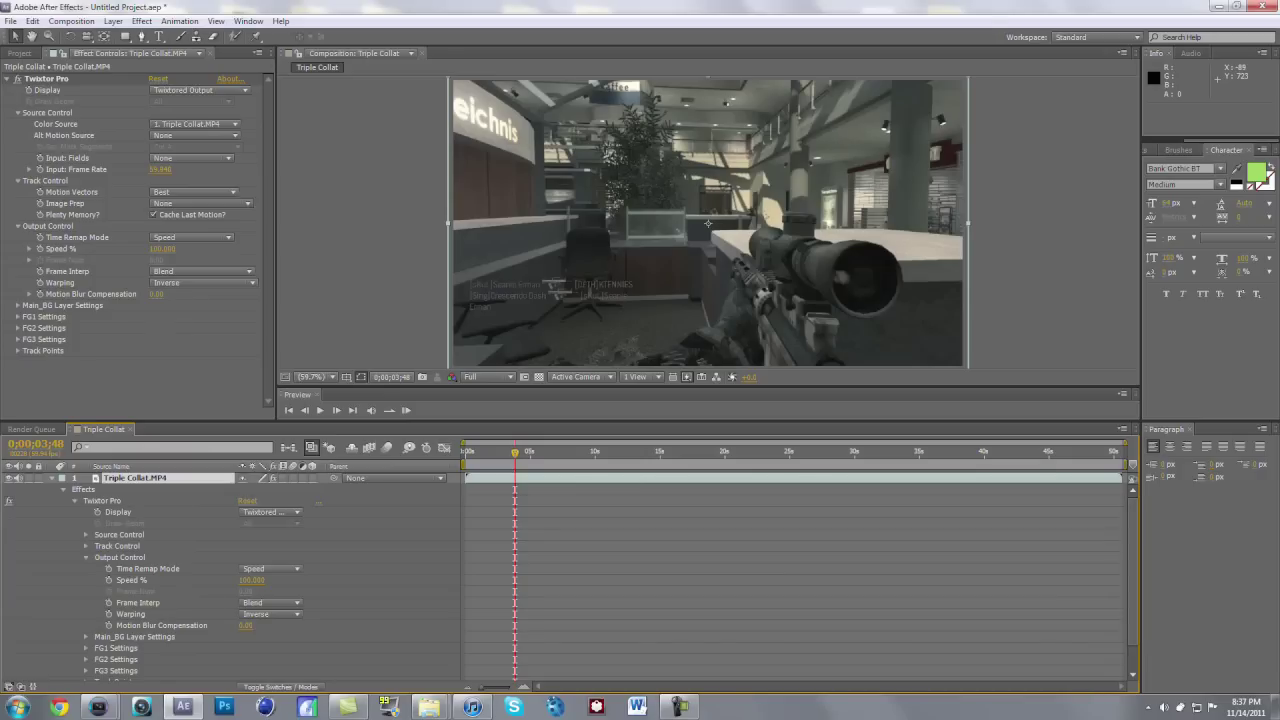
Go frame by frame to 0;00;03;47 and set a Twixtor Pro Speed % keyframe of 100 there.
key(equal)
key(Page_Down)
key(Page_Down)
key(Page_Down)
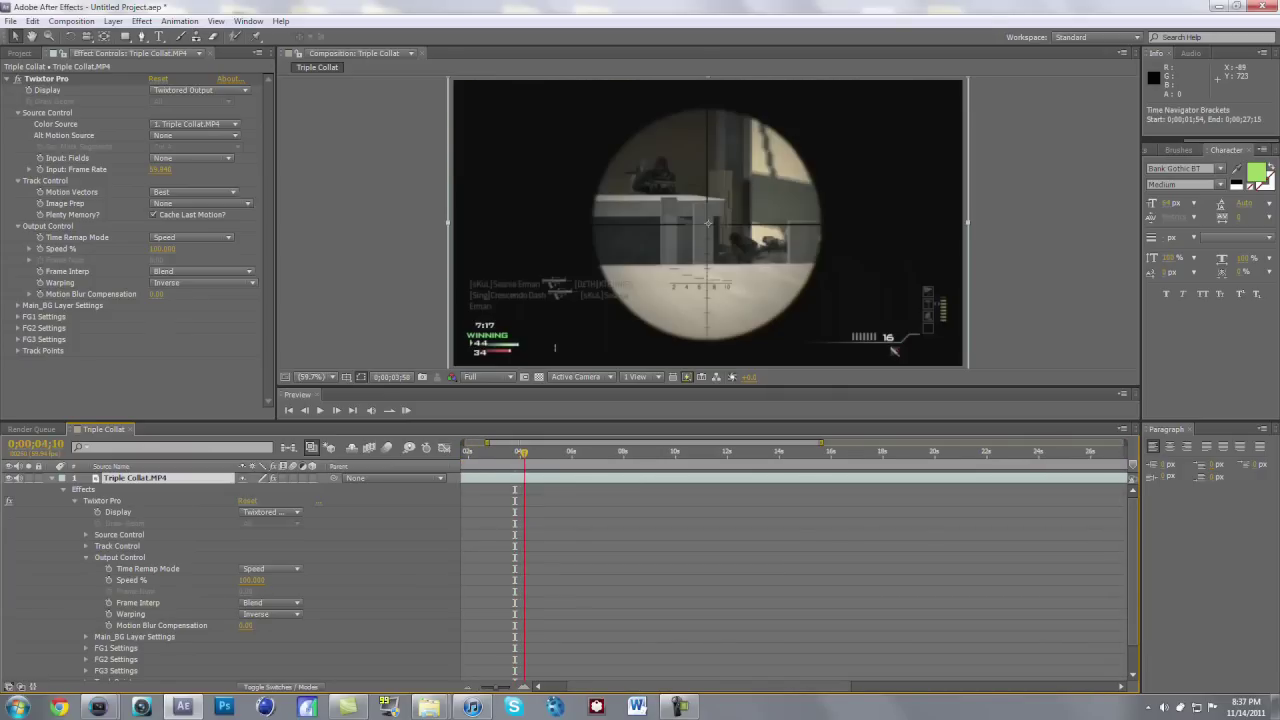
key(Page_Down)
key(Page_Down)
key(Page_Down)
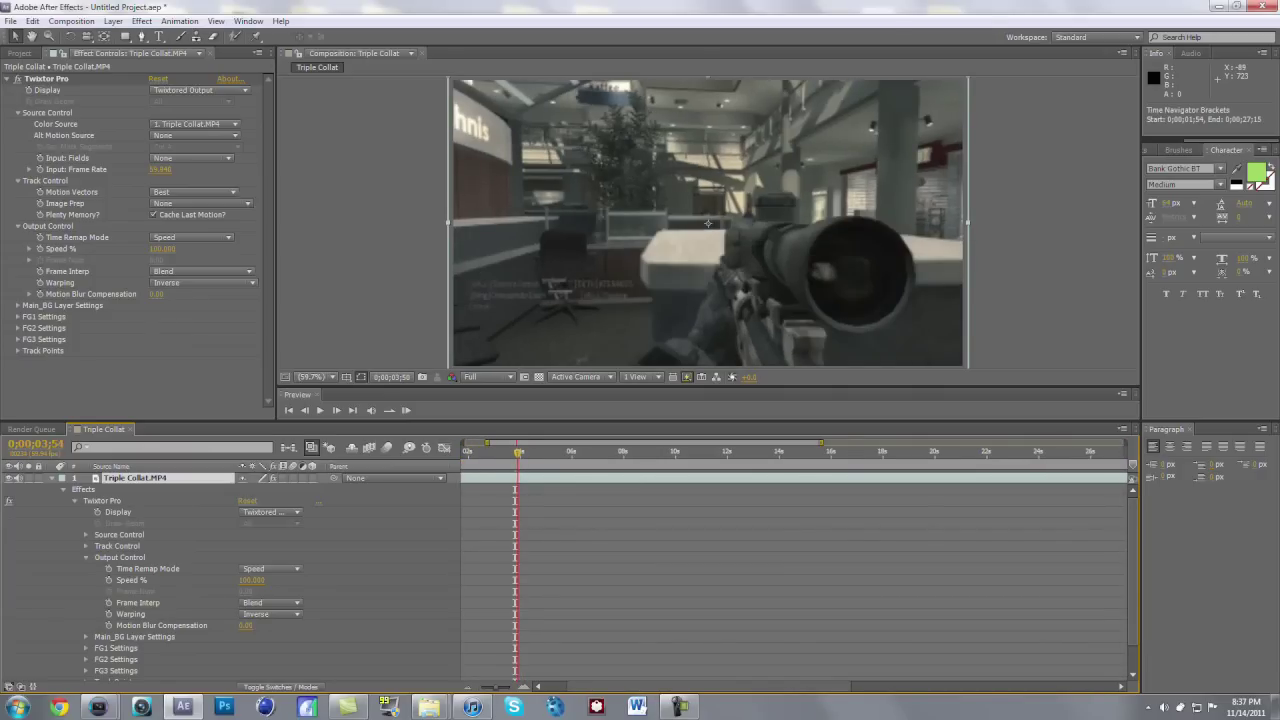
key(Page_Up)
key(Page_Up)
key(Page_Up)
key(Page_Up)
key(Page_Up)
key(Page_Up)
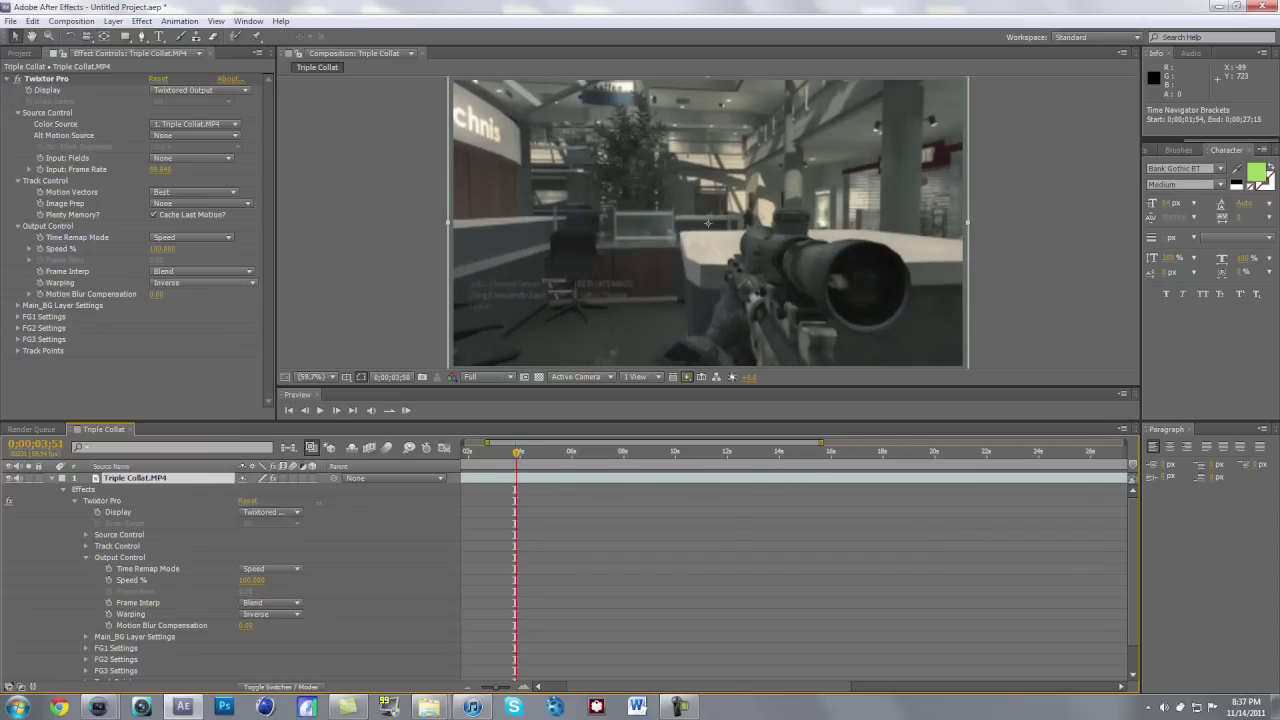
key(Page_Down)
key(Page_Down)
key(Page_Down)
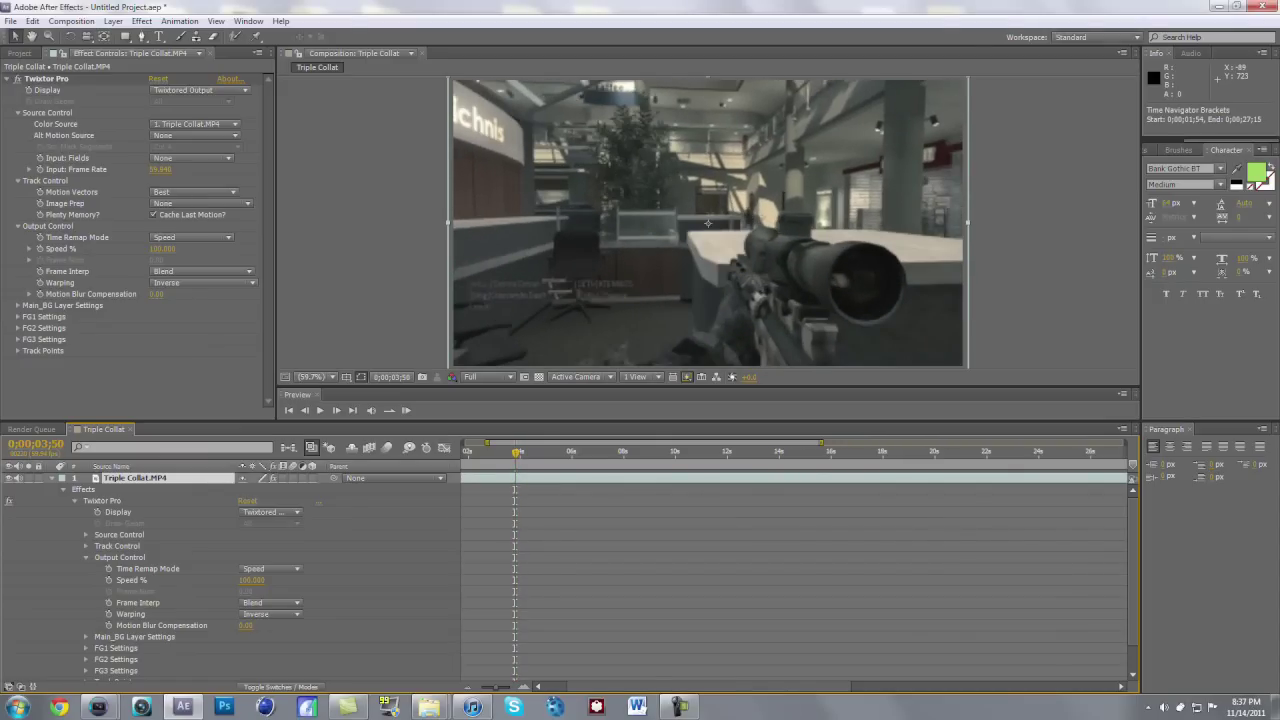
key(Page_Up)
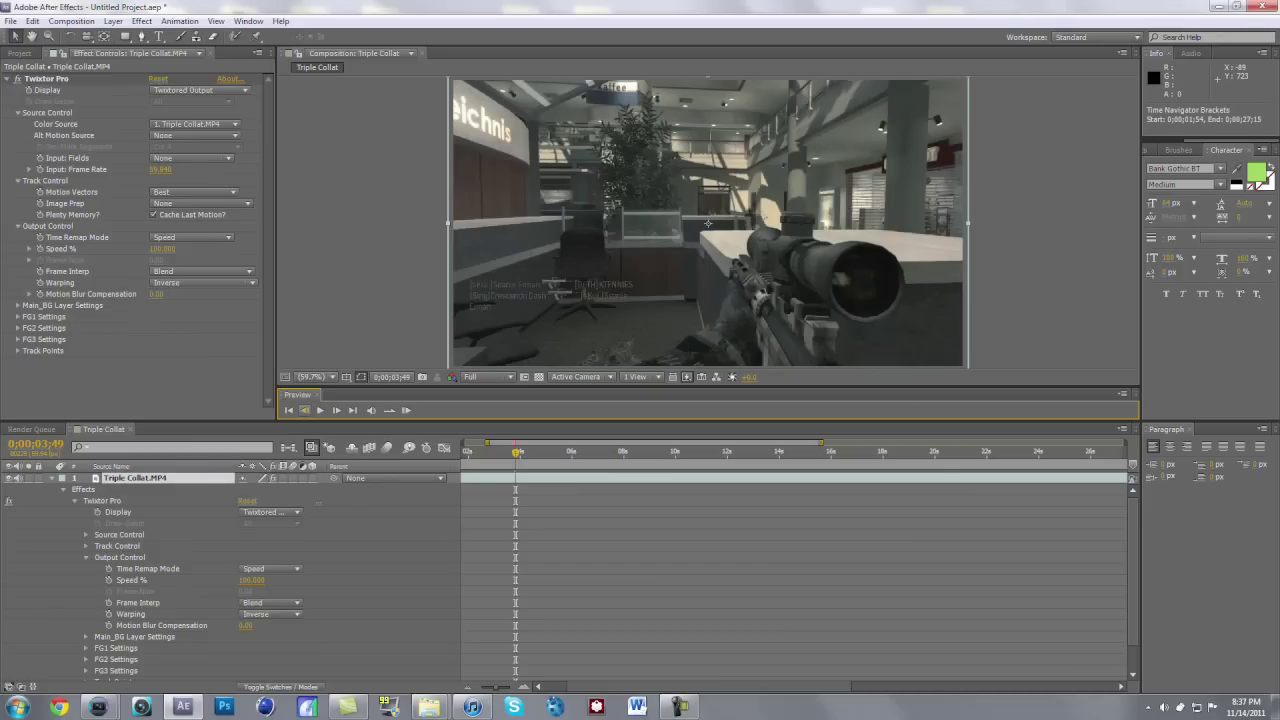
key(Page_Up)
key(Page_Up)
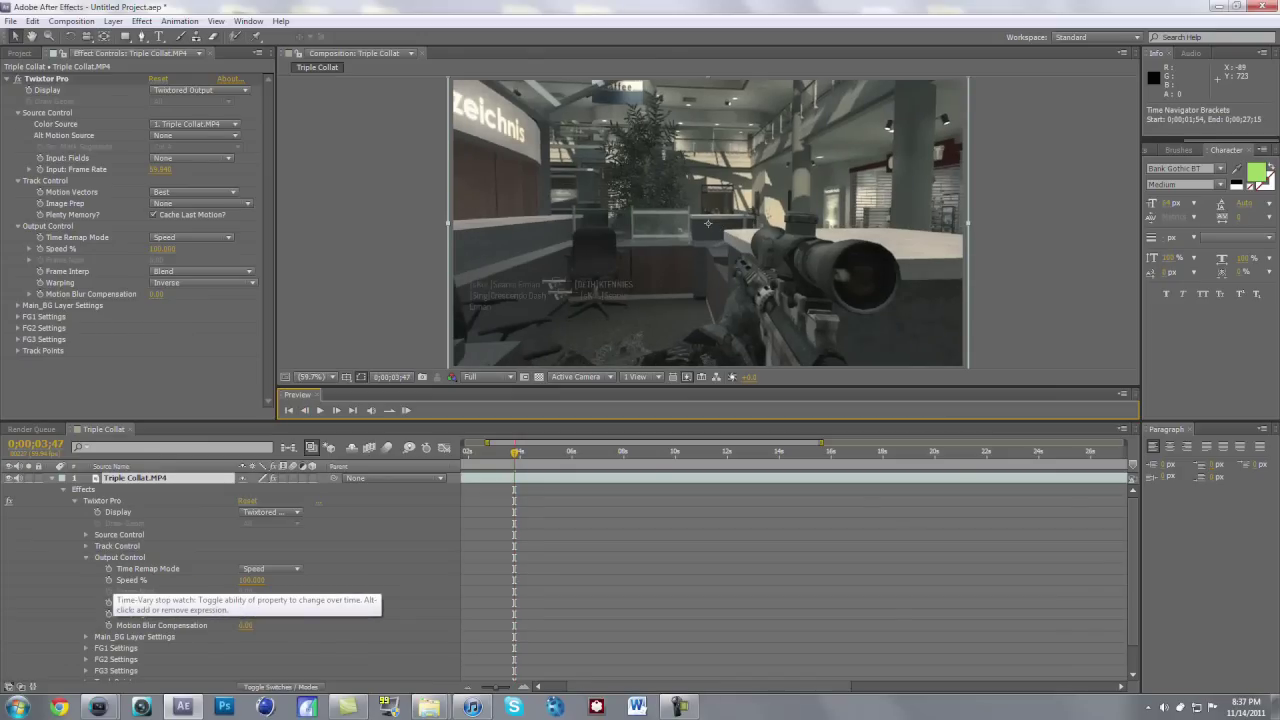
click(108, 580)
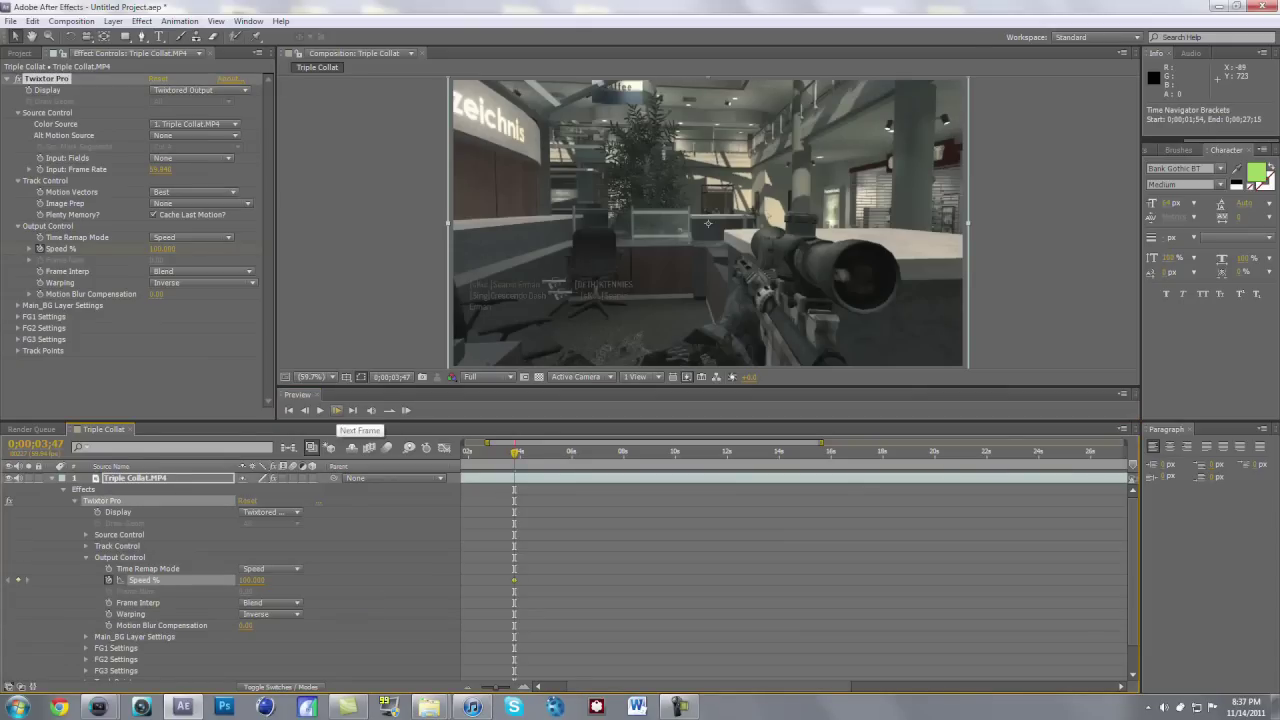
Go two frames ahead to 0;00;03;49 and set a Twixtor Pro Speed % keyframe of 5.
click(336, 410)
click(336, 410)
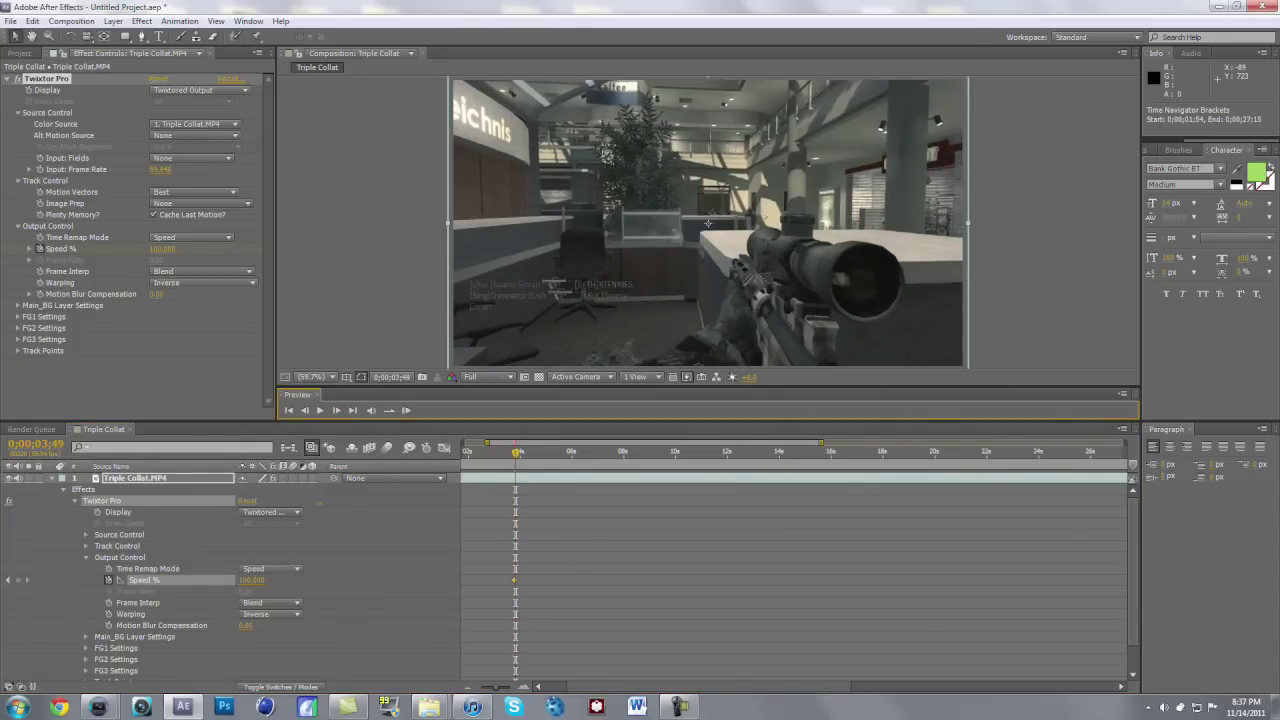
click(251, 580)
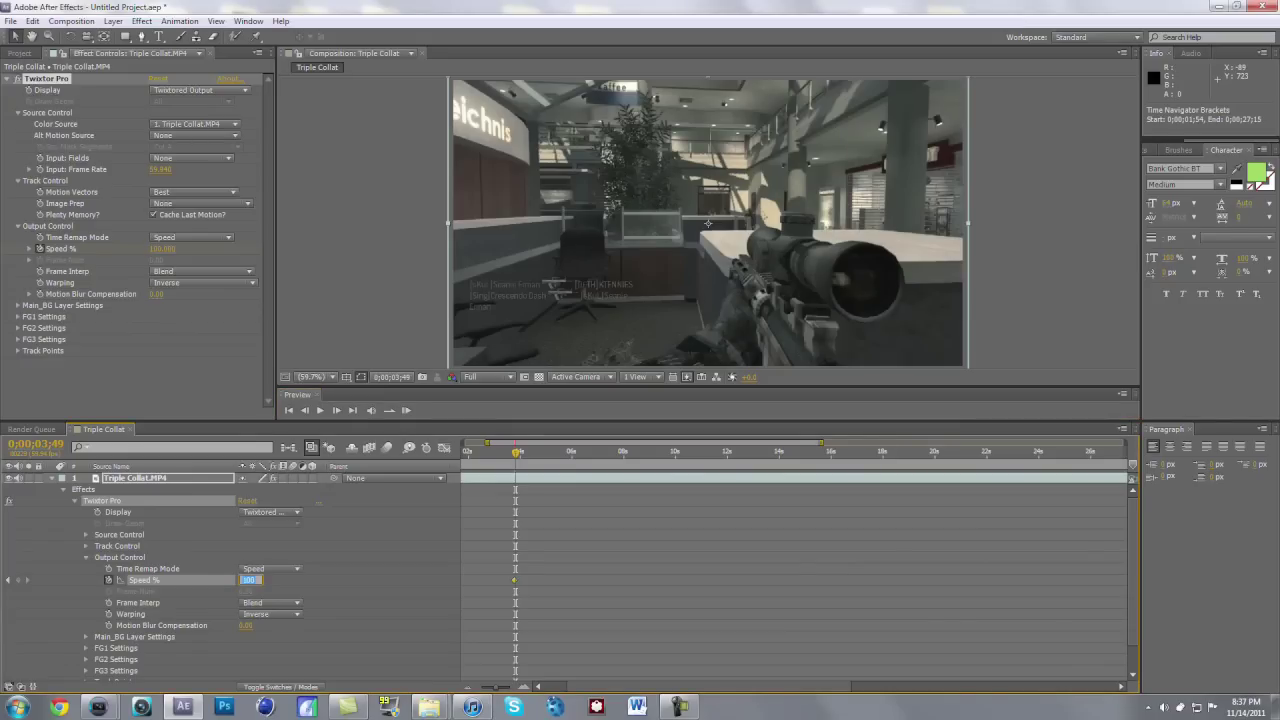
text(5)
key(Return)
Play the slowed clip from just before the speed keyframes and leave the playhead at 0;00;06;02.
mouse_move(515, 453)
mouse_down()
mouse_move(495, 453)
mouse_move(510, 453)
mouse_up()
key(space)
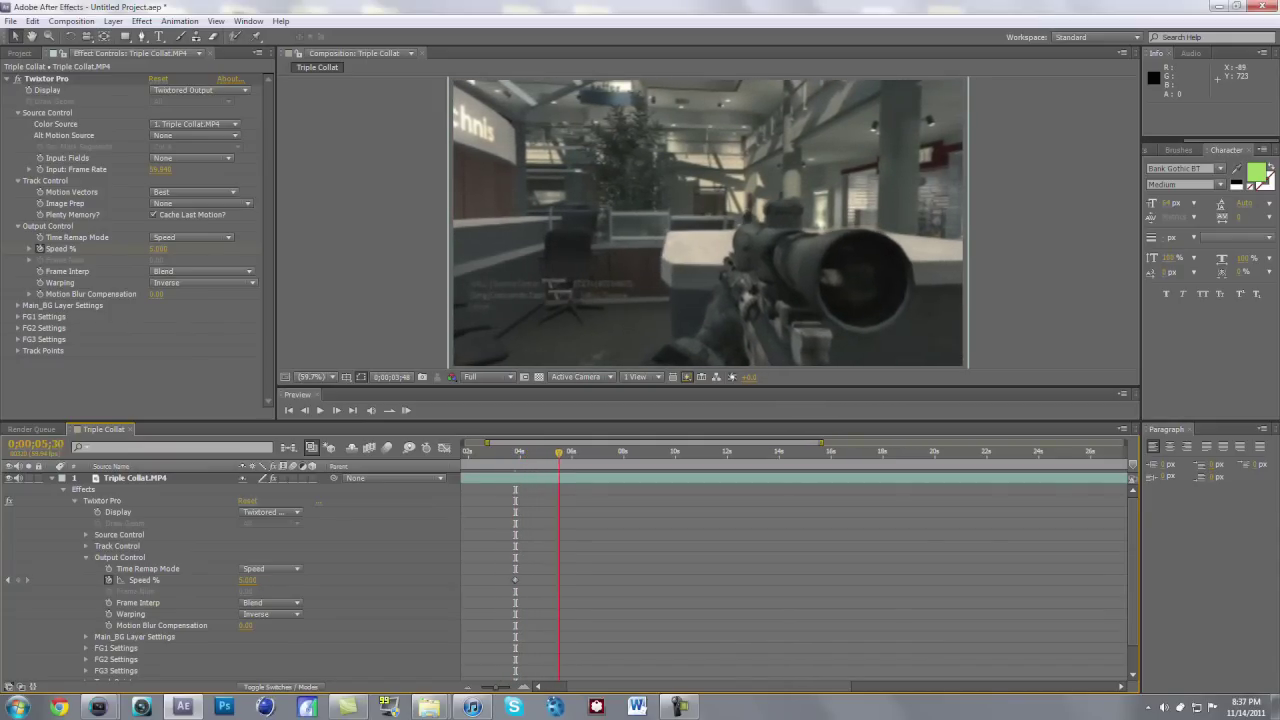
mouse_move(581, 453)
mouse_down()
mouse_move(549, 453)
mouse_move(573, 453)
mouse_up()
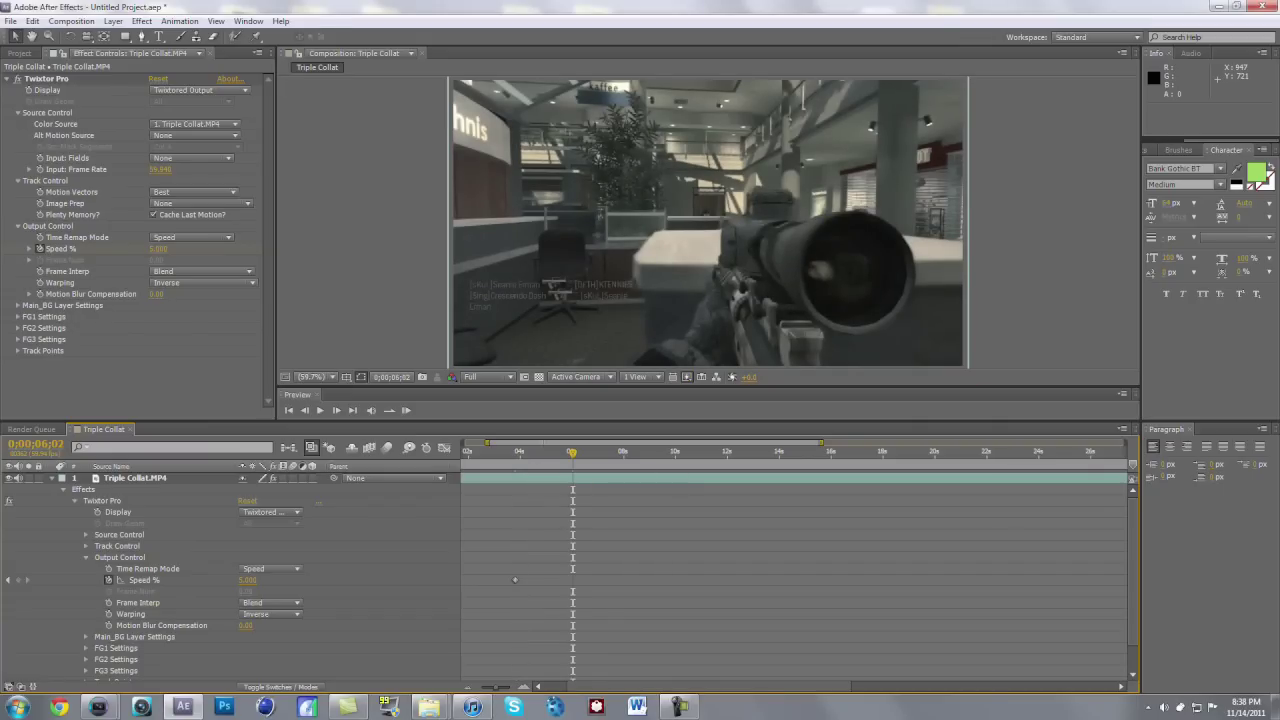
Switch back to Vegas Pro and place the cursor at 00:00:01;02, just before the music's first beat.
mouse_move(98, 706)
click(230, 628)
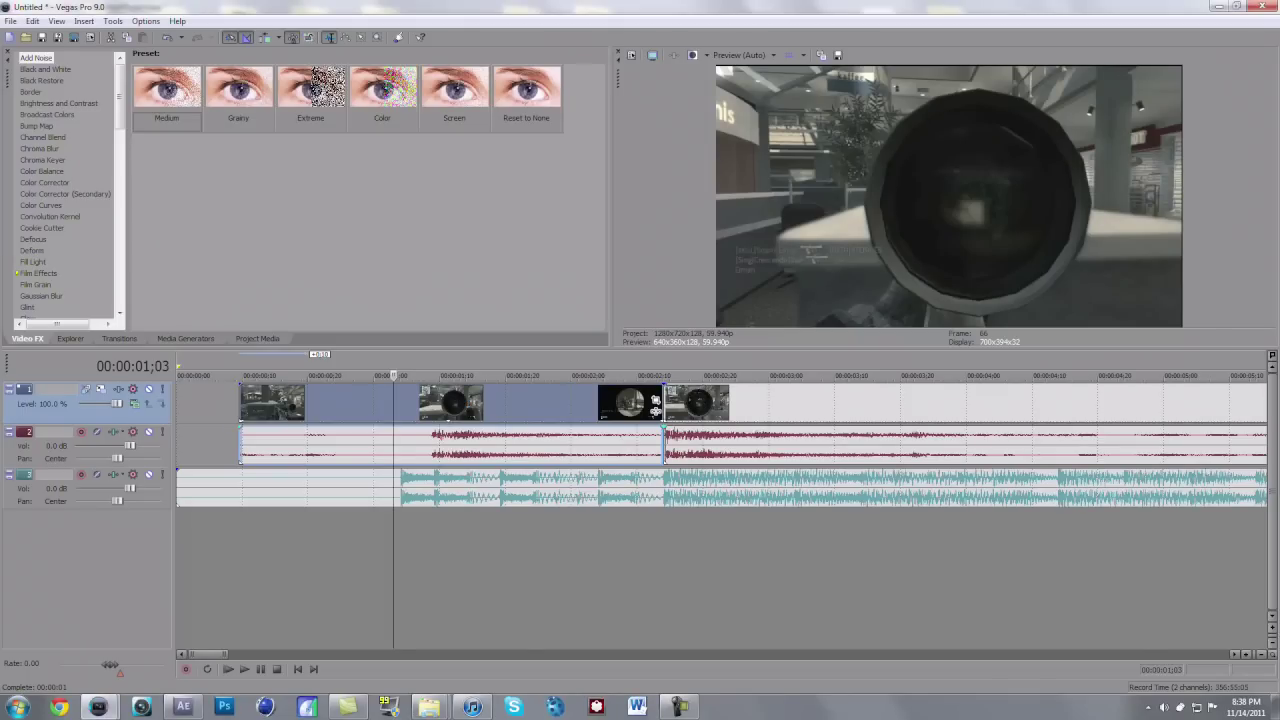
scroll(403, 440, down, 3)
click(403, 377)
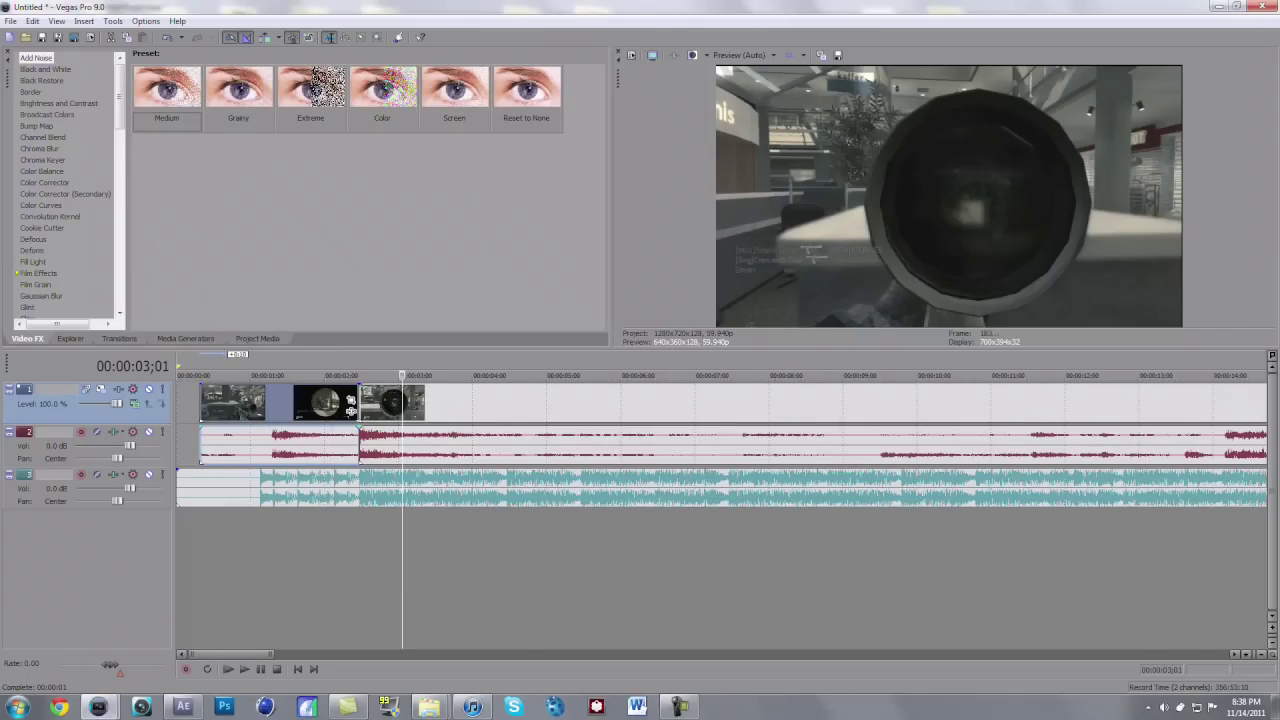
click(257, 377)
scroll(351, 410, up, 3)
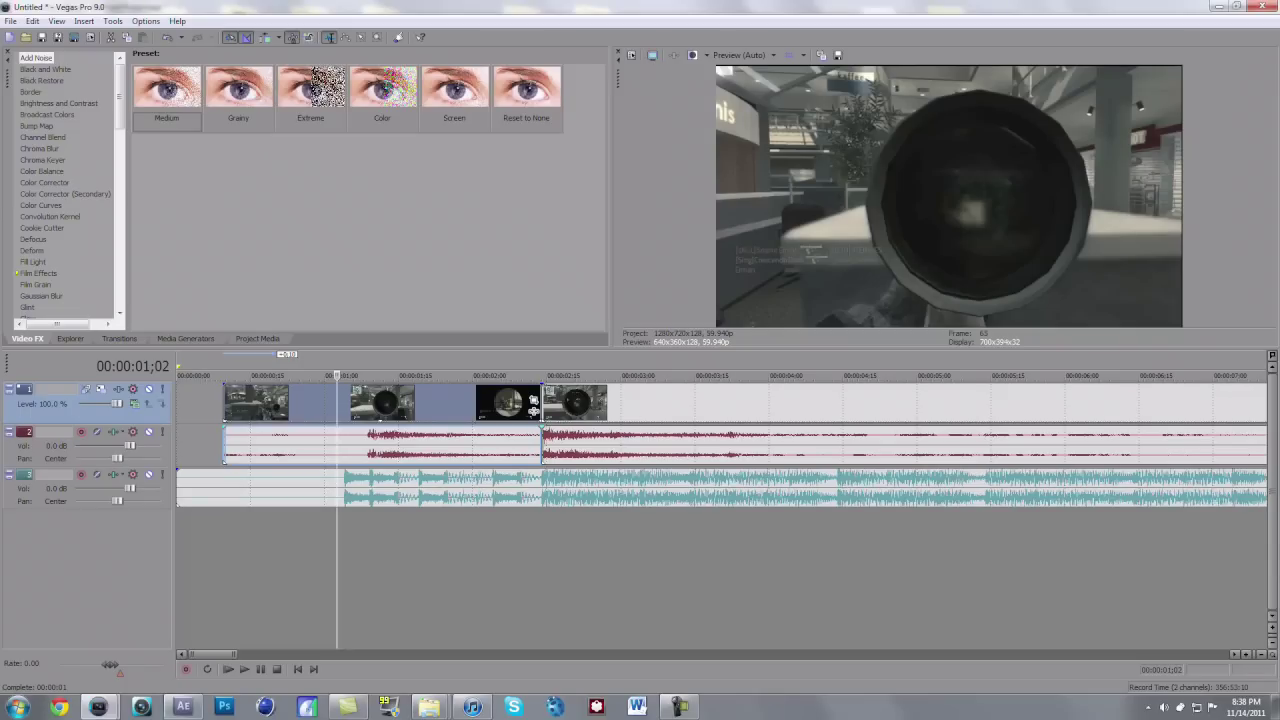
Switch back to After Effects and add a Twixtor Pro Speed % keyframe holding 5 at 0;00;04;38.
click(183, 707)
scroll(515, 580, up, 4)
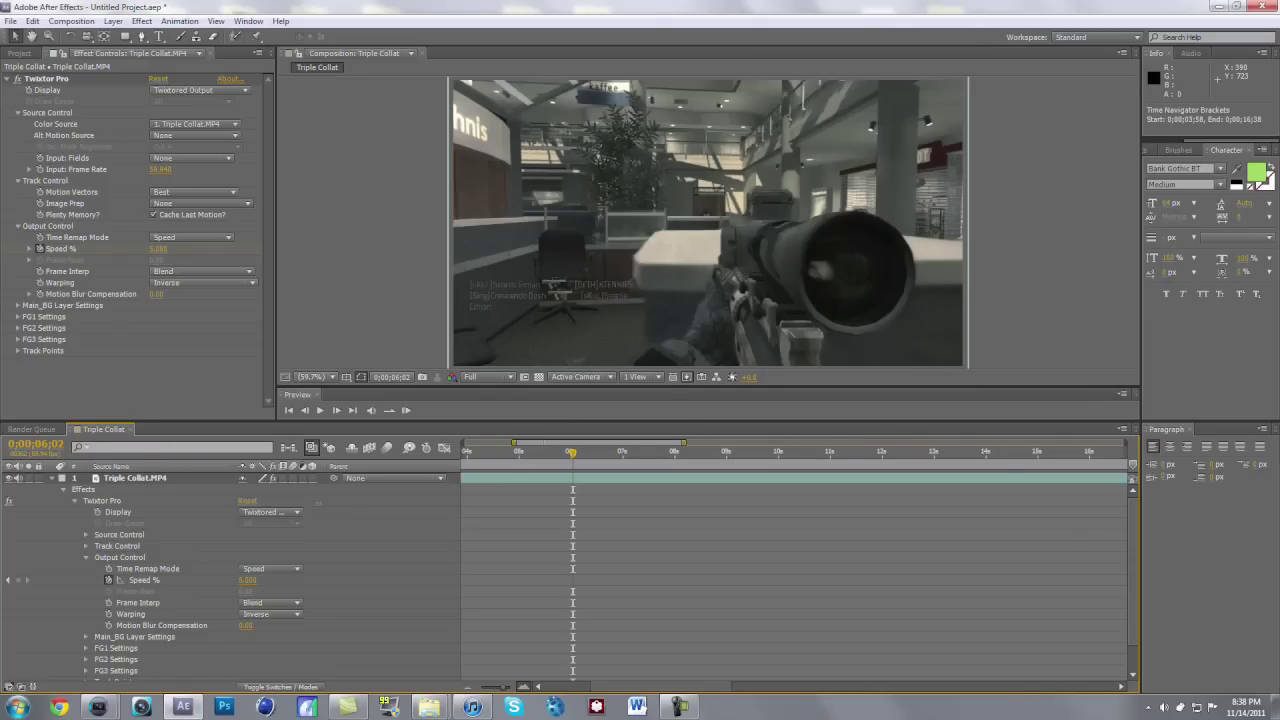
key(KP_0)
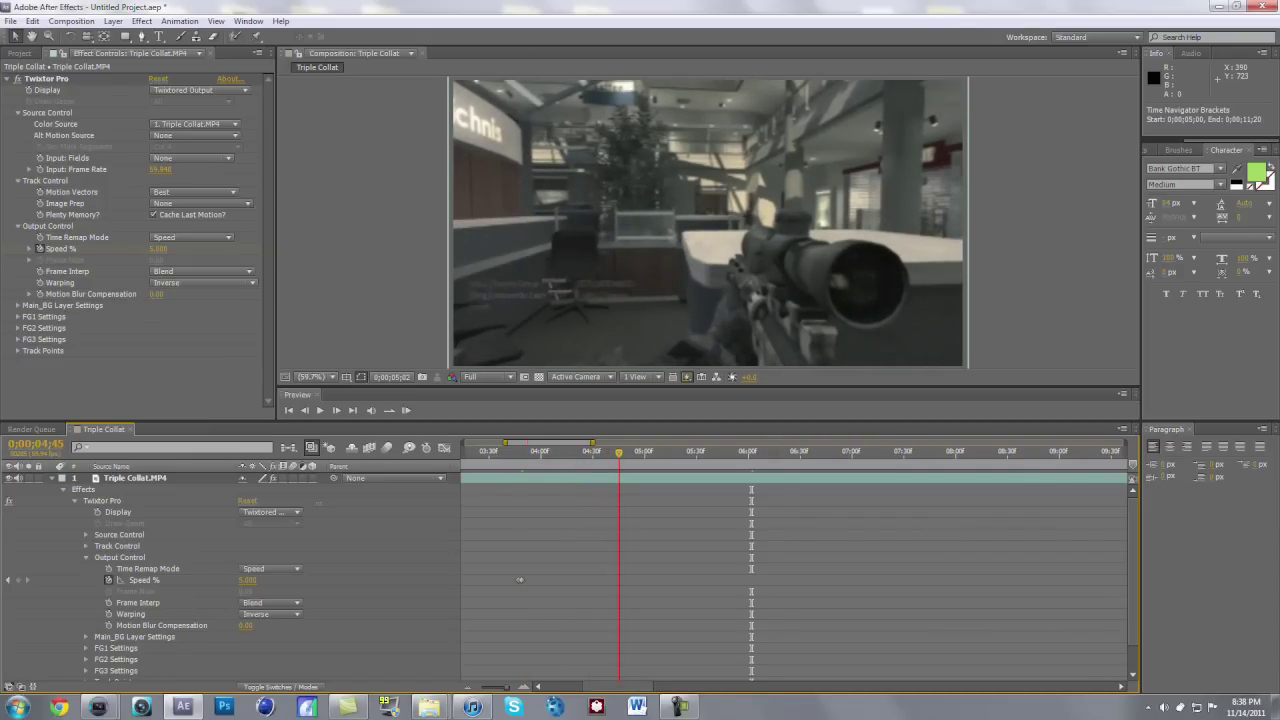
key(space)
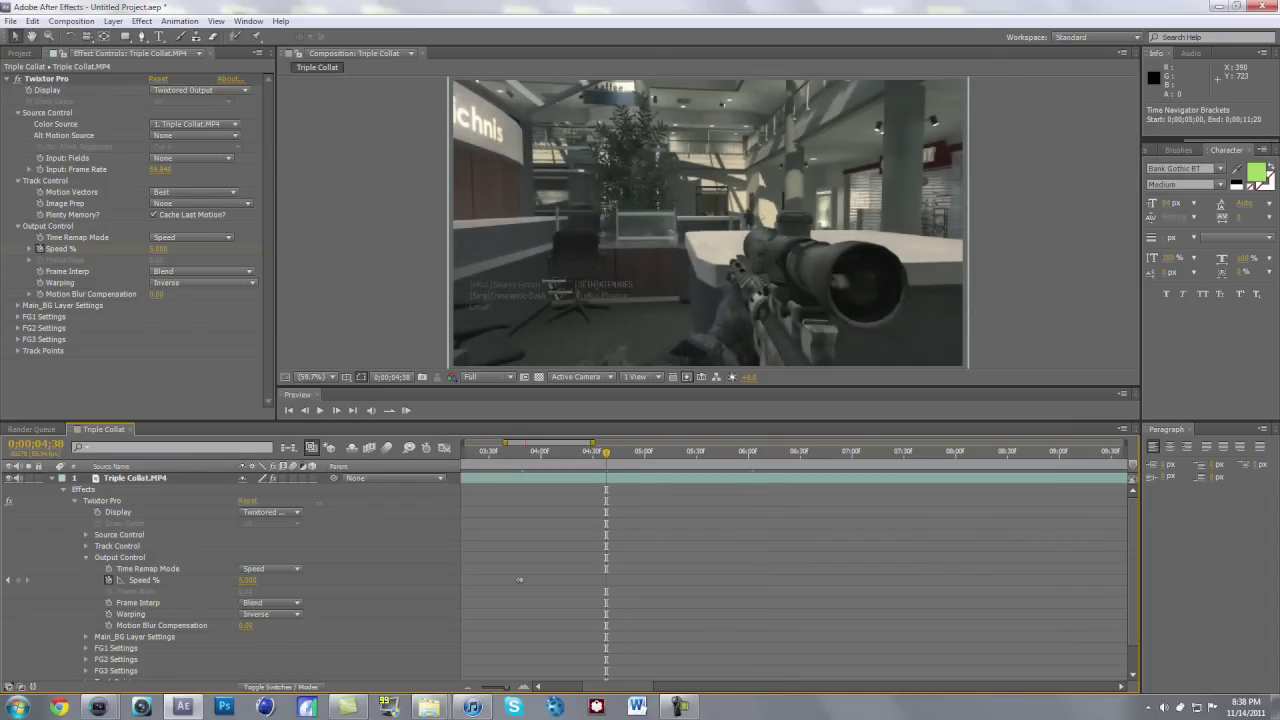
click(18, 580)
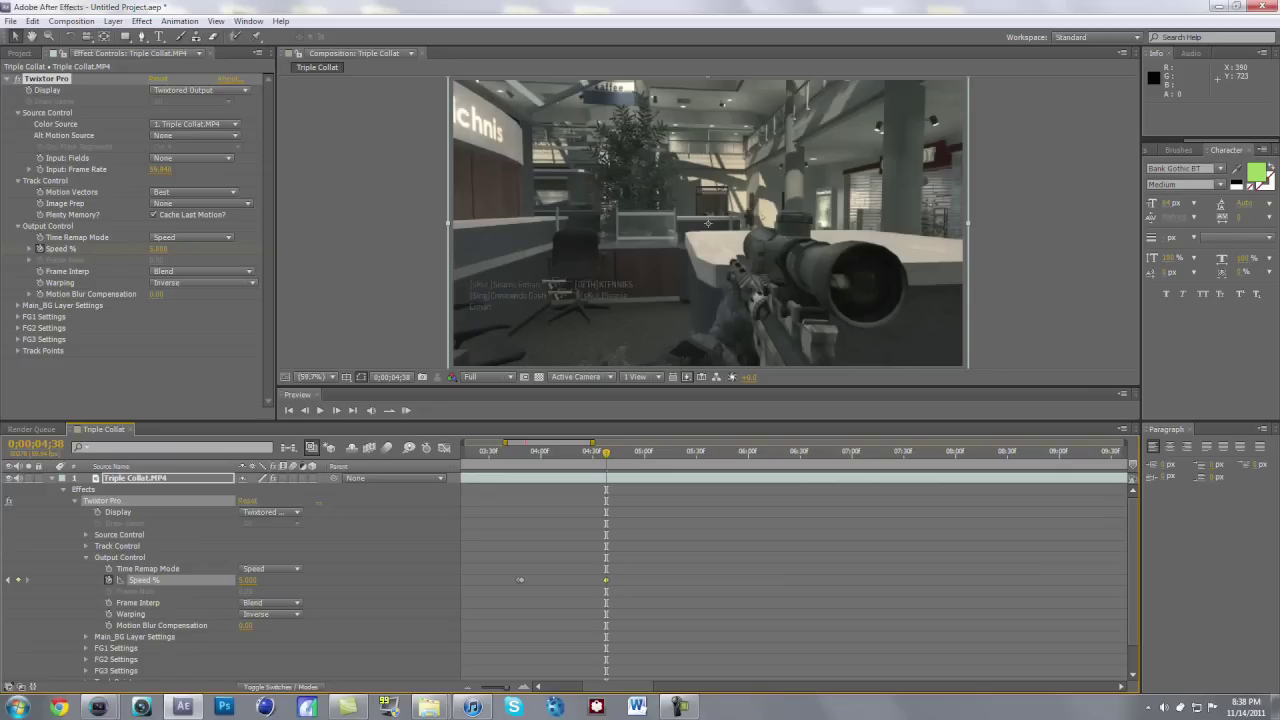
Go one frame ahead to 0;00;04;39 and set a Twixtor Pro Speed % keyframe of 100.
key(space)
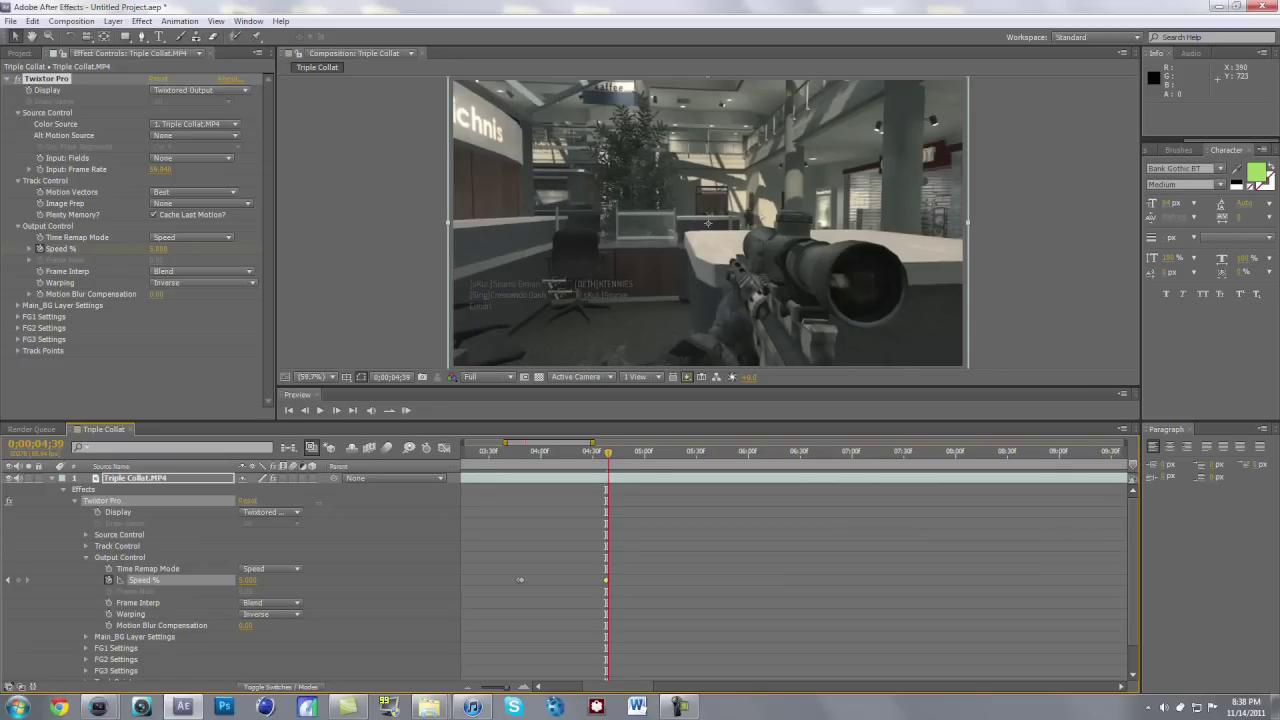
click(248, 580)
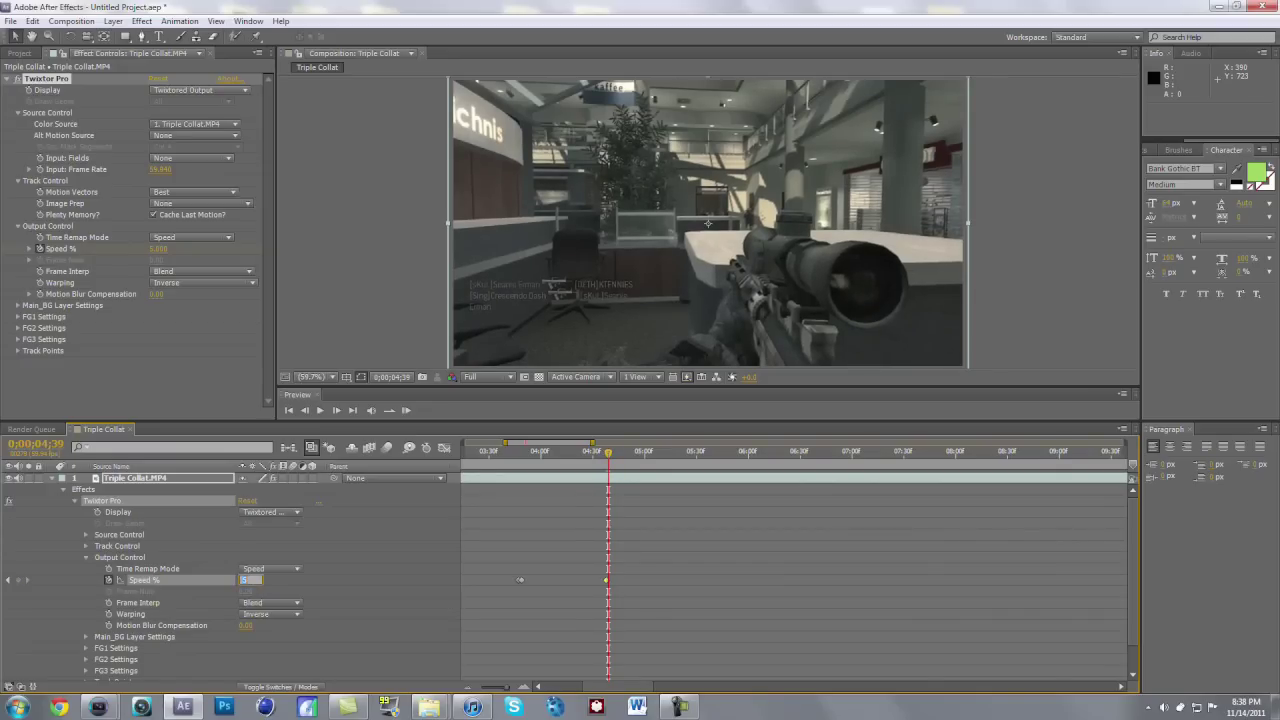
text(100)
key(Return)
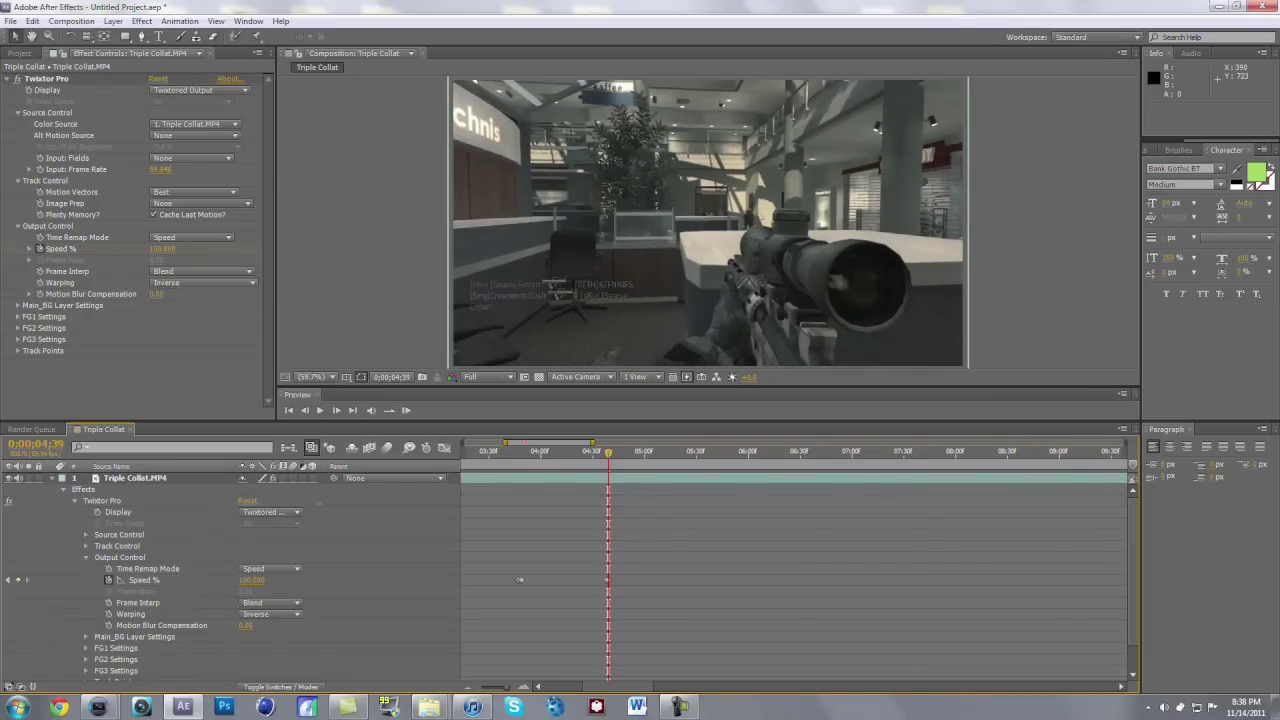
Shift all the Speed % keyframes 12 frames later, putting the last one at 0;00;04;51, and play the clip.
click(520, 580)
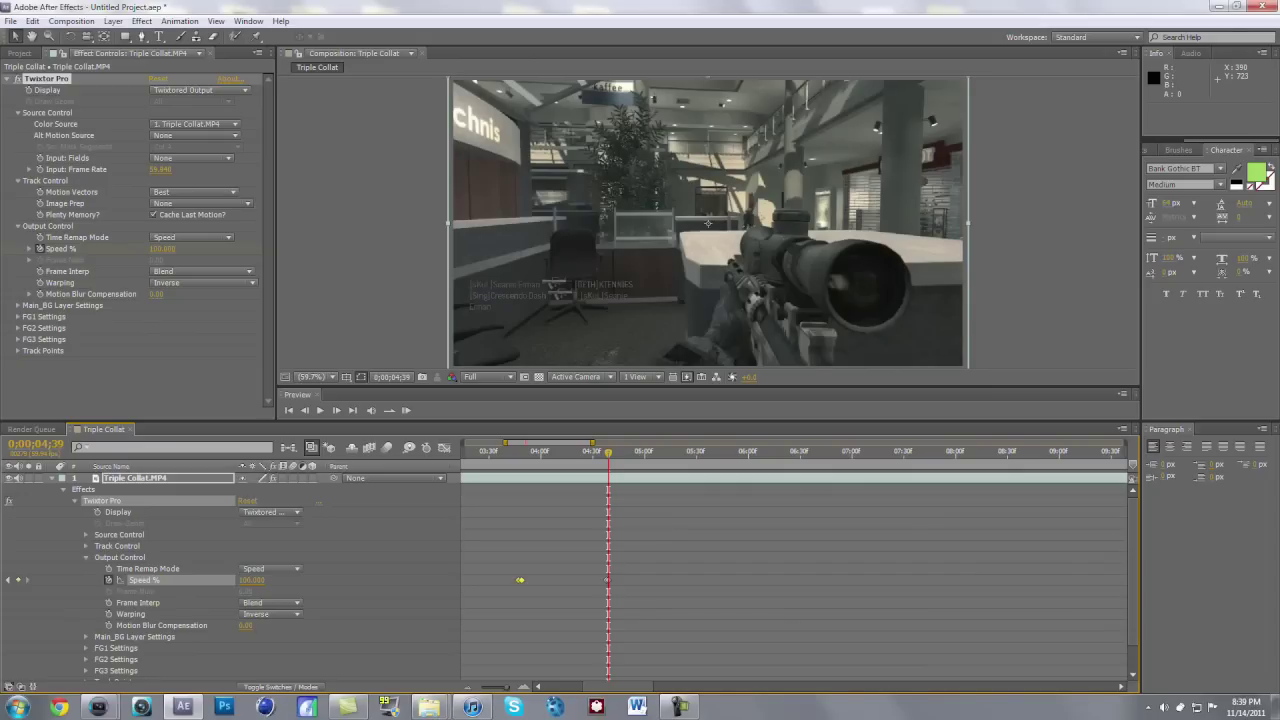
drag(499, 578, 628, 580)
key(Page_Down)
key(space)
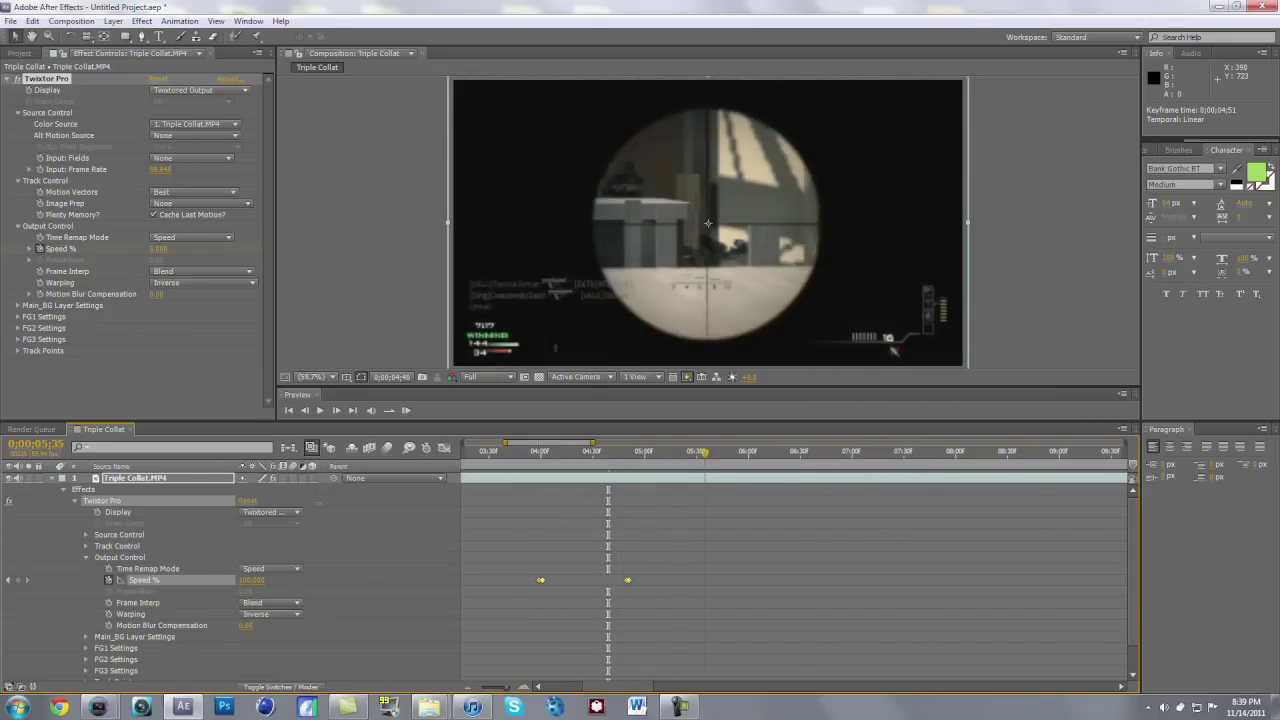
Move all the Speed % keyframes later so the slow section spans about 0;00;05;14 to 0;00;06;05.
drag(771, 453, 669, 453)
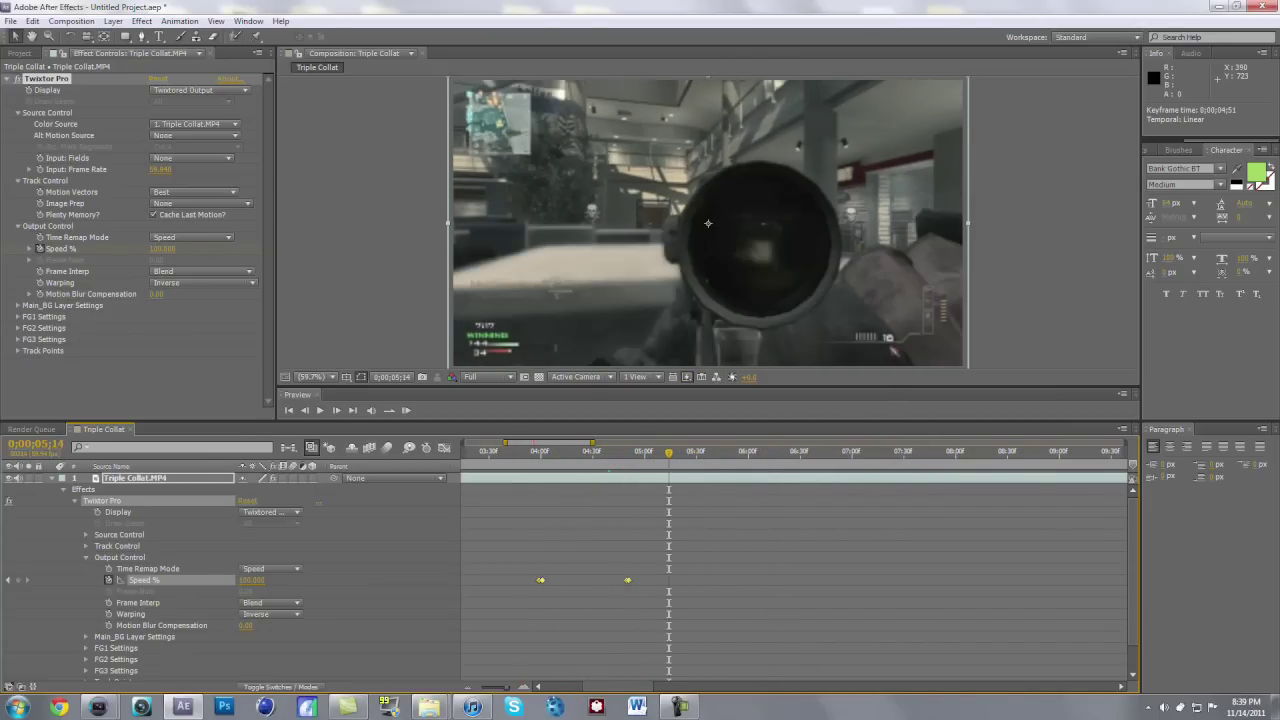
drag(506, 687, 487, 687)
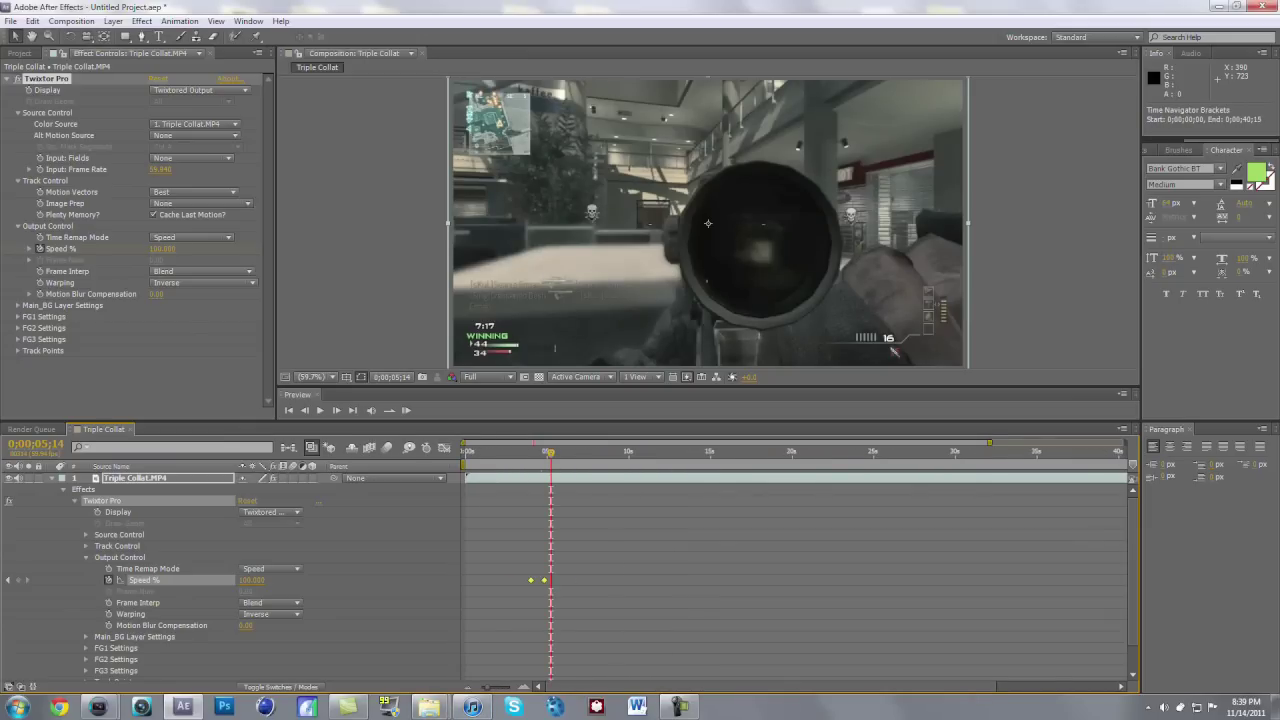
drag(551, 453, 521, 453)
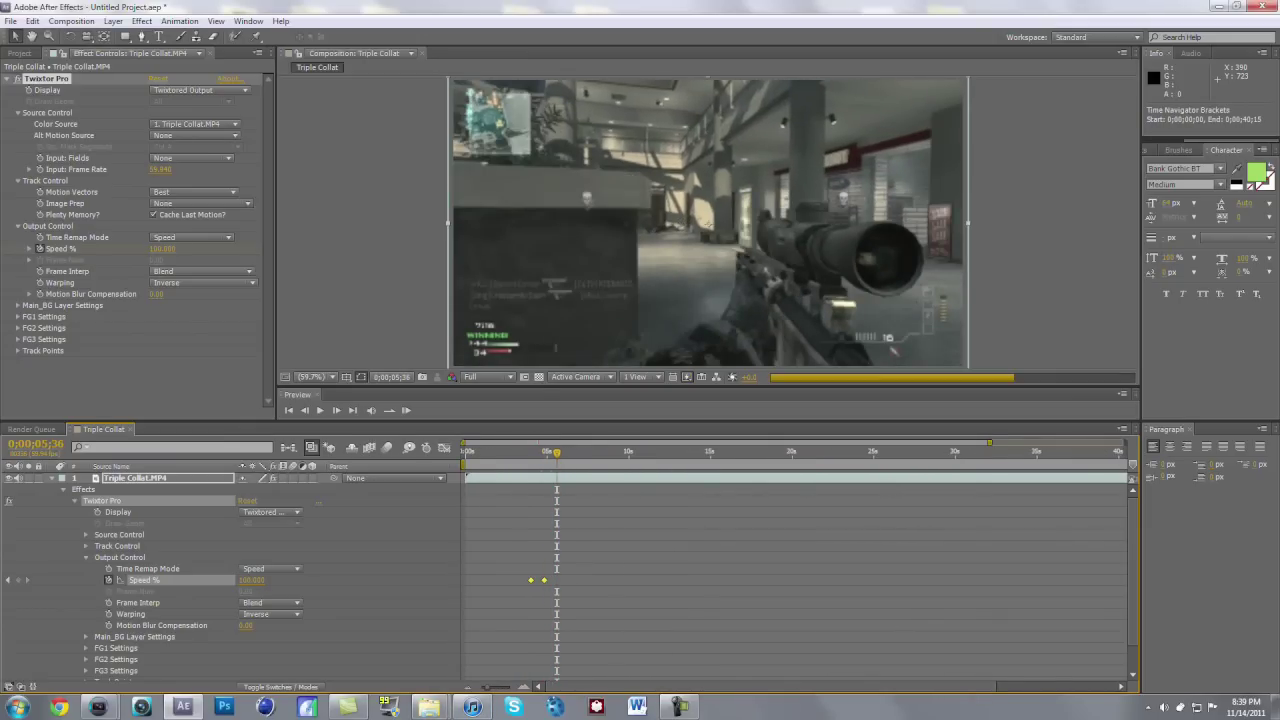
mouse_move(544, 580)
mouse_down()
mouse_move(594, 580)
mouse_move(565, 580)
mouse_up()
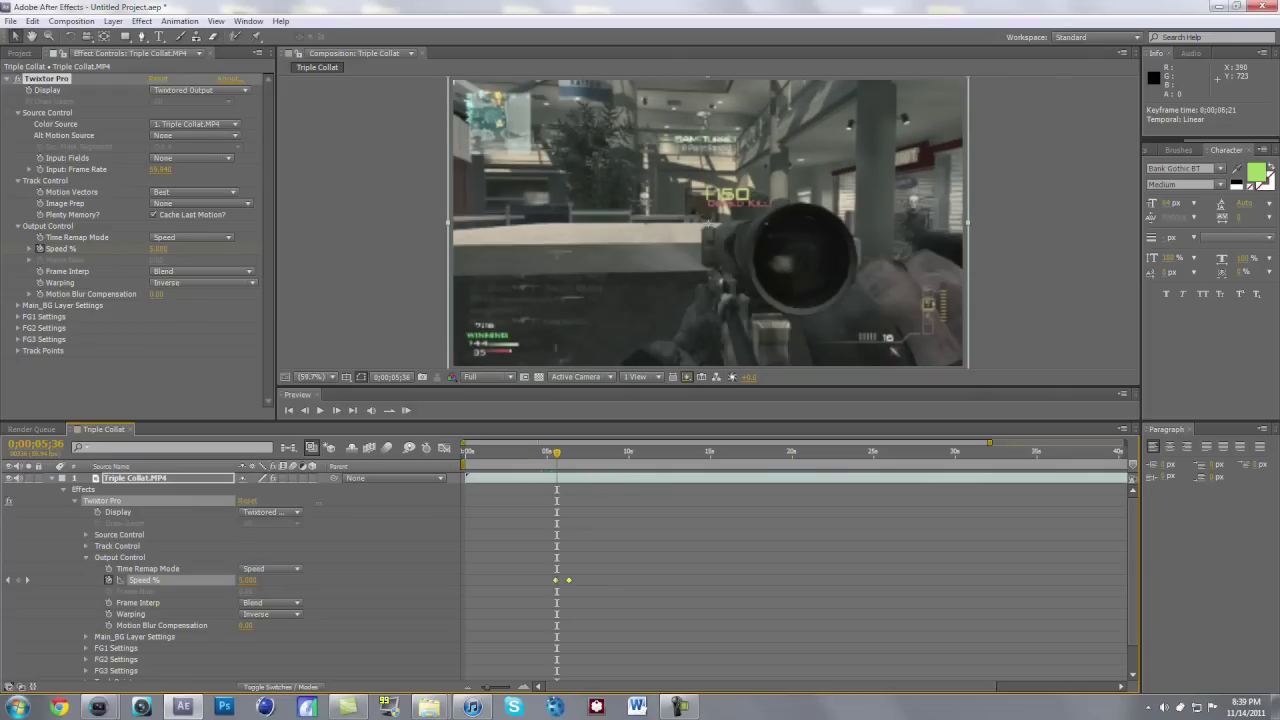
mouse_move(557, 453)
mouse_down()
mouse_move(580, 453)
mouse_move(558, 453)
mouse_up()
key(equal)
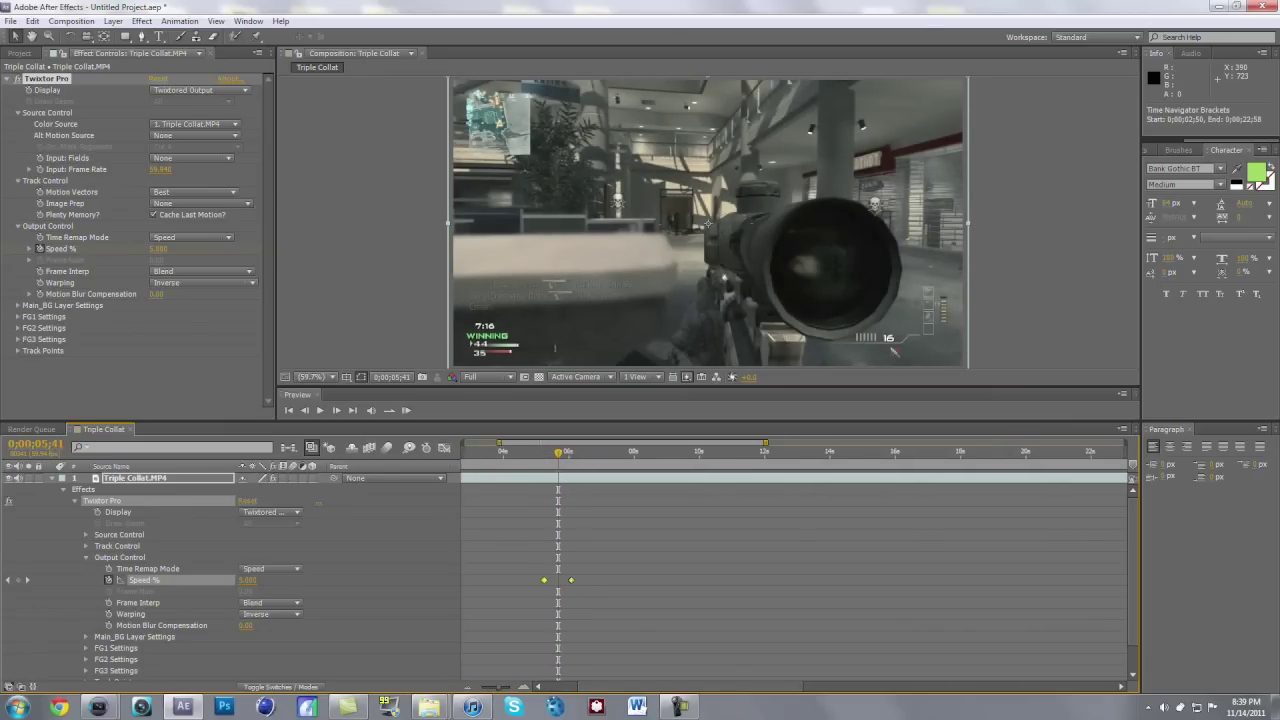
Go frame by frame to the kill shot at 0;00;06;21 and add a Speed % keyframe of 100 there.
key(equal)
drag(650, 687, 642, 687)
drag(605, 453, 647, 453)
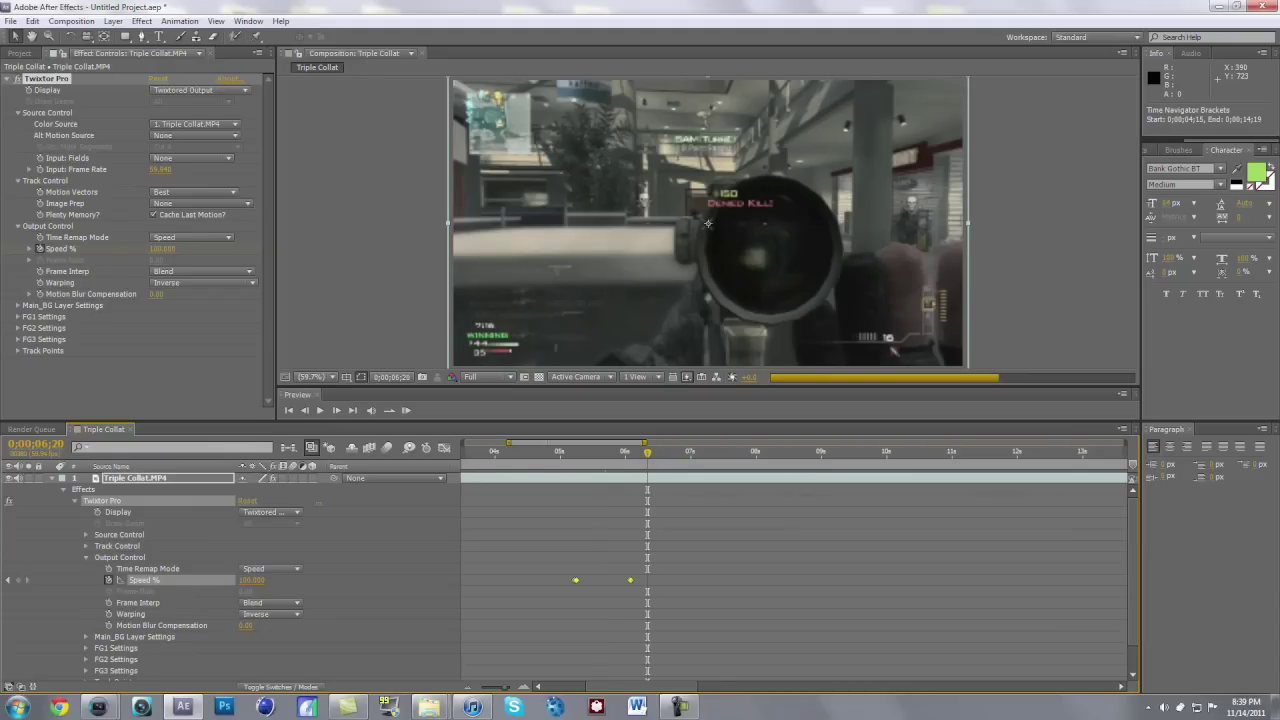
click(336, 410)
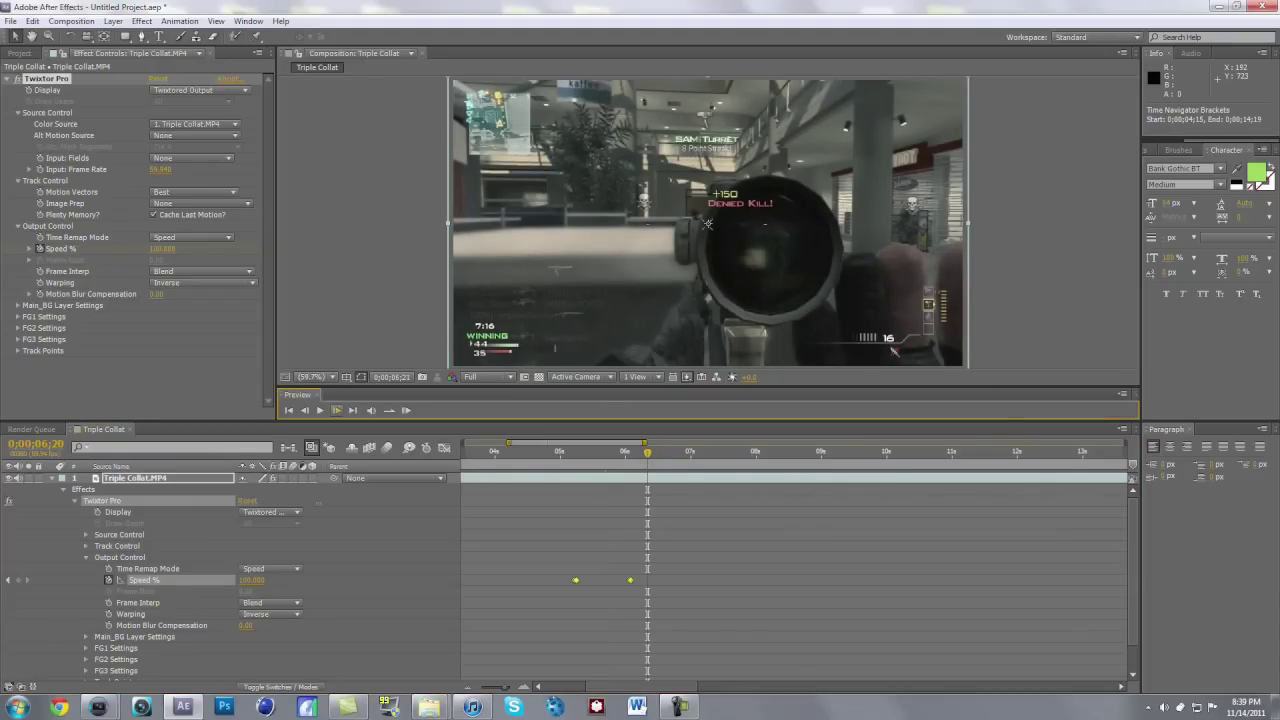
click(336, 410)
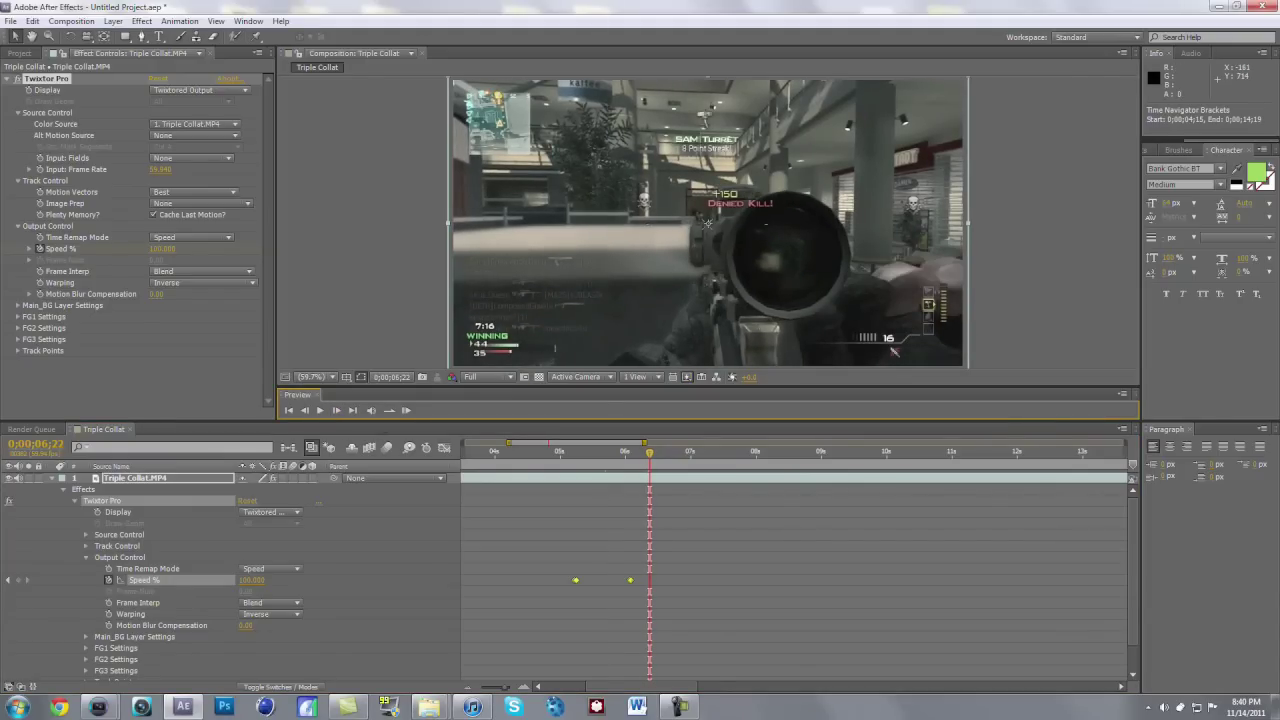
key(Page_Up)
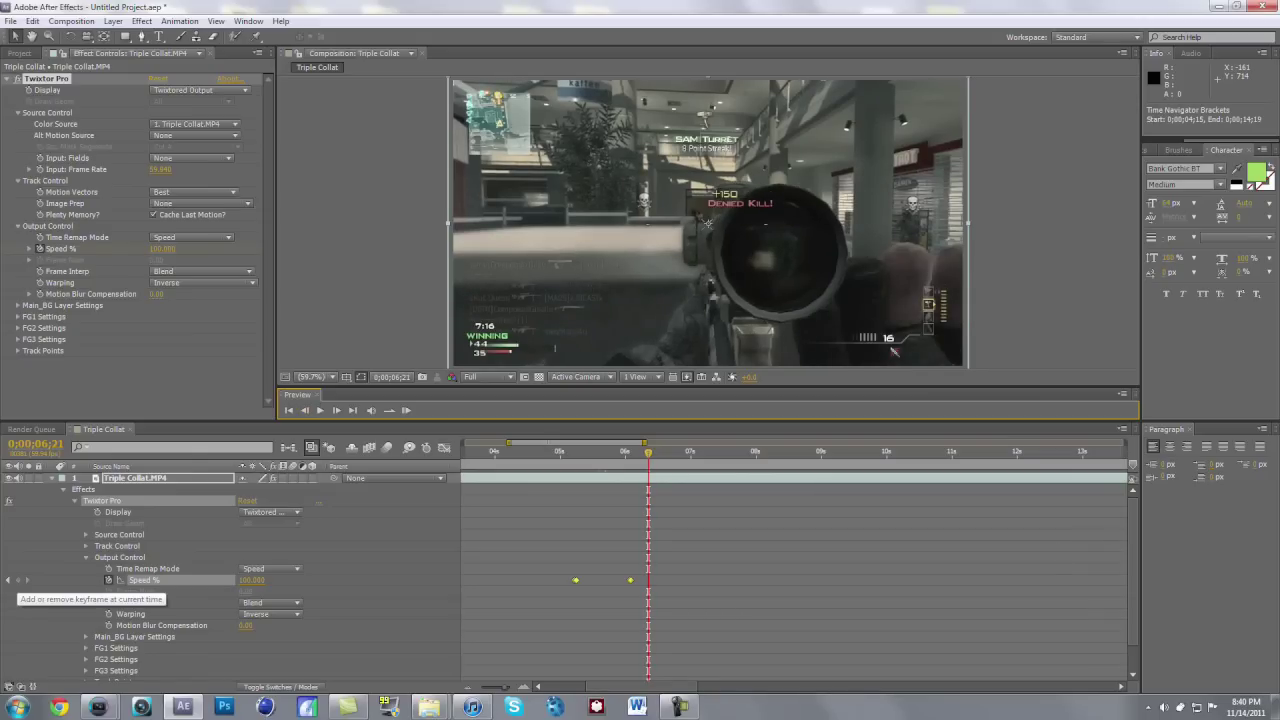
click(17, 580)
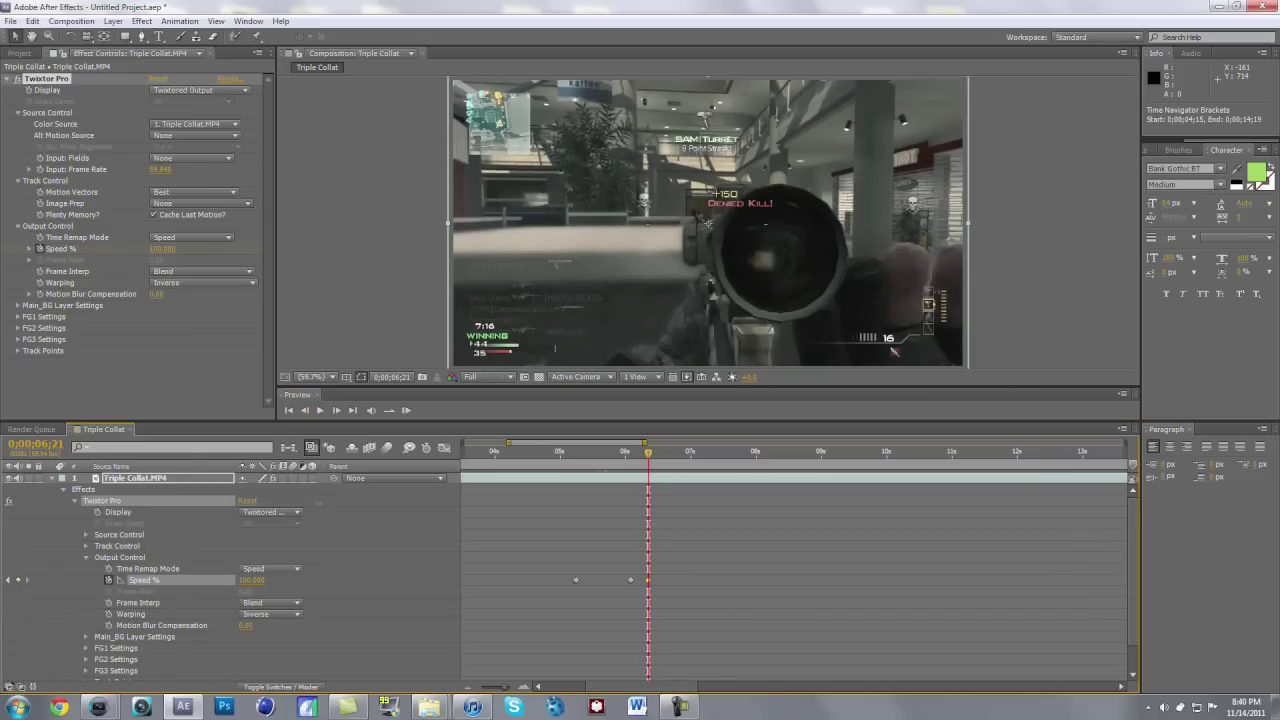
Go one frame ahead to 0;00;06;22 and set the Twixtor Pro Speed % to 2.
click(336, 410)
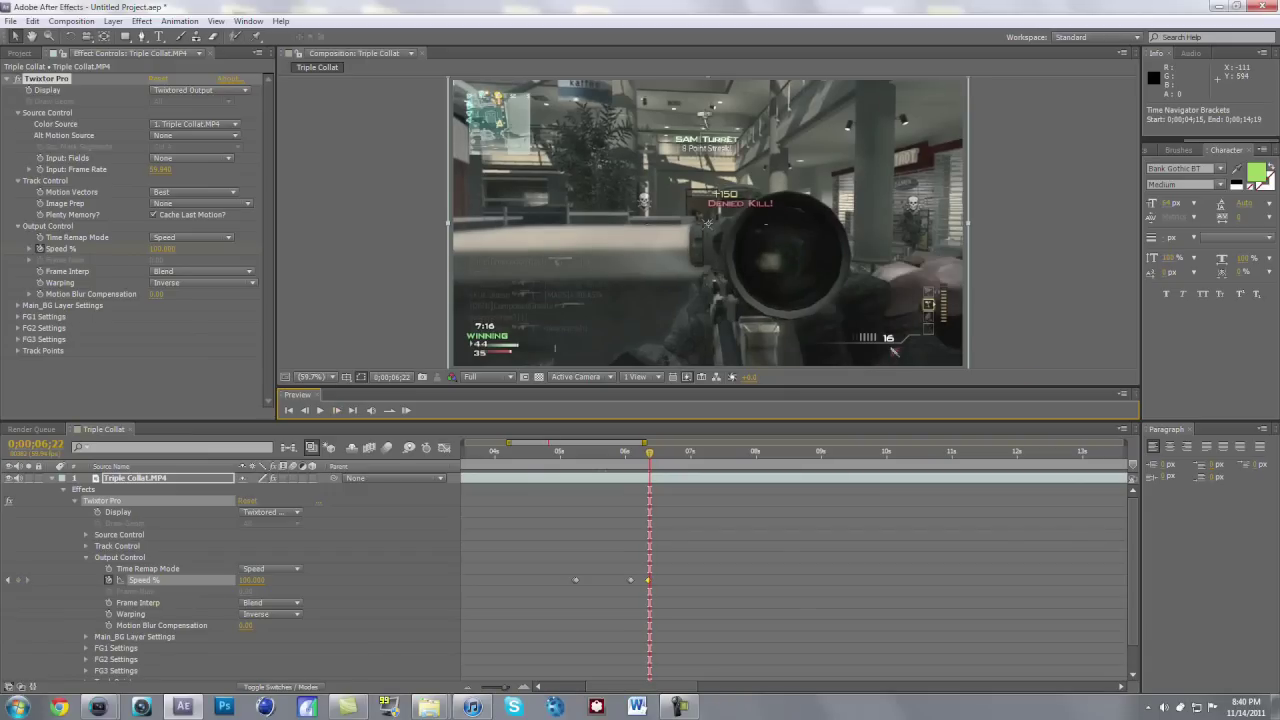
click(161, 249)
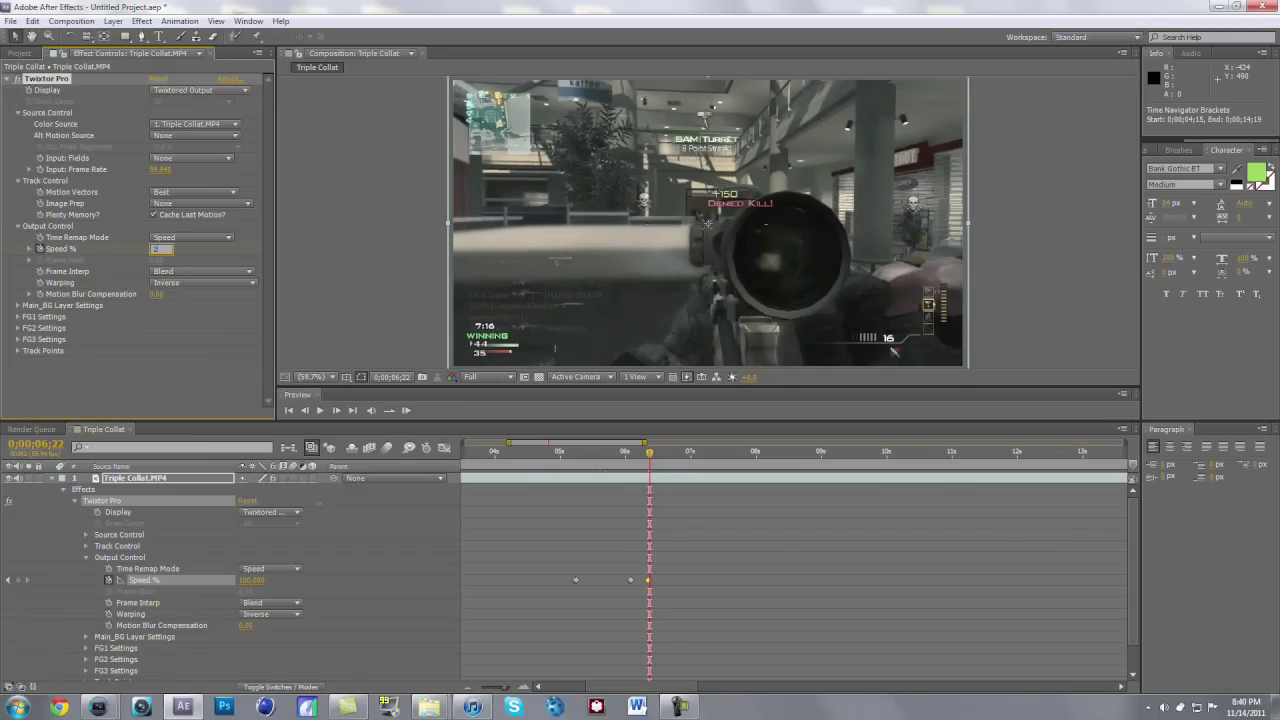
text(2)
key(Return)
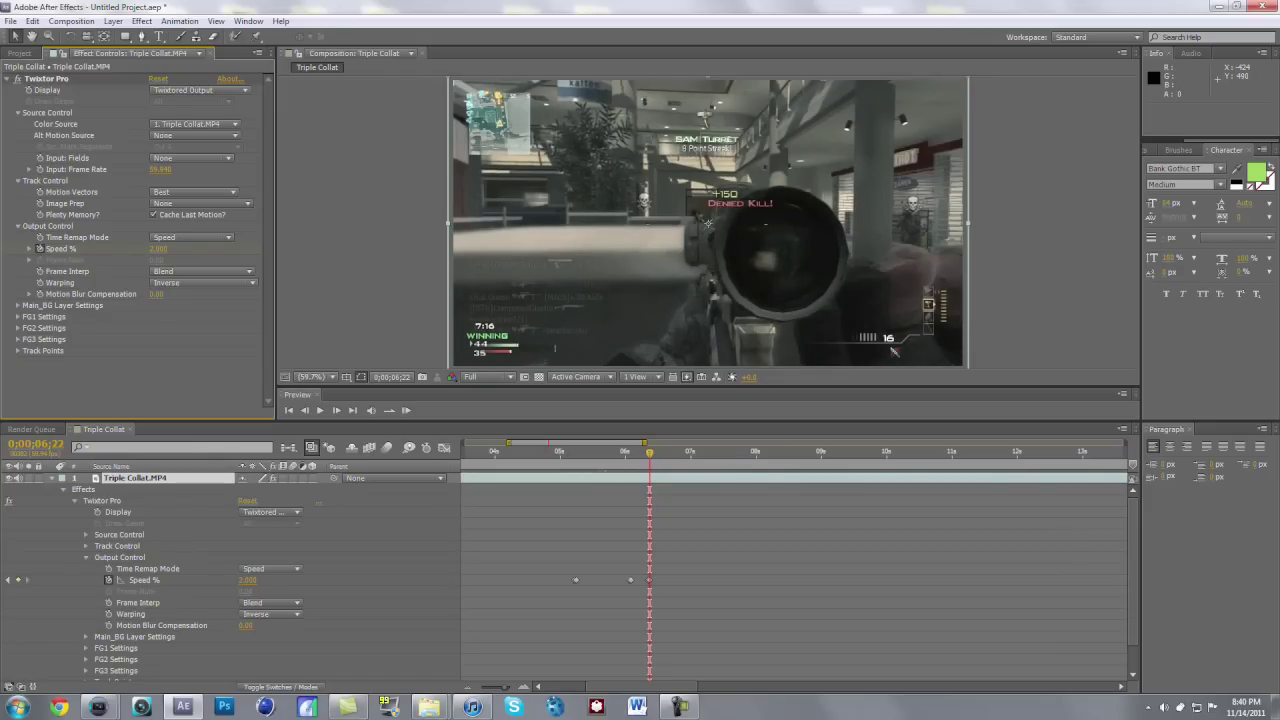
Play the slowed clip after the last Speed % keyframe and return the playhead to 0;00;05;12.
key(space)
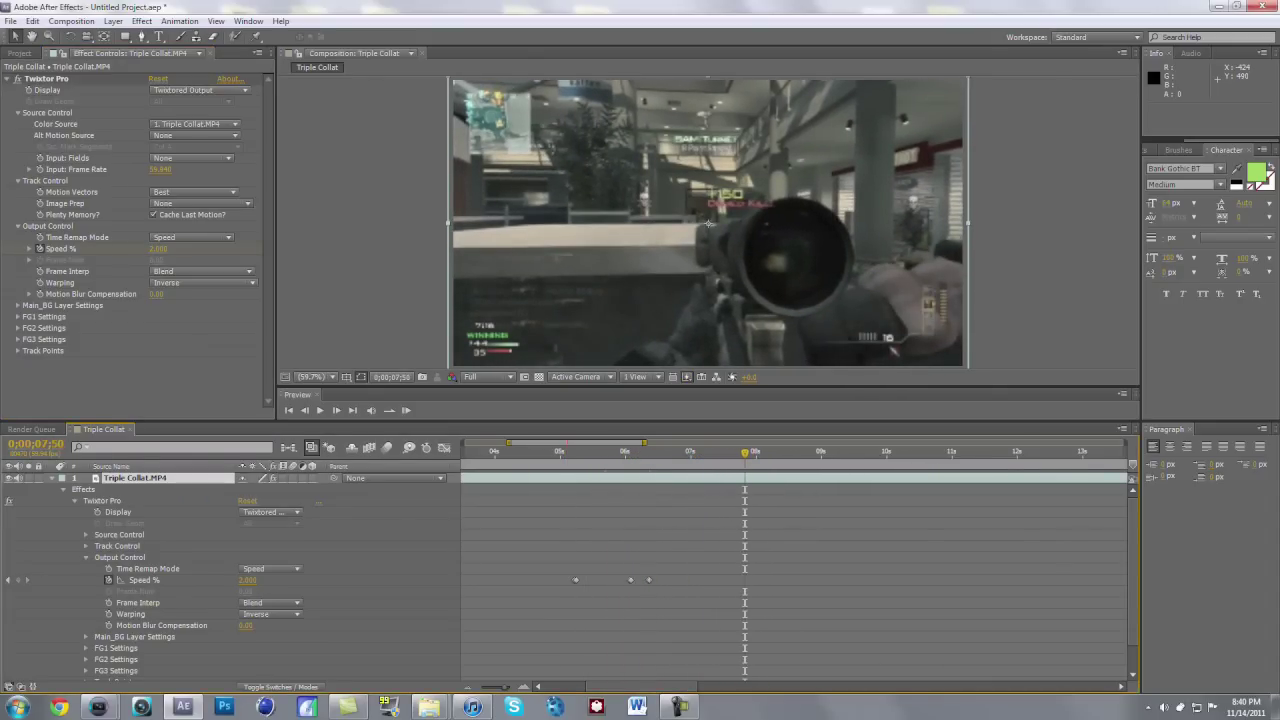
key(minus)
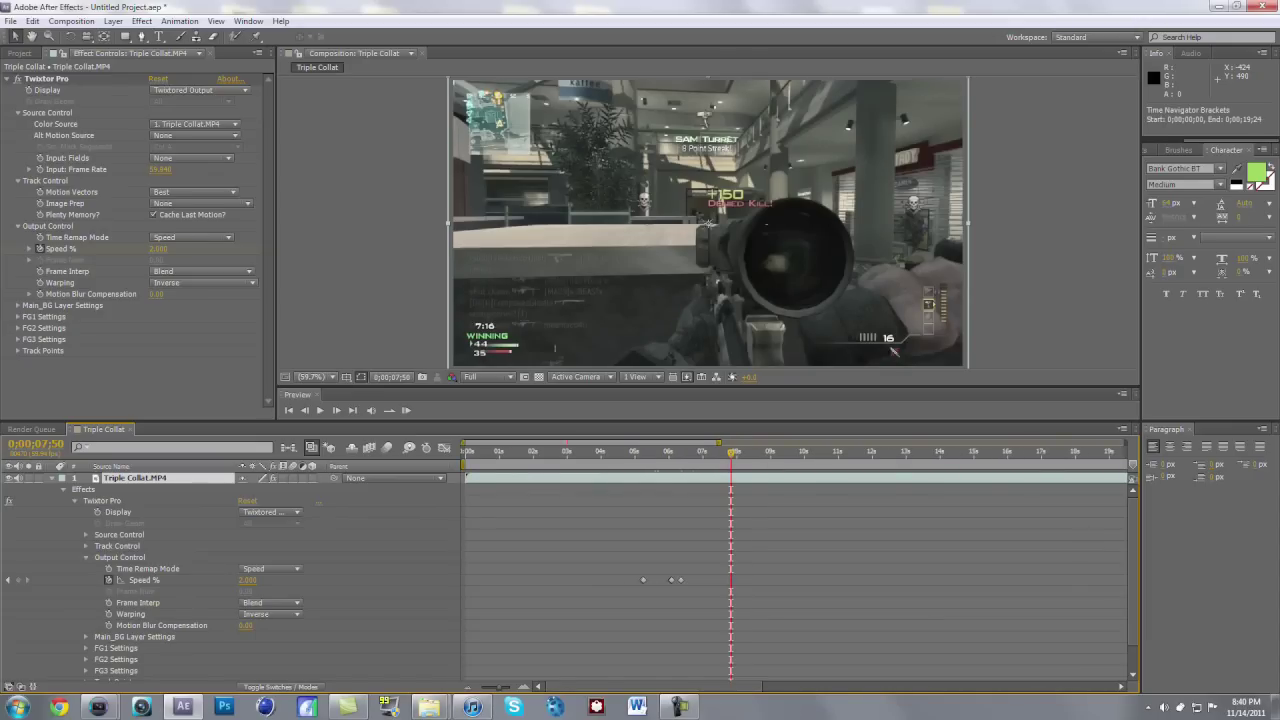
drag(630, 453, 692, 453)
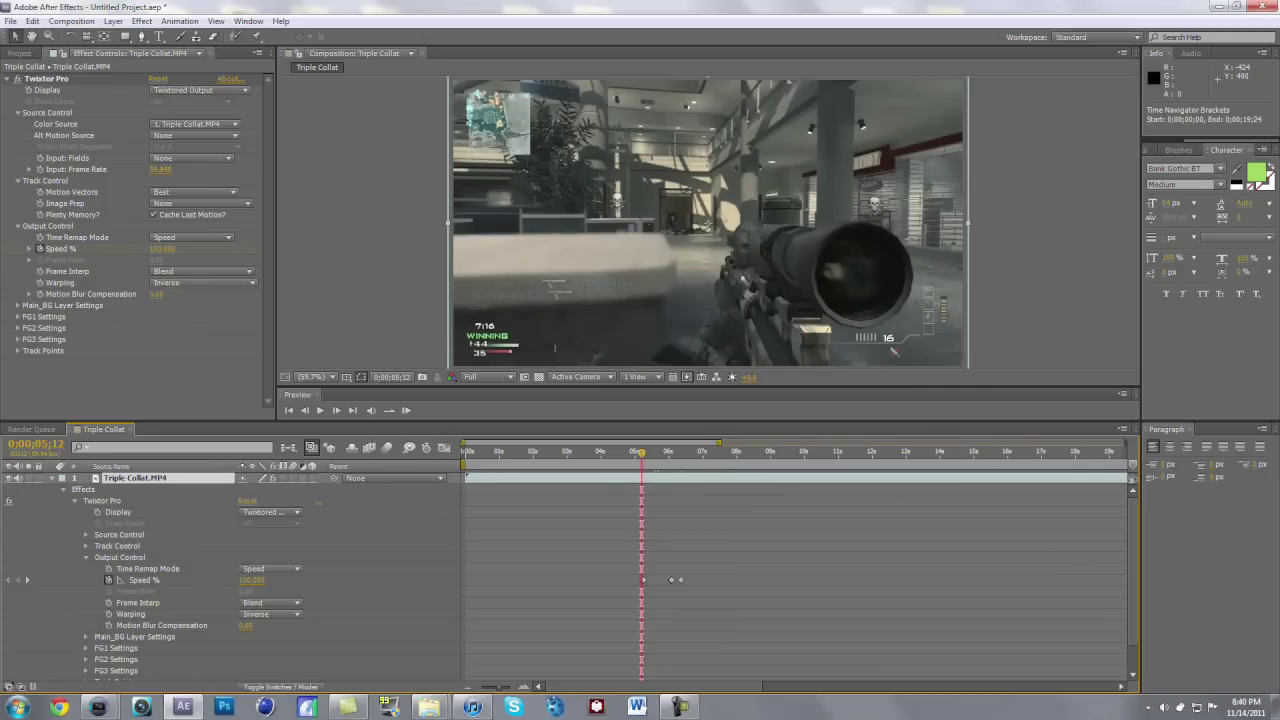
Apply the CC Lens distortion effect to the Triple Collat.MP4 layer.
click(141, 21)
mouse_move(200, 115)
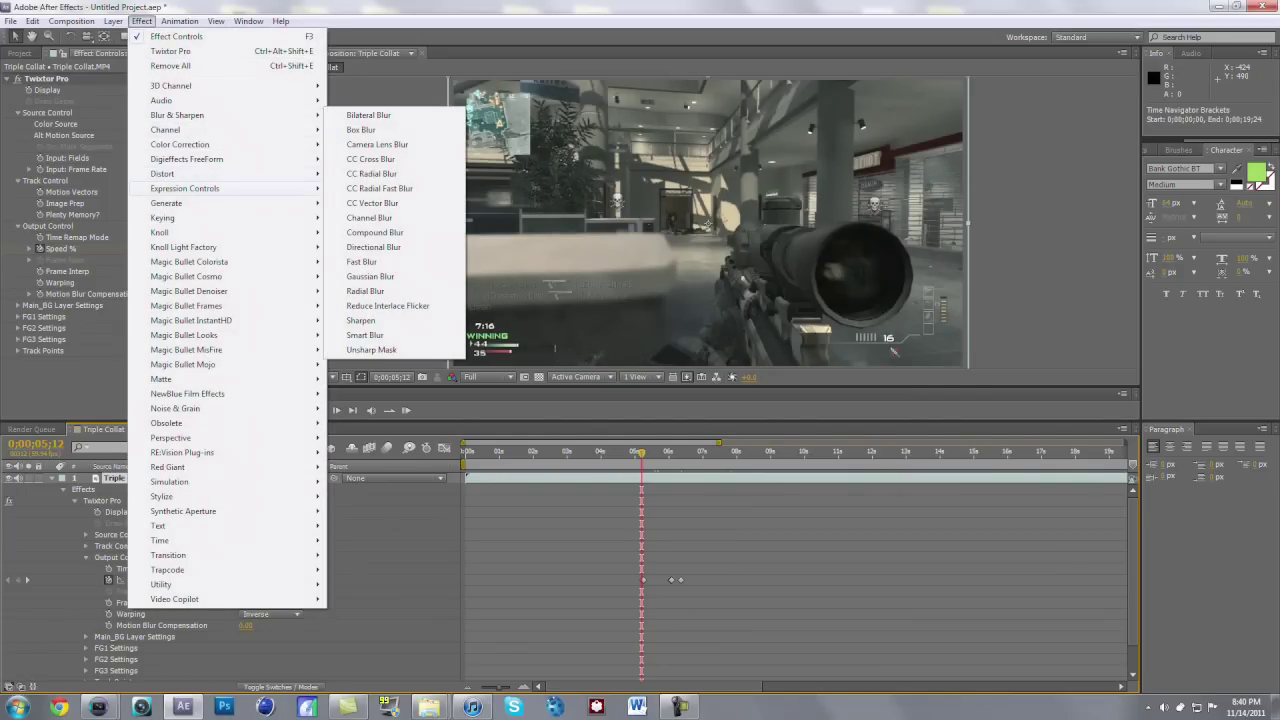
mouse_move(200, 173)
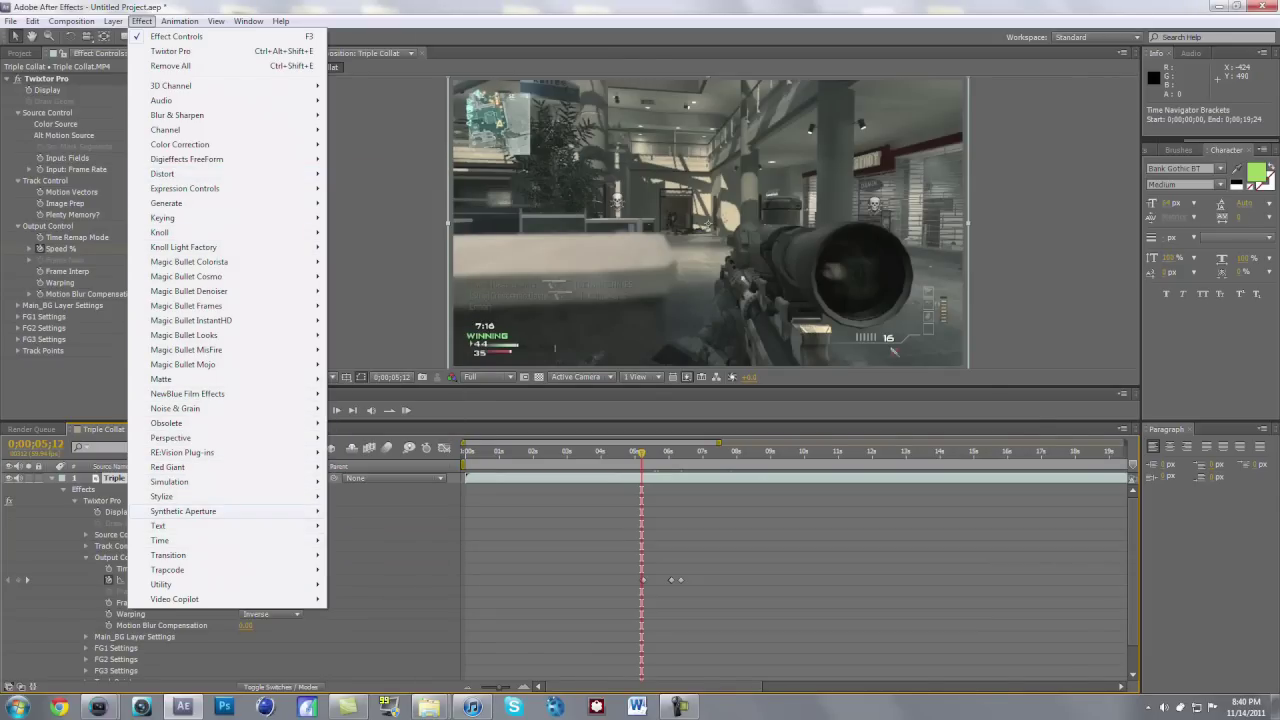
mouse_move(190, 555)
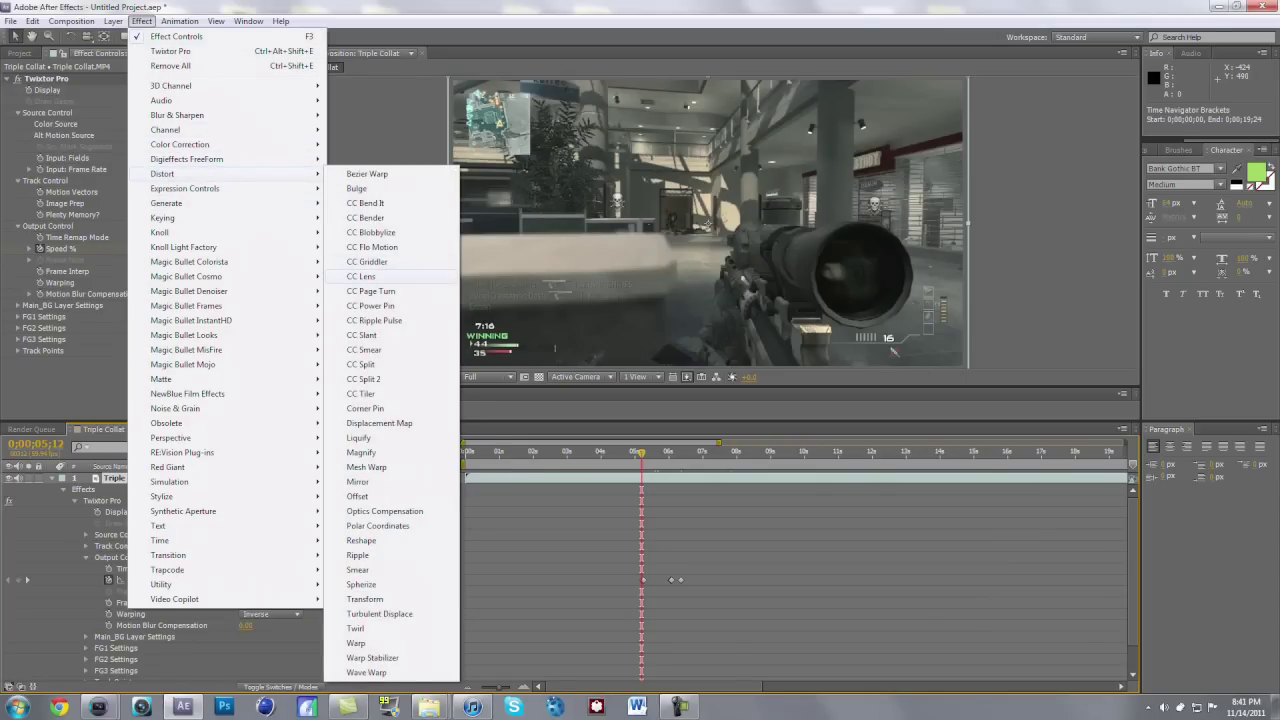
click(361, 276)
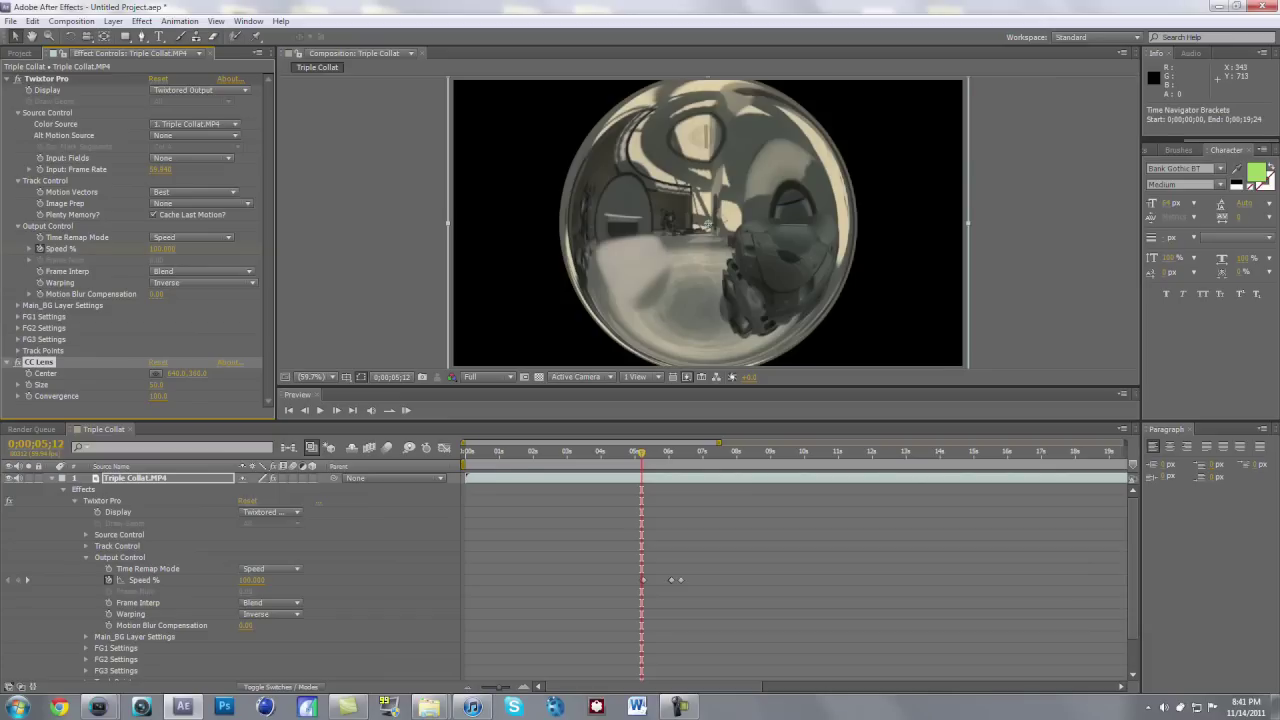
Collapse Twixtor Pro, expand the CC Lens properties in the timeline, and set the lens Size to 500.
click(75, 501)
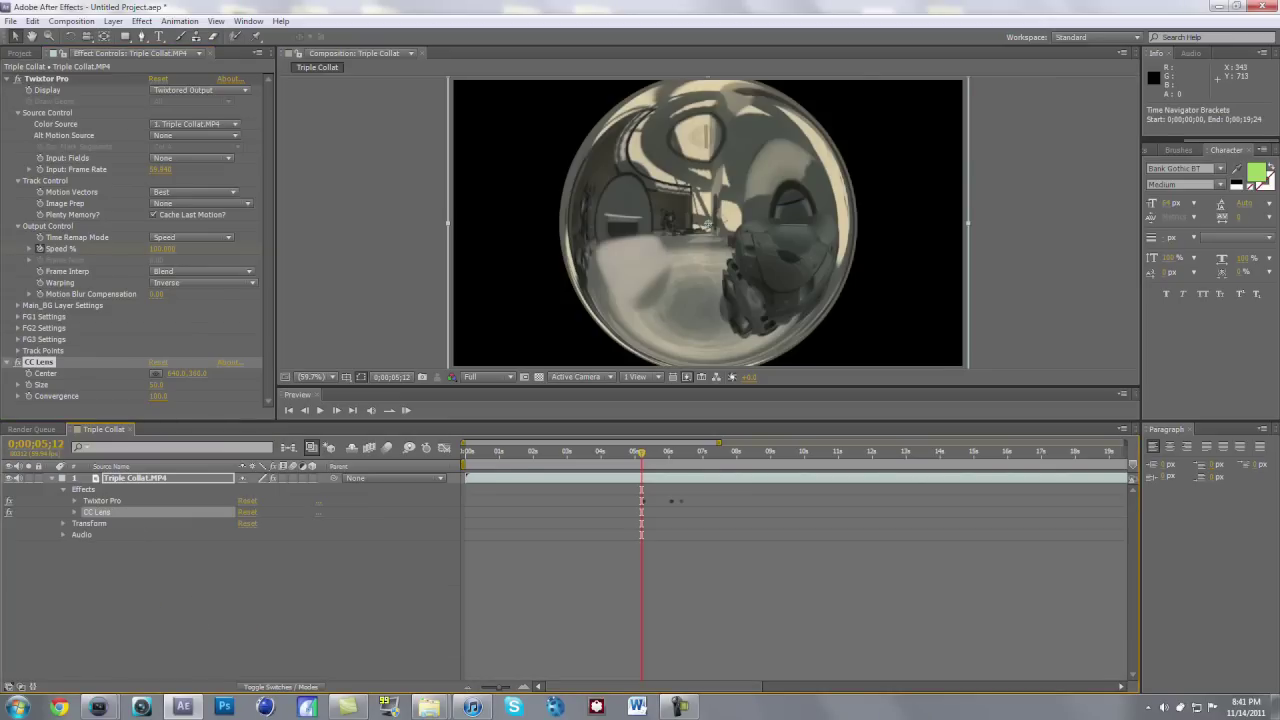
click(75, 512)
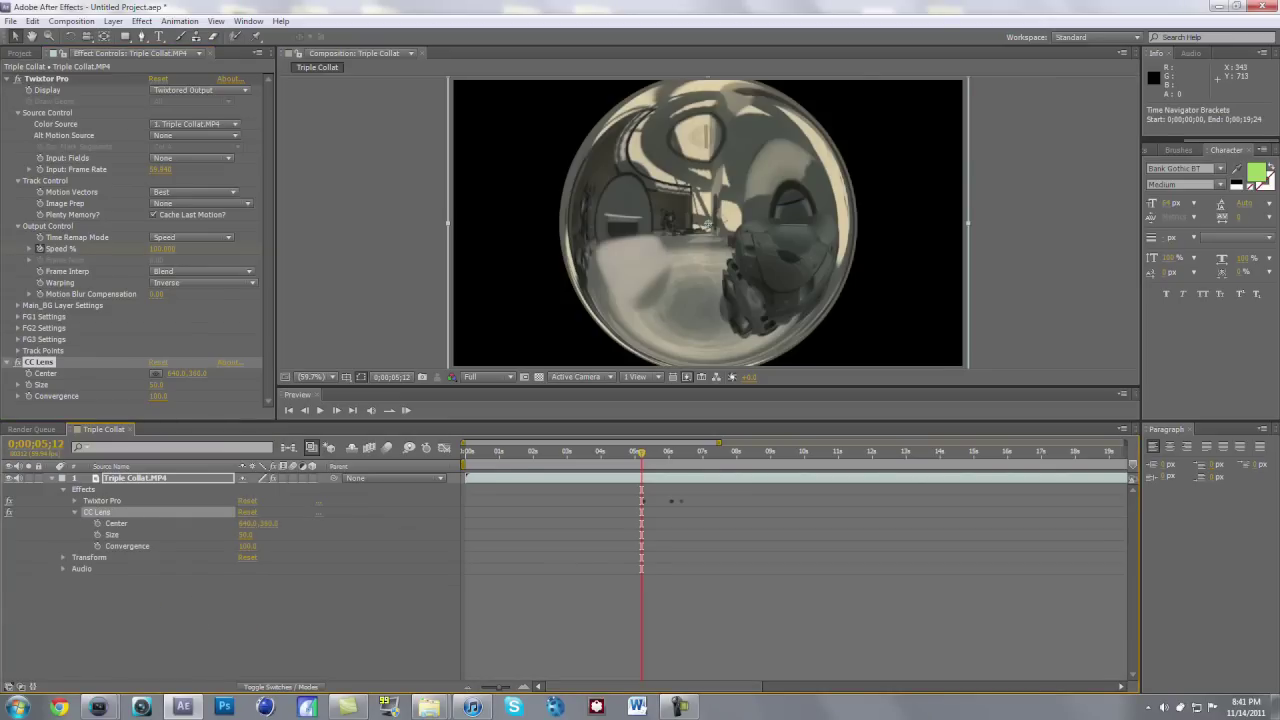
key(space)
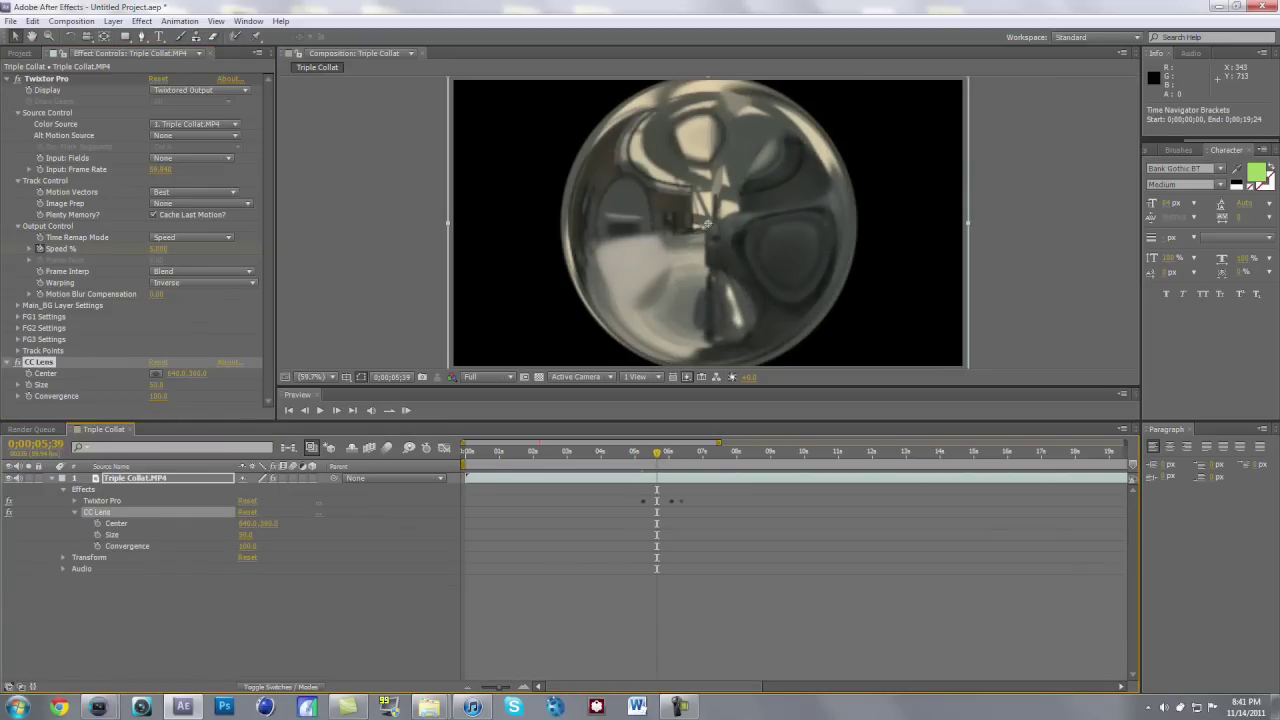
drag(246, 535, 560, 535)
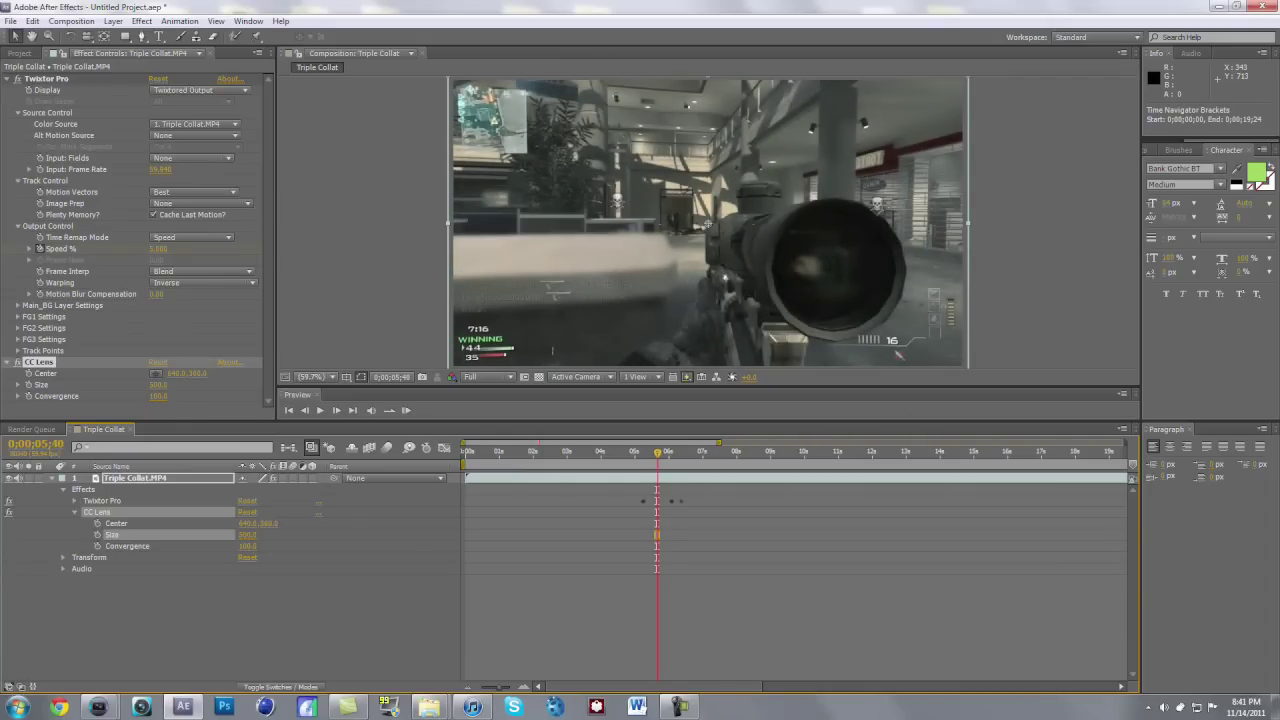
Keyframe the CC Lens Size at 500 on frame 0;00;06;13 and at 0 on the following frame, 0;00;06;14.
key(space)
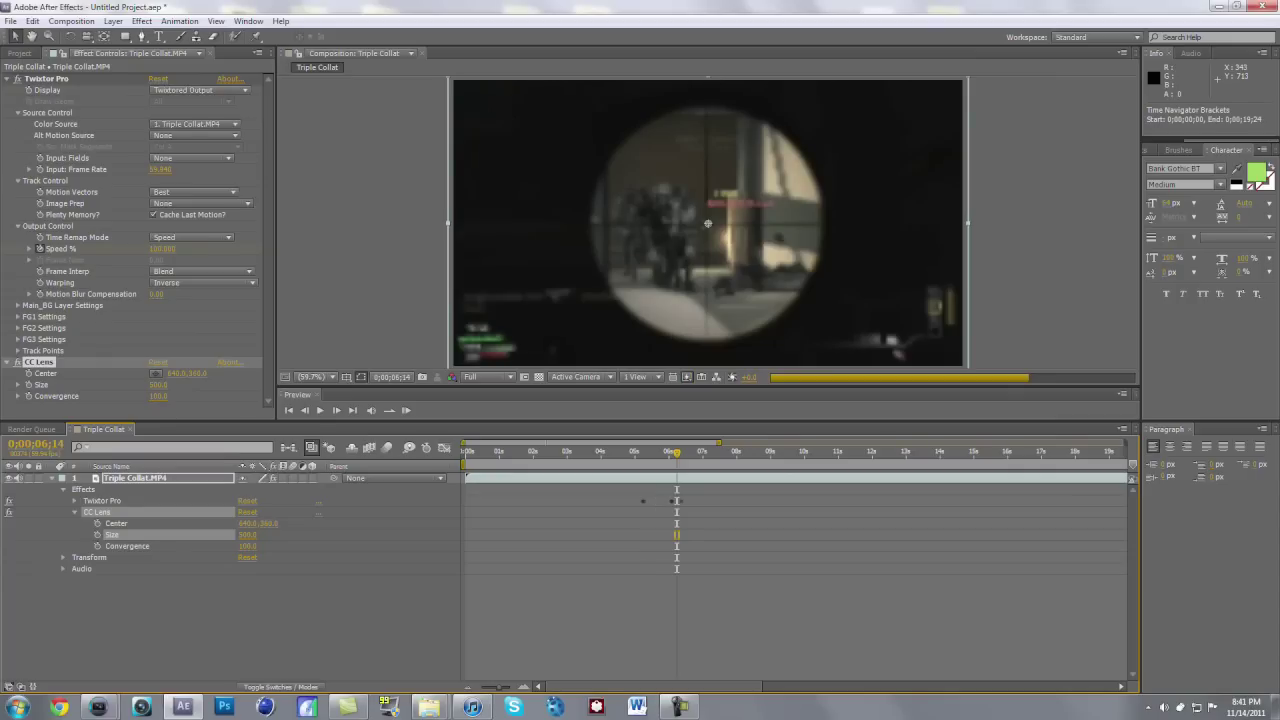
click(524, 687)
click(524, 687)
click(524, 687)
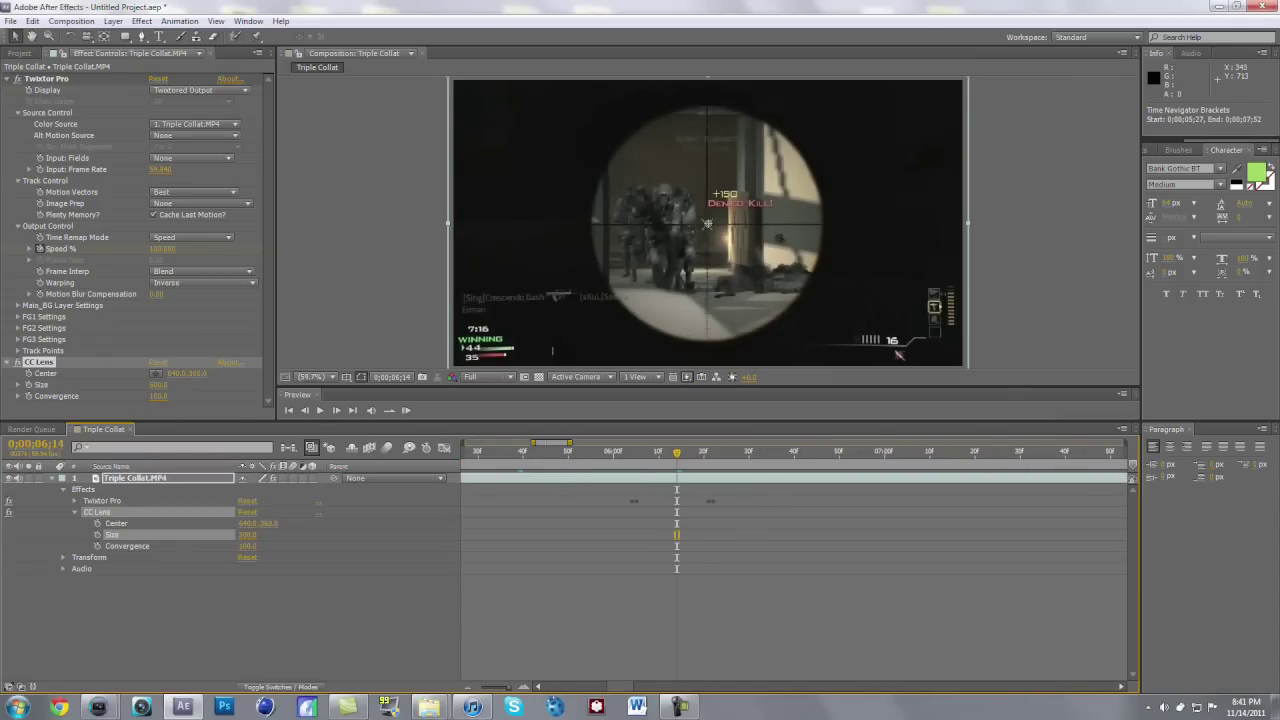
key(Page_Up)
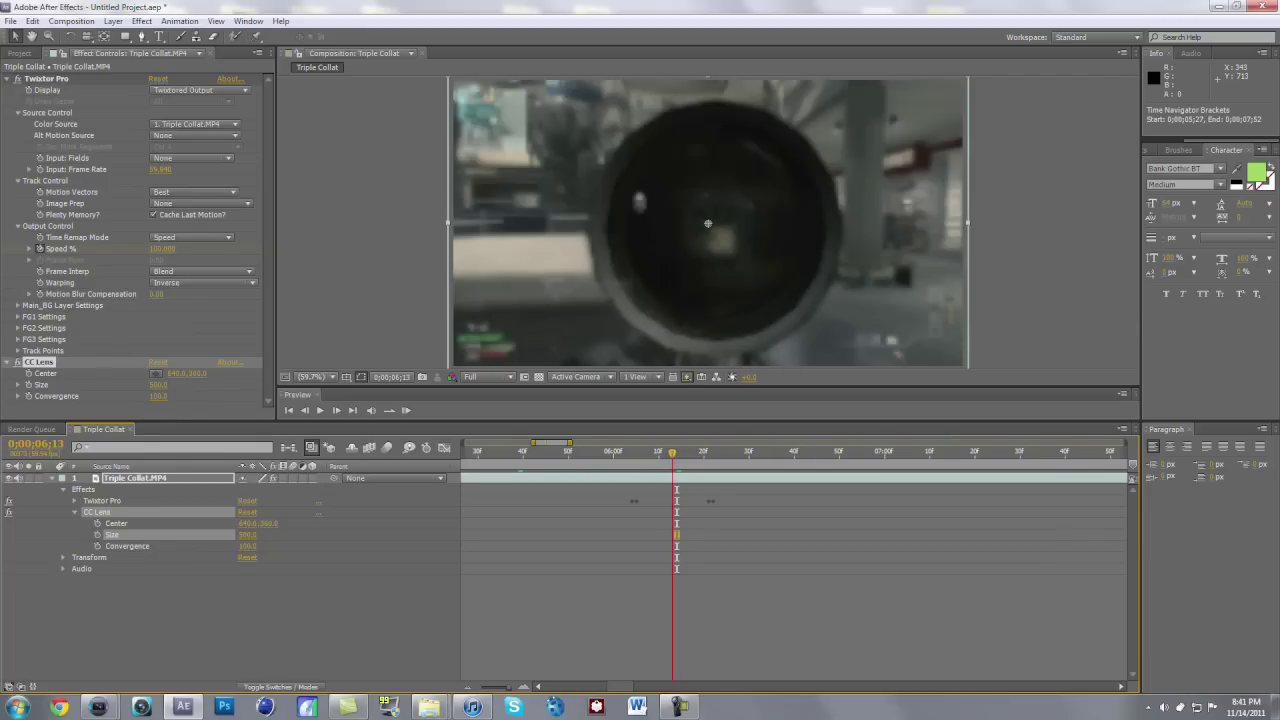
click(98, 535)
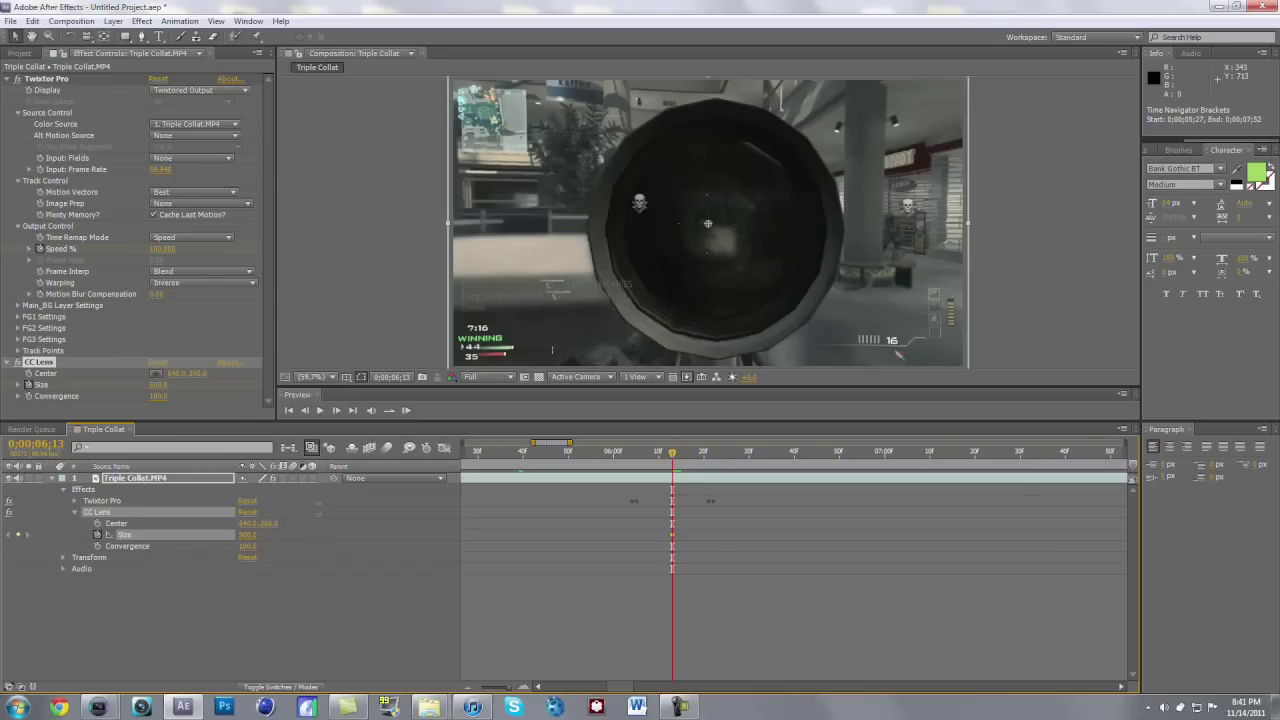
key(Page_Down)
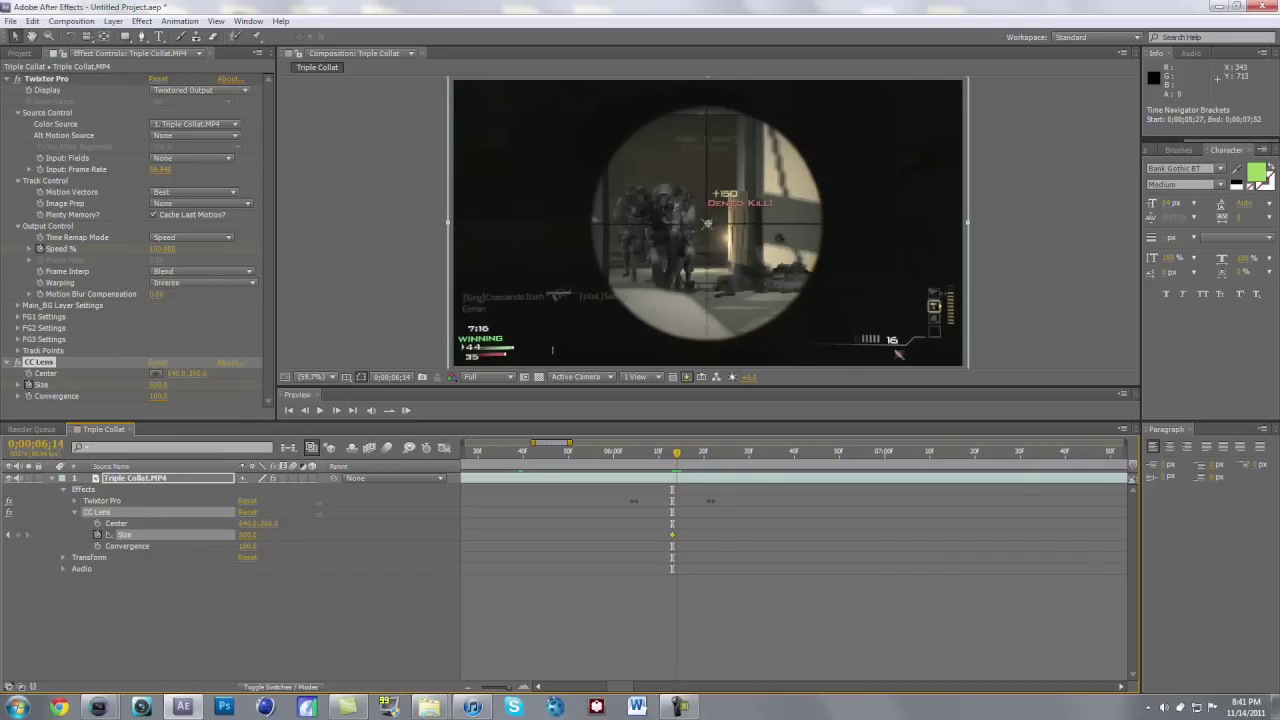
drag(247, 535, 5, 535)
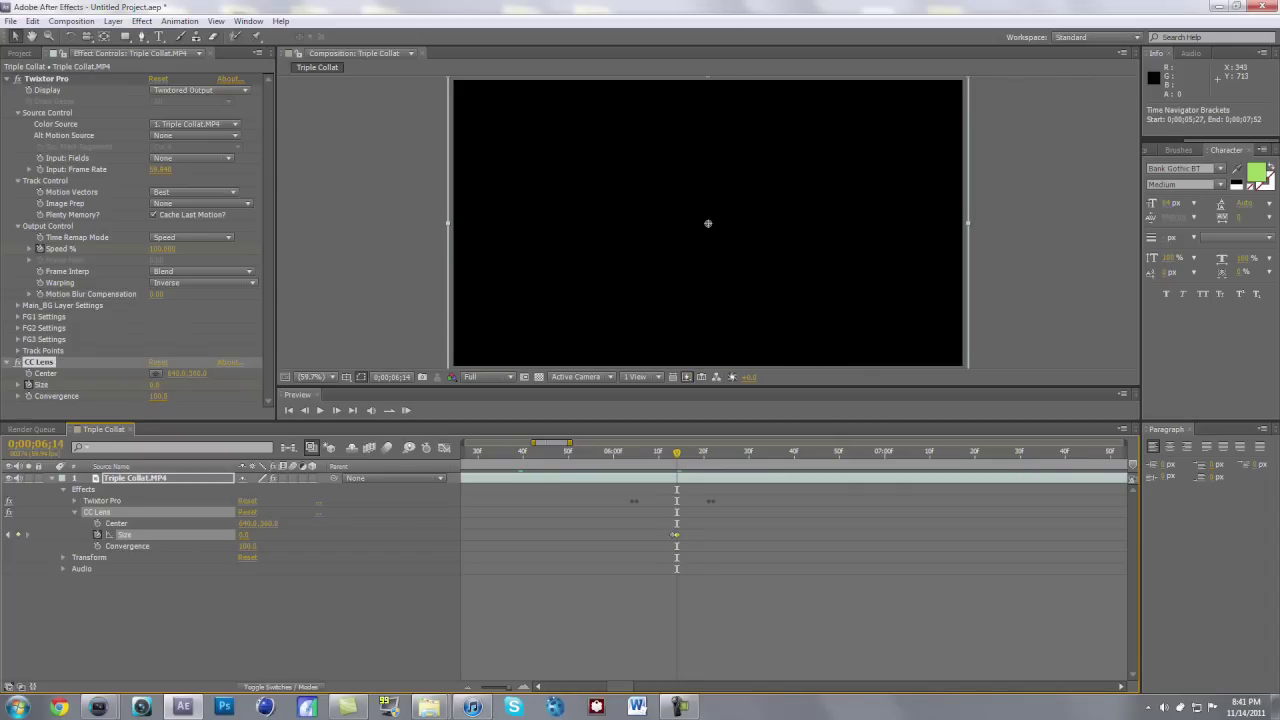
Move to 0;00;06;25 and set the CC Lens Size to 200 to add another keyframe.
key(space)
key(minus)
key(minus)
key(minus)
drag(786, 453, 761, 453)
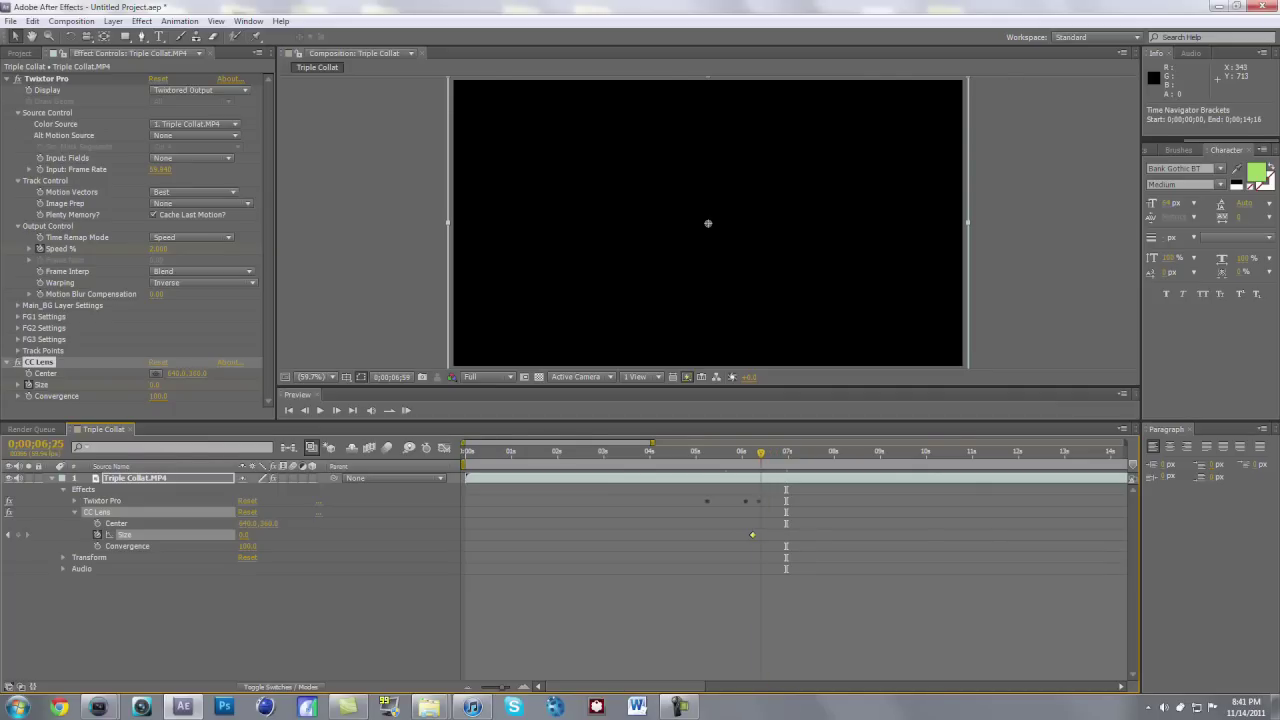
drag(243, 535, 377, 535)
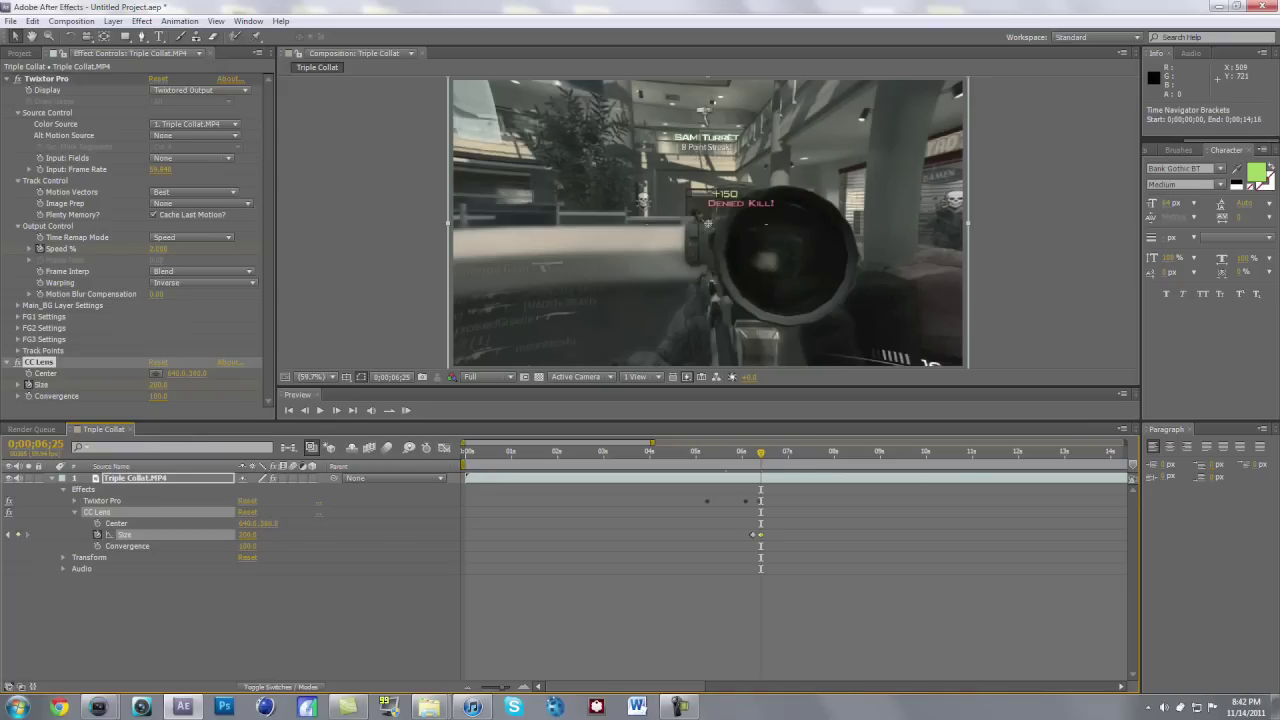
At 0;00;07;59, set the CC Lens Size to about 400, and scrub back over the keyframed section to review it.
key(space)
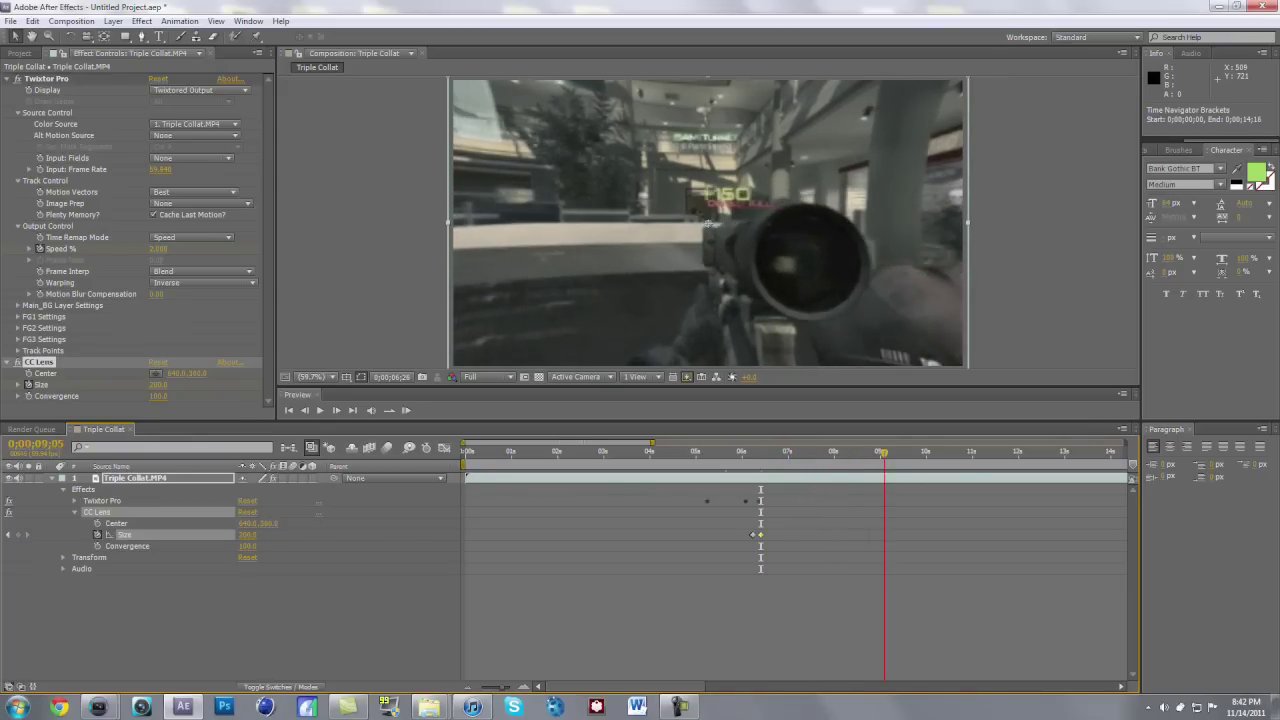
drag(909, 453, 833, 453)
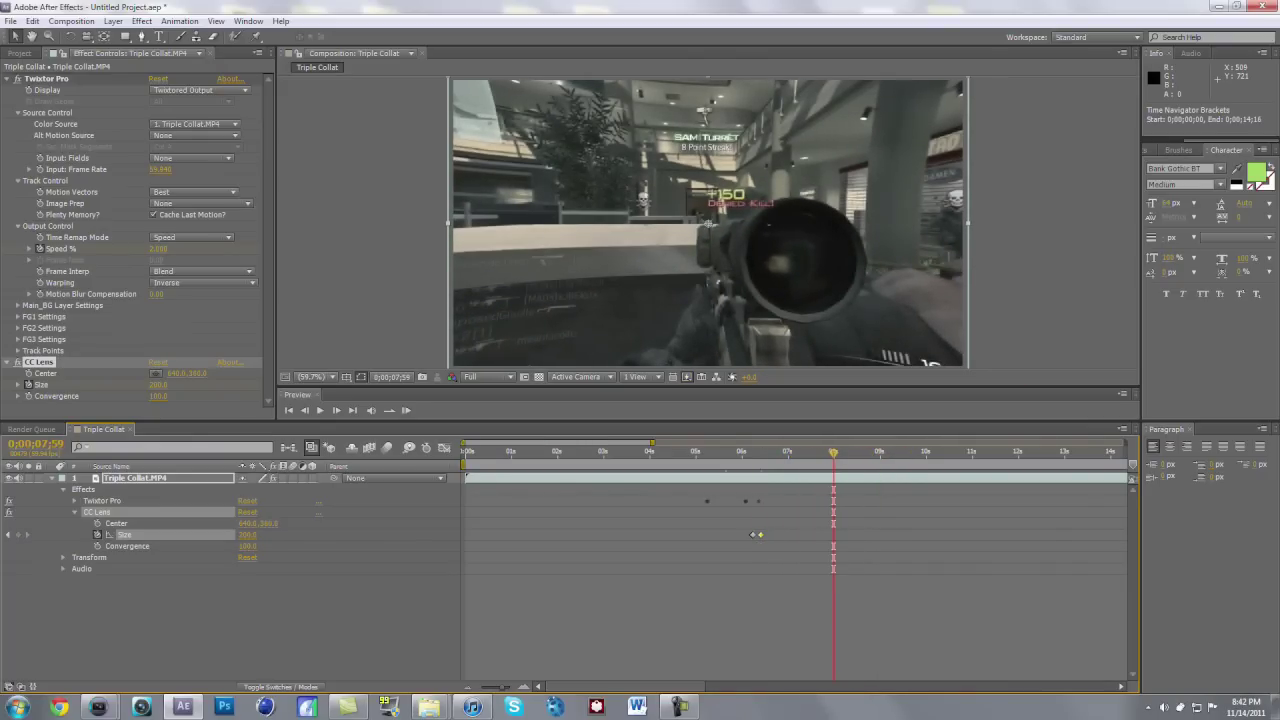
drag(247, 535, 449, 534)
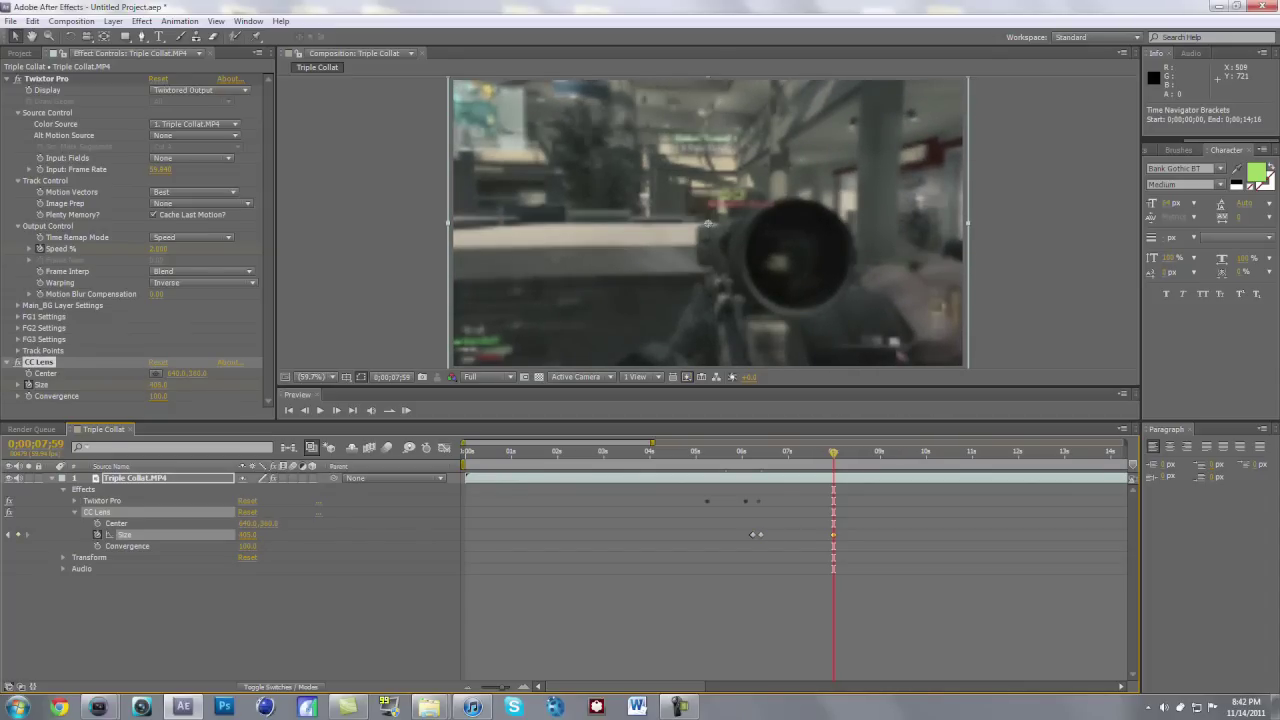
mouse_move(833, 453)
mouse_down()
mouse_move(697, 451)
mouse_move(811, 451)
mouse_up()
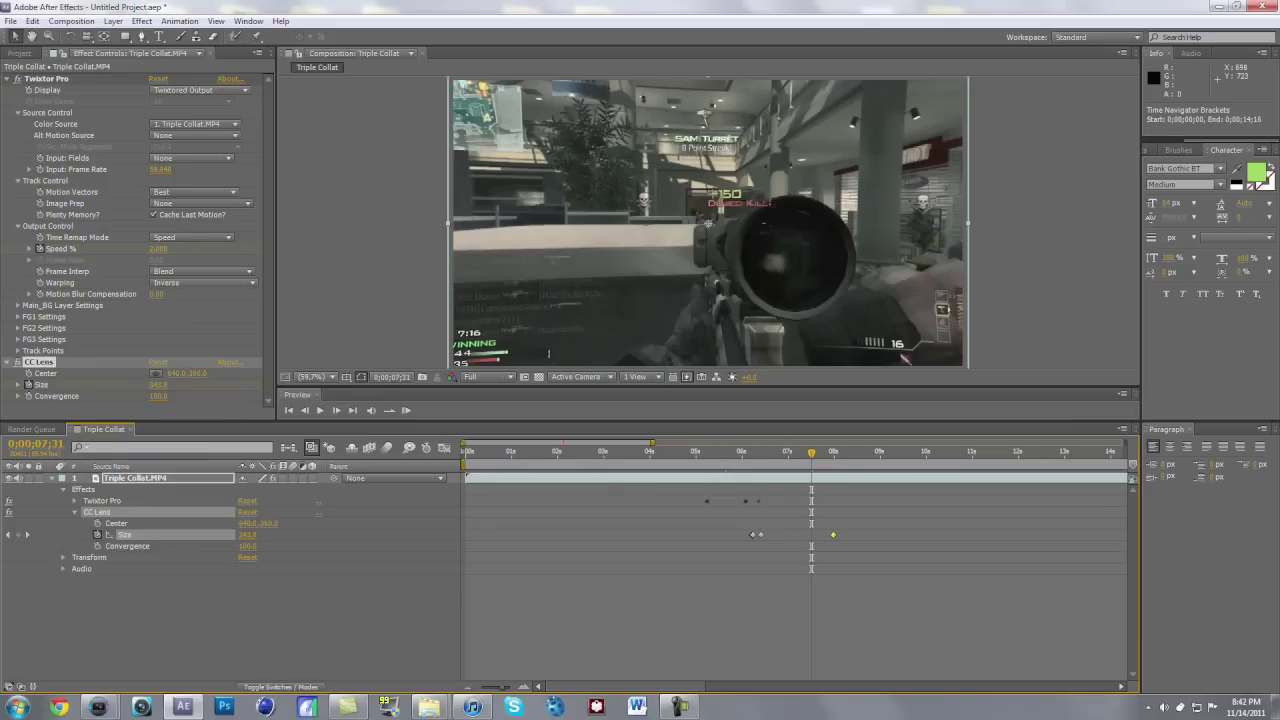
drag(811, 453, 733, 451)
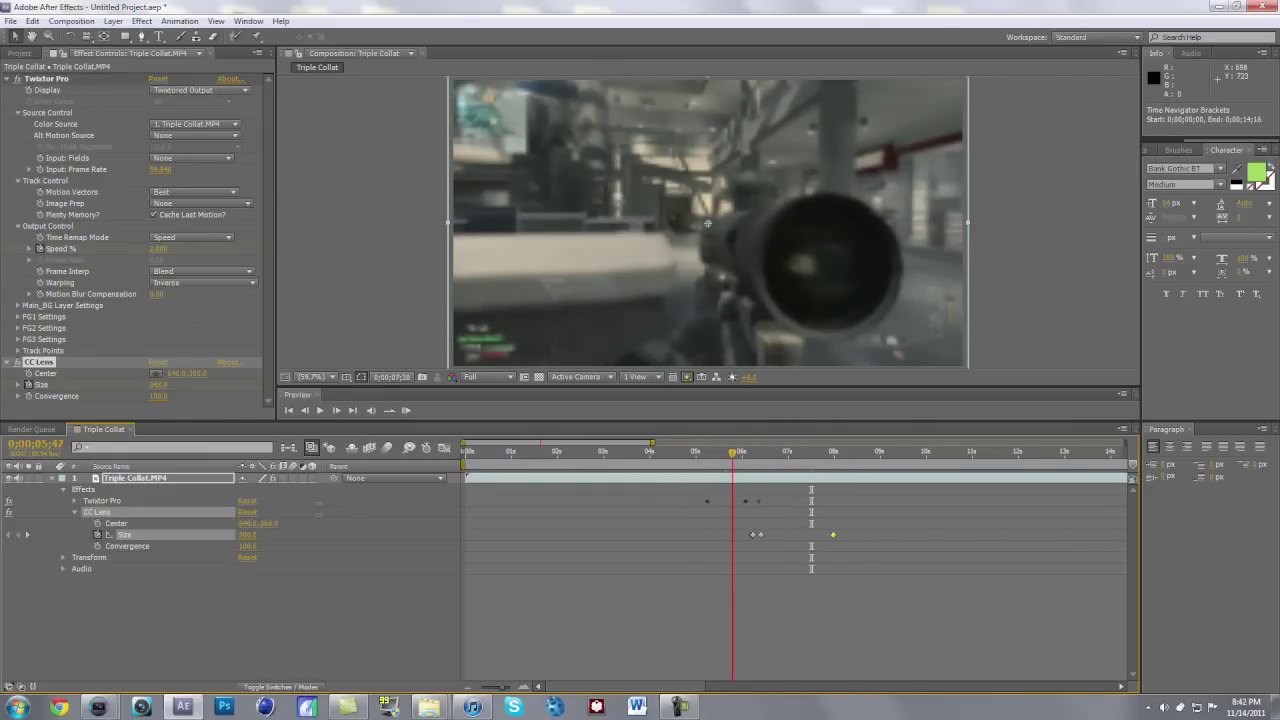
Review the lens animation and extend the work area end to 0;00;10;01, past the last Size keyframe.
drag(653, 443, 572, 463)
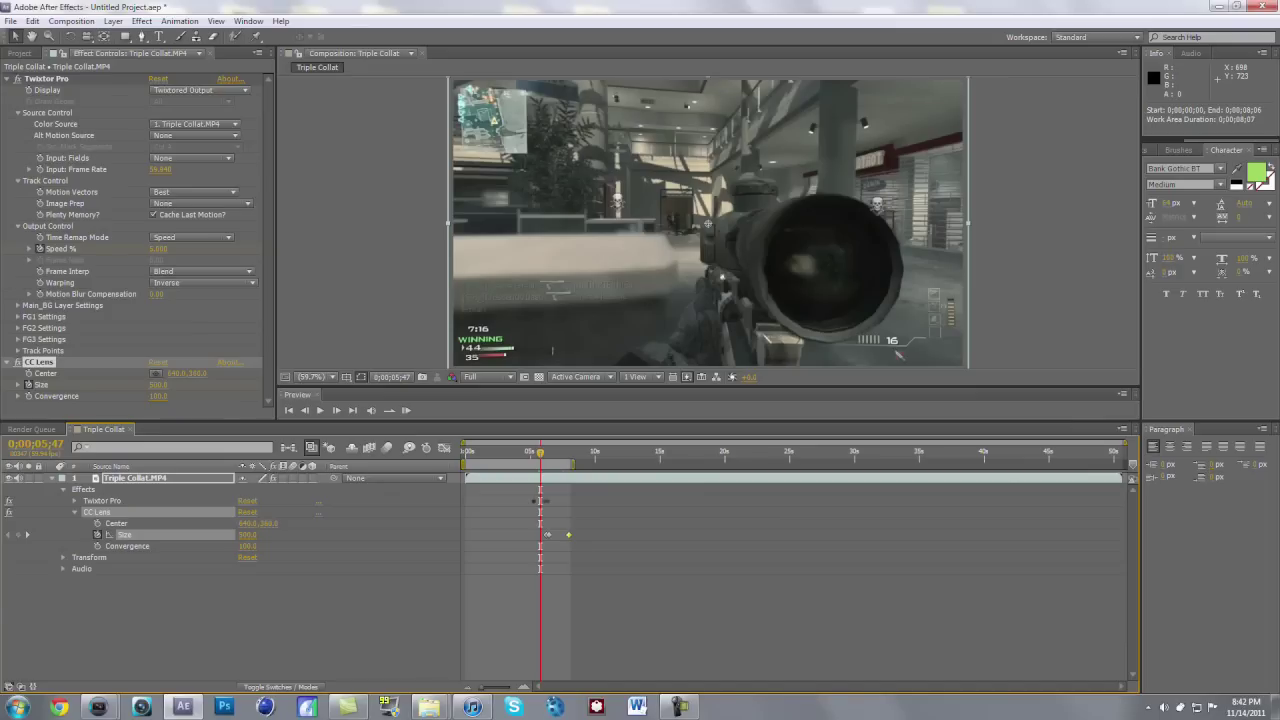
drag(479, 453, 492, 453)
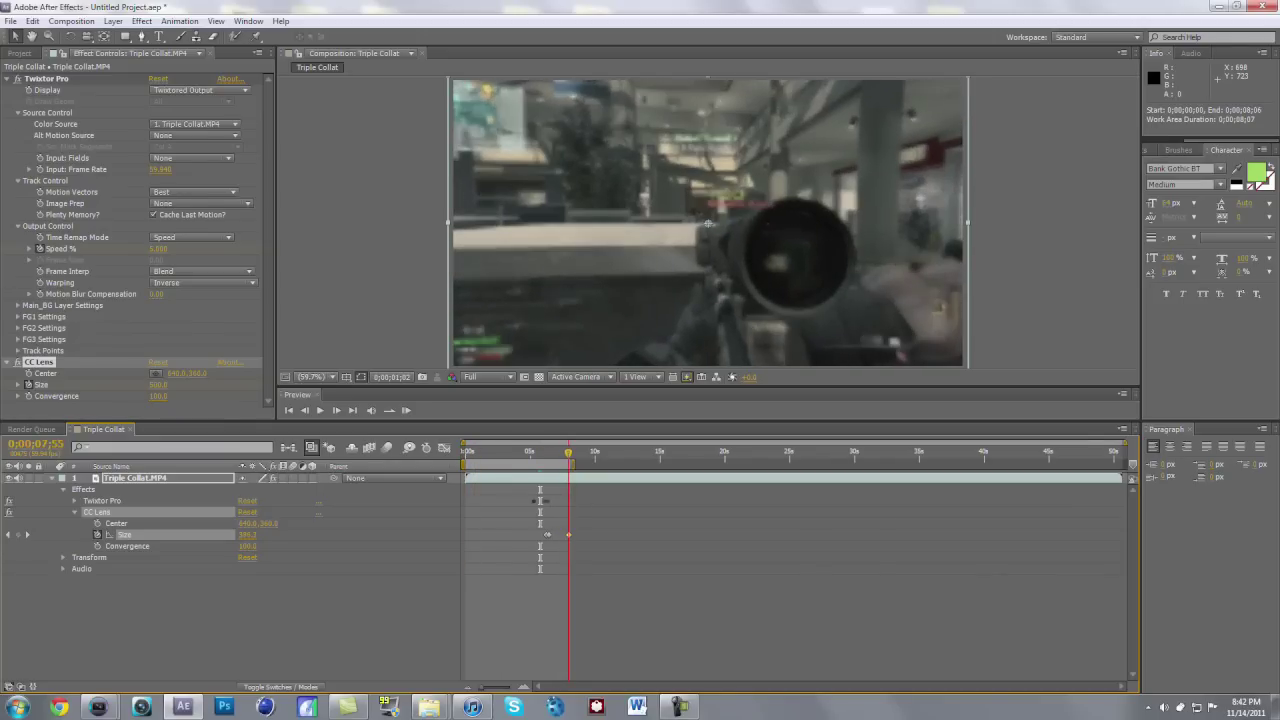
drag(570, 453, 569, 453)
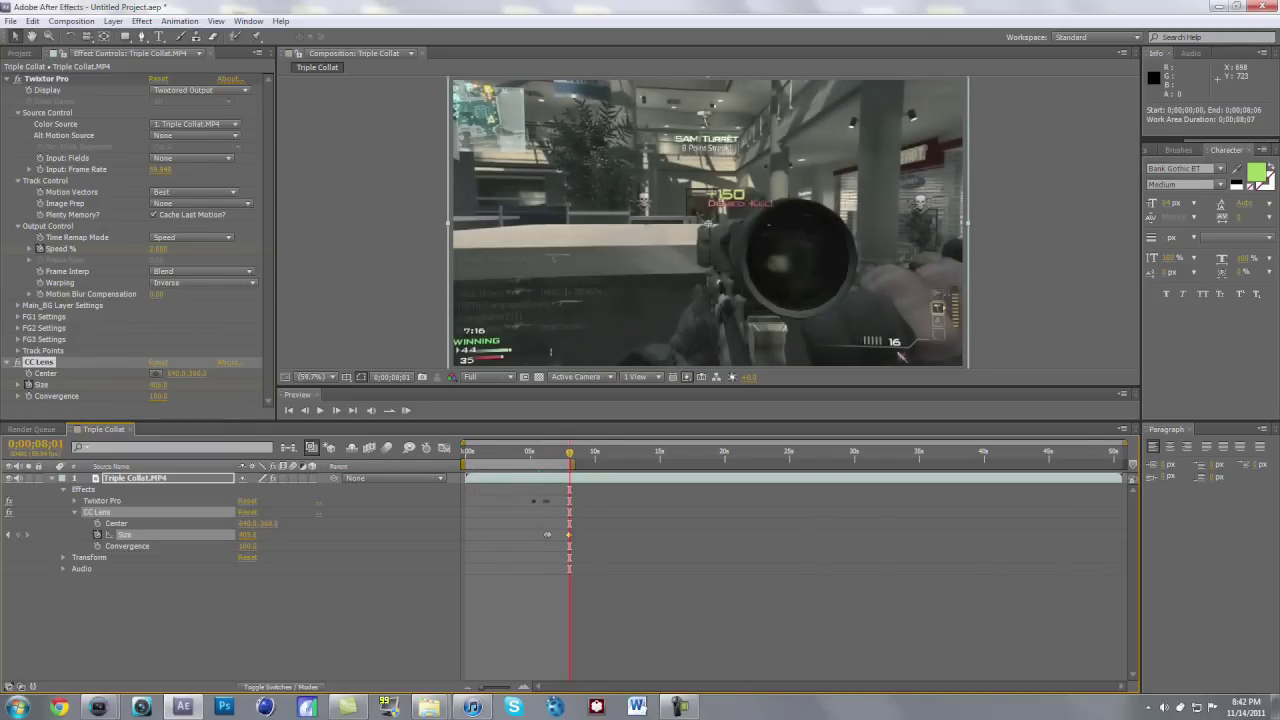
double_click(523, 687)
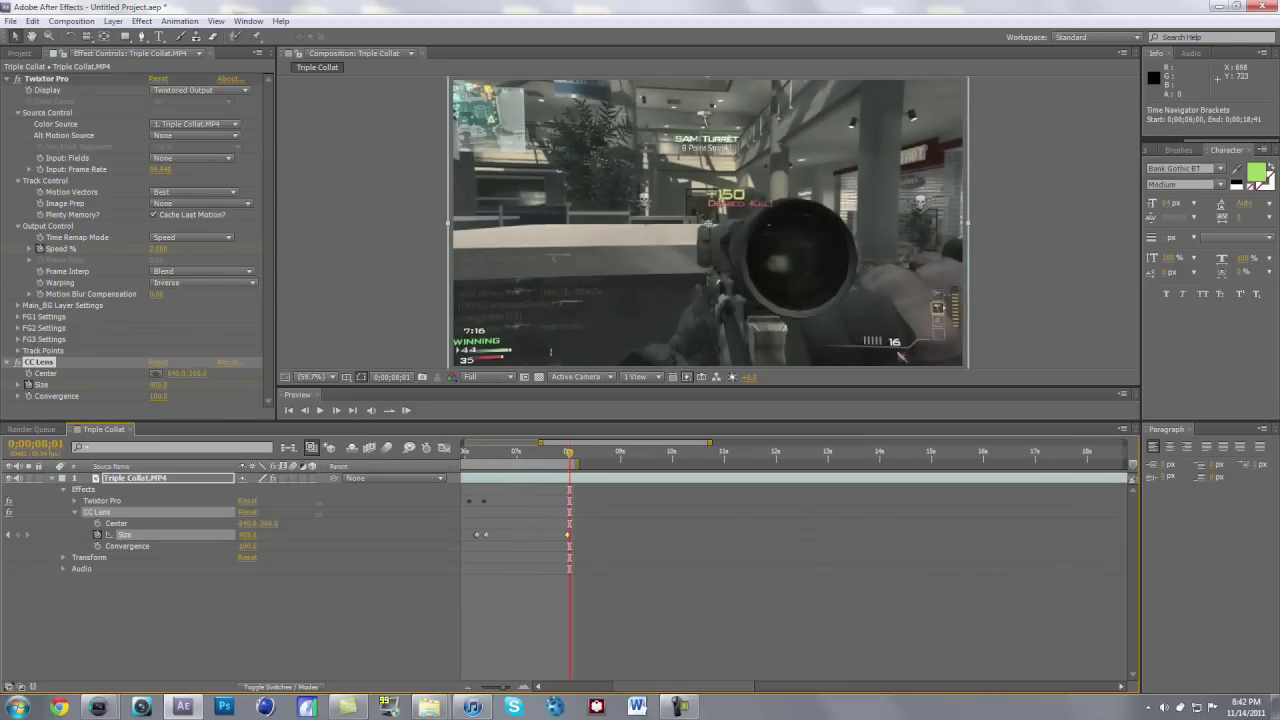
drag(576, 464, 674, 463)
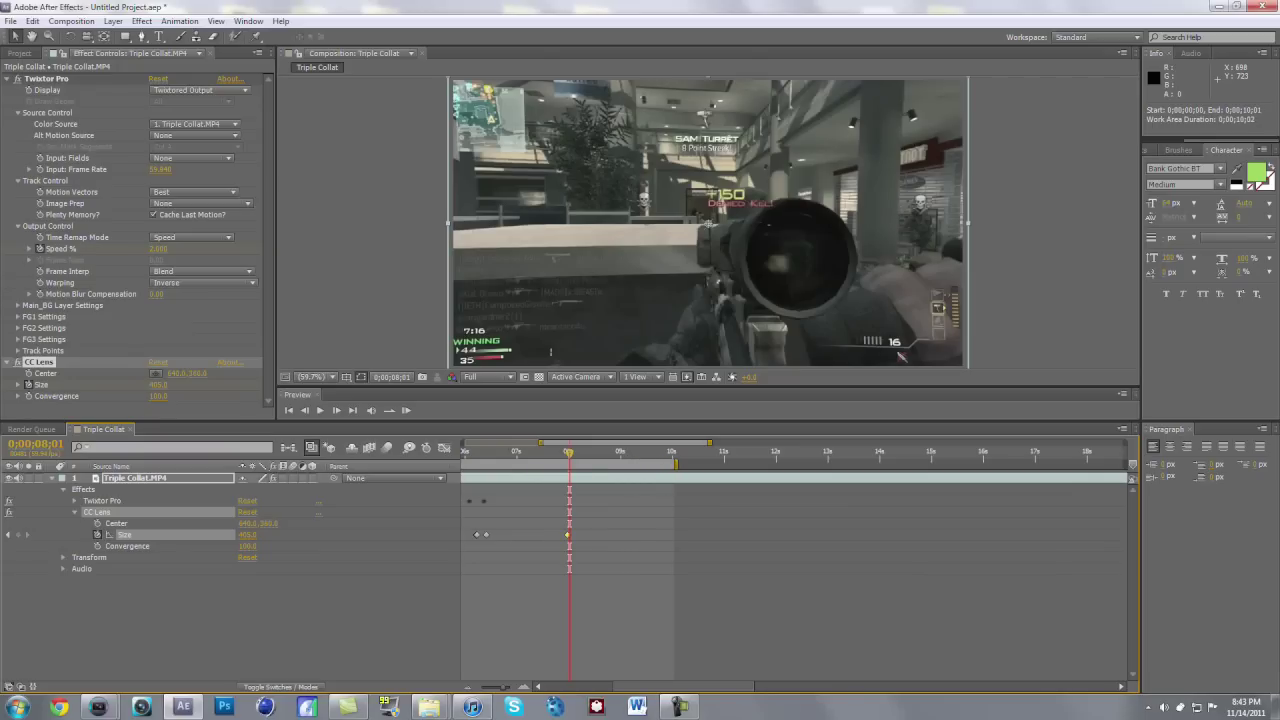
double_click(467, 687)
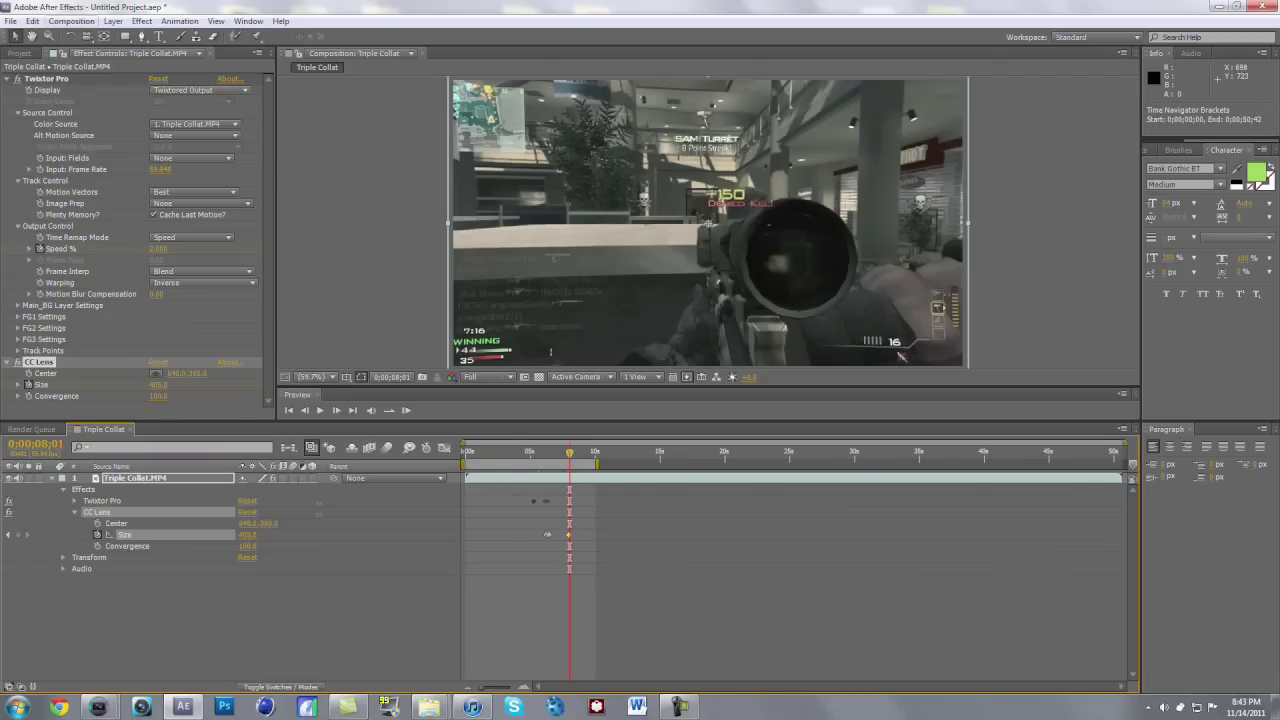
Add the Triple Collat composition to the render queue with the H.264 (No Audio) output module.
click(71, 21)
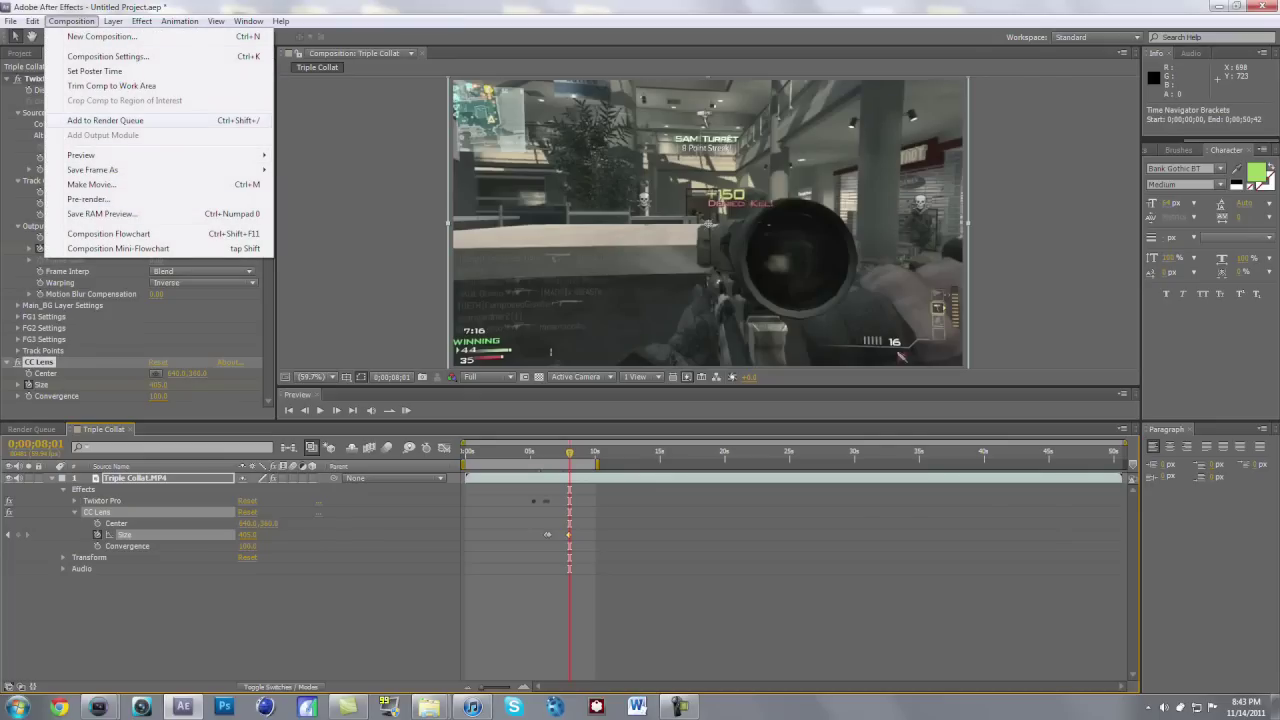
click(90, 120)
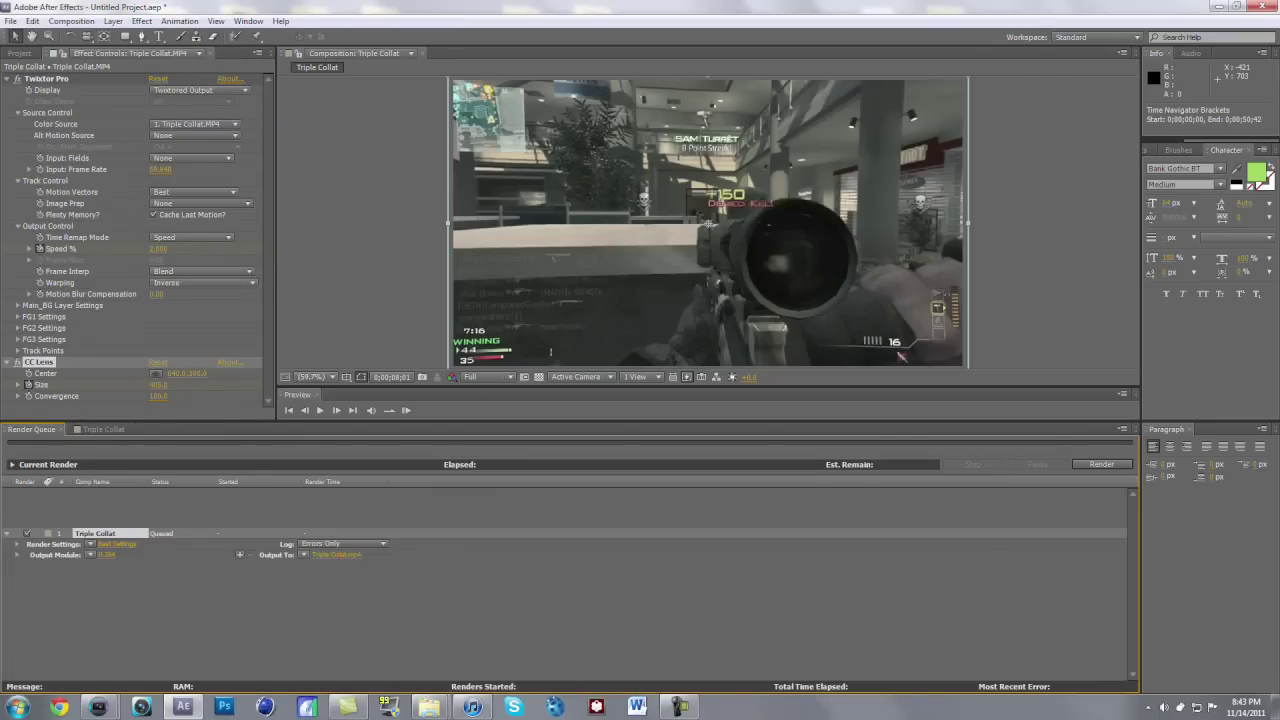
click(90, 554)
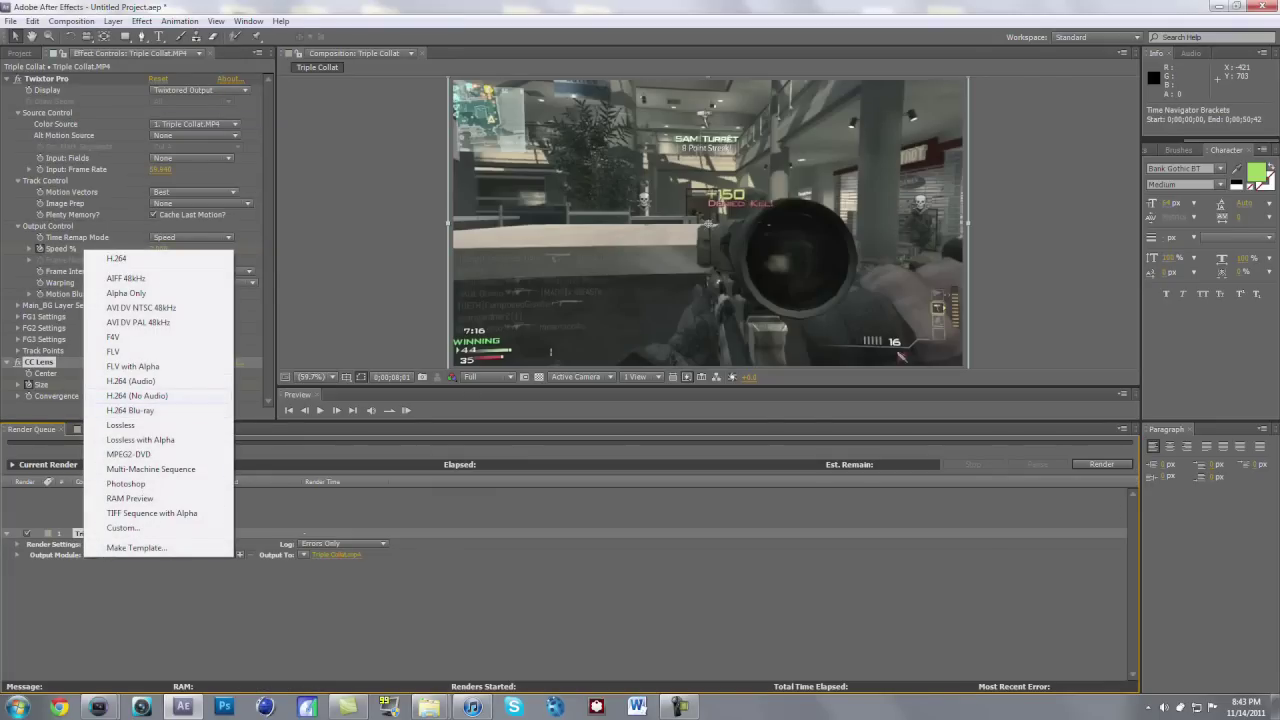
click(137, 396)
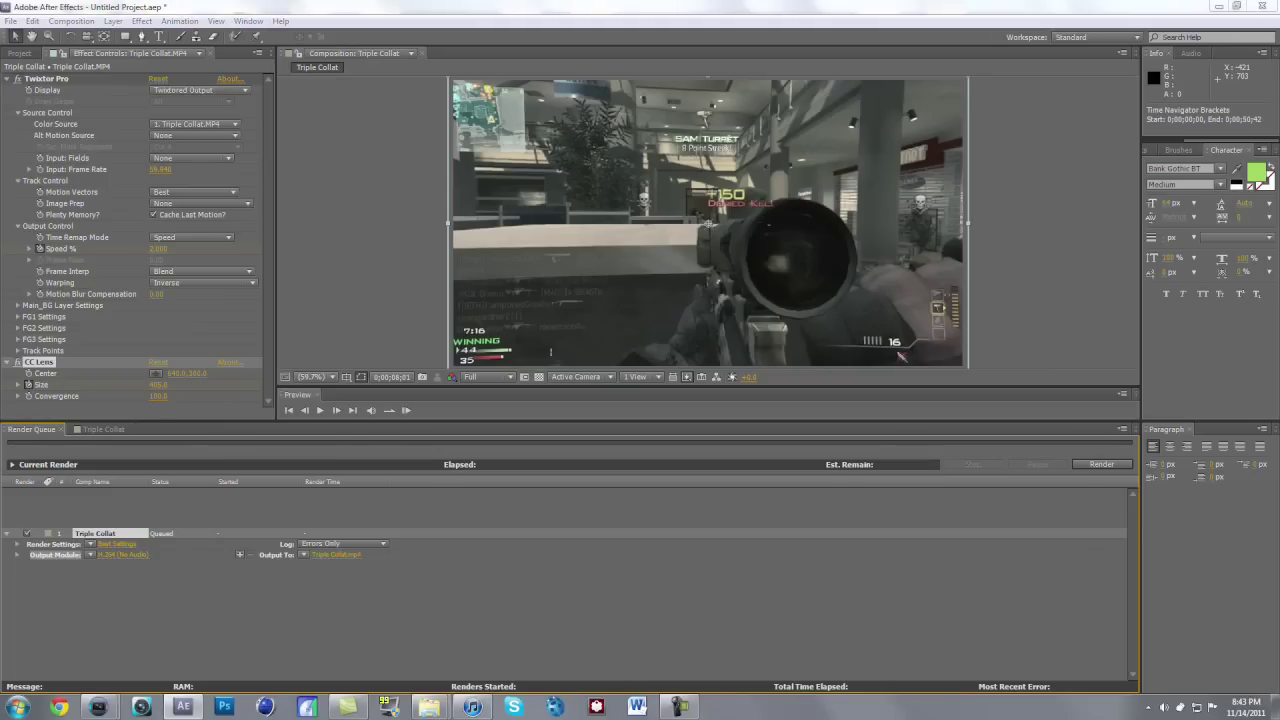
Examine the output module's H.264 video bitrate and multiplexer options and accept the settings.
click(123, 555)
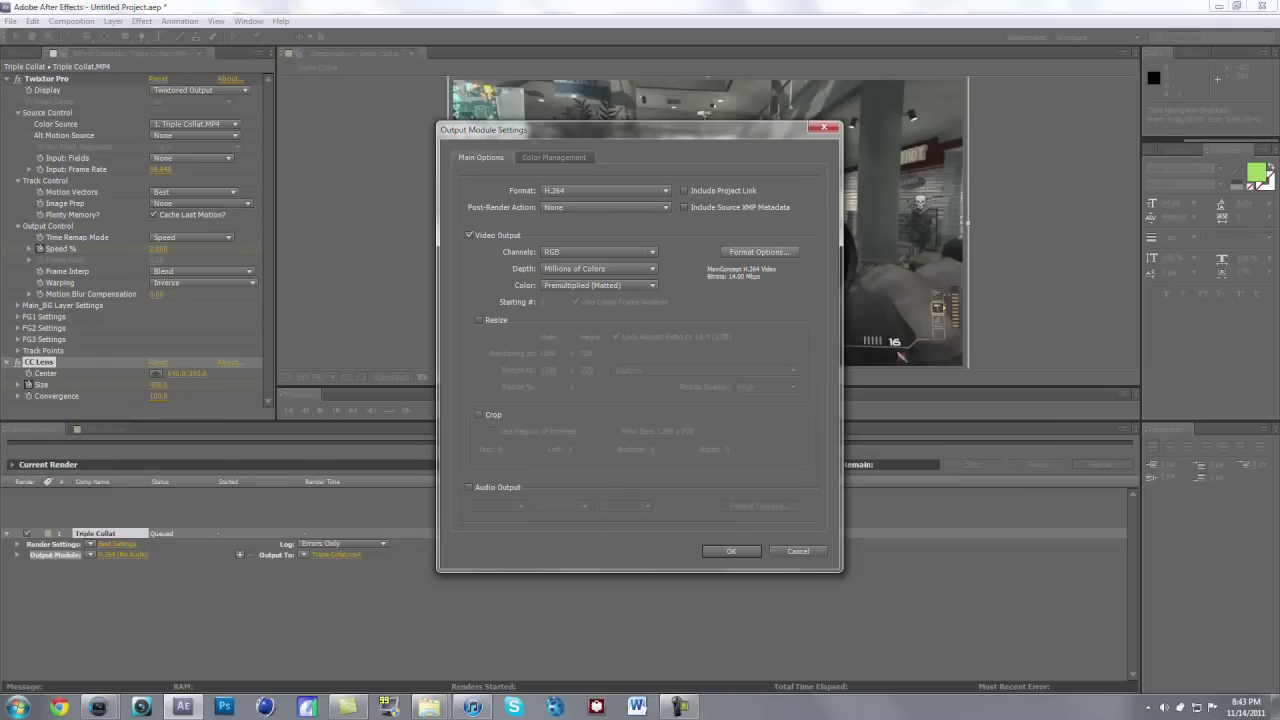
click(759, 251)
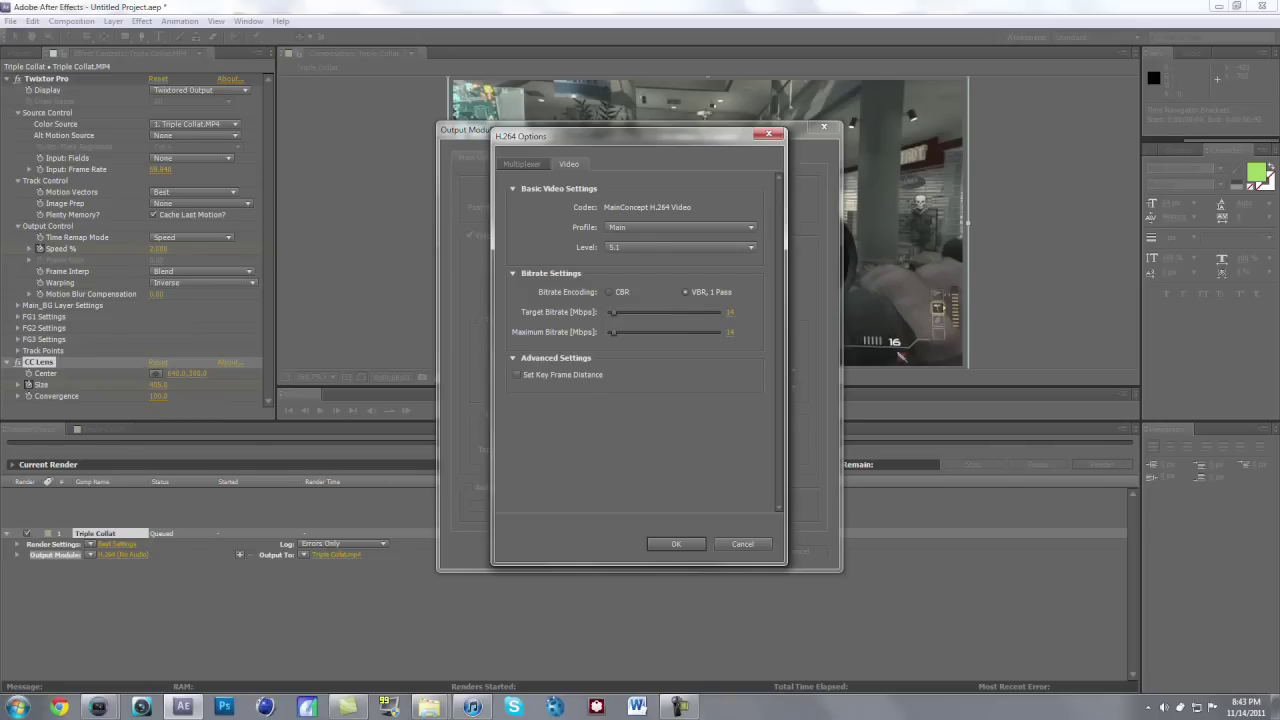
click(522, 164)
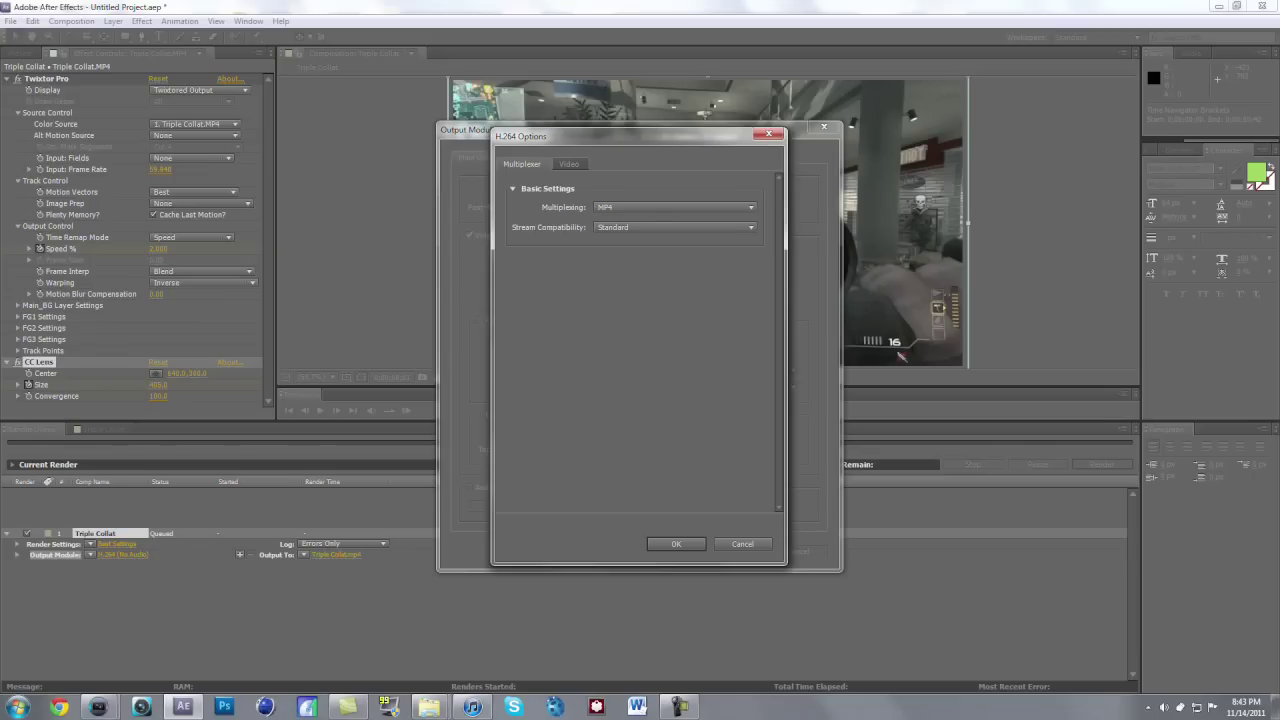
click(676, 543)
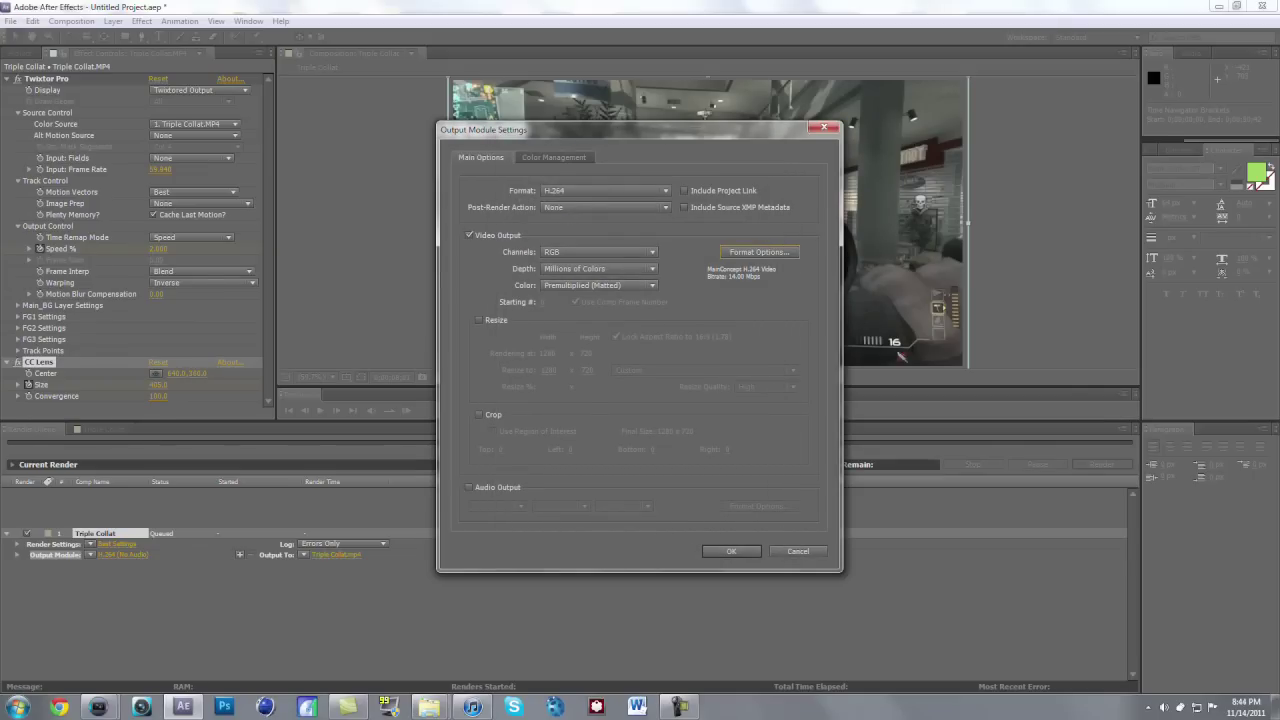
click(731, 551)
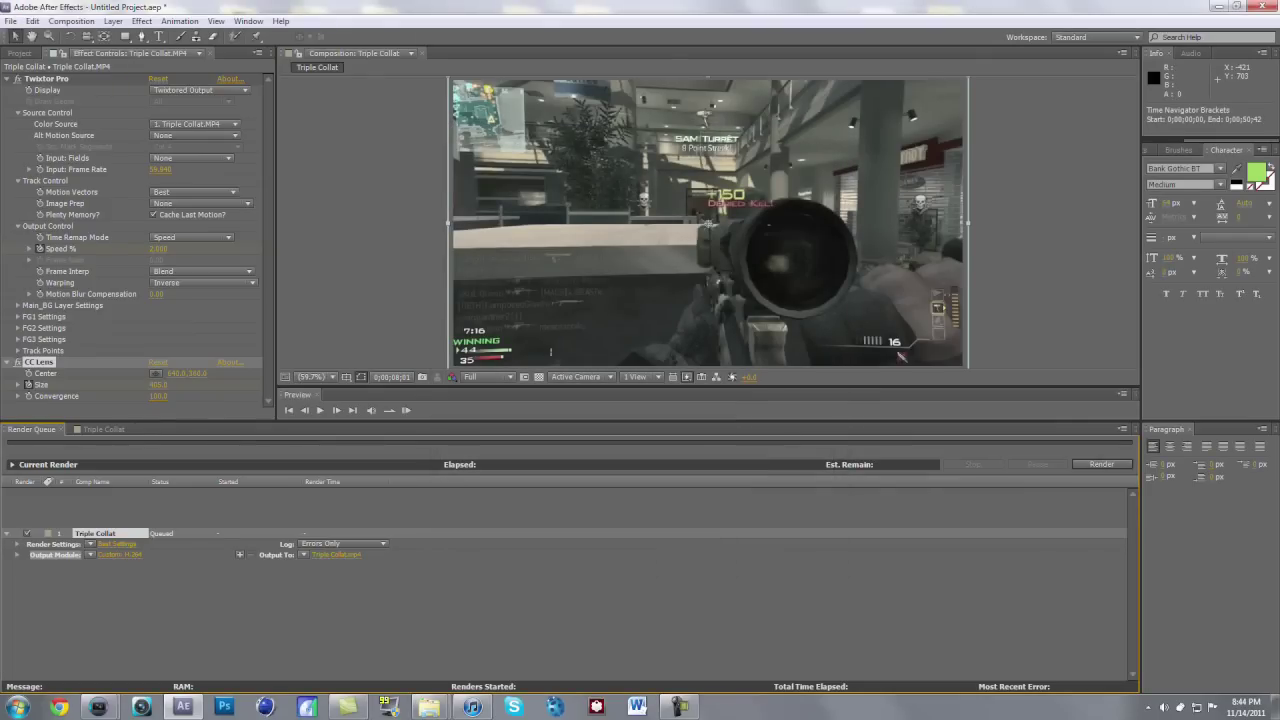
Set the output file to Triple Collat twixtor in the Learn To Edit Ep1 folder and render the composition.
click(336, 555)
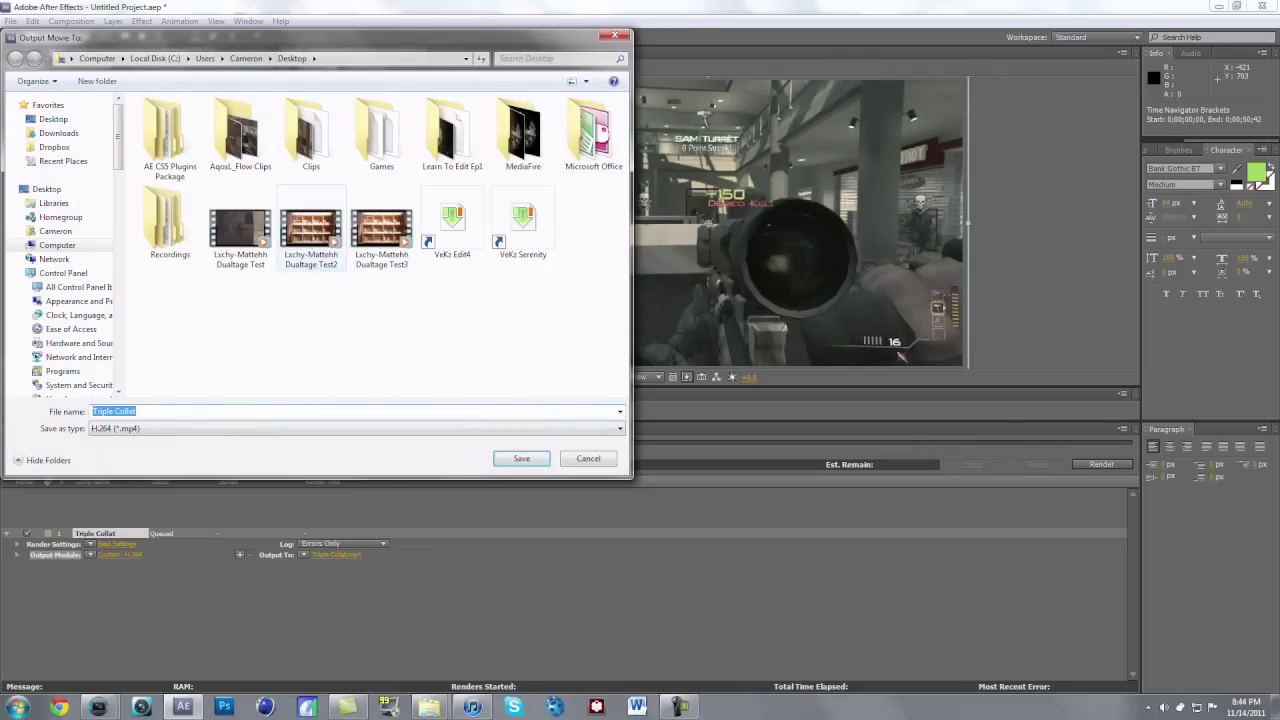
double_click(452, 135)
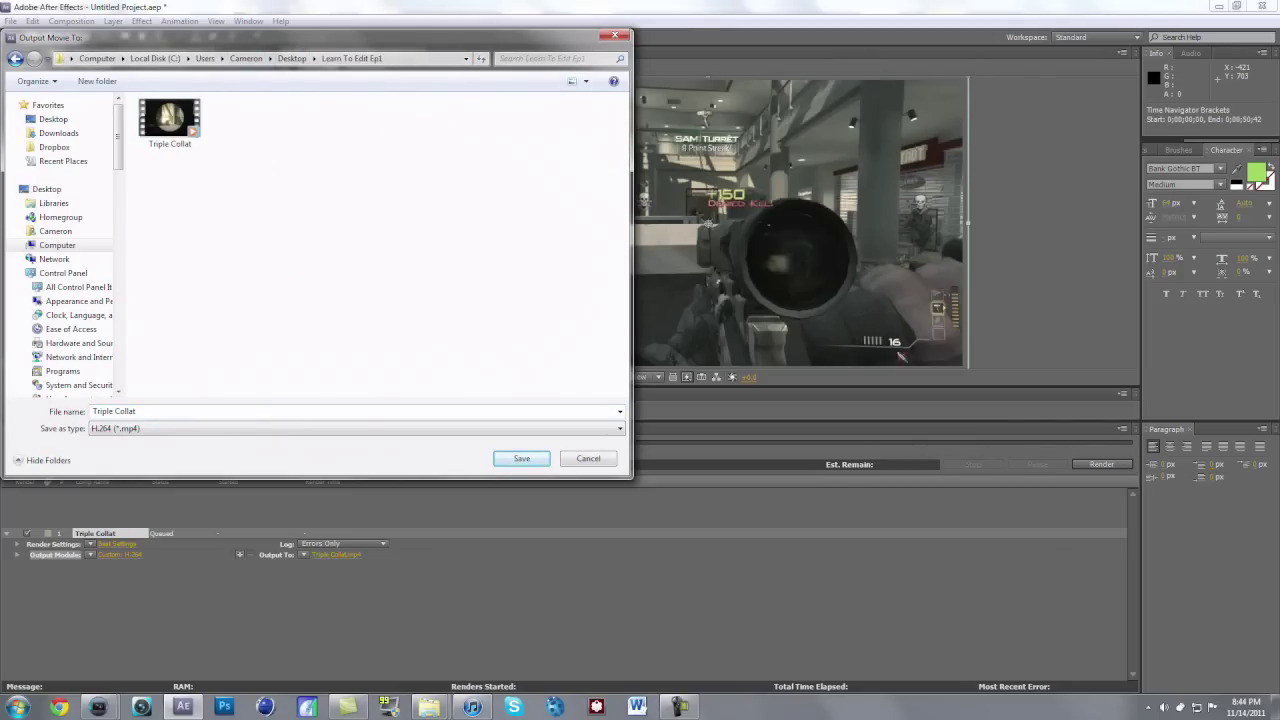
click(180, 411)
click(180, 411)
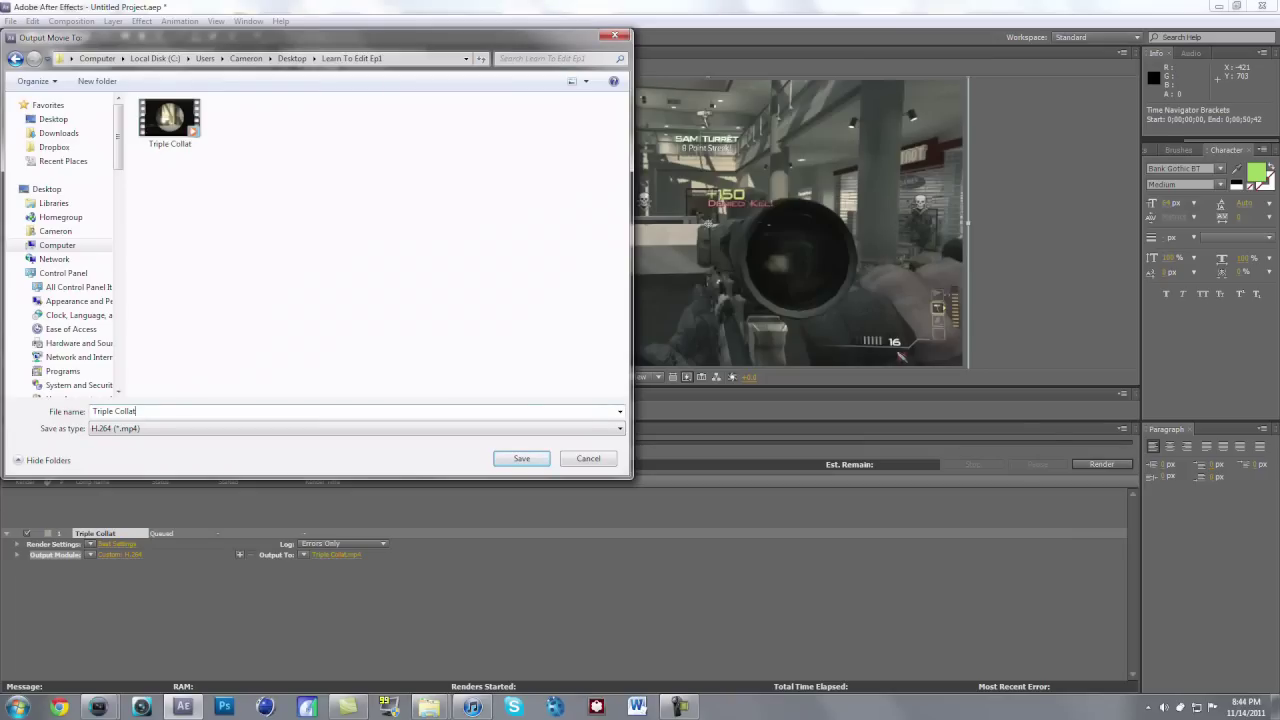
text(twisto)
key(Return)
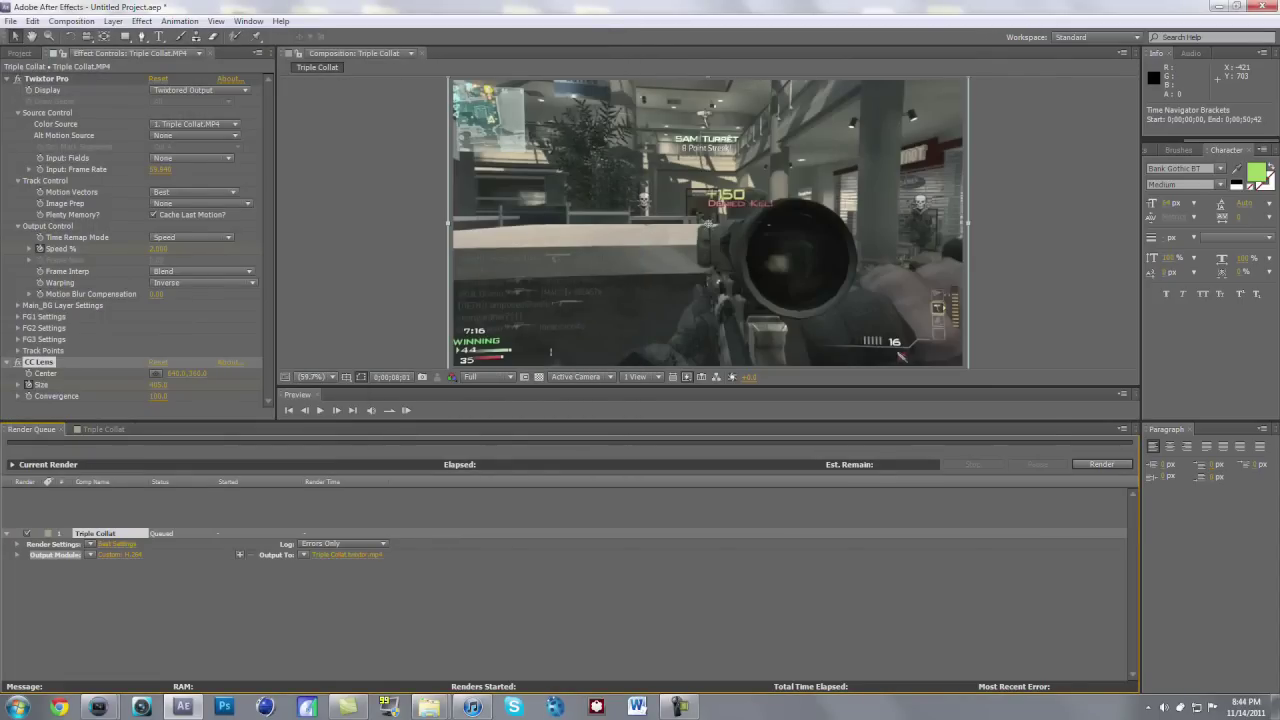
click(1101, 464)
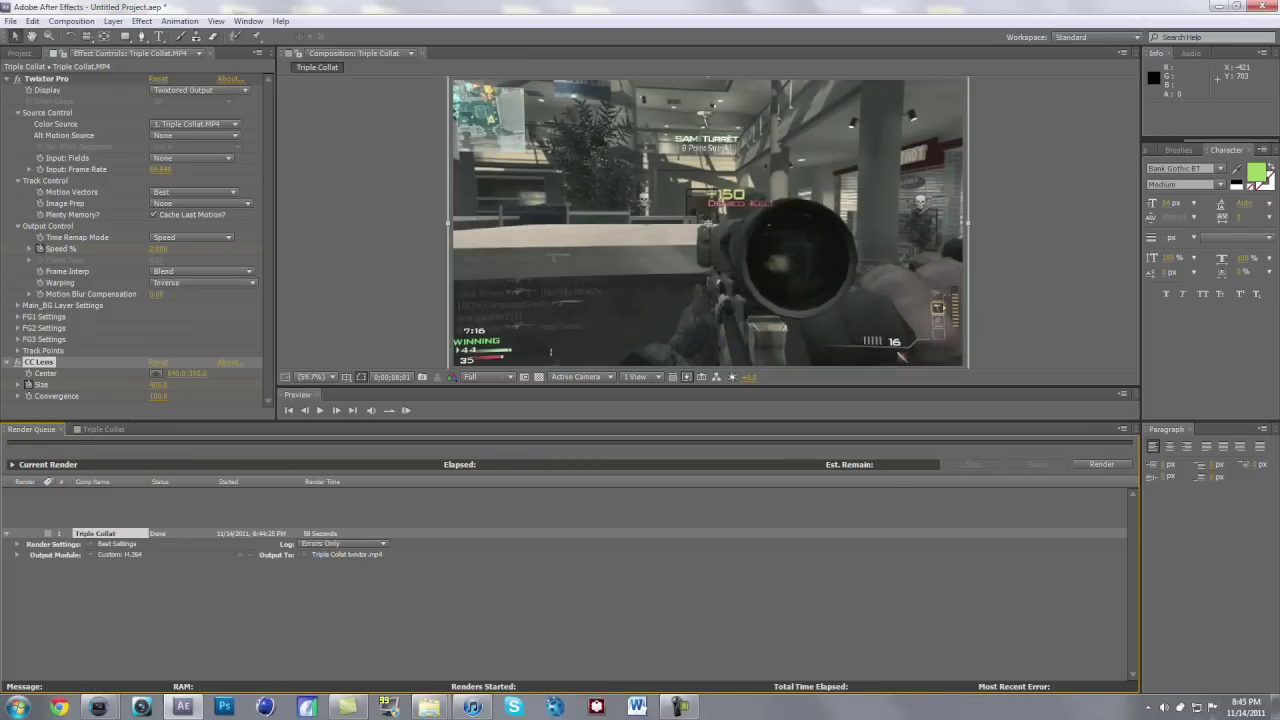
Bring the rendered Triple Collat twixtor file from the Learn To Edit Ep1 desktop folder into the Vegas Pro timeline, below the song track.
click(1275, 707)
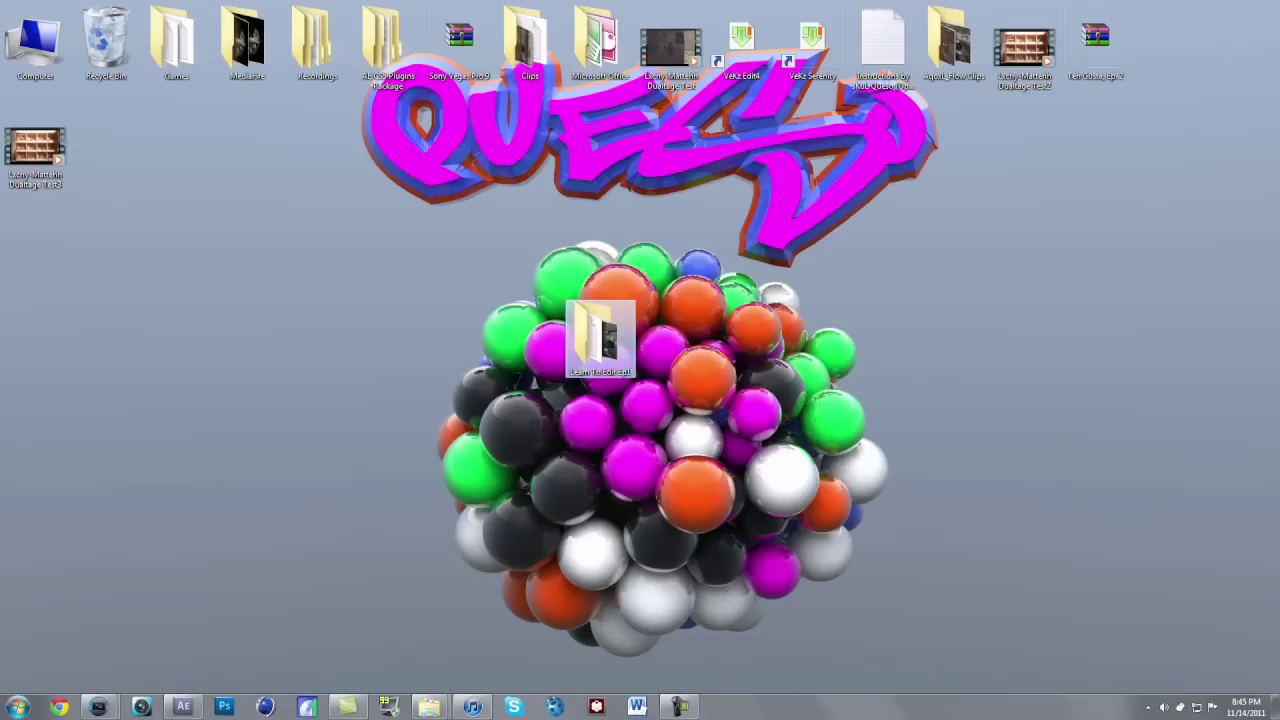
double_click(600, 340)
click(404, 130)
drag(404, 130, 416, 513)
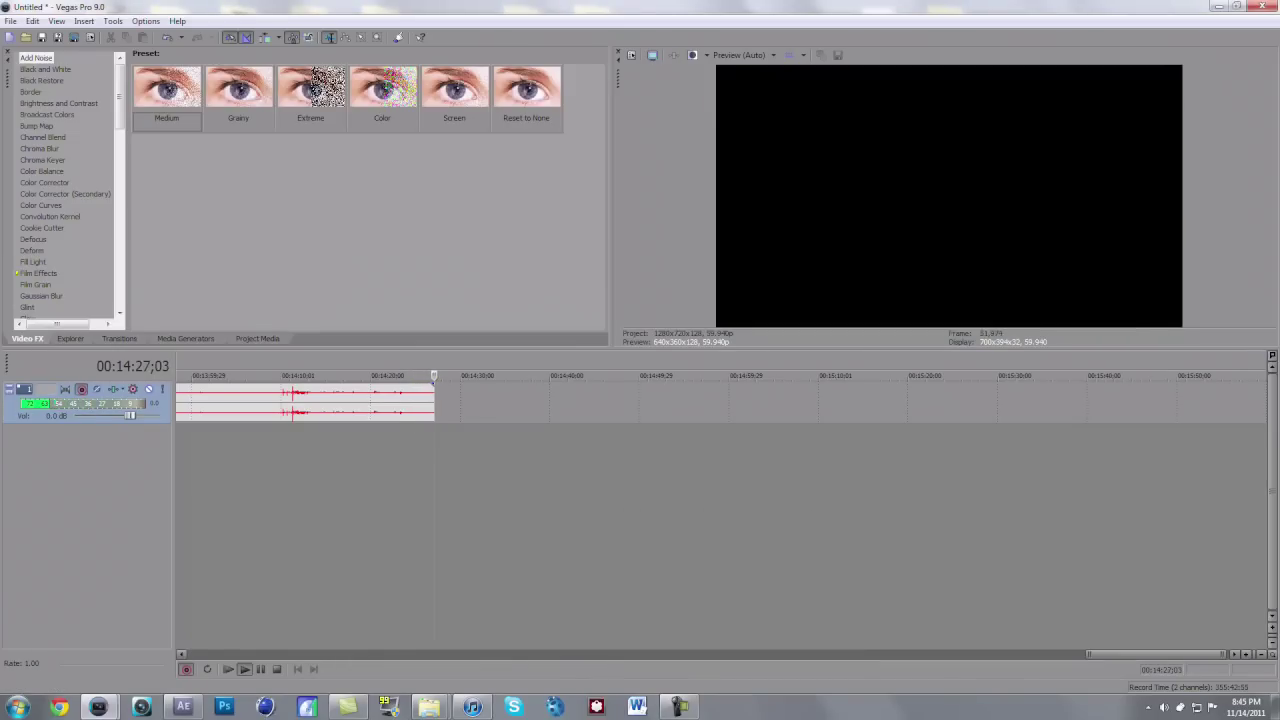
scroll(720, 450, down, 5)
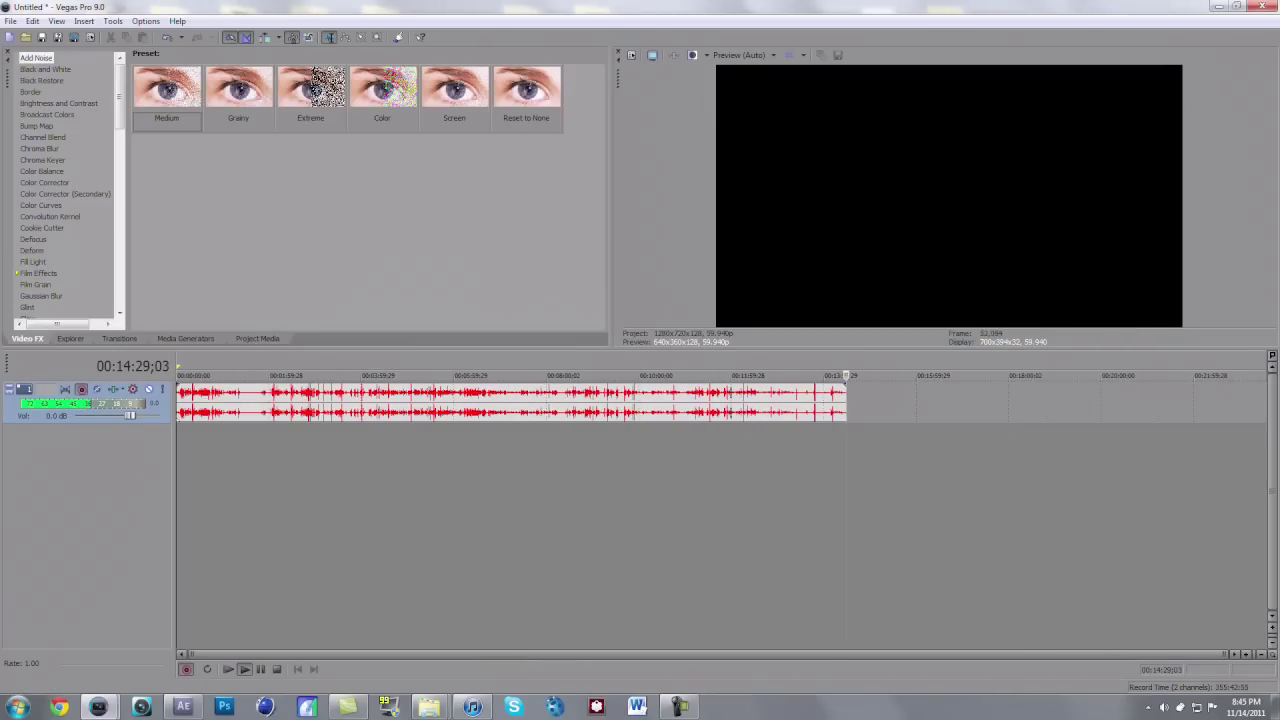
click(99, 707)
click(238, 634)
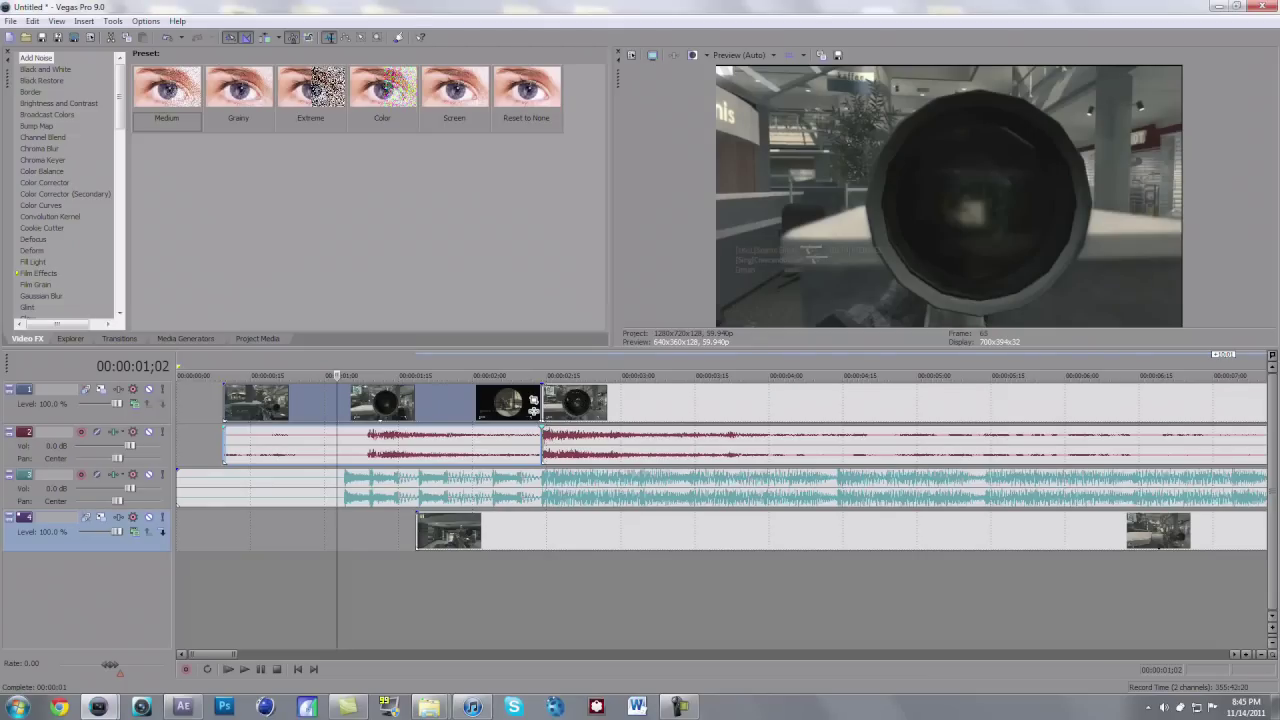
Move the rendered Twixtor clip from the fourth track onto the first video track, just after the original gameplay clip.
scroll(720, 465, down, 6)
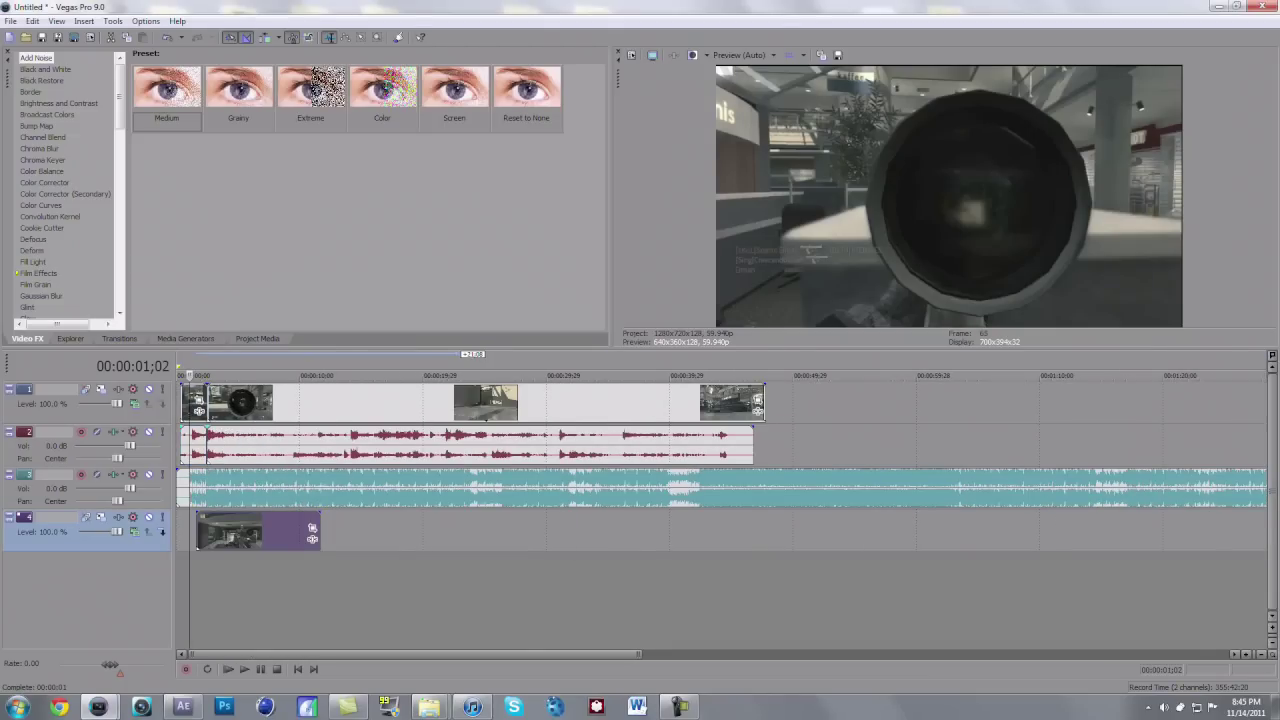
drag(312, 537, 907, 408)
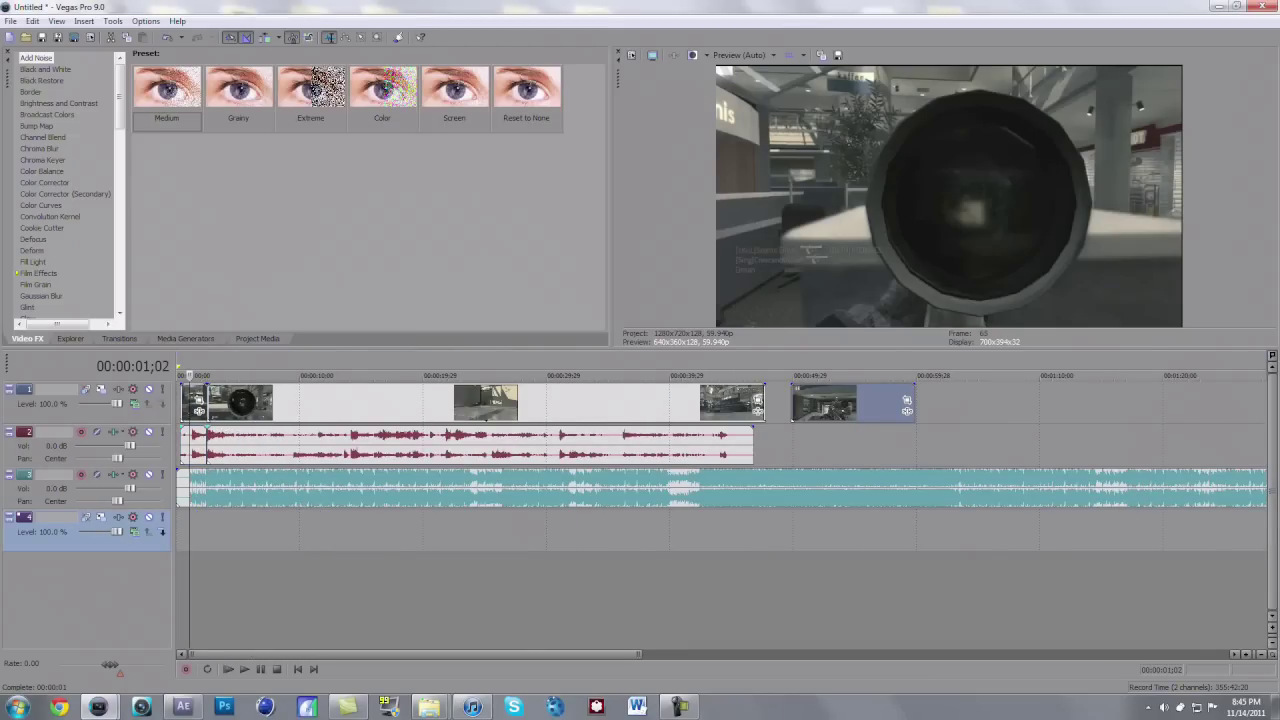
click(801, 404)
scroll(801, 404, up, 1)
scroll(801, 404, down, 3)
click(203, 530)
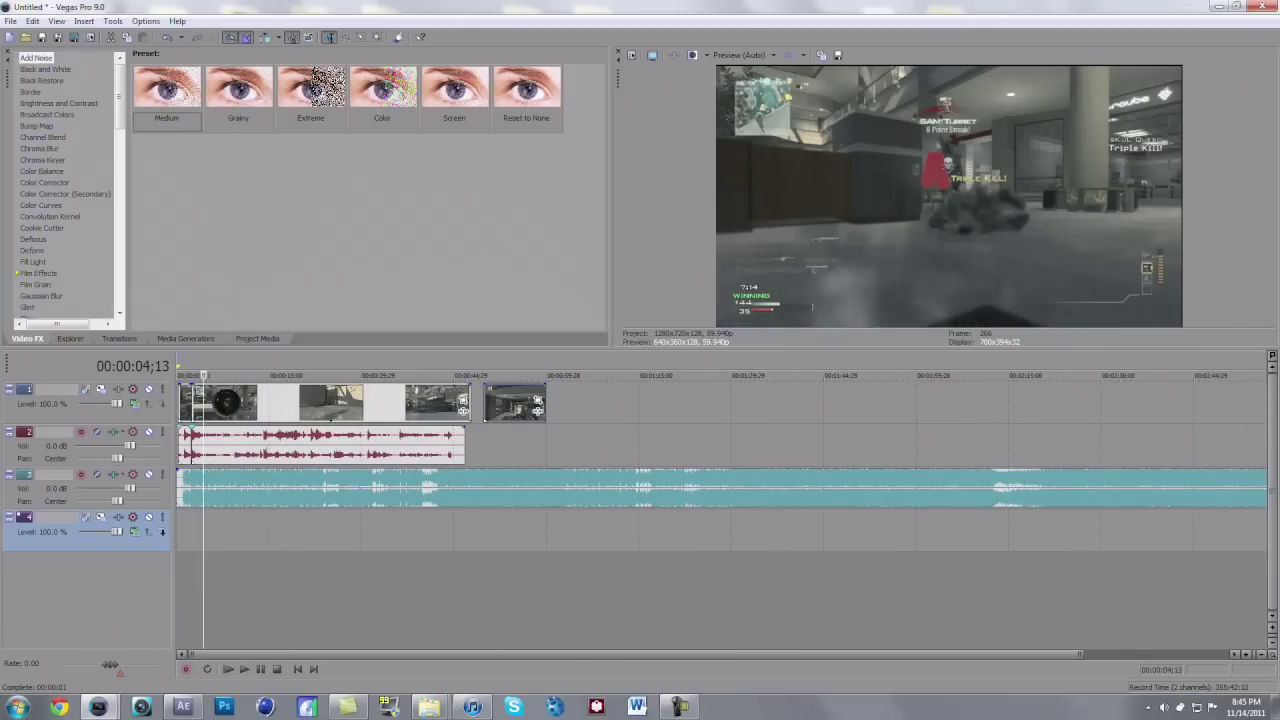
Delete the original gameplay clip with its audio and move the rendered clip to the start of the timeline, above the song's intro.
click(233, 404)
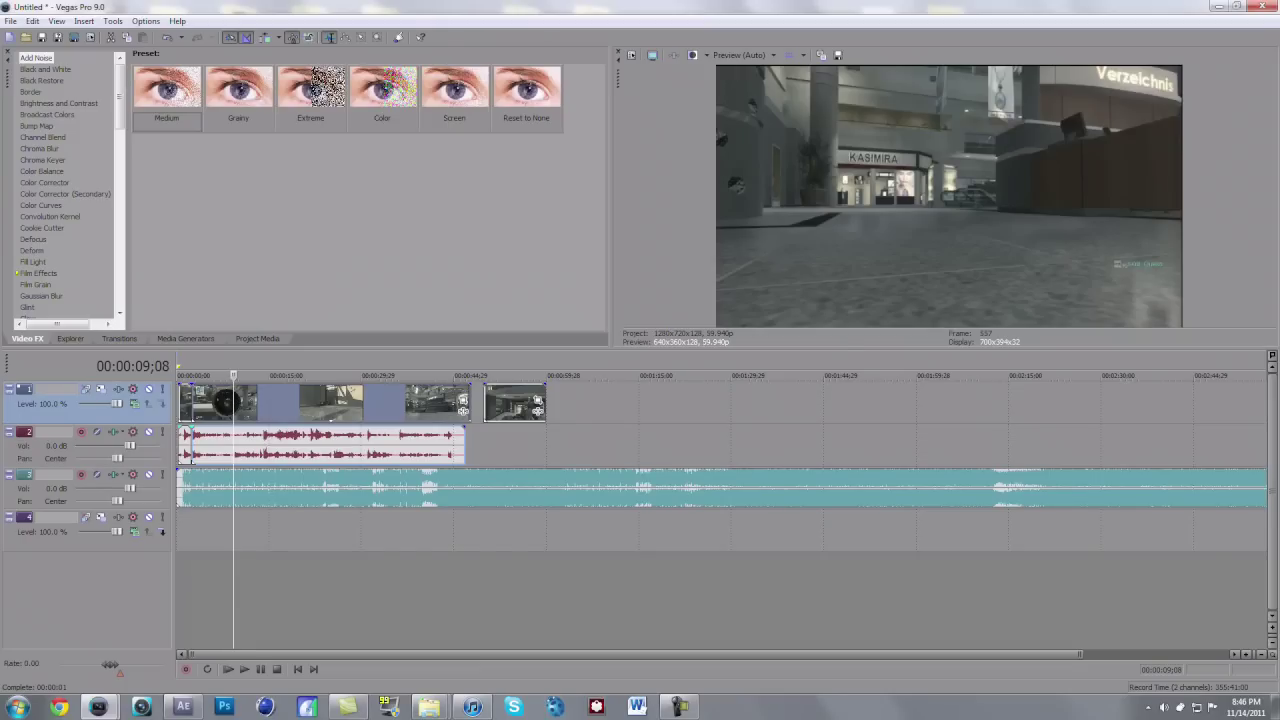
key(Delete)
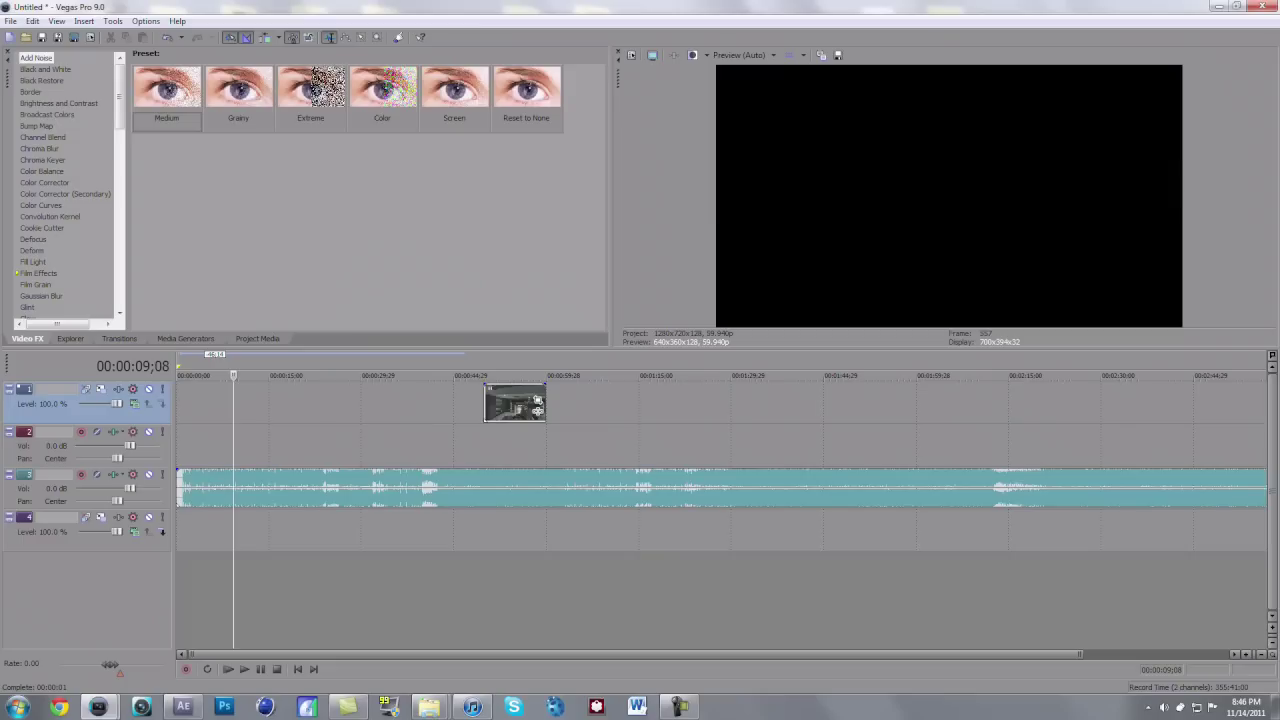
drag(512, 404, 206, 404)
key(ctrl+z)
drag(537, 404, 236, 410)
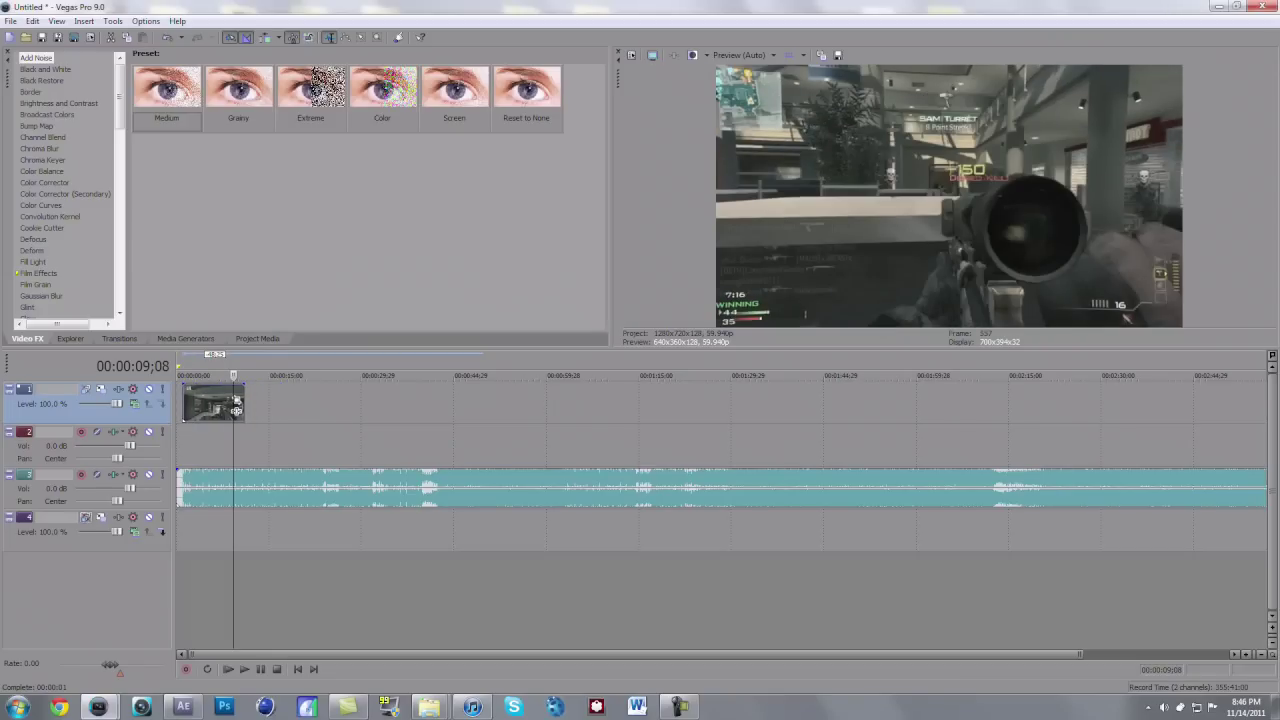
Remove the empty fourth video track from the project.
key(Delete)
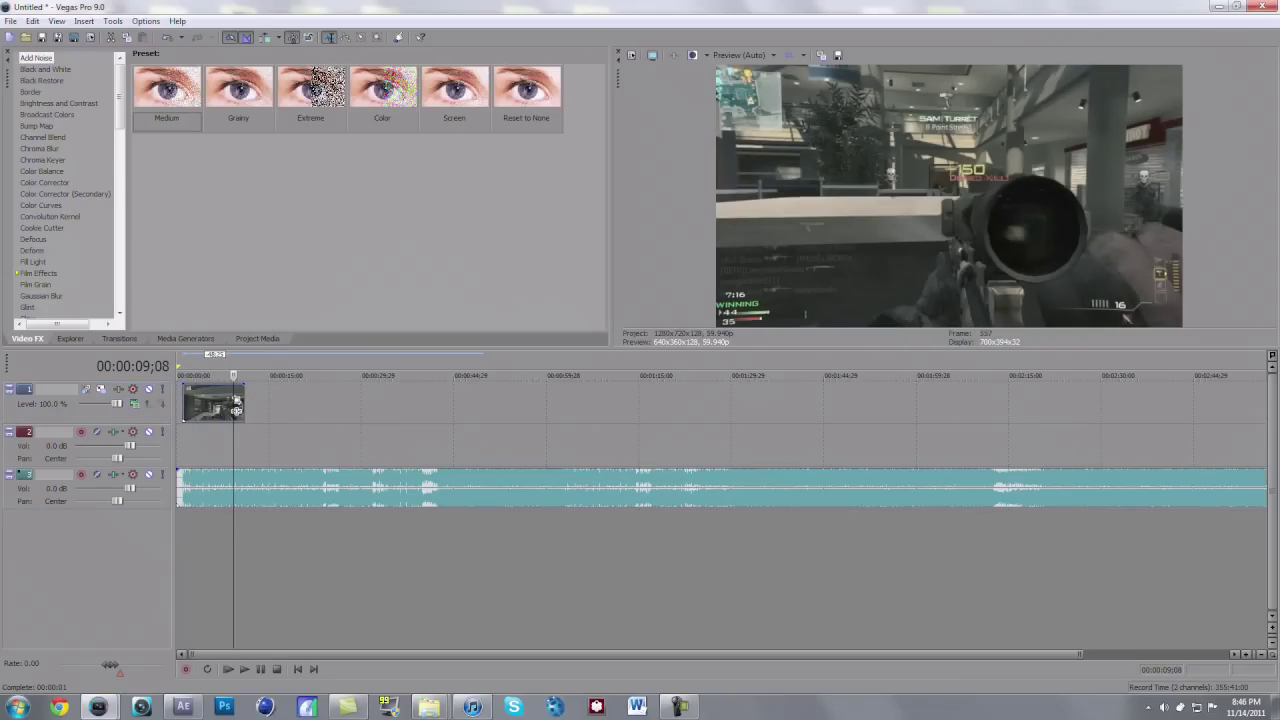
click(72, 453)
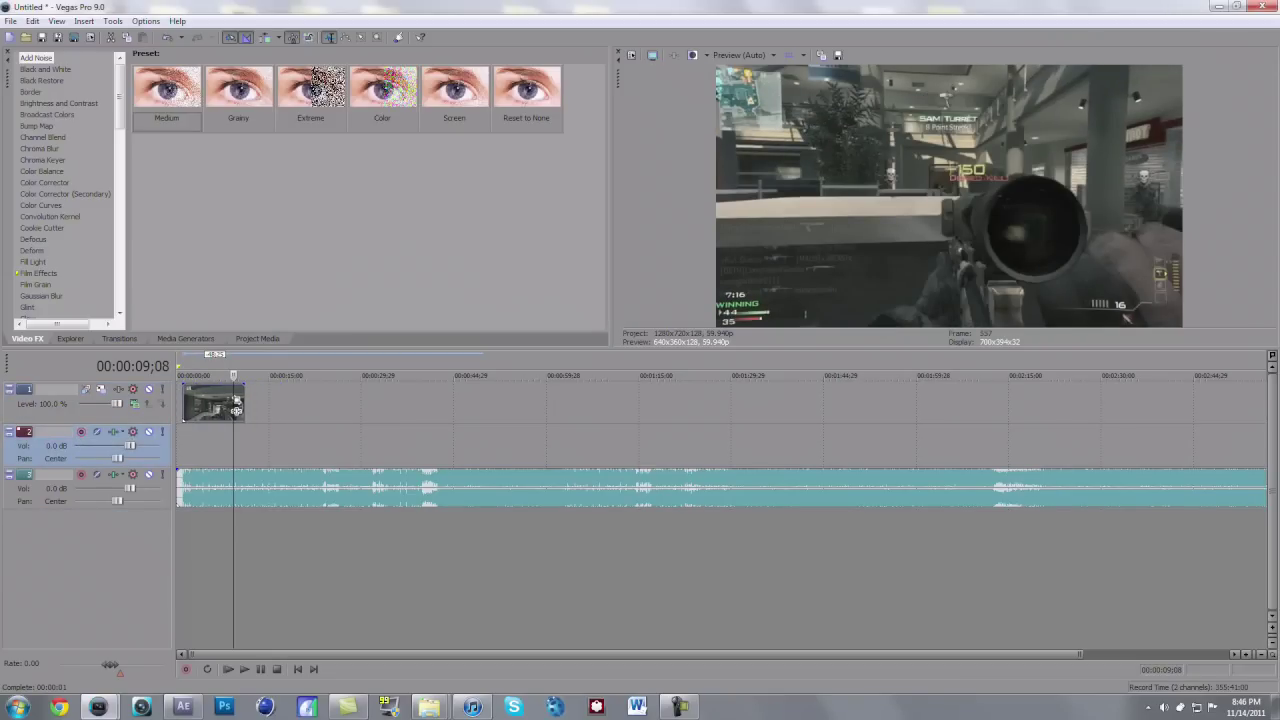
click(199, 445)
Trim off the rendered clip's opening and place it at about 0;00;01;00 so its shot meets the song's drop.
scroll(199, 445, up, 7)
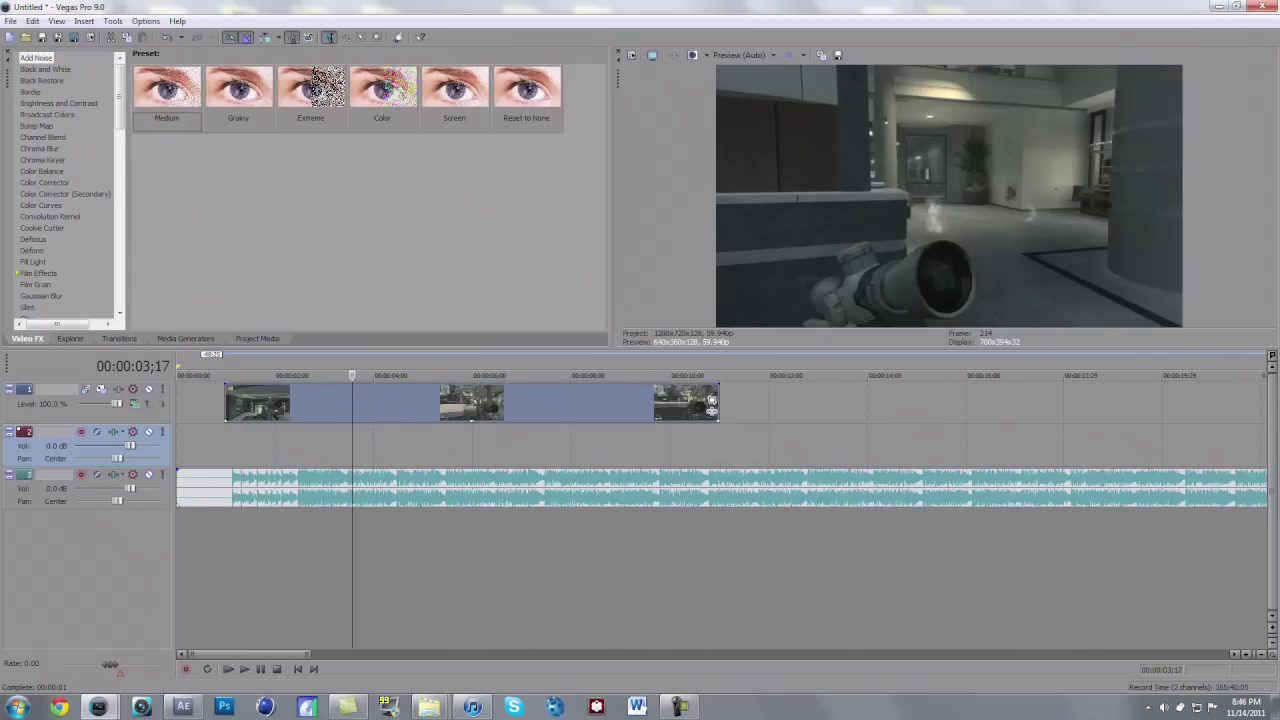
scroll(200, 445, up, 3)
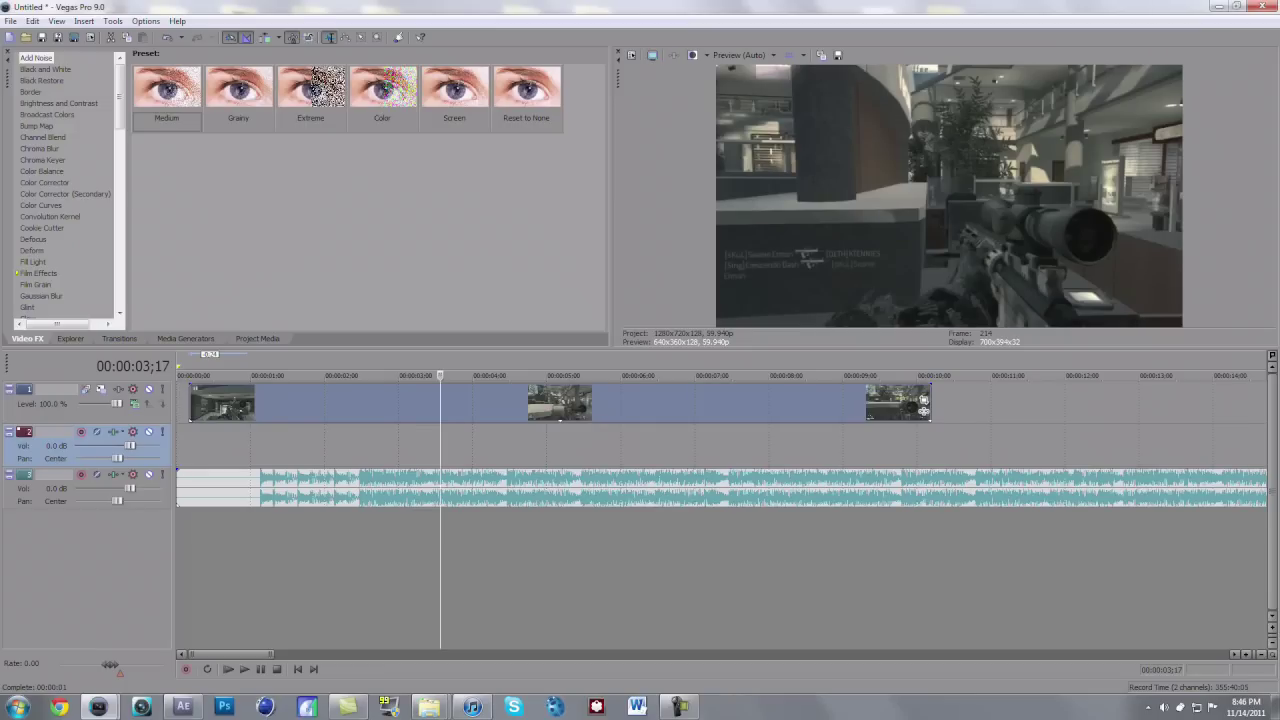
drag(191, 403, 290, 403)
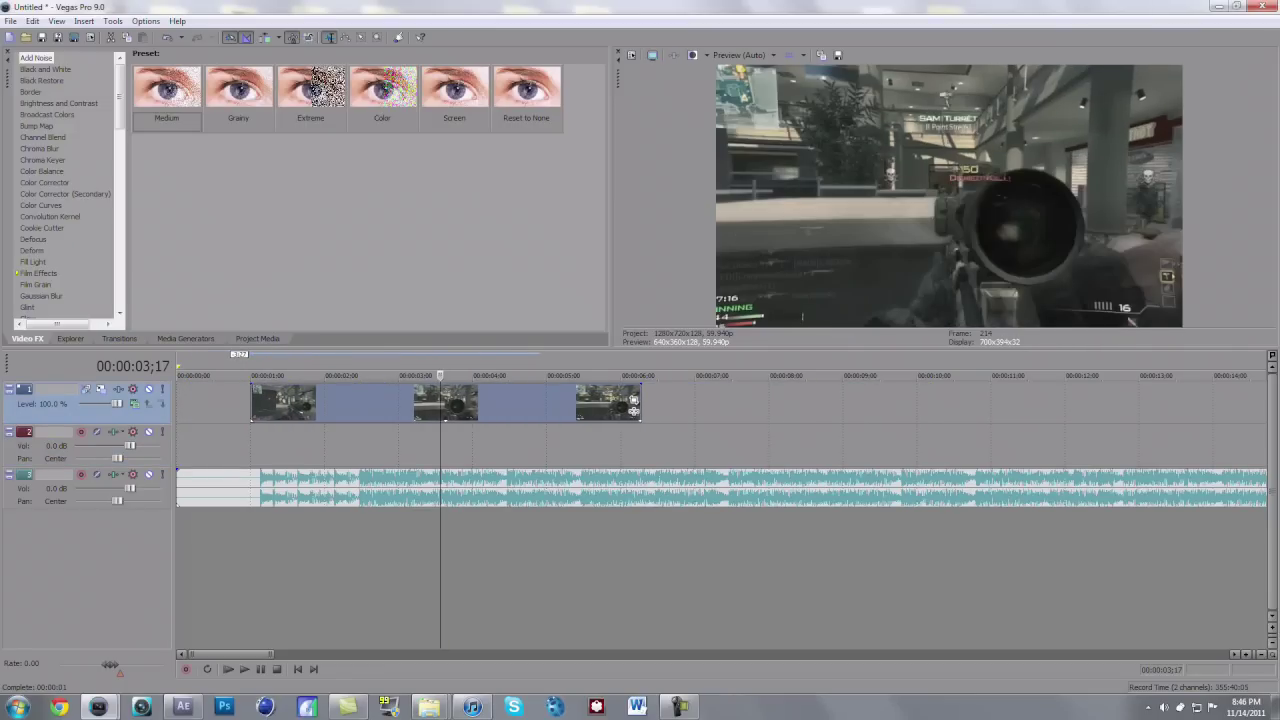
Play the lead-in to check the shot against the music and add a marker at 0;00;02;14, on the song's drop.
click(356, 403)
click(361, 403)
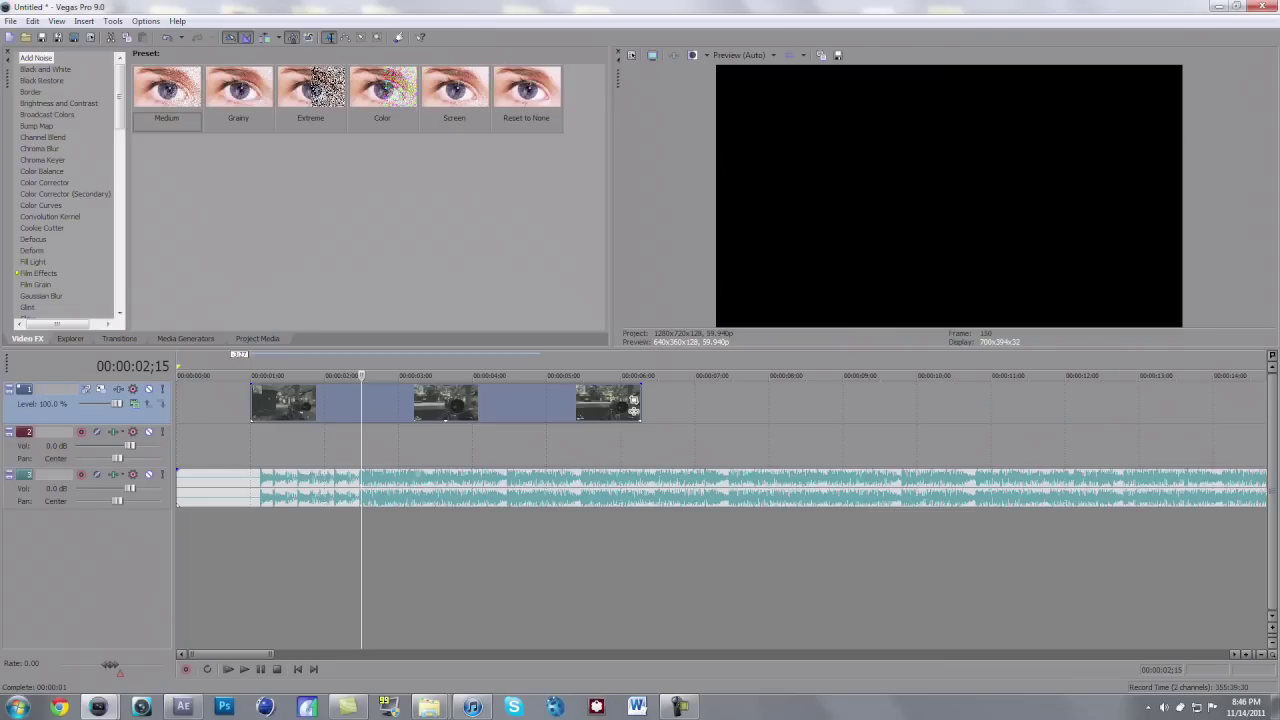
key(Left)
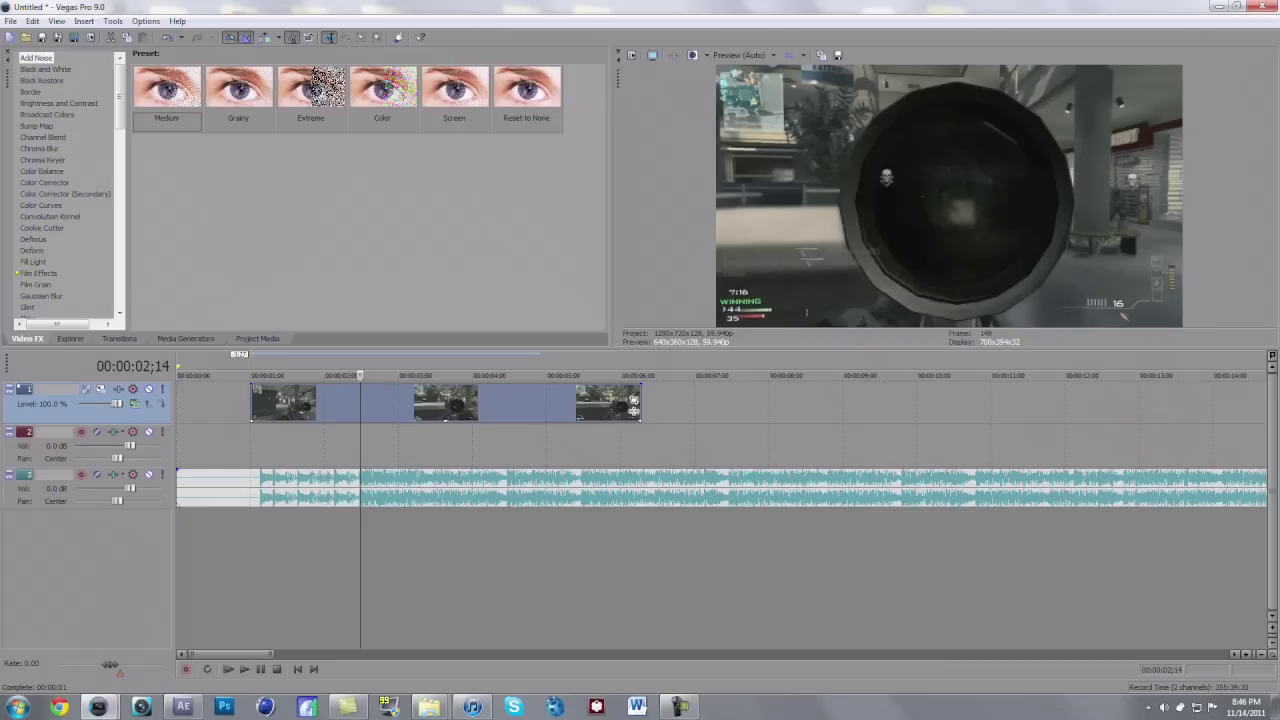
click(281, 403)
key(space)
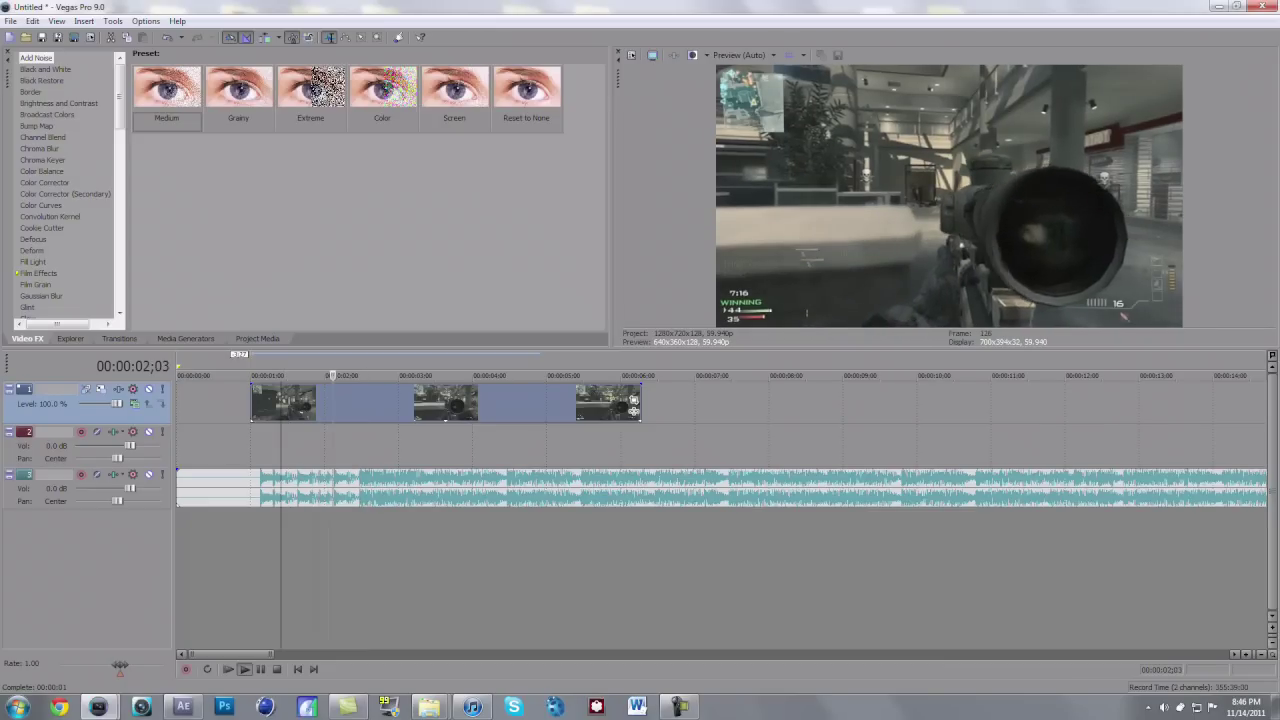
key(space)
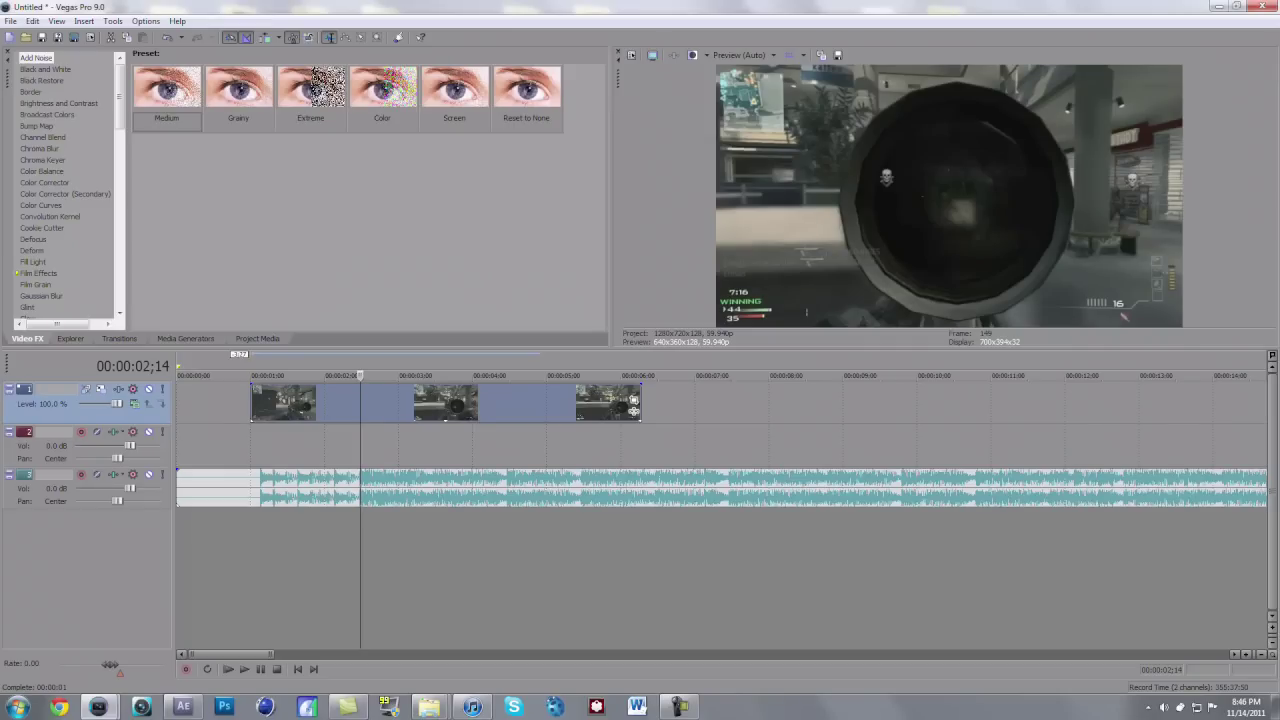
key(m)
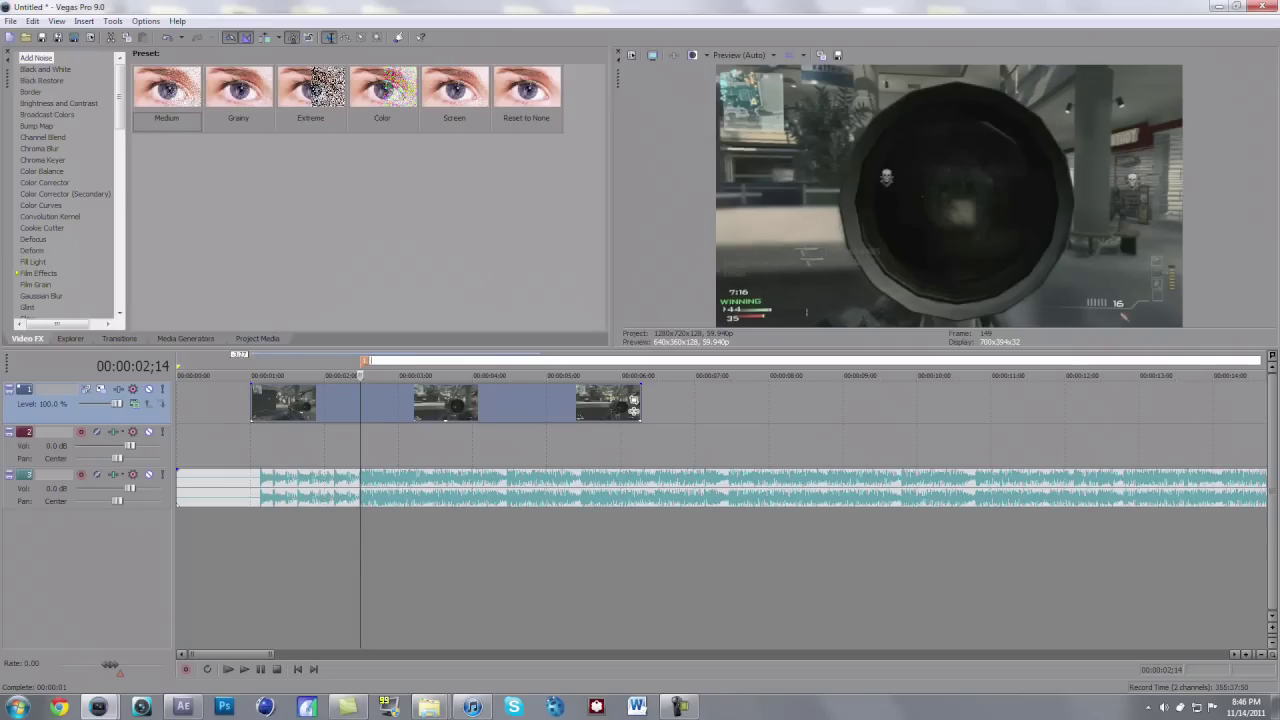
click(341, 403)
click(364, 361)
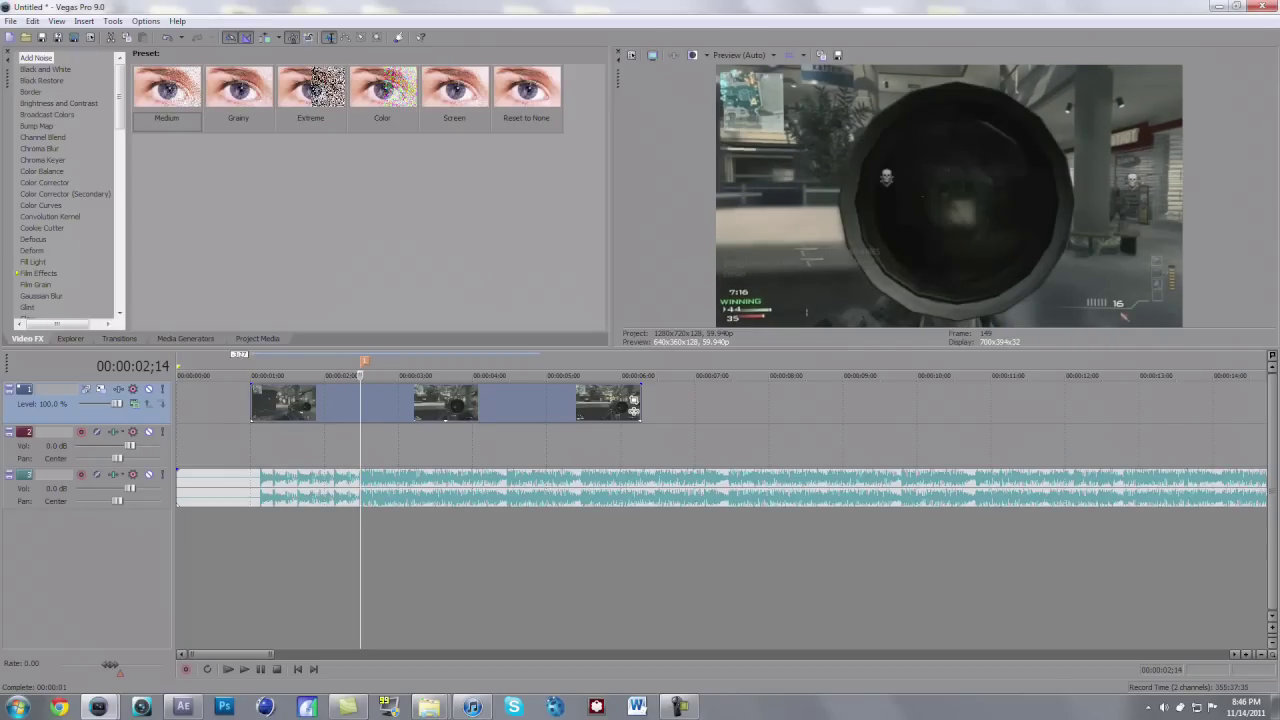
Nudge the clip slightly earlier so its black frame falls exactly on the marker, and play from there.
scroll(720, 445, up, 2)
key(KP_1)
key(KP_3)
key(KP_1)
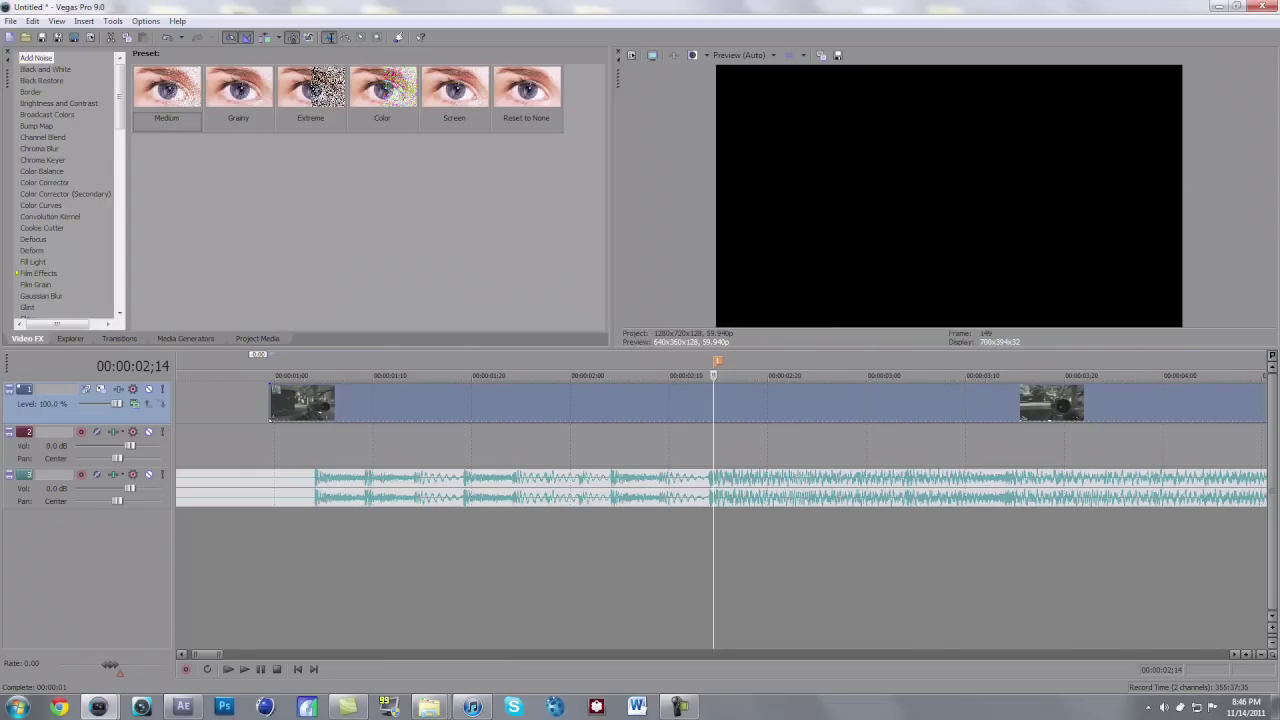
key(space)
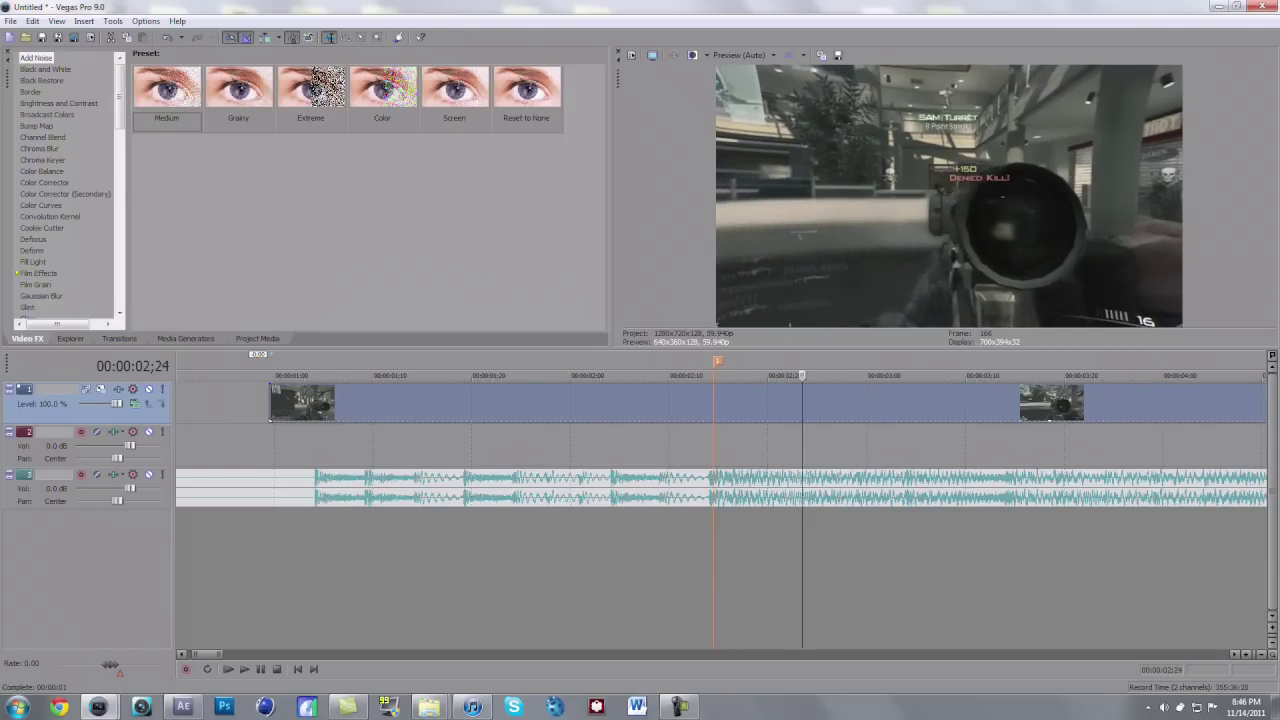
key(Return)
scroll(722, 510, down, 2)
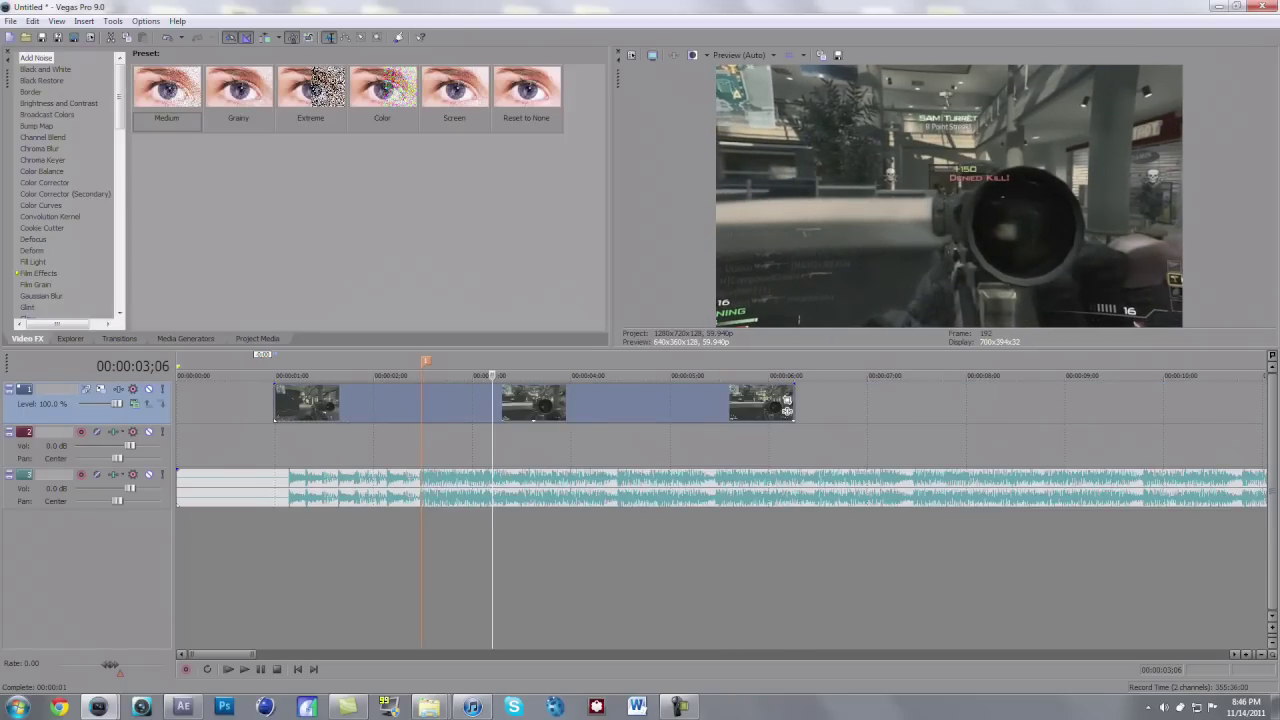
Try extending the clip's beginning back to about half a second into the timeline and play the lead-in.
drag(275, 403, 233, 402)
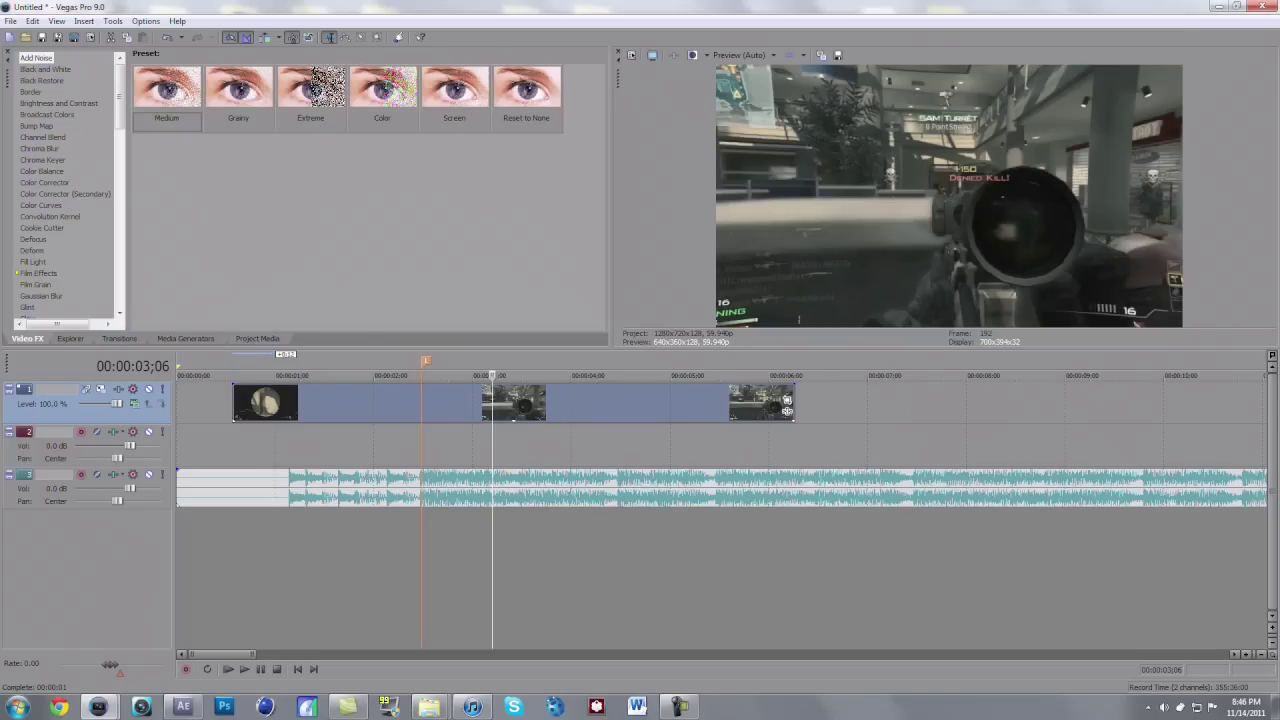
click(224, 402)
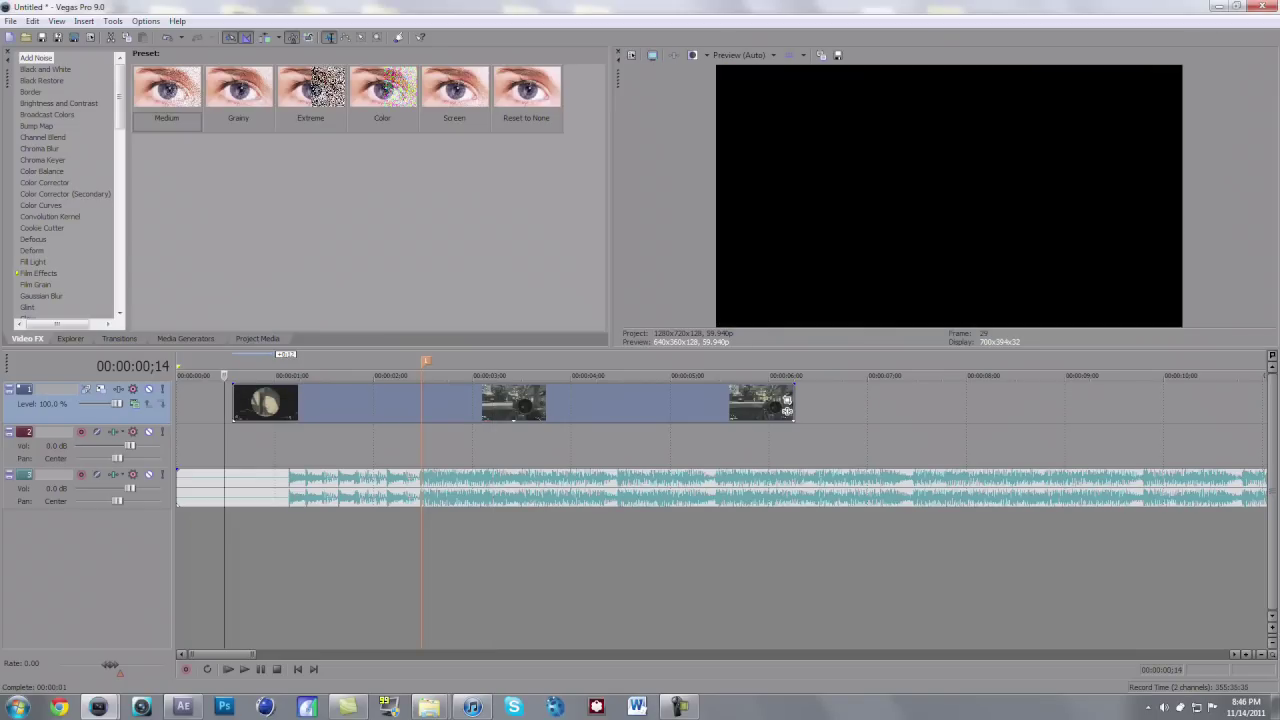
key(space)
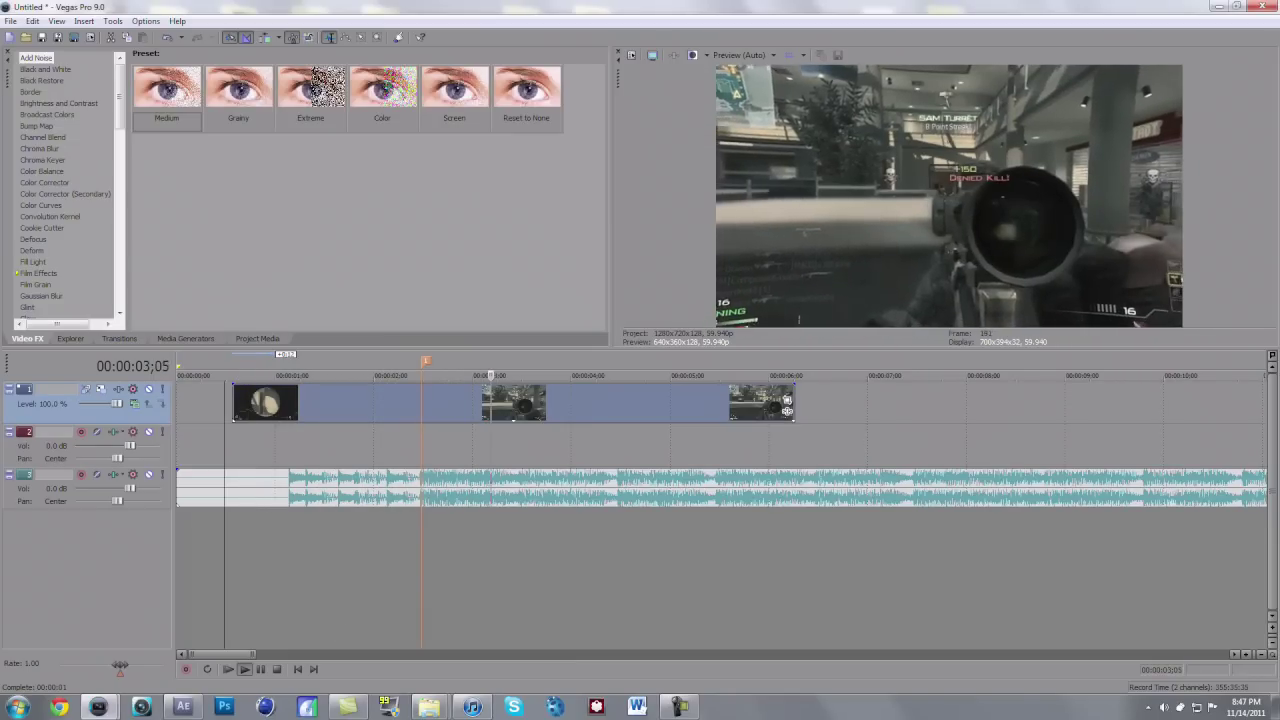
key(space)
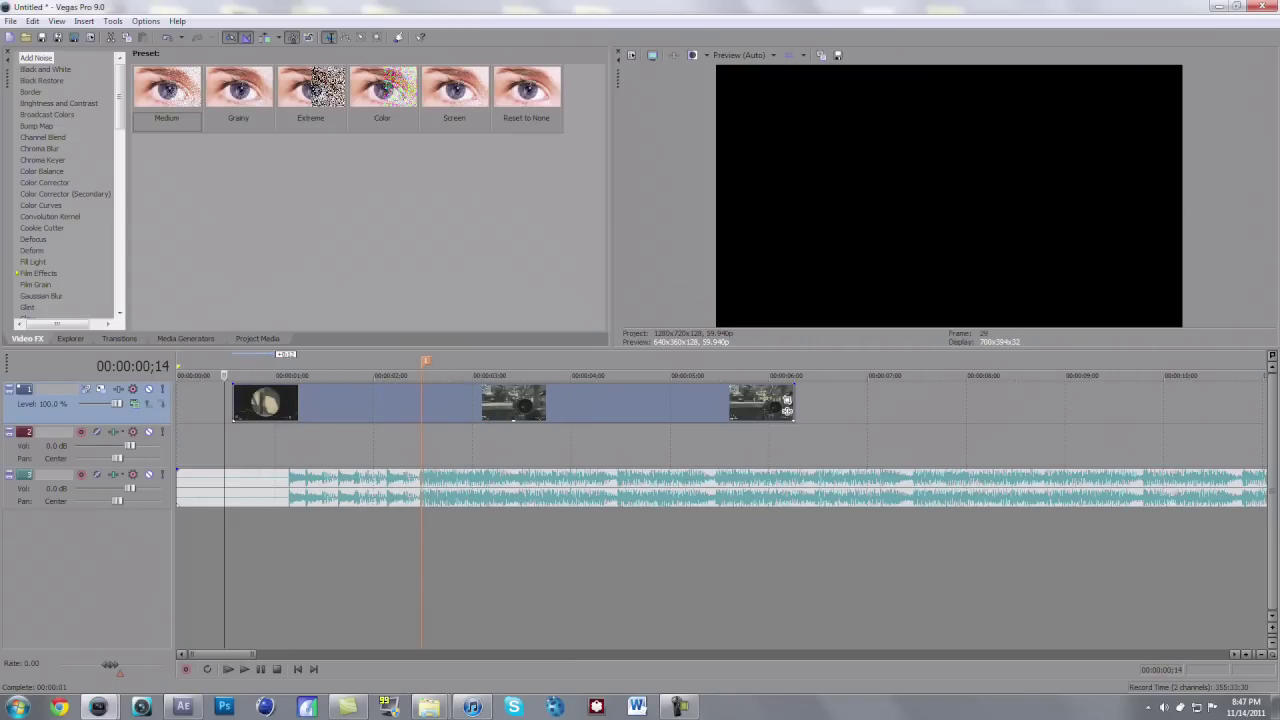
Trim the clip's beginning to about 0;00;01;02 and split the clip at the marker at 0;00;02;14.
drag(234, 403, 282, 405)
click(425, 361)
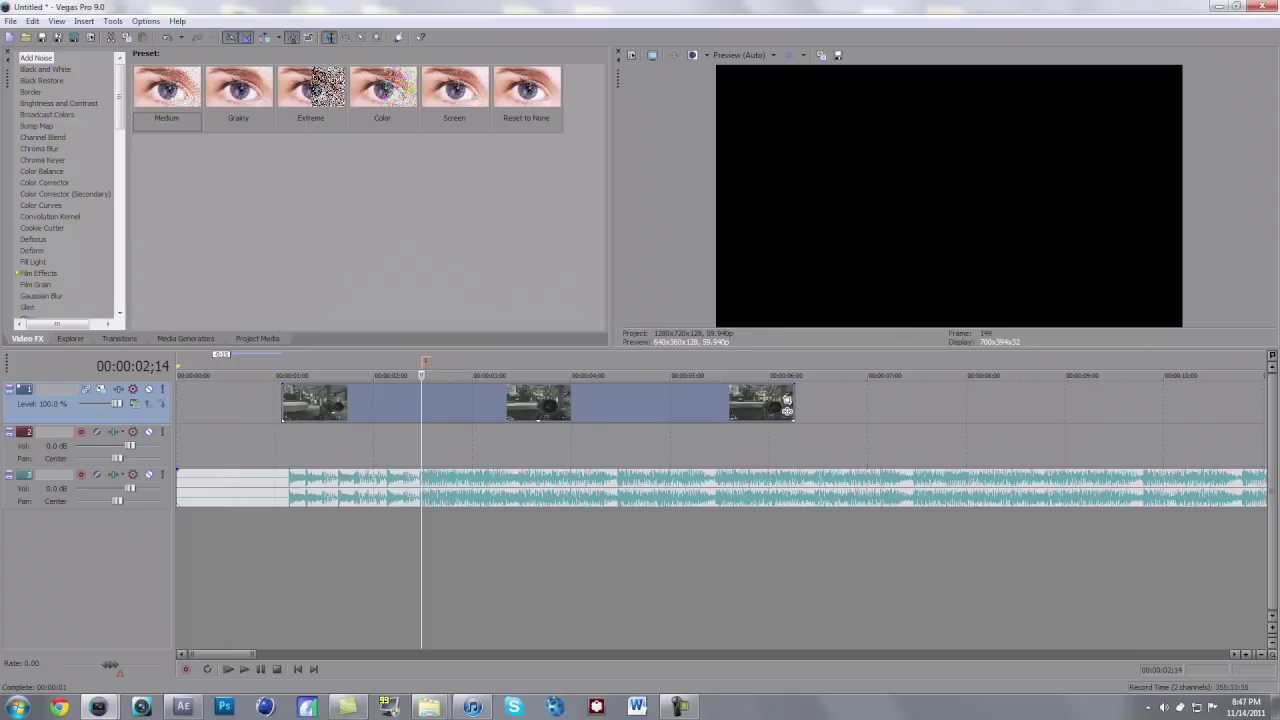
key(s)
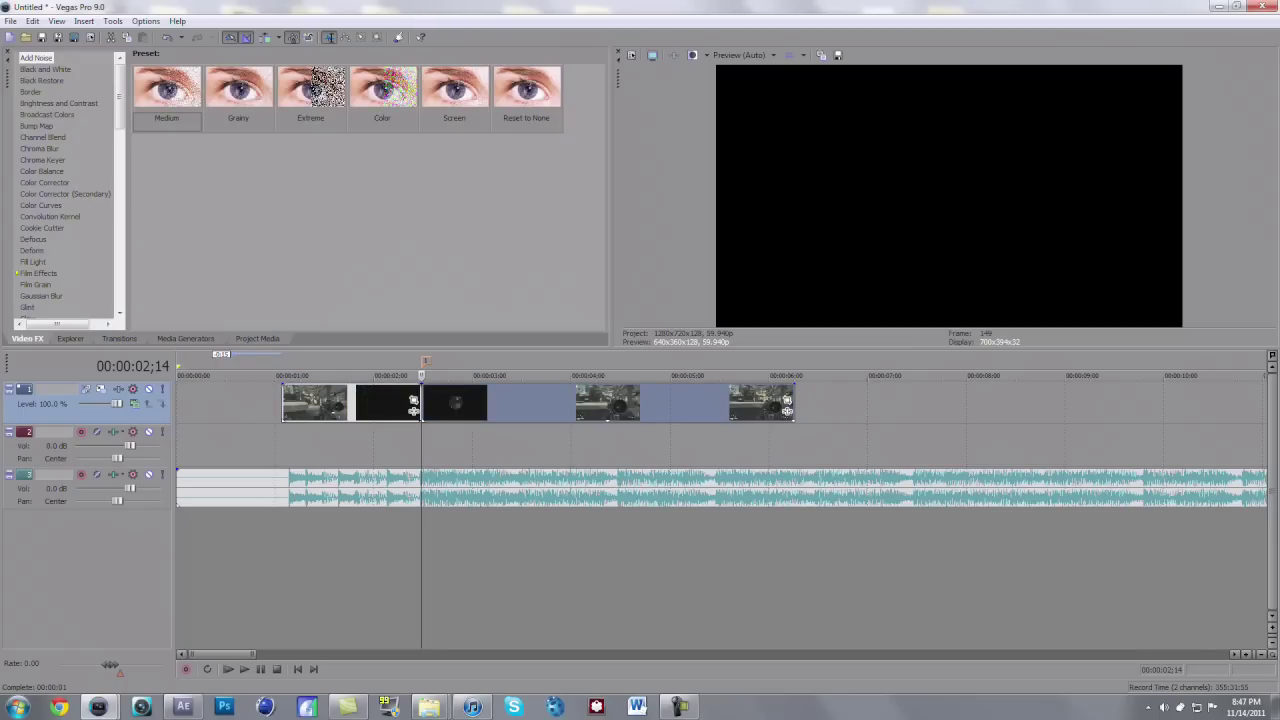
Time-stretch the first segment so it starts at 0;00;00;08, slowing the lead-in while its end stays on the marker.
click(284, 403)
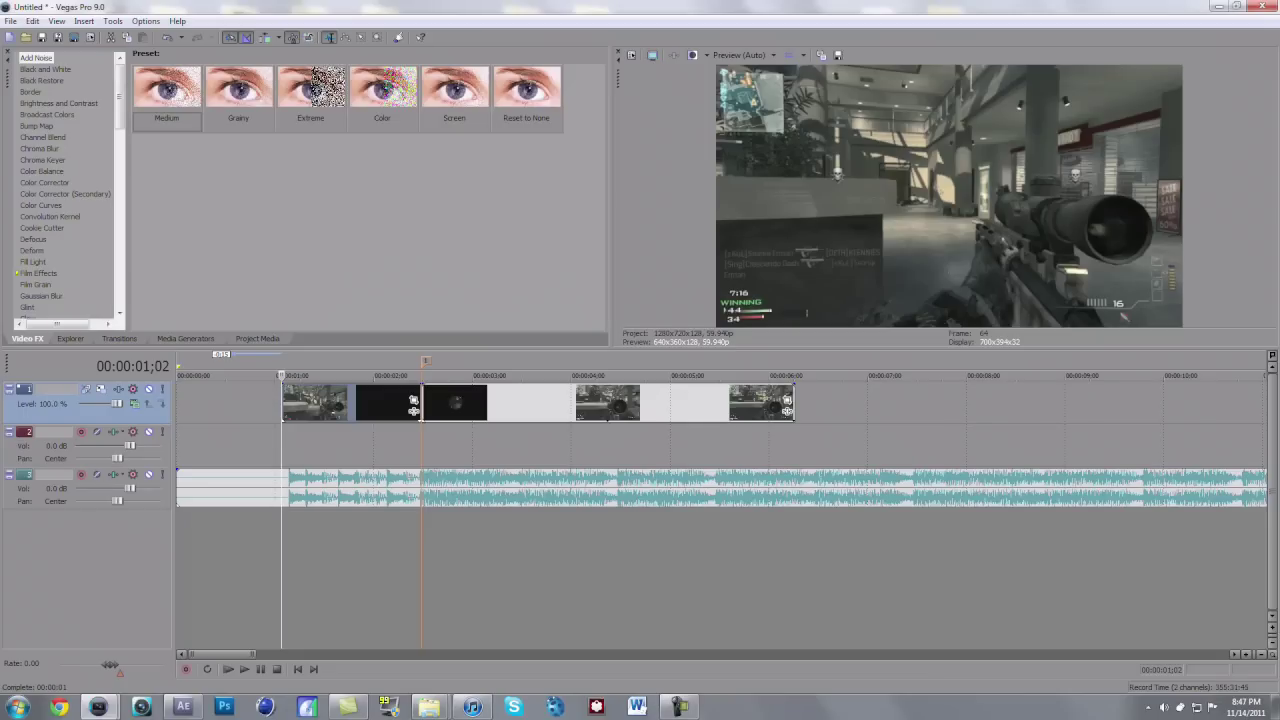
drag(283, 403, 205, 403)
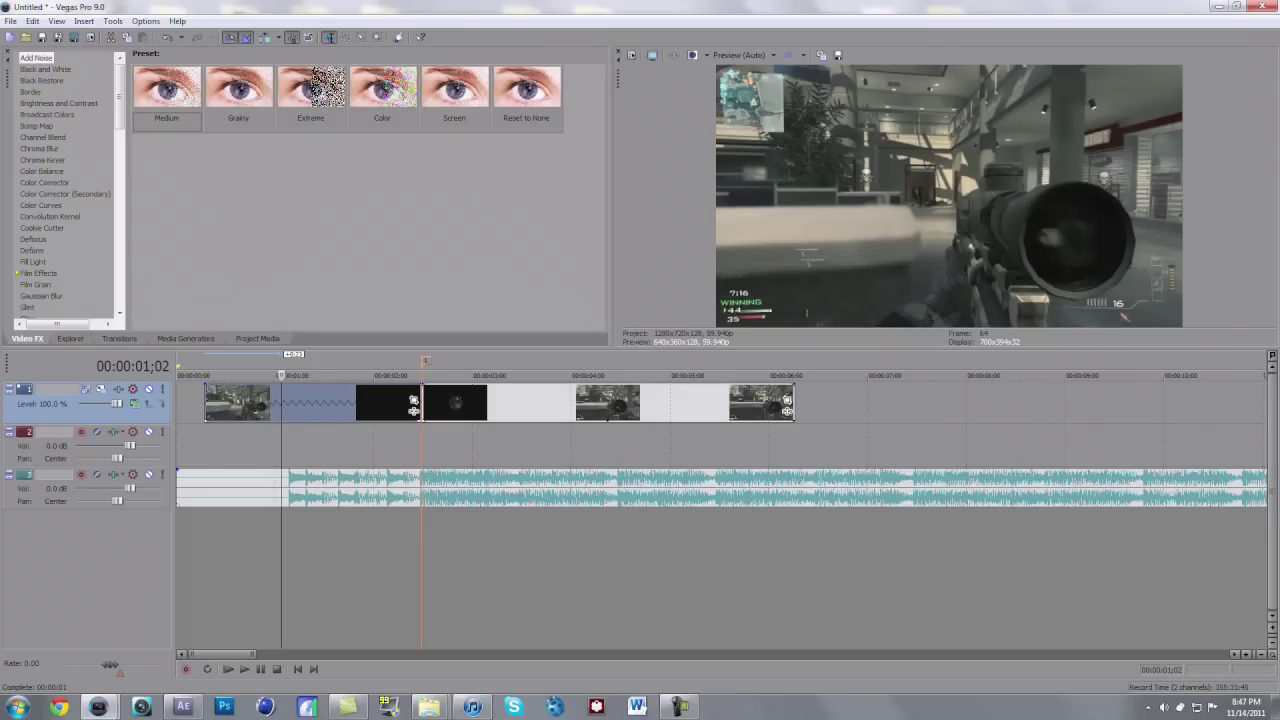
click(205, 403)
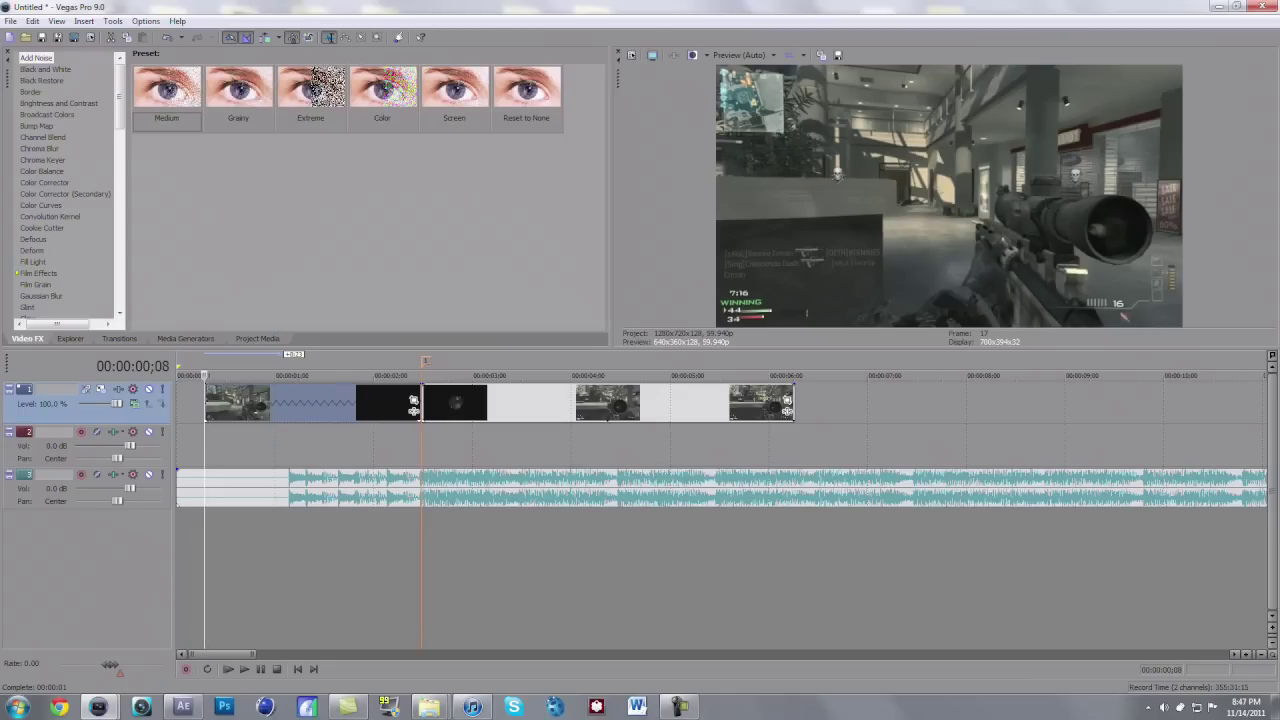
Add a fade-in to the first segment, lasting until the song's first beat at about 0;00;01;02, and play the result.
drag(205, 386, 284, 386)
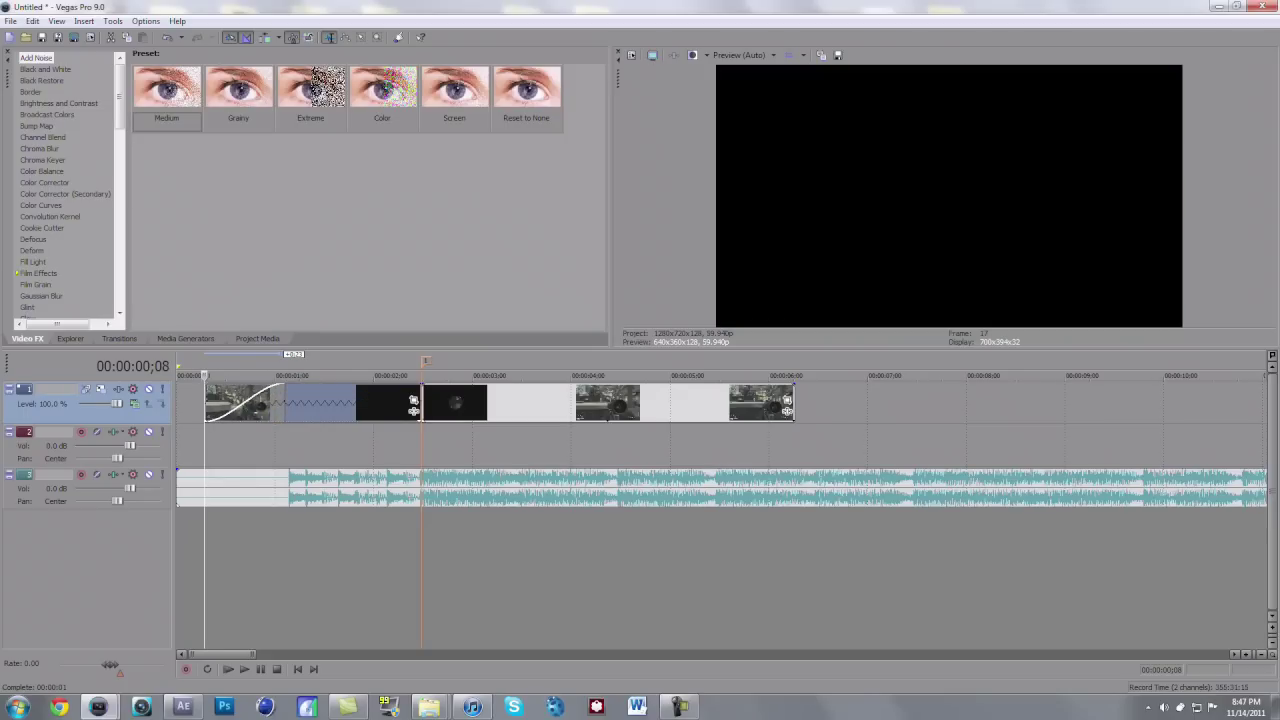
key(space)
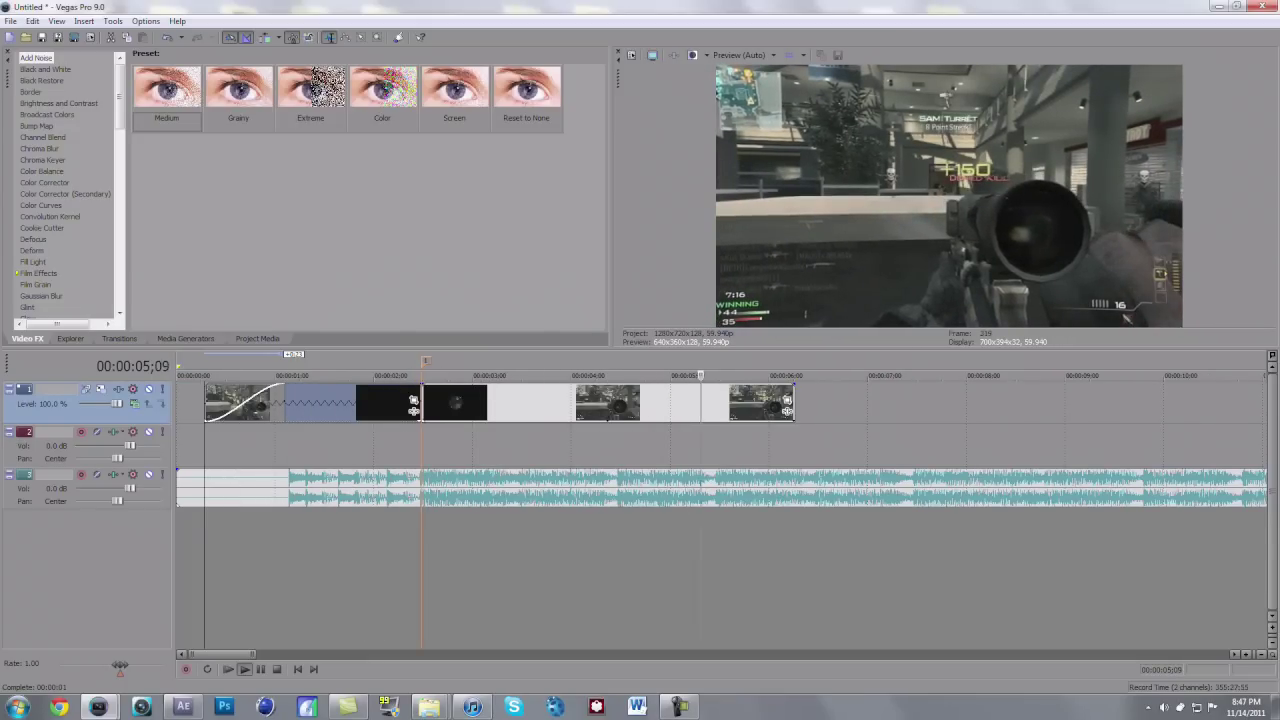
Stop playback, go to the song's first beat at 0;00;01;04, and apply Brightness and Contrast with the Reset to None preset to the first segment.
key(space)
click(288, 403)
scroll(288, 403, up, 2)
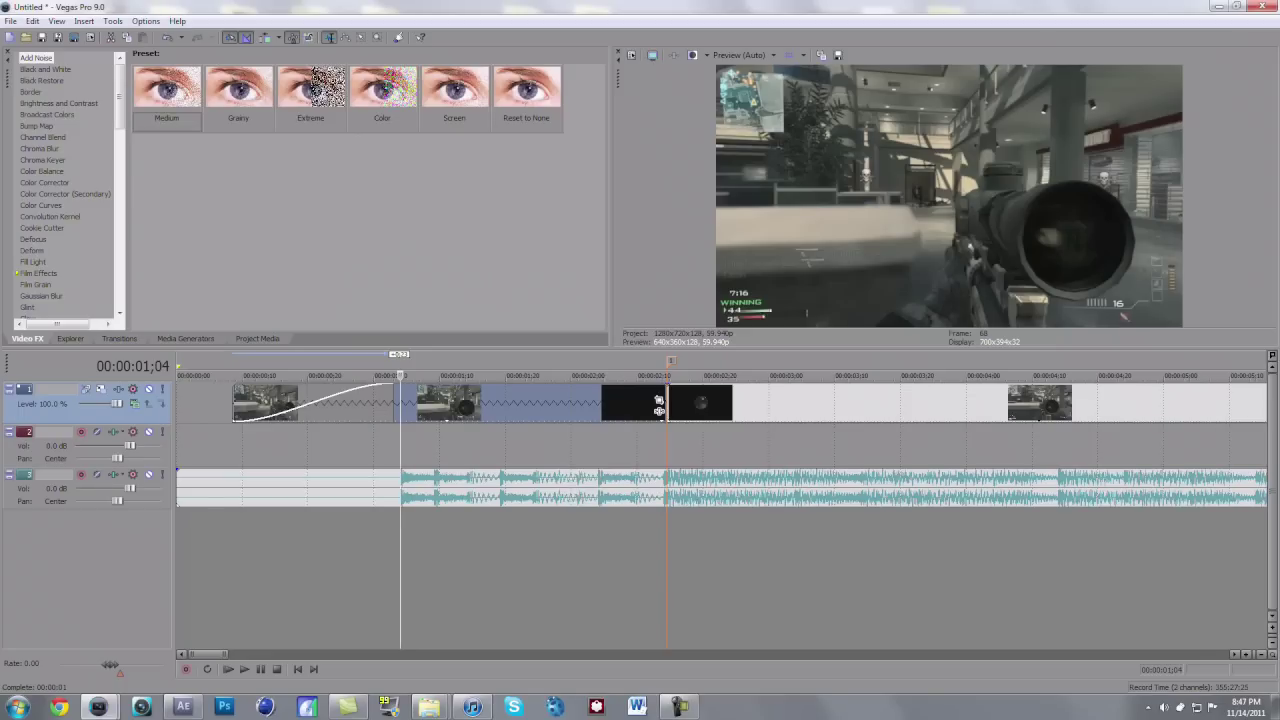
click(59, 103)
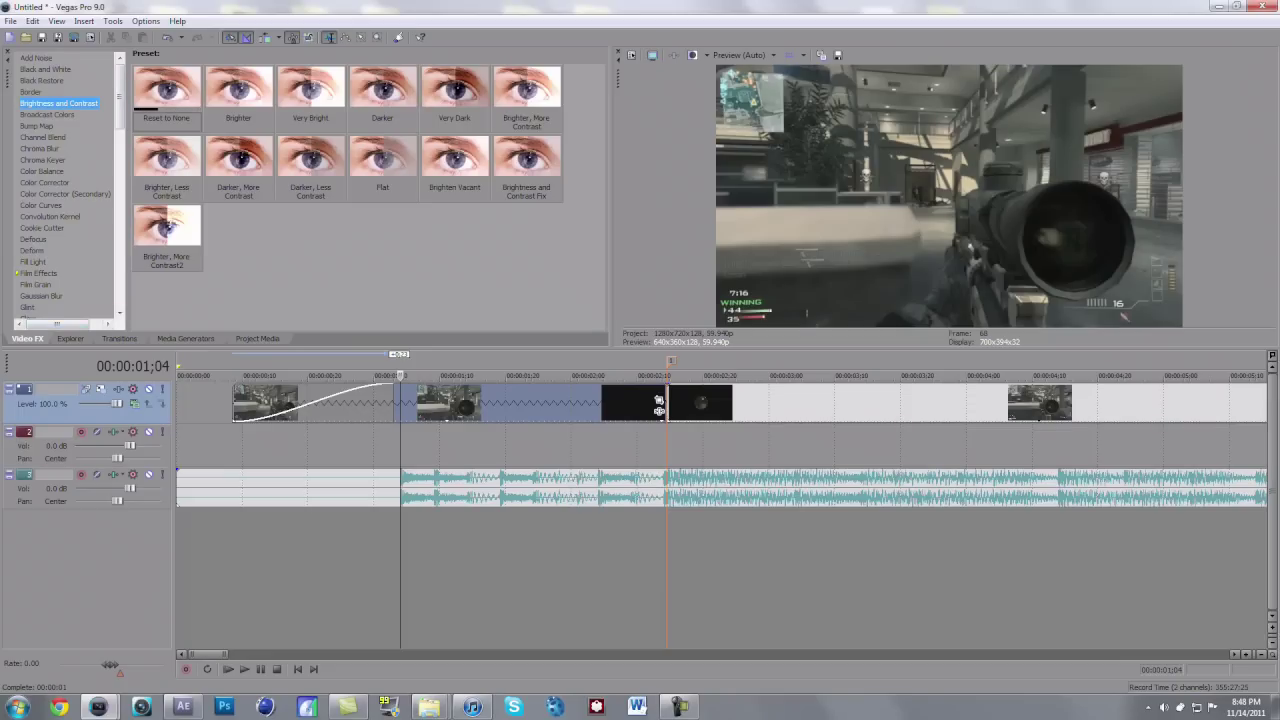
click(167, 92)
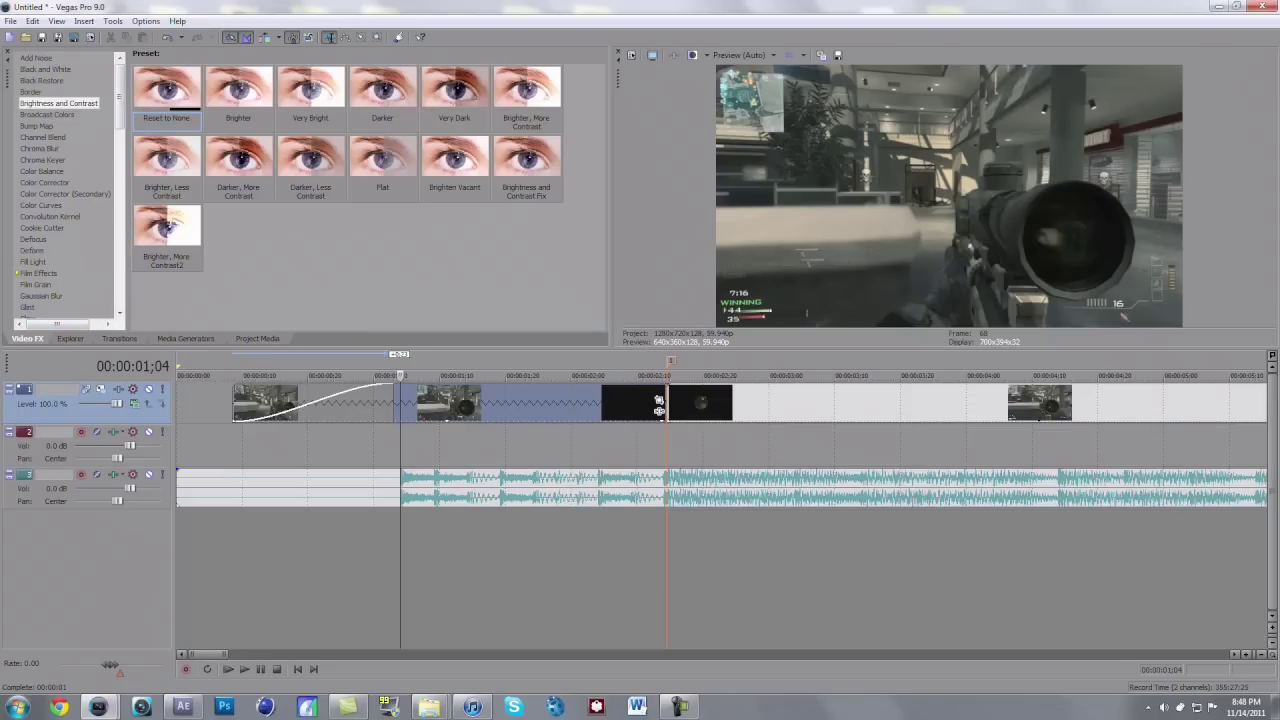
drag(659, 405, 659, 408)
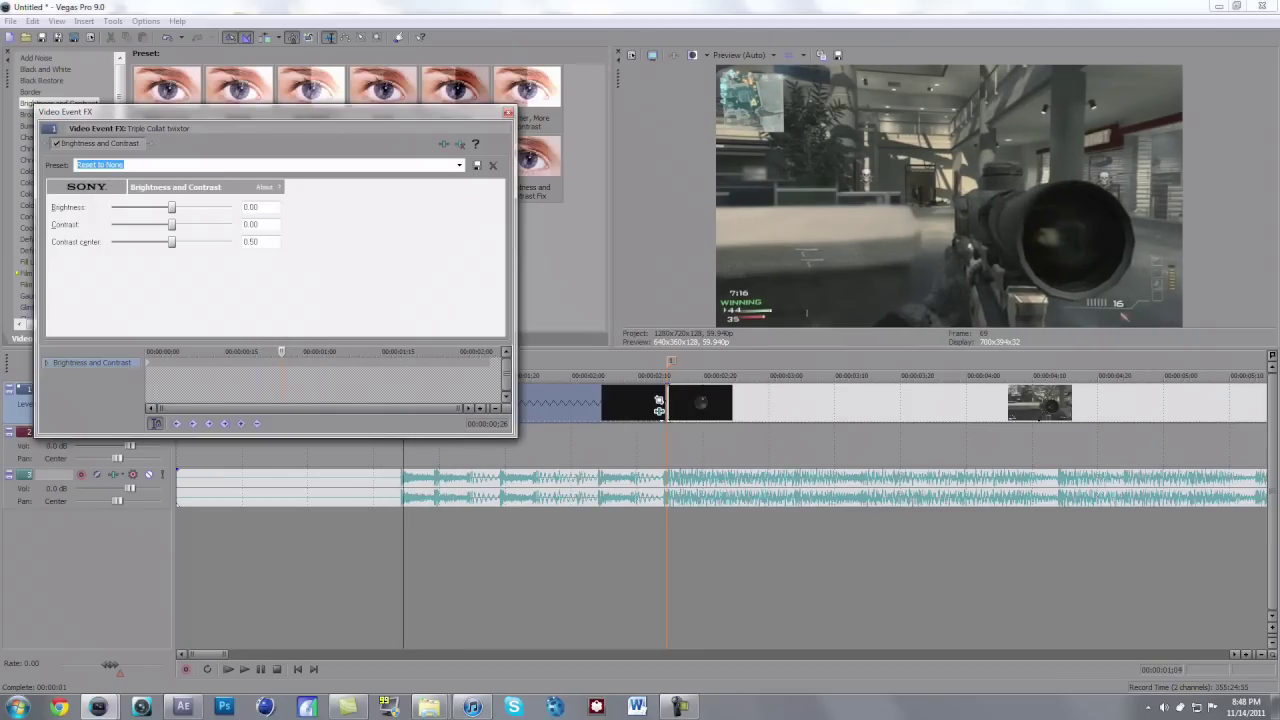
Add a Brighter, More Contrast2 keyframe to the Brightness and Contrast effect on the song's first beat, 0;00;01;04.
scroll(659, 405, up, 4)
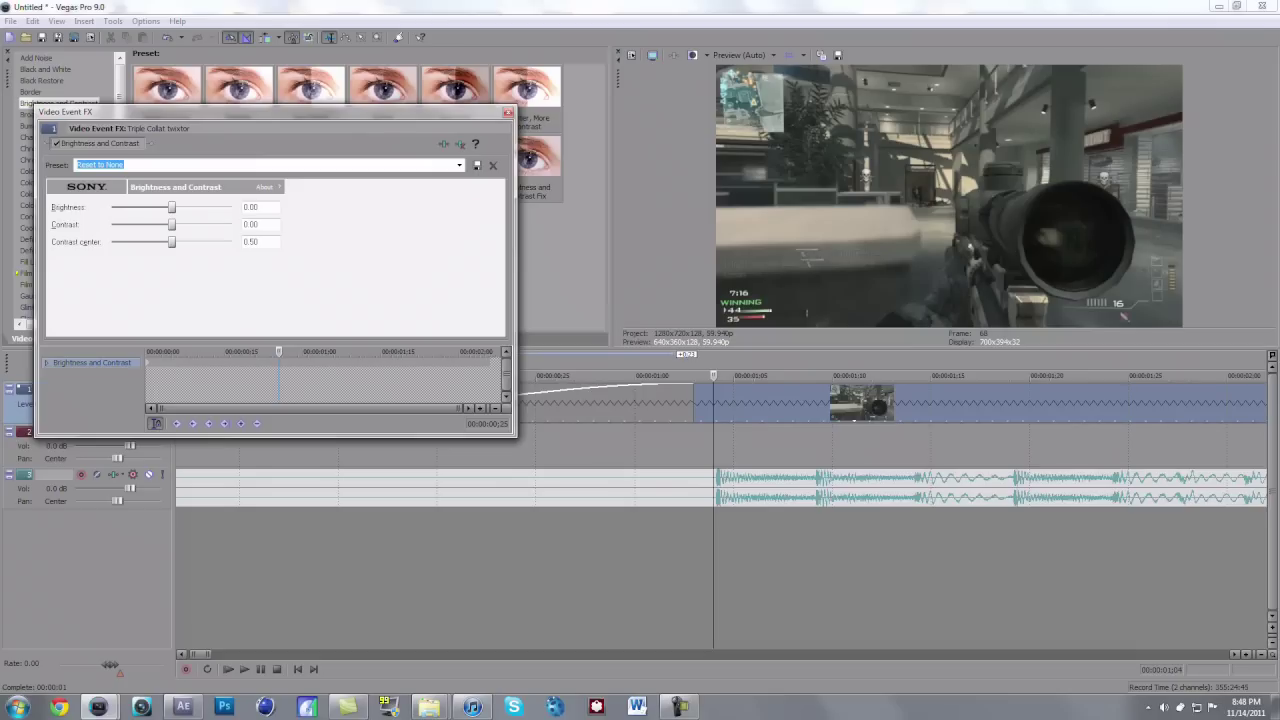
scroll(659, 405, up, 3)
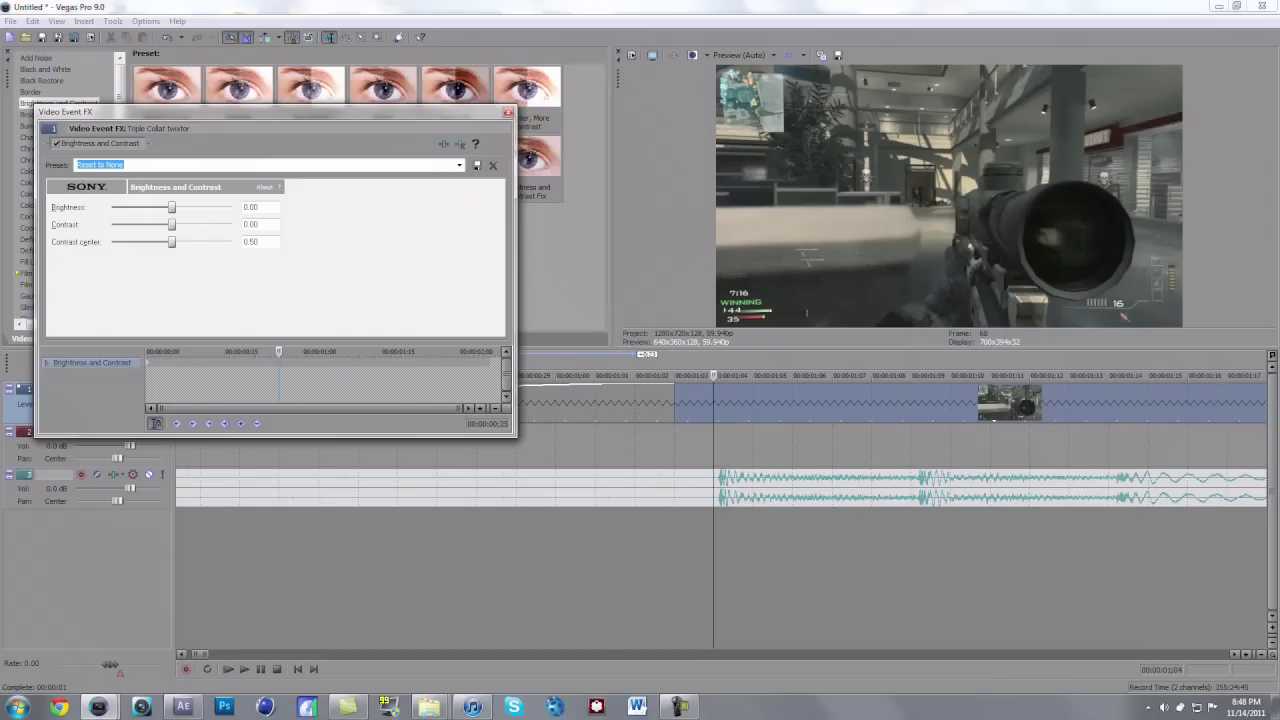
scroll(325, 380, up, 5)
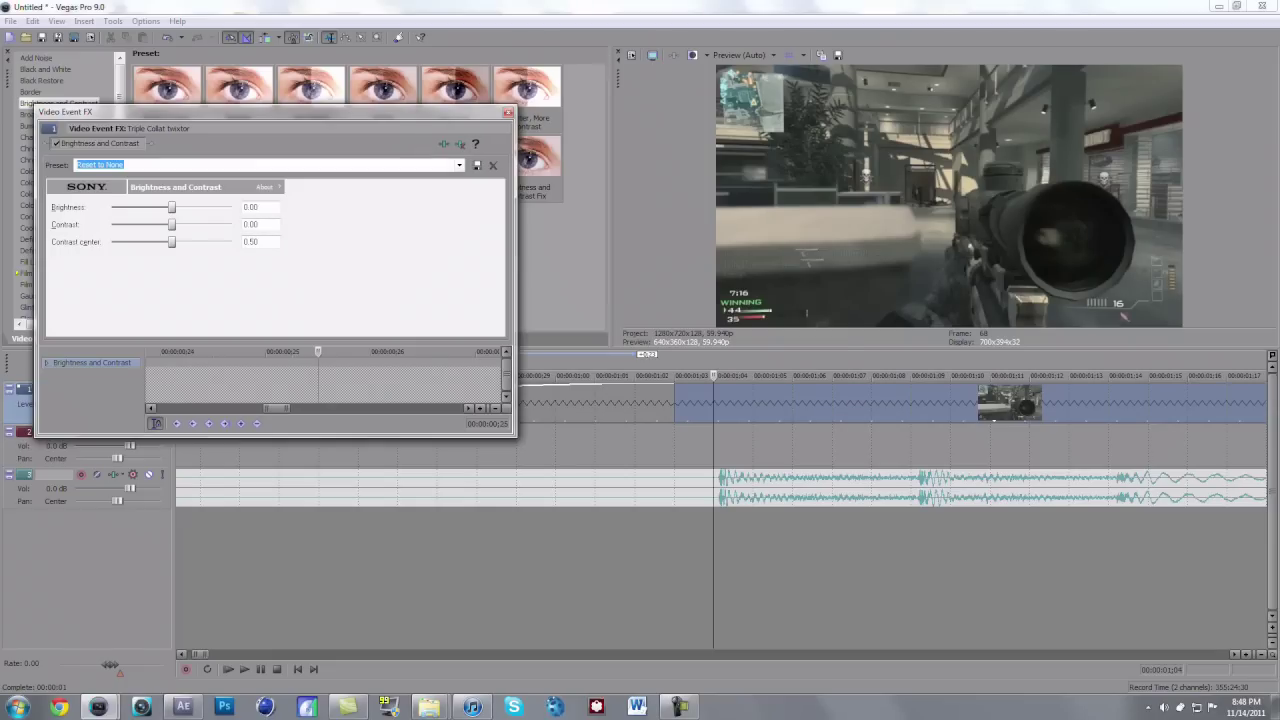
click(459, 165)
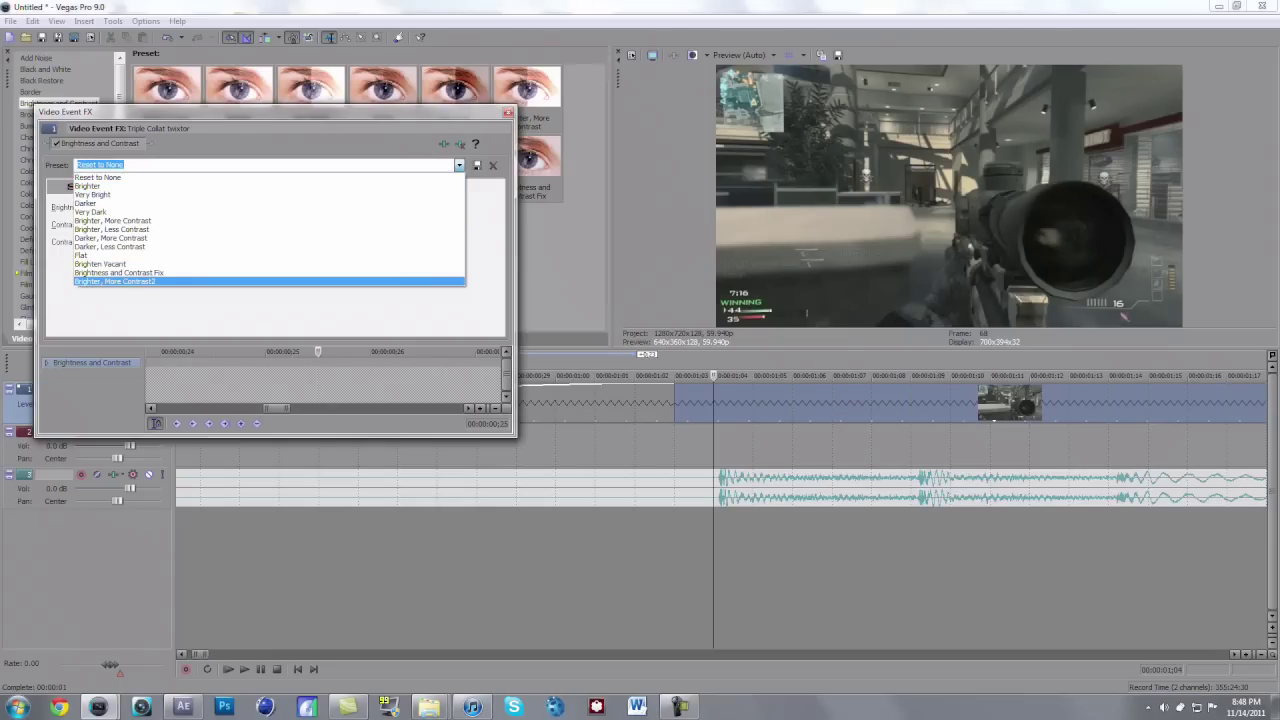
key(Return)
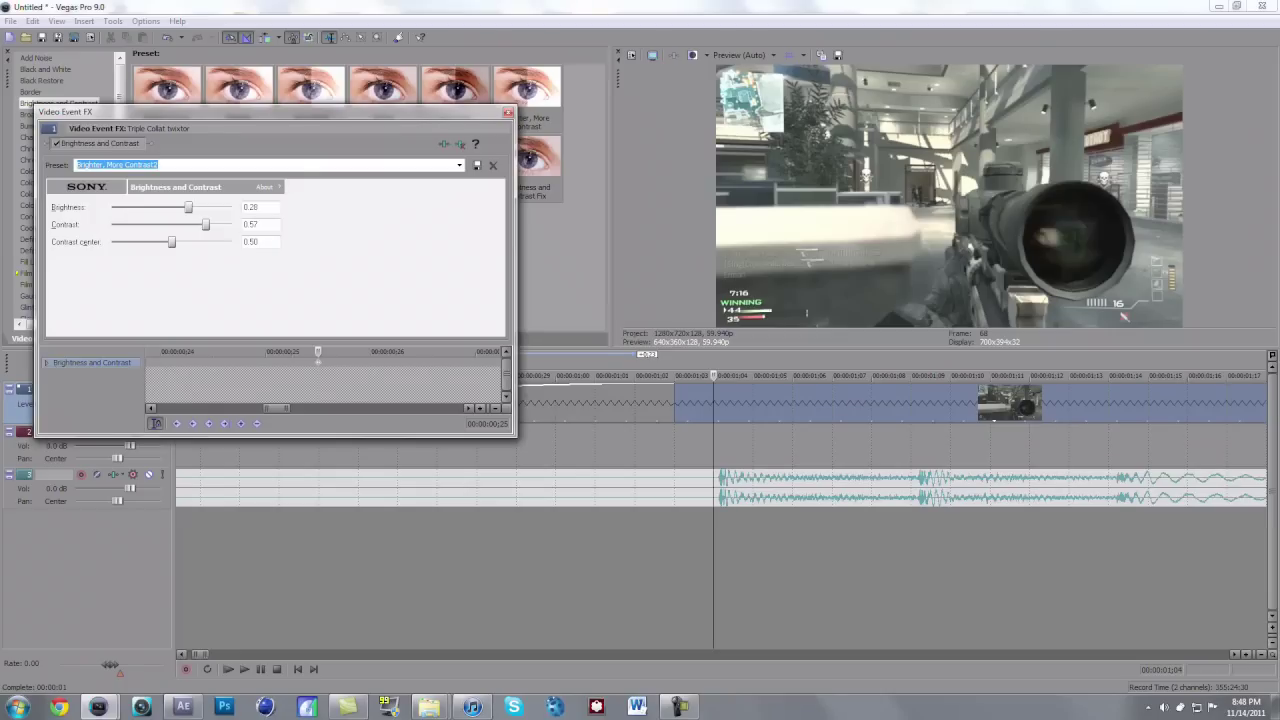
Add a Reset to None keyframe one frame before the first beat, at 0;00;01;03.
click(318, 362)
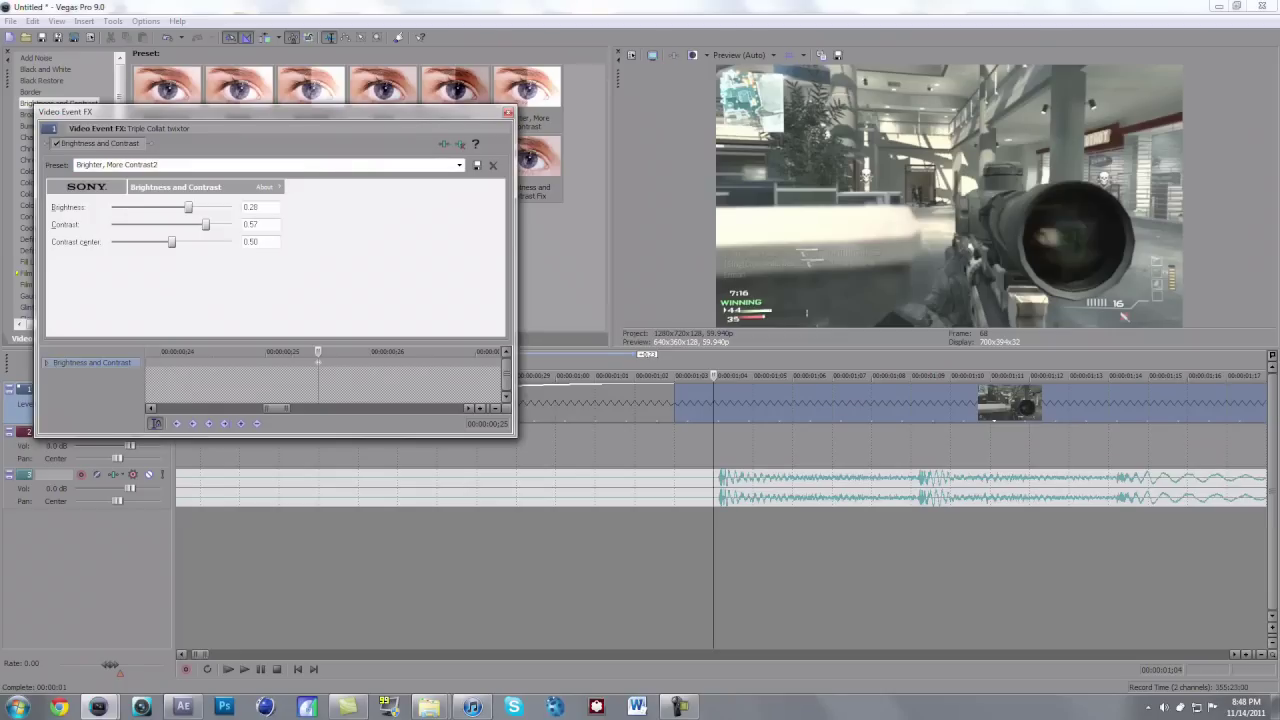
key(Left)
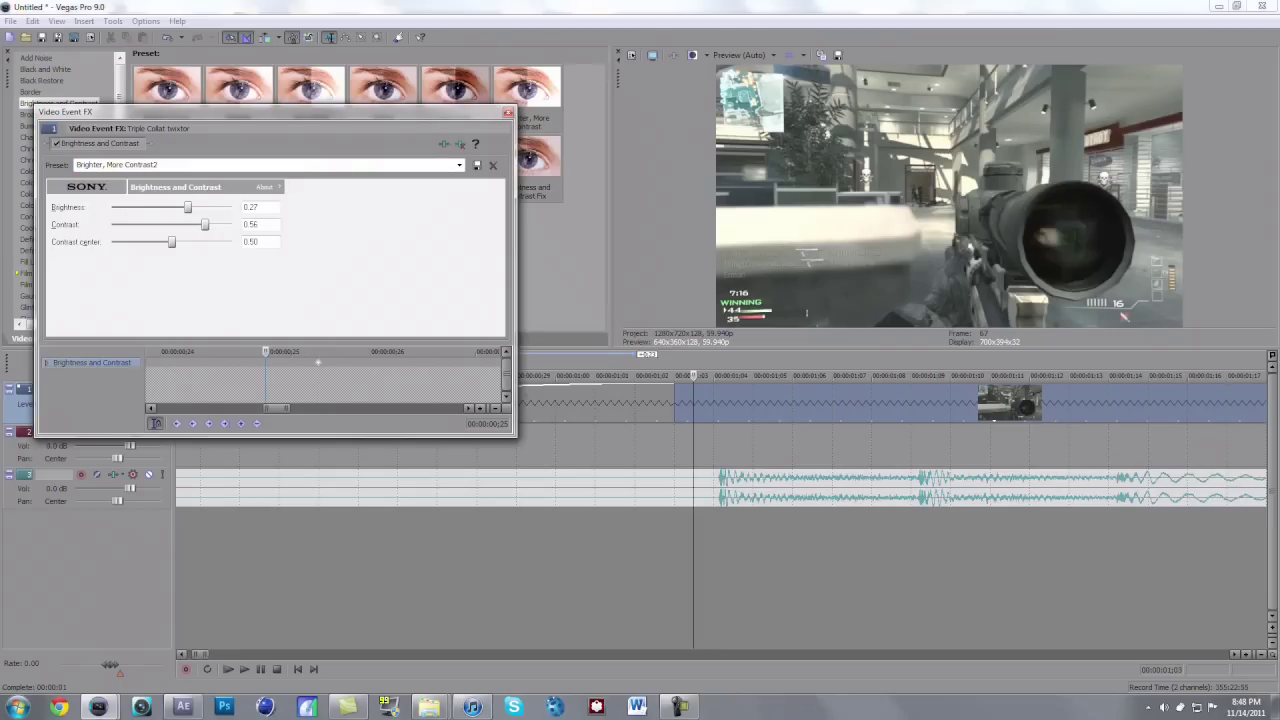
scroll(320, 362, down, 2)
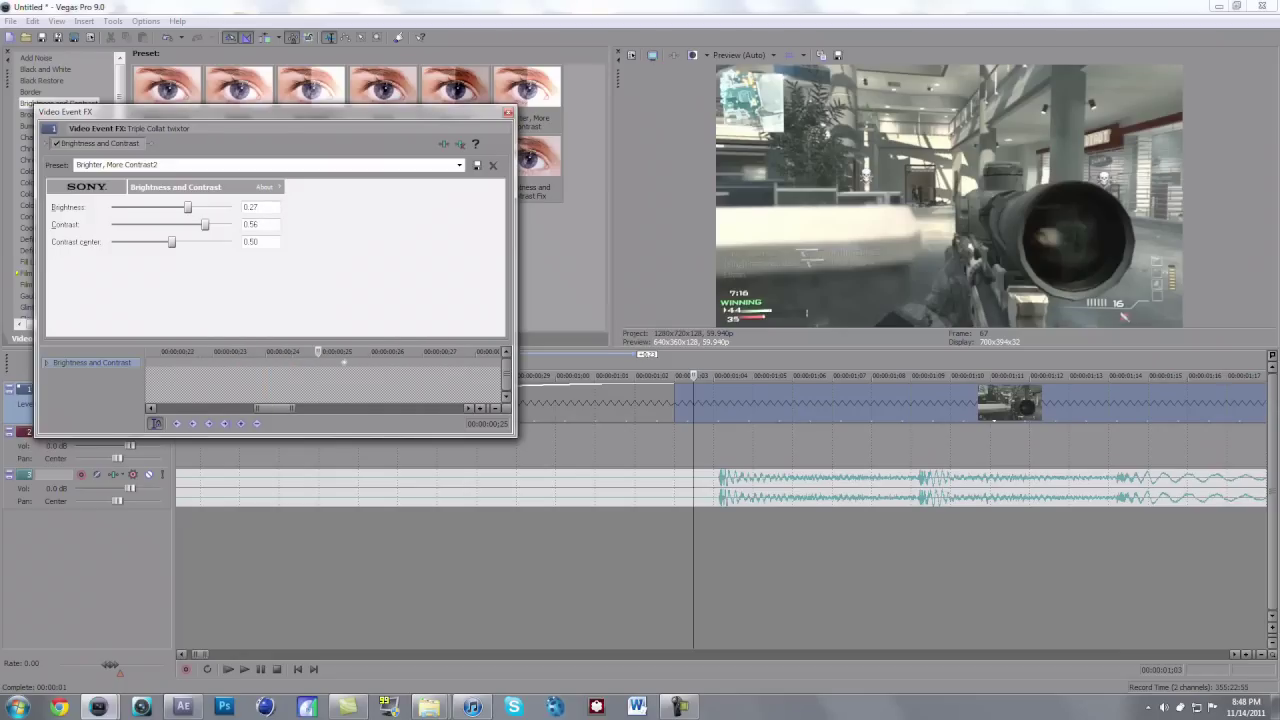
click(459, 165)
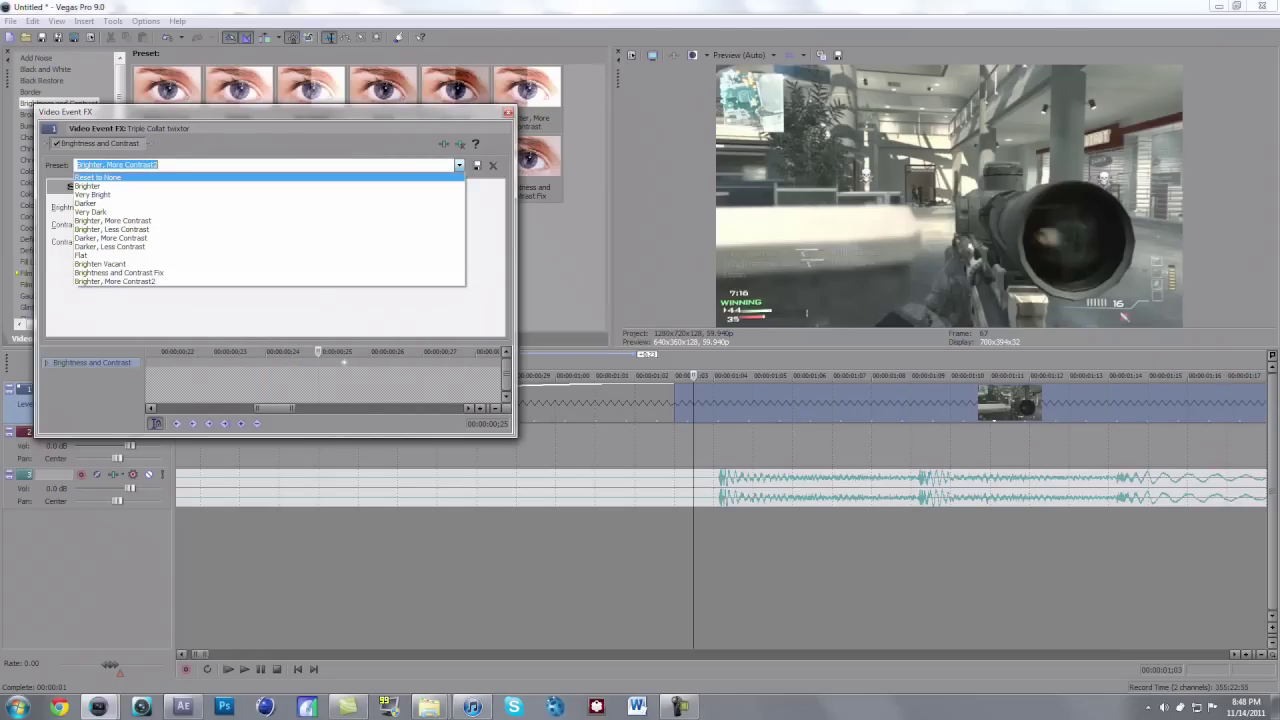
click(440, 176)
Step back and forth through the frames around the first beat to check the brightness flash.
key(Left)
key(Left)
key(Right)
key(Right)
key(Right)
key(Right)
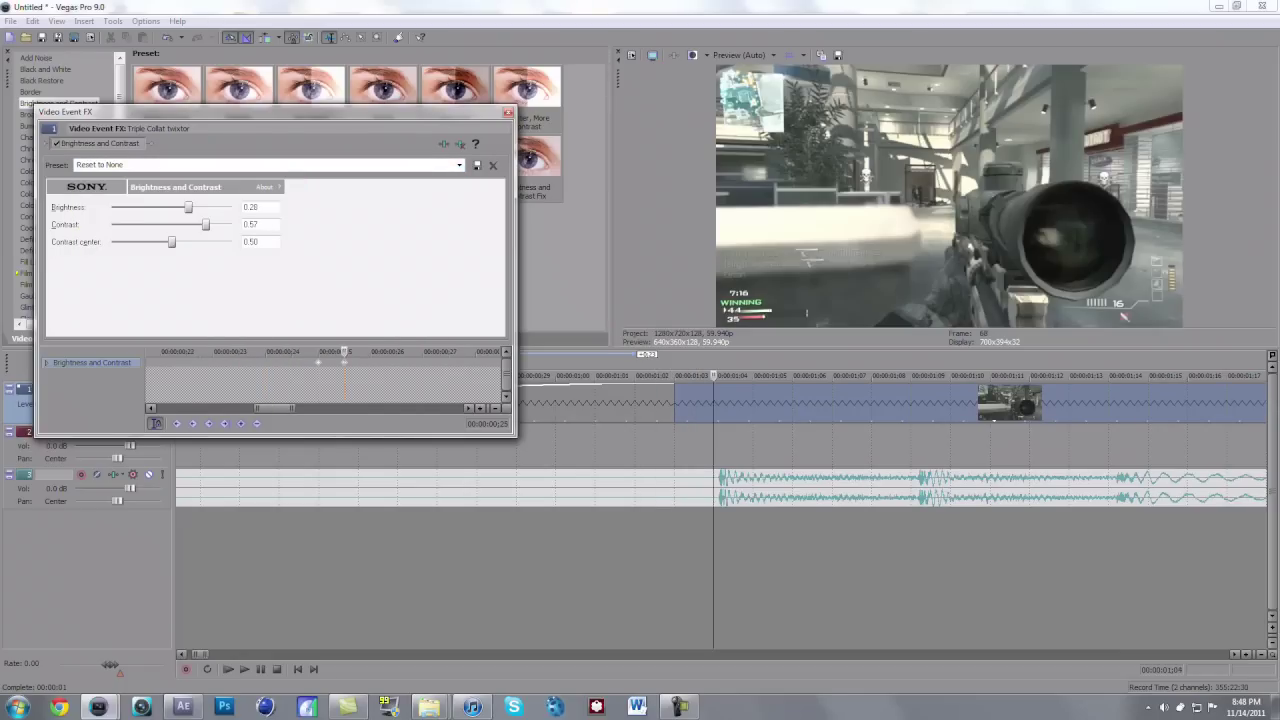
key(Left)
key(Left)
key(Left)
key(Left)
key(Left)
key(Right)
key(Right)
key(Right)
key(Right)
key(Right)
drag(274, 408, 286, 408)
key(Left)
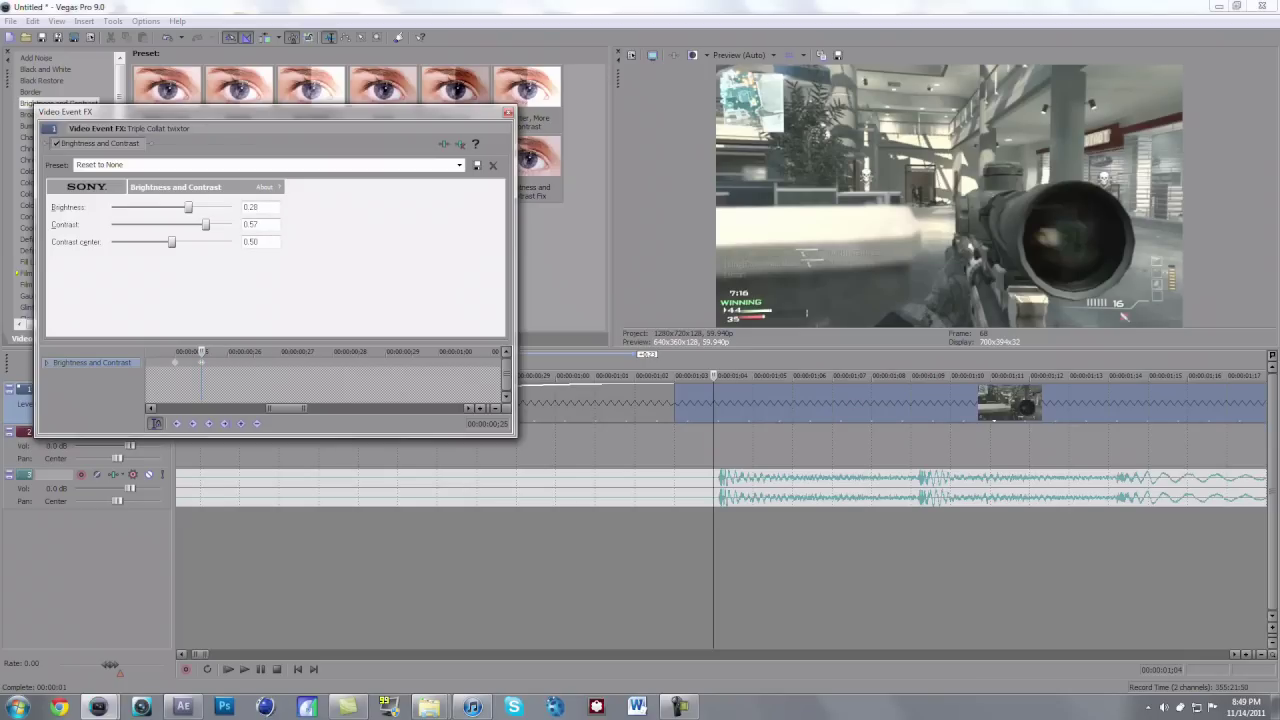
Try out mjhfjhfhjgf as a custom preset name, and reselect the Brighter, More Contrast2 preset on the first beat's keyframe.
click(100, 165)
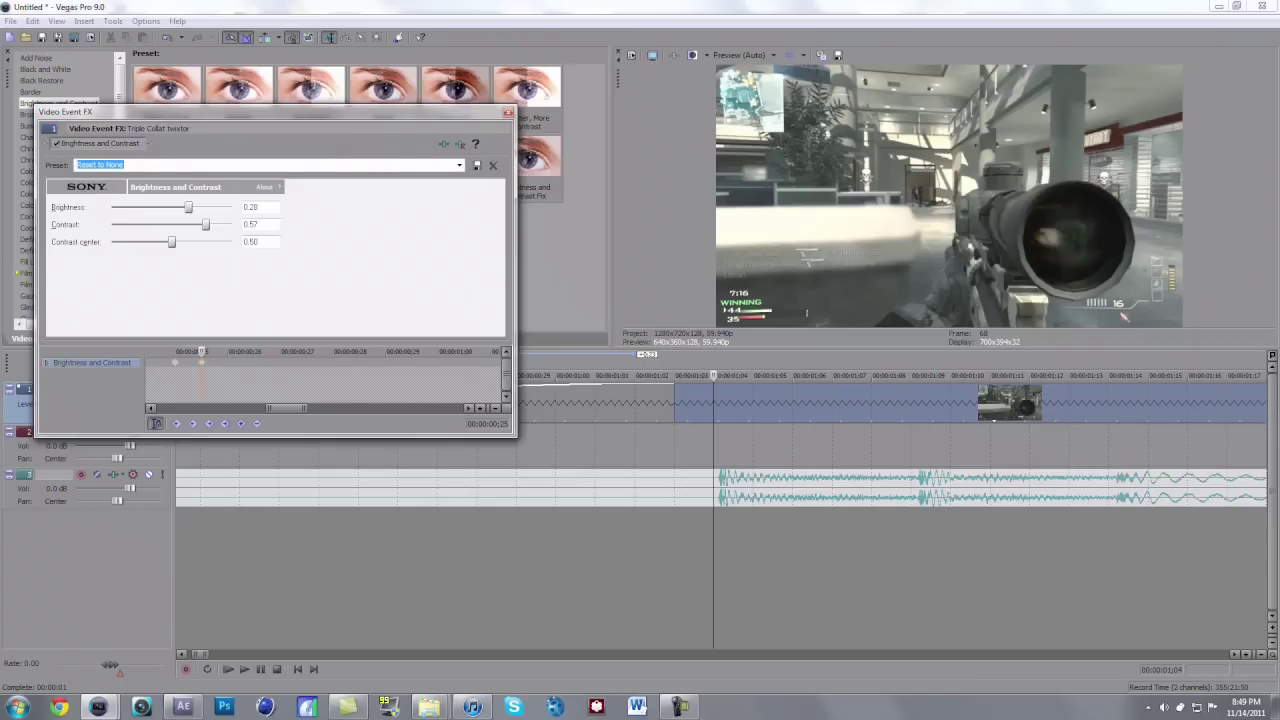
text(mjhfjhfhjgf)
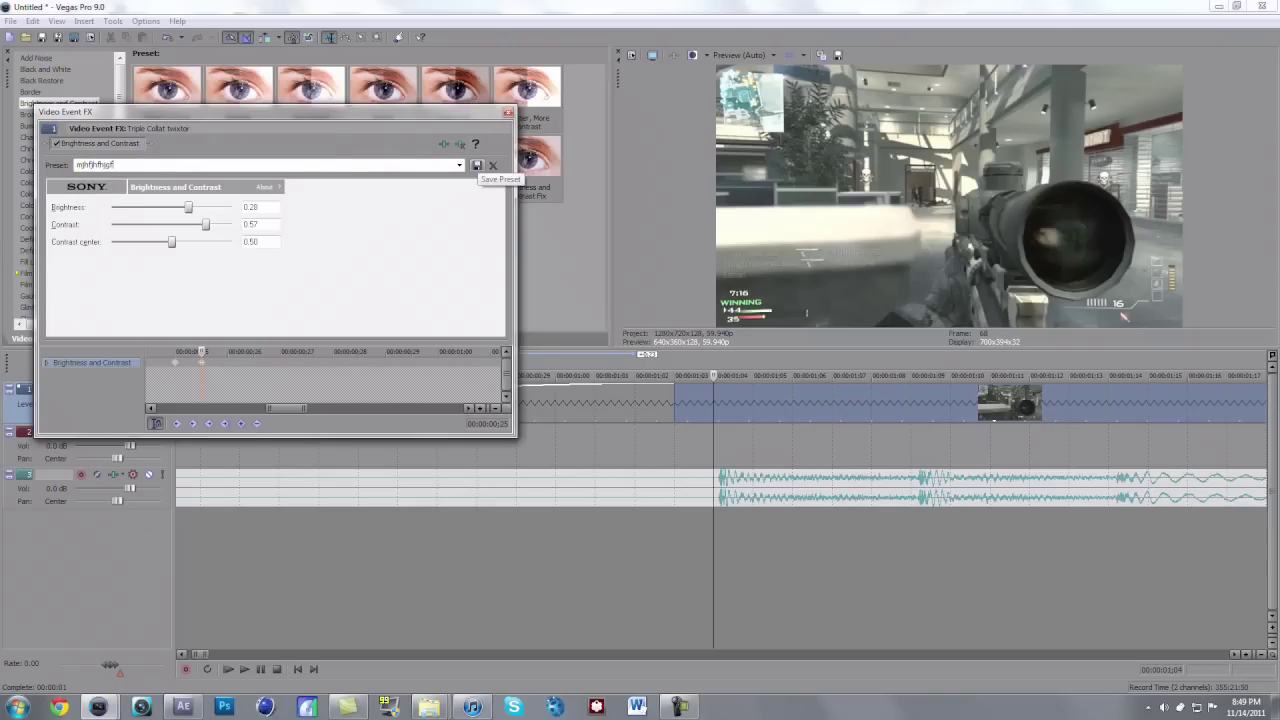
click(476, 165)
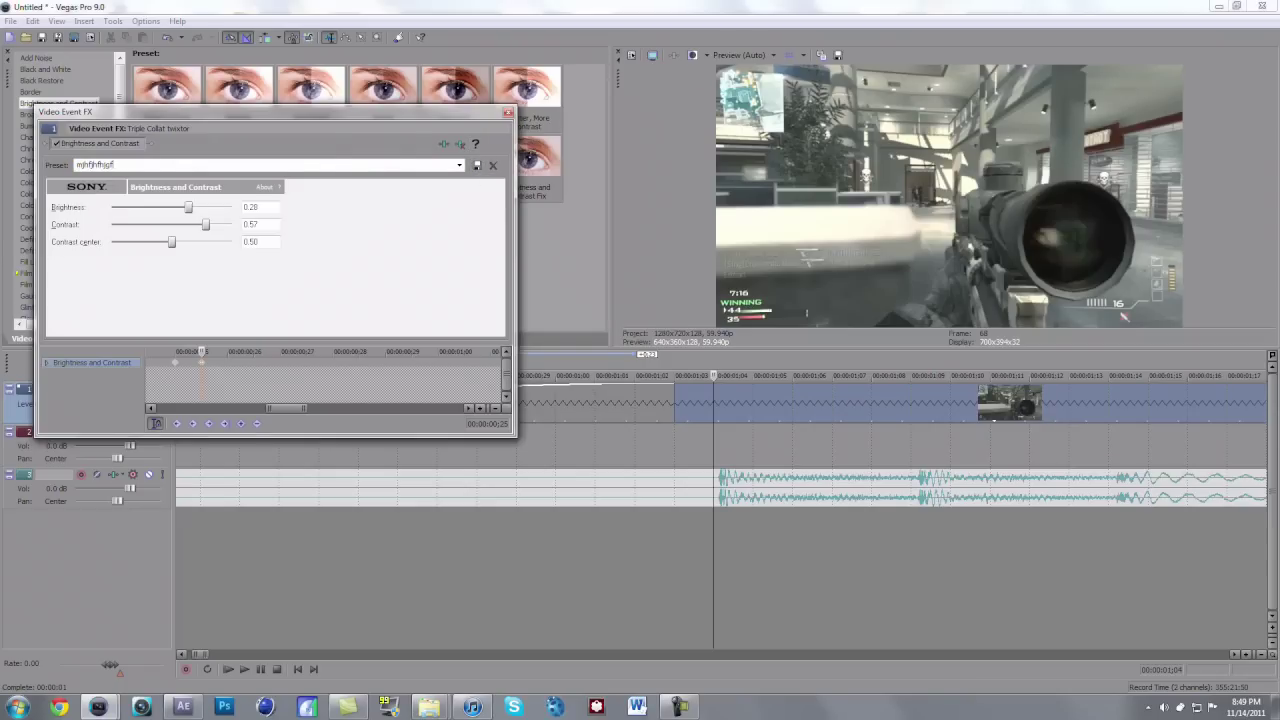
click(459, 165)
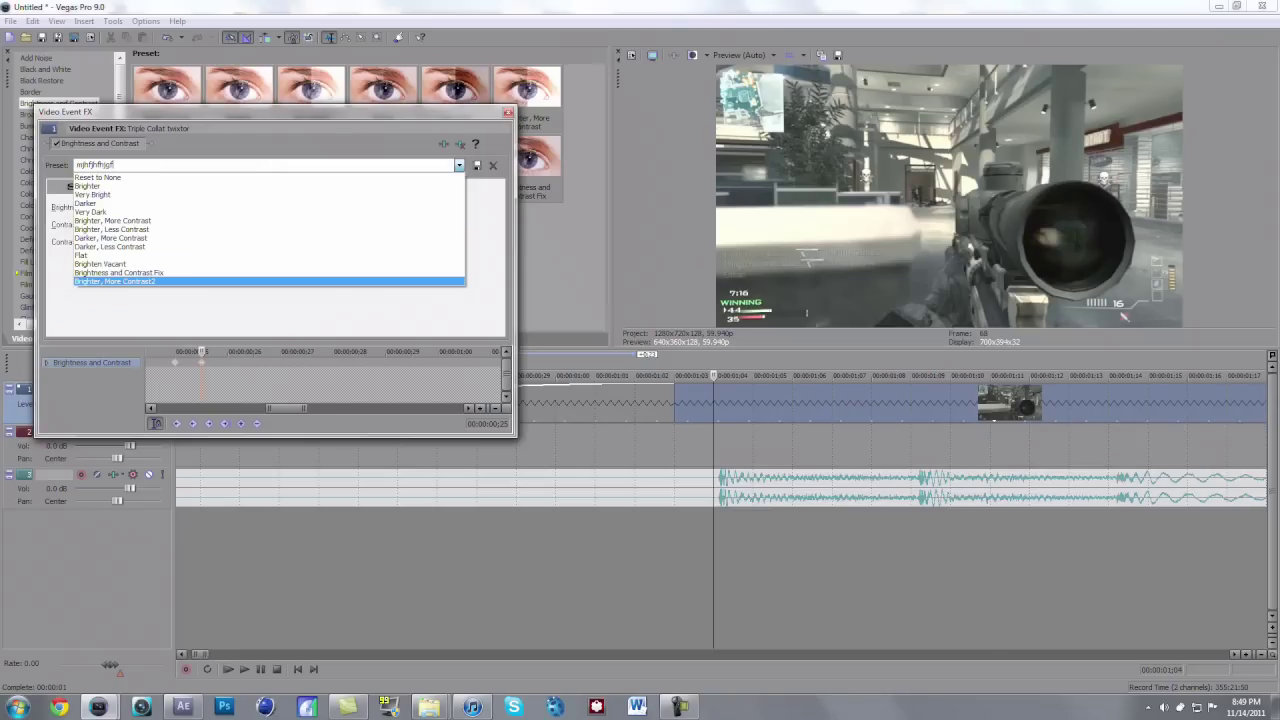
click(115, 281)
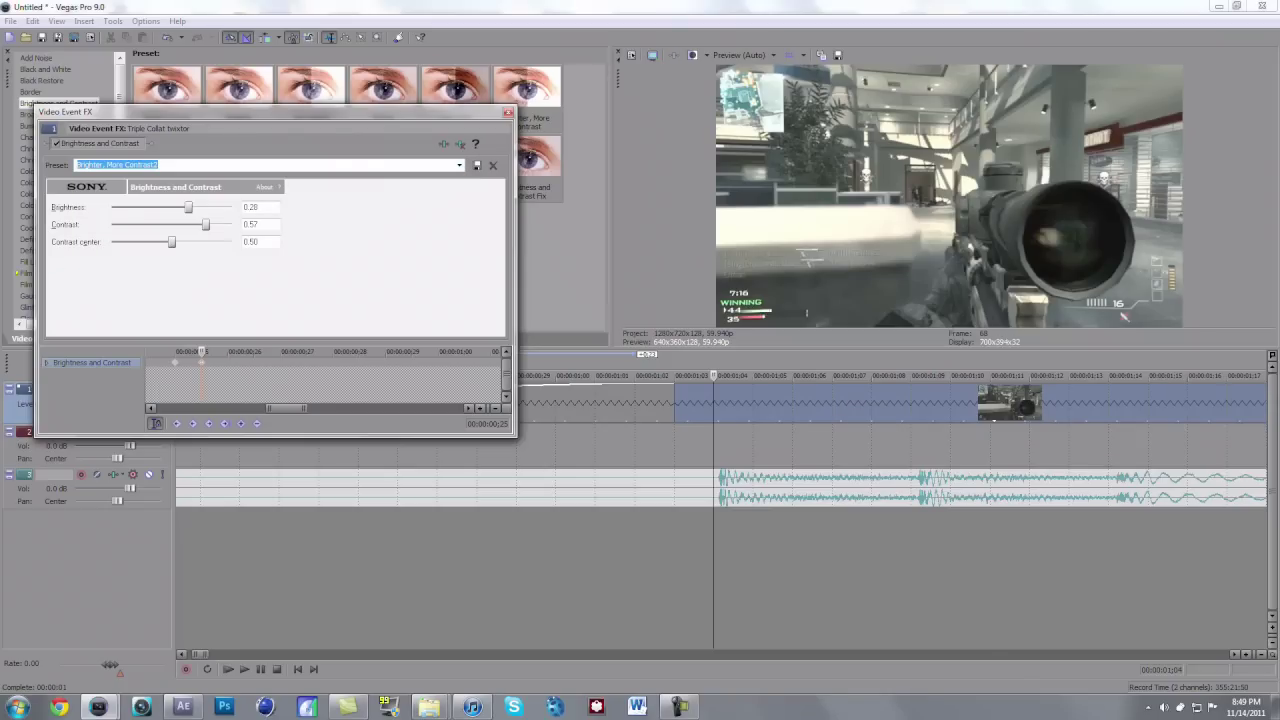
Add a Reset to None keyframe just before the second beat, at 0;00;01;00 in the effect's keyframe timeline.
key(space)
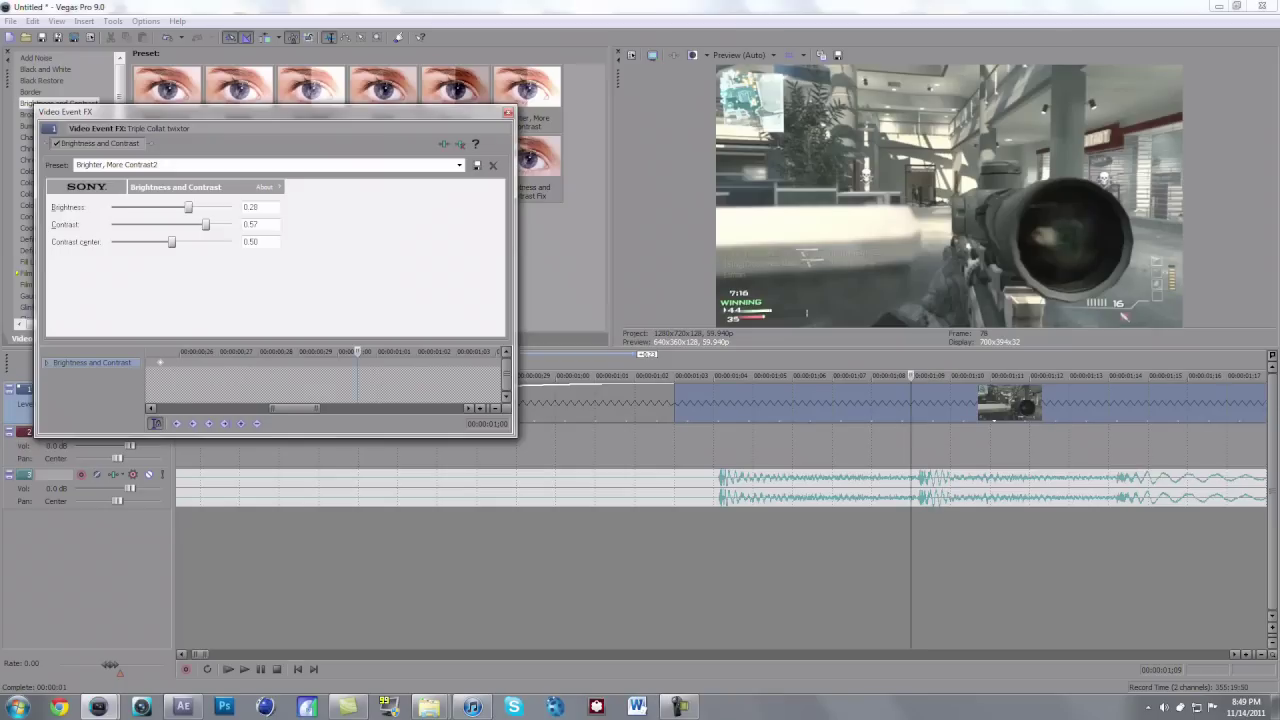
click(459, 165)
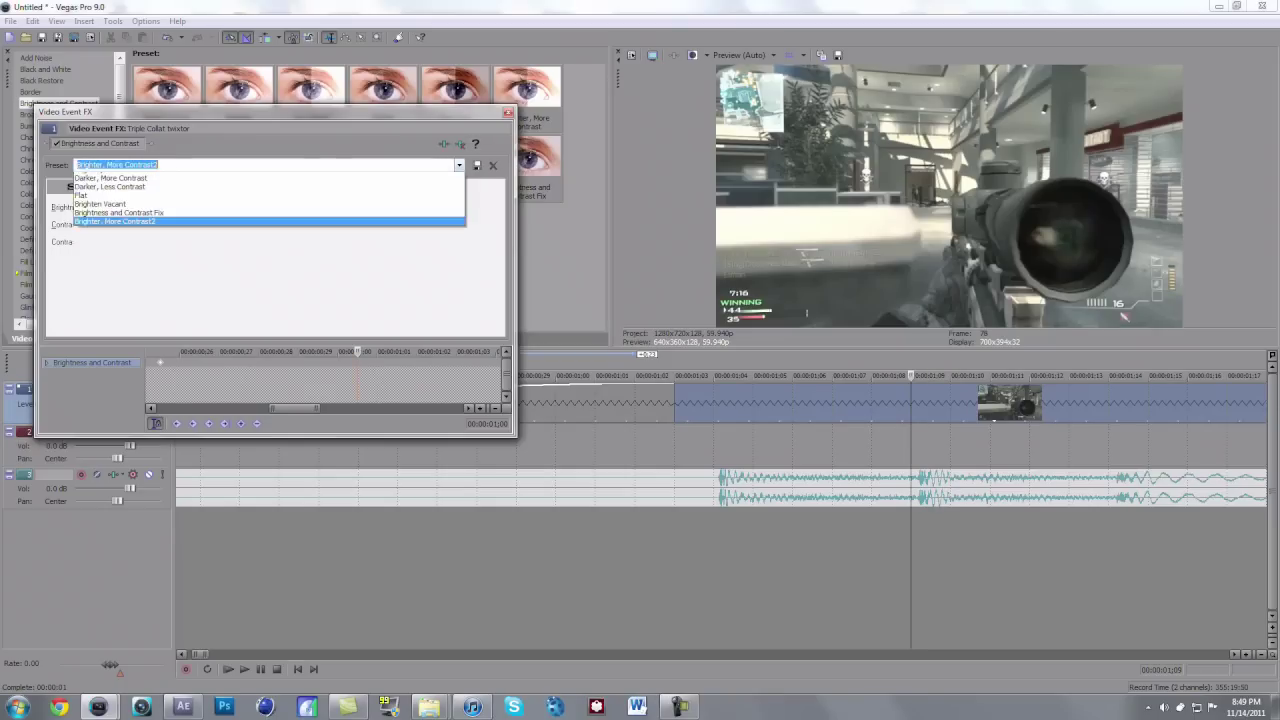
click(459, 165)
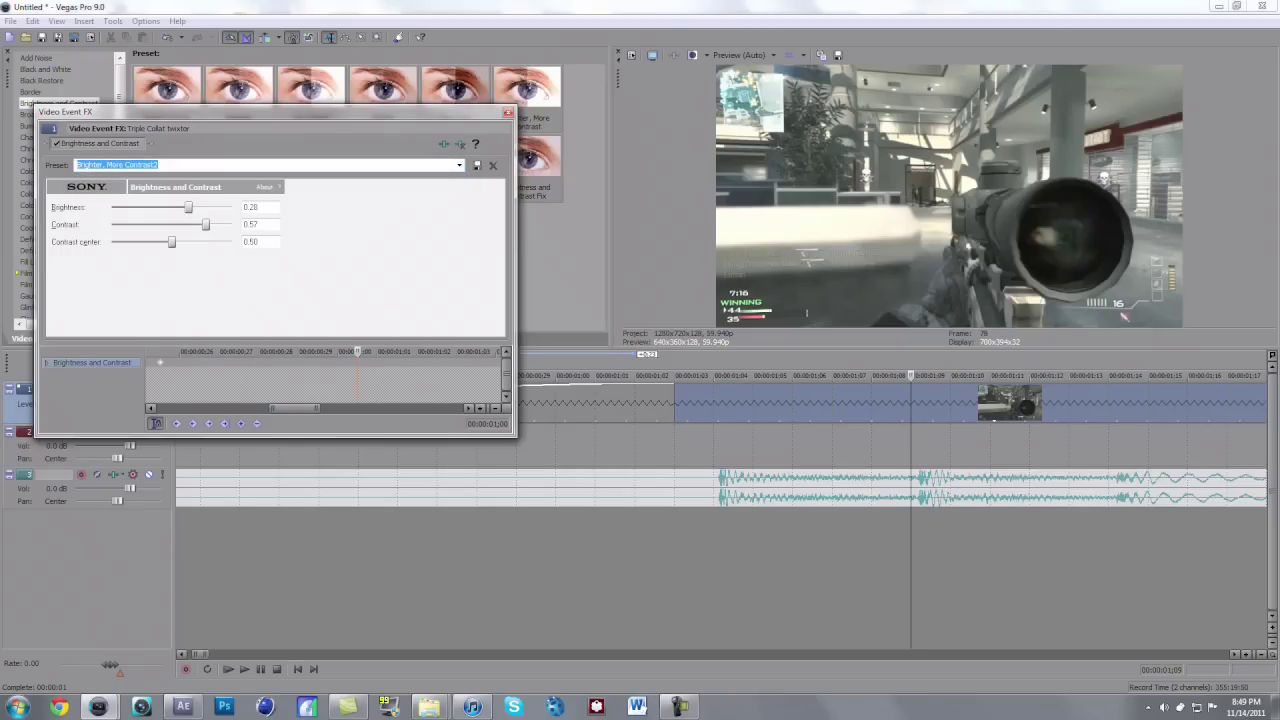
click(459, 165)
click(350, 177)
key(Down)
key(Down)
key(Up)
key(Up)
Step through the frames from the first flash up to the second beat to check the brightness change.
click(337, 382)
scroll(320, 382, down, 4)
click(258, 382)
key(Left)
key(Left)
key(Left)
key(Left)
key(Right)
key(Right)
key(Right)
key(Right)
key(Right)
key(Right)
key(Right)
key(Right)
key(Right)
key(Right)
key(Right)
key(Right)
key(Right)
key(Right)
key(Right)
key(Right)
key(Right)
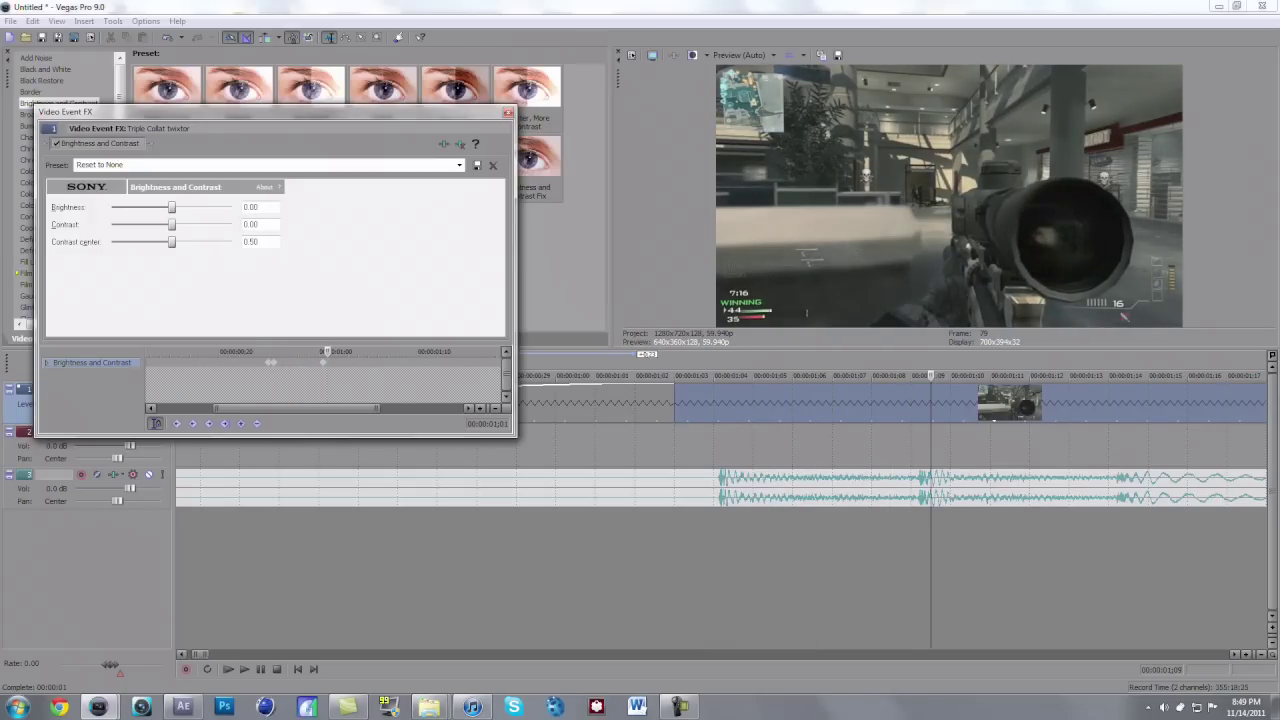
Add a Brighter, More Contrast2 keyframe on the second beat, at 0;00;01;01 in the effect's keyframe timeline.
scroll(325, 380, up, 3)
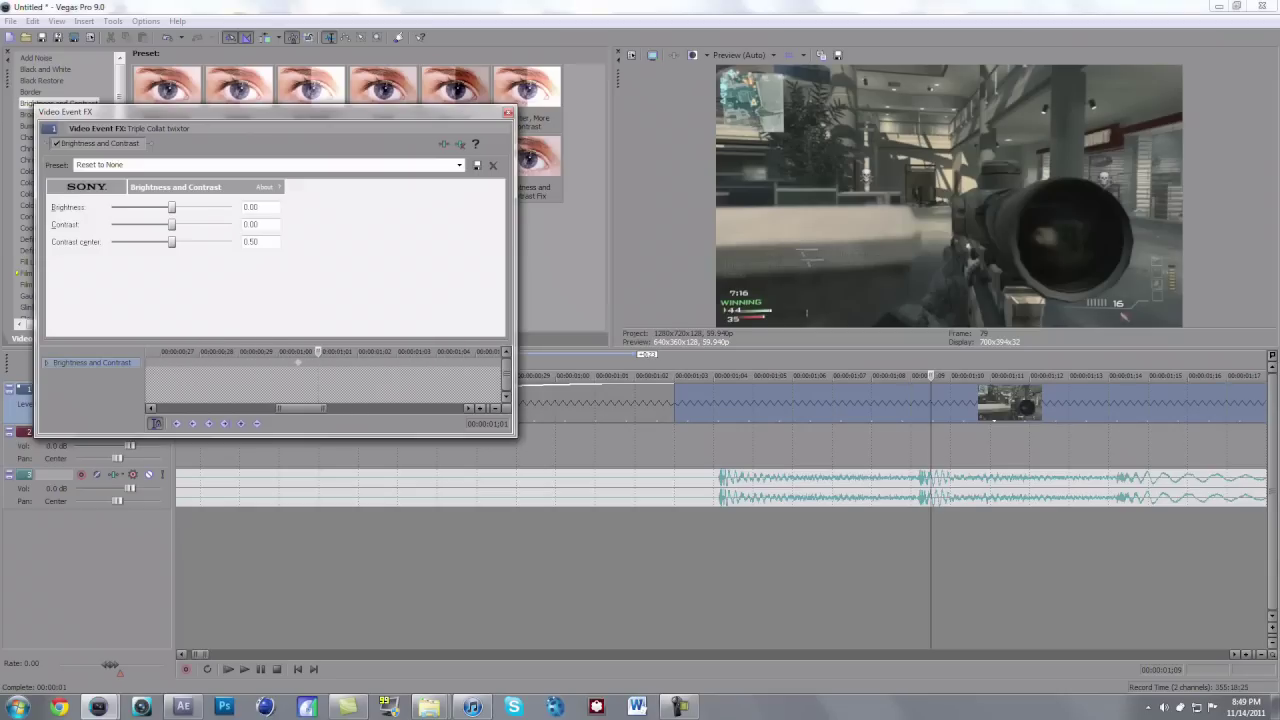
key(Left)
key(Right)
click(459, 165)
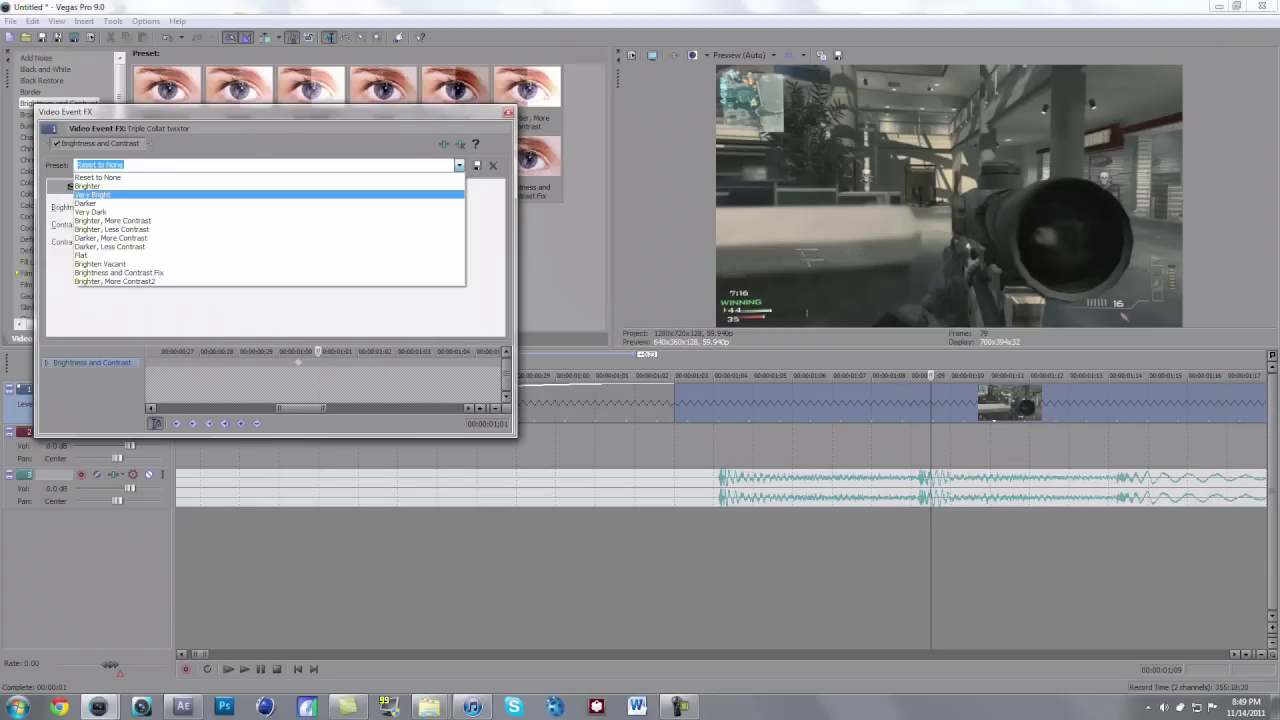
click(116, 281)
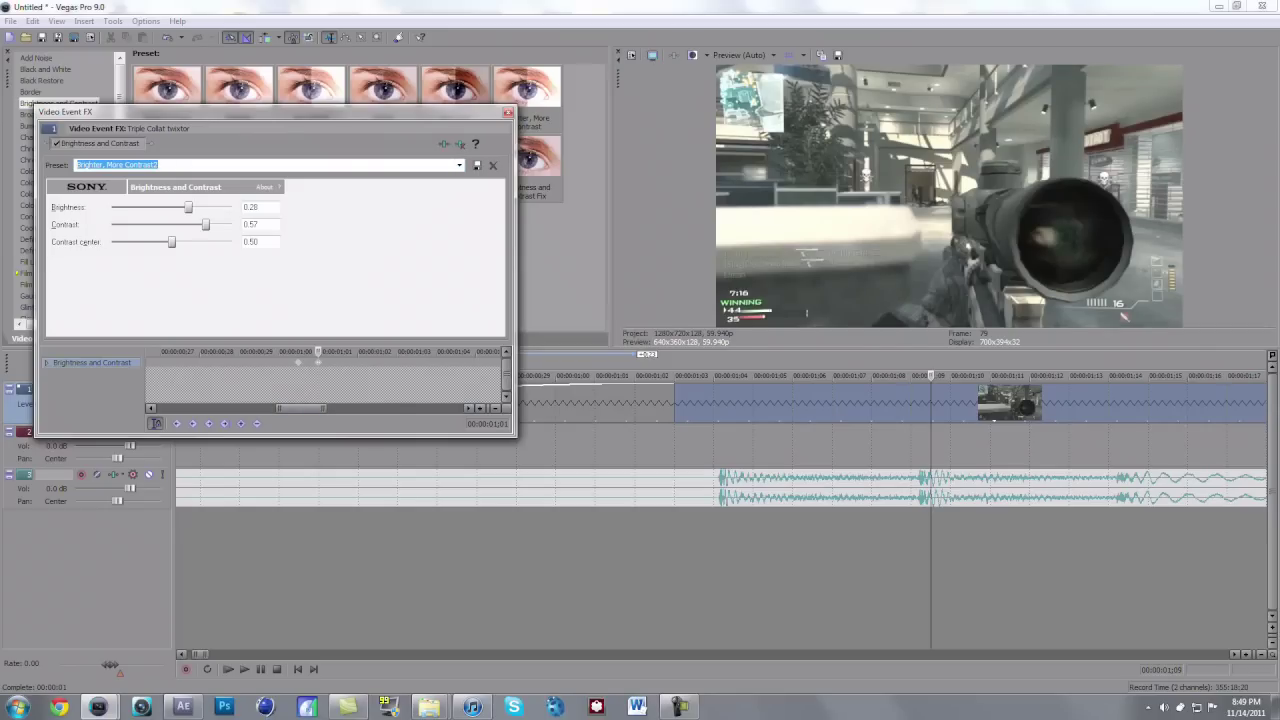
Copy the second beat's pair of brightness keyframes and paste it at the third beat, 0;00;01;14 on the main timeline.
click(357, 380)
scroll(357, 380, down, 2)
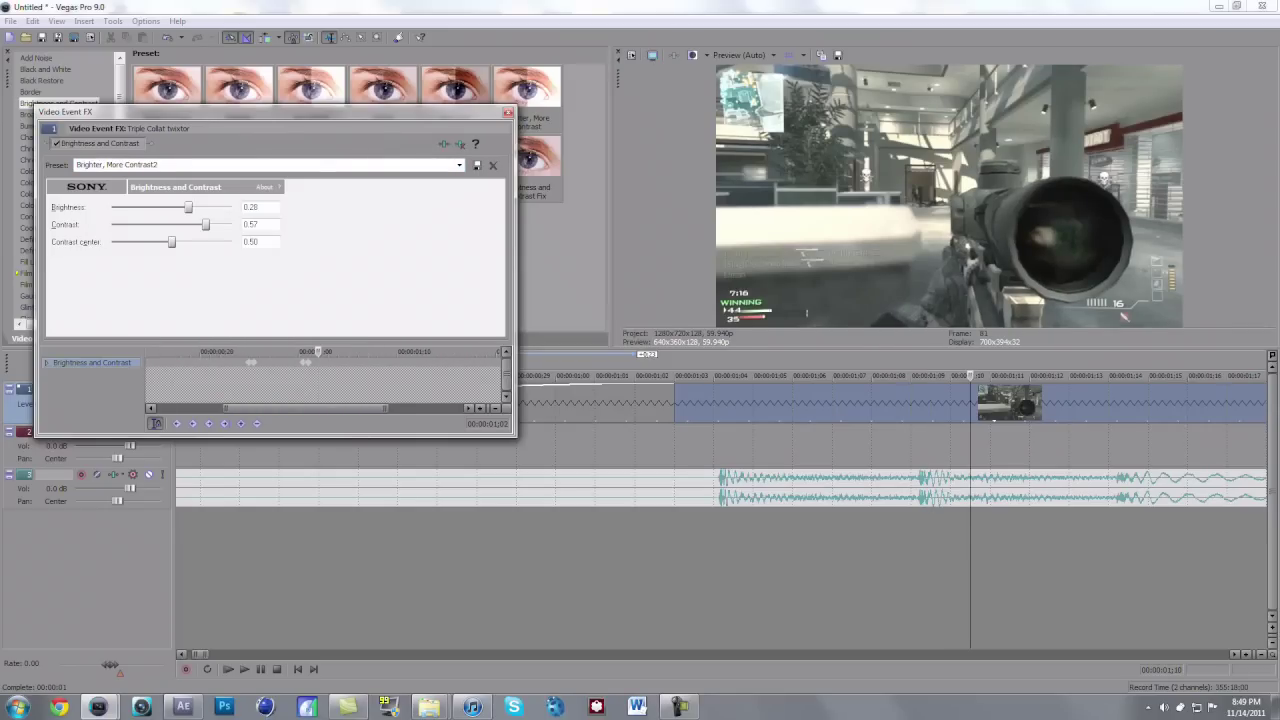
scroll(755, 403, down, 2)
click(755, 403)
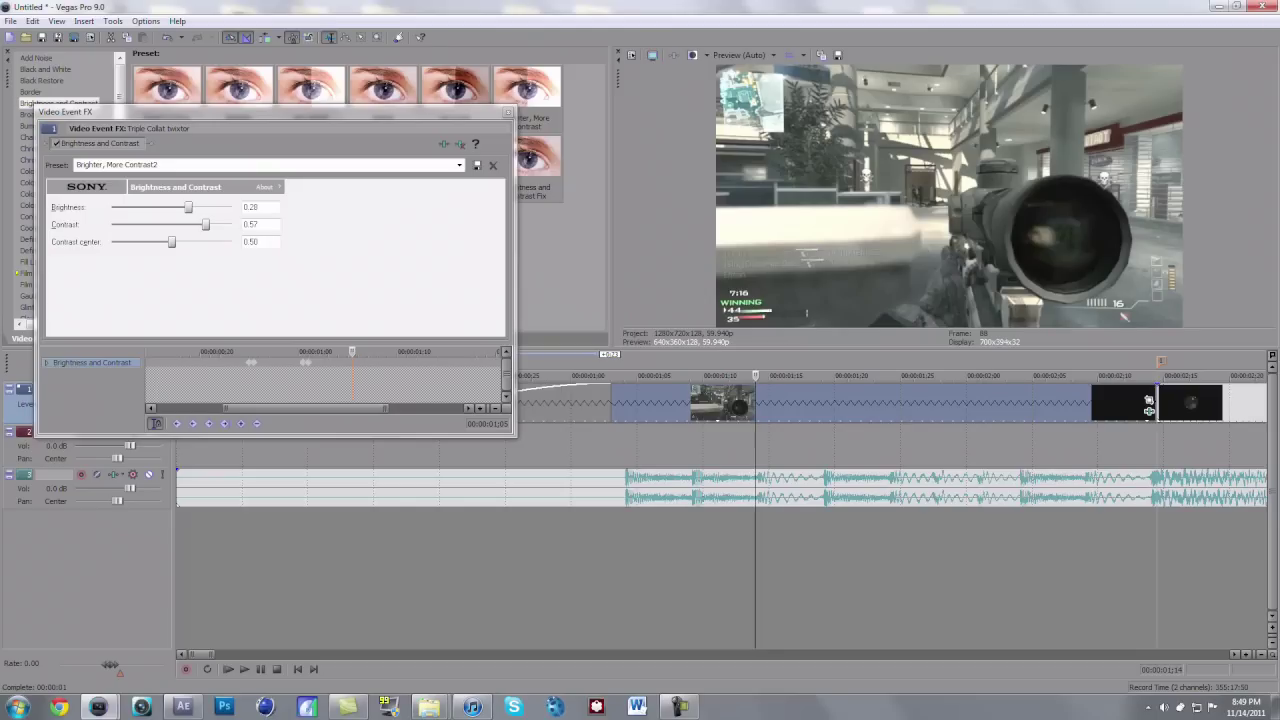
key(Right)
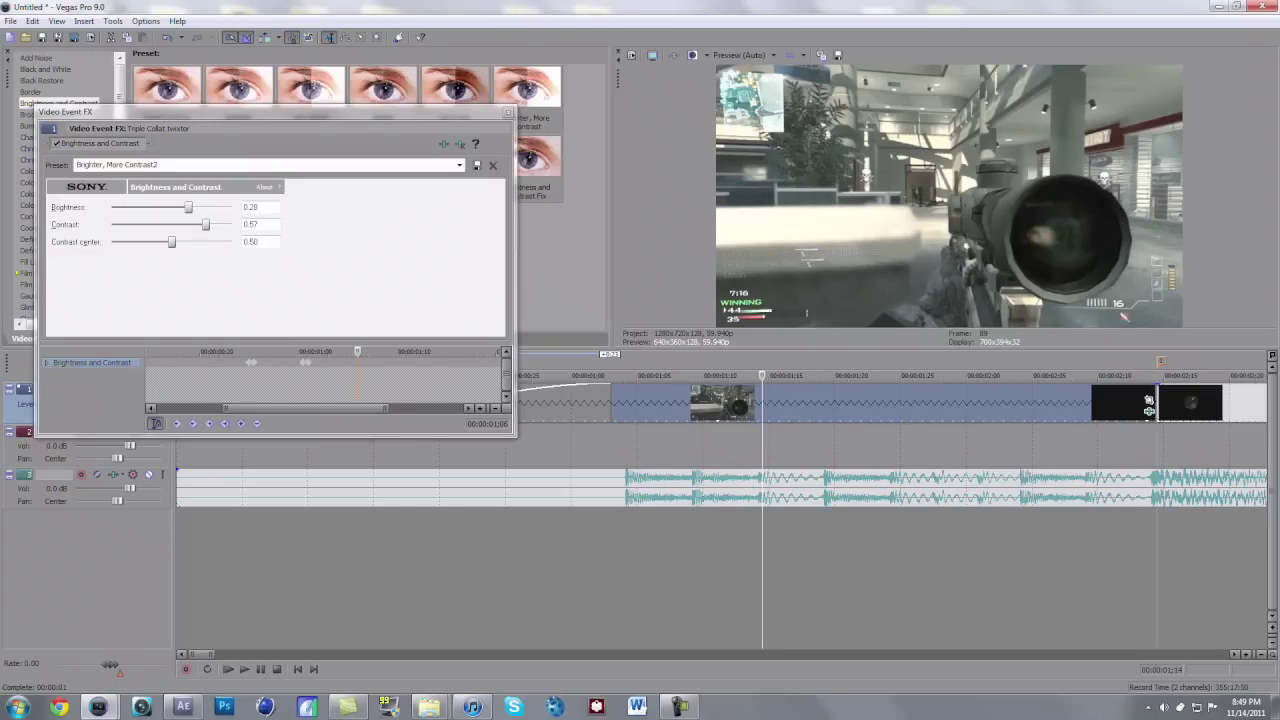
key(Left)
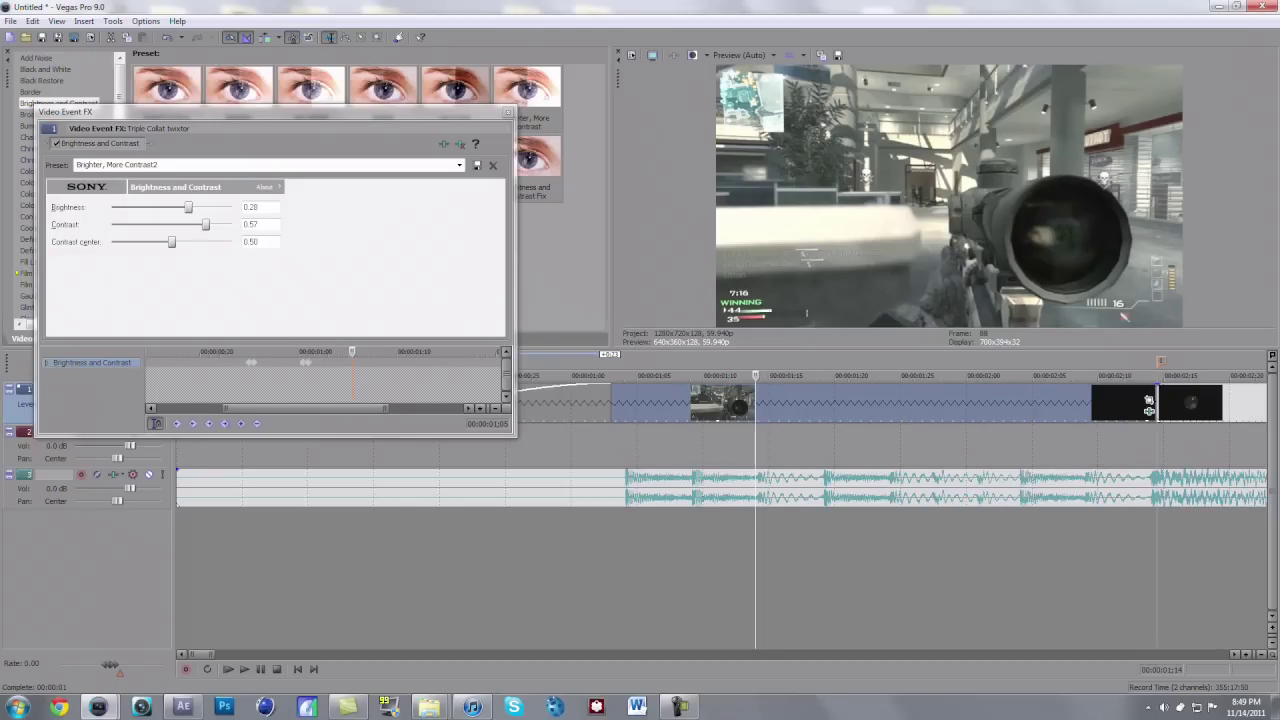
drag(353, 353, 290, 358)
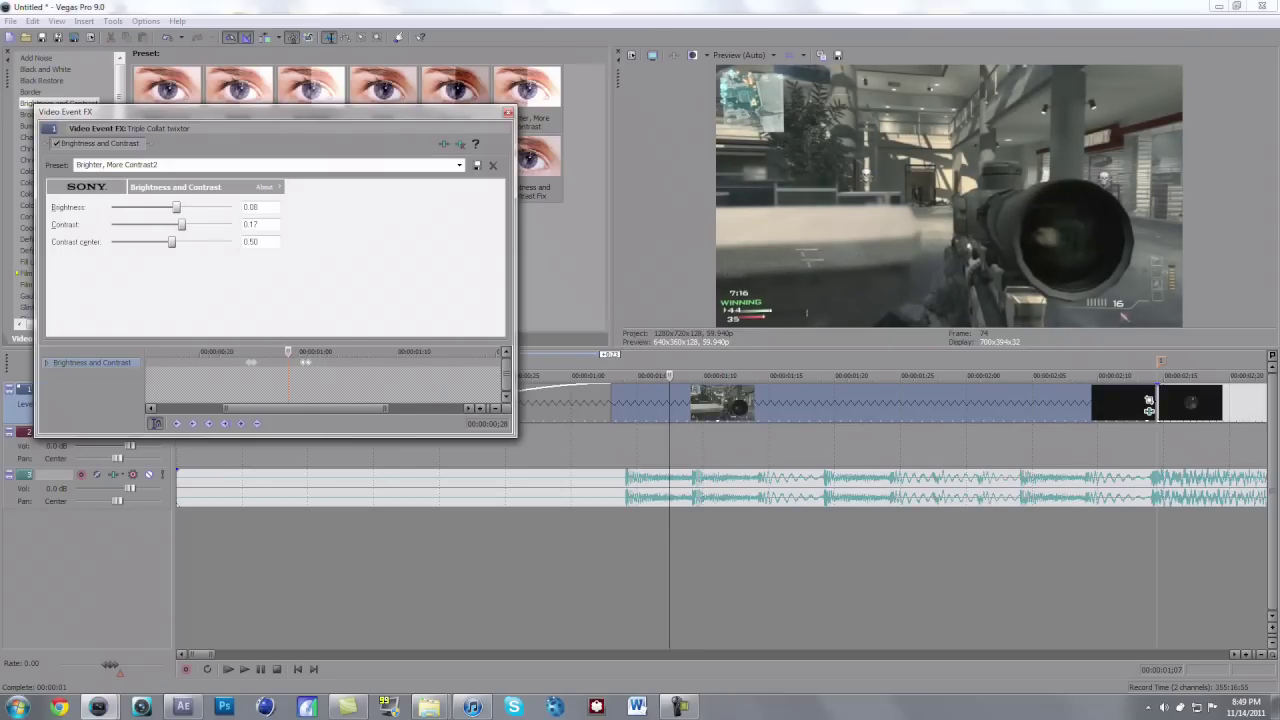
drag(290, 358, 286, 358)
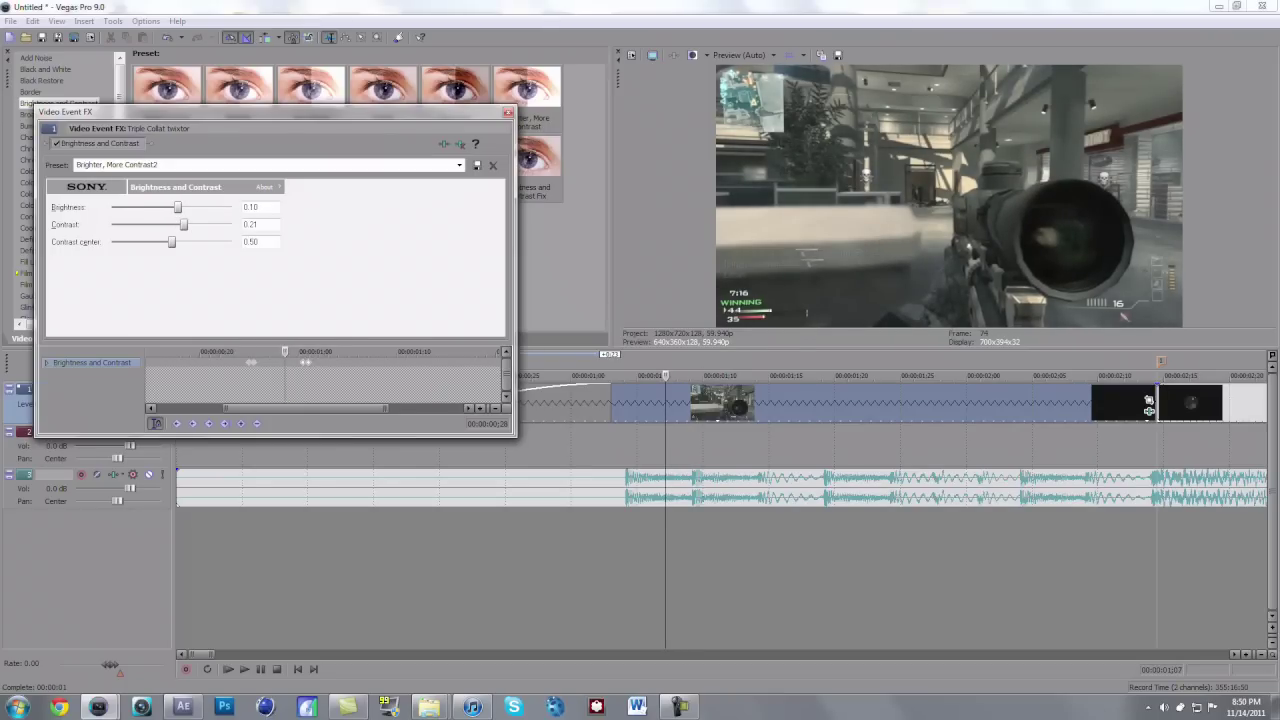
drag(286, 358, 351, 358)
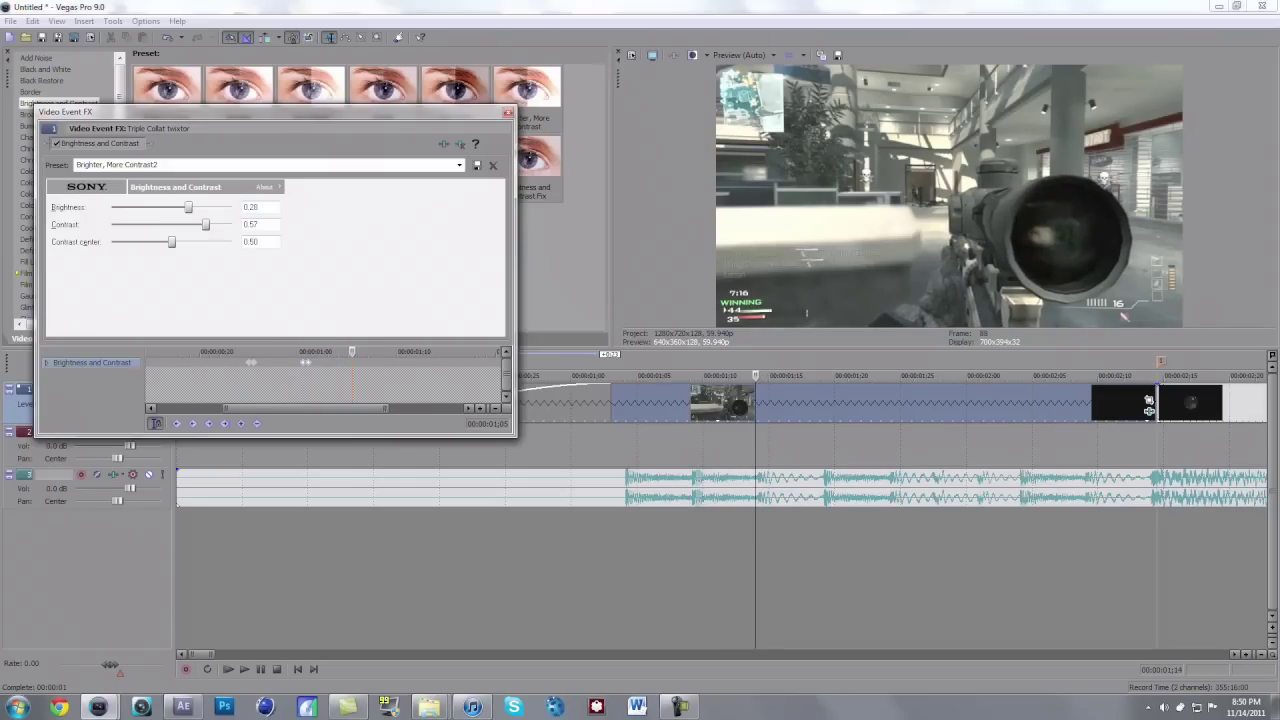
key(ctrl+v)
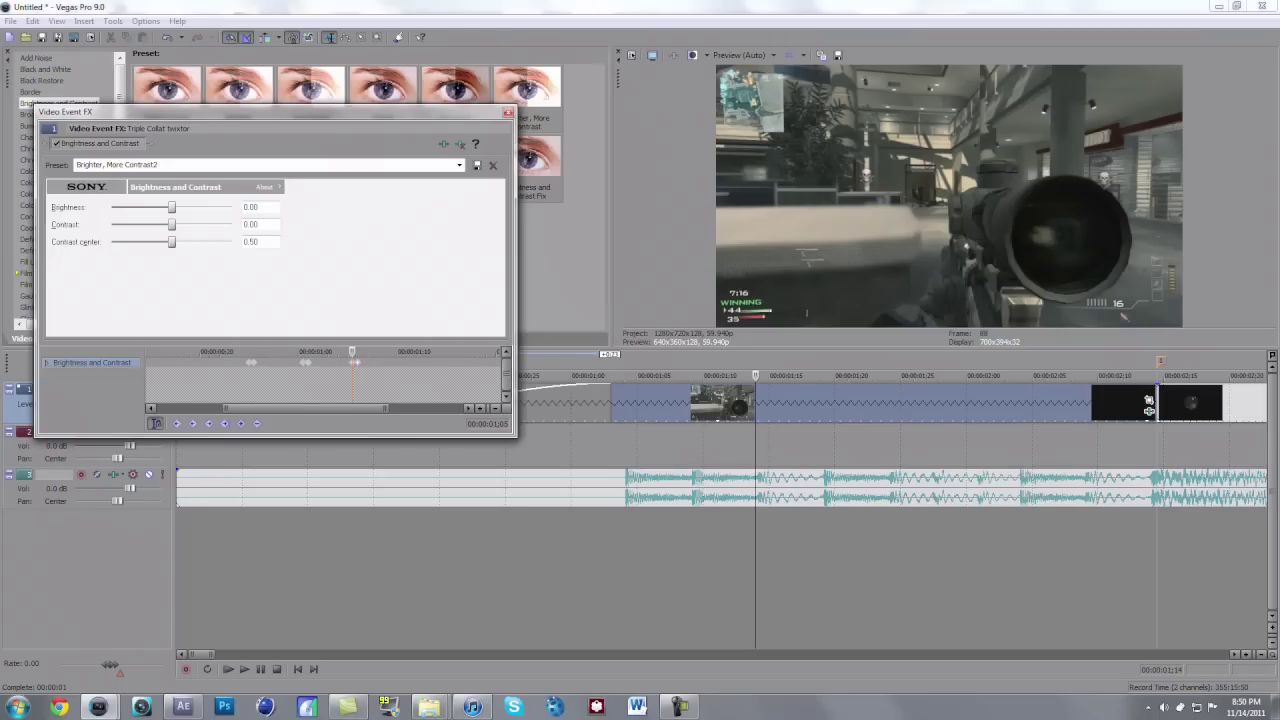
Paste the copied pair of brightness keyframes at the fourth beat, 0;00;01;19 on the main timeline.
key(Right)
key(Right)
key(Right)
key(Right)
key(Right)
key(Right)
key(Right)
key(Right)
key(Right)
key(Right)
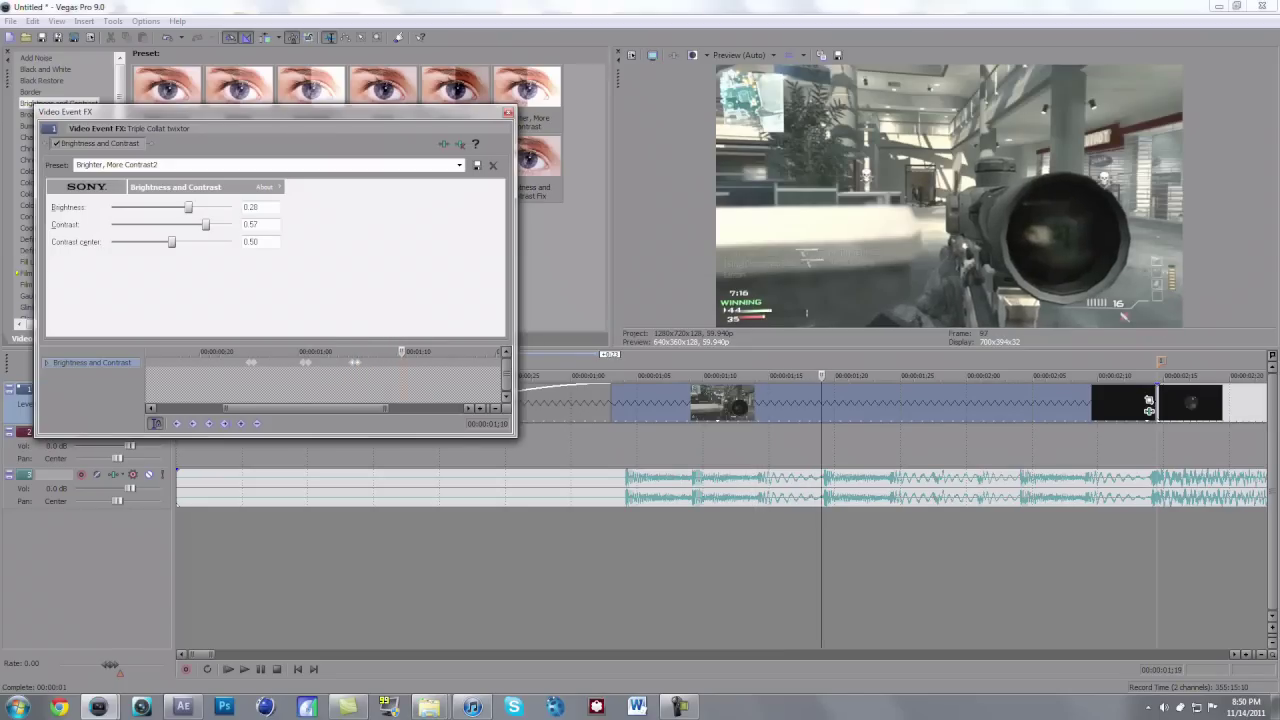
key(ctrl+v)
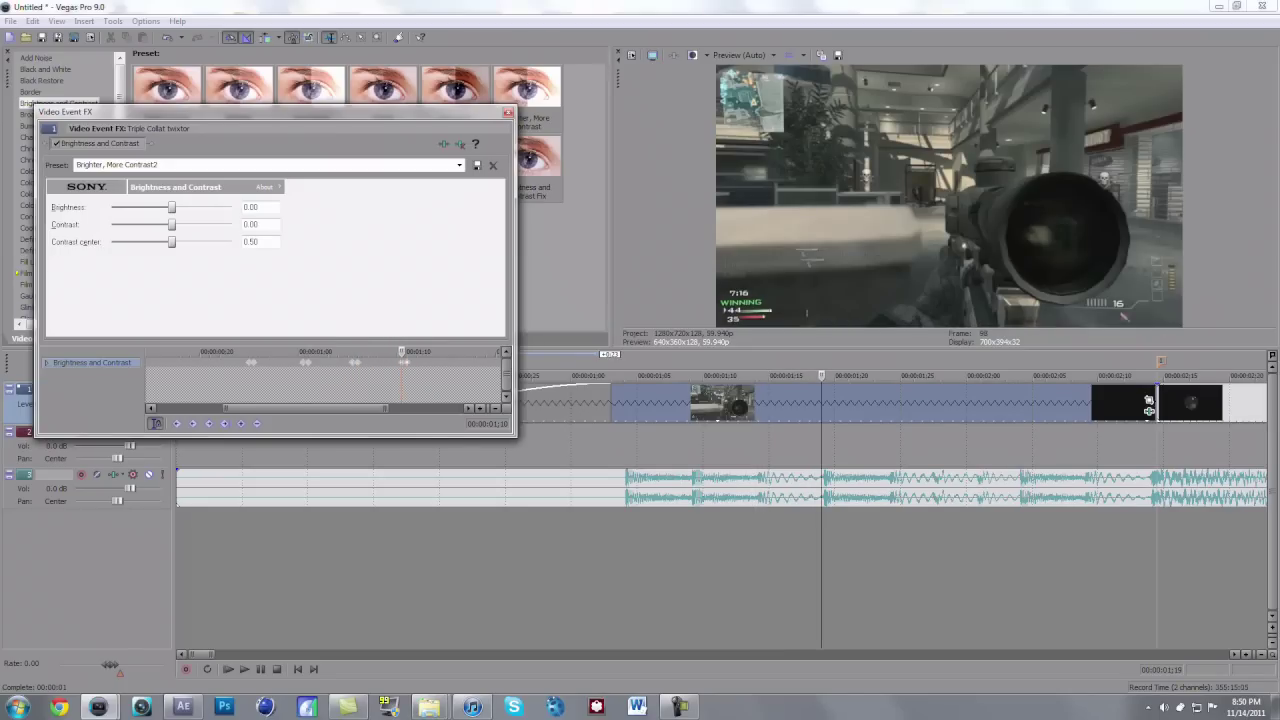
Paste the same pair of brightness keyframes at the fifth beat, 0;00;01;24 on the main timeline.
key(Right)
key(Right)
key(Right)
key(Right)
key(Right)
key(Right)
key(Right)
key(Right)
key(Right)
key(Right)
key(Right)
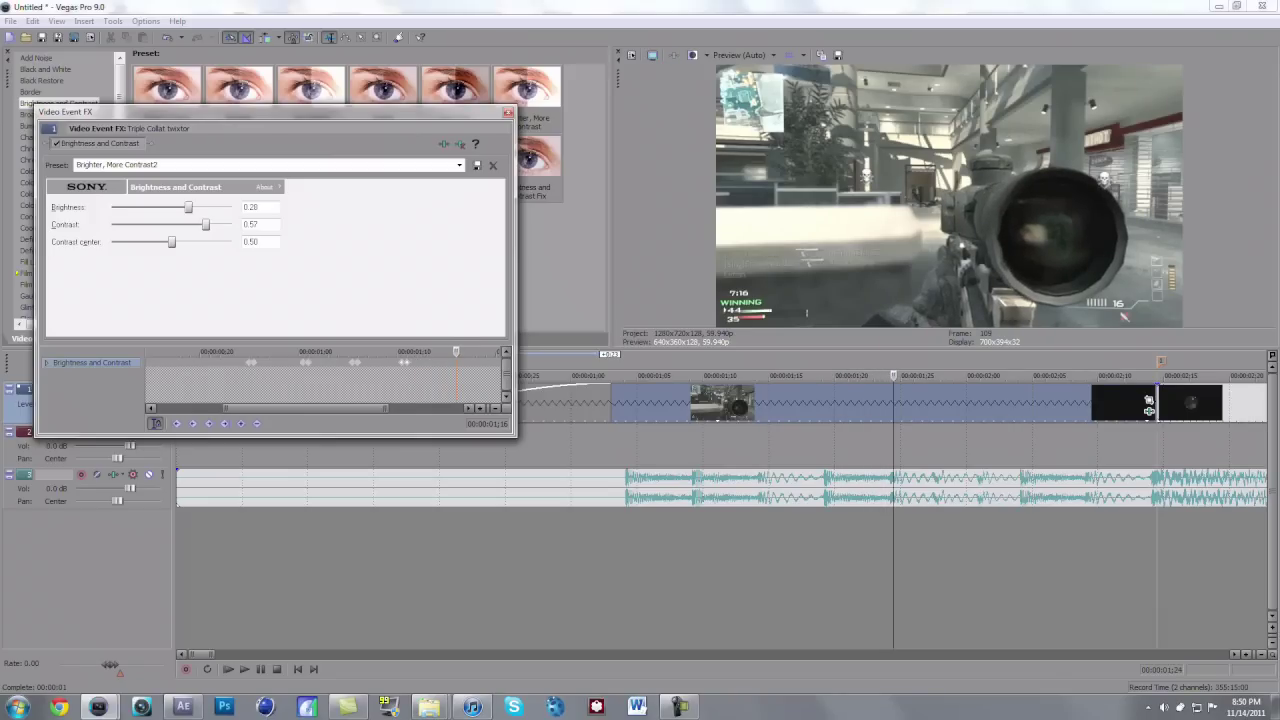
key(Left)
key(ctrl+v)
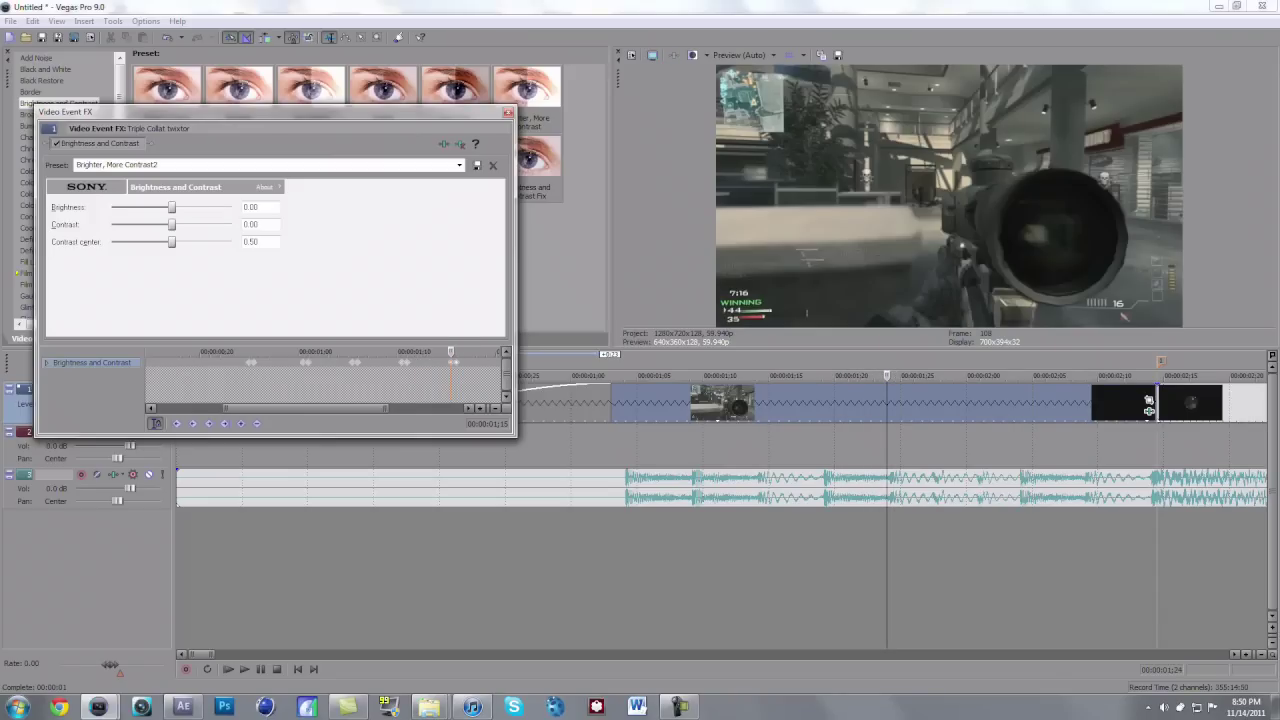
Paste another pair of the brightness keyframes at 0;00;01;27 on the main timeline, 0;00;01;19 in the effect's keyframe timeline.
key(Up)
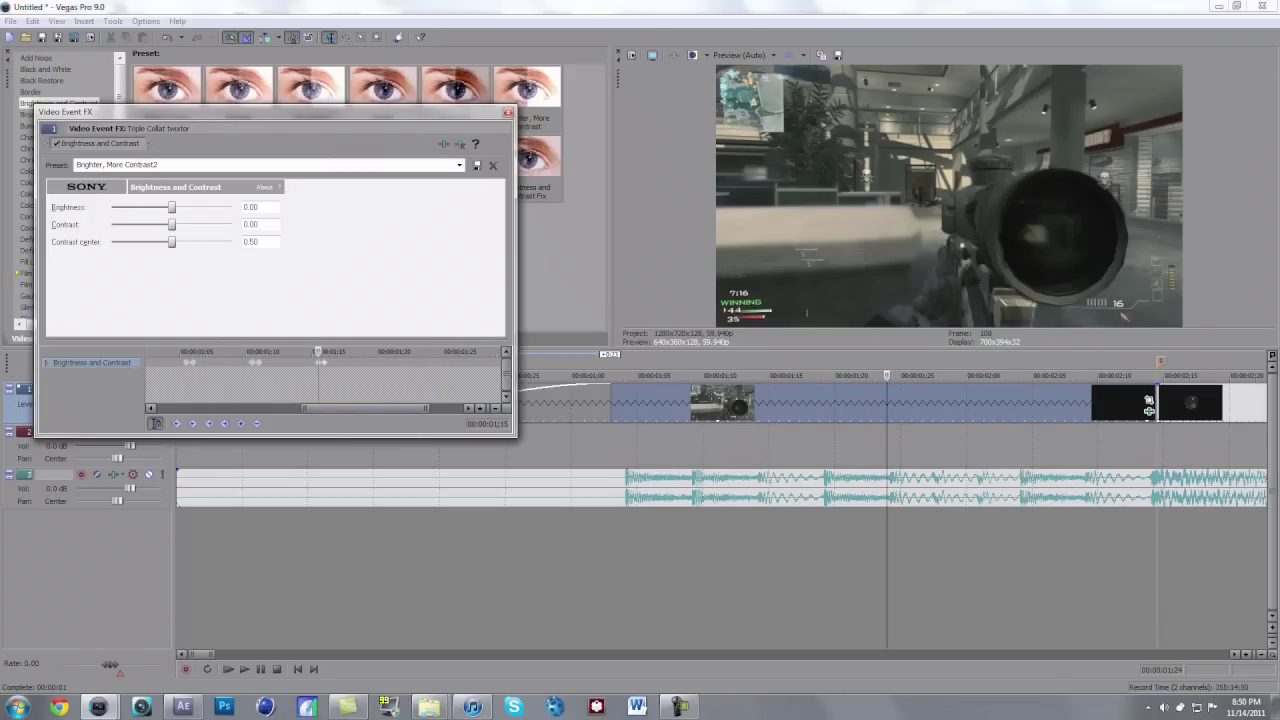
key(Right)
key(Right)
key(Right)
key(Right)
key(Left)
key(Left)
key(Left)
key(Right)
key(Right)
key(Right)
key(Right)
key(Right)
key(Right)
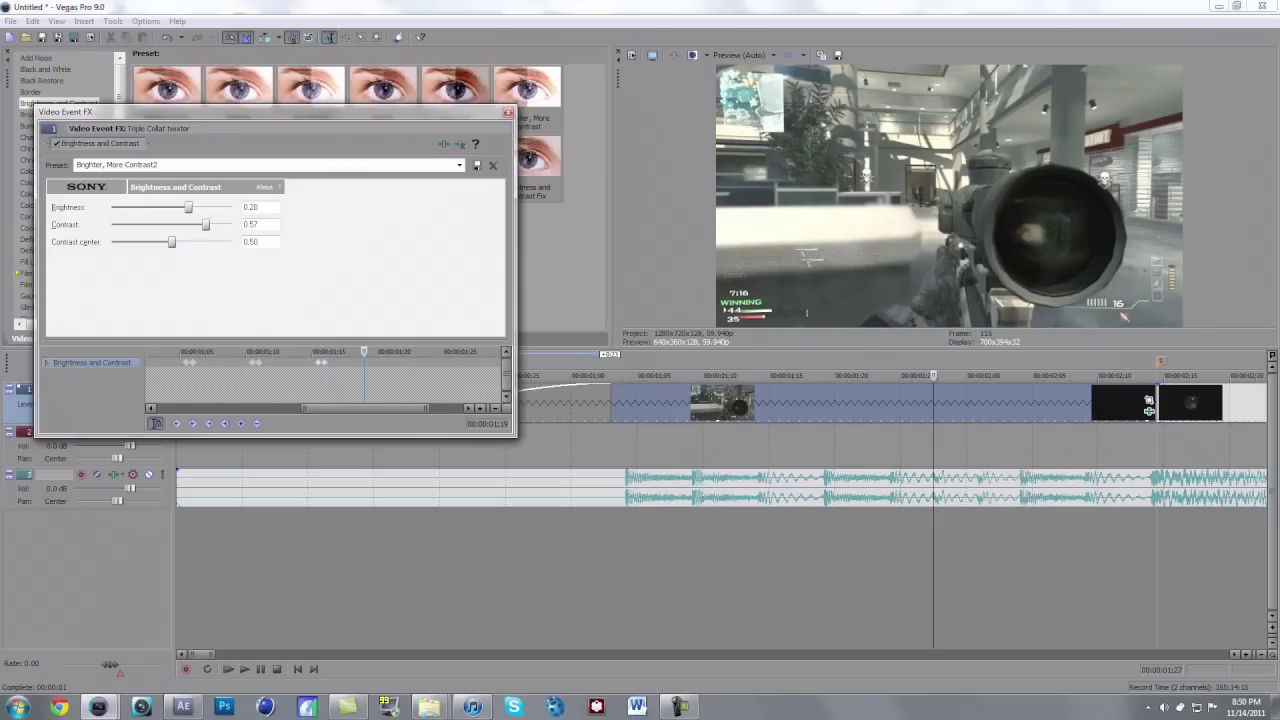
key(ctrl+v)
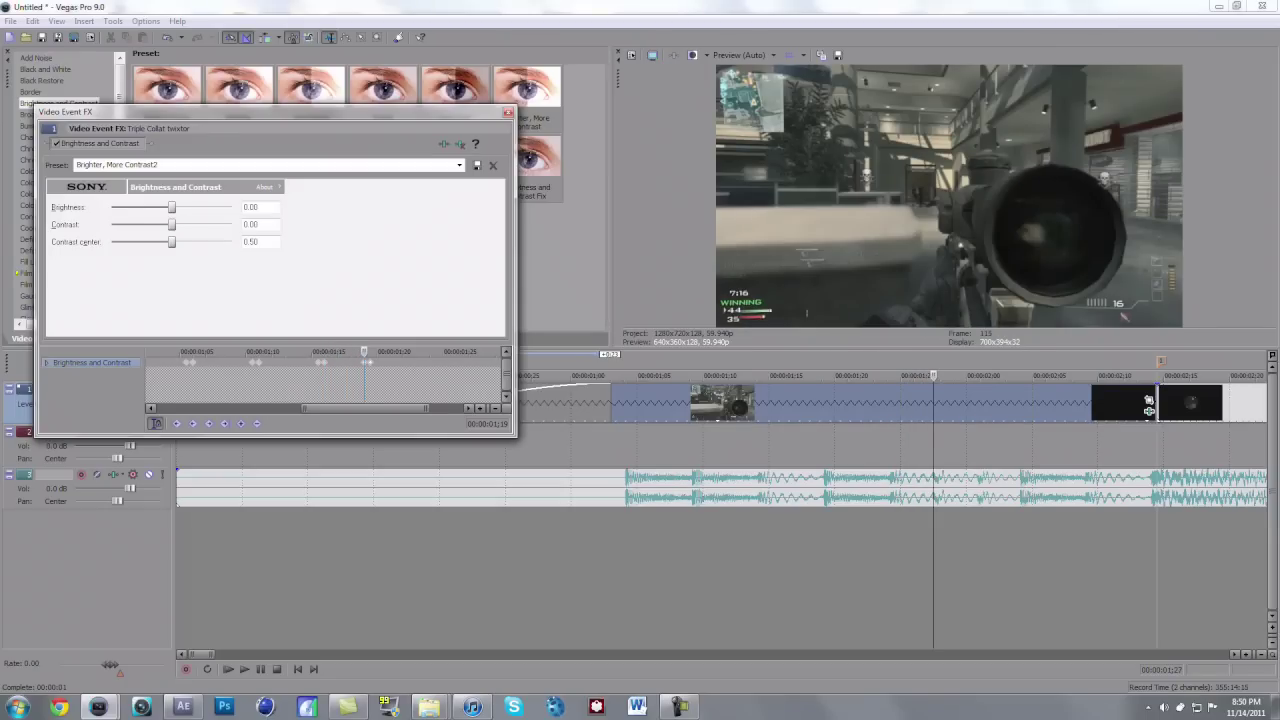
Advance frame by frame to 0;00;02;01 on the main timeline to position the next brightness flash.
key(Right)
key(Right)
key(Right)
key(Right)
key(Right)
key(Right)
key(Right)
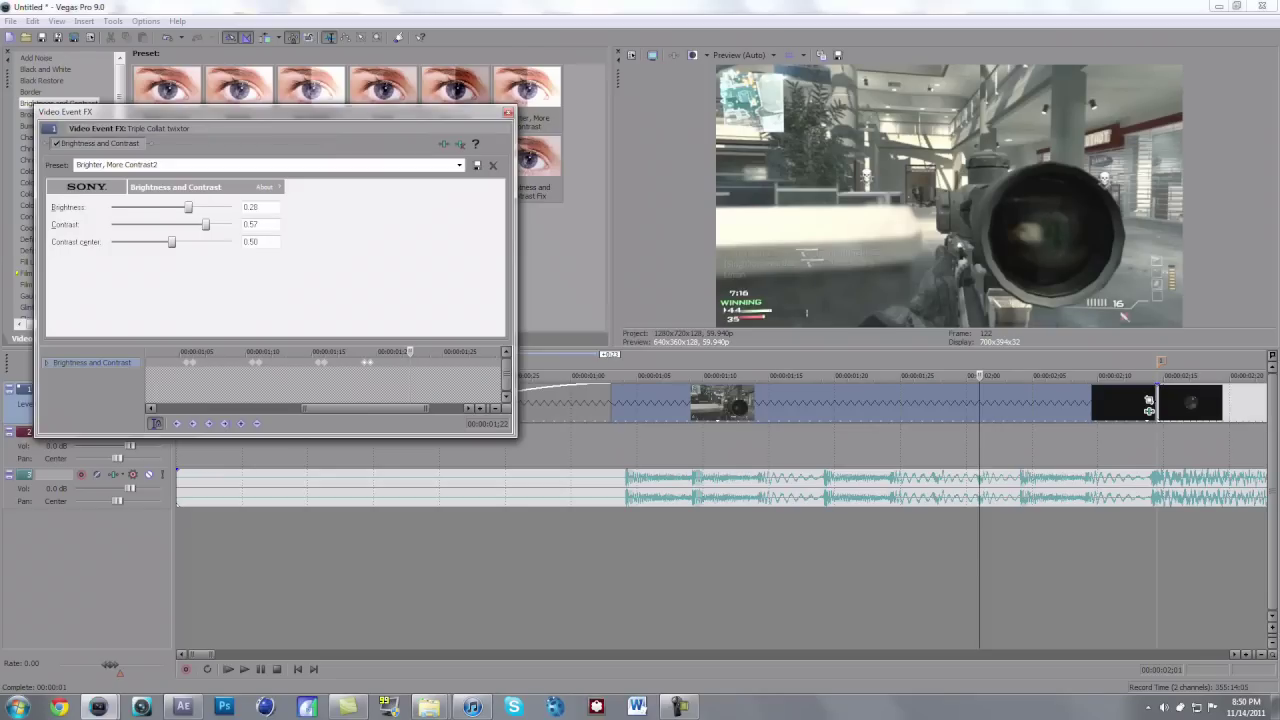
Paste the copied Brightness and Contrast keyframes at 00:00:01;22 and again on the following beat at about 00:00:01;25.
key(ctrl+v)
key(Right)
key(Right)
key(Right)
key(Right)
key(Right)
key(Right)
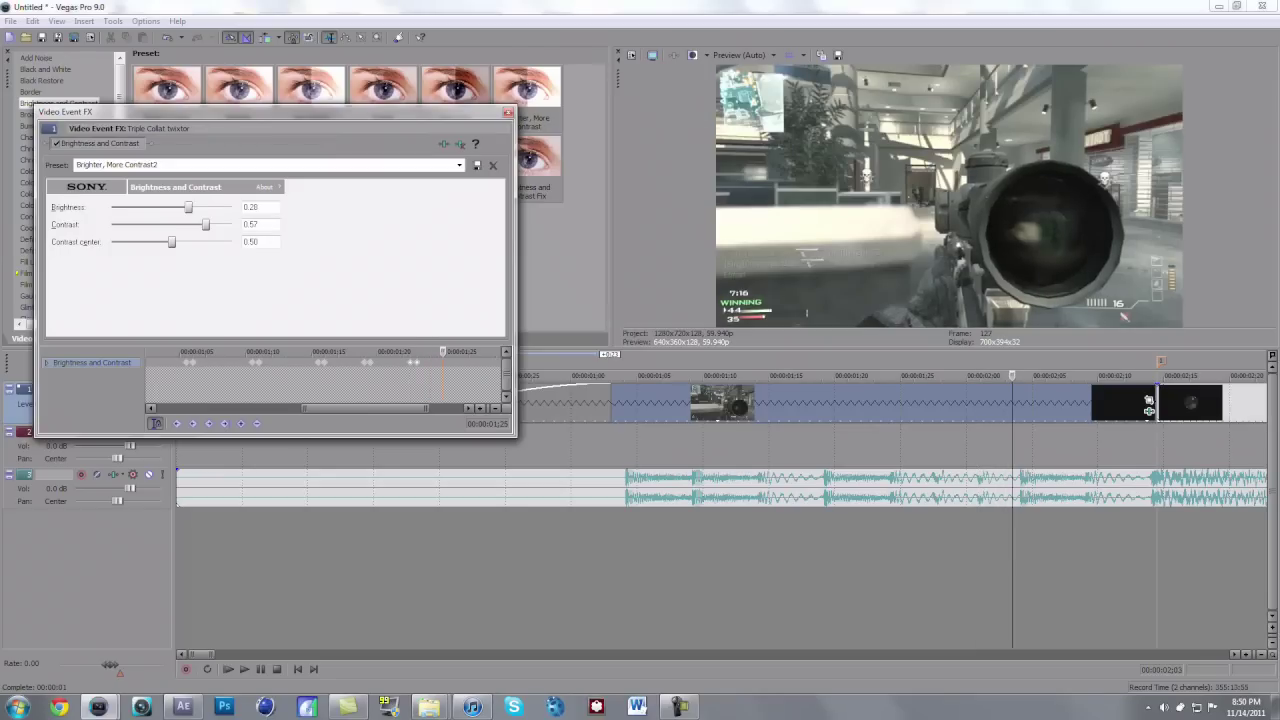
key(ctrl+v)
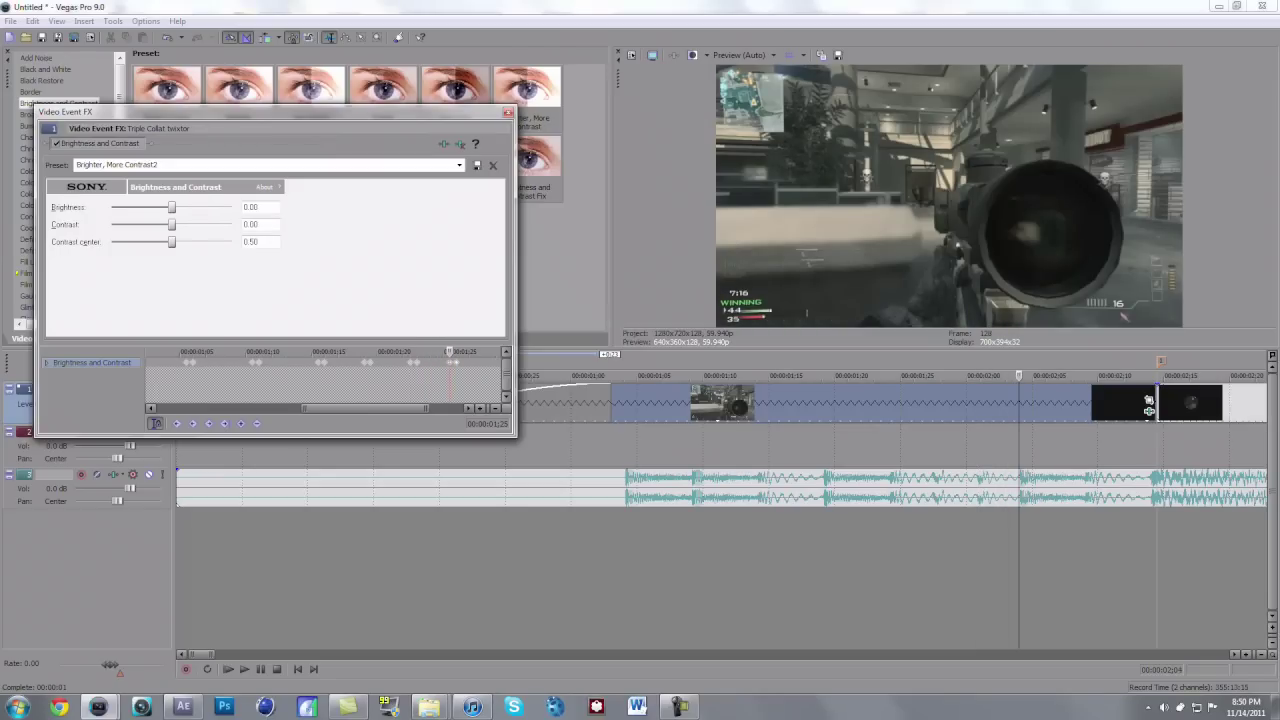
Paste the brightness flash keyframes on the next music beat, at 00:00:02;00 in the effect's keyframe timeline.
key(Right)
key(Right)
key(Right)
key(Right)
key(Right)
key(Right)
key(Right)
key(Right)
key(Right)
key(Right)
key(Right)
key(Right)
key(Right)
key(Right)
key(Right)
key(Right)
key(Right)
key(Right)
key(Right)
key(Right)
key(Left)
key(Left)
key(Left)
key(Left)
key(Left)
key(Left)
key(Left)
key(Left)
key(Left)
key(Left)
key(Left)
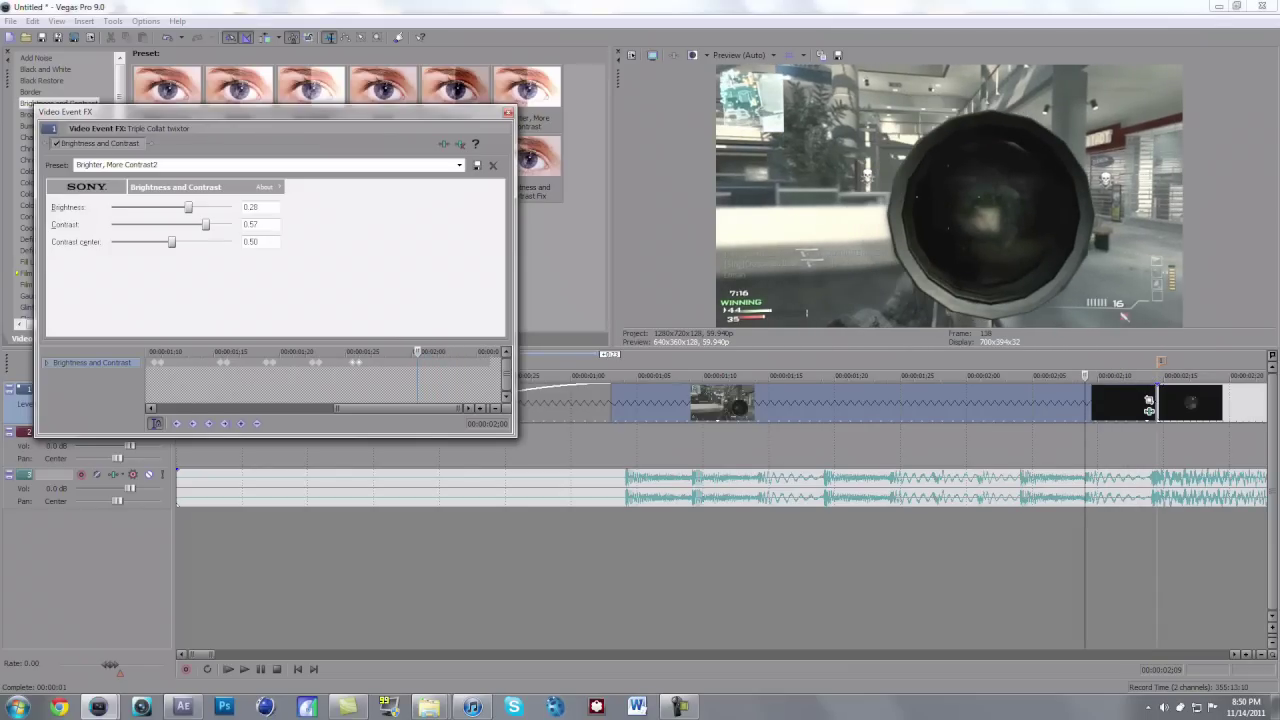
key(ctrl+v)
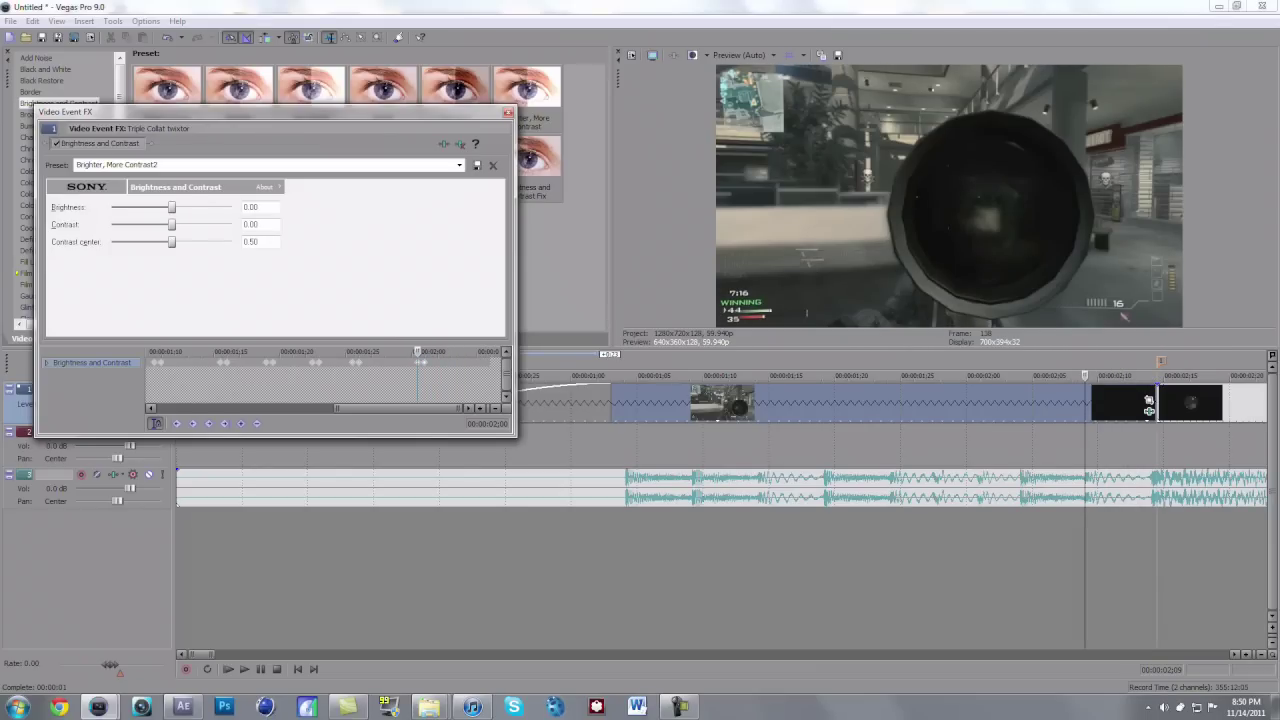
Choose the Brighter, More Contrast2 preset at the clip's end, then return to the clip's start and close the effect settings.
key(Right)
key(Right)
key(Right)
key(Right)
key(Right)
key(Right)
key(Right)
key(Right)
key(Right)
key(Right)
key(Right)
click(459, 165)
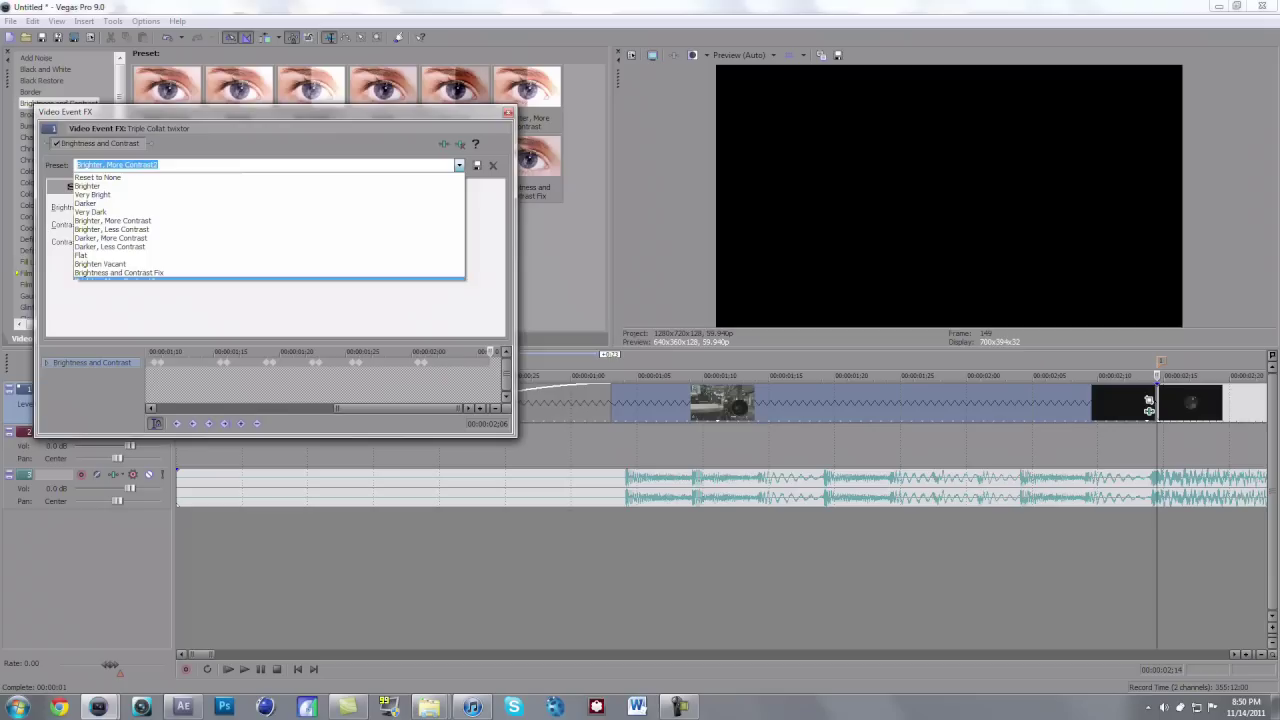
key(Return)
drag(490, 351, 181, 351)
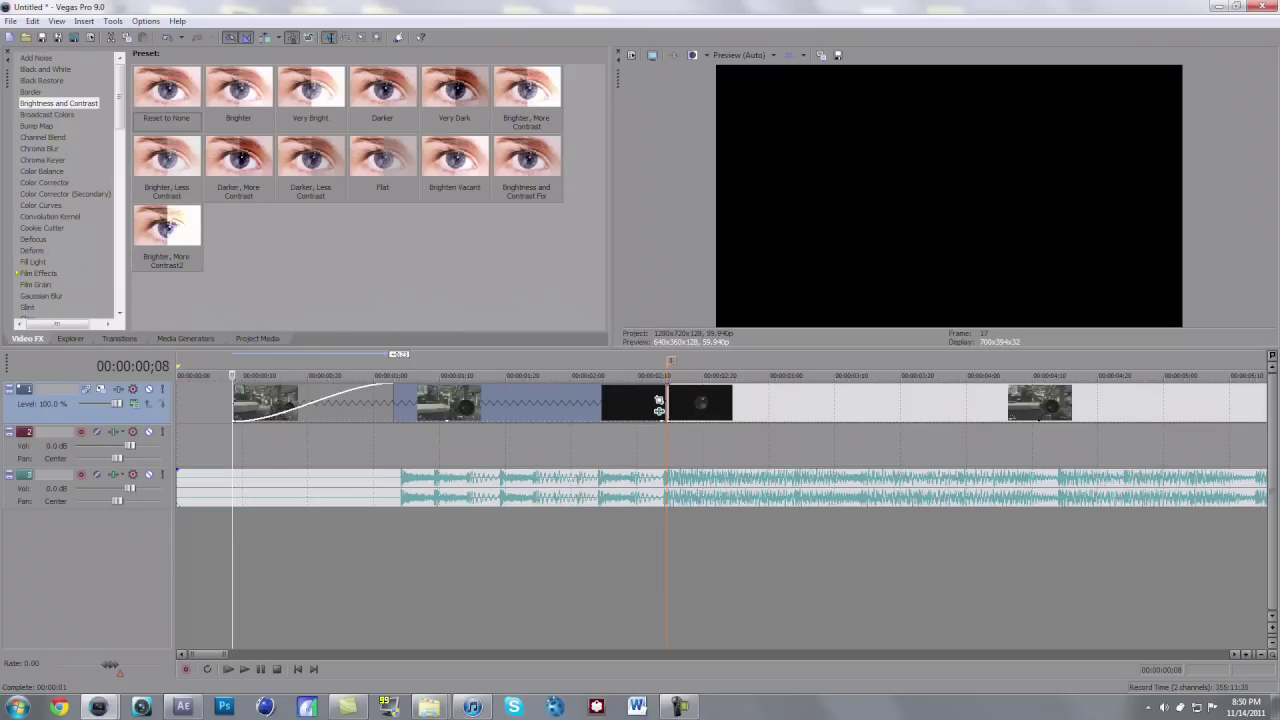
Select the time range from 00:00:00;29 to 00:00:02;29 and build a dynamic RAM preview of it.
drag(285, 570, 949, 570)
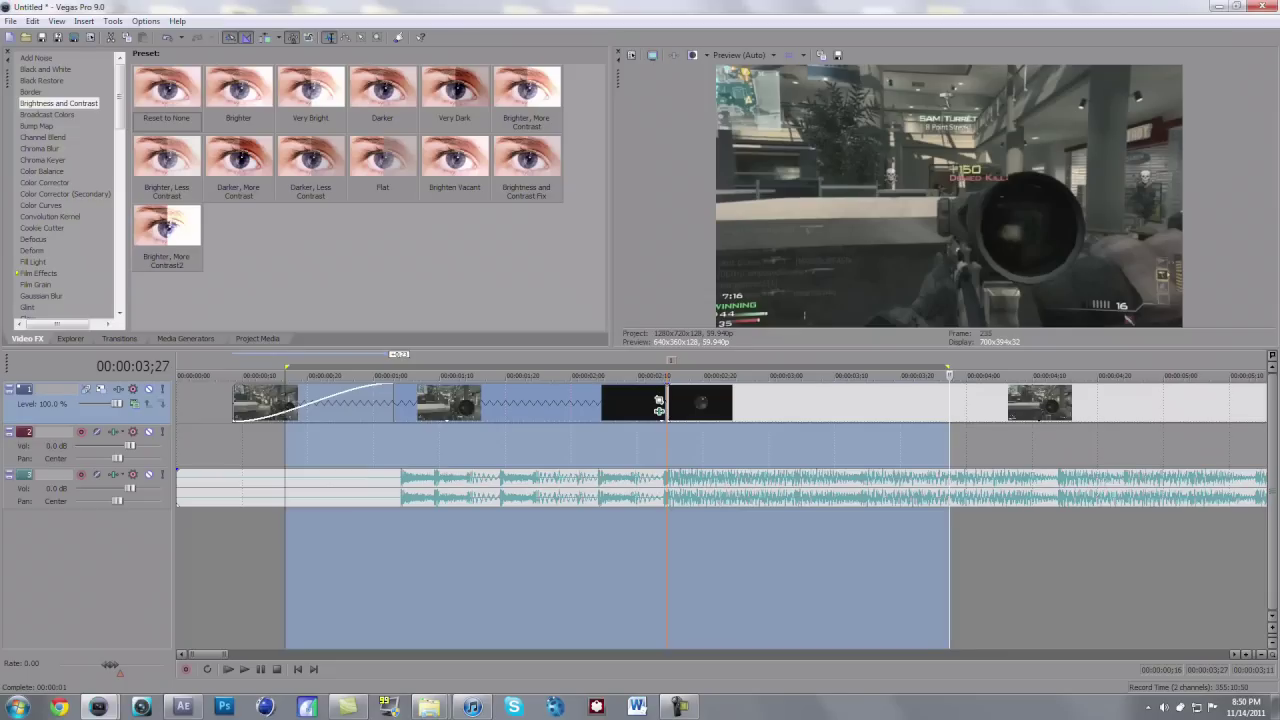
click(268, 570)
drag(249, 570, 393, 570)
drag(393, 360, 864, 372)
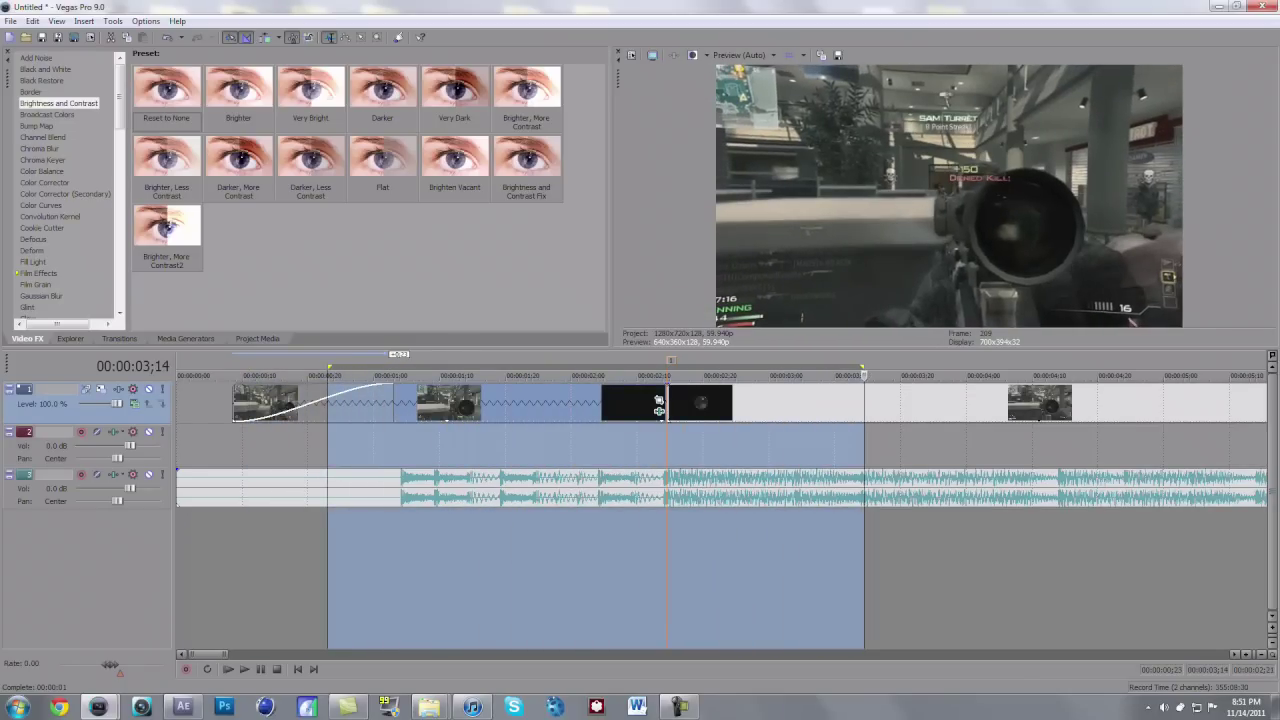
drag(612, 360, 620, 360)
drag(367, 360, 762, 360)
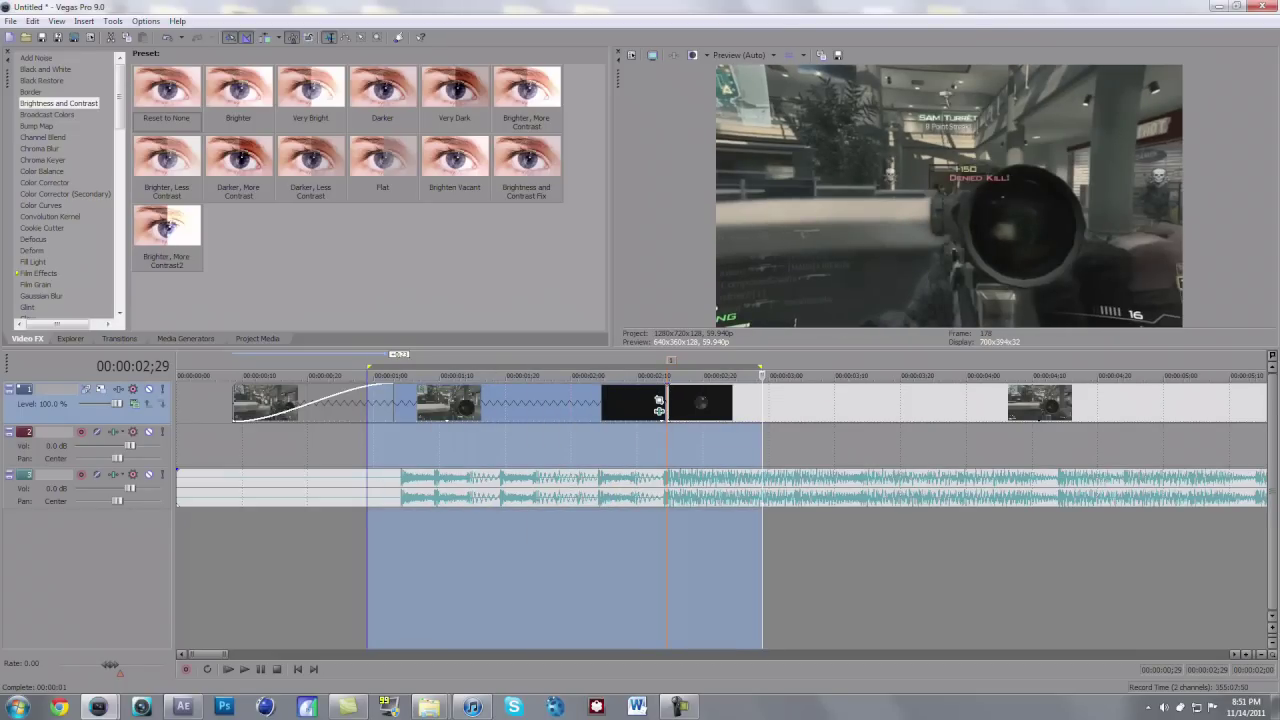
key(shift+b)
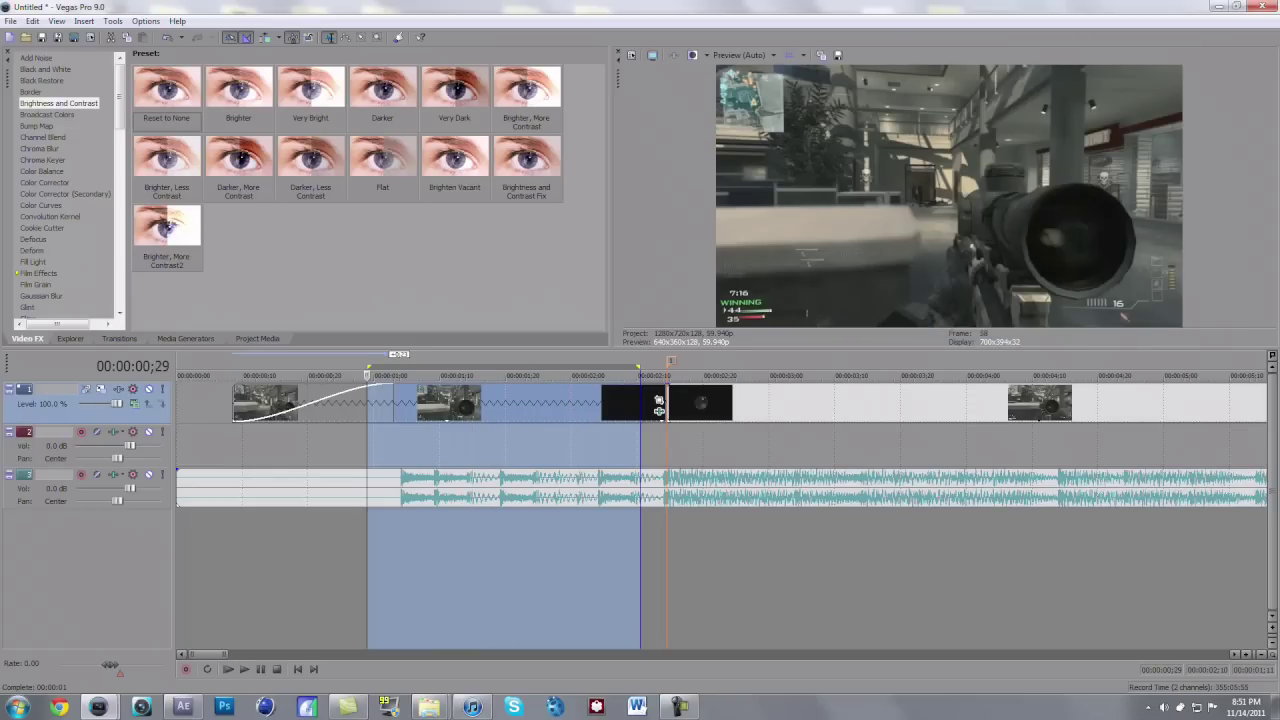
Play back the first clip's brightness flashes from 00:00:01;21 up to the cut to check their timing against the music.
key(Right)
key(Right)
key(Right)
key(Right)
key(Right)
key(Right)
key(Right)
key(Right)
key(Right)
key(Right)
key(Right)
key(Right)
key(Right)
key(Right)
key(Right)
key(Right)
key(Right)
key(Right)
key(Right)
key(Right)
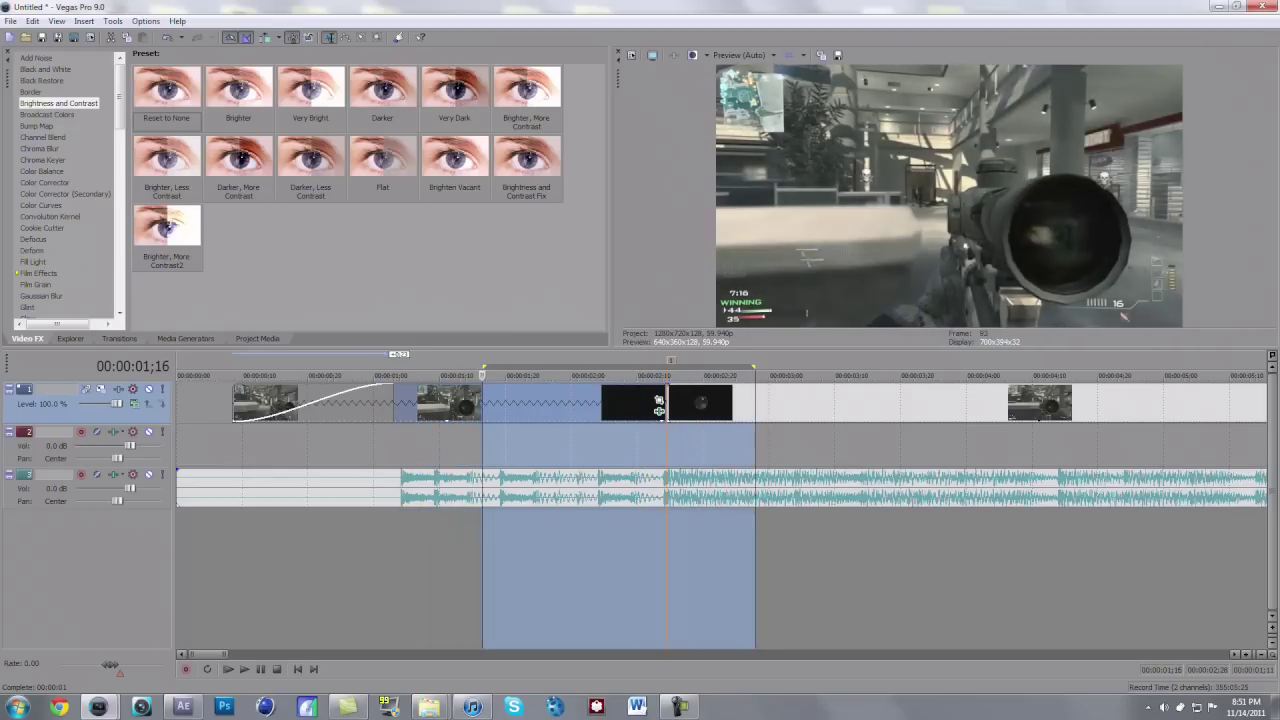
key(space)
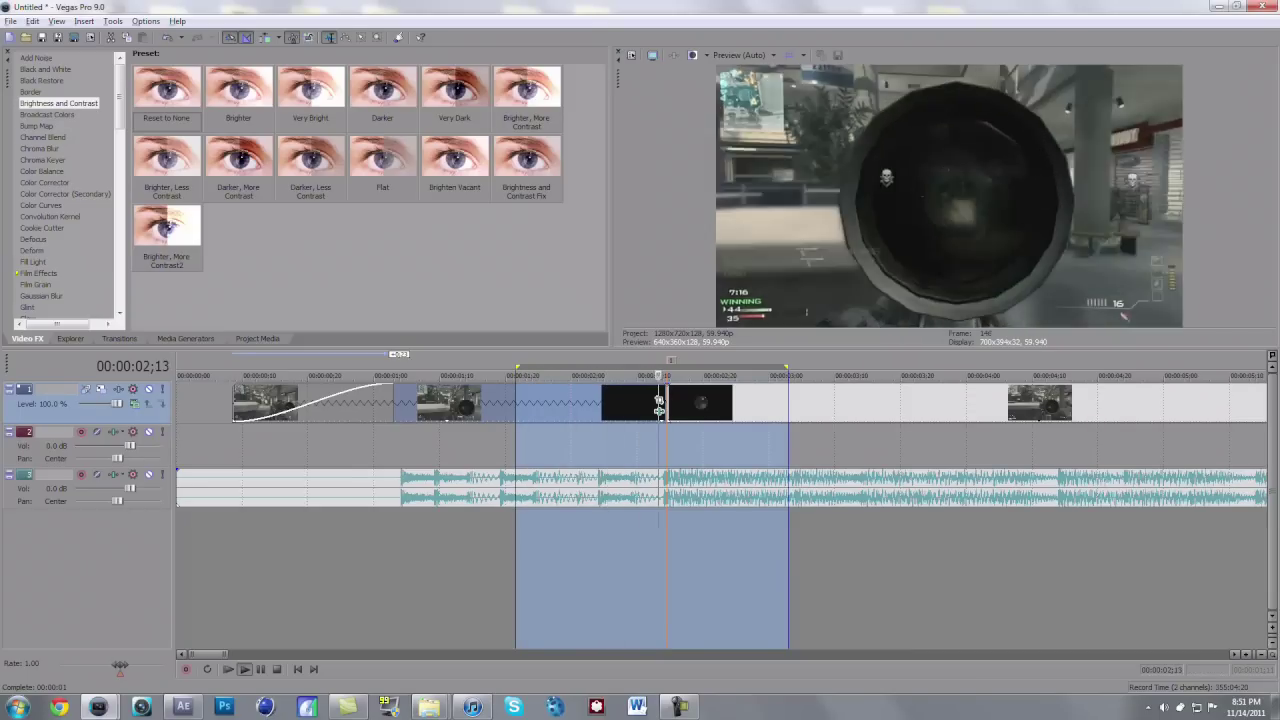
key(space)
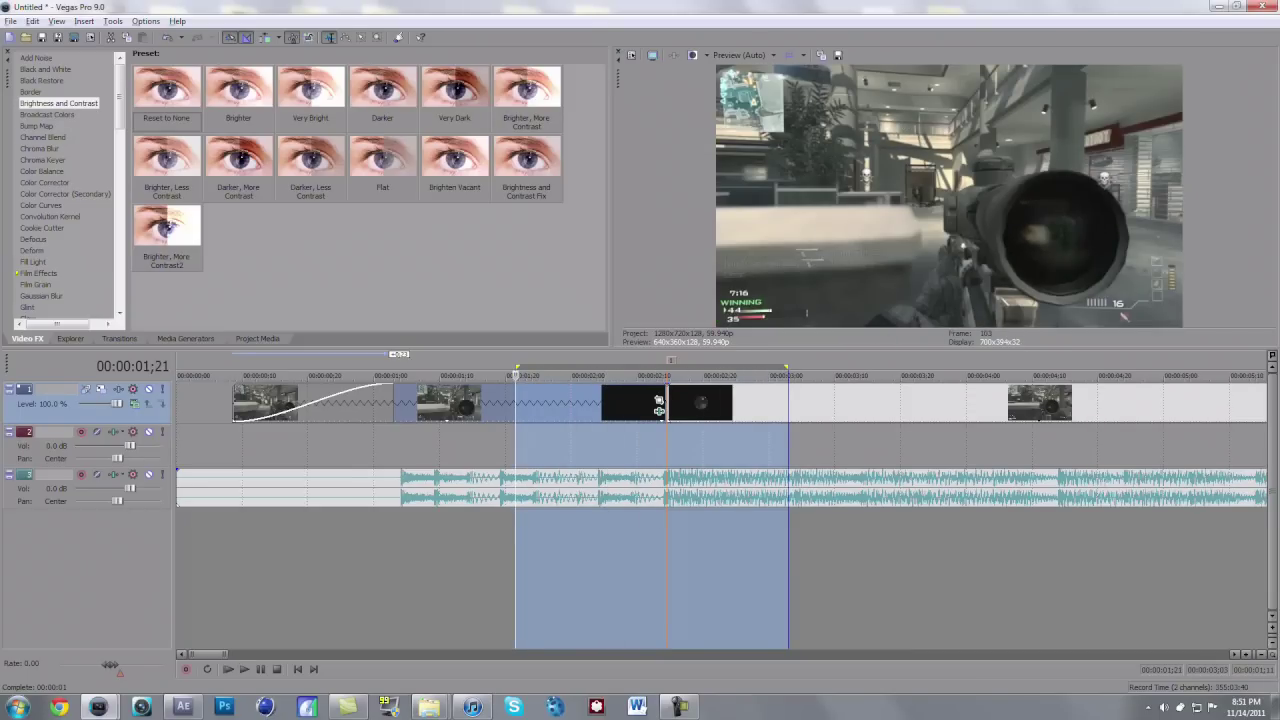
key(Left)
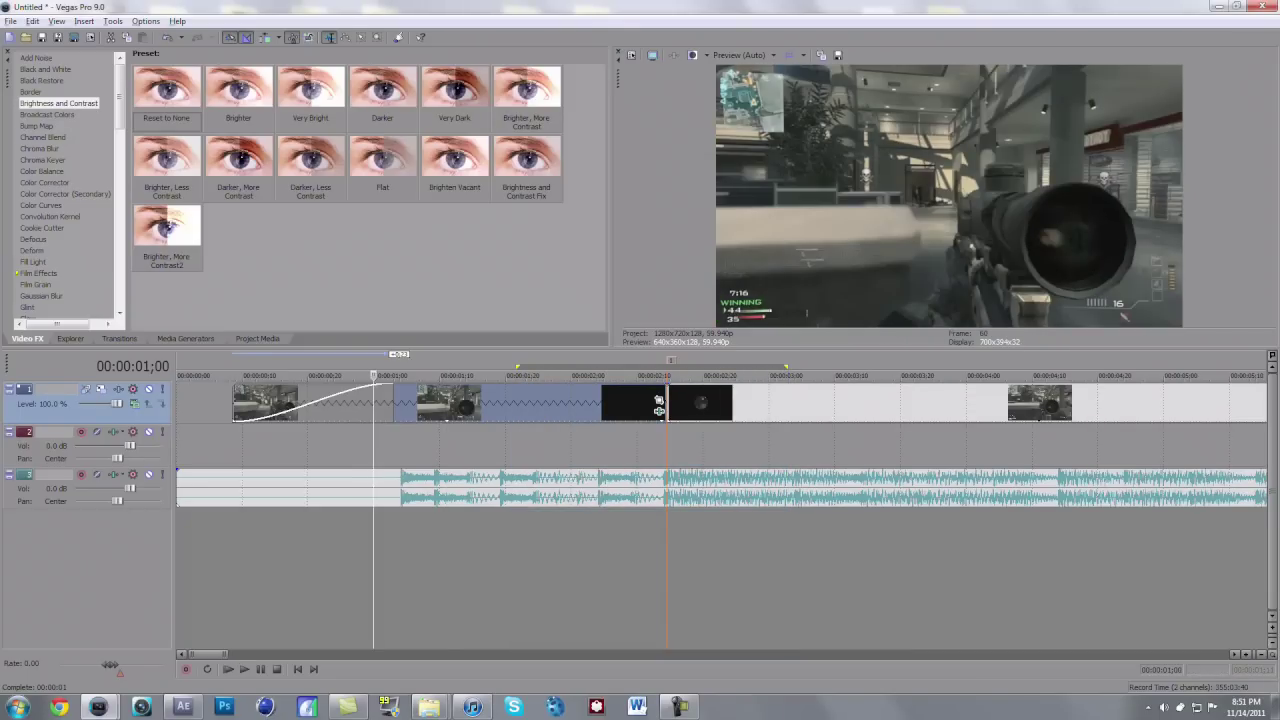
In the second clip's Event Pan/Crop, at 00:00:00;02, zoom in to about 997 wide and rotate the frame to about -3.2 degrees.
click(667, 403)
scroll(667, 403, down, 4)
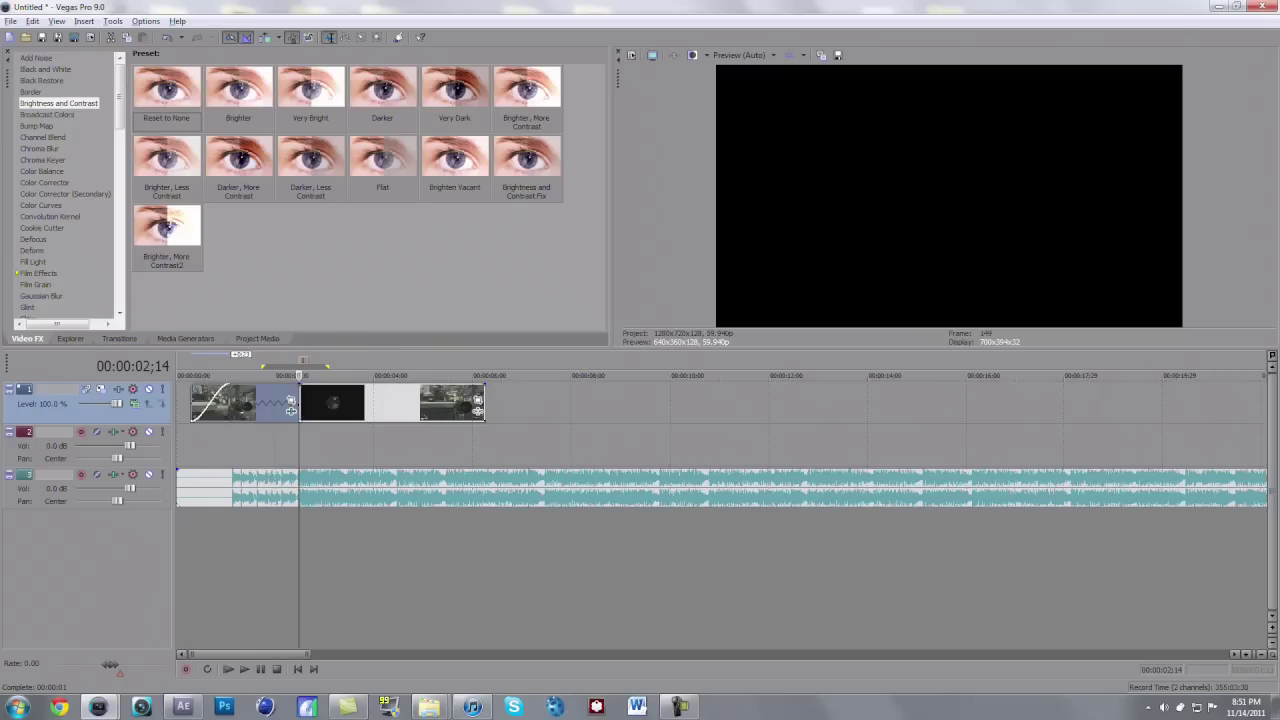
scroll(667, 403, up, 1)
scroll(360, 405, up, 2)
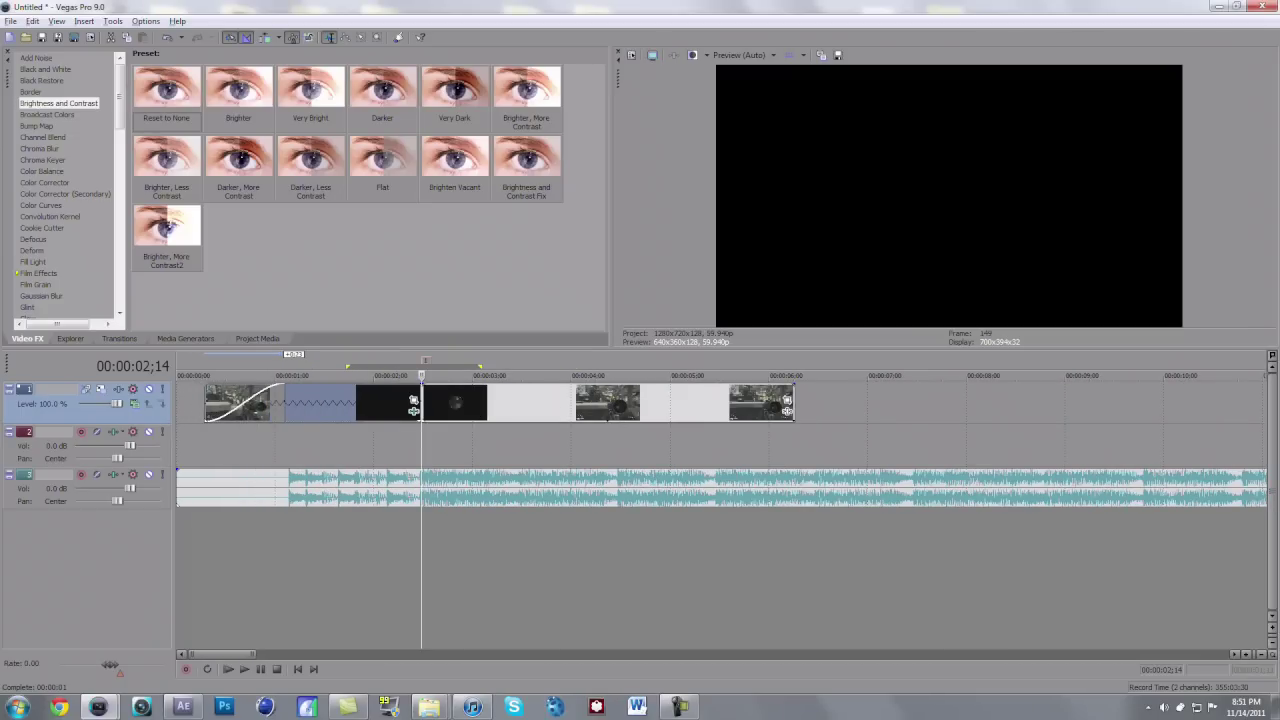
click(787, 401)
mouse_move(229, 479)
mouse_down()
mouse_move(271, 479)
mouse_move(239, 479)
mouse_up()
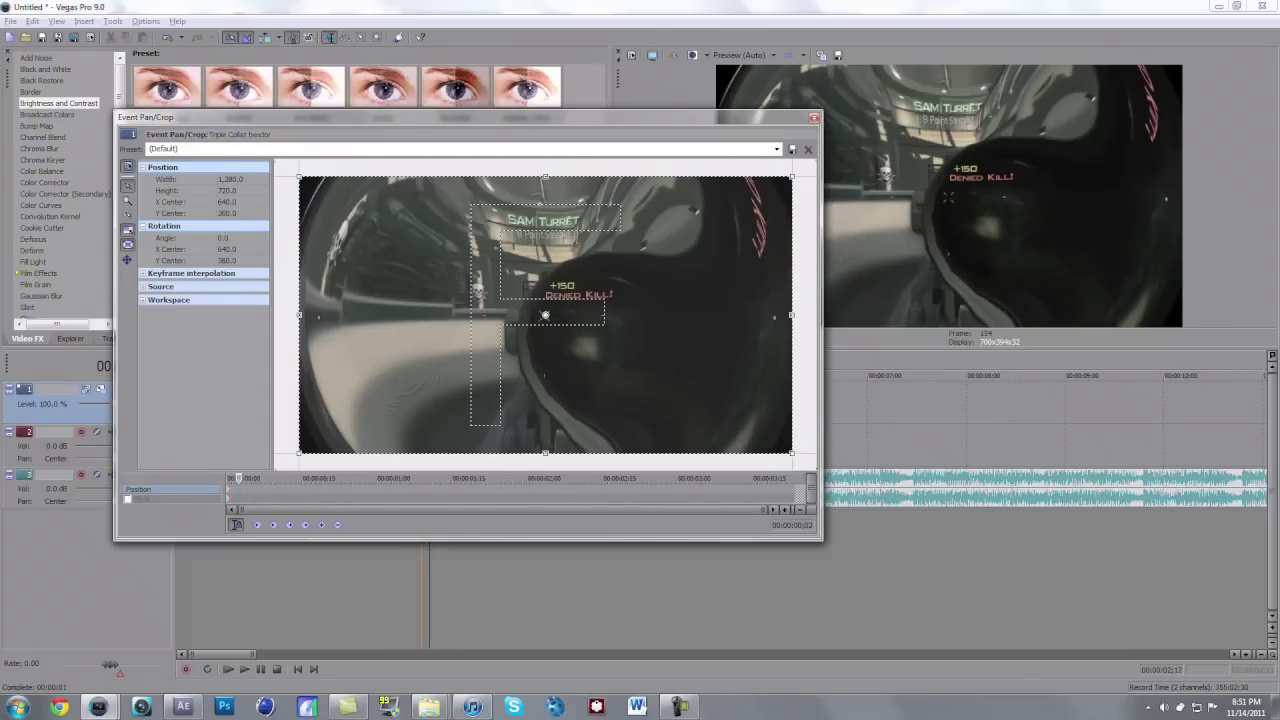
drag(545, 177, 542, 205)
drag(738, 206, 733, 195)
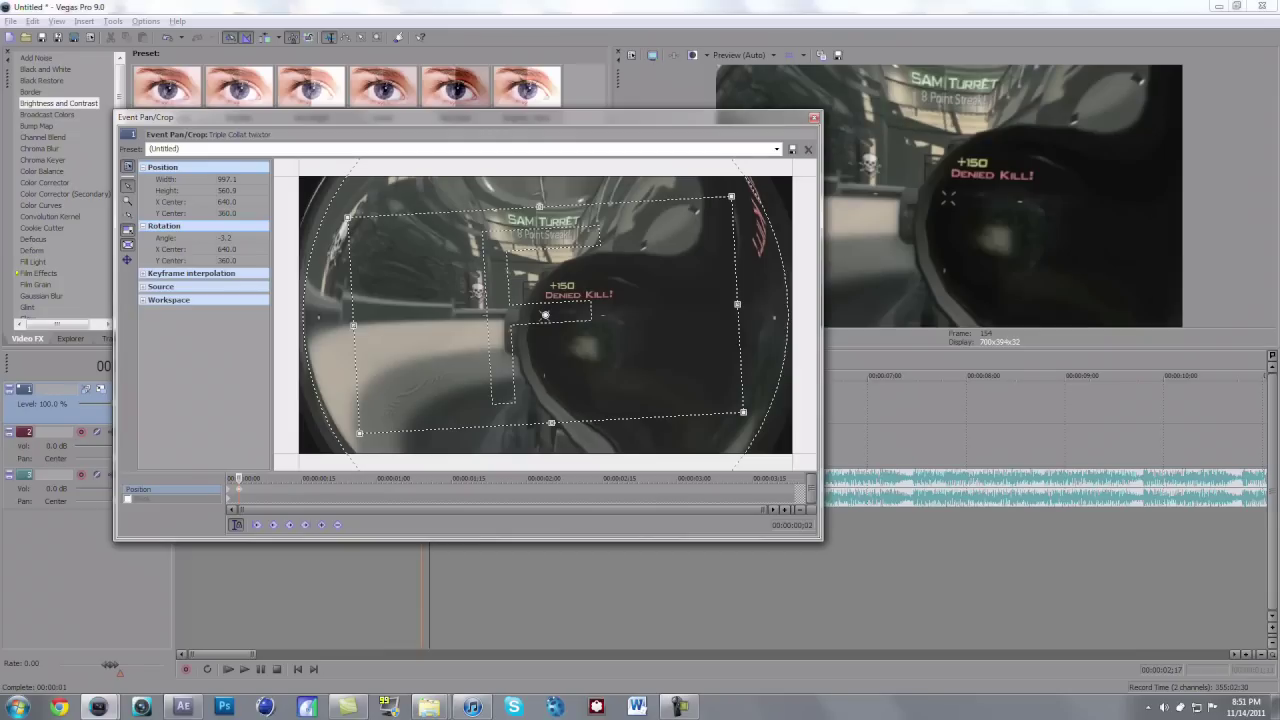
Move the zoomed and rotated Position keyframe slightly further along the Pan/Crop timeline.
drag(239, 489, 239, 489)
key(Left)
key(Left)
key(Left)
key(Left)
key(Left)
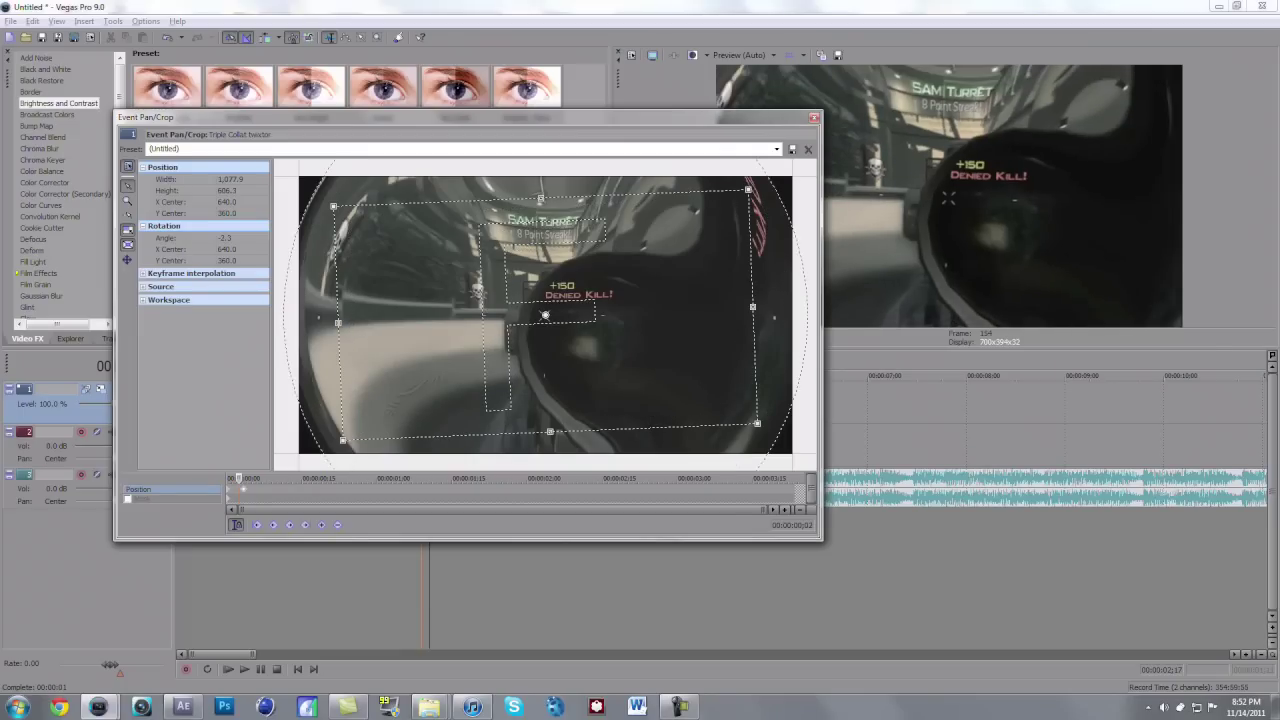
Apply the (Default) pan/crop preset at the end of the second clip, at 00:00:03;23.
key(space)
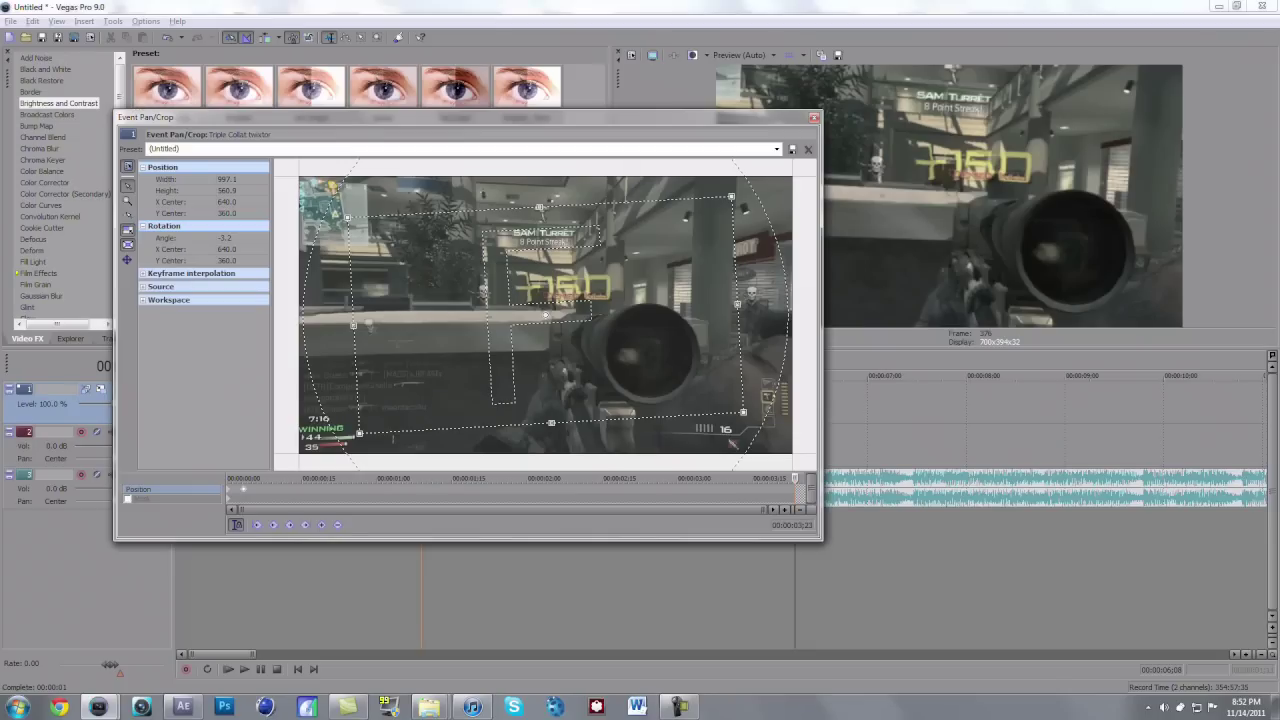
click(776, 149)
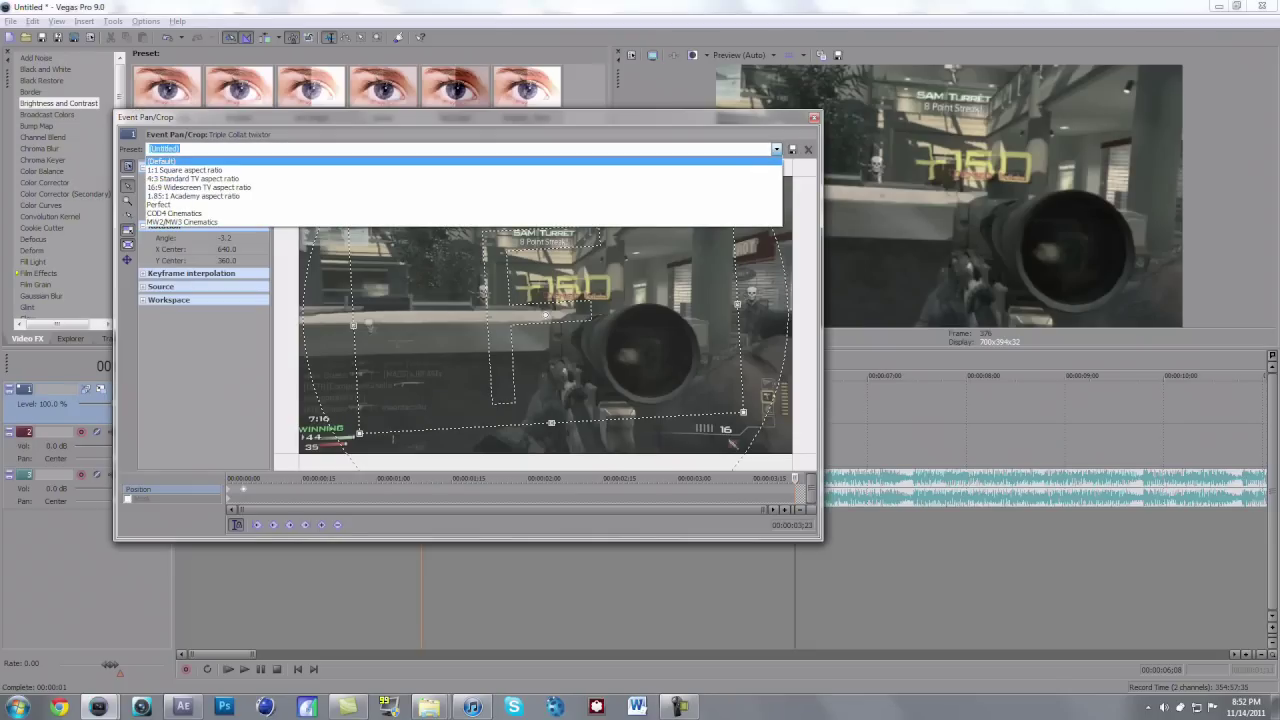
click(760, 161)
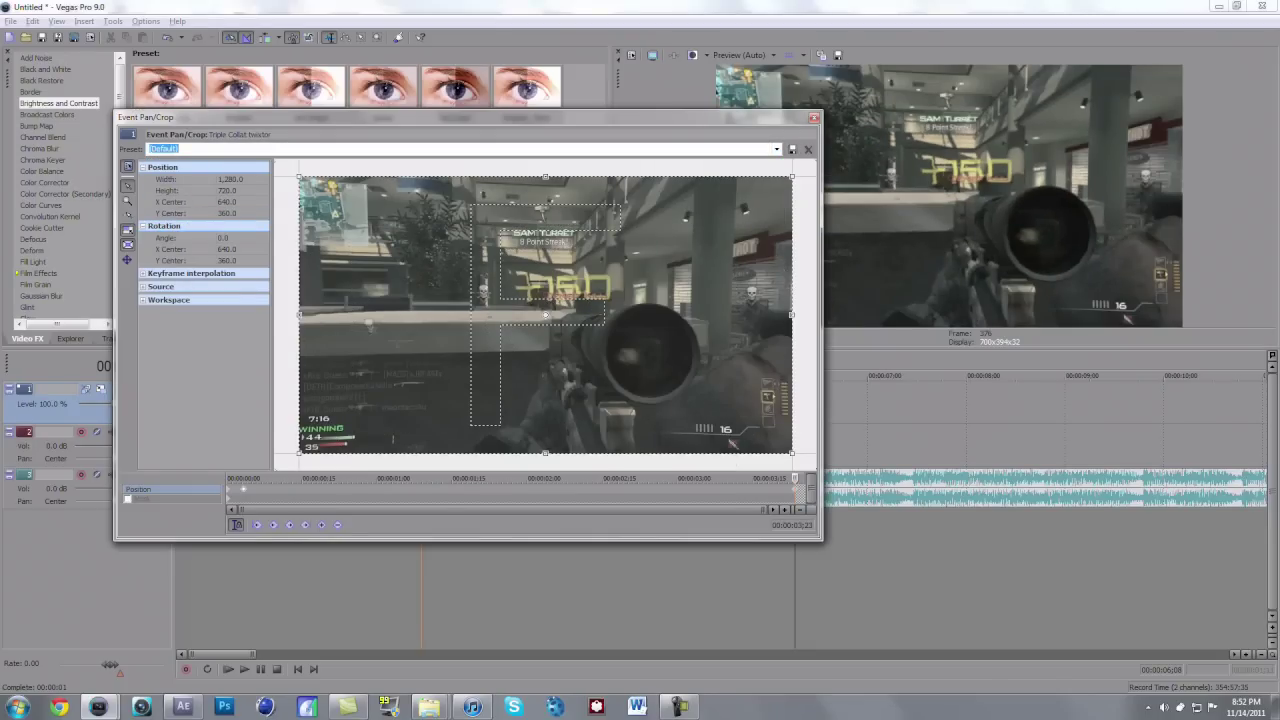
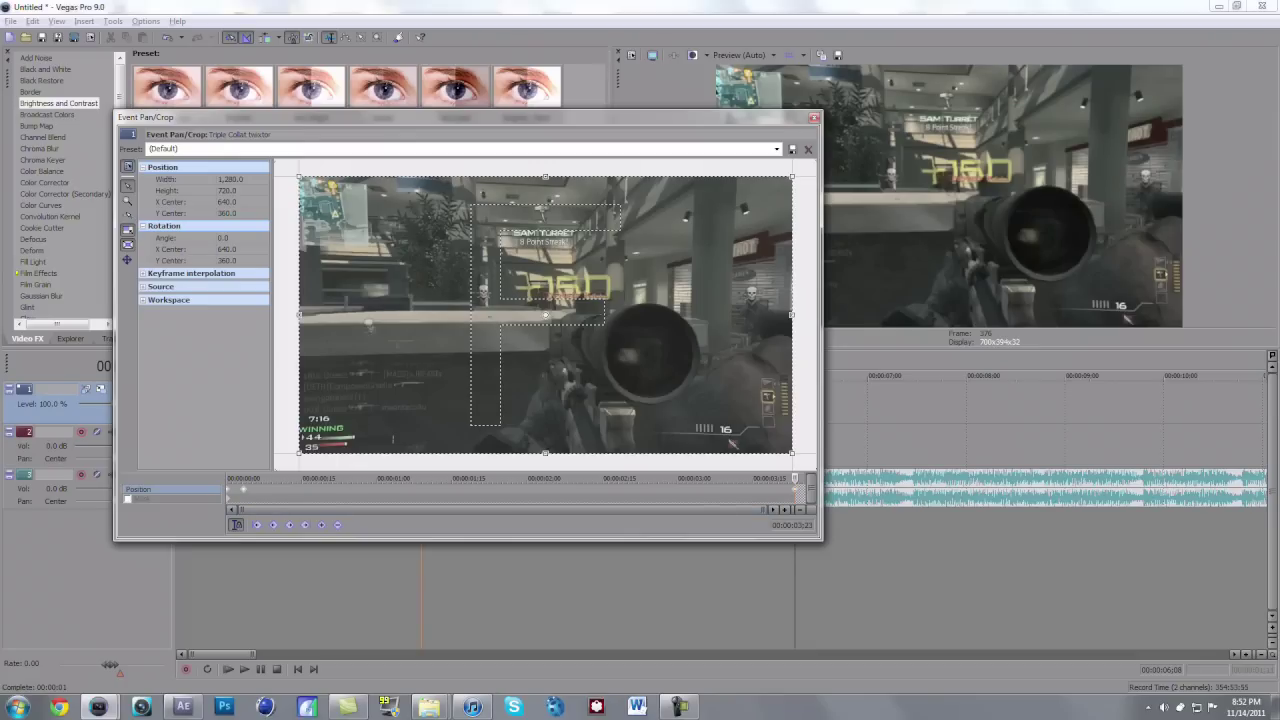
Set the zoomed Position keyframe's interpolation to Smooth, preview the movement, and close the Pan/Crop settings.
right_click(243, 490)
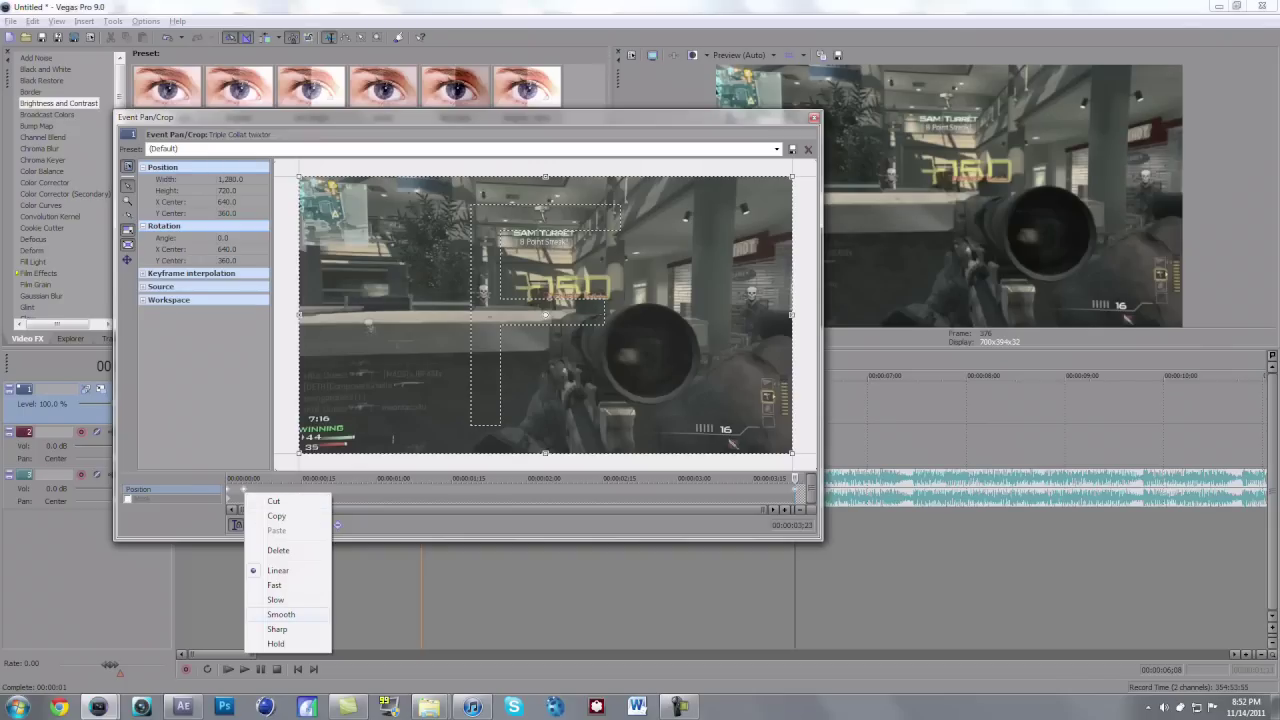
click(281, 614)
drag(795, 479, 271, 479)
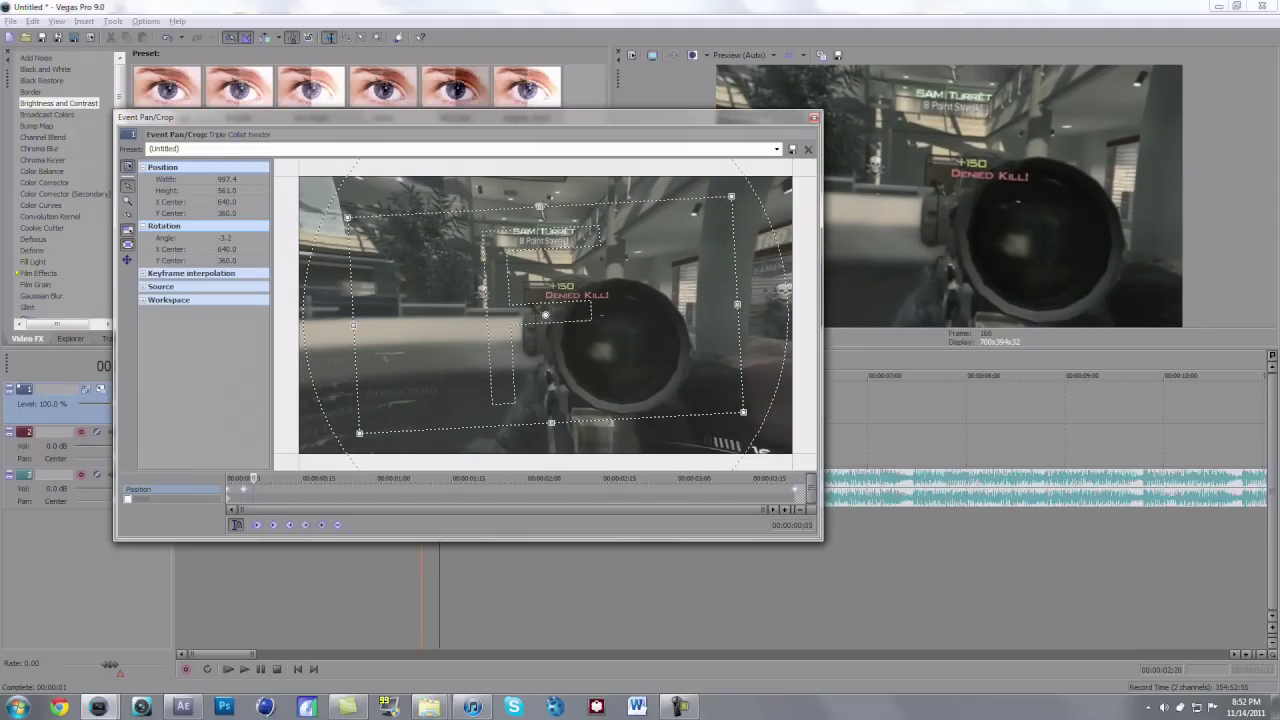
click(814, 118)
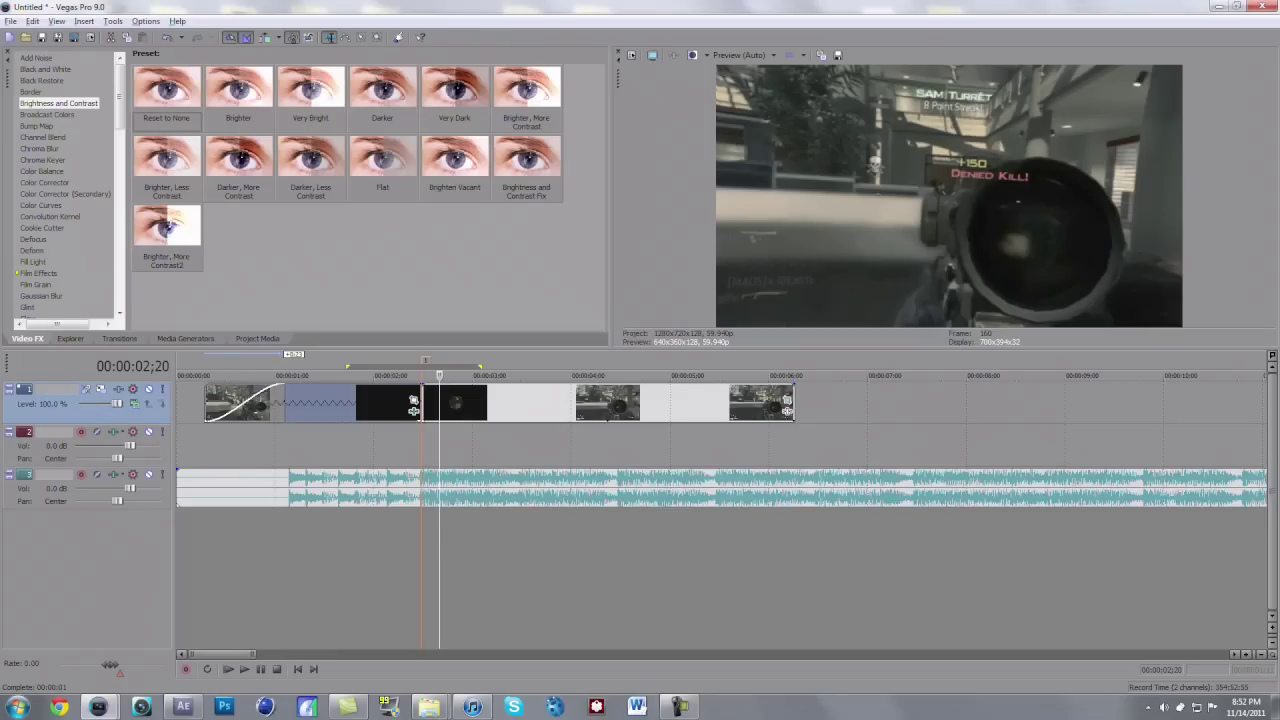
Switch to the desktop's Recordings folder and open Modern Warfare 3 Sound Pack, Primaries, Sniper Rifles.
scroll(607, 430, down, 3)
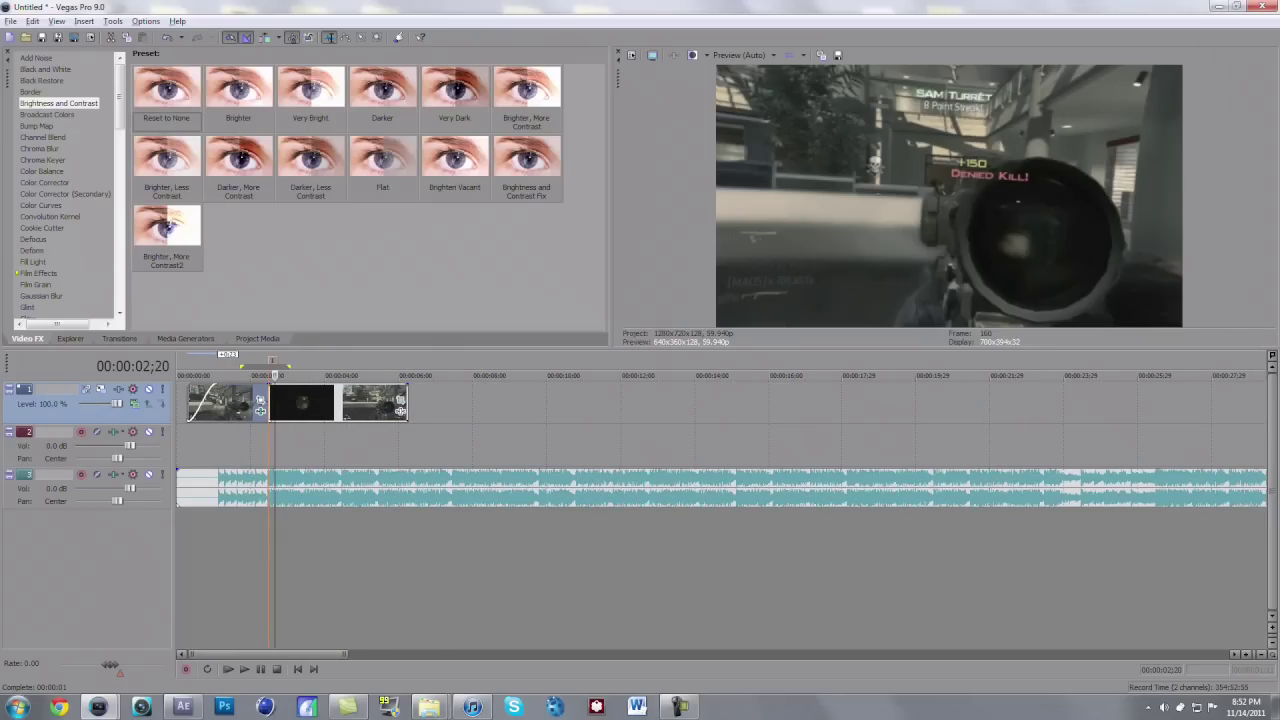
click(238, 377)
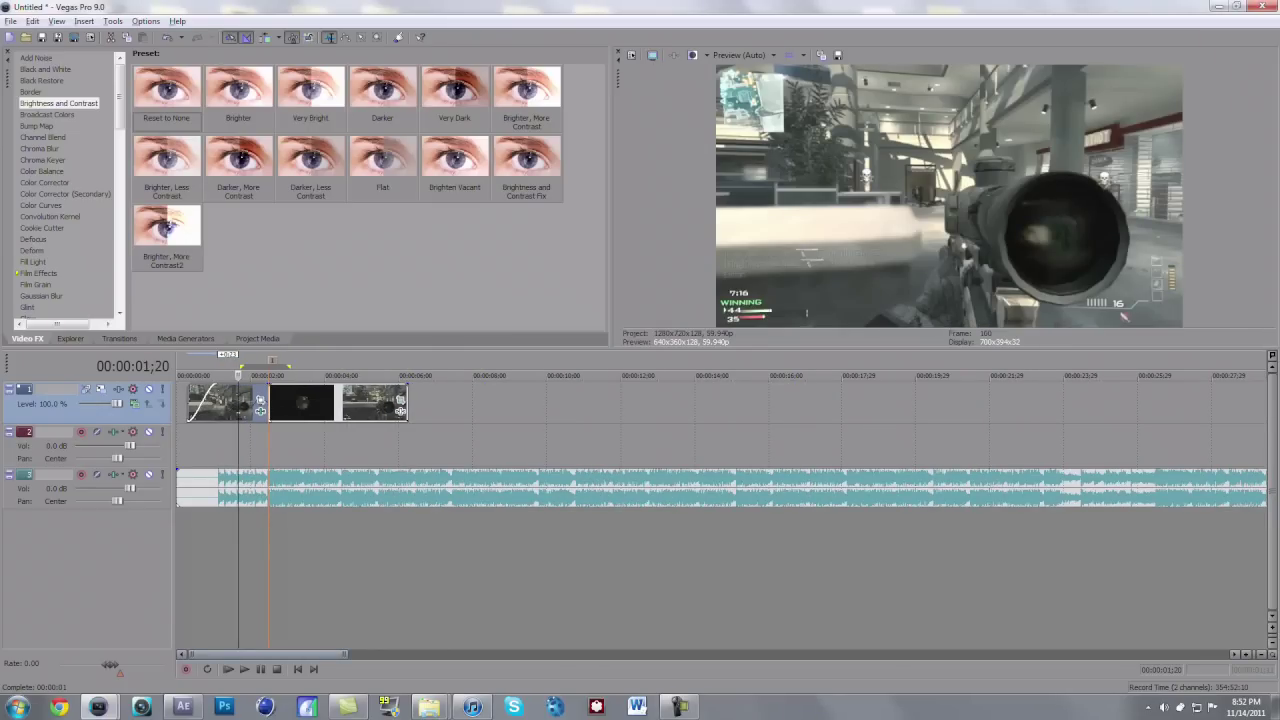
click(430, 707)
click(504, 642)
click(500, 630)
key(super+d)
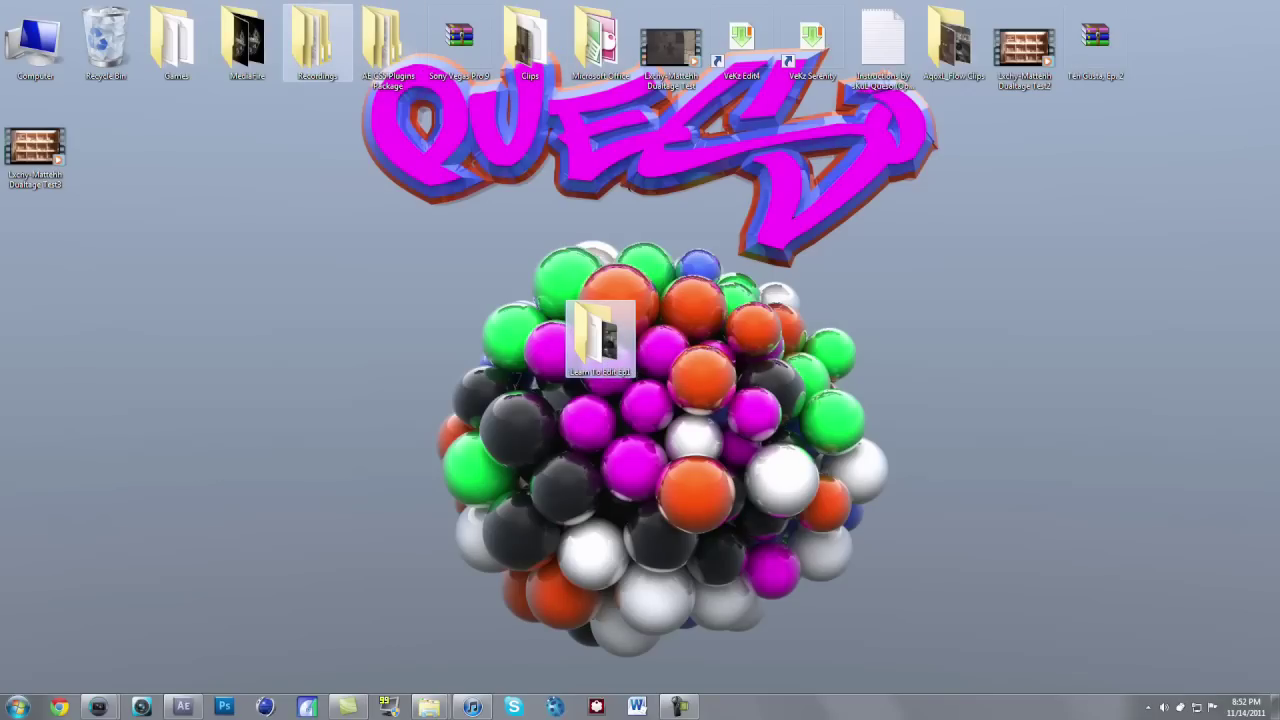
double_click(317, 42)
scroll(598, 348, down, 5)
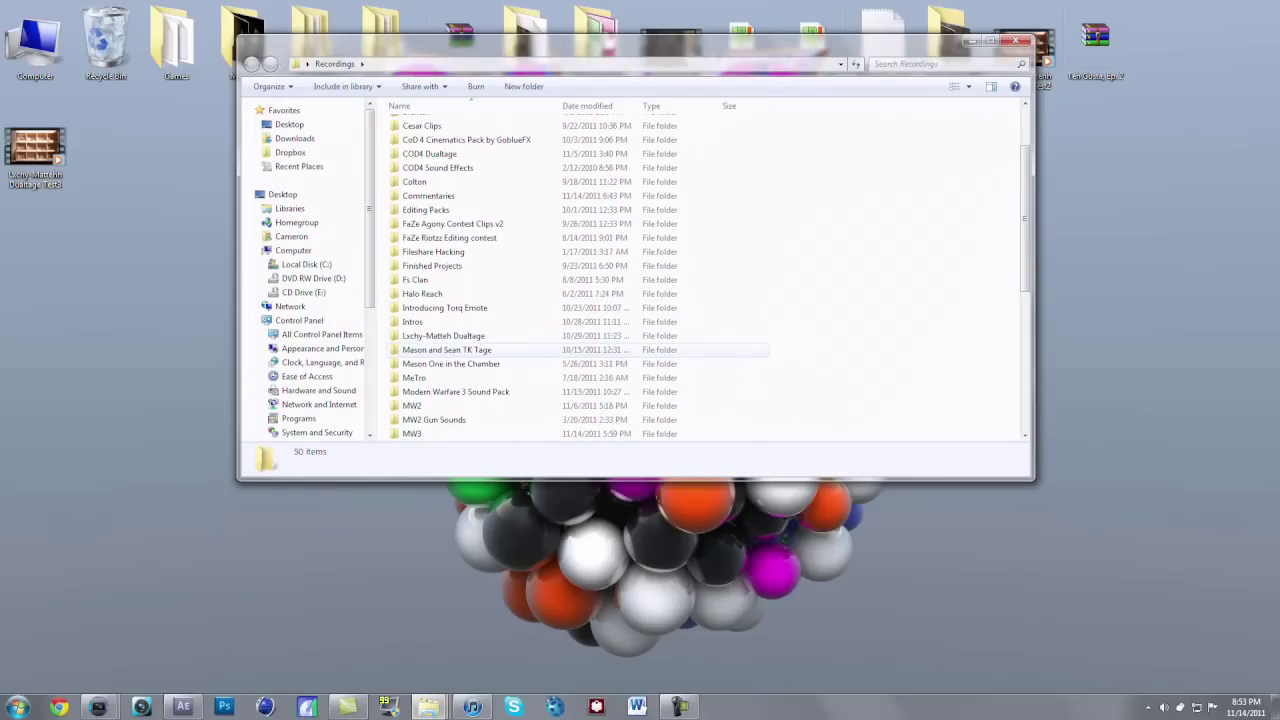
double_click(455, 265)
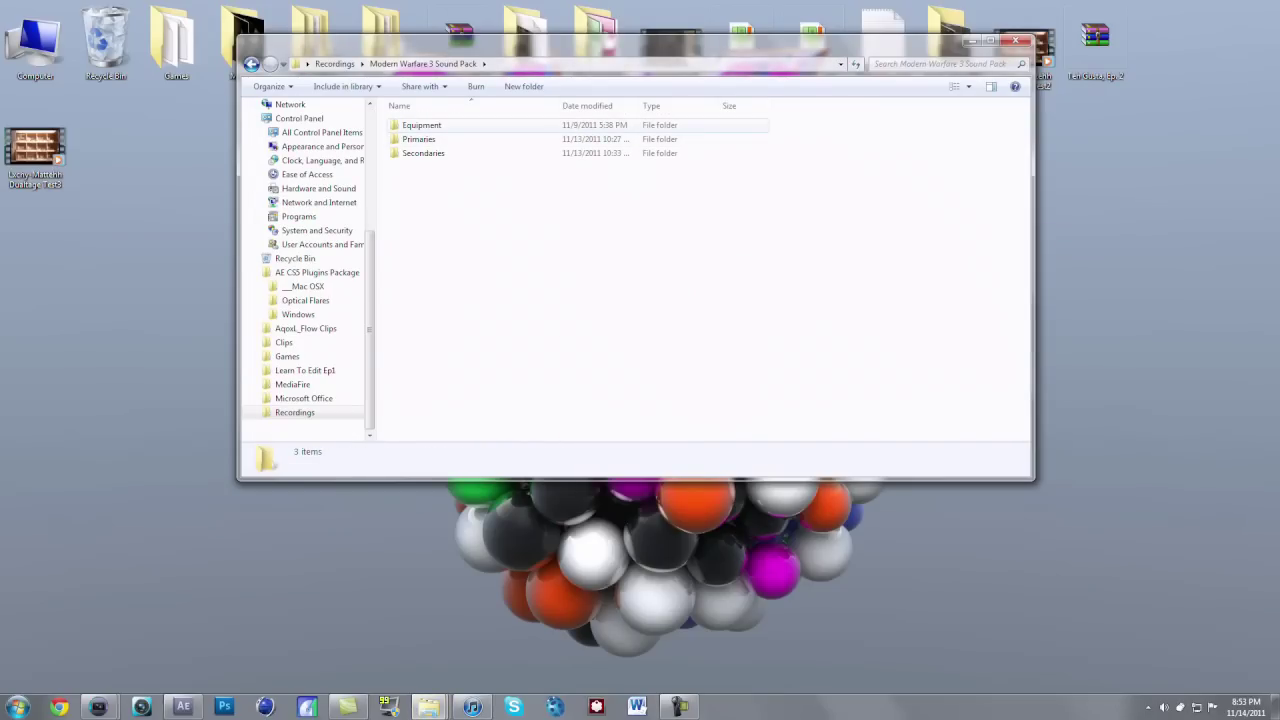
double_click(418, 139)
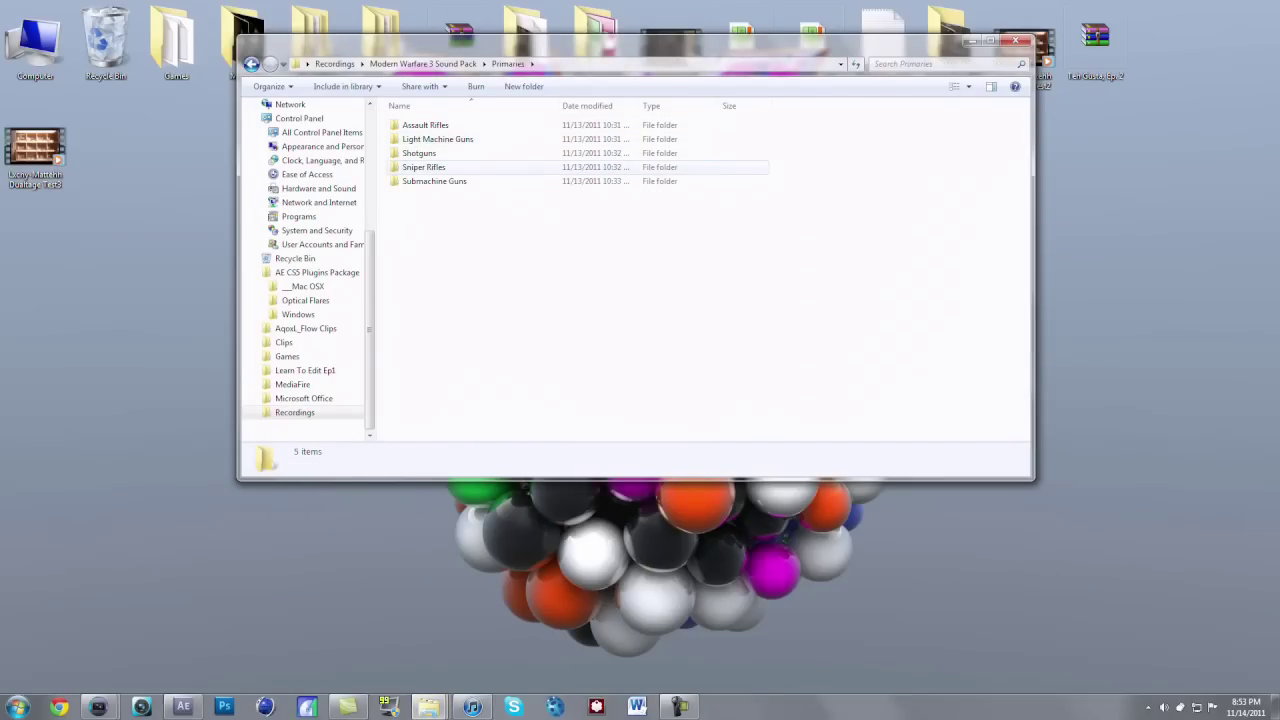
double_click(423, 167)
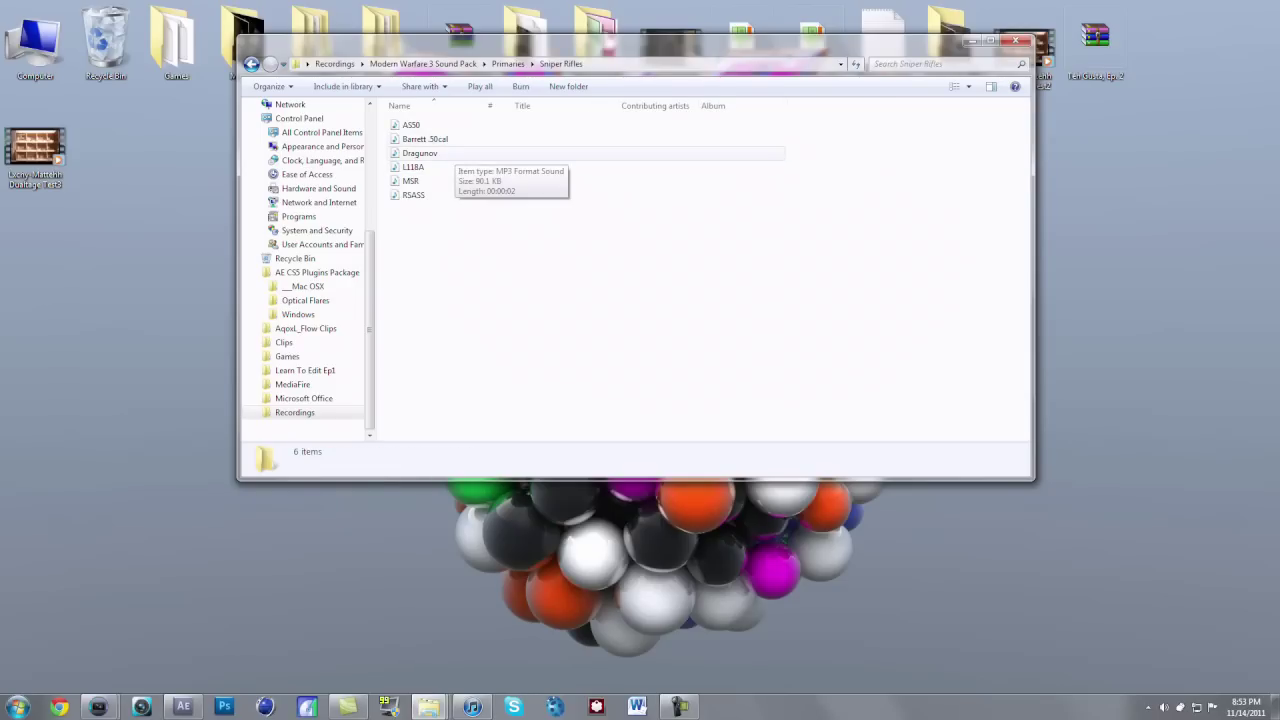
Add the MSR gunshot sound to the empty audio track just before the cut and put the cursor at the cut, 00:00:02;14.
drag(410, 181, 262, 445)
drag(120, 672, 265, 445)
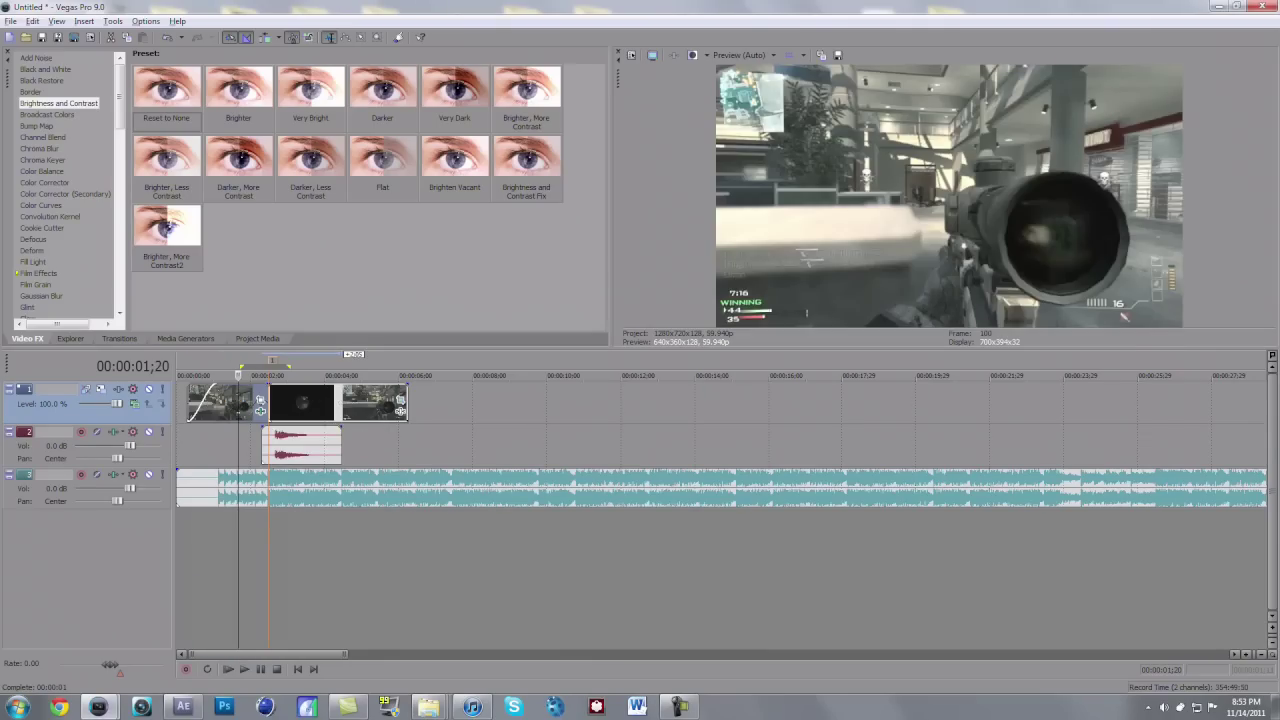
click(268, 375)
scroll(268, 376, up, 5)
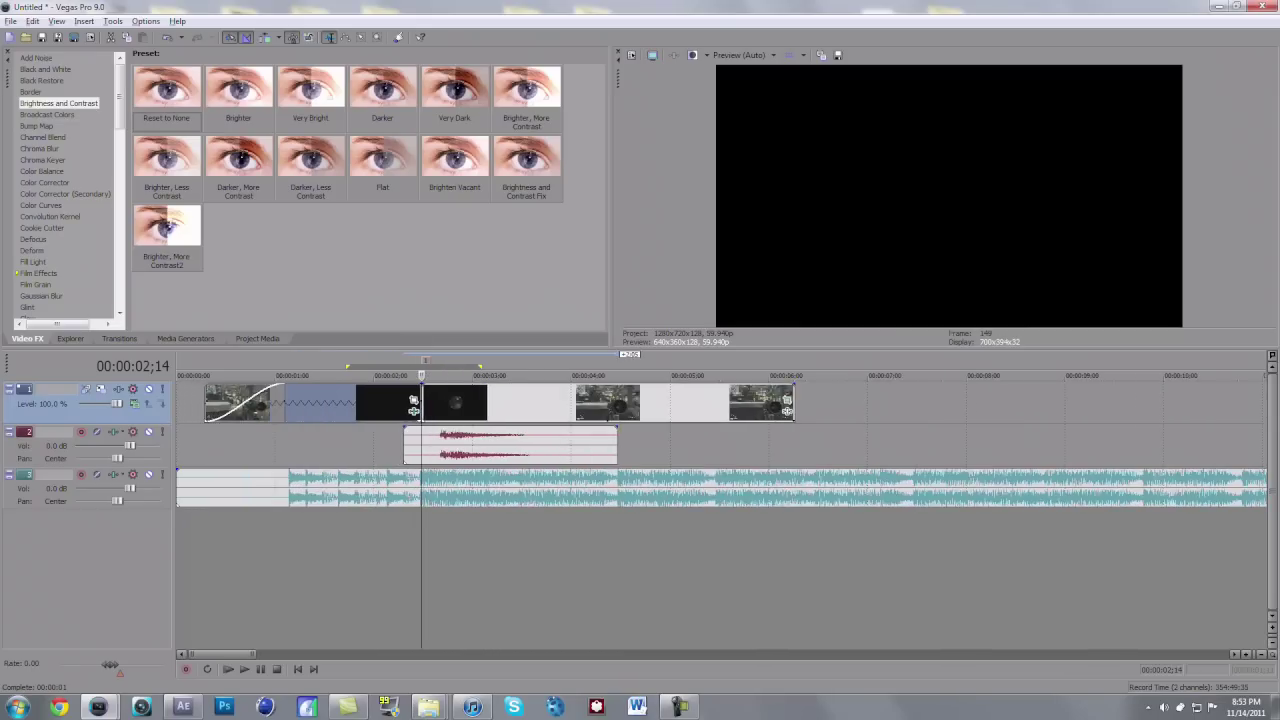
Align the gunshot's peak with the cut at 00:00:02;14 and trim the silence before it.
drag(720, 445, 689, 445)
drag(659, 405, 655, 405)
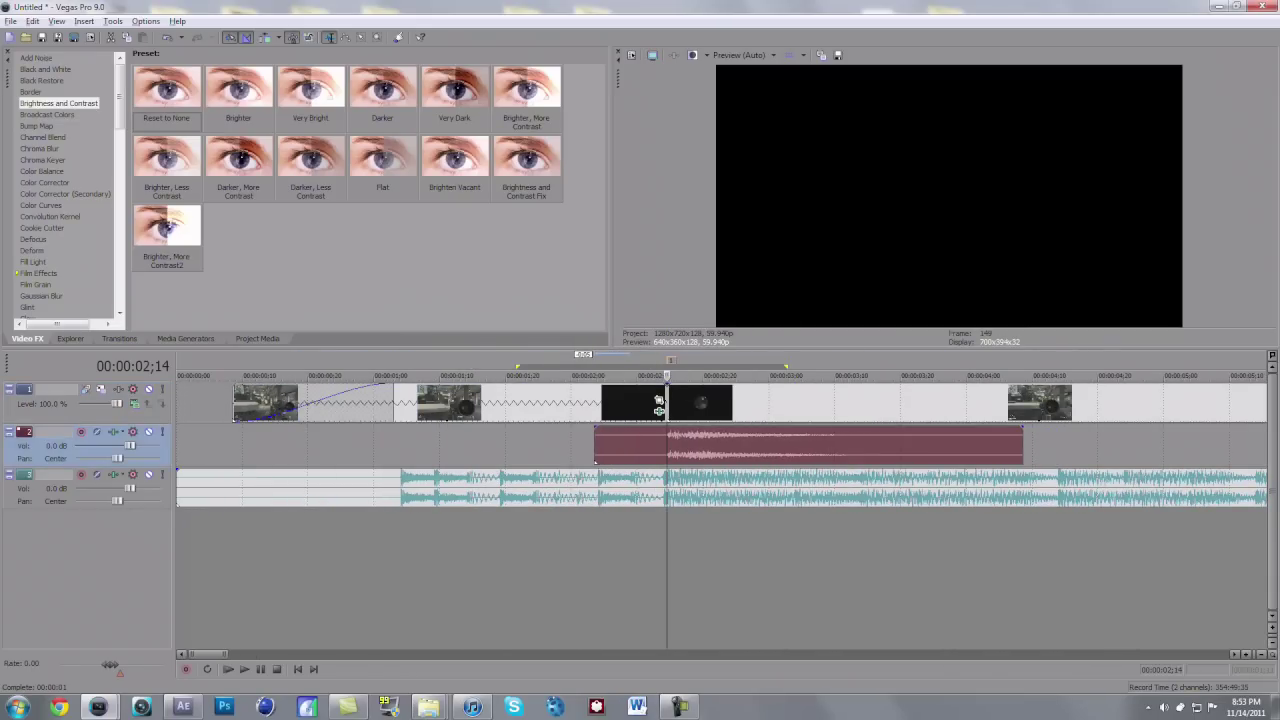
drag(595, 445, 667, 445)
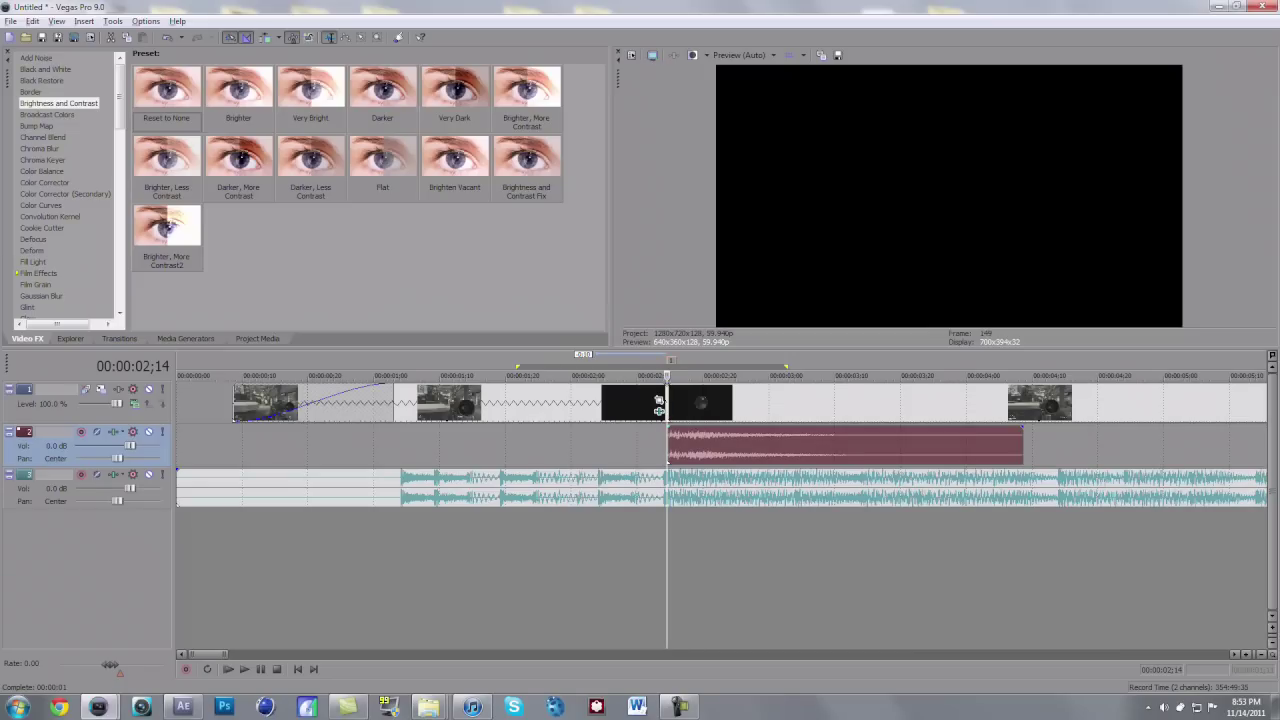
Select a loop region around the cut, from 00:00:01;18 to 00:00:02;29, and play a rendered preview of it.
drag(492, 376, 821, 376)
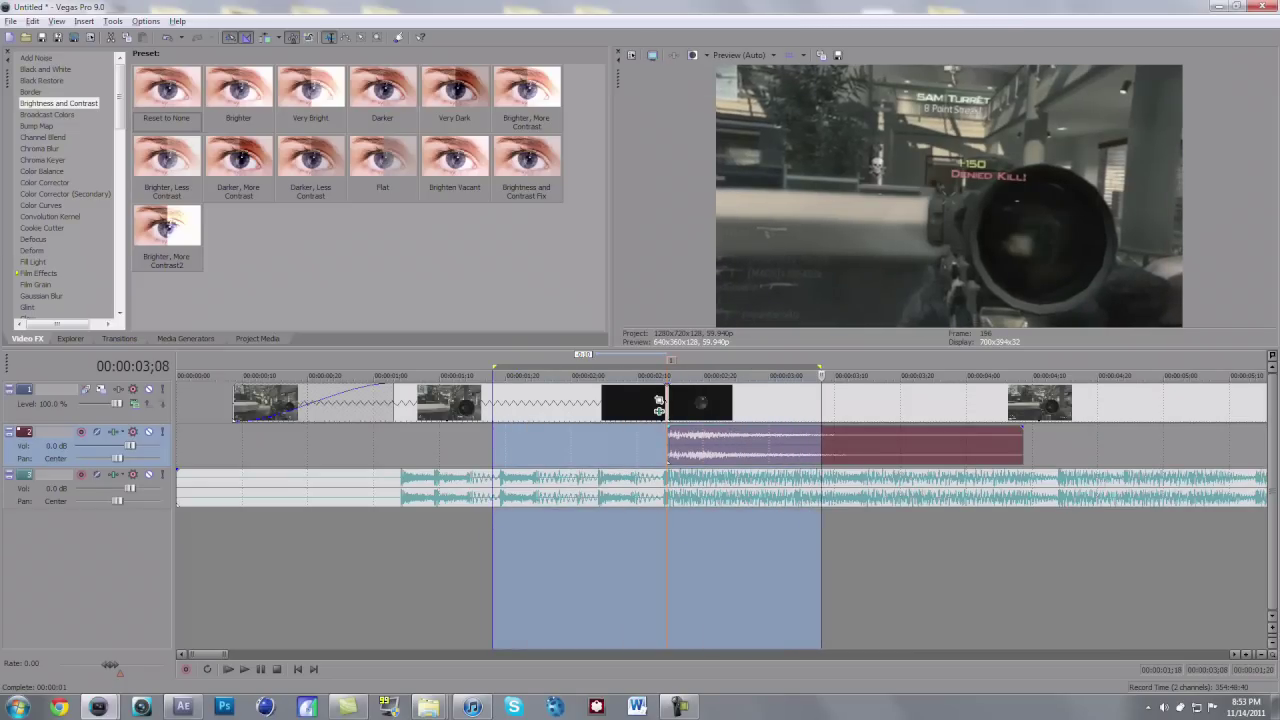
key(shift+b)
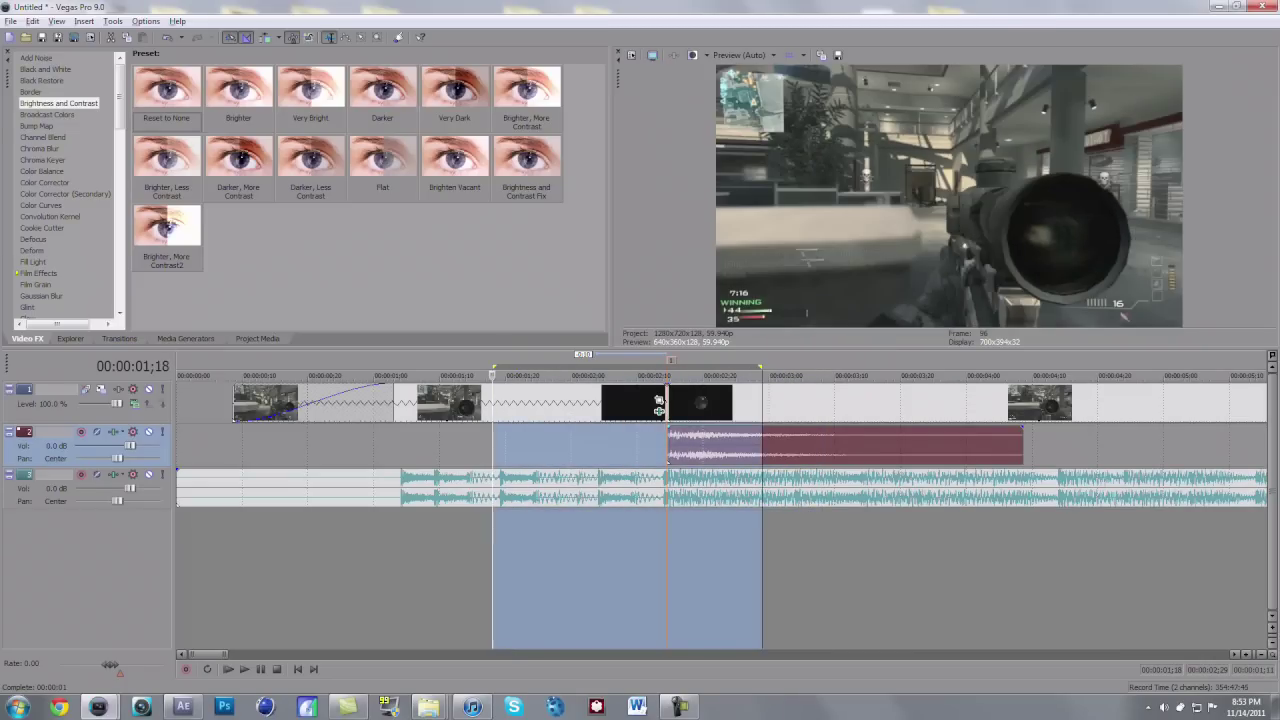
key(space)
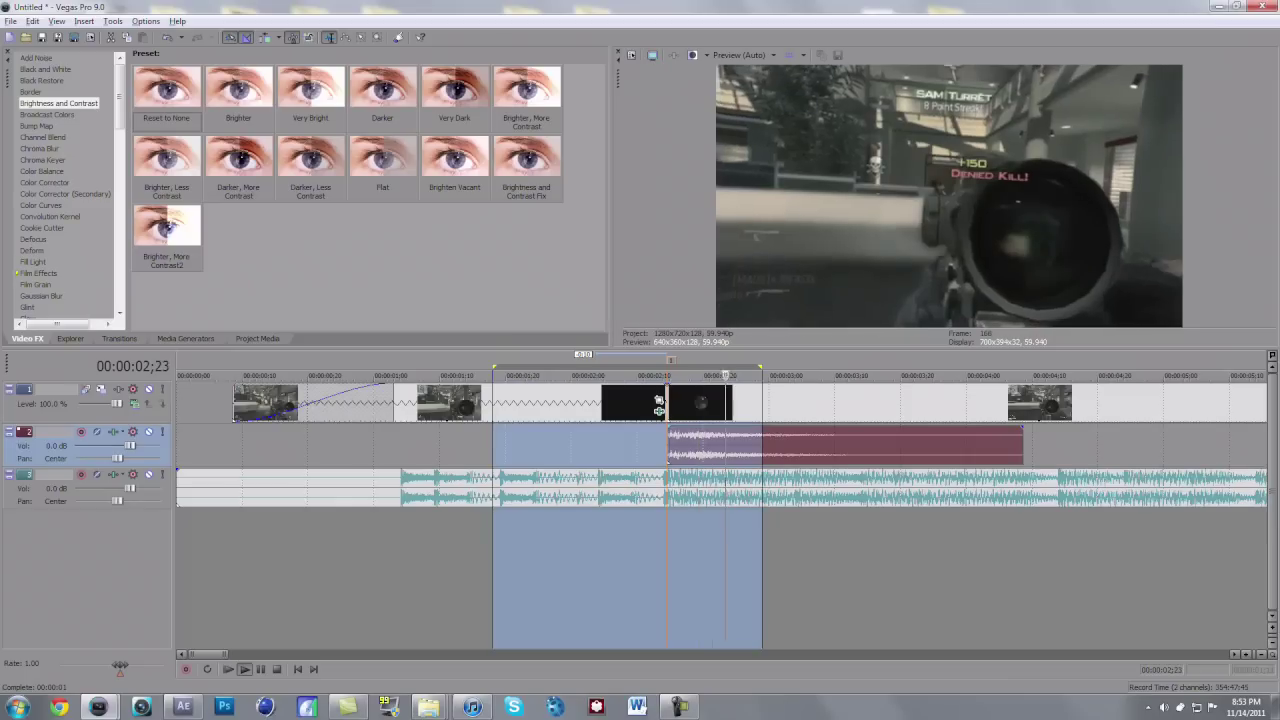
key(space)
Shift the loop region to start at 00:00:02;08 and play the impact with the gunshot.
key(Right)
key(Right)
key(Right)
key(Right)
key(Right)
key(Right)
key(Right)
key(Right)
key(Right)
key(Right)
key(Right)
key(Right)
key(Right)
key(Right)
key(Right)
key(Right)
key(Right)
key(Right)
key(Right)
key(Right)
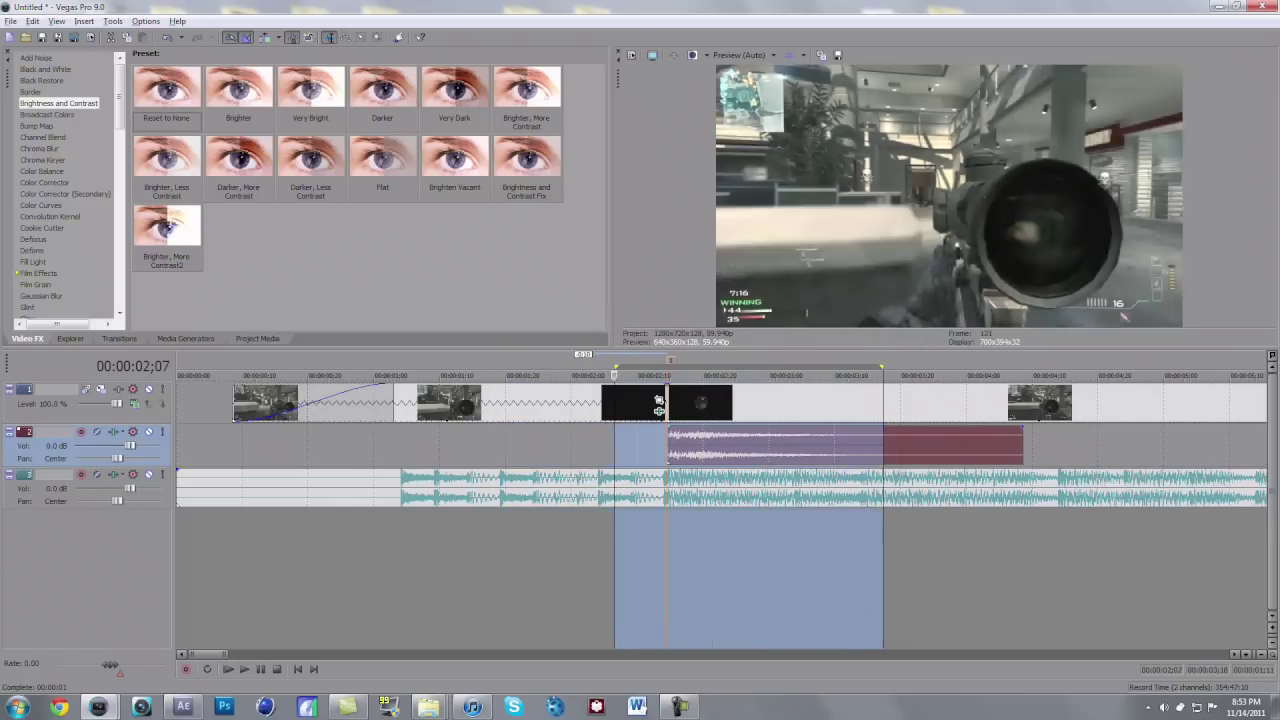
key(space)
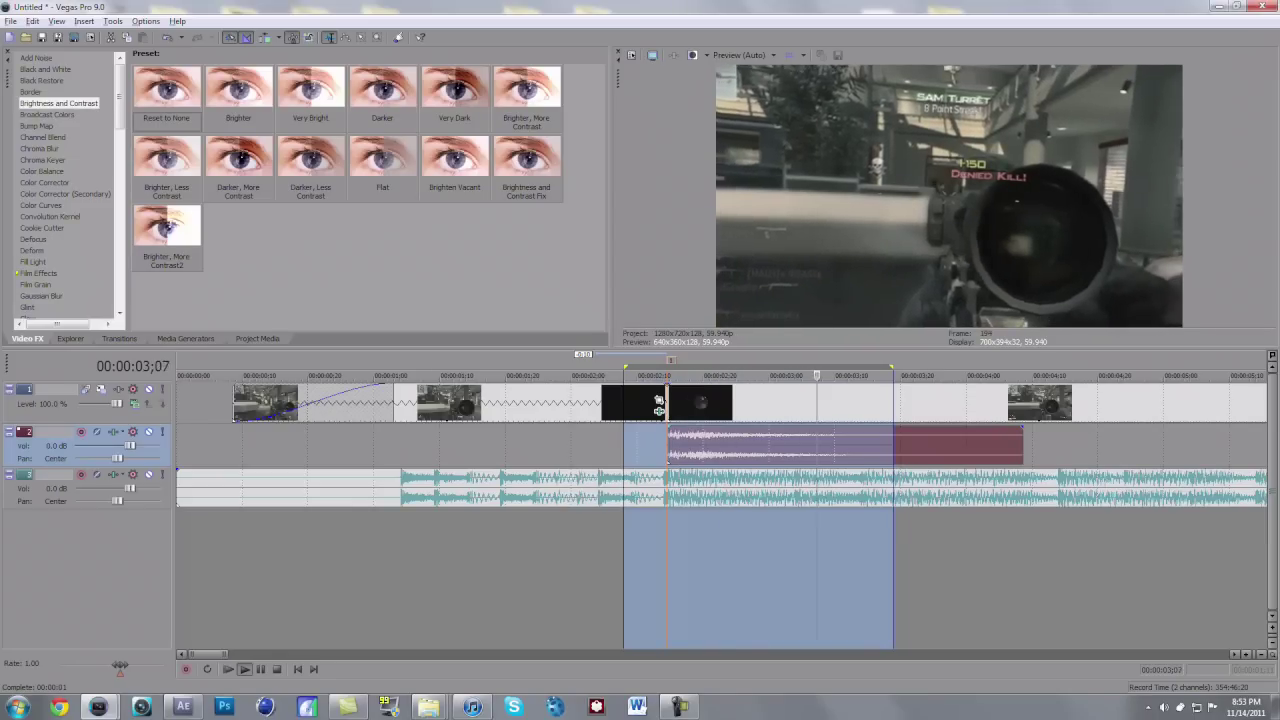
key(space)
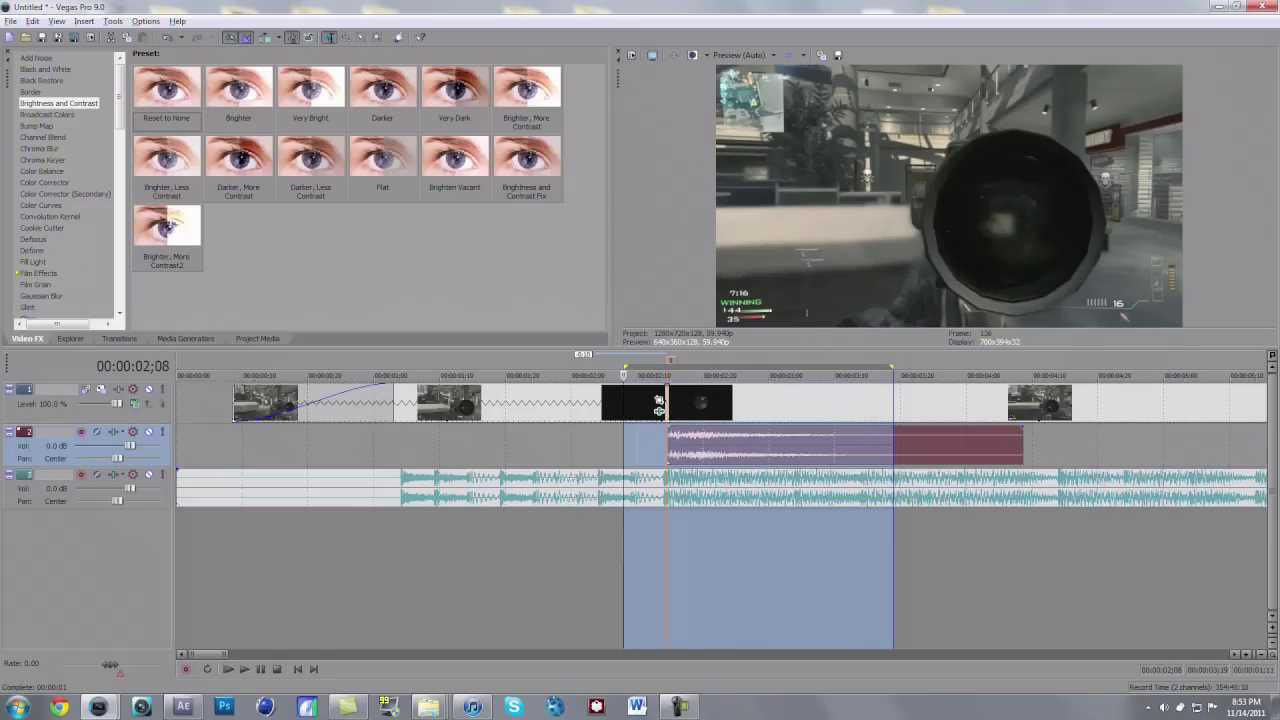
Raise the gunshot track's volume to 4.0 dB and listen to it.
drag(129, 446, 148, 446)
key(space)
scroll(720, 500, down, 2)
Apply the Brighter, More Contrast2 preset to the second clip, with a Reset to None keyframe at its end, 00:00:03;23.
click(170, 227)
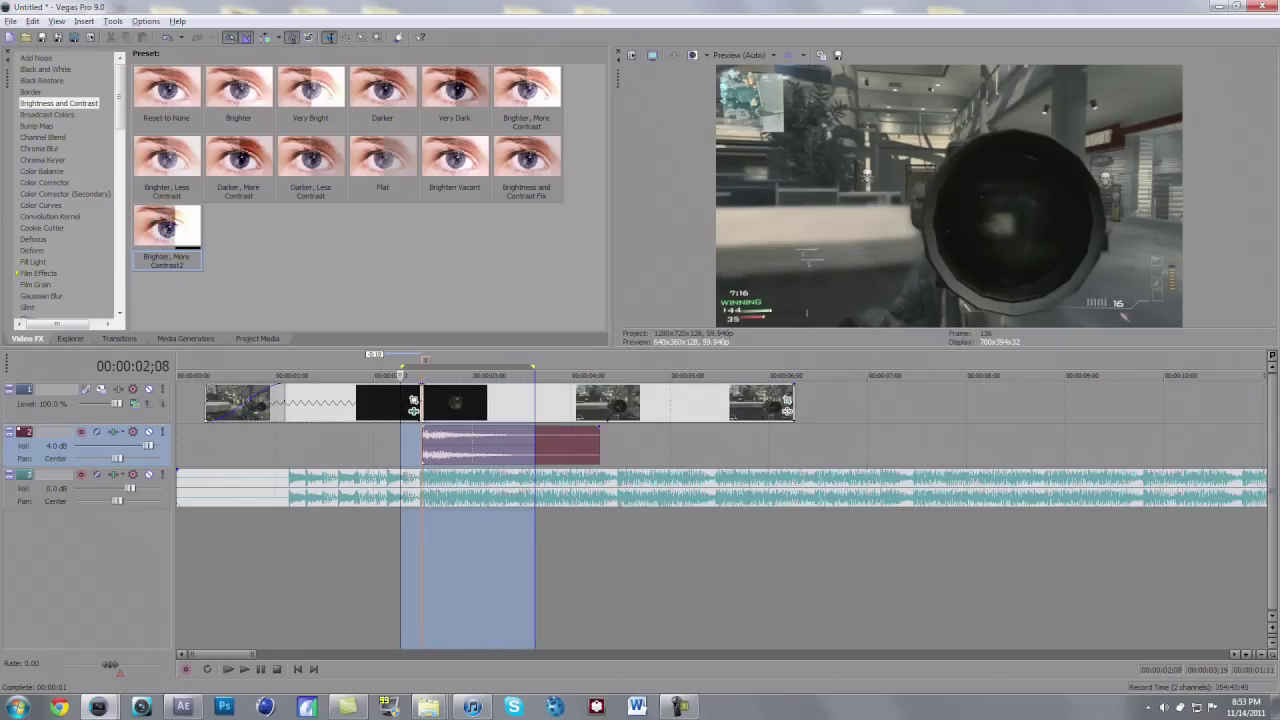
drag(414, 404, 414, 404)
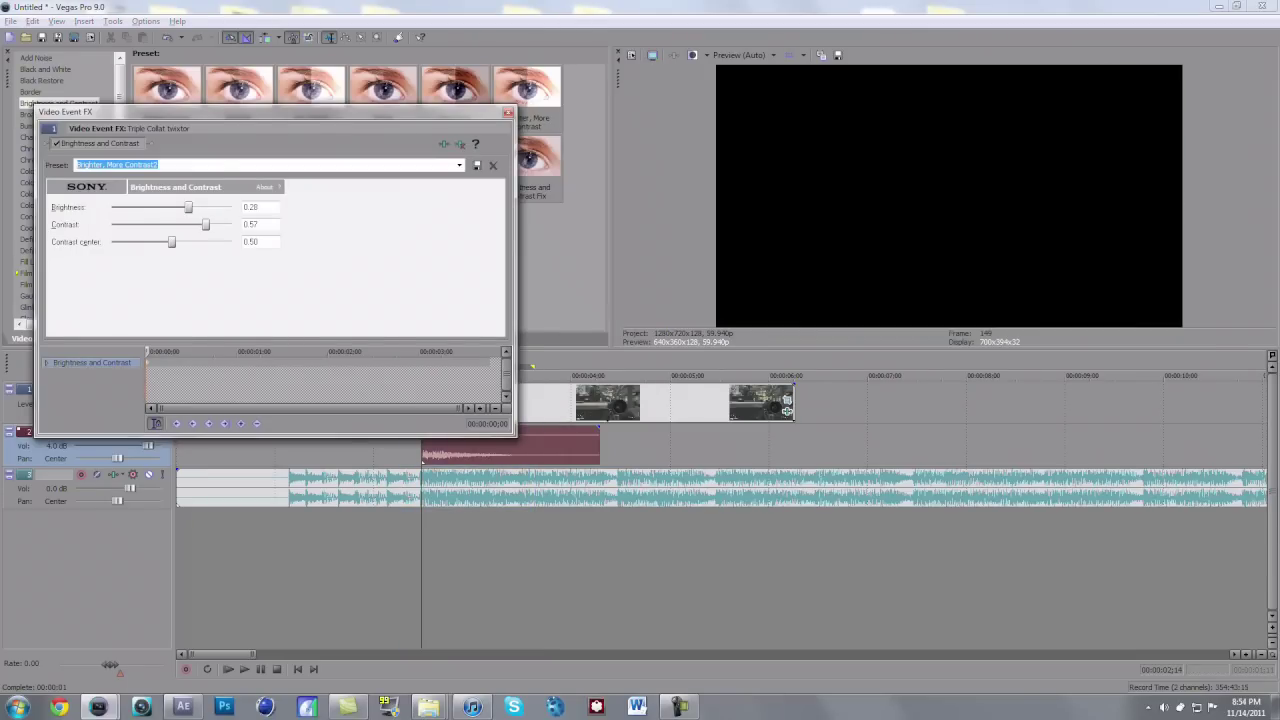
key(space)
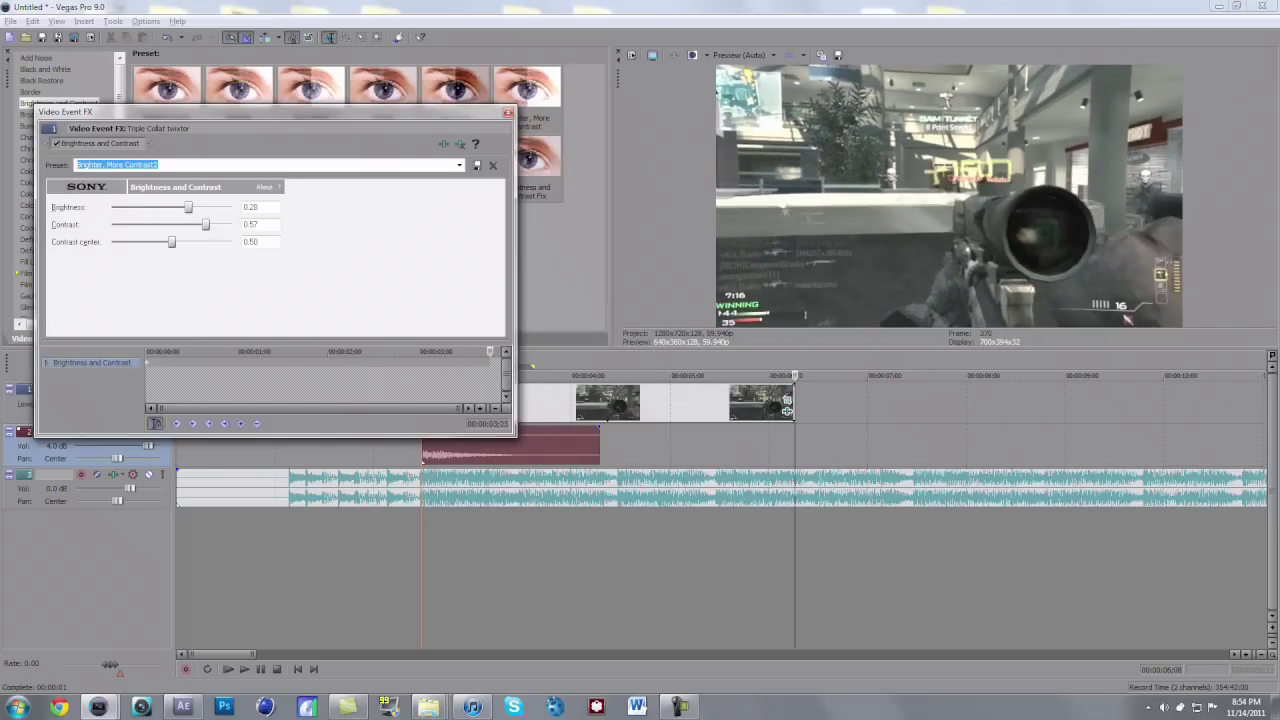
click(459, 165)
click(440, 177)
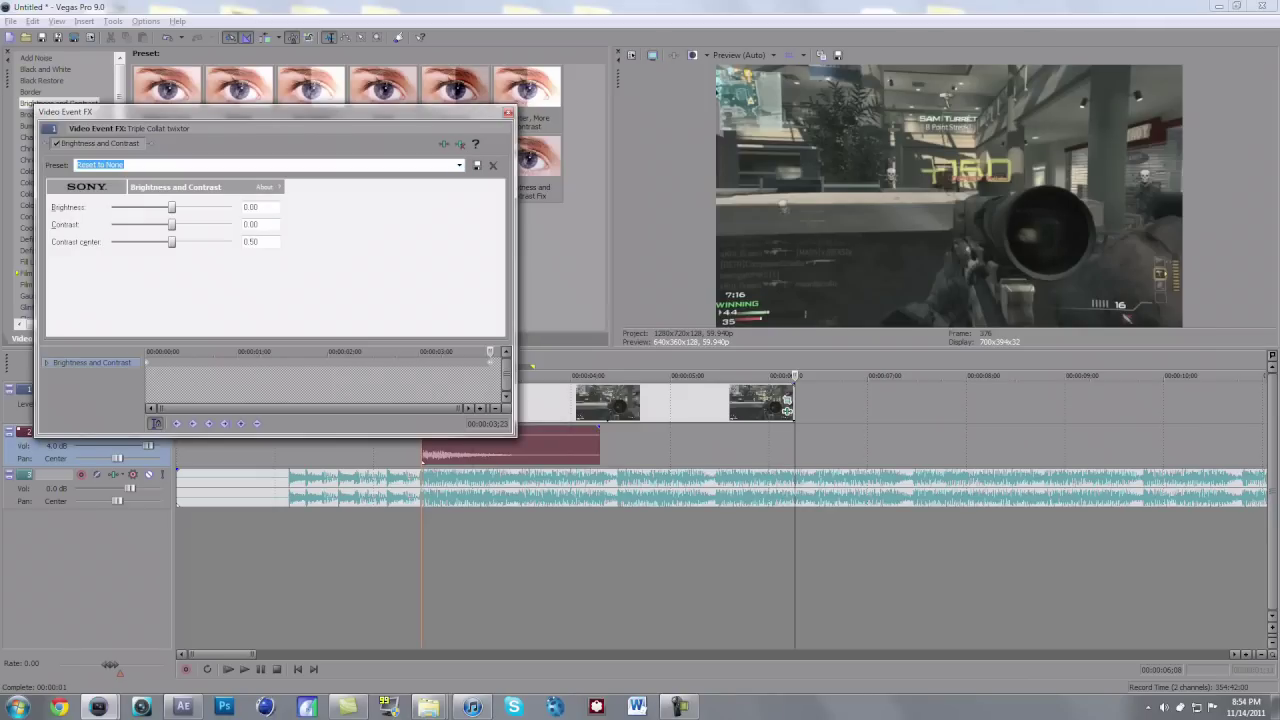
click(508, 112)
Play the timeline from 00:00:01;24 to check the brightness flash on the second clip.
click(354, 446)
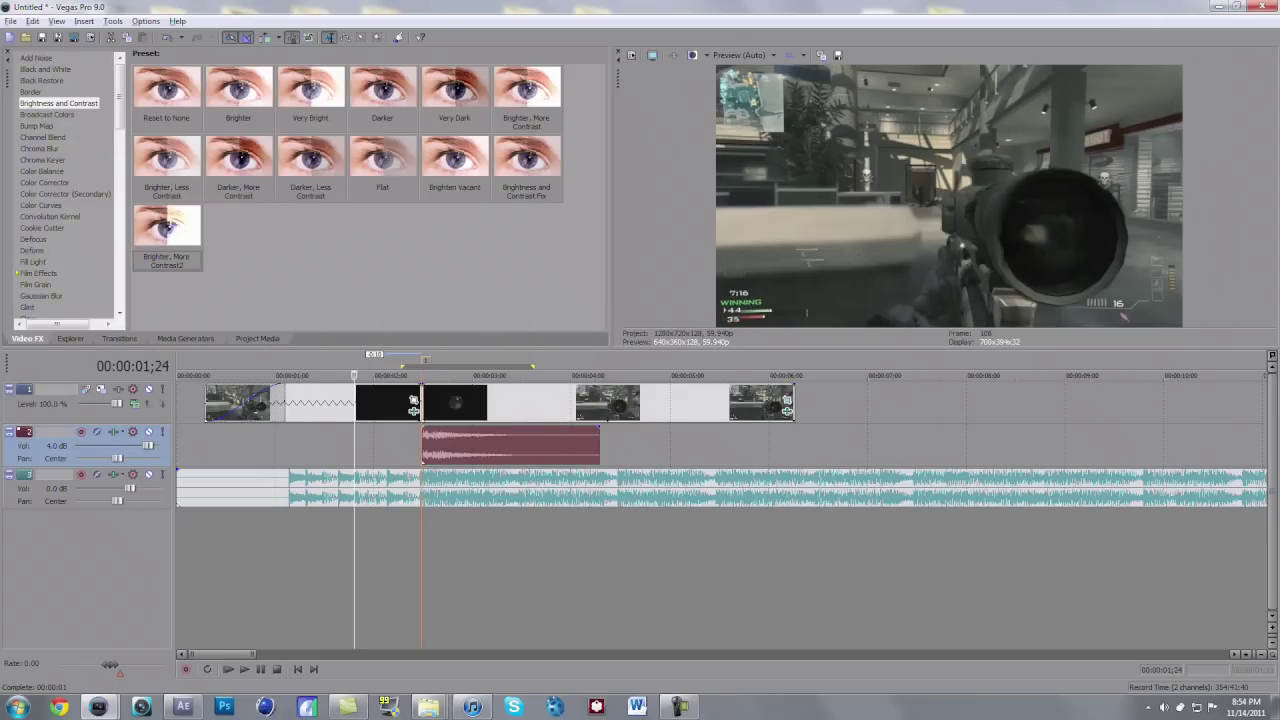
key(space)
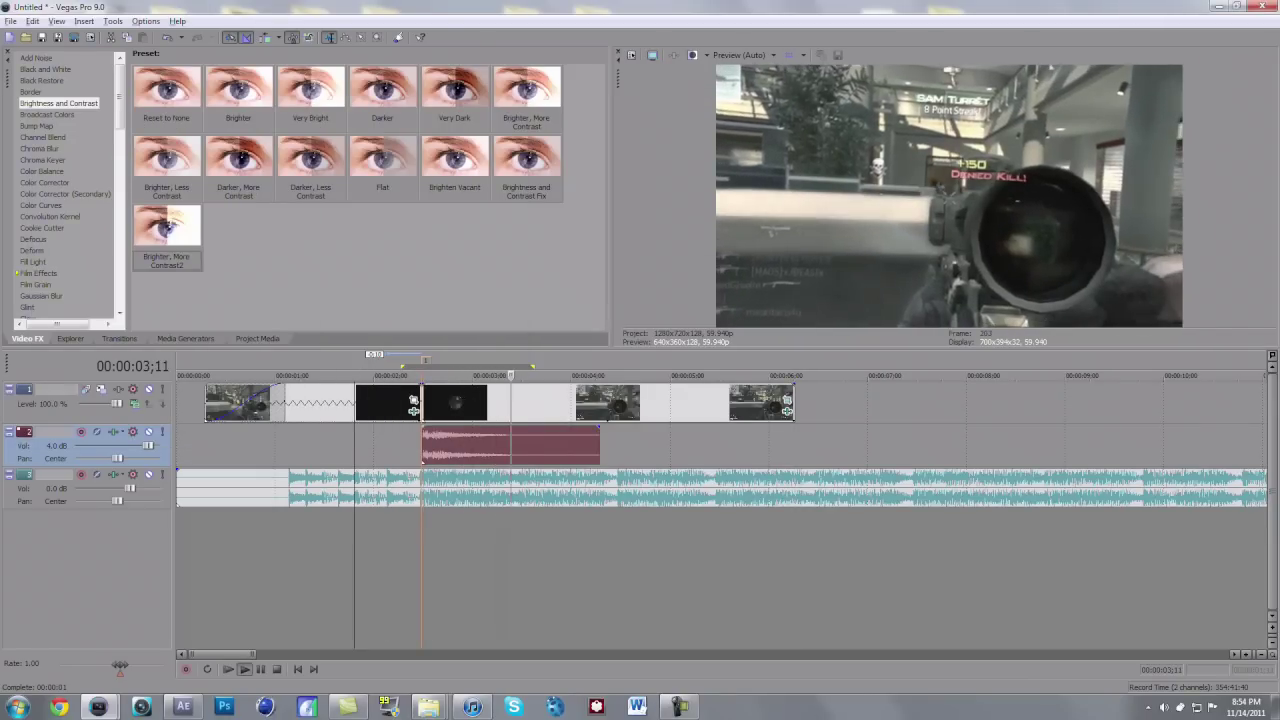
key(space)
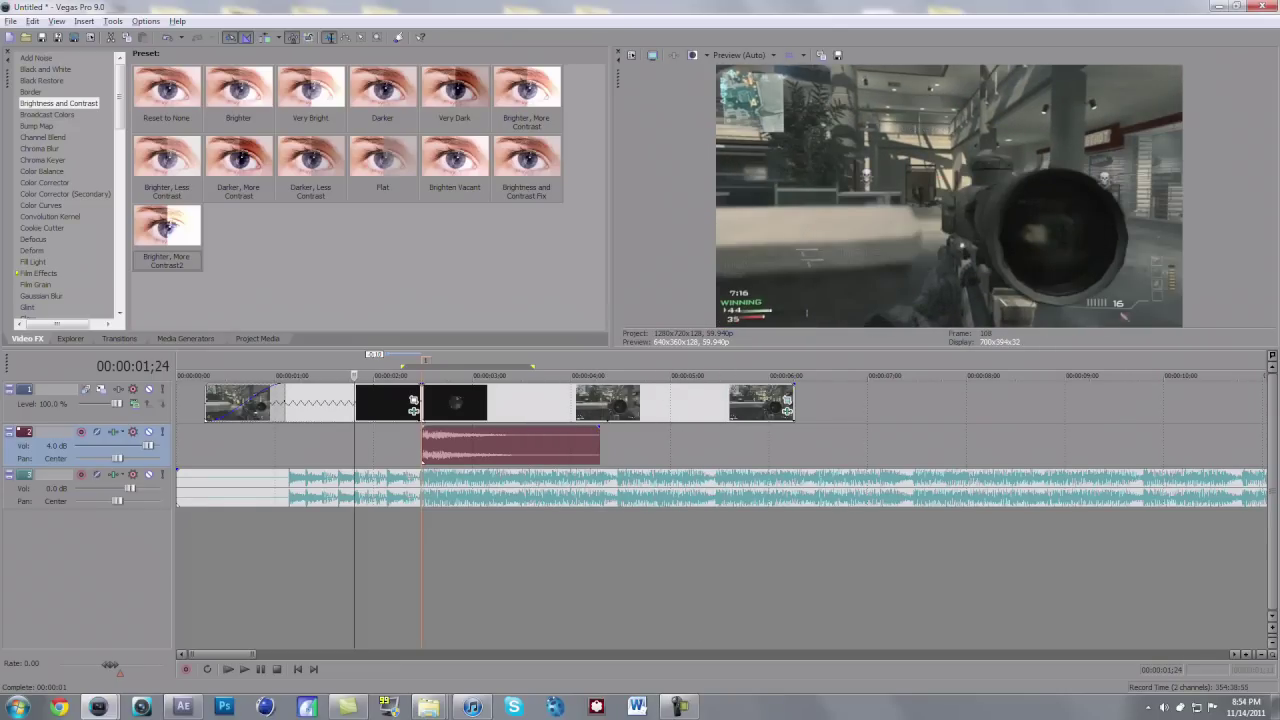
Add the Gaussian Blur effect with the Medium Blur preset to the second clip and go to its first keyframe.
scroll(65, 185, down, 2)
drag(119, 118, 119, 123)
click(41, 193)
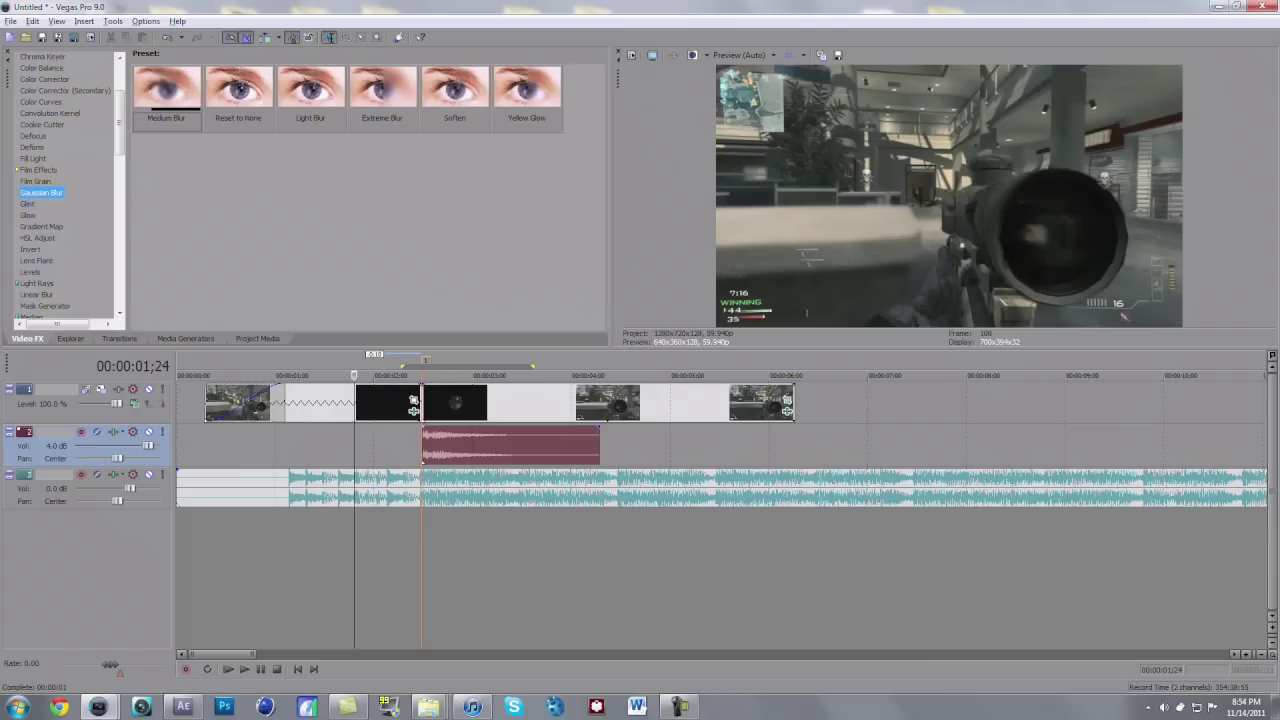
drag(413, 405, 413, 405)
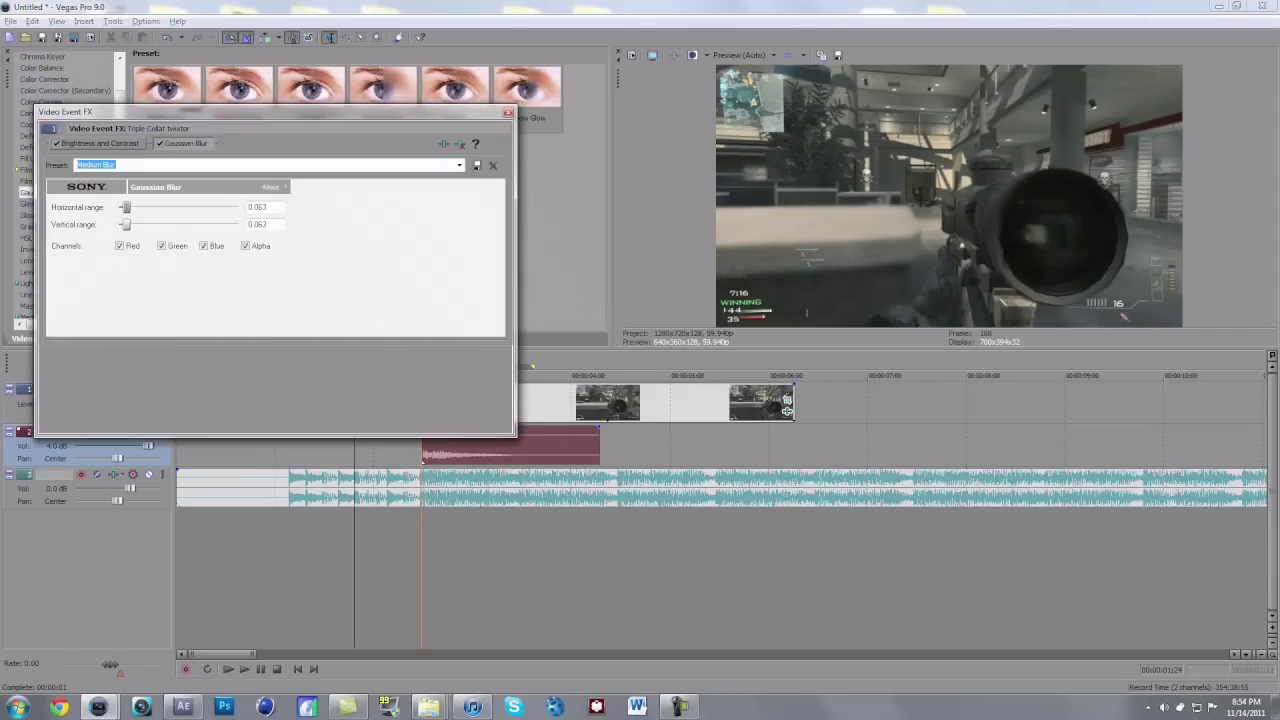
click(147, 372)
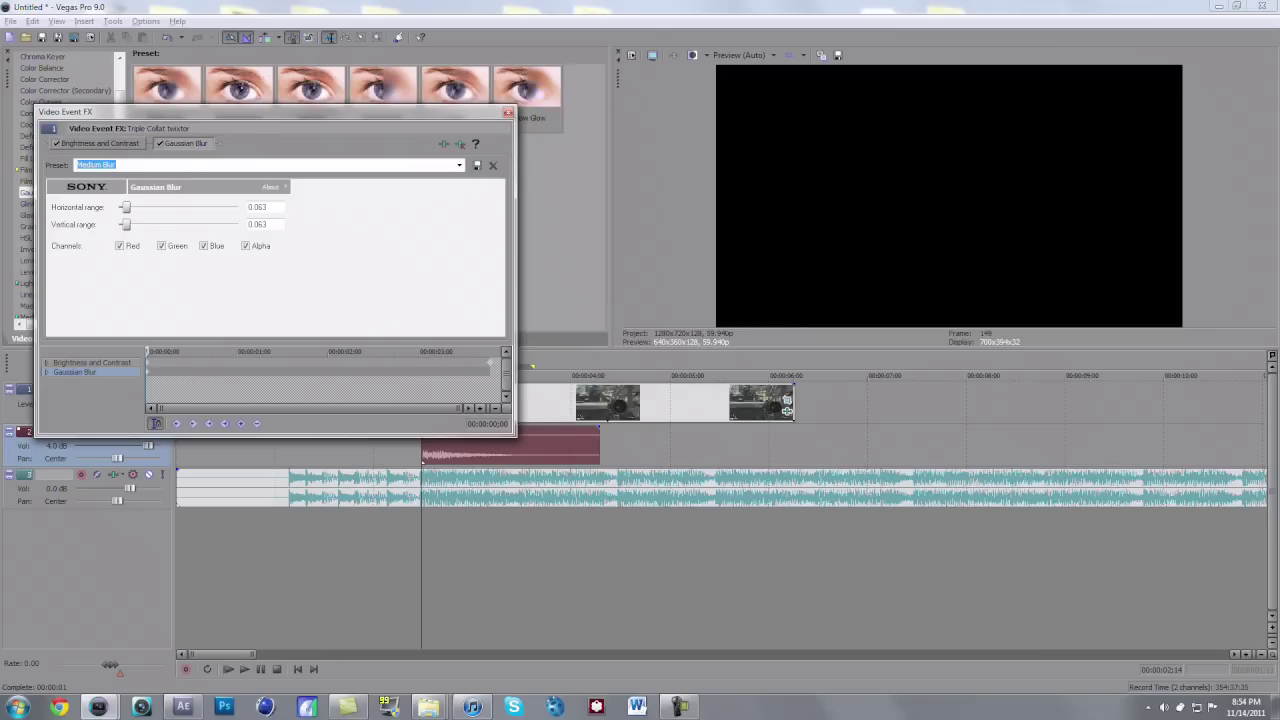
Move the blur keyframe to 00:00:01;06 to see the blur and set its horizontal and vertical ranges to 0.030.
key(space)
drag(300, 352, 256, 352)
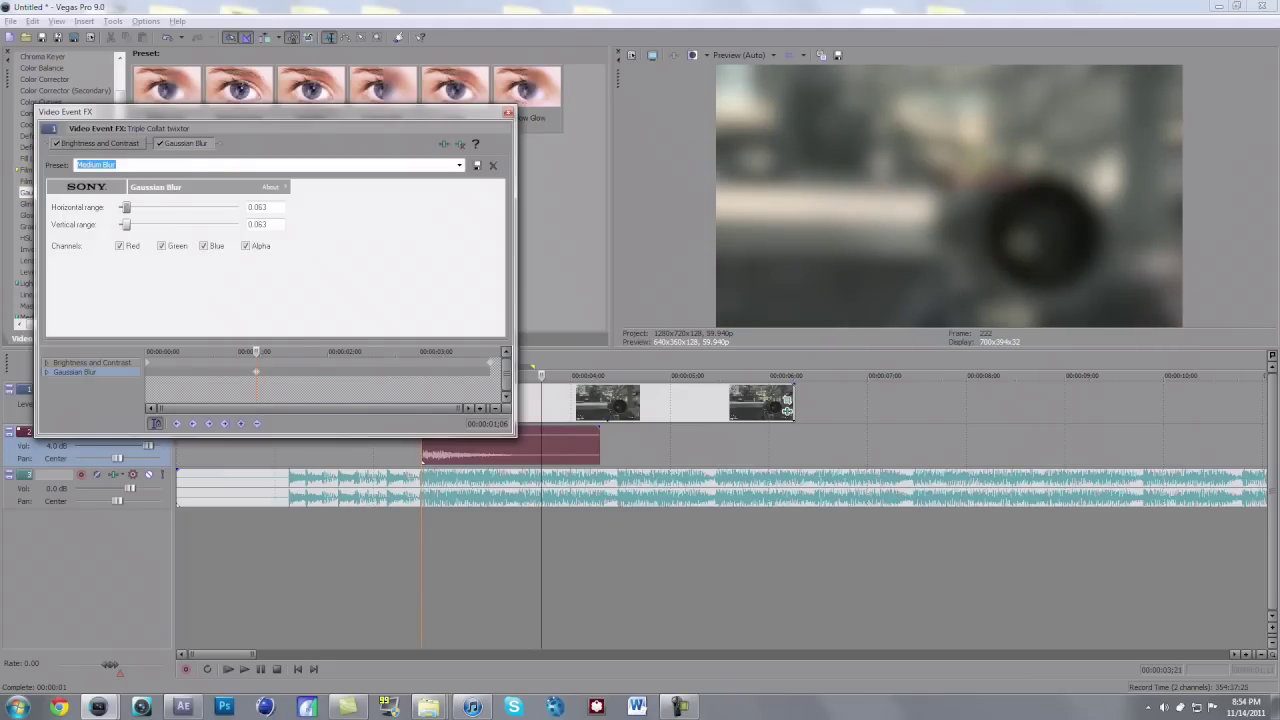
drag(126, 207, 123, 207)
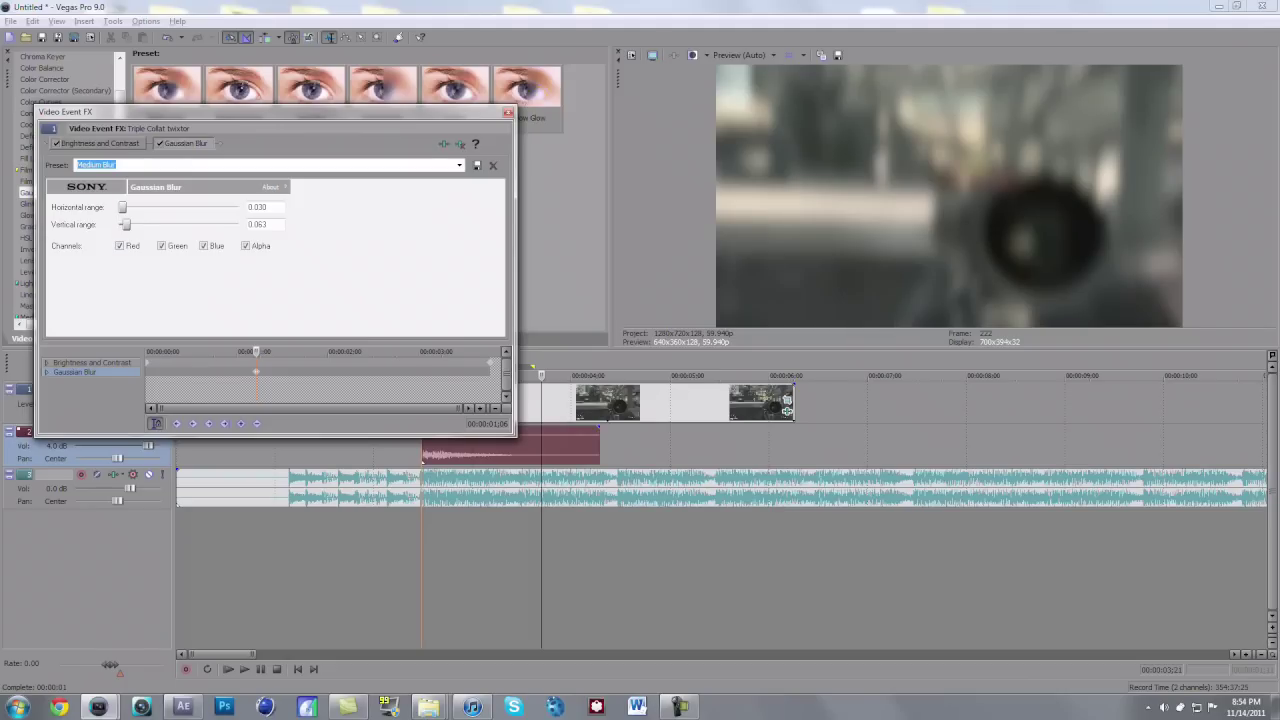
drag(124, 224, 123, 224)
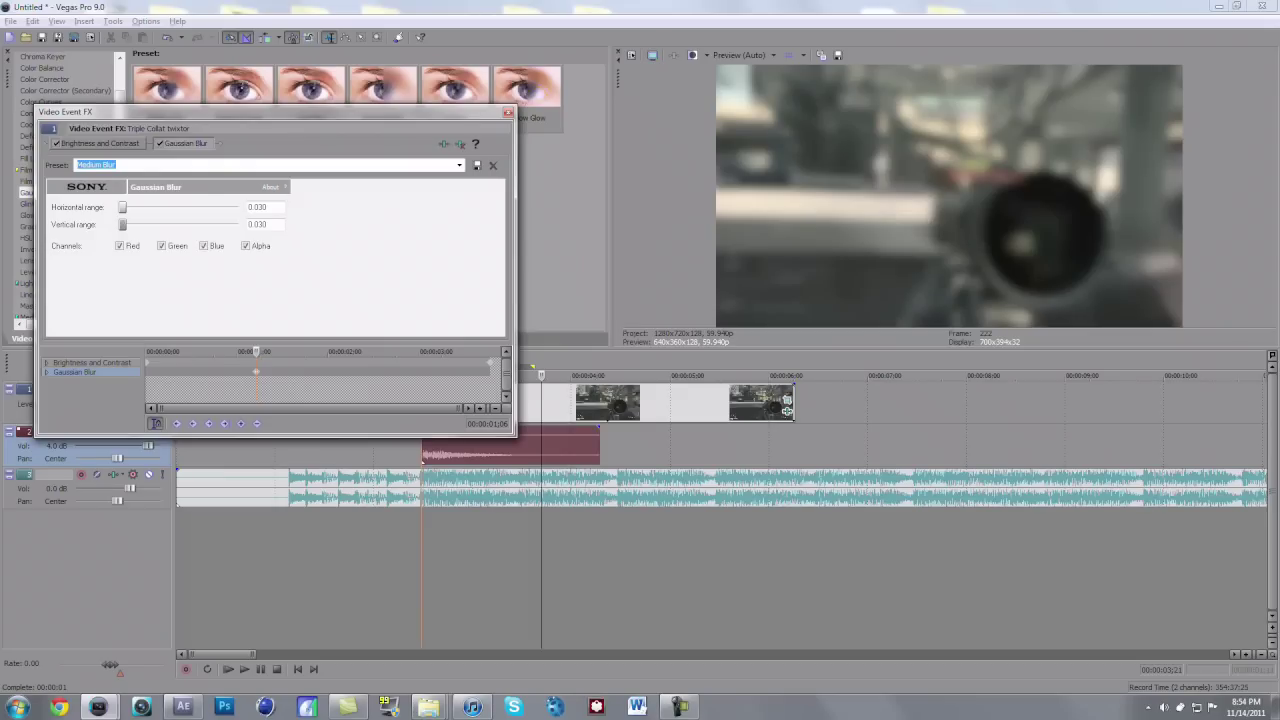
Return the blur keyframe to the clip's start and add one at 00:00:00;08 with horizontal and vertical ranges of 0.010.
drag(256, 352, 169, 352)
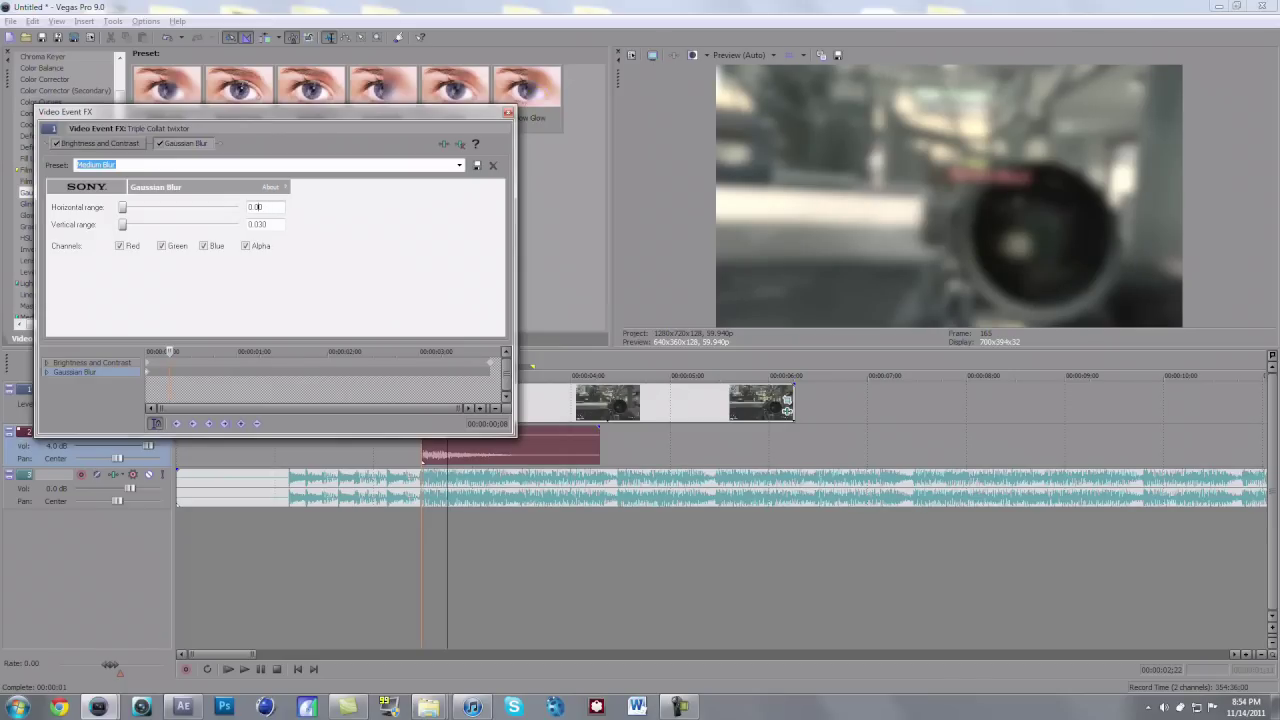
key(Return)
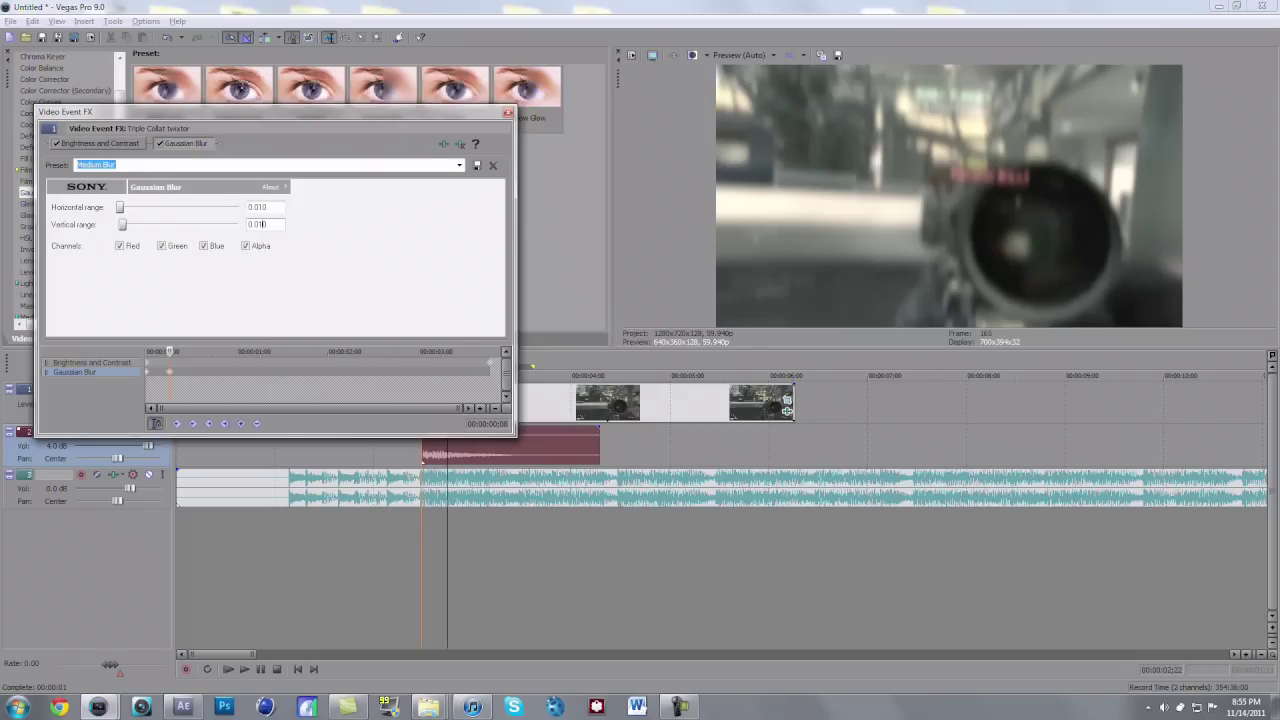
drag(122, 224, 119, 224)
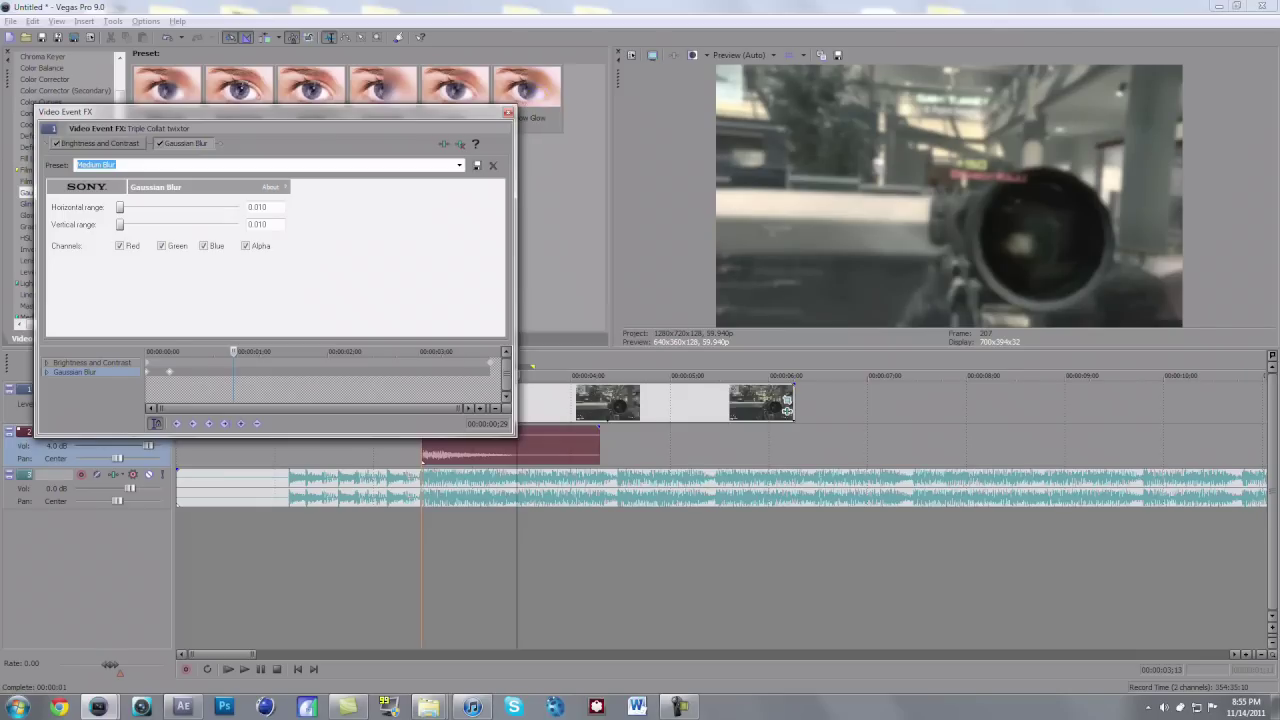
Add a Reset to None blur keyframe at 00:00:00;29 and close the Video Event FX settings.
click(459, 165)
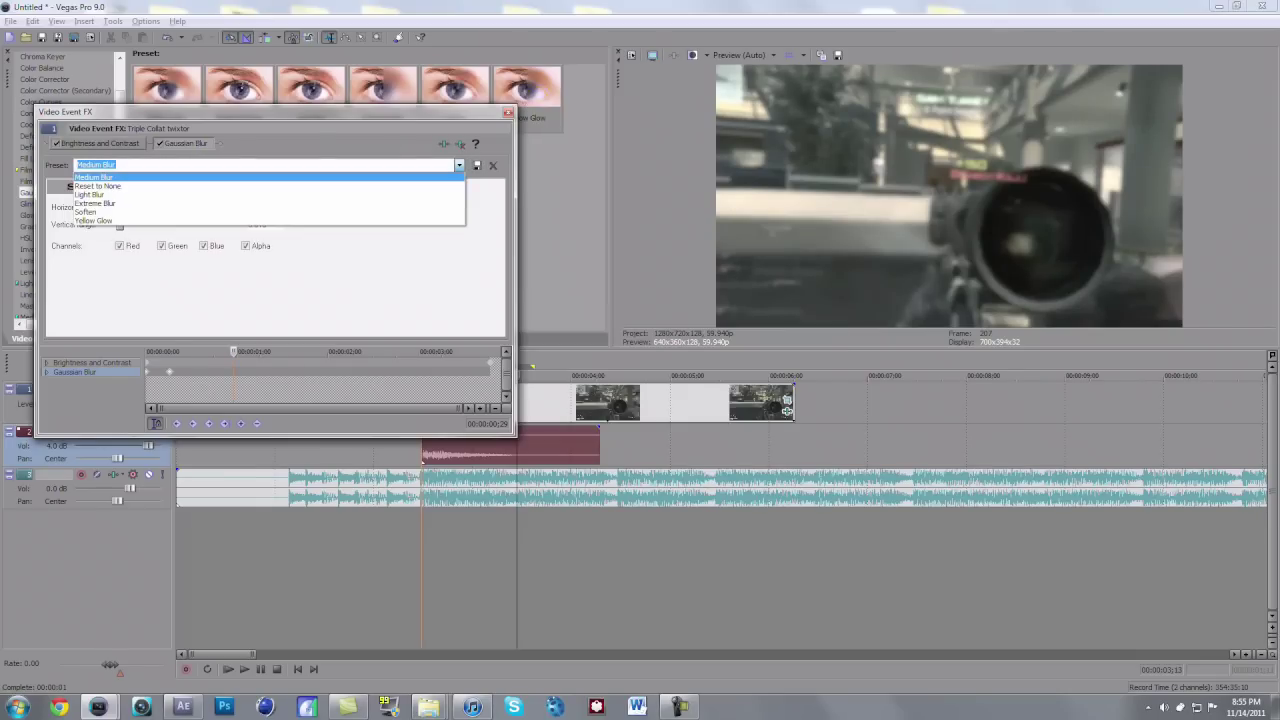
key(Return)
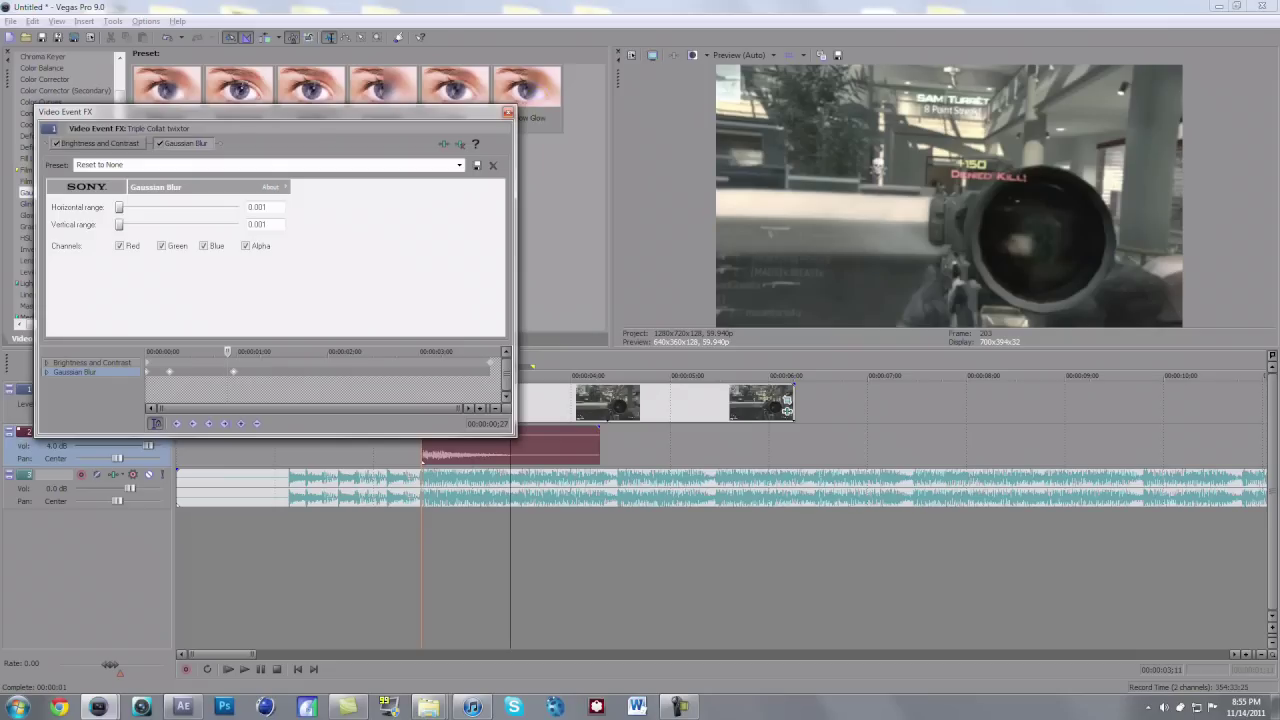
click(507, 112)
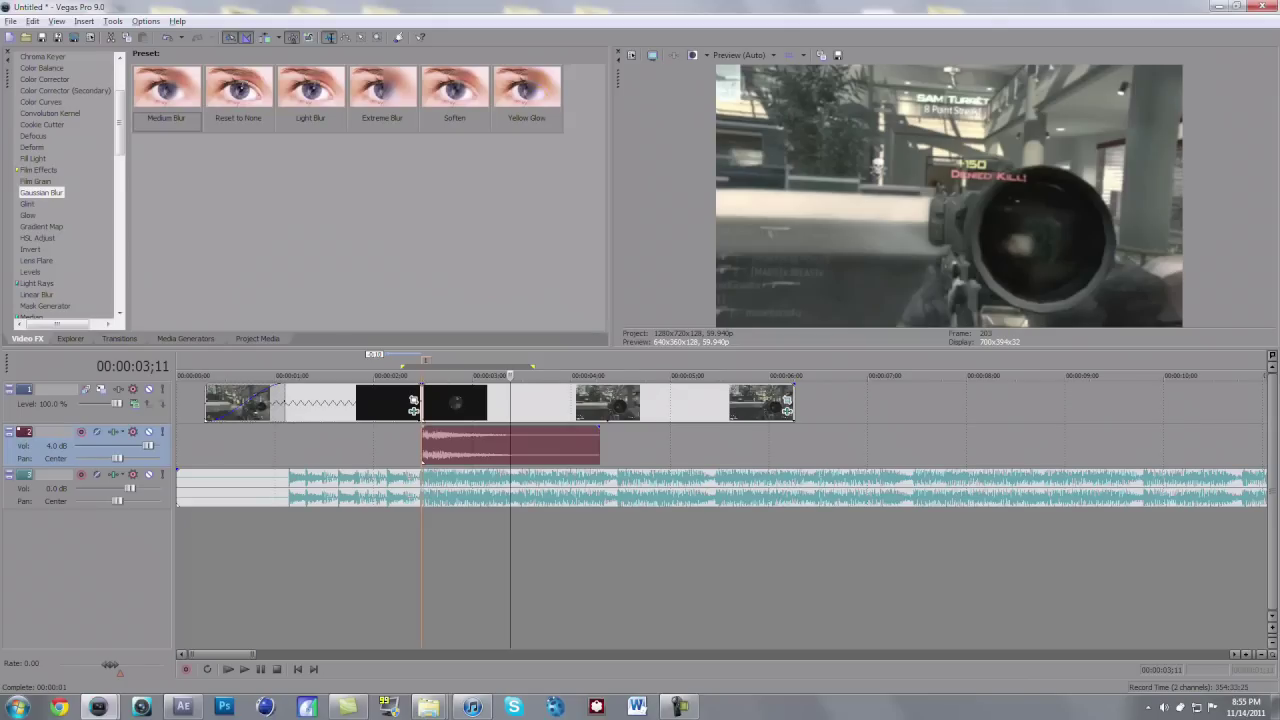
Switch to the Sniper Rifles folder window, go back up to Recordings, and open Sound Effects.
mouse_move(428, 707)
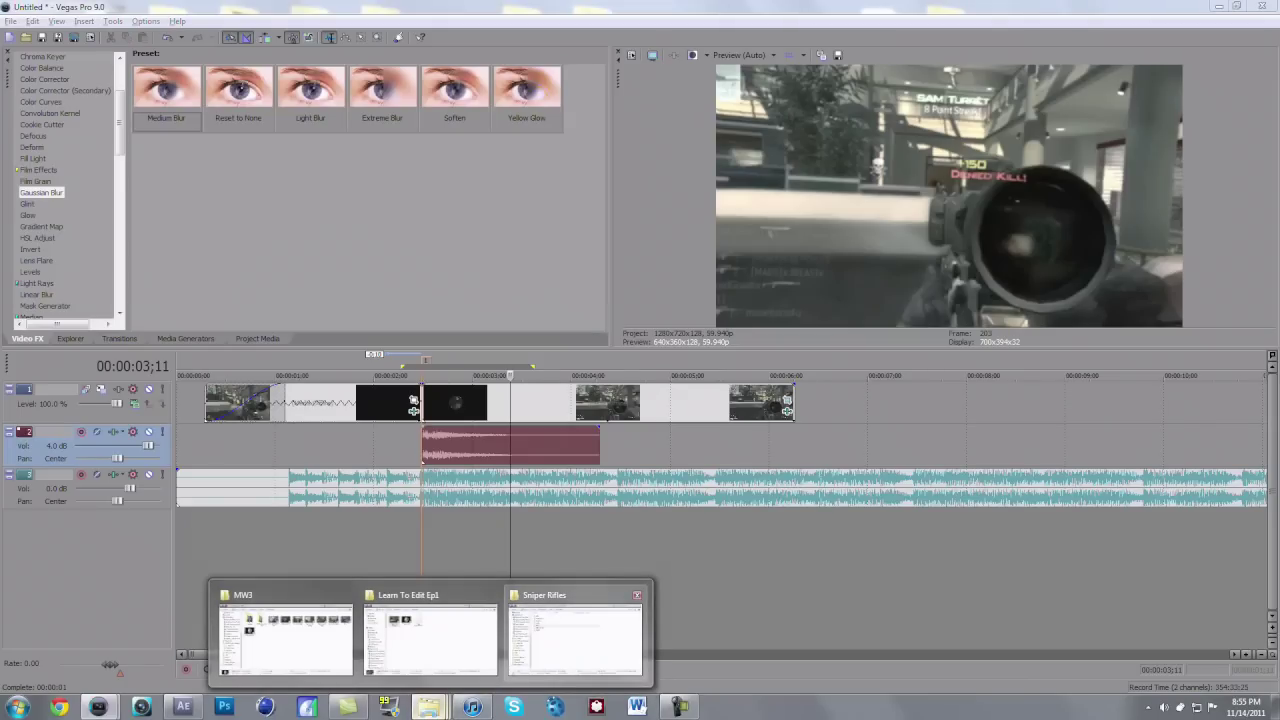
click(575, 630)
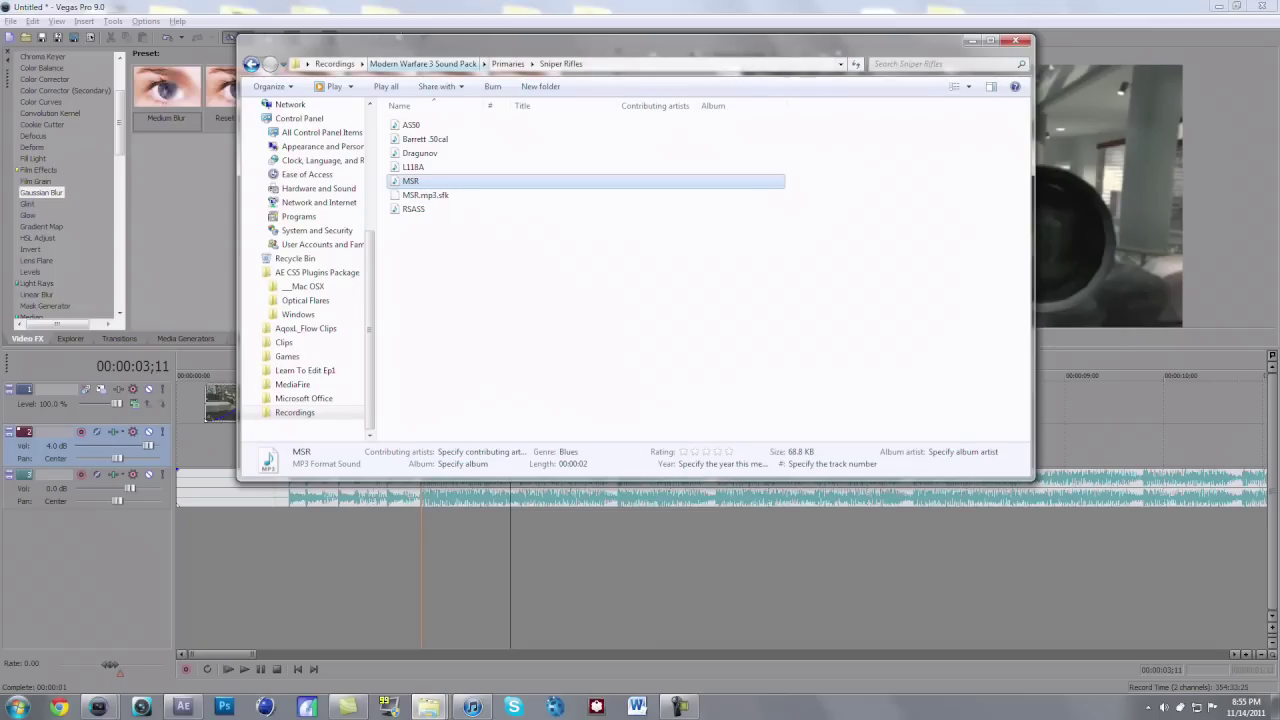
key(BackSpace)
key(BackSpace)
key(BackSpace)
scroll(540, 350, up, 3)
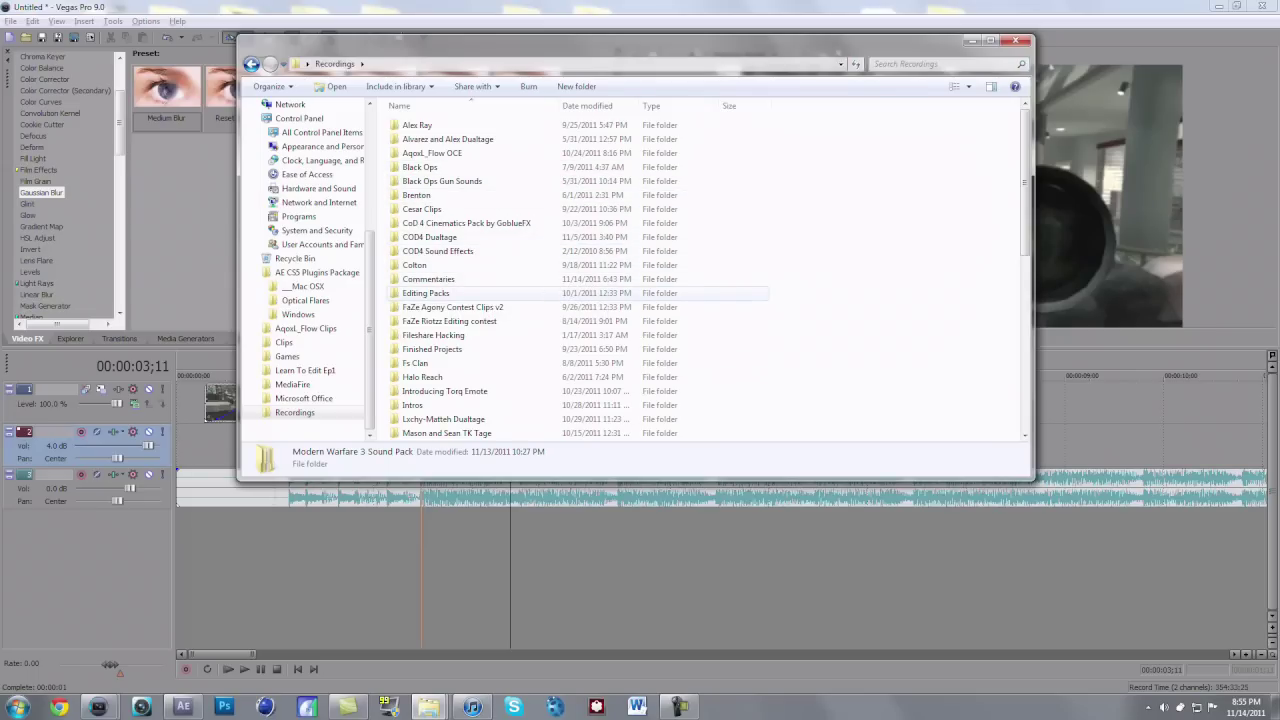
scroll(530, 360, down, 5)
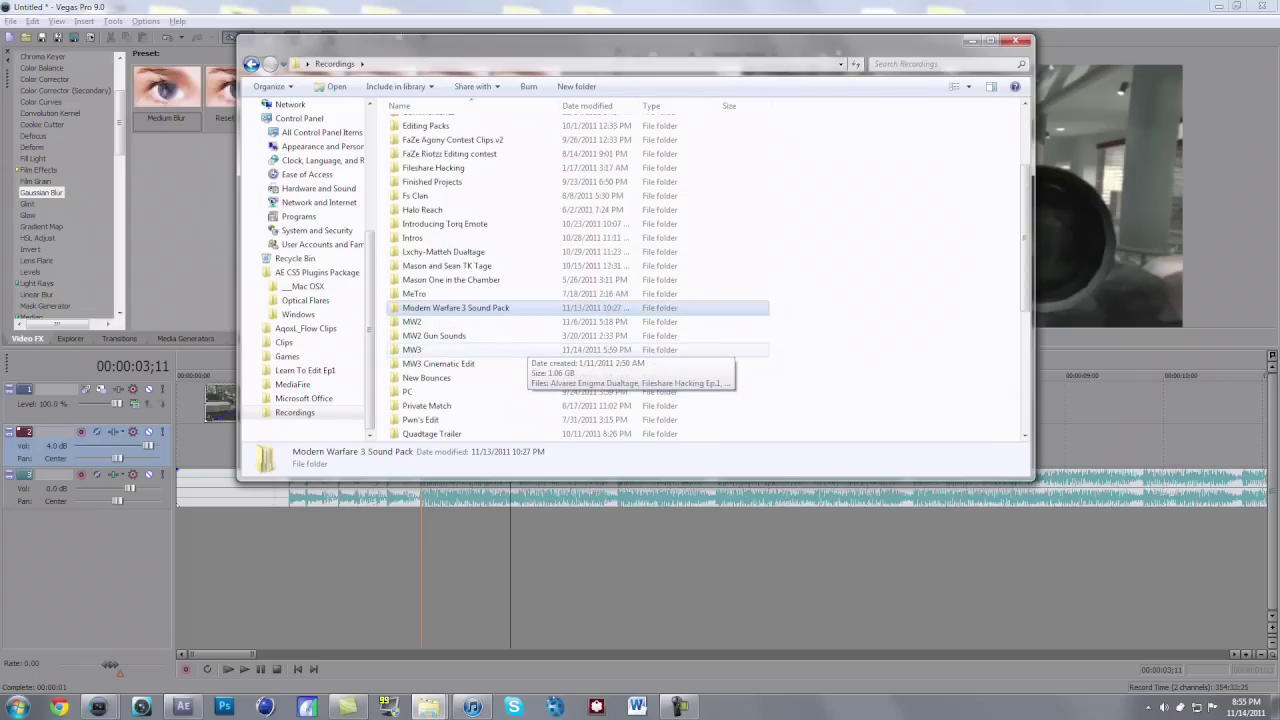
scroll(520, 360, down, 2)
double_click(470, 391)
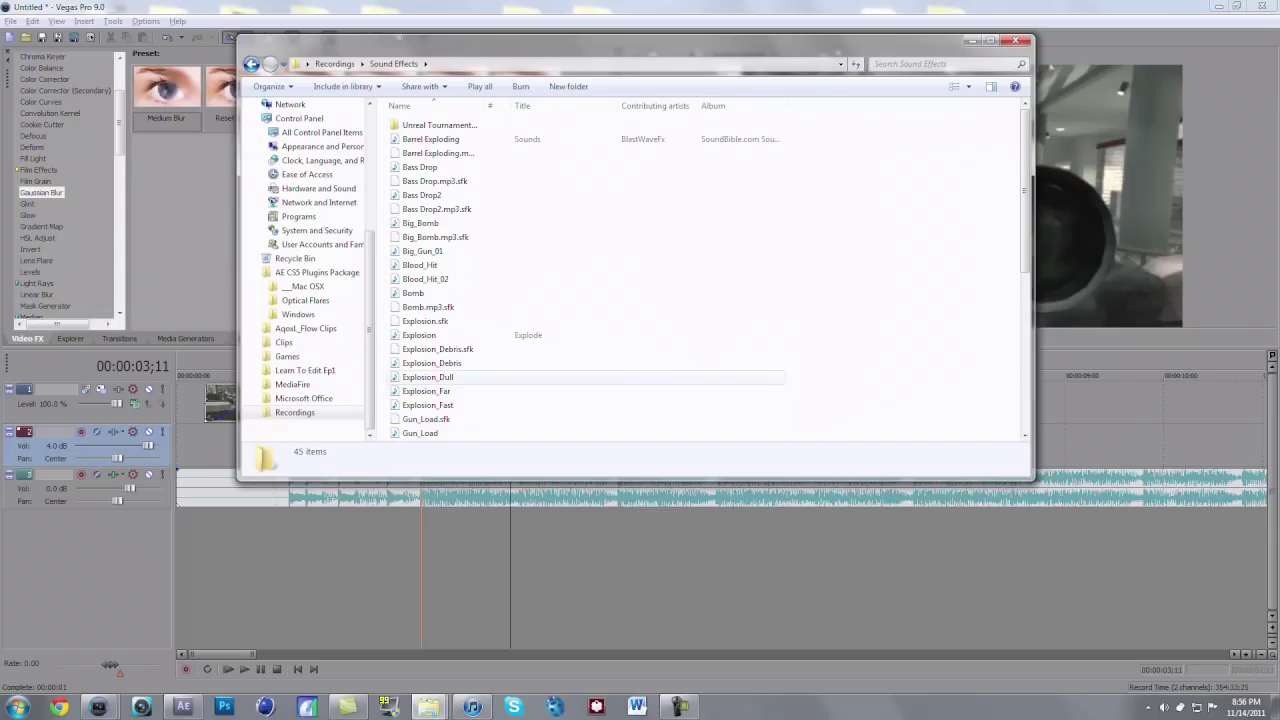
Add the Bass Drop sound on a new audio track at the cut and fade it out over its full length.
click(420, 167)
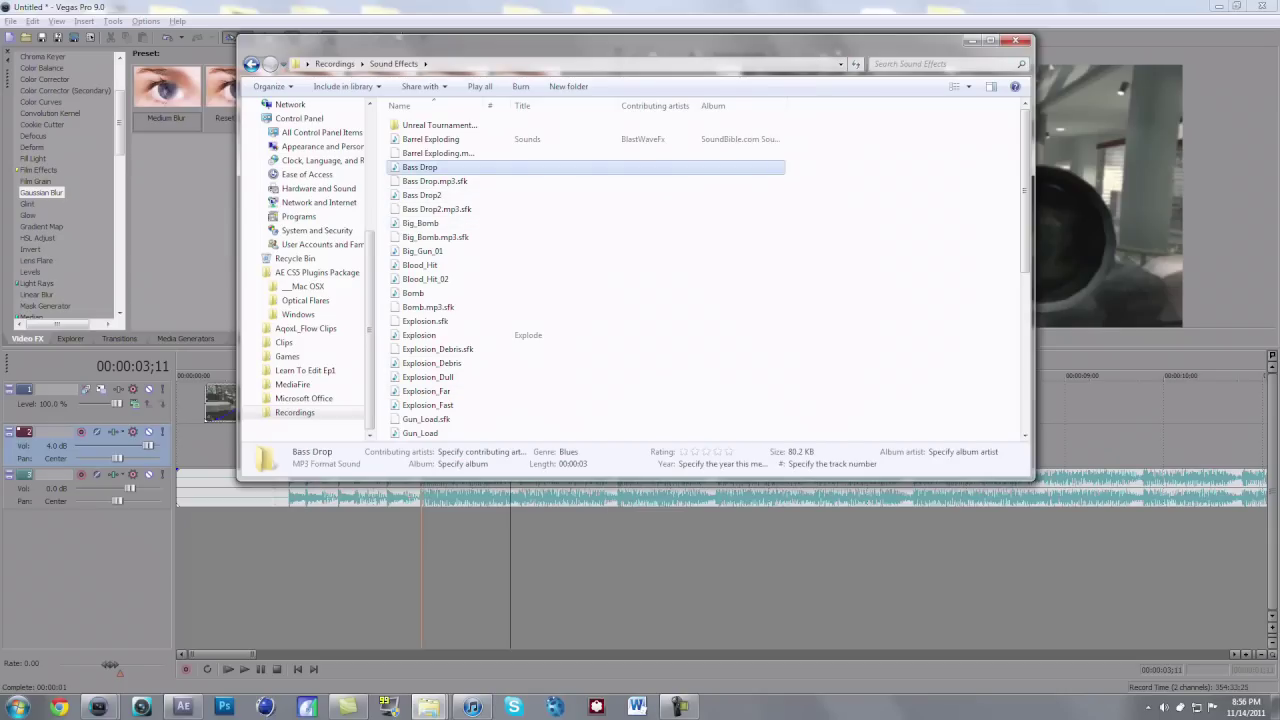
drag(420, 167, 422, 528)
drag(769, 526, 422, 514)
Play the montage from 00:00:00;28 to check the impact with the bass drop.
click(270, 535)
key(space)
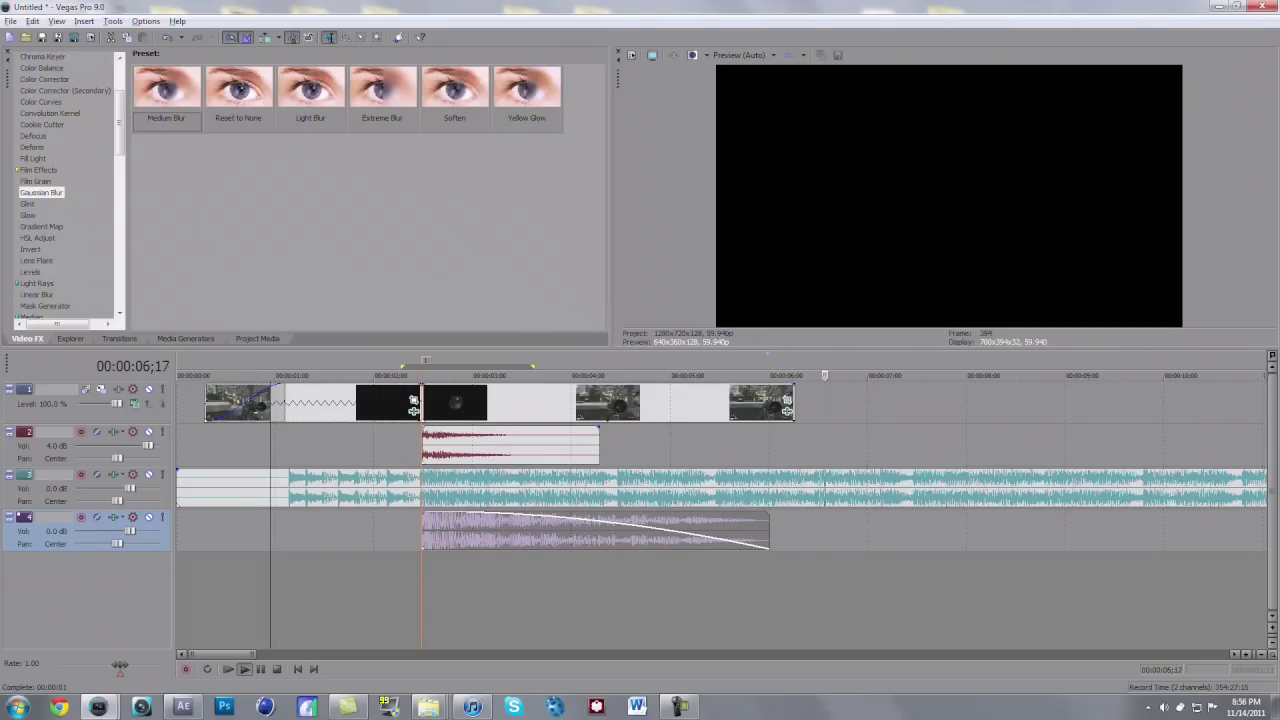
key(space)
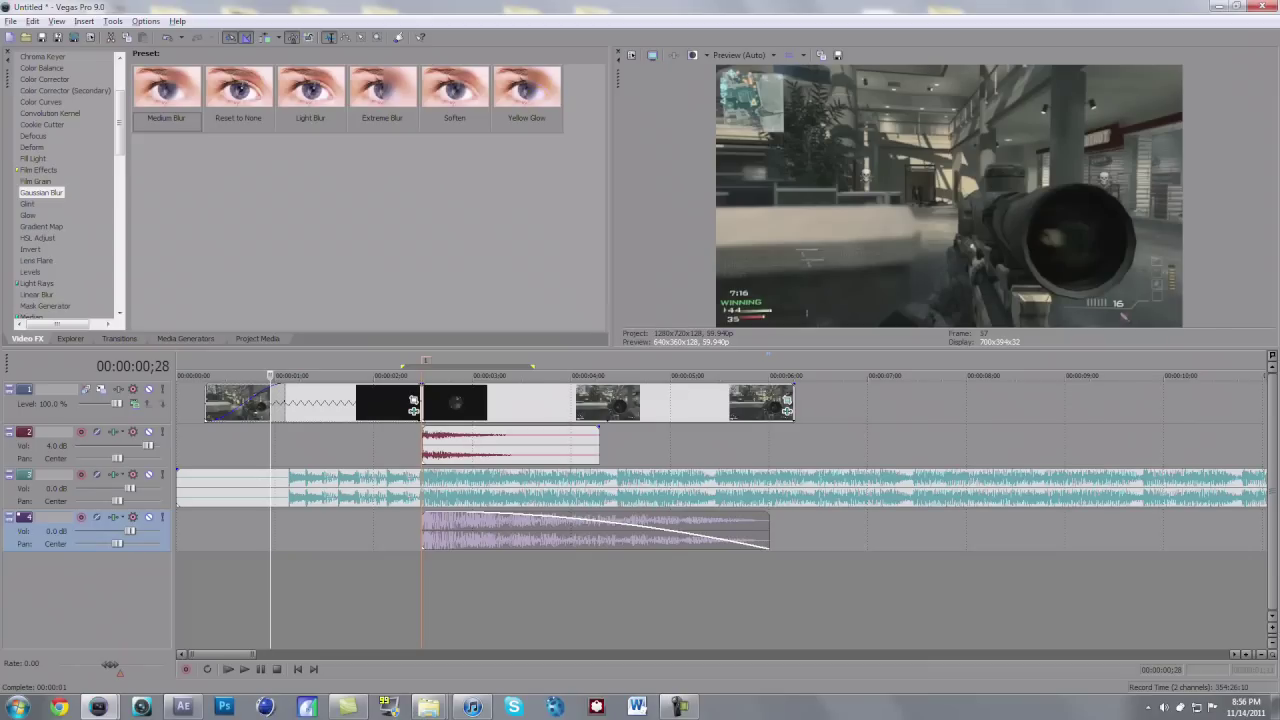
Lower the level of the Bass Drop sound event and place the cursor at 00:00:01;02.
drag(470, 513, 470, 523)
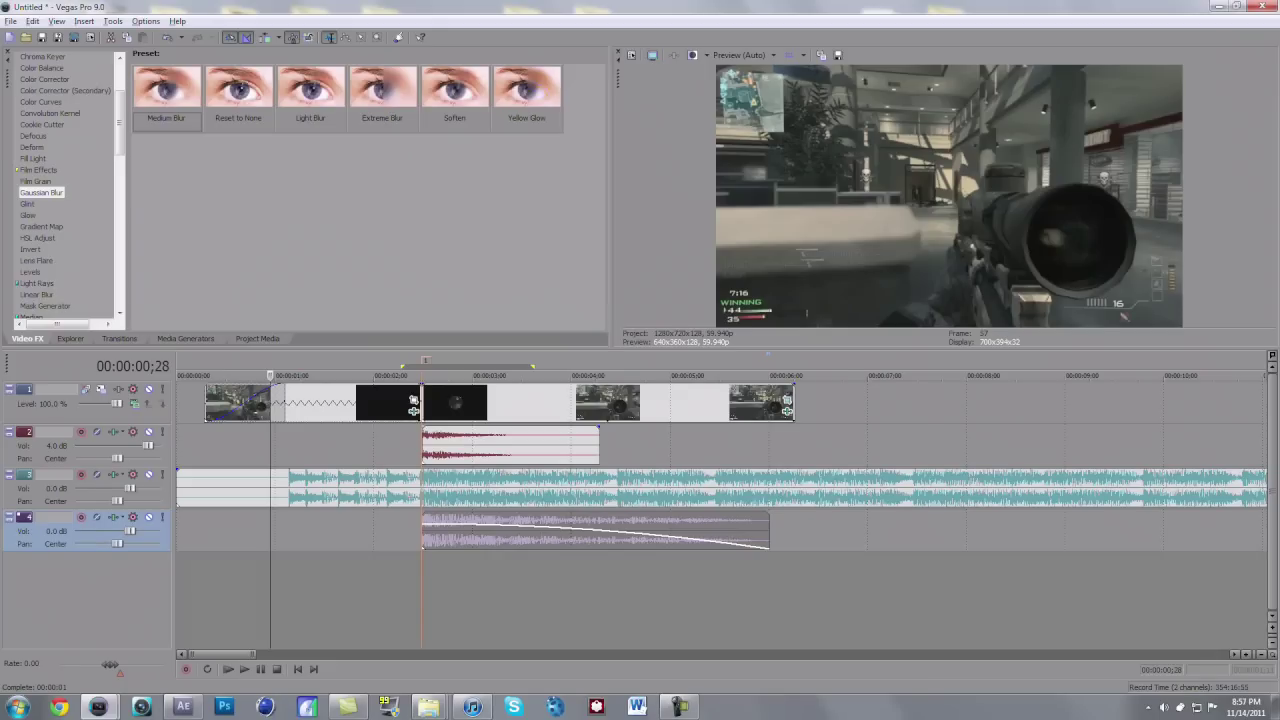
click(249, 376)
click(282, 376)
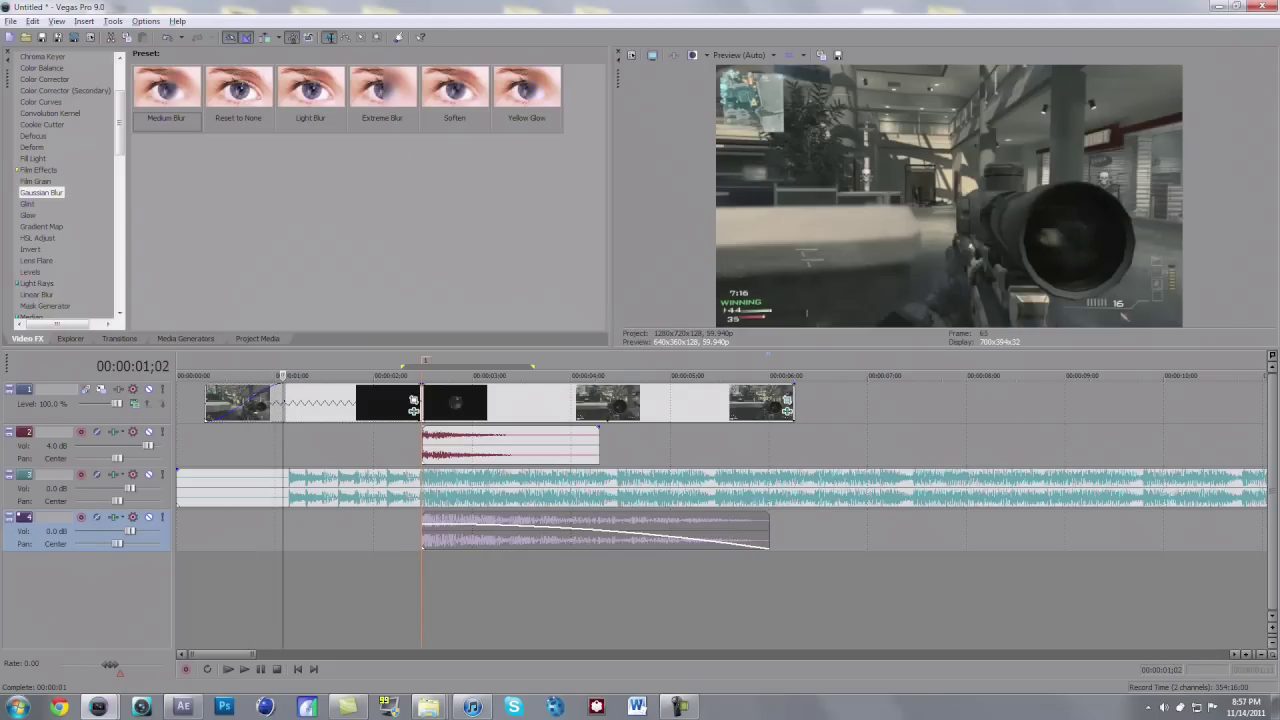
Animate the first clip's pan/crop from a slightly zoomed-in frame at its start to the Default preset at its end.
click(414, 400)
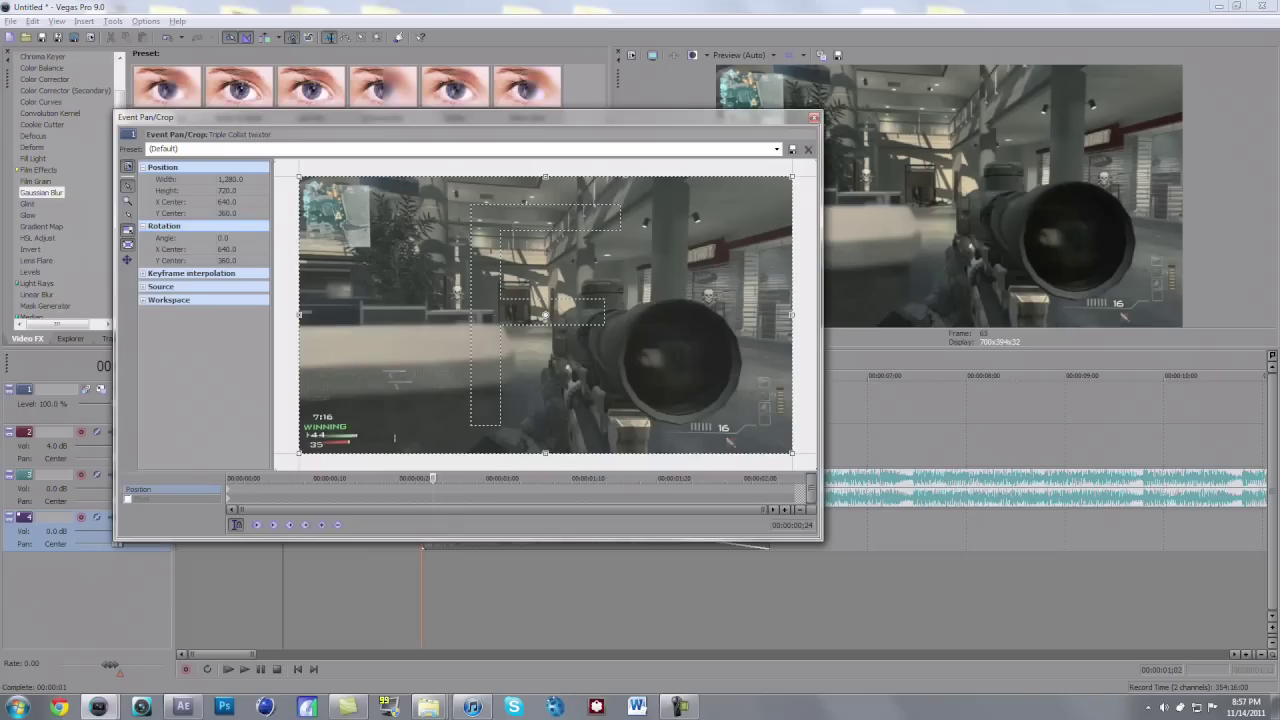
click(228, 479)
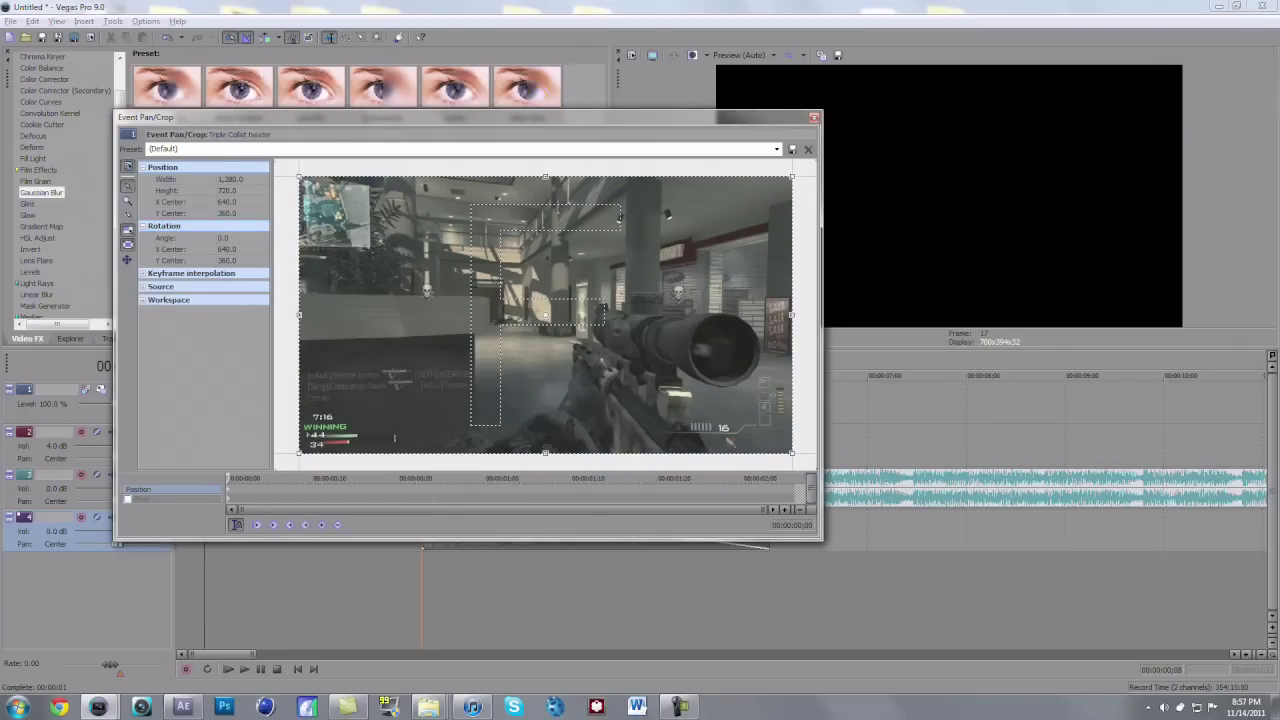
drag(791, 452, 731, 443)
drag(228, 478, 795, 478)
click(776, 149)
click(740, 161)
click(814, 118)
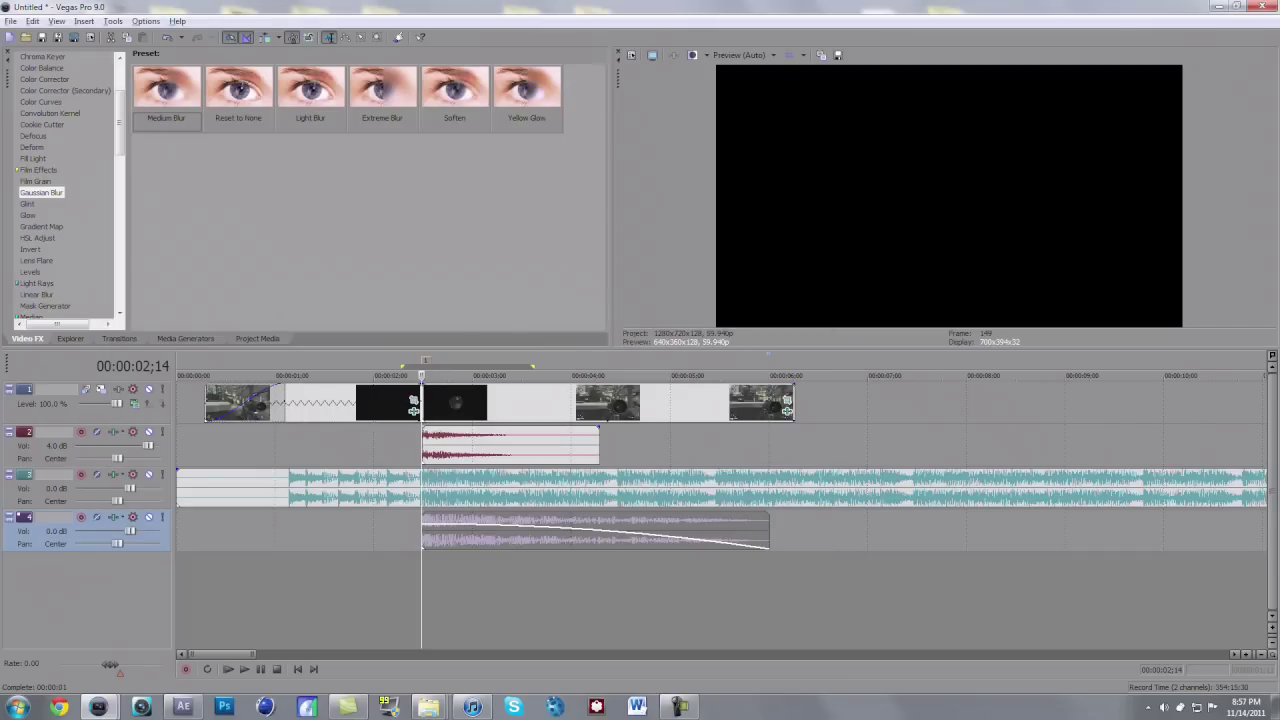
Preview the zoom on the first clip and set its first pan/crop keyframe to Smooth interpolation.
key(shift+space)
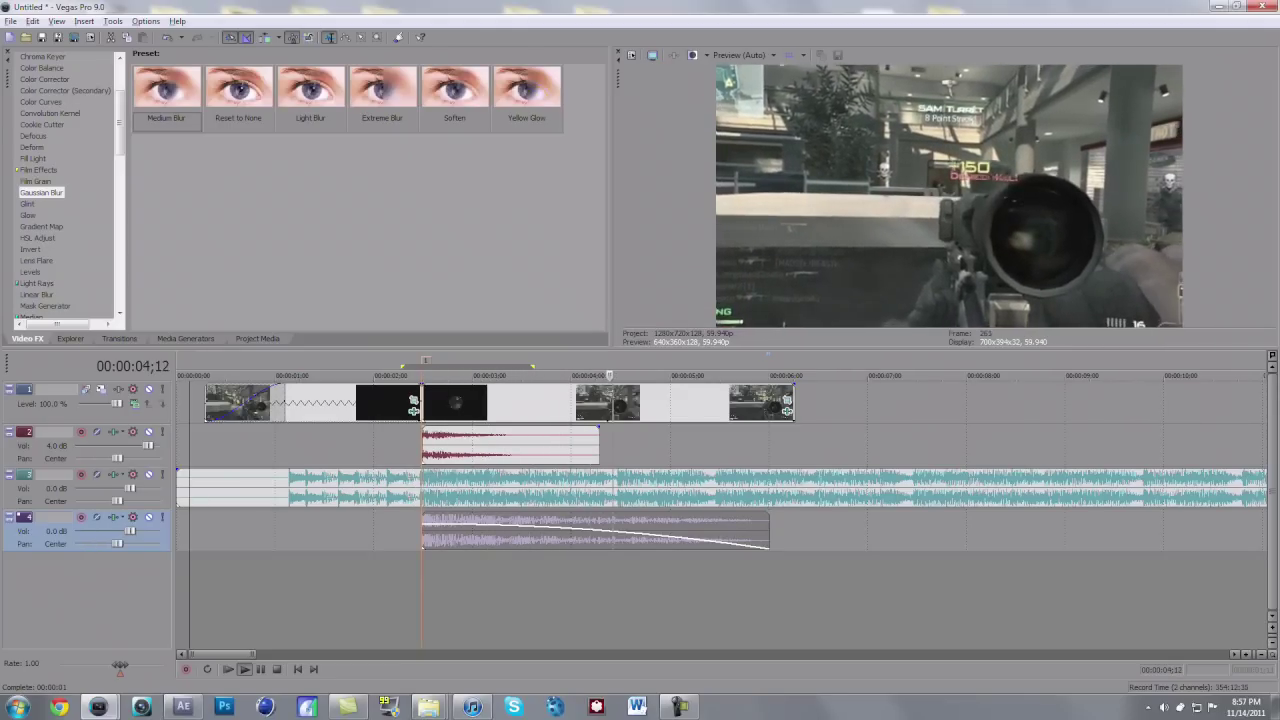
key(space)
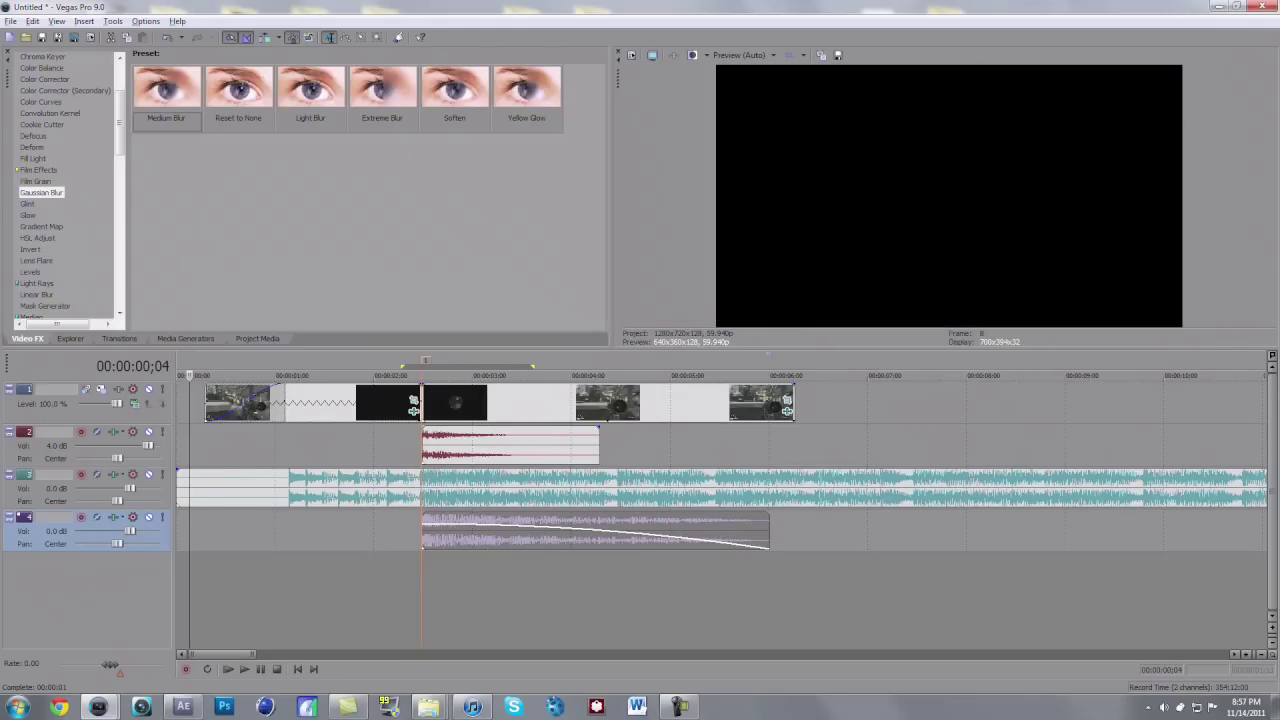
click(413, 400)
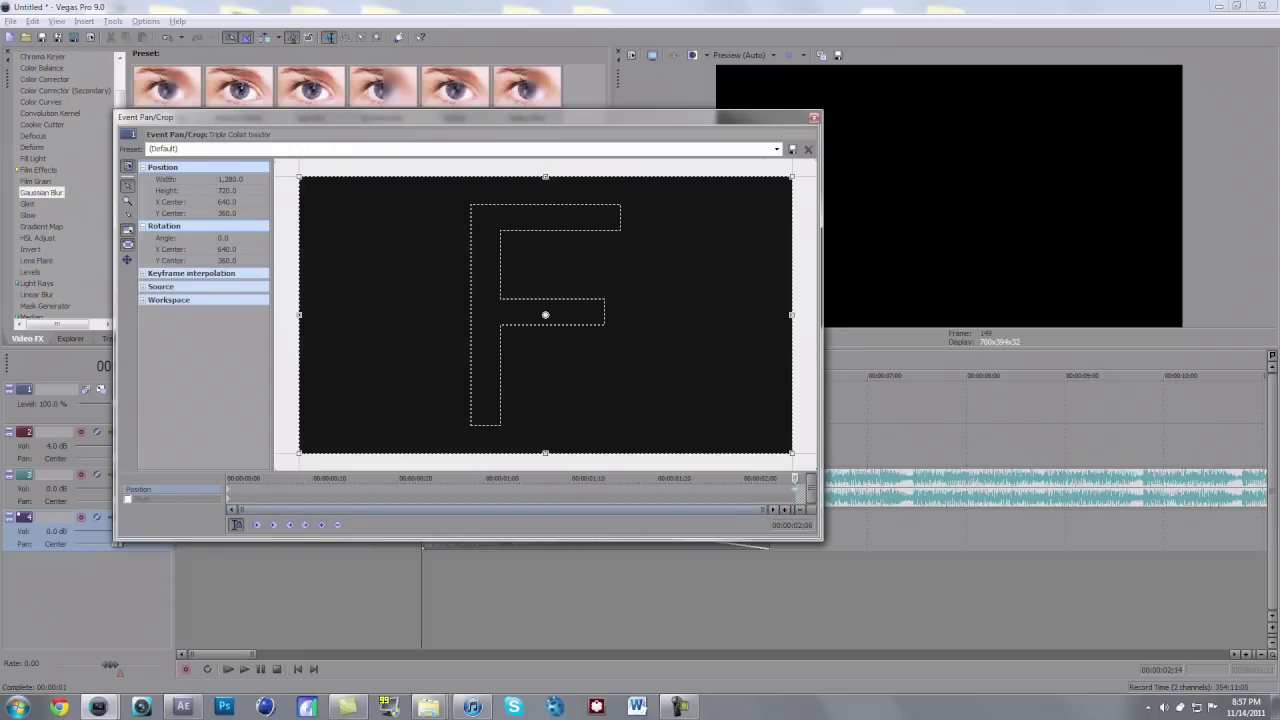
right_click(228, 491)
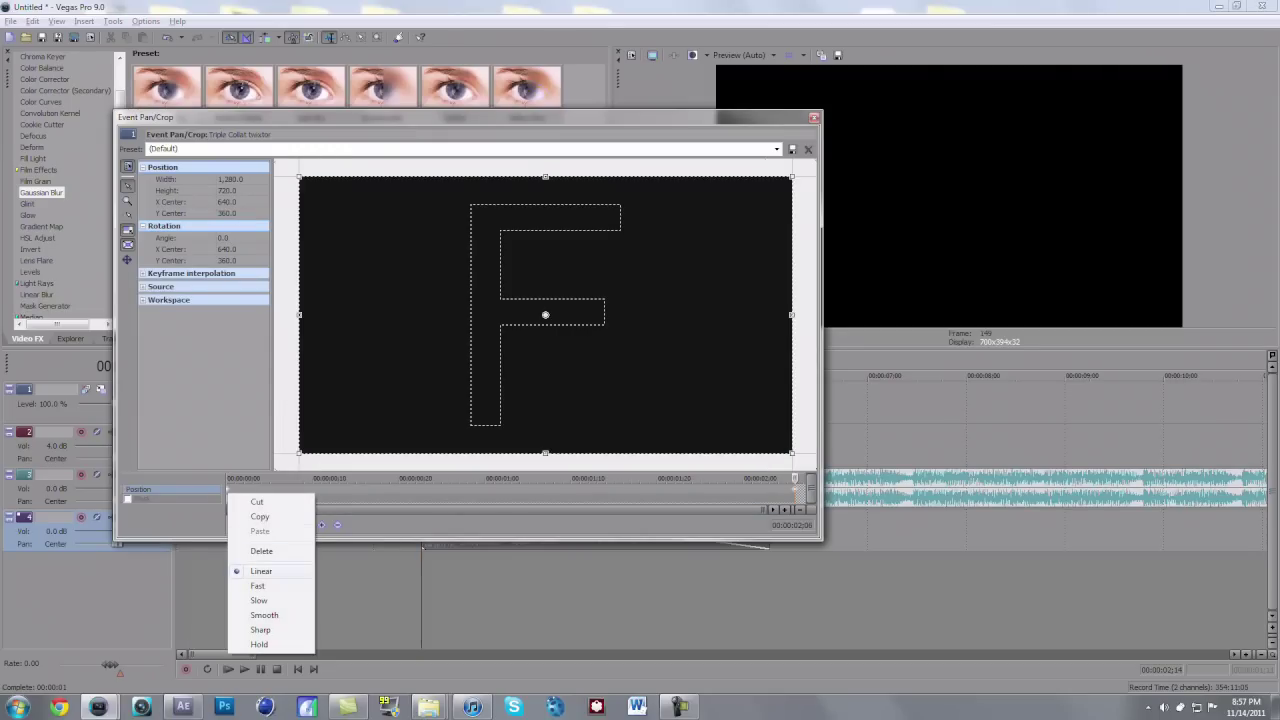
click(264, 615)
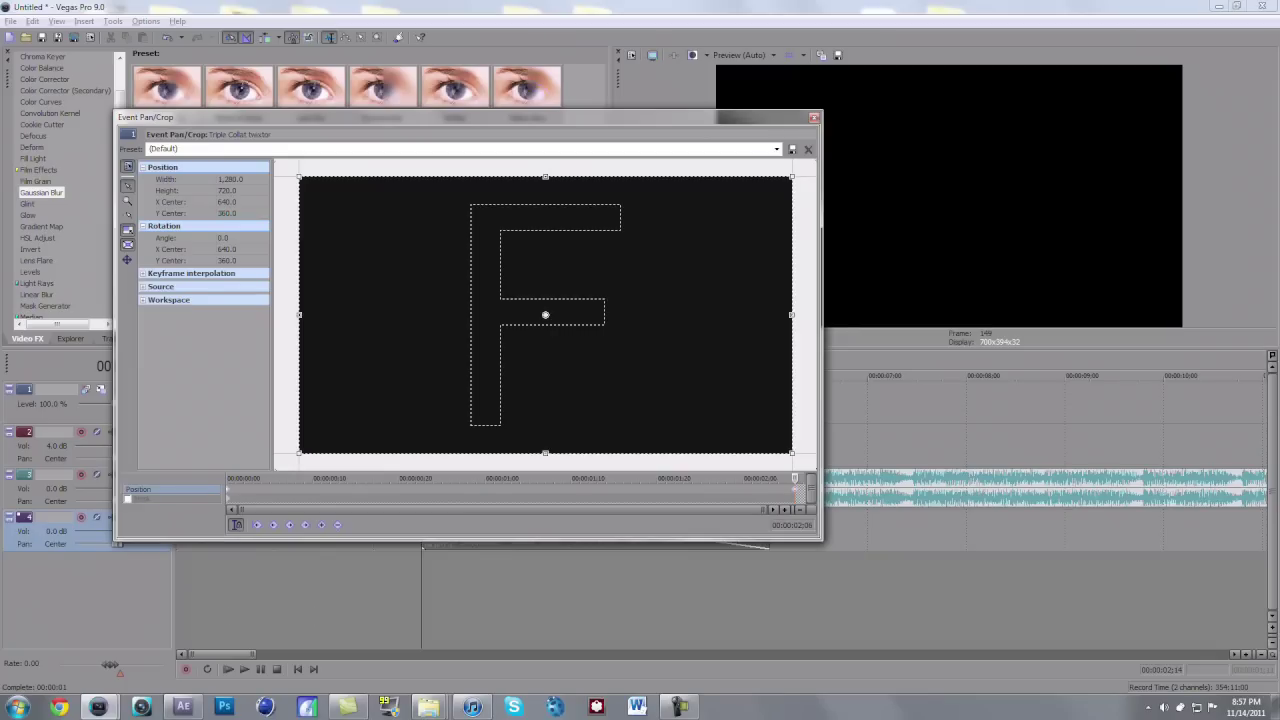
click(808, 149)
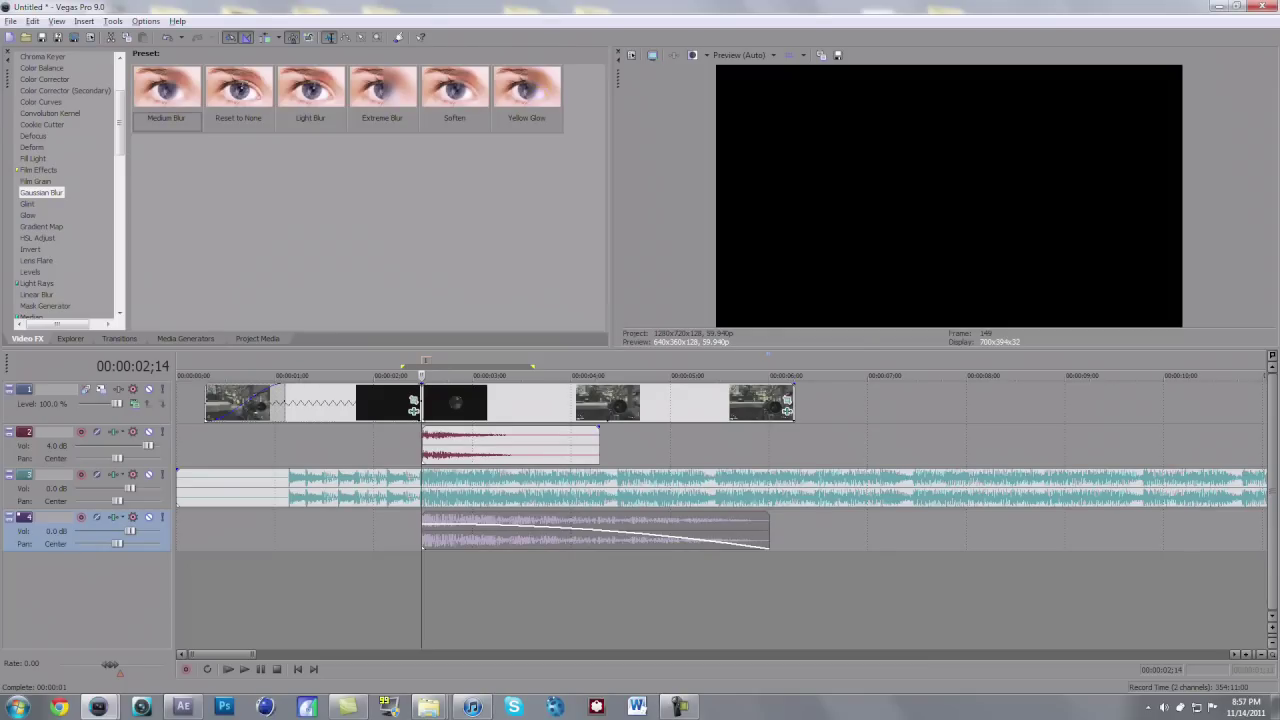
Play the montage from the start and again from 00:00:02;00 to check the zoom leading into the impact.
key(space)
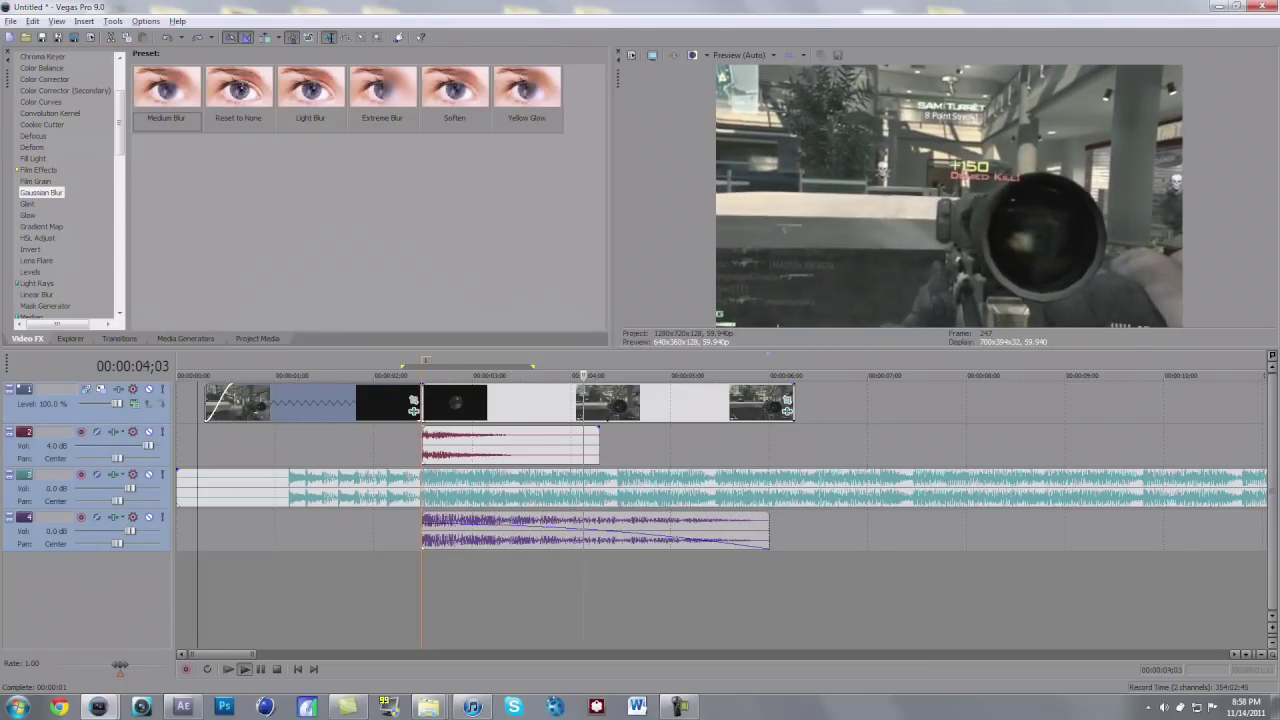
key(space)
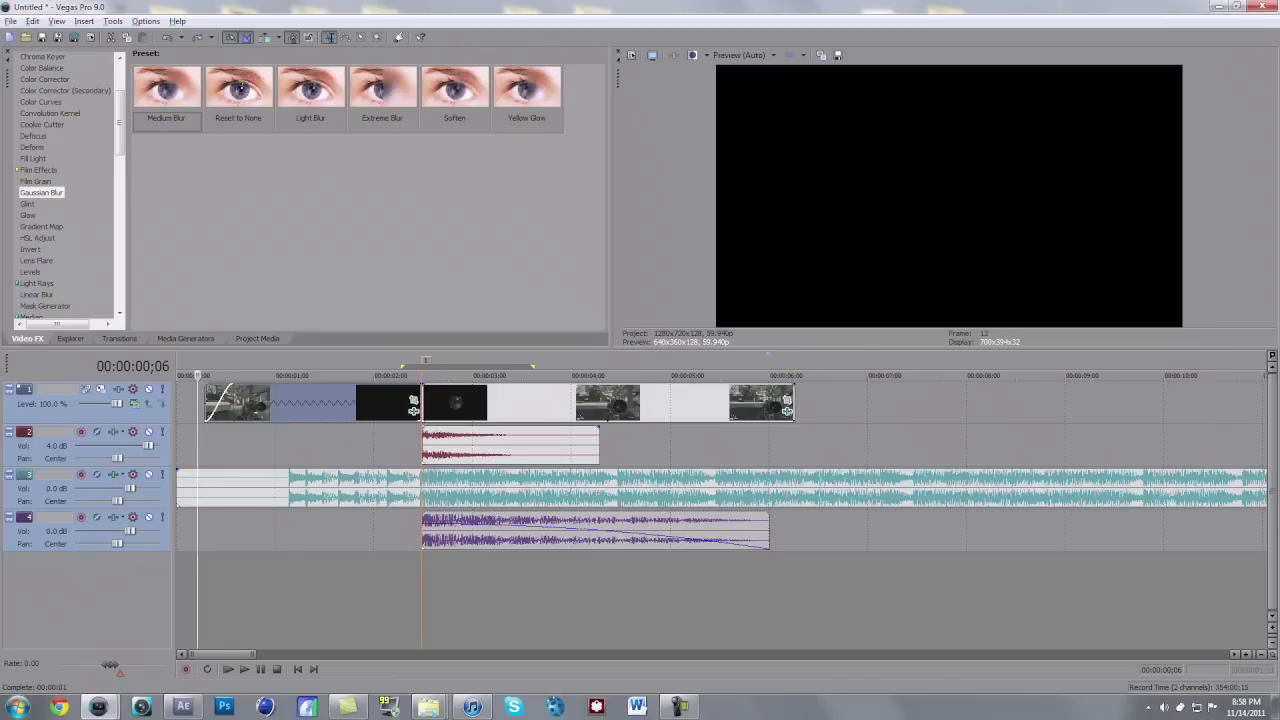
click(376, 376)
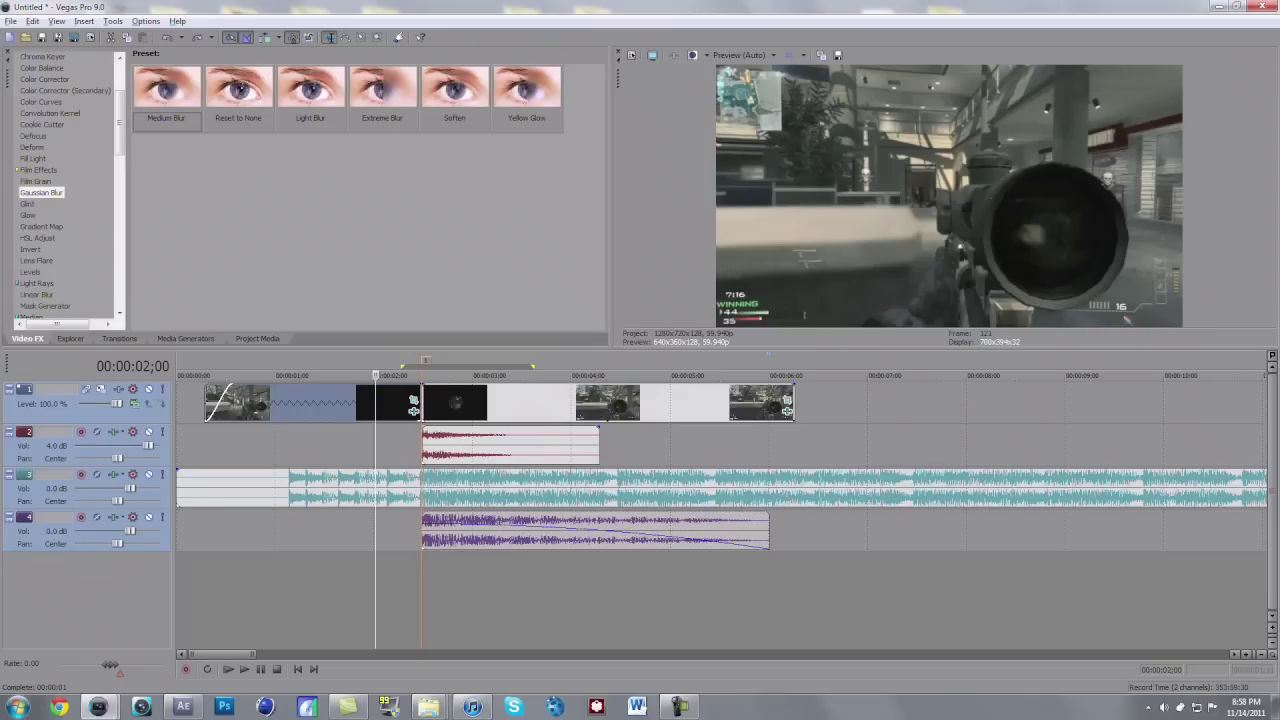
key(space)
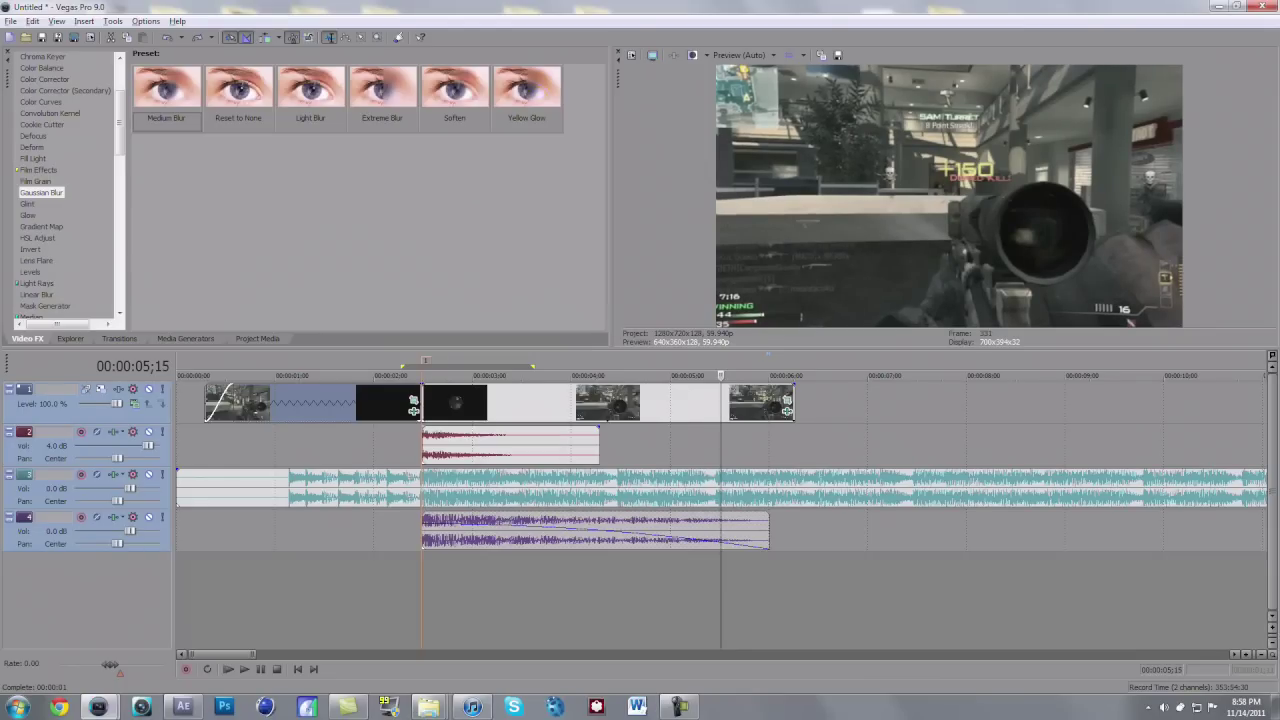
Trim the end of the second gameplay clip and add a fade-out of about one second.
drag(794, 403, 650, 405)
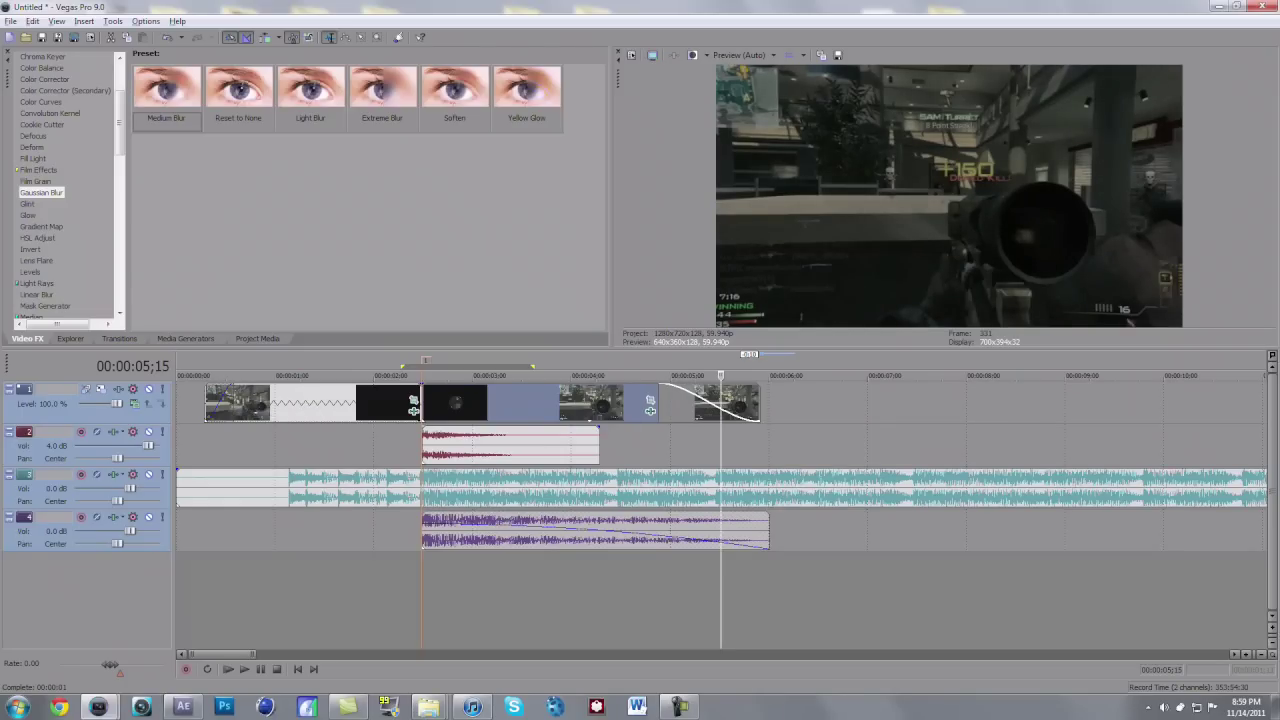
key(ctrl+alt+Left)
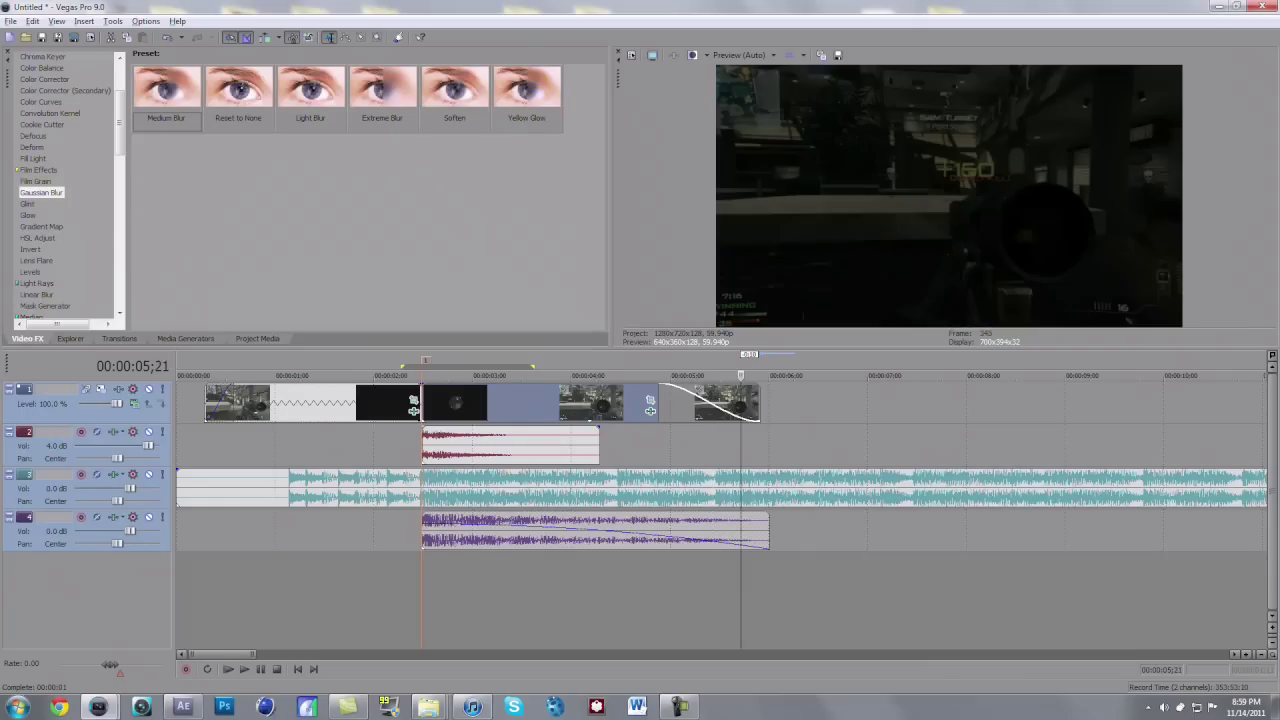
Trim the music to end about one second after the video and add a fade-out of about 1.5 seconds.
scroll(720, 466, down, 9)
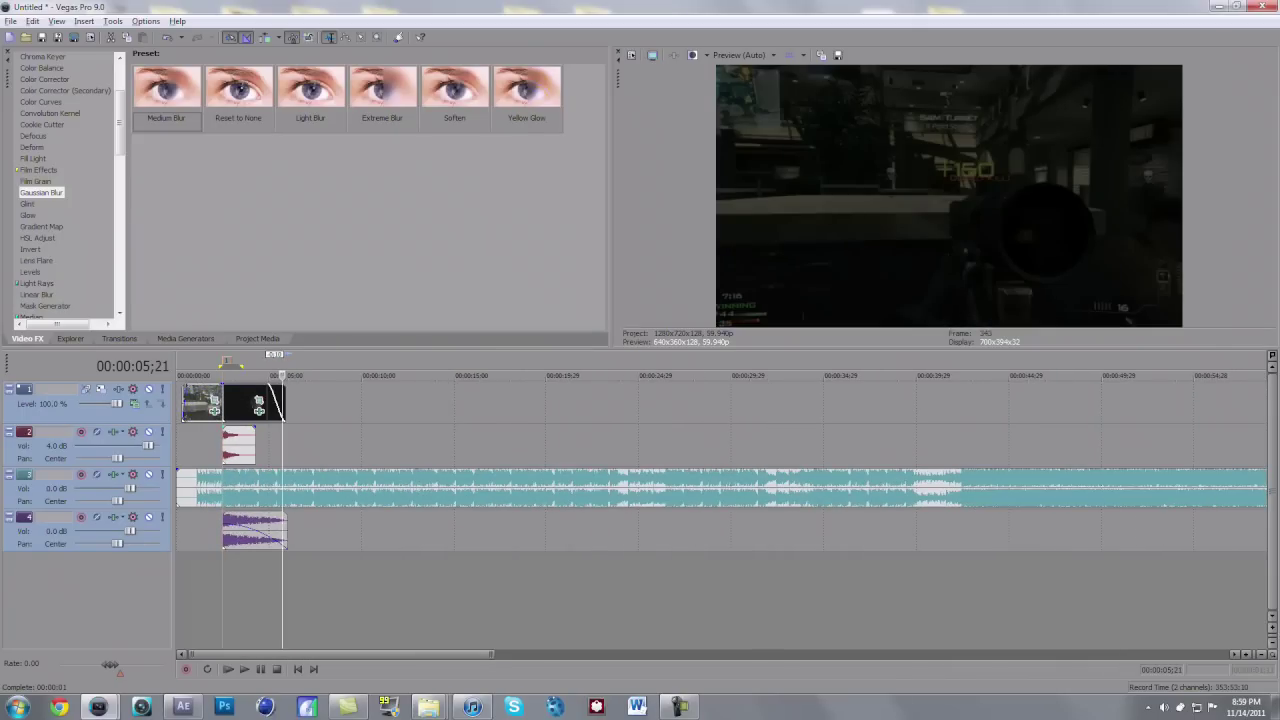
drag(1250, 488, 220, 488)
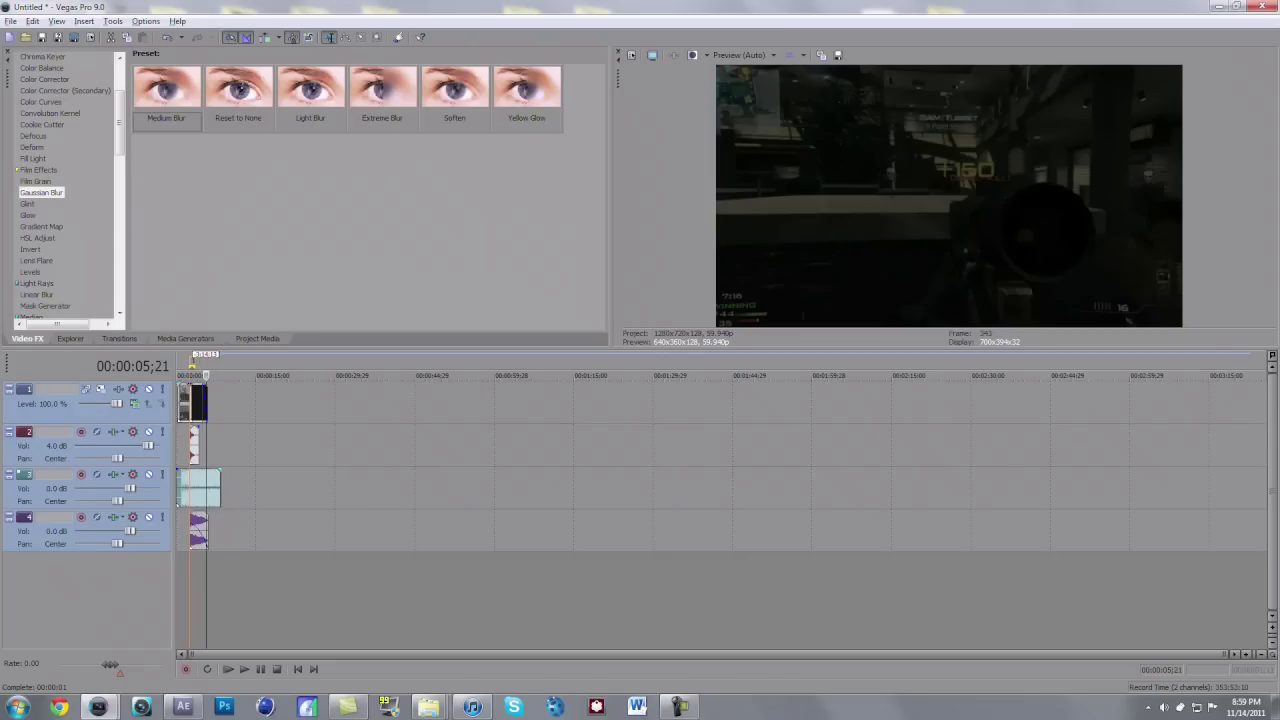
scroll(220, 488, up, 6)
scroll(700, 460, up, 3)
scroll(700, 460, down, 1)
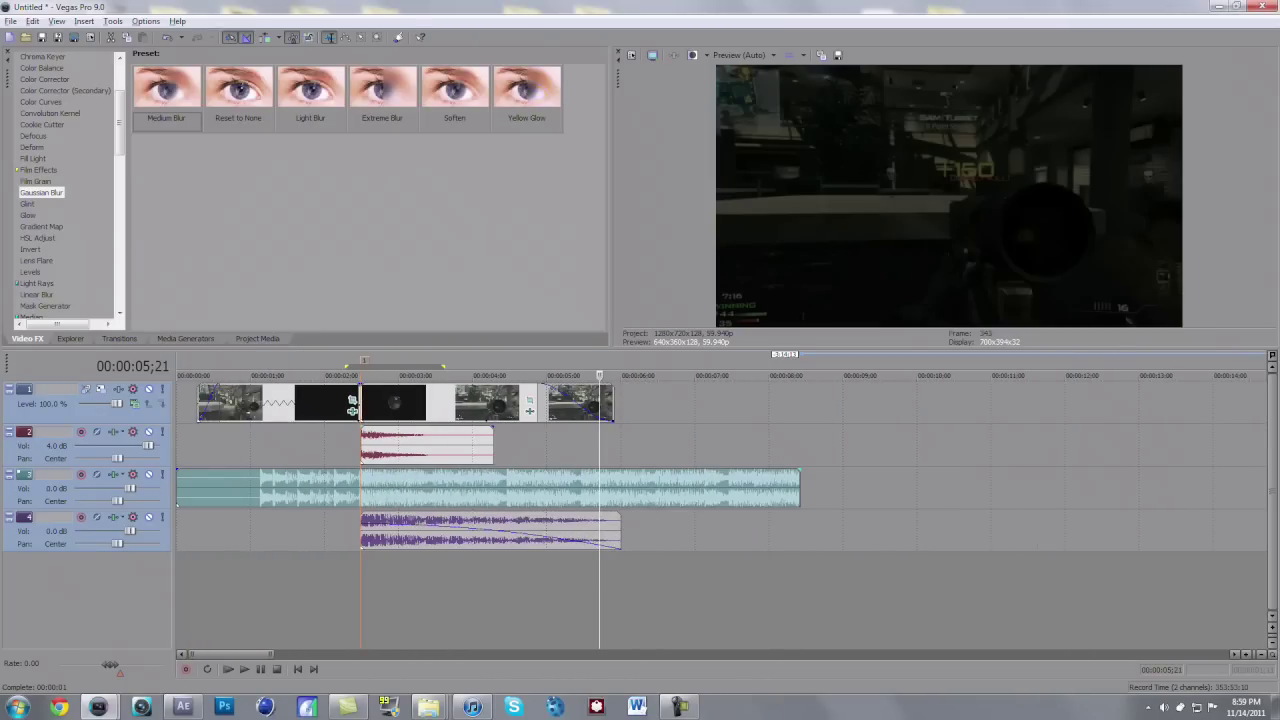
drag(800, 488, 574, 480)
scroll(574, 480, down, 2)
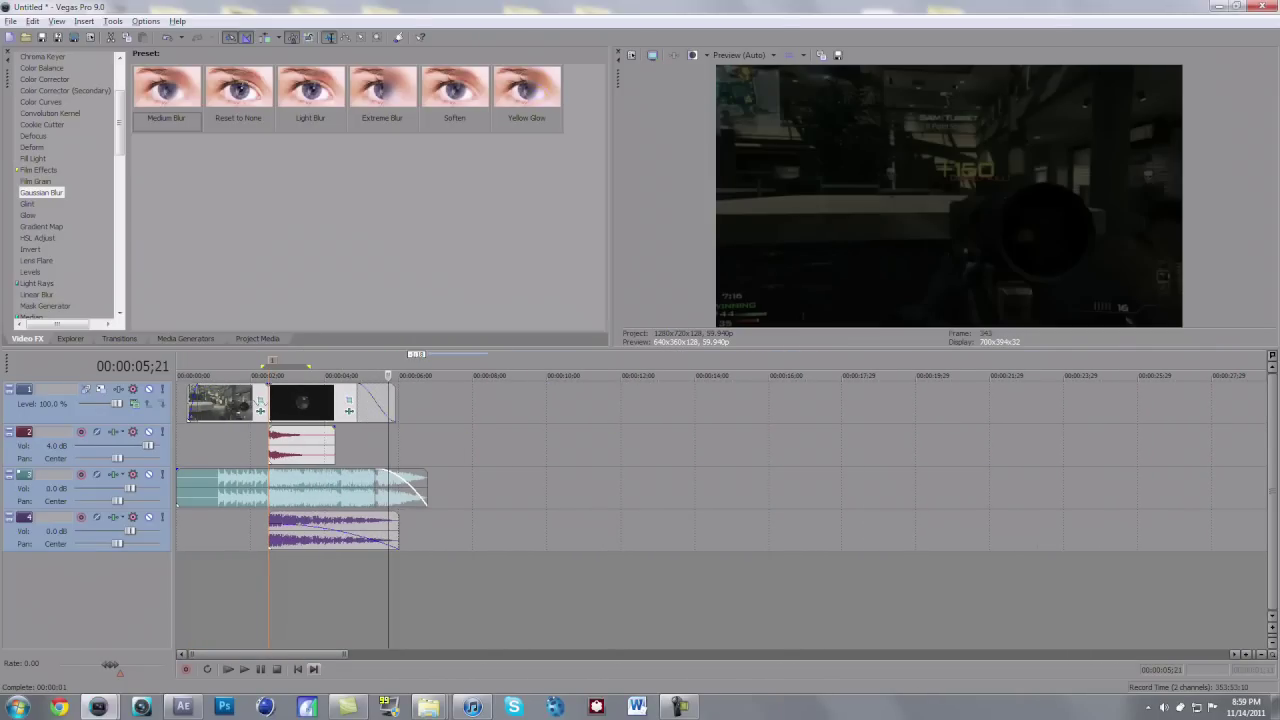
Play the montage from the beginning to check the edit with the new fade-outs.
click(298, 669)
key(space)
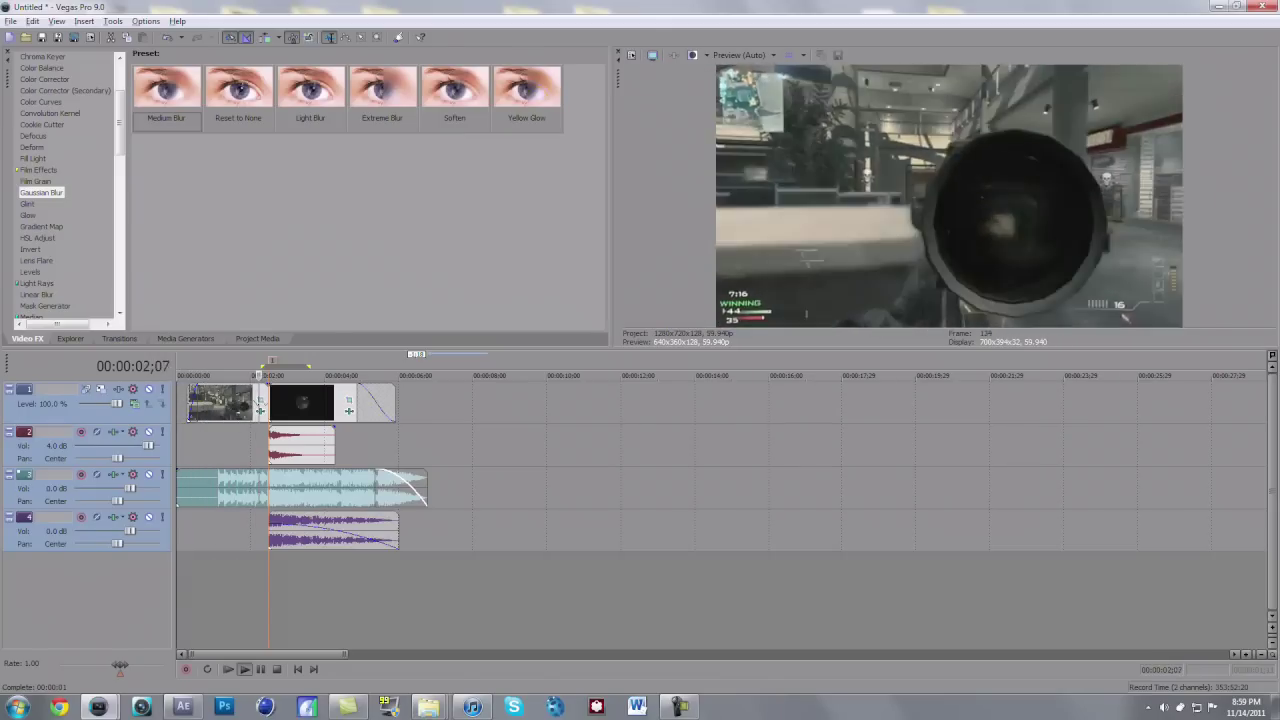
key(space)
scroll(572, 470, up, 2)
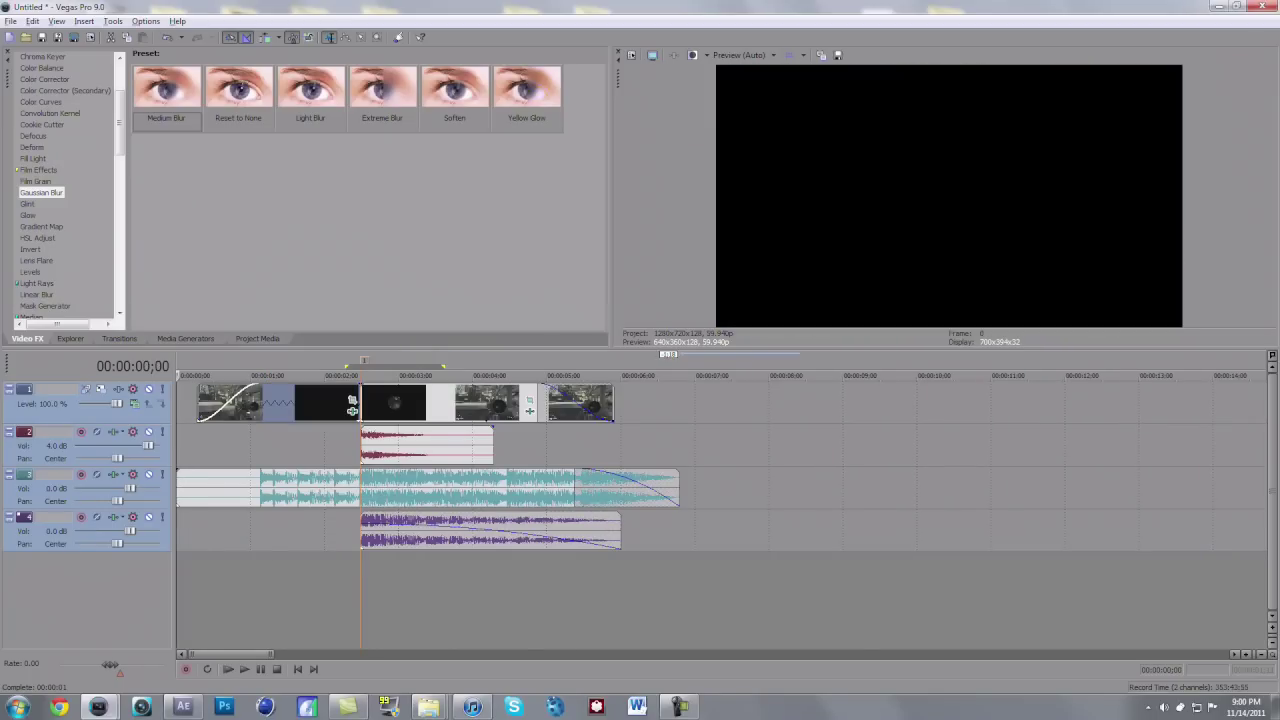
Insert a new video track above the gameplay and add a White Solid Color generated clip at its start.
right_click(120, 598)
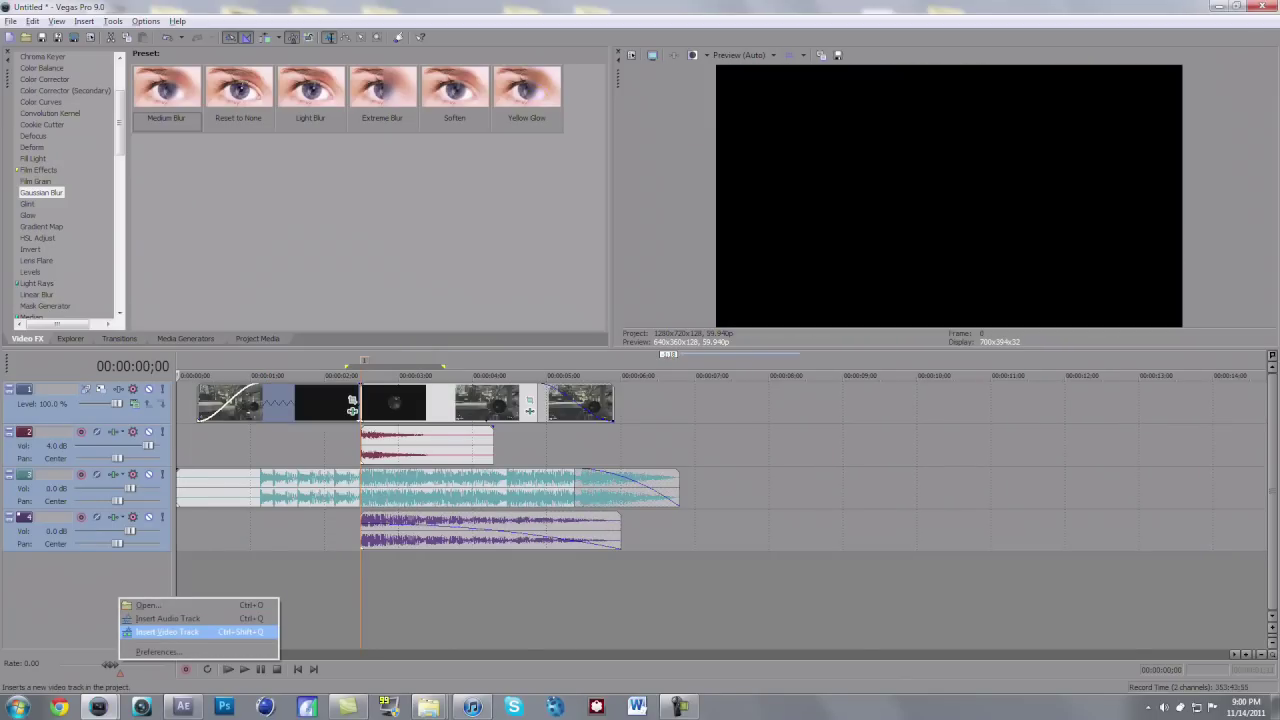
click(167, 632)
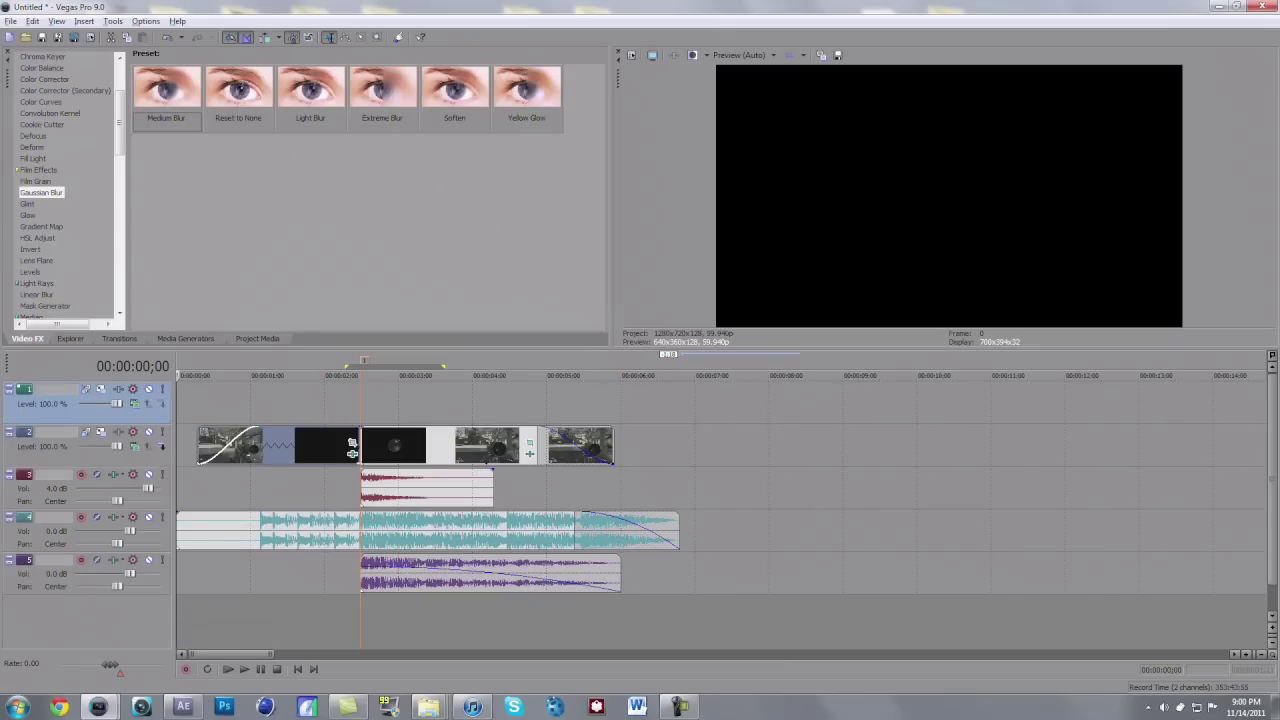
click(258, 339)
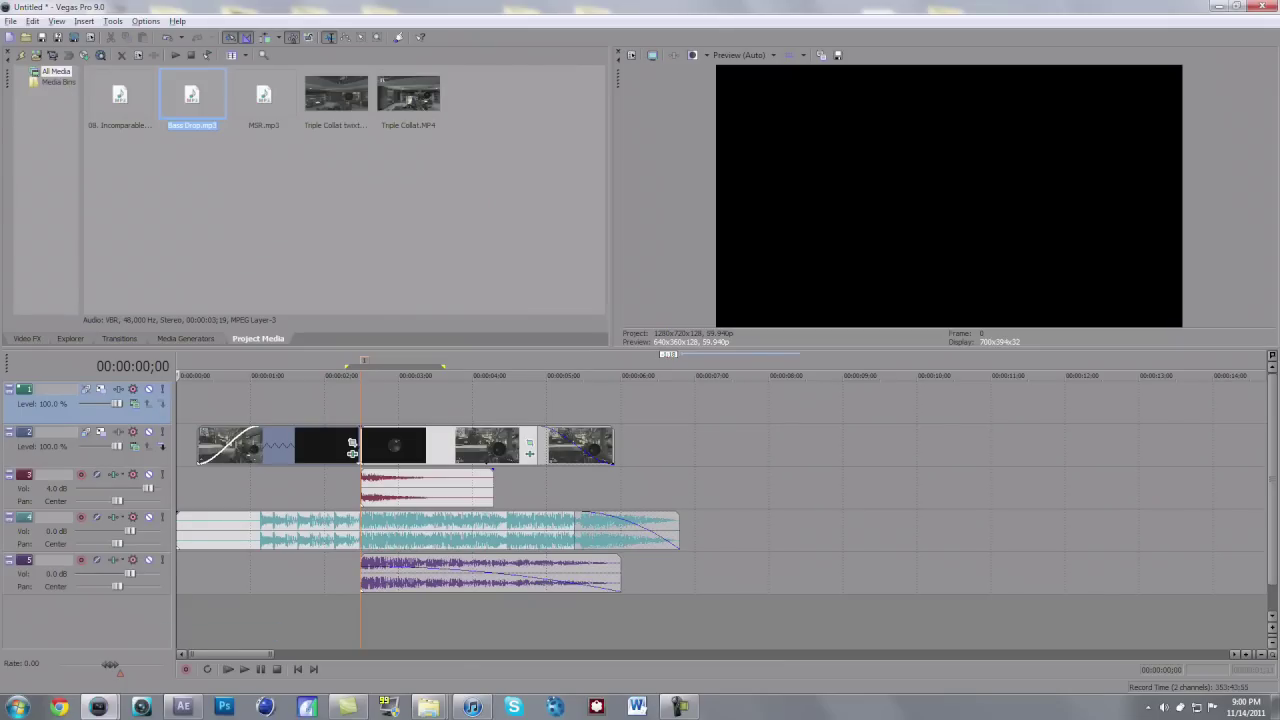
key(alt+7)
key(alt+1)
key(alt+9)
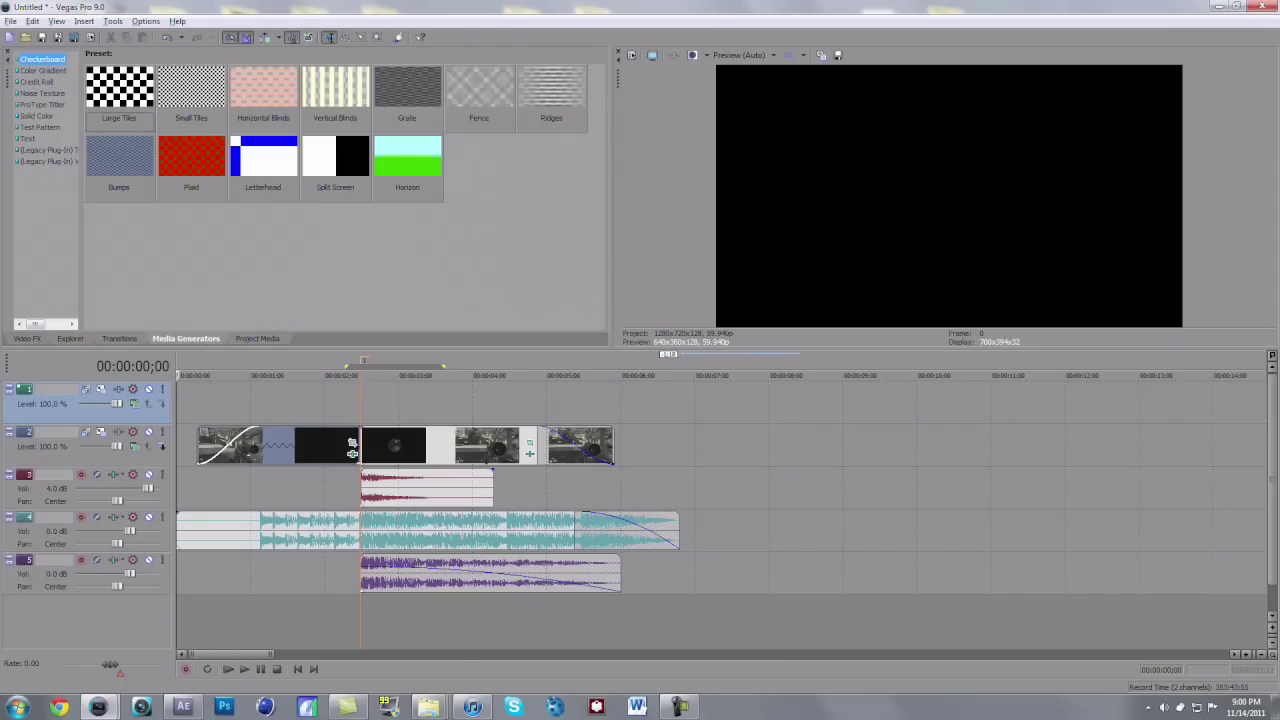
click(37, 116)
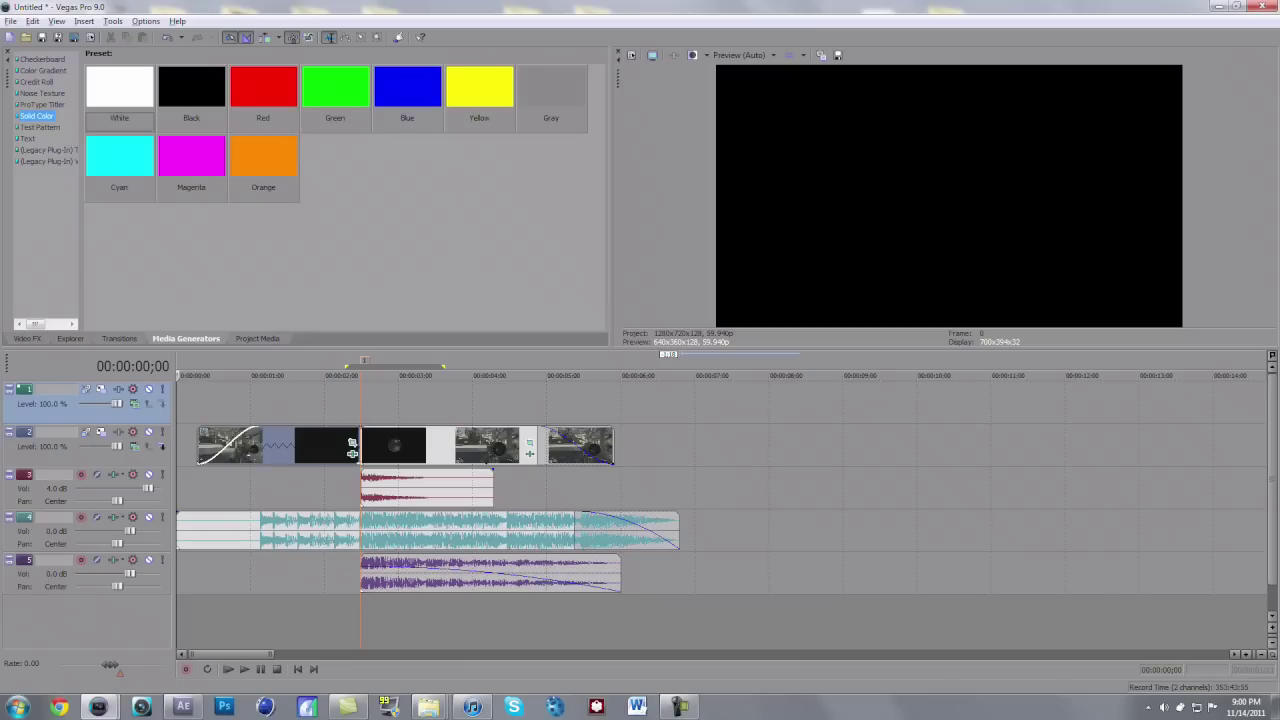
click(191, 90)
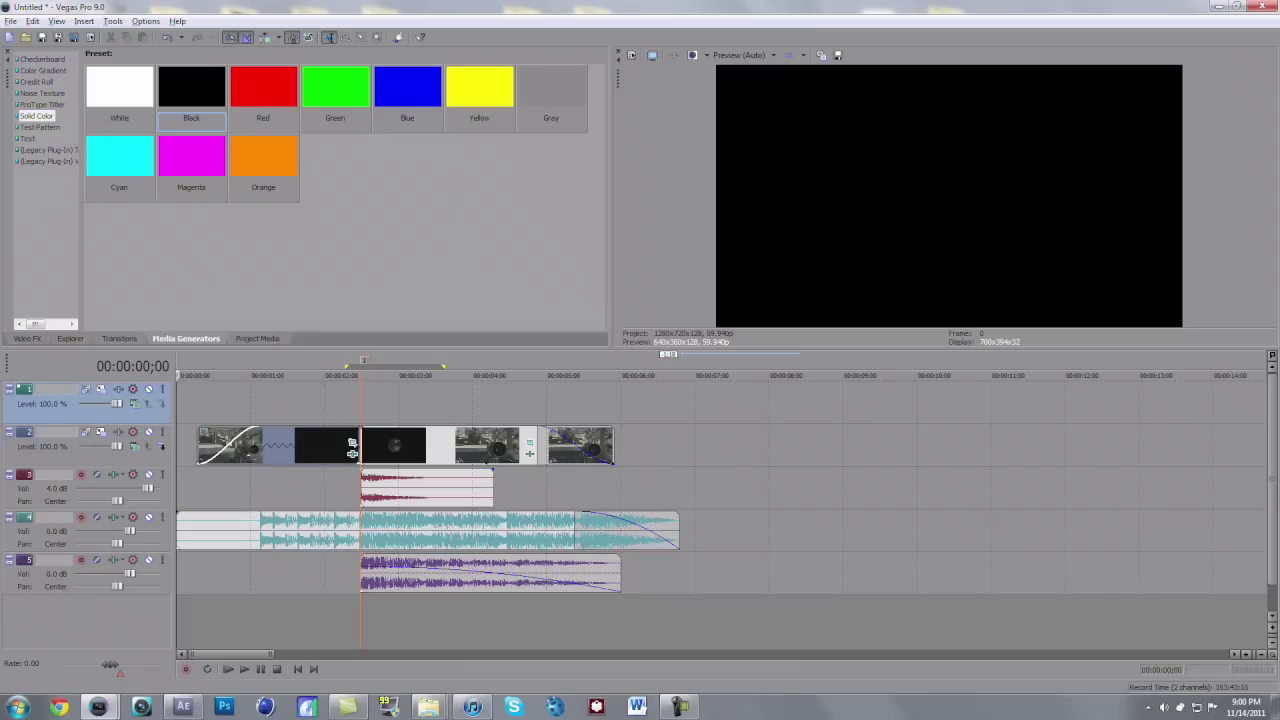
key(Left)
key(Return)
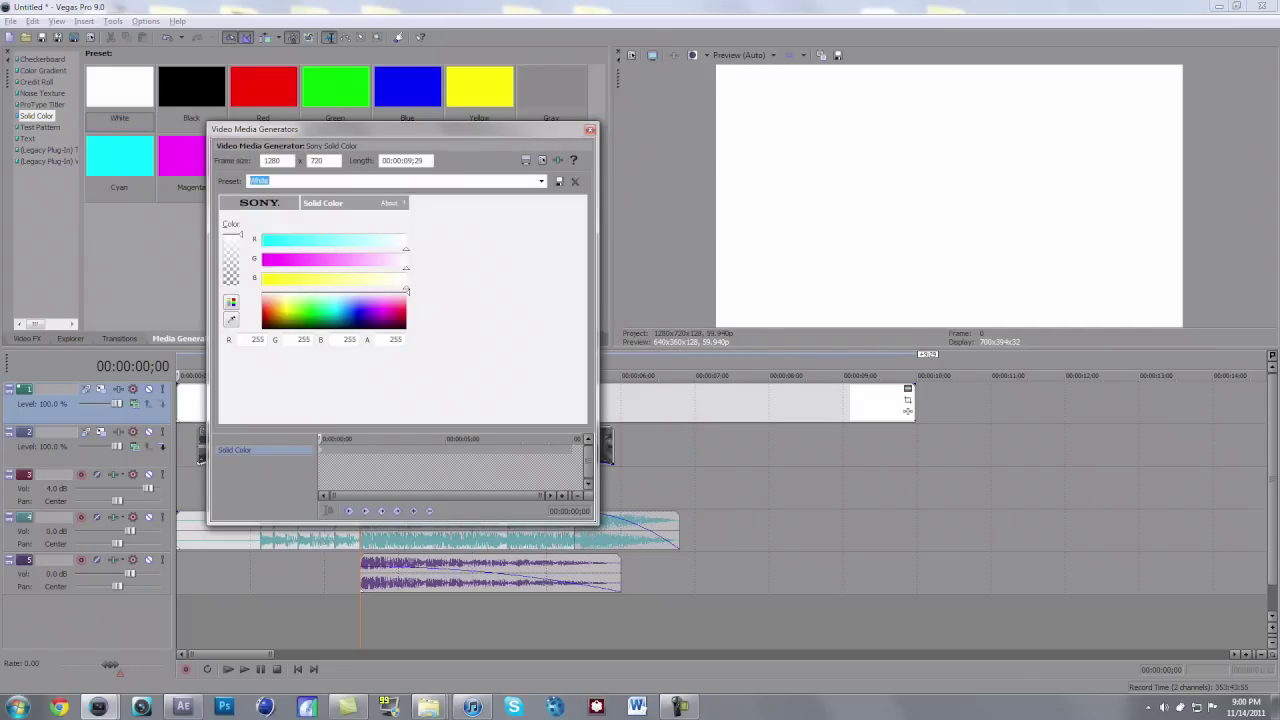
Shorten the white clip to end just past the music and set its track's compositing mode to Multiply (Mask).
drag(907, 411, 683, 411)
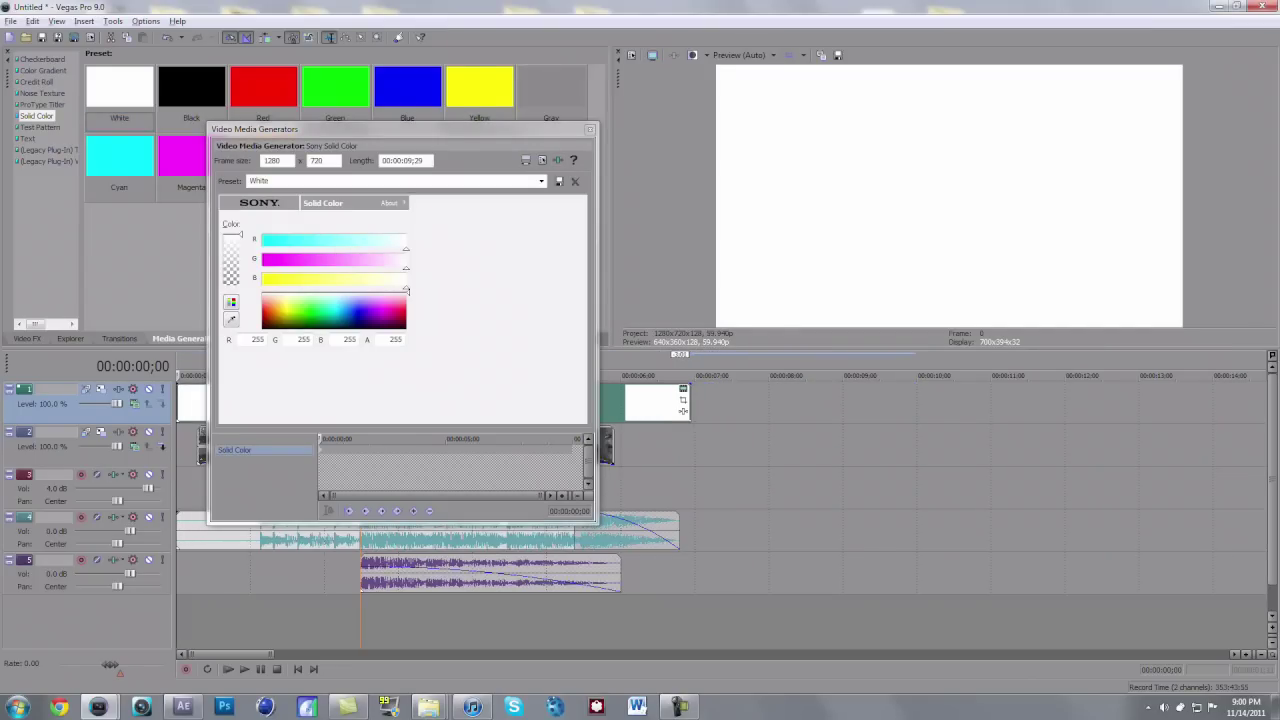
drag(598, 411, 717, 411)
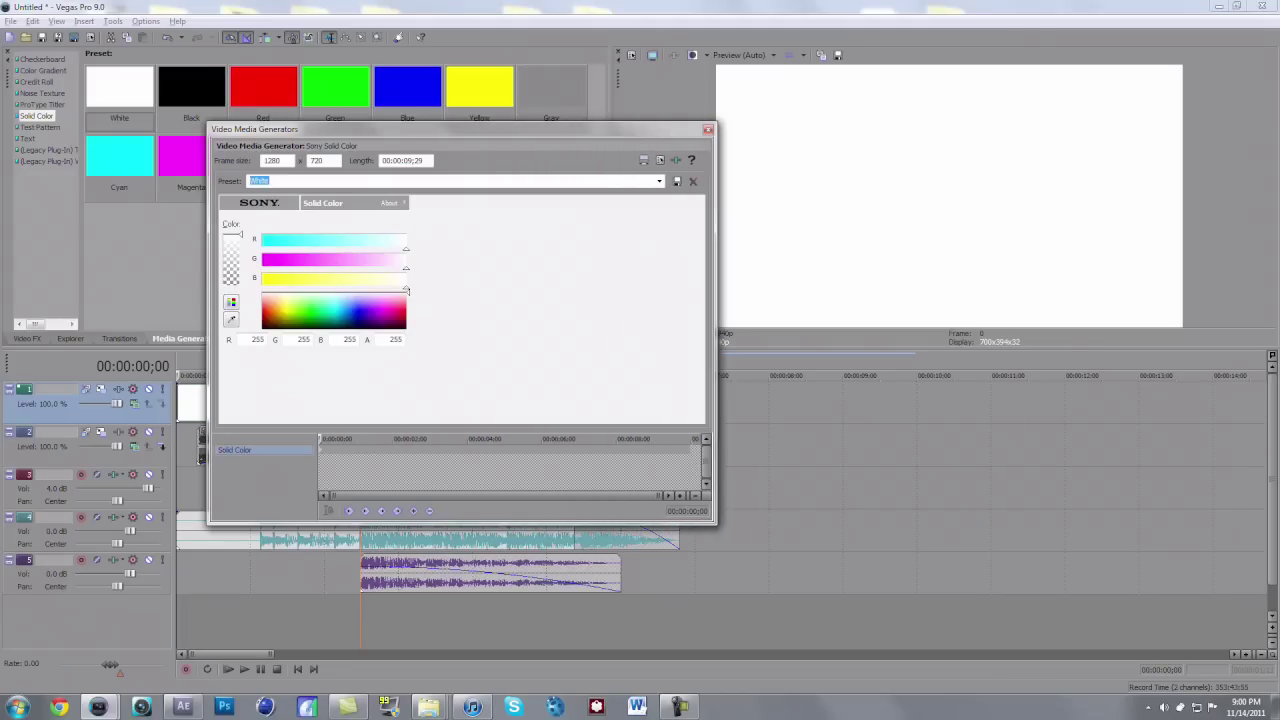
click(708, 130)
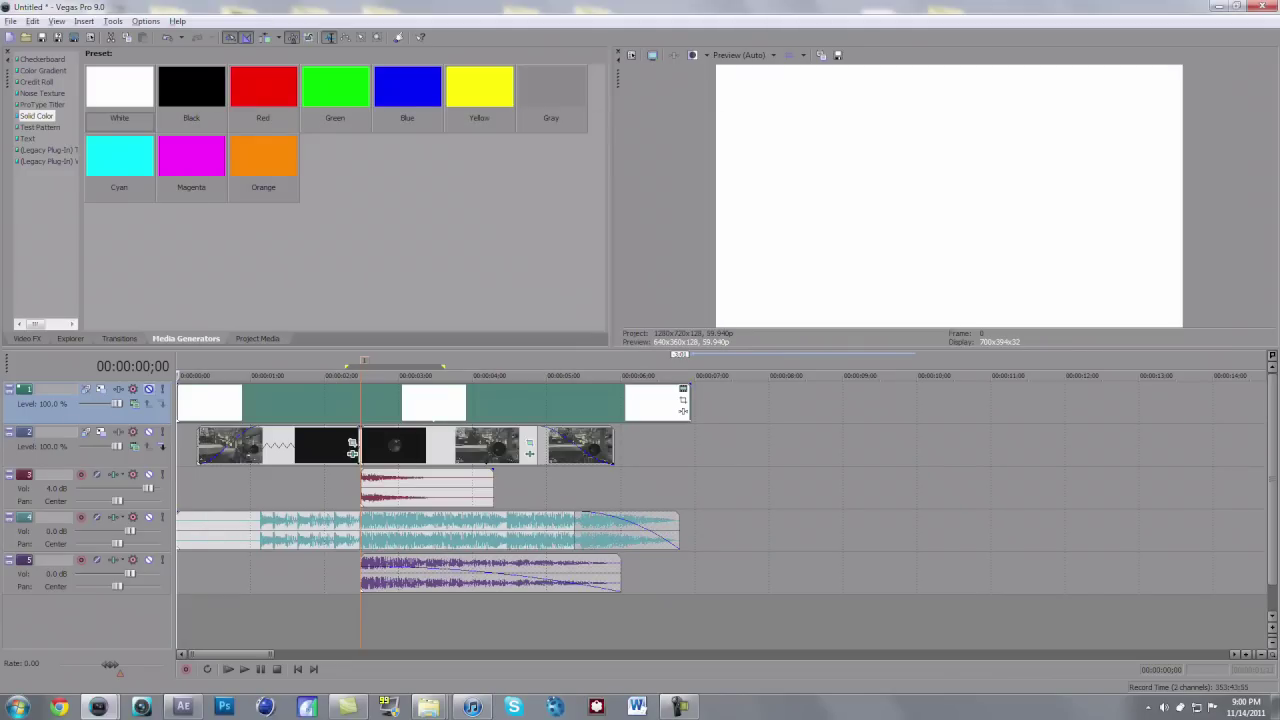
click(135, 404)
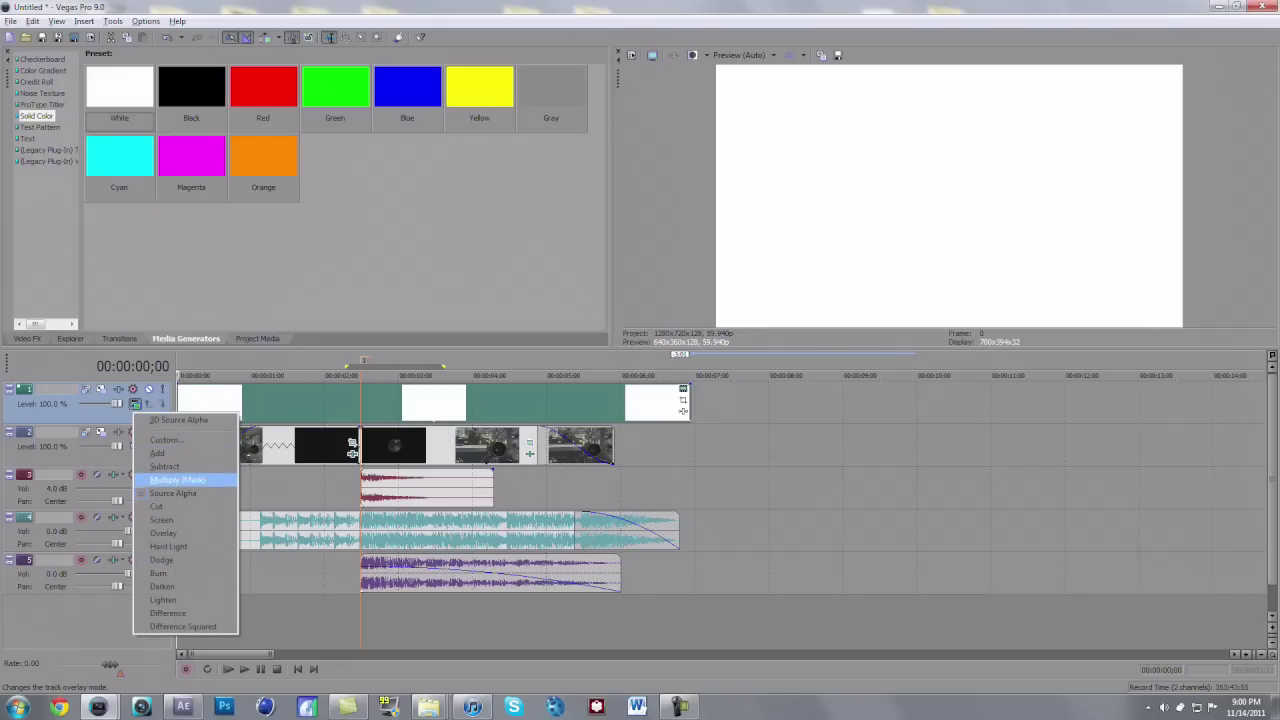
click(178, 480)
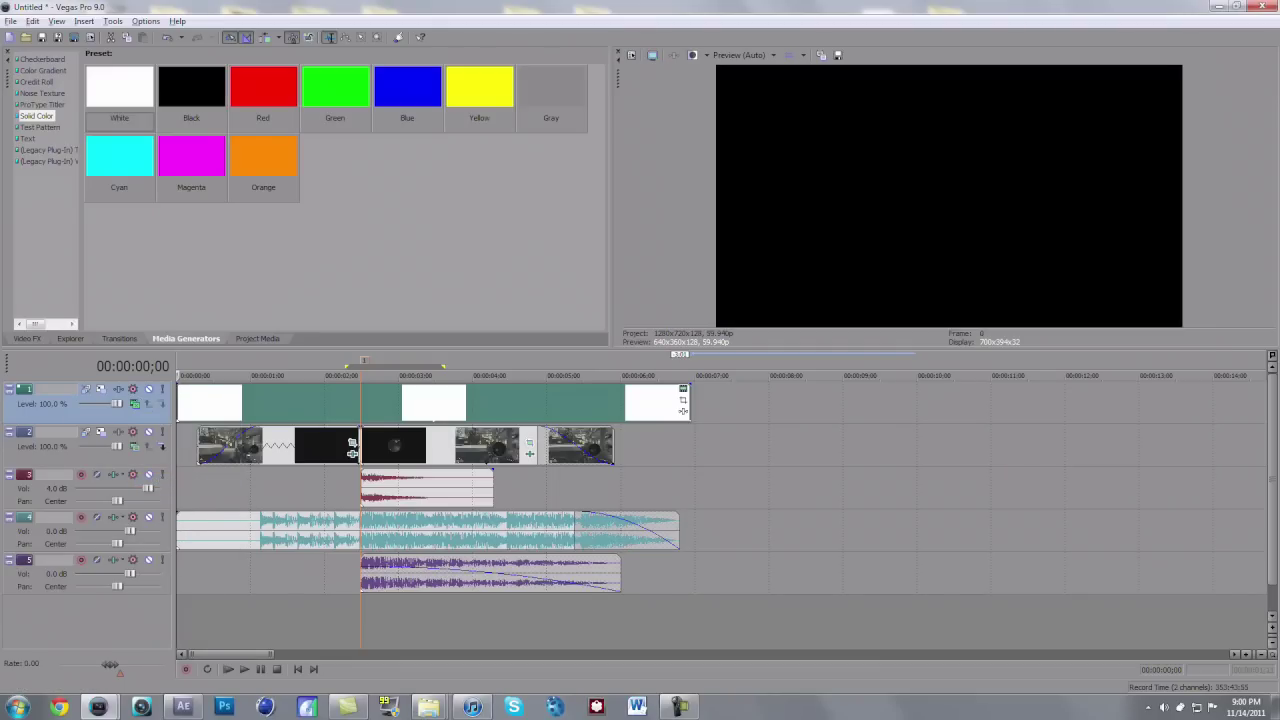
Turn off the aspect ratio lock in the white clip's Event Pan/Crop and reduce the crop height to about 651.
click(466, 404)
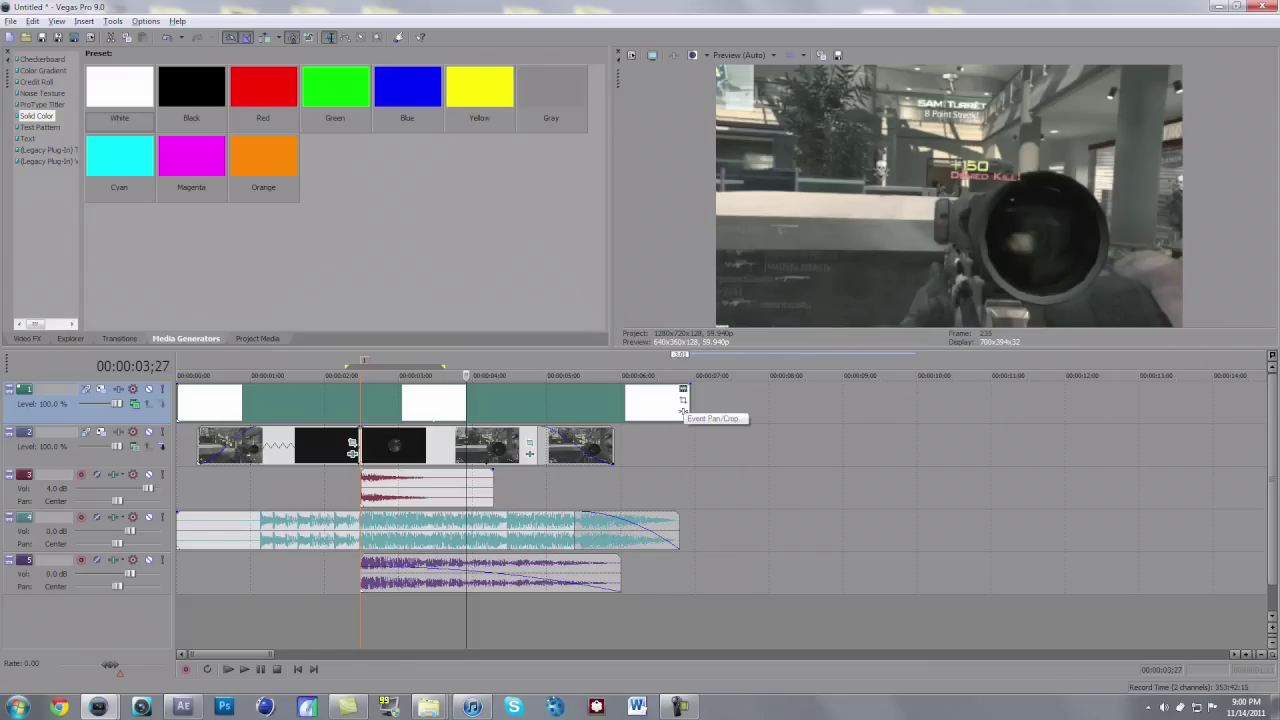
click(683, 399)
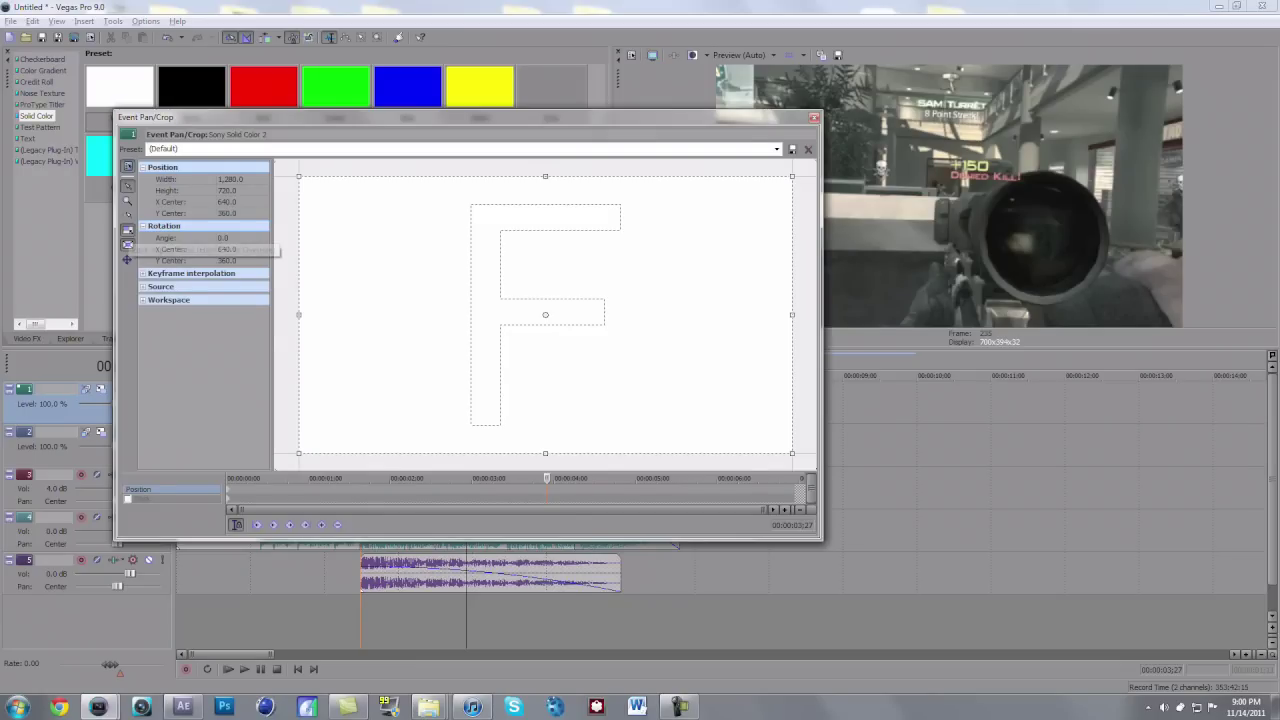
click(127, 229)
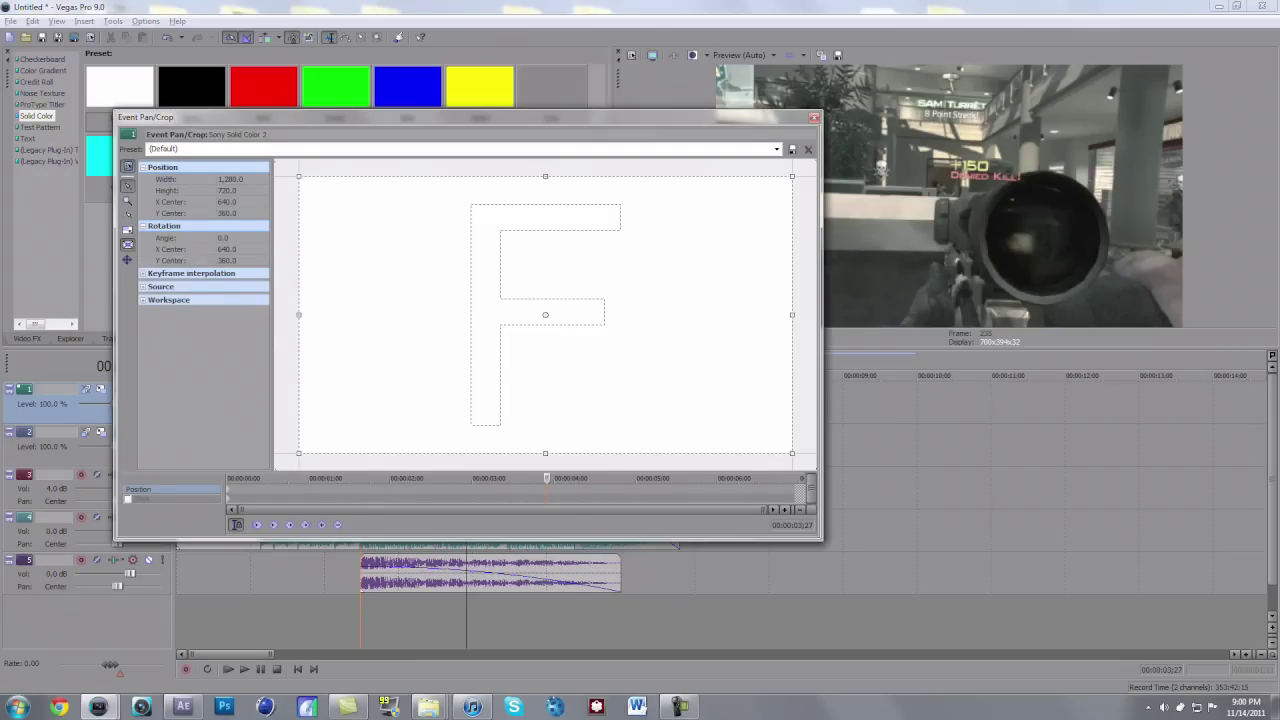
drag(545, 177, 545, 189)
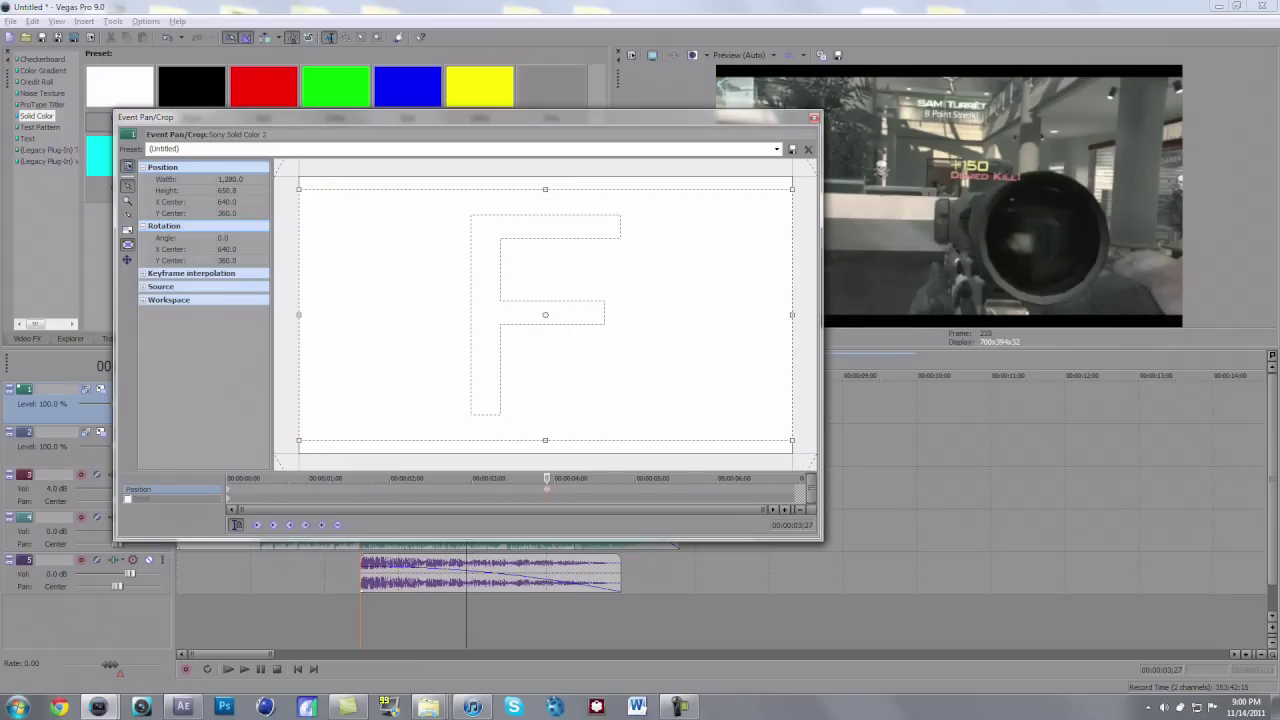
Delete the crop's starting keyframe on the white clip and refine the remaining keyframe's height to about 640.
drag(234, 479, 228, 479)
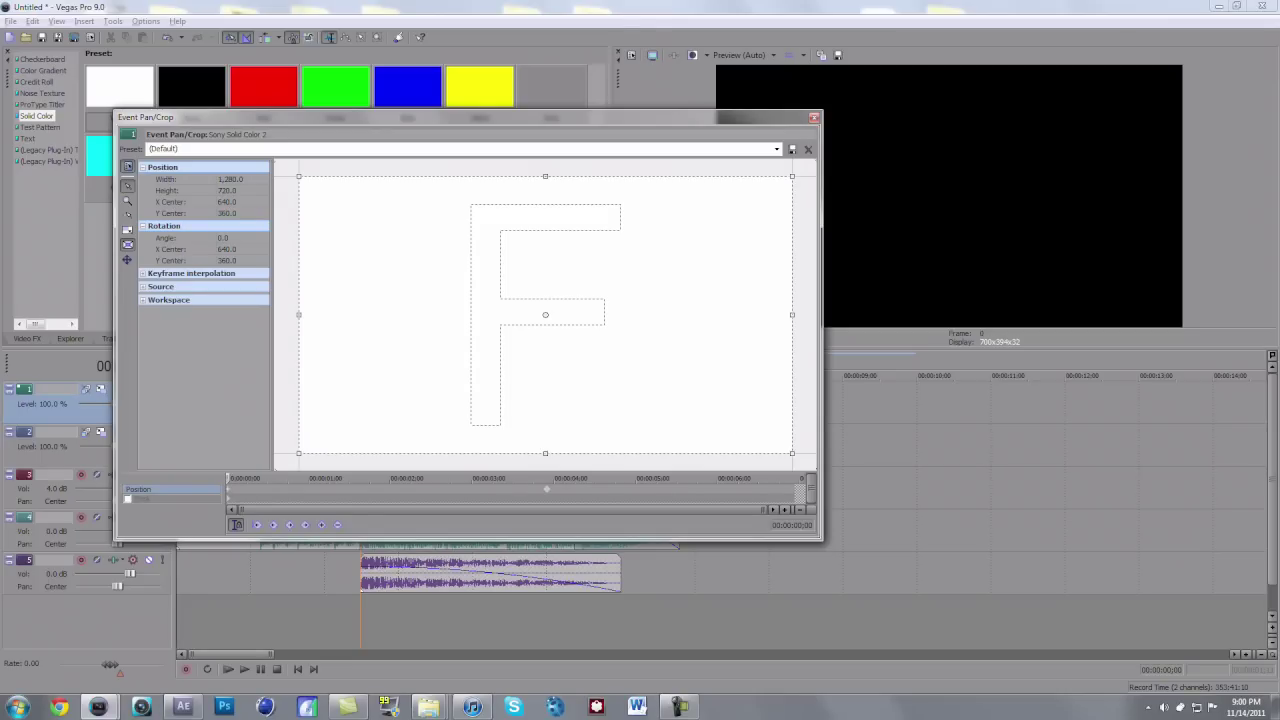
key(Delete)
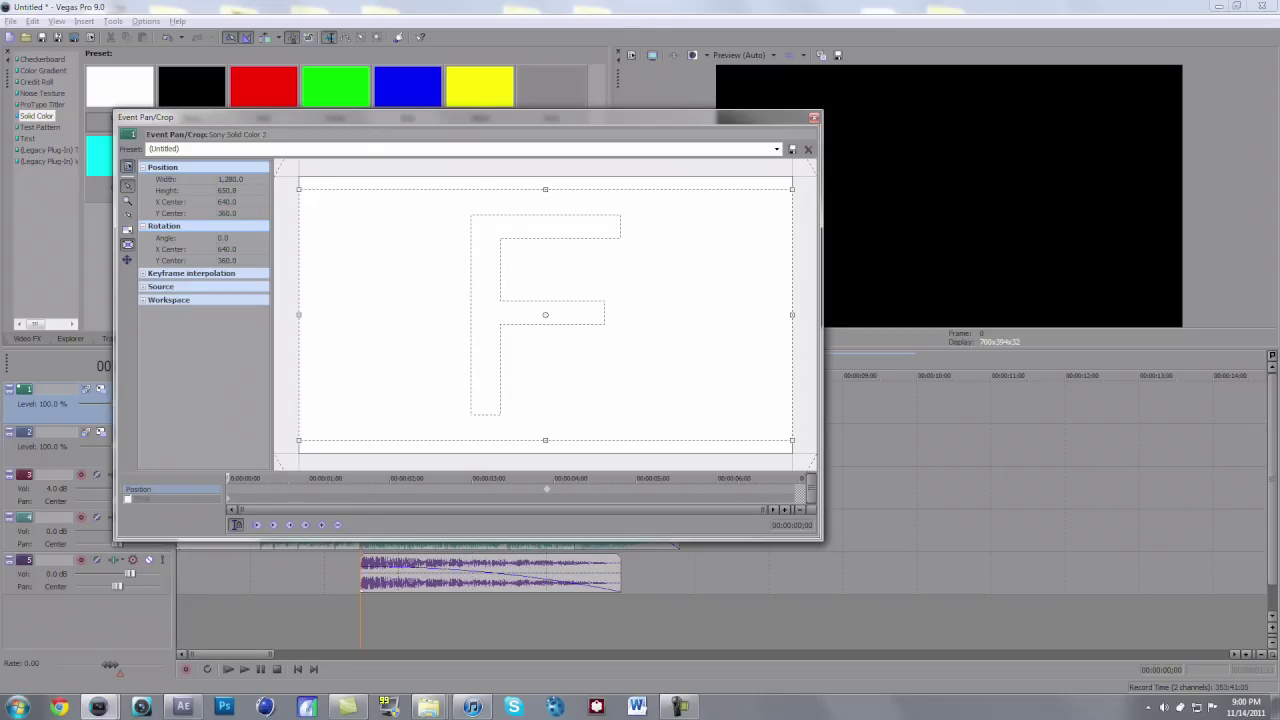
click(546, 489)
drag(545, 189, 545, 191)
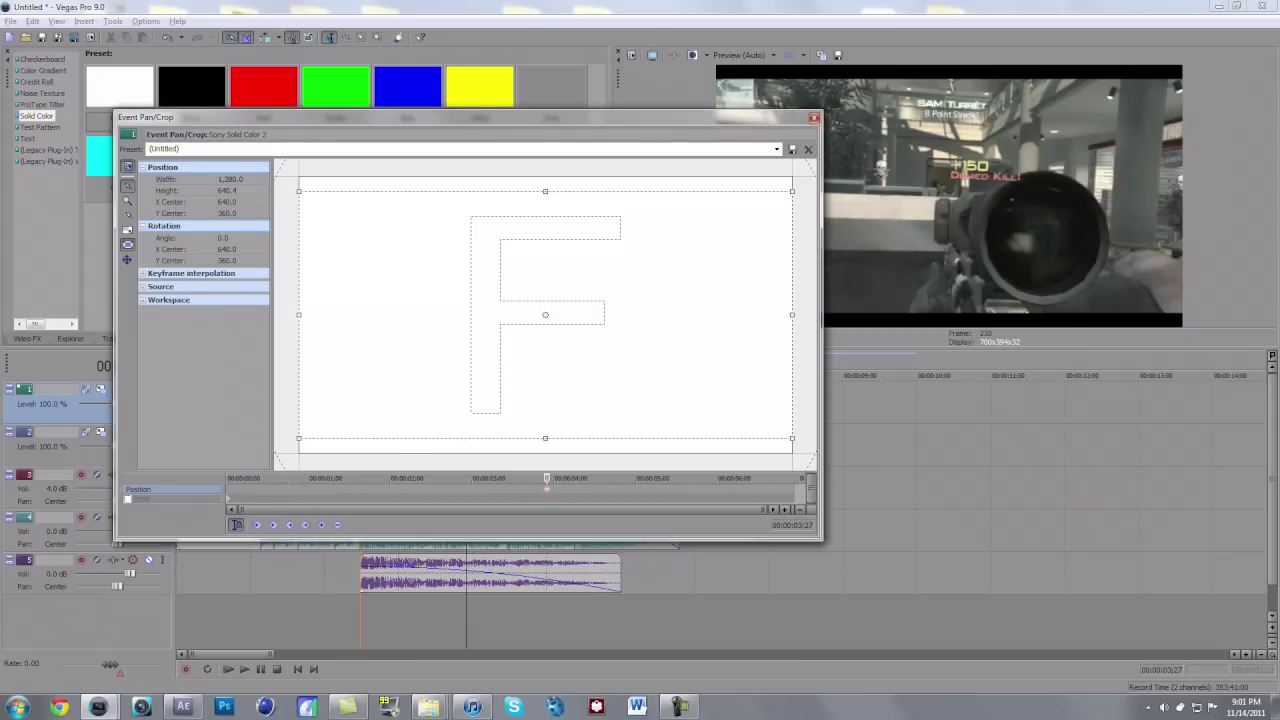
click(814, 118)
Play the montage from the start of the gameplay to check the letterbox bars.
click(197, 376)
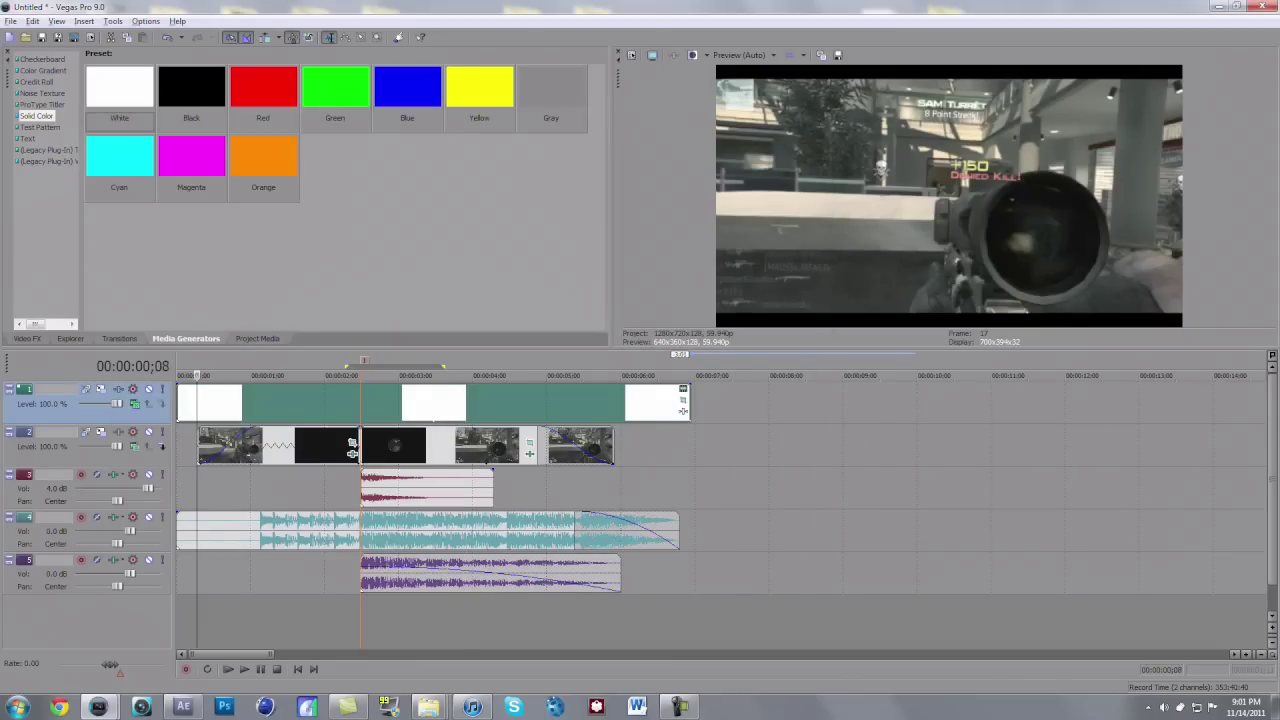
key(space)
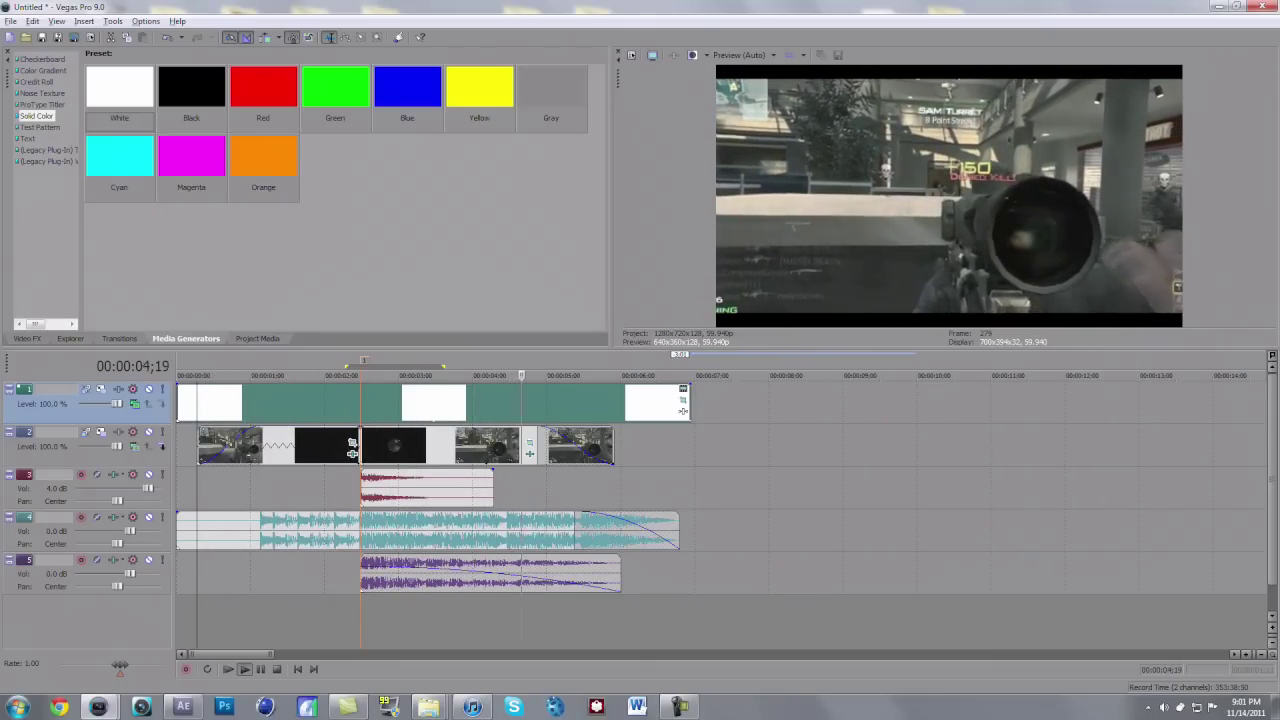
key(space)
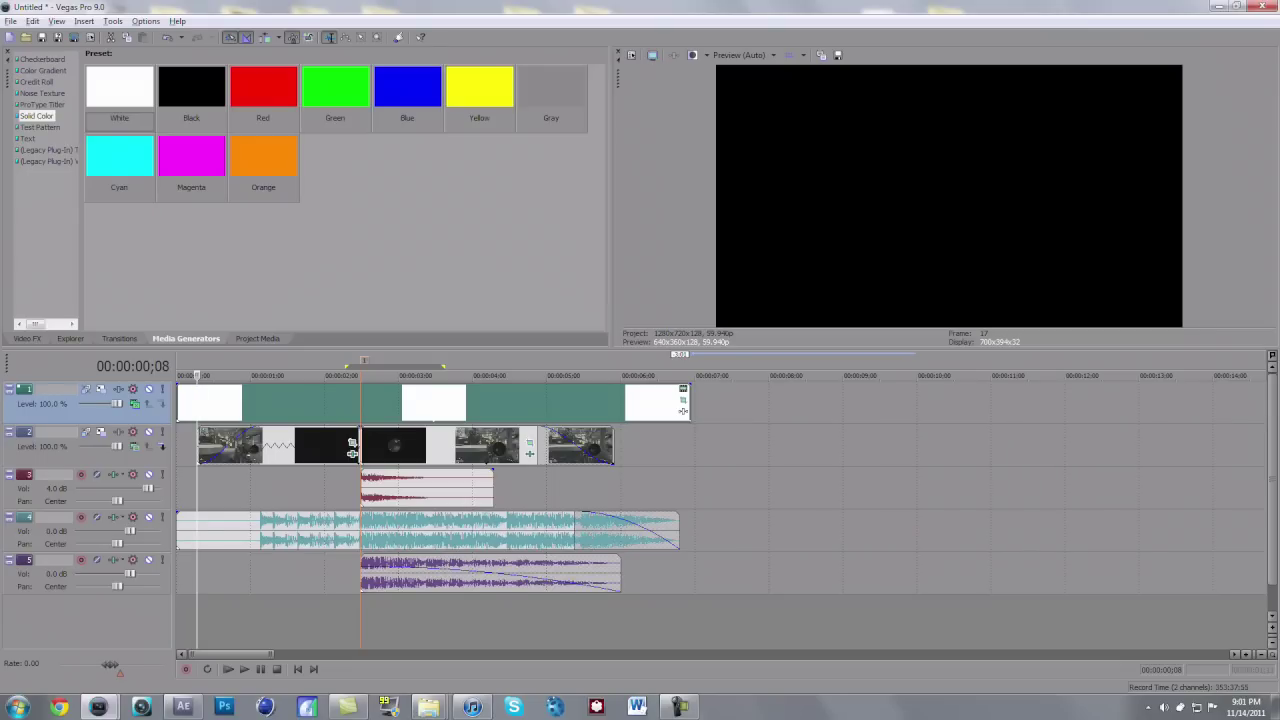
Extend the loop region from the timeline's start to the music's end and trim the white clip to that same end.
drag(329, 367, 178, 367)
key(shift+End)
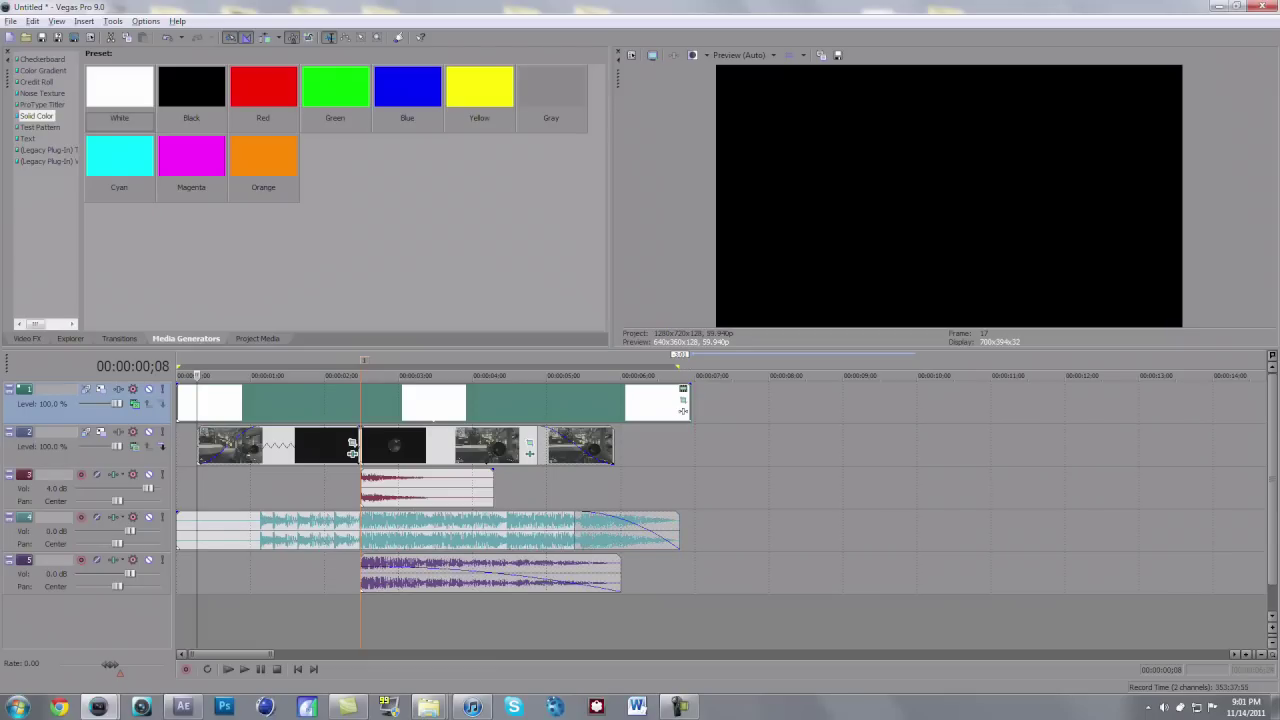
drag(683, 410, 671, 411)
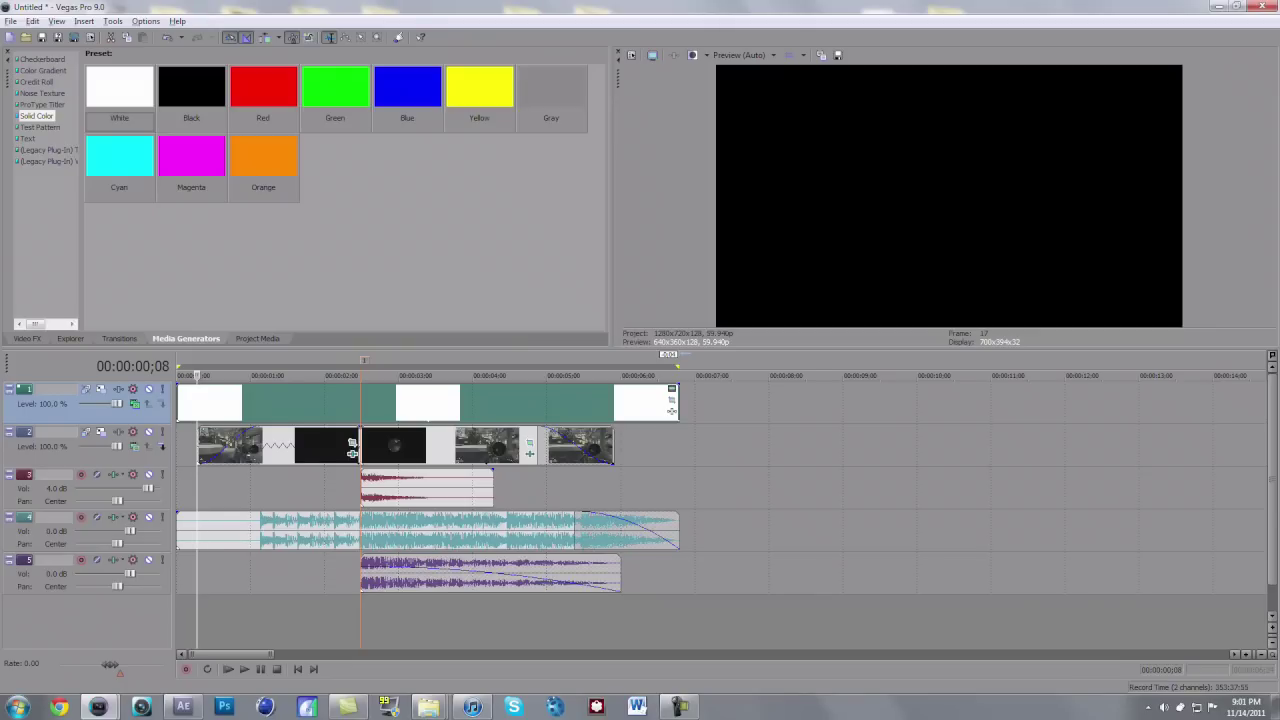
drag(678, 367, 678, 367)
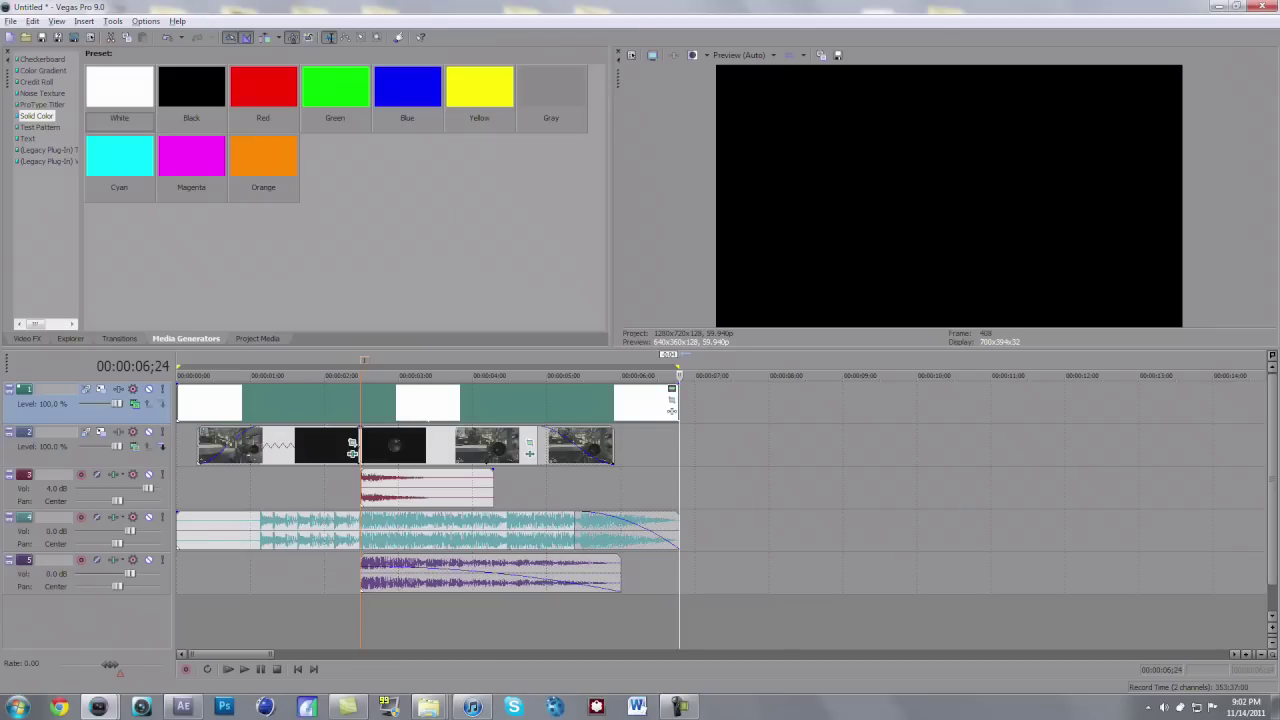
Disable resampling on both gameplay clips.
click(478, 446)
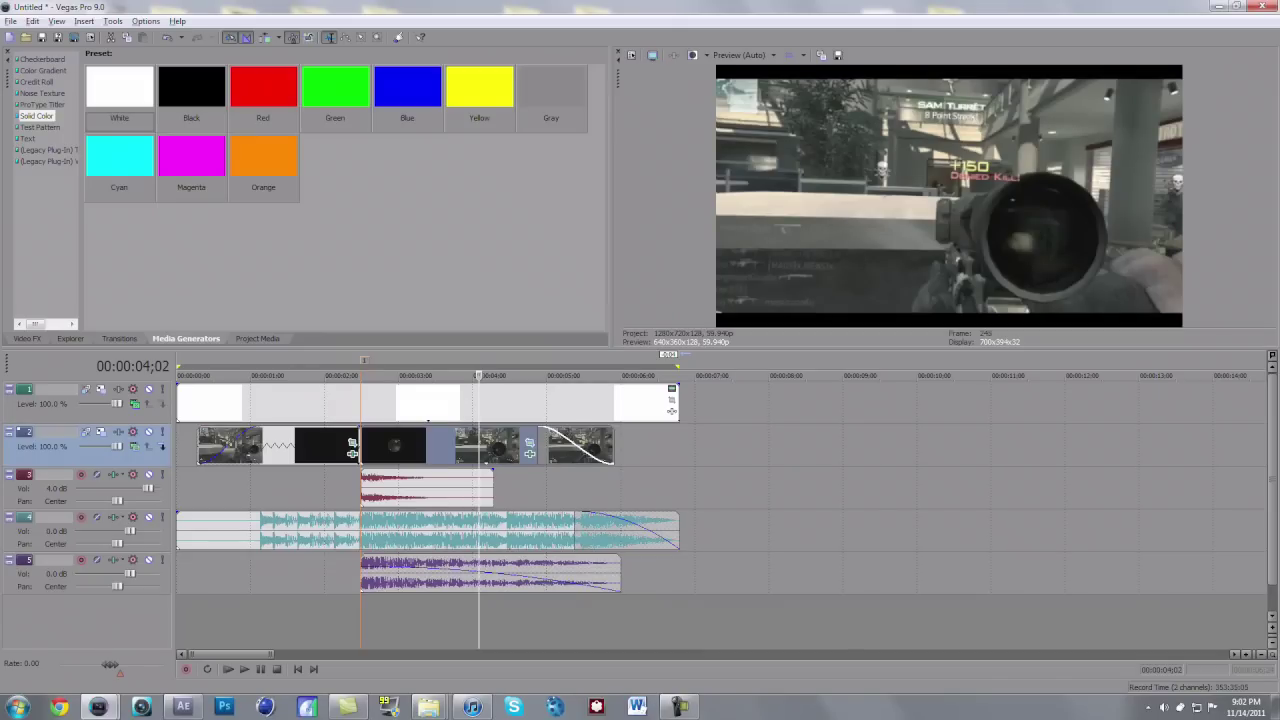
ctrl+click(296, 446)
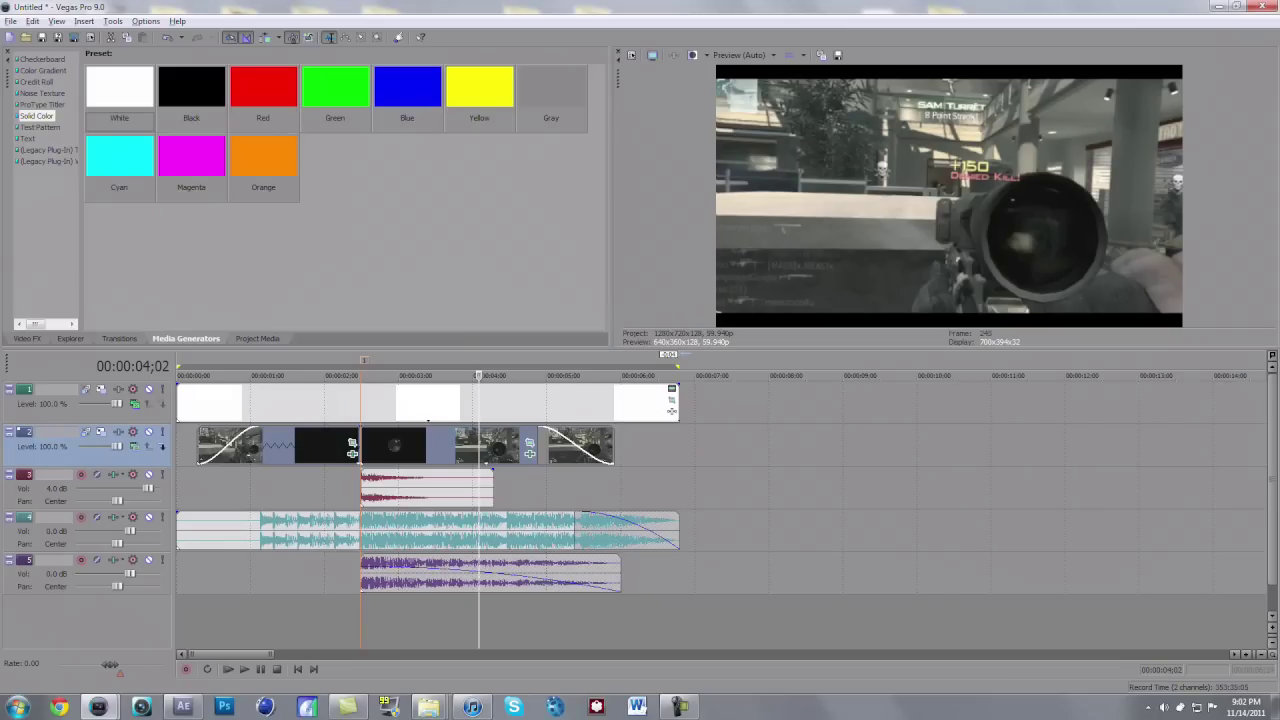
right_click(455, 440)
mouse_move(485, 357)
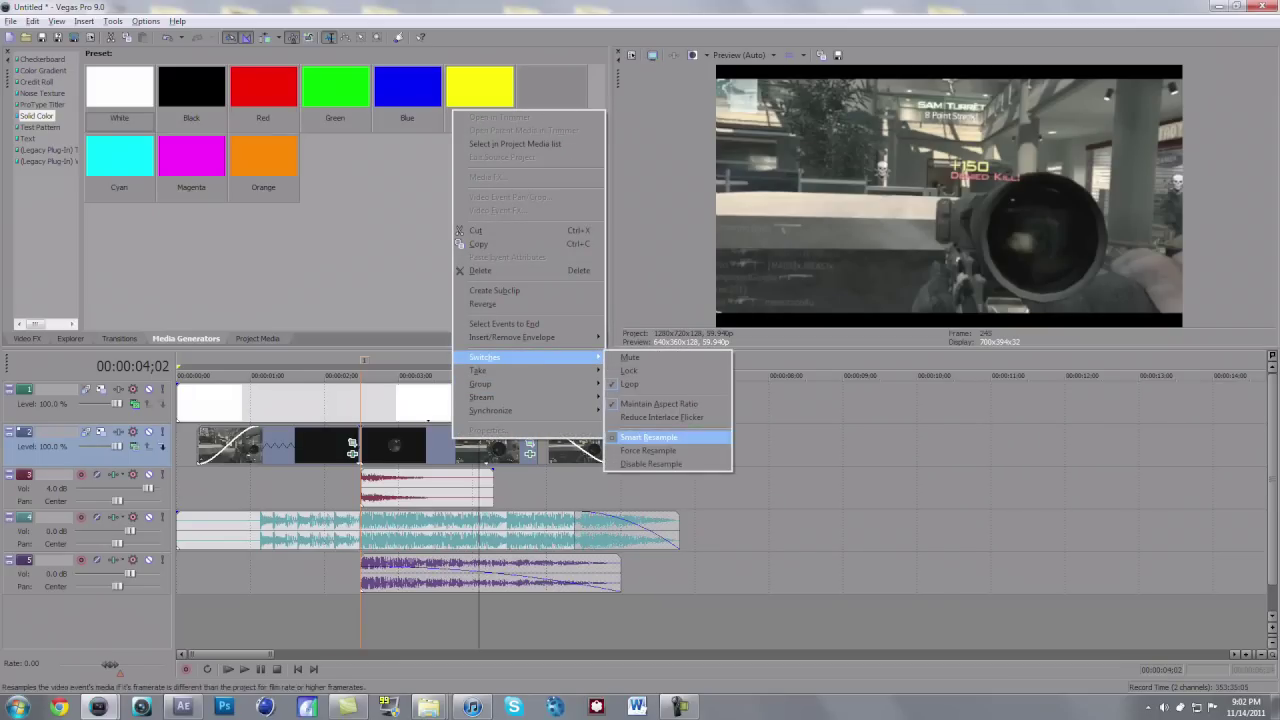
click(650, 463)
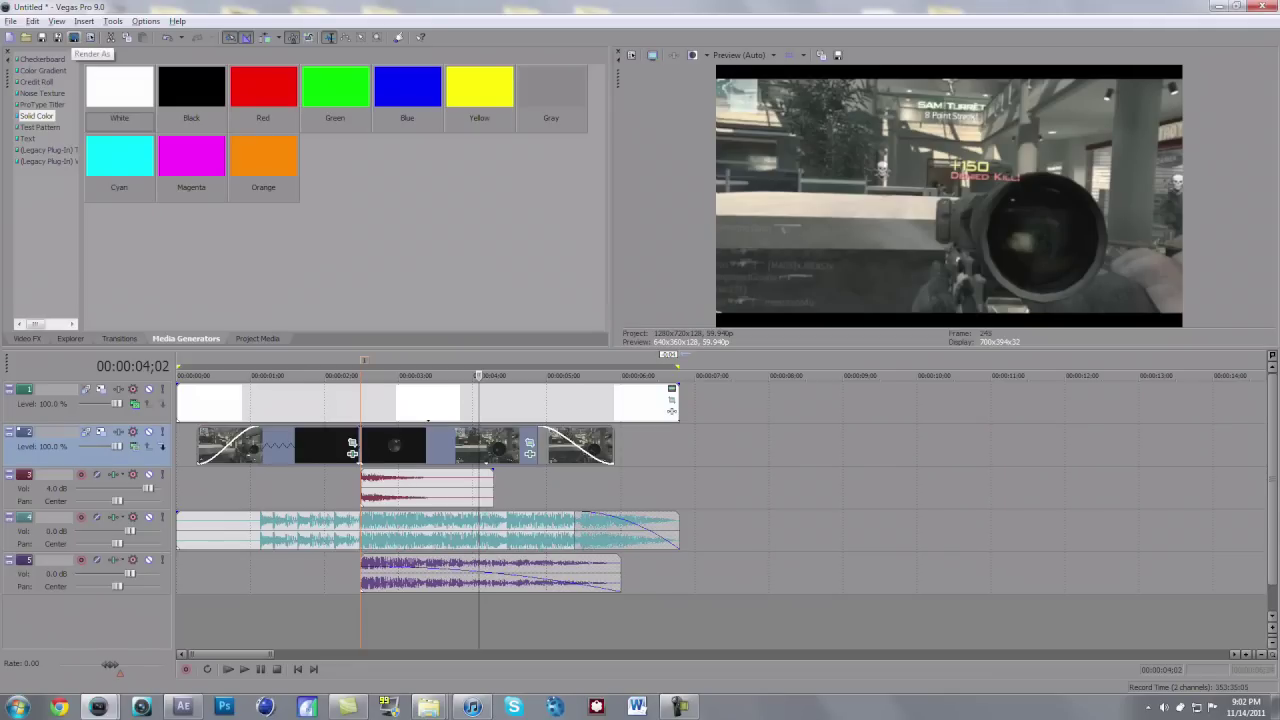
Set up a render of the loop region only, saved as Edit Rendered1 in the Learn To Edit Ep1 folder.
click(74, 37)
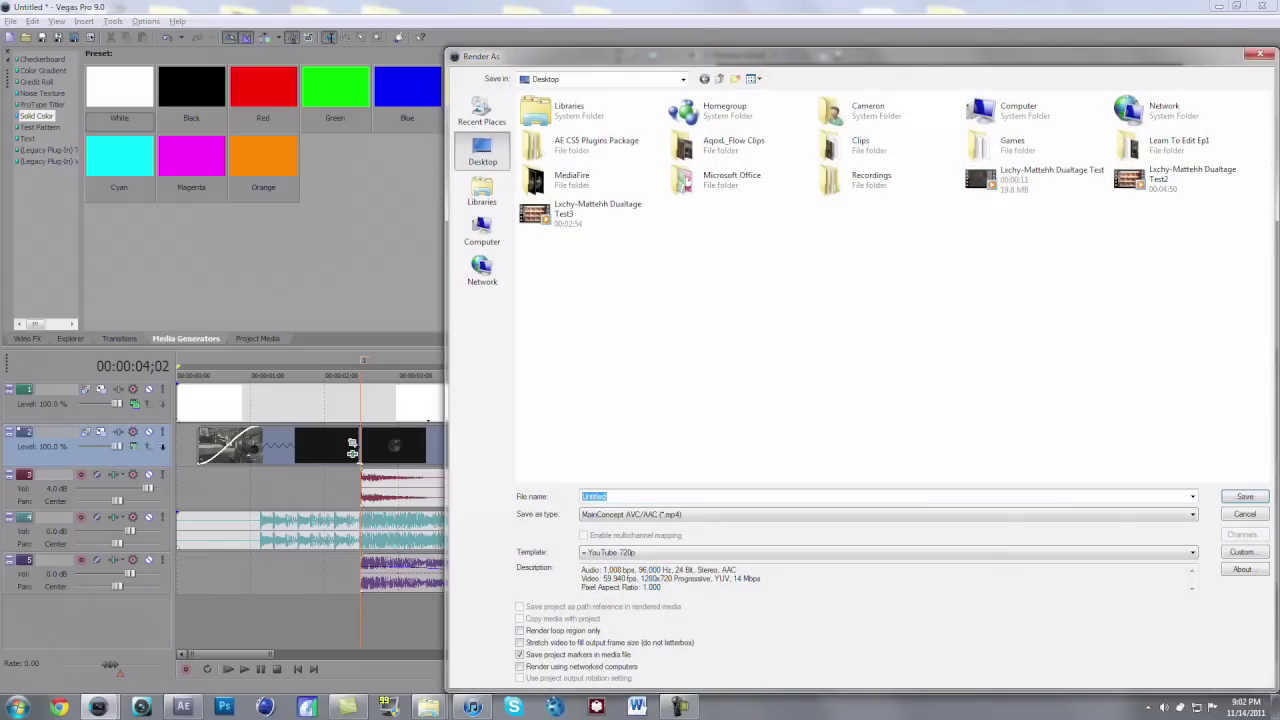
click(520, 631)
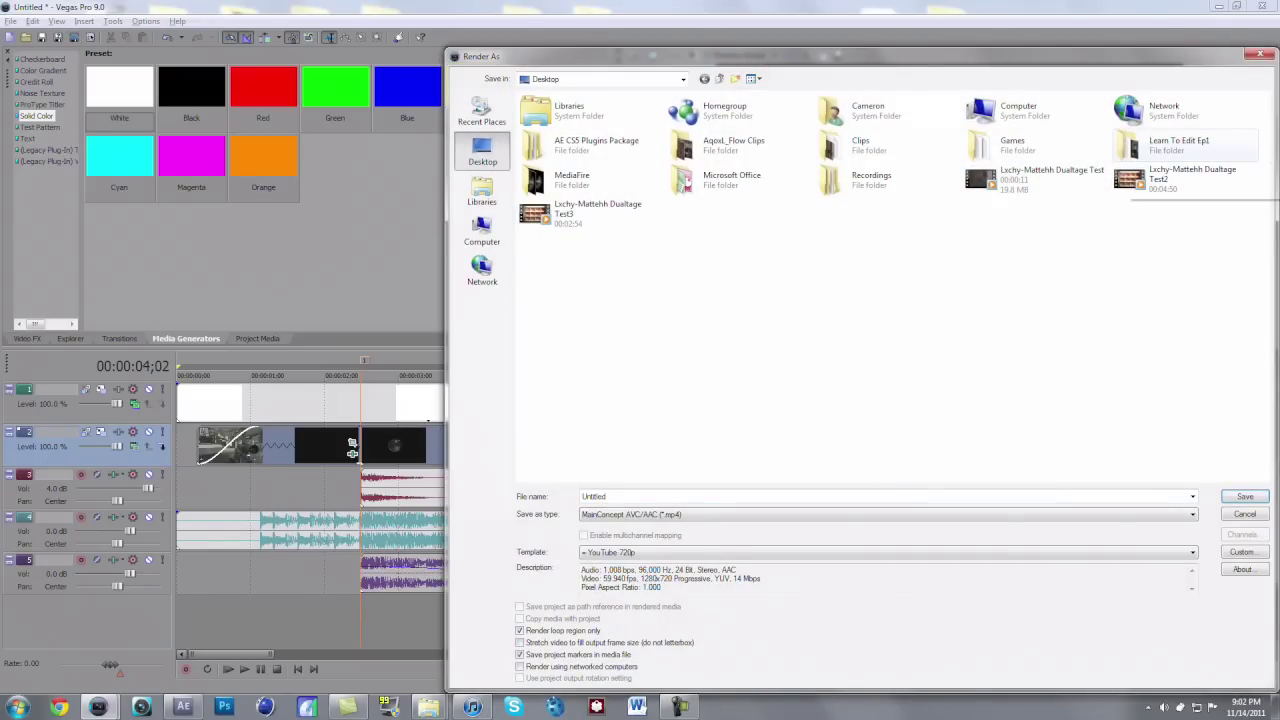
click(1132, 148)
double_click(1132, 148)
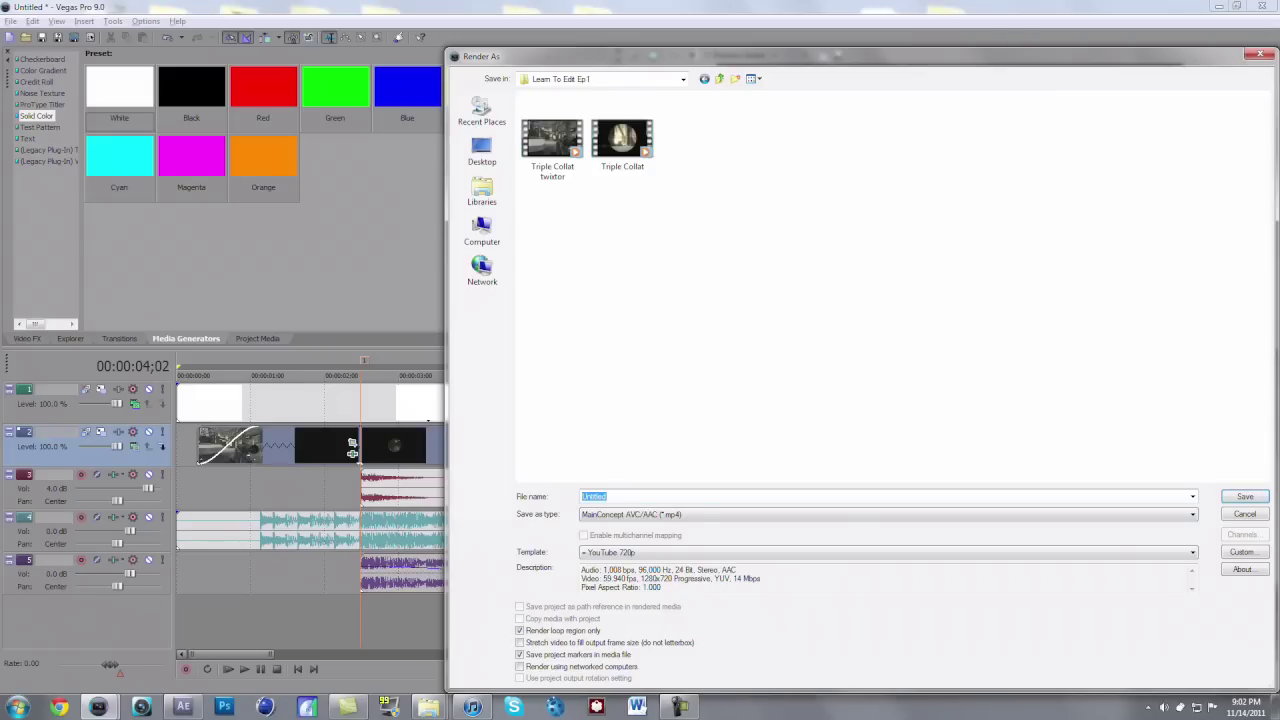
text(Edit Rendered1)
Use the YouTube 720p template, review its custom video, audio and project settings, and render the montage.
click(888, 552)
key(Return)
key(alt+Down)
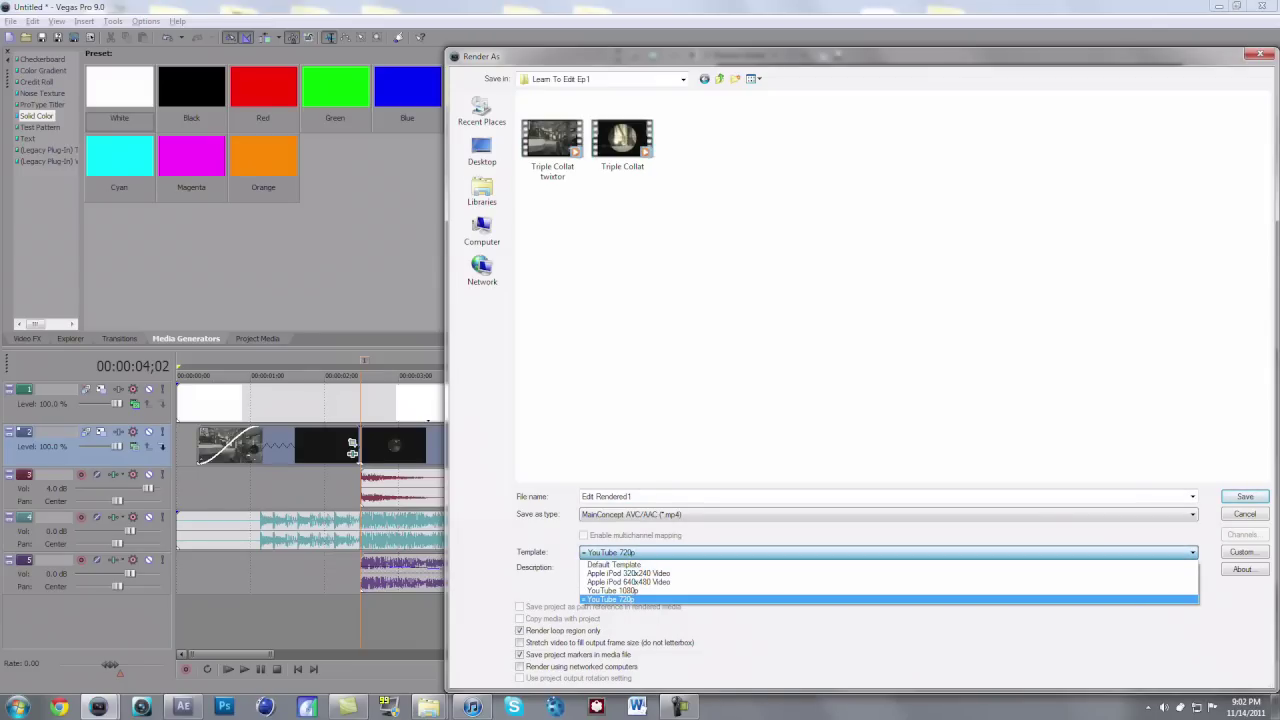
key(Return)
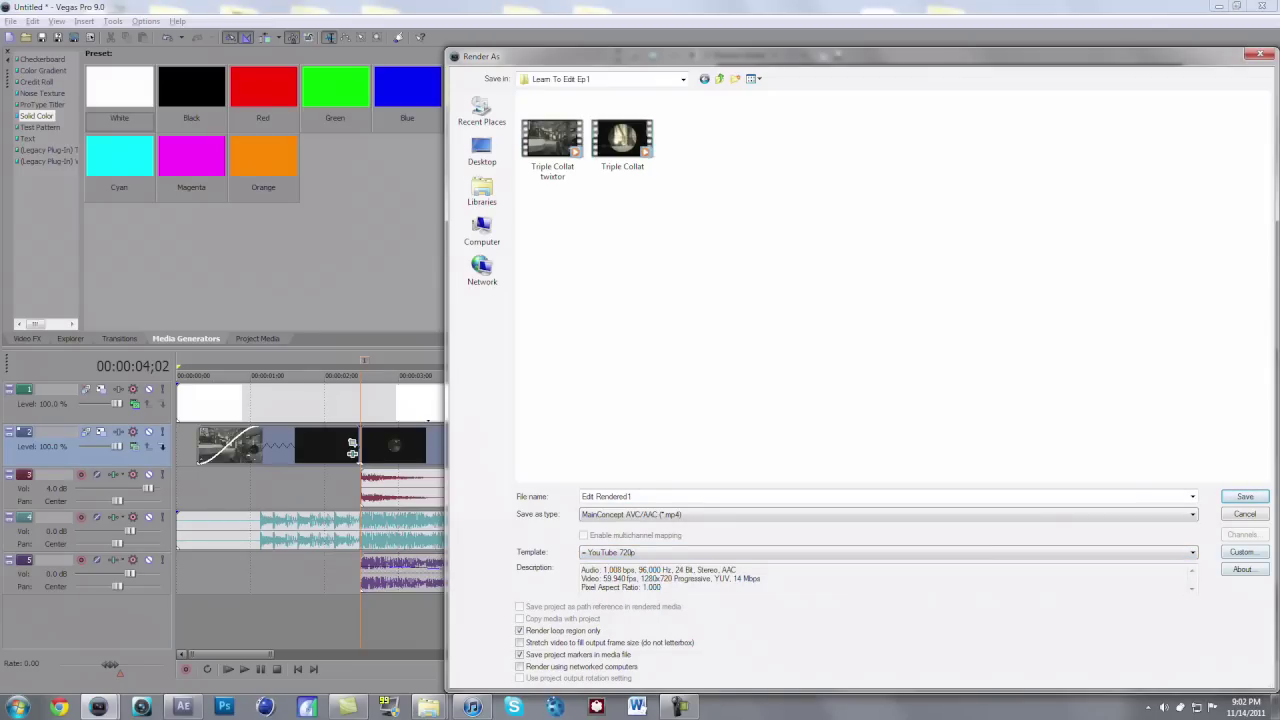
click(1244, 552)
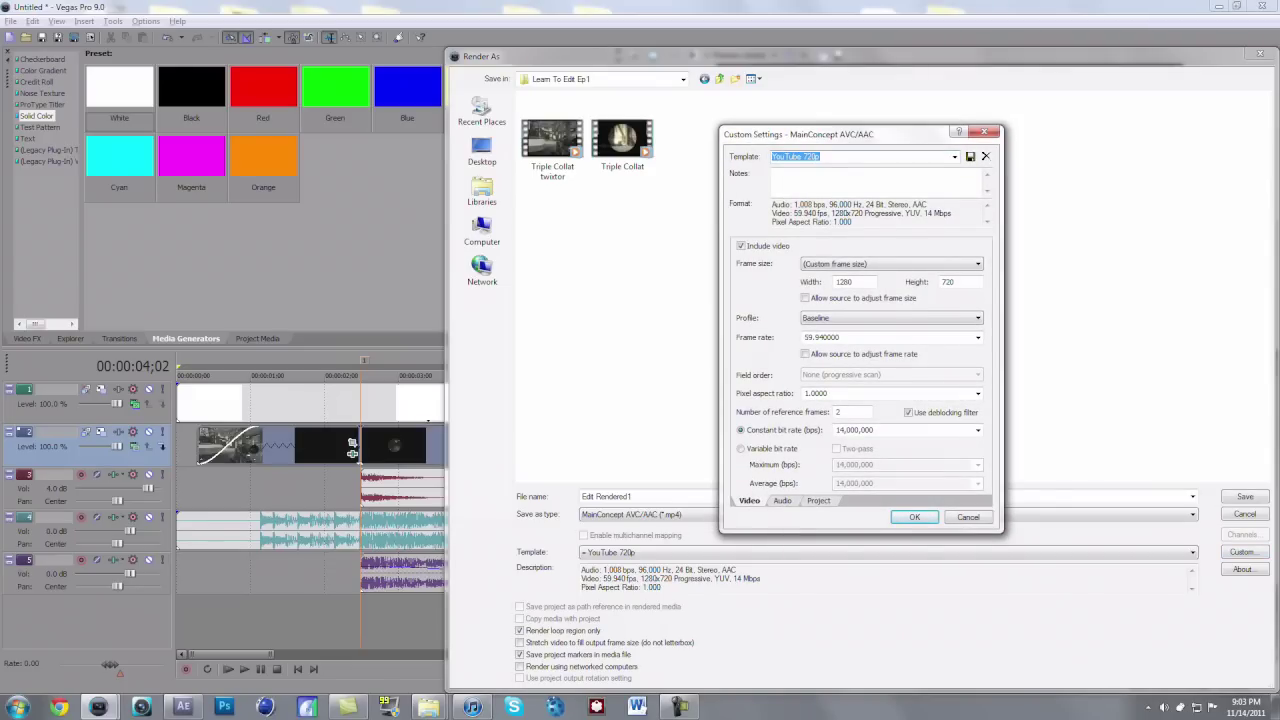
key(ctrl+Tab)
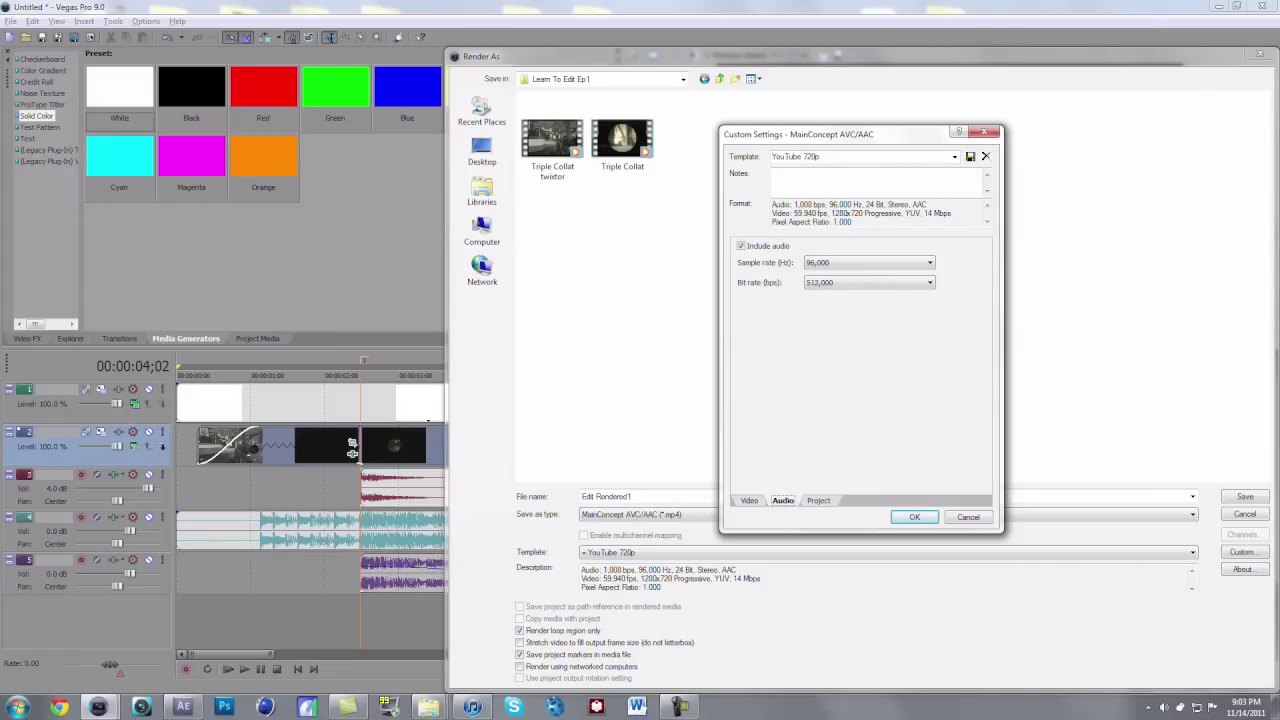
key(ctrl+Tab)
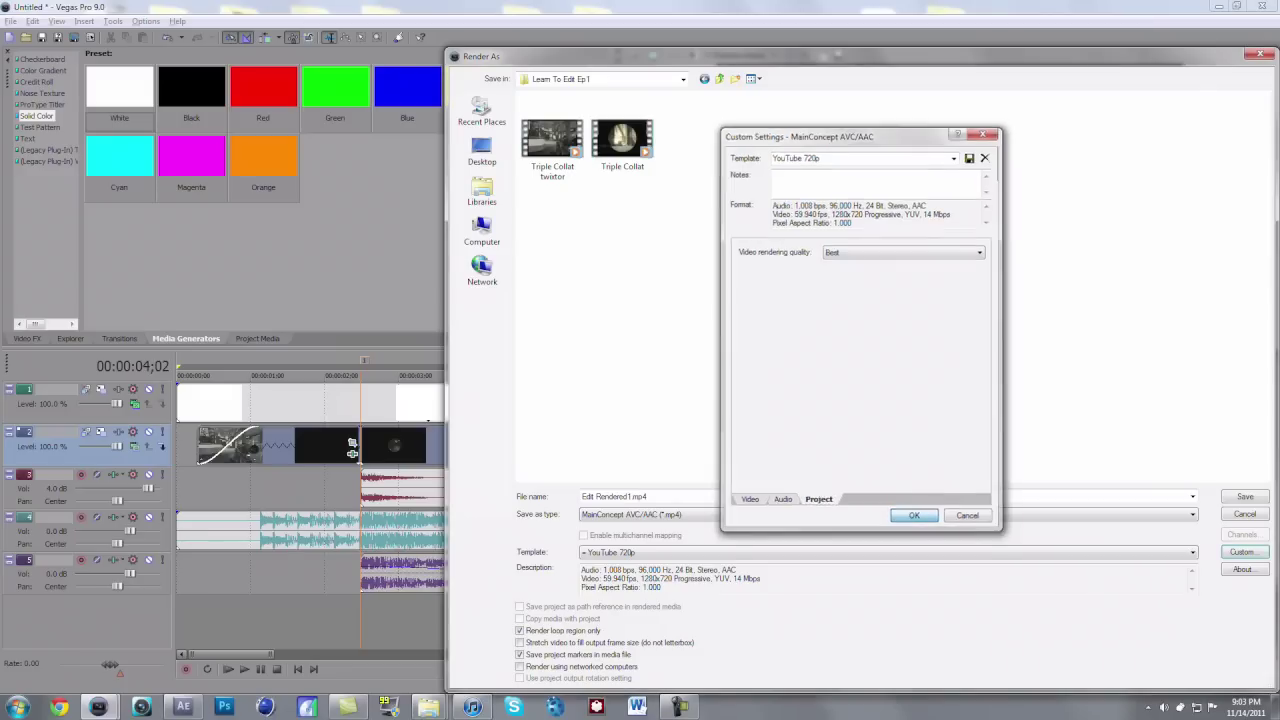
key(Return)
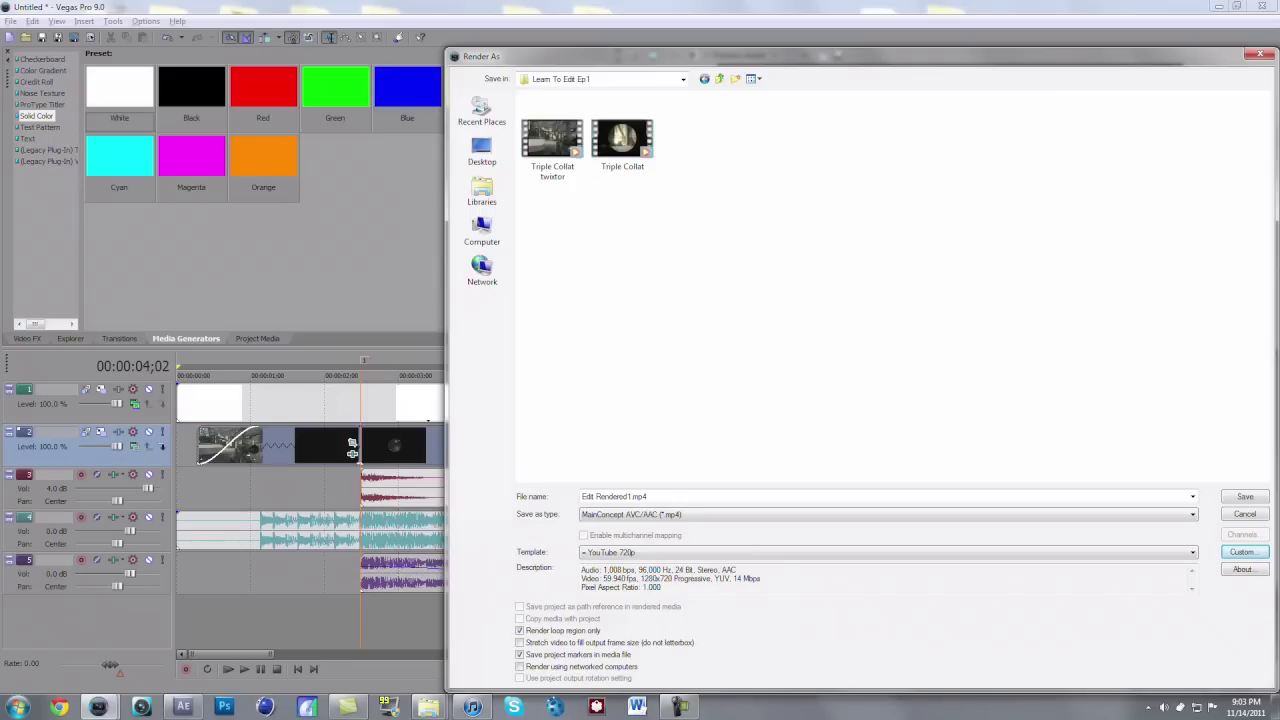
key(Return)
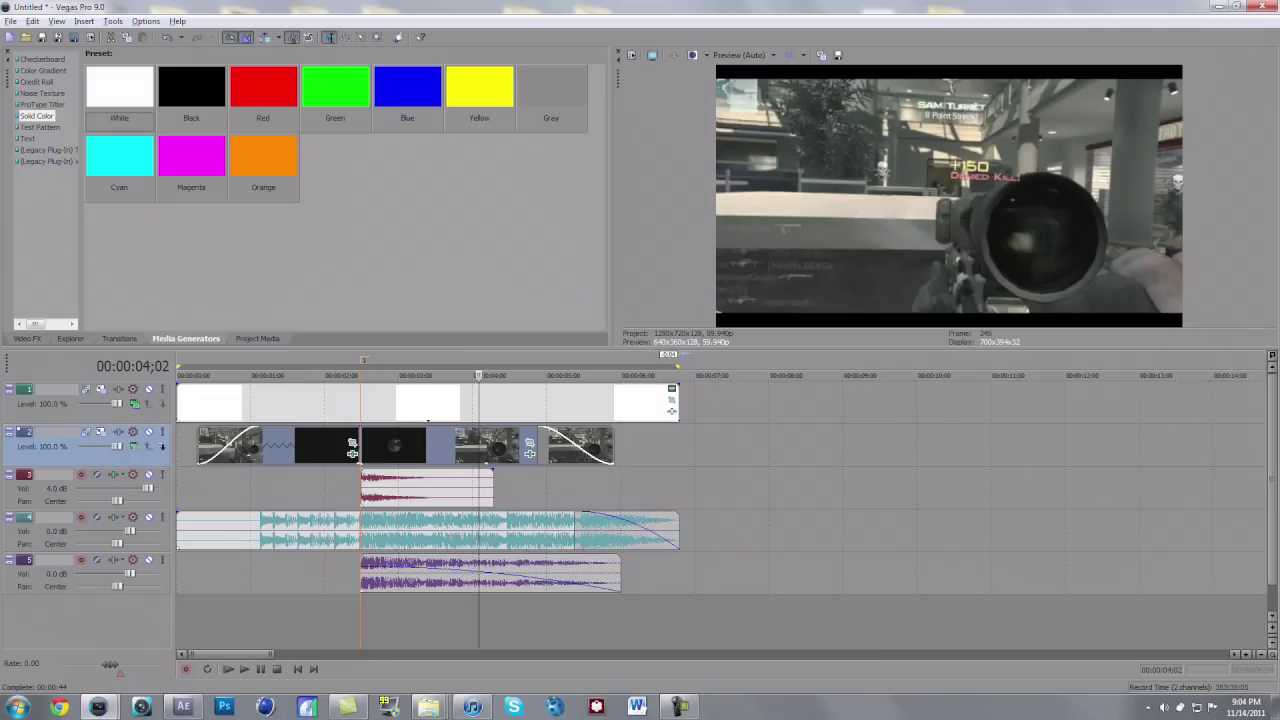
Switch to the Learn To Edit Ep1 folder in Windows Explorer and select the Edit Rendered1 video.
mouse_move(429, 707)
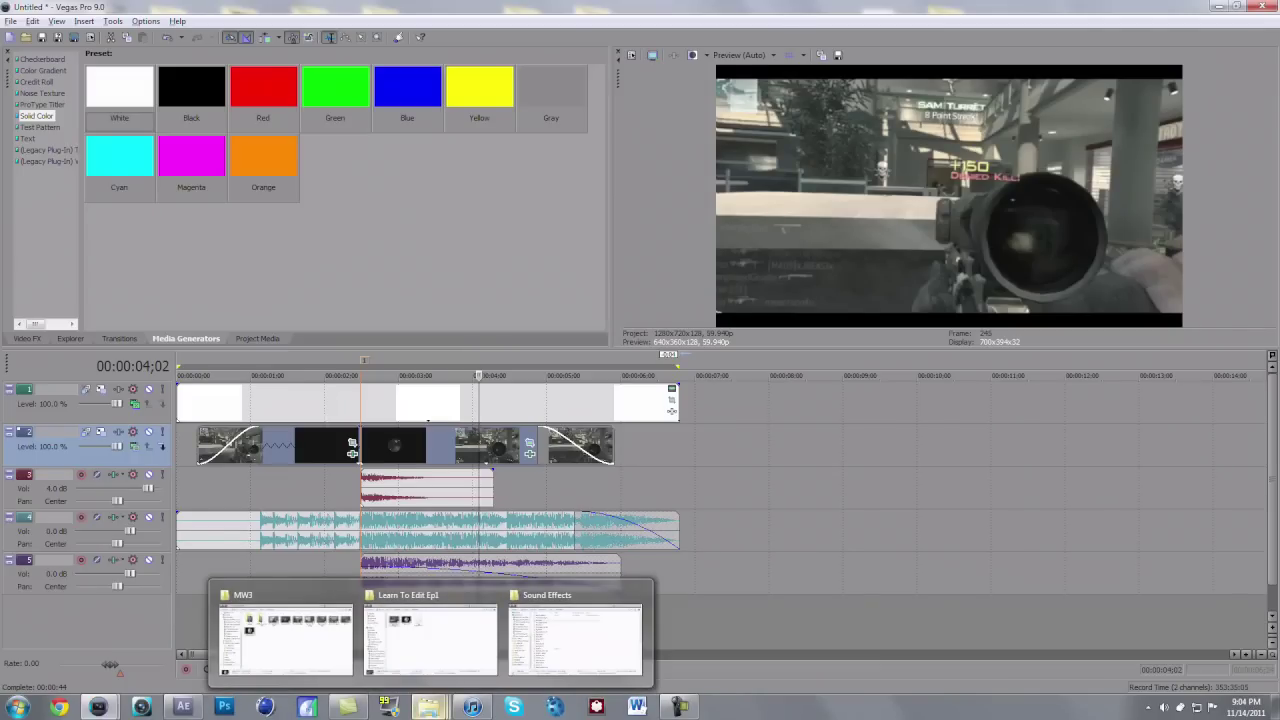
click(432, 640)
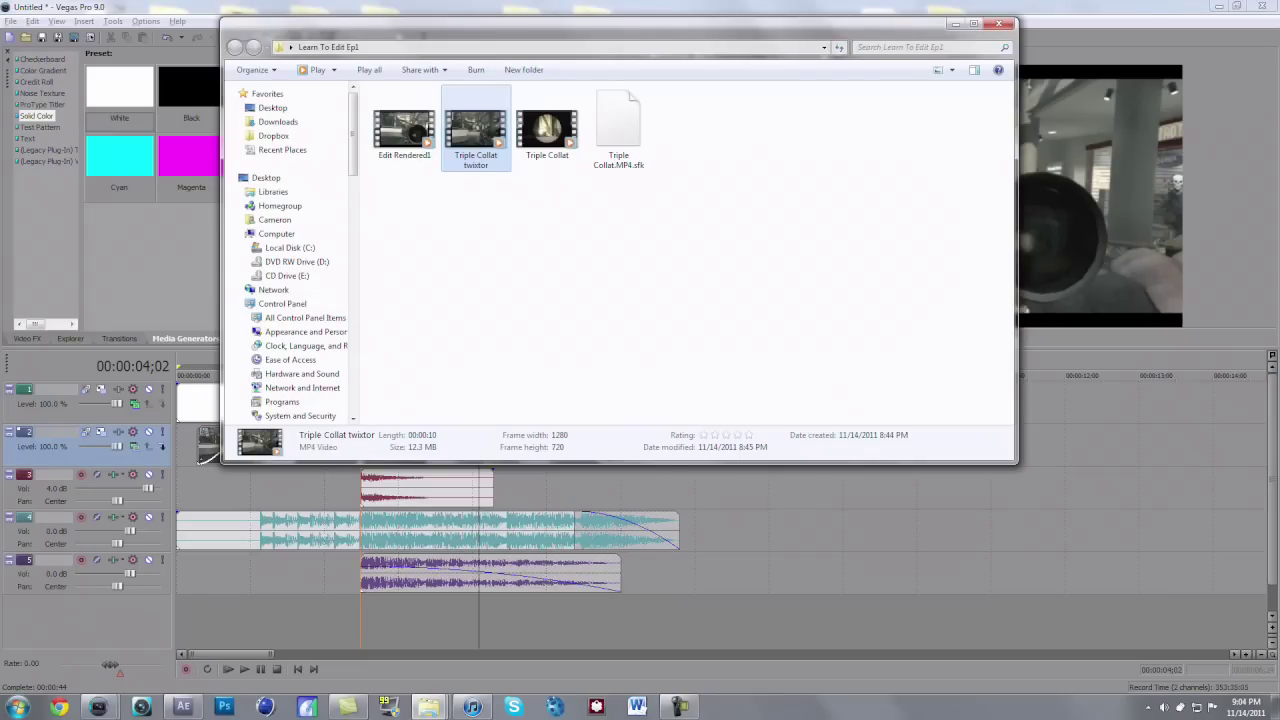
click(405, 130)
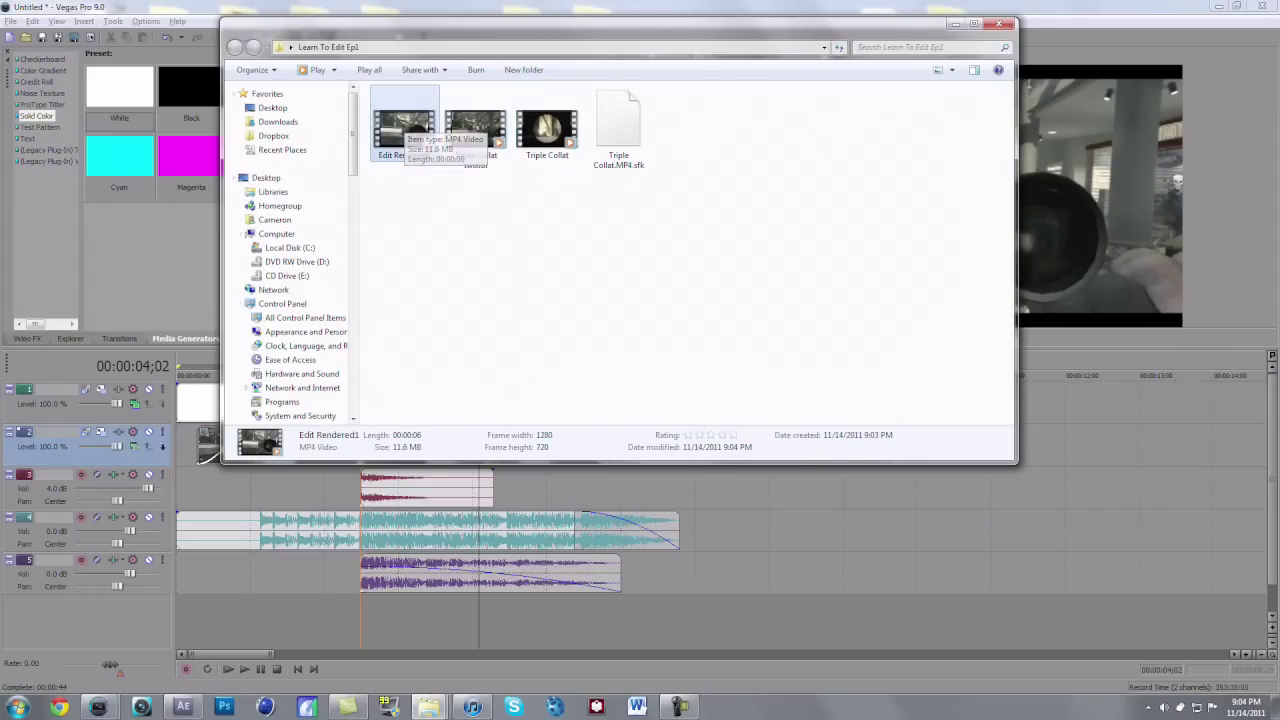
Switch to After Effects, remove the finished Triple Collat render from the queue, and delete the Triple Collat.MP4 layer from its composition.
click(183, 707)
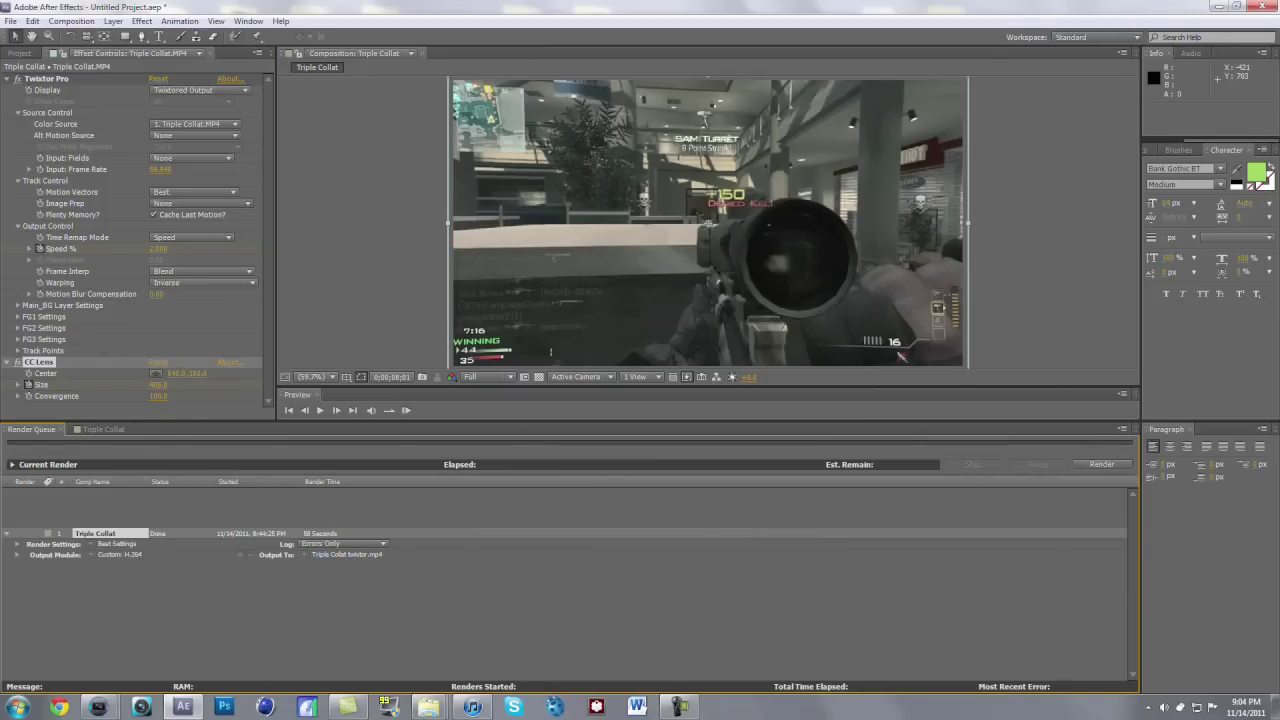
click(96, 534)
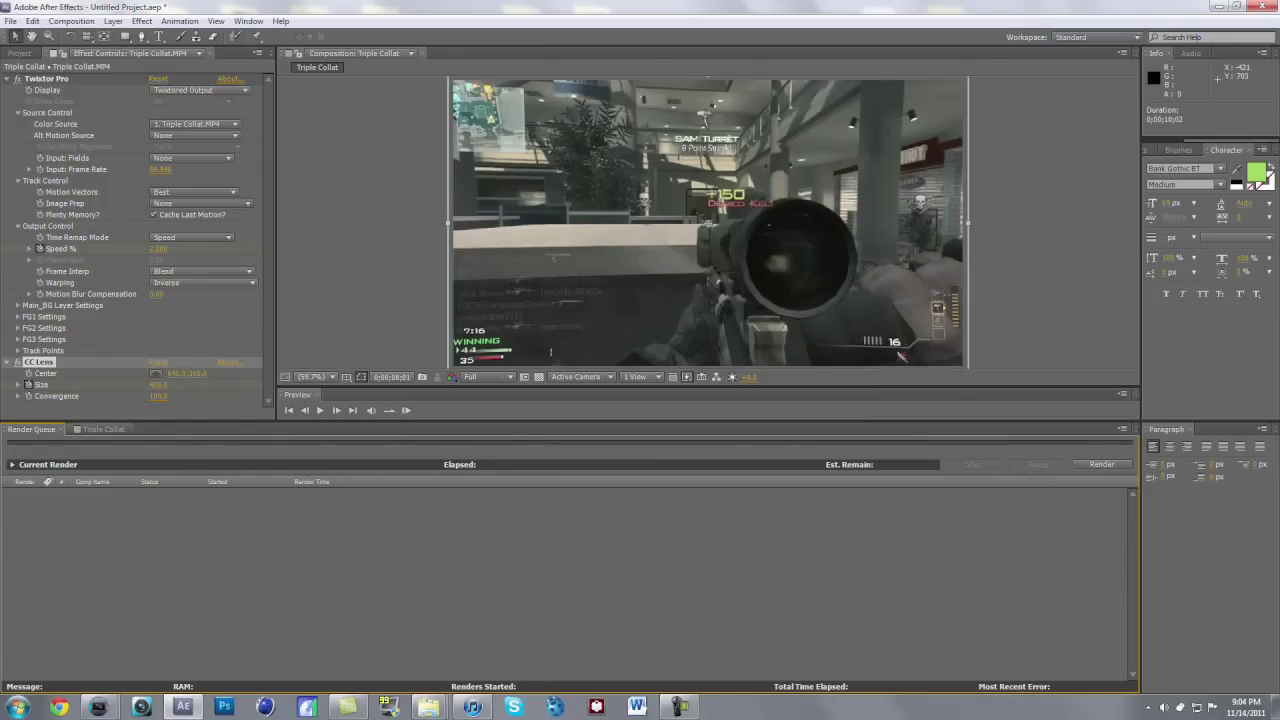
click(103, 429)
click(135, 478)
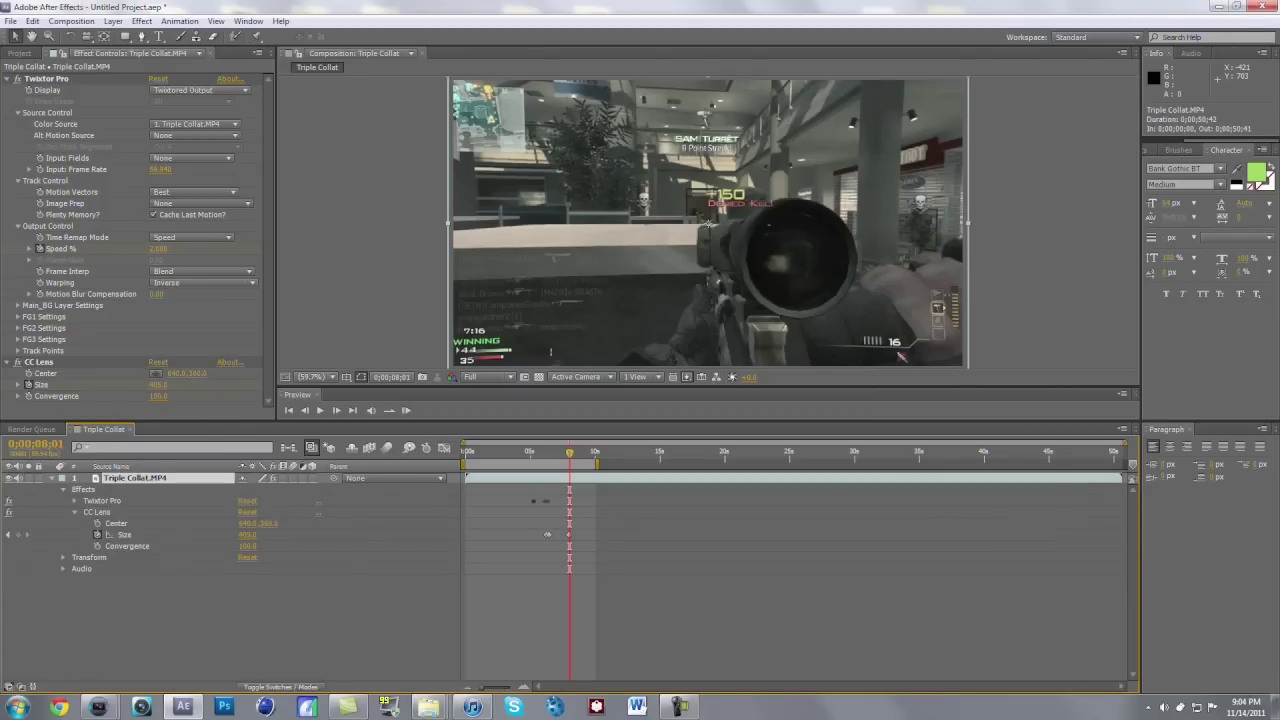
key(Delete)
Delete the Triple Collat composition and the Triple Collat.MP4 footage from the project.
click(20, 53)
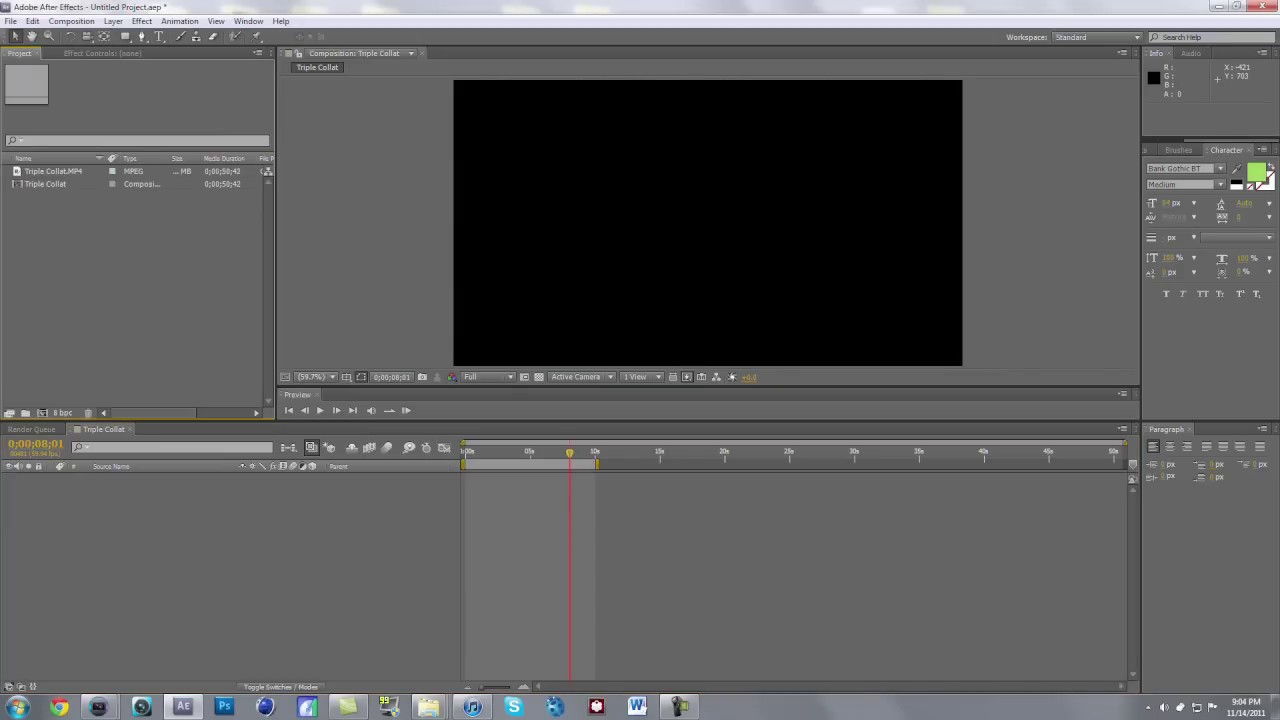
click(46, 184)
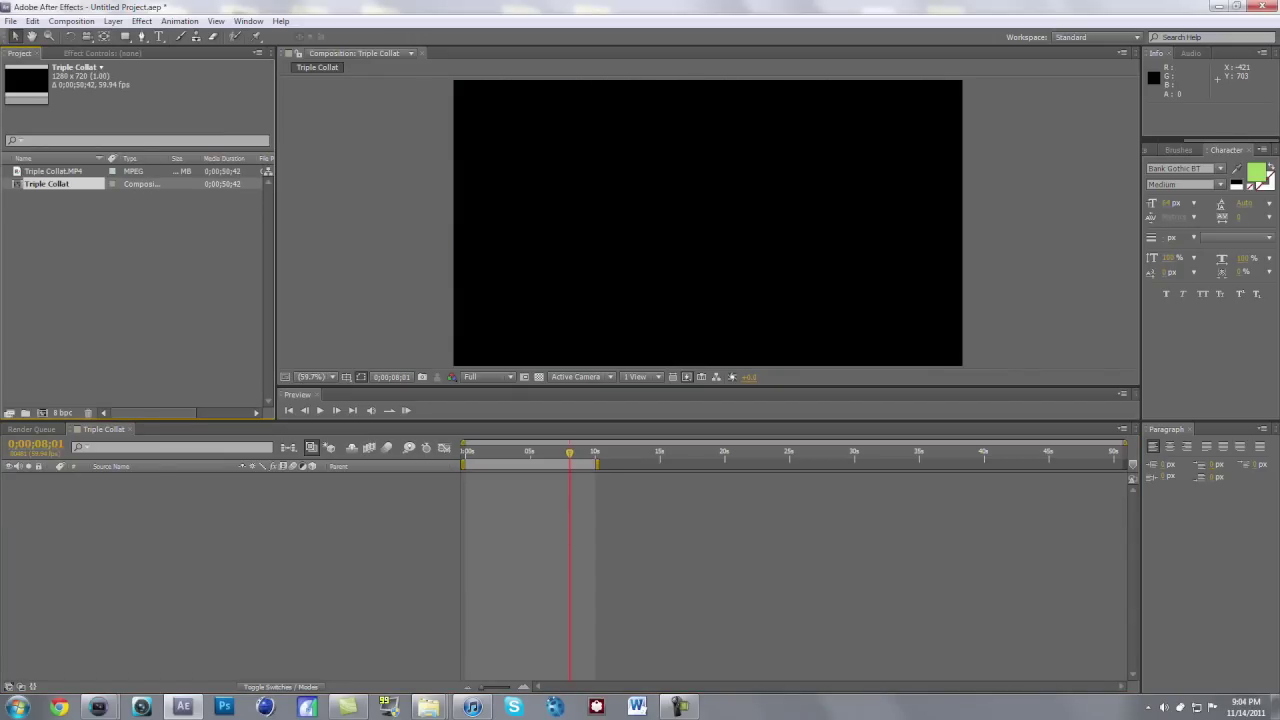
key(Delete)
click(50, 171)
key(Delete)
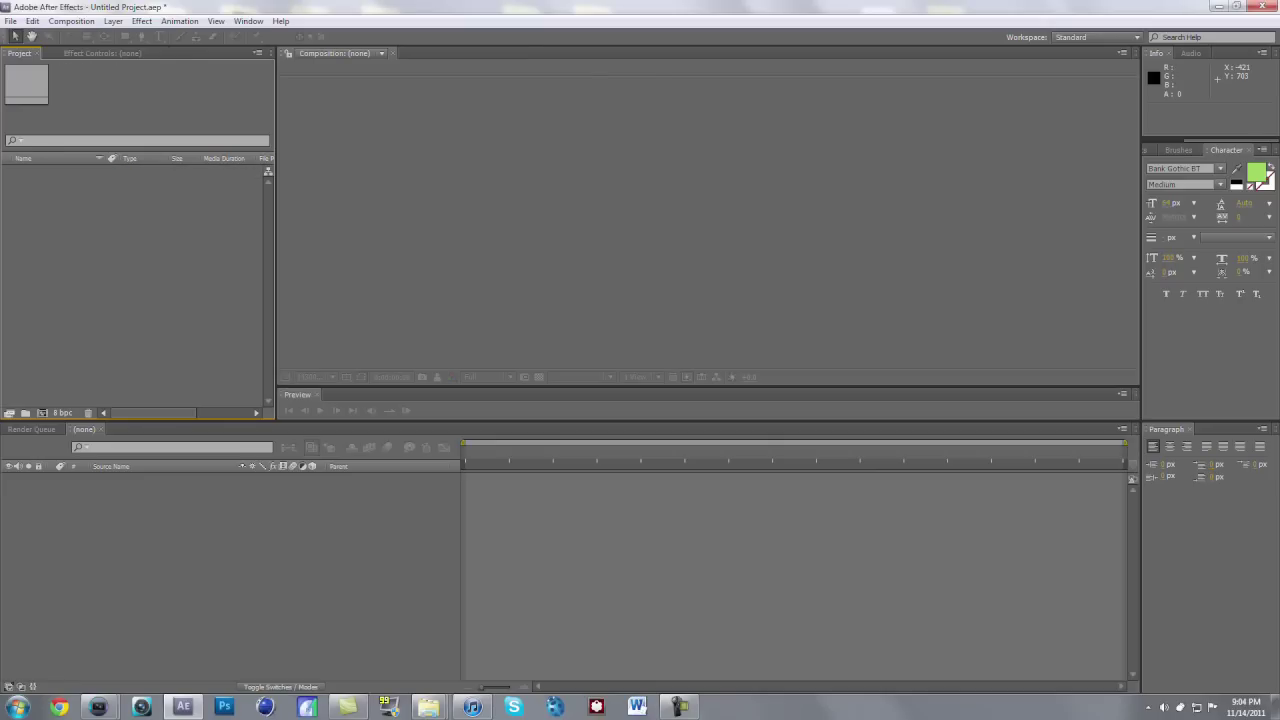
Import the Edit Rendered1 video from the Learn To Edit Ep1 folder and create a composition from it.
mouse_move(428, 706)
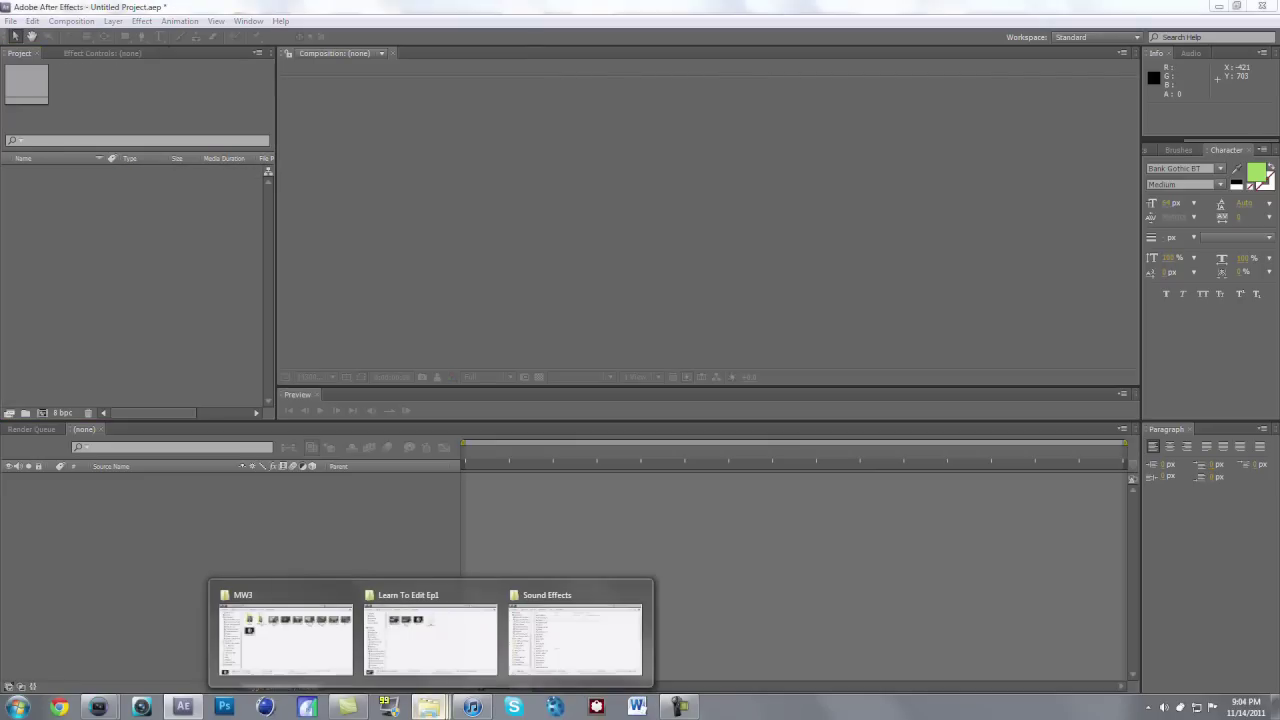
click(429, 634)
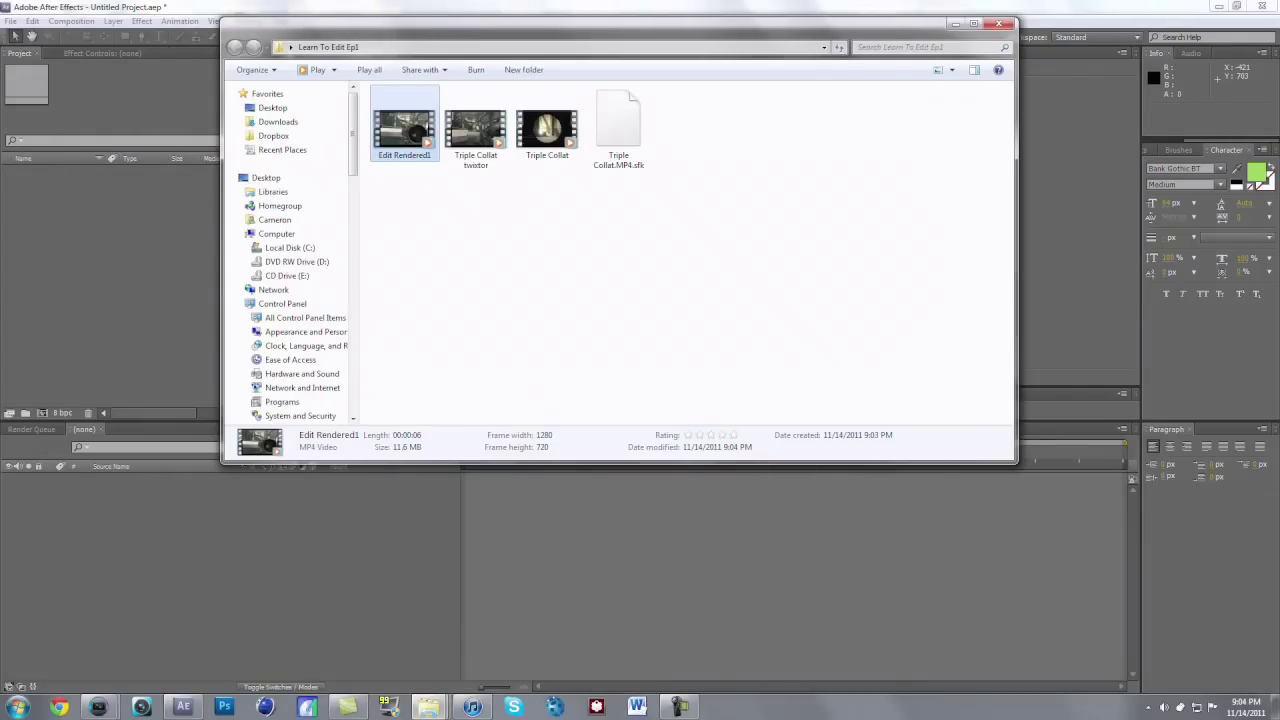
drag(403, 135, 177, 242)
drag(183, 706, 130, 250)
drag(60, 171, 72, 548)
Play and scrub through the Edit Rendered1 composition, ending with the playhead at 0;00;04;21.
key(space)
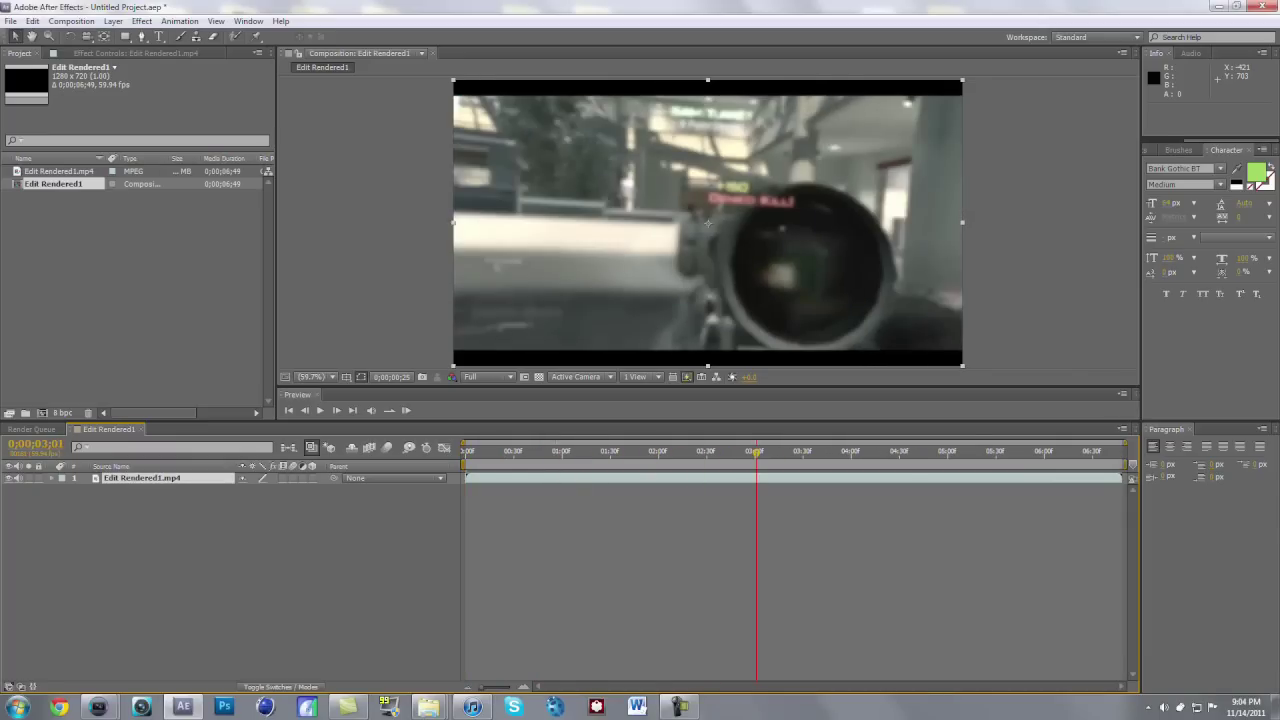
drag(972, 453, 911, 453)
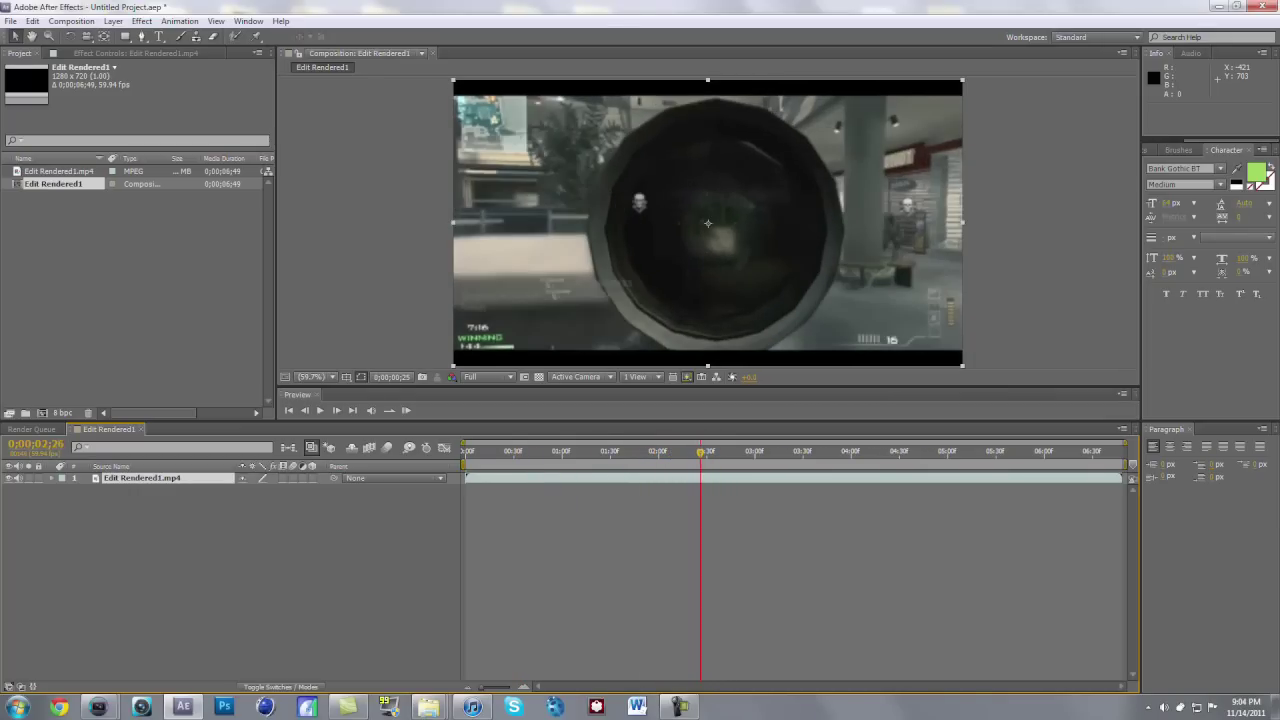
drag(705, 453, 745, 453)
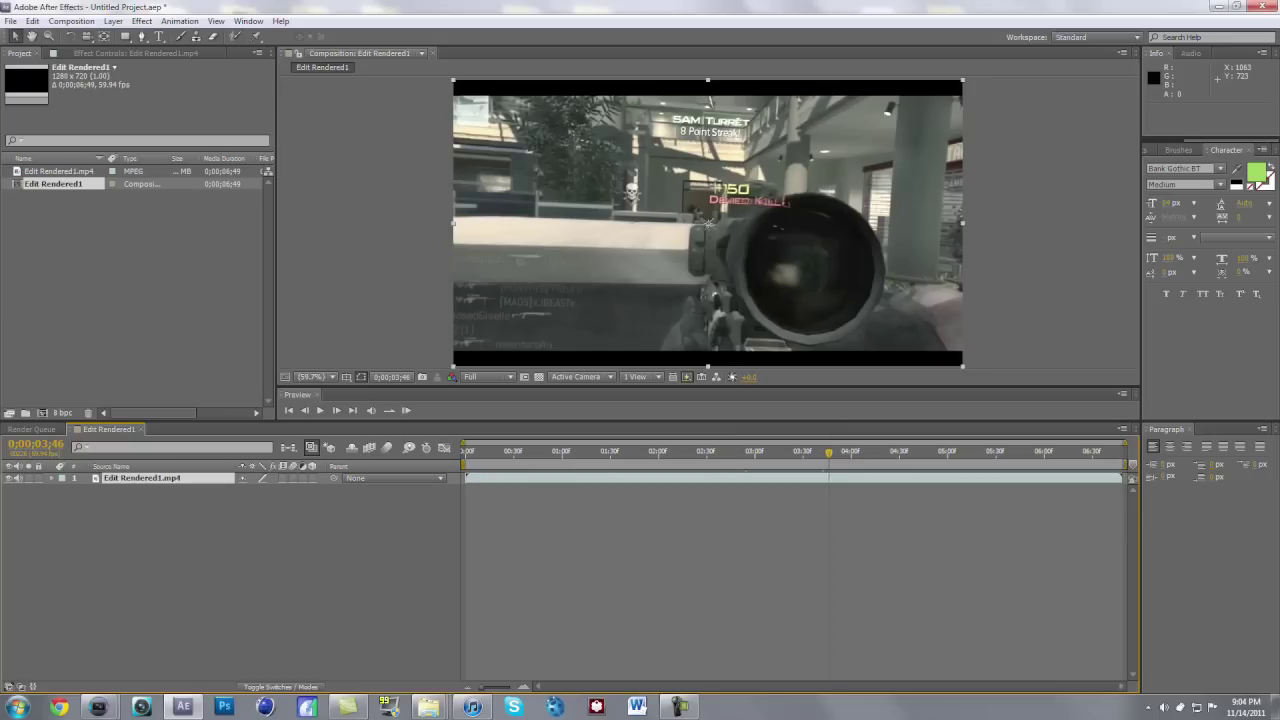
mouse_move(888, 453)
mouse_down()
mouse_move(926, 453)
mouse_move(879, 453)
mouse_up()
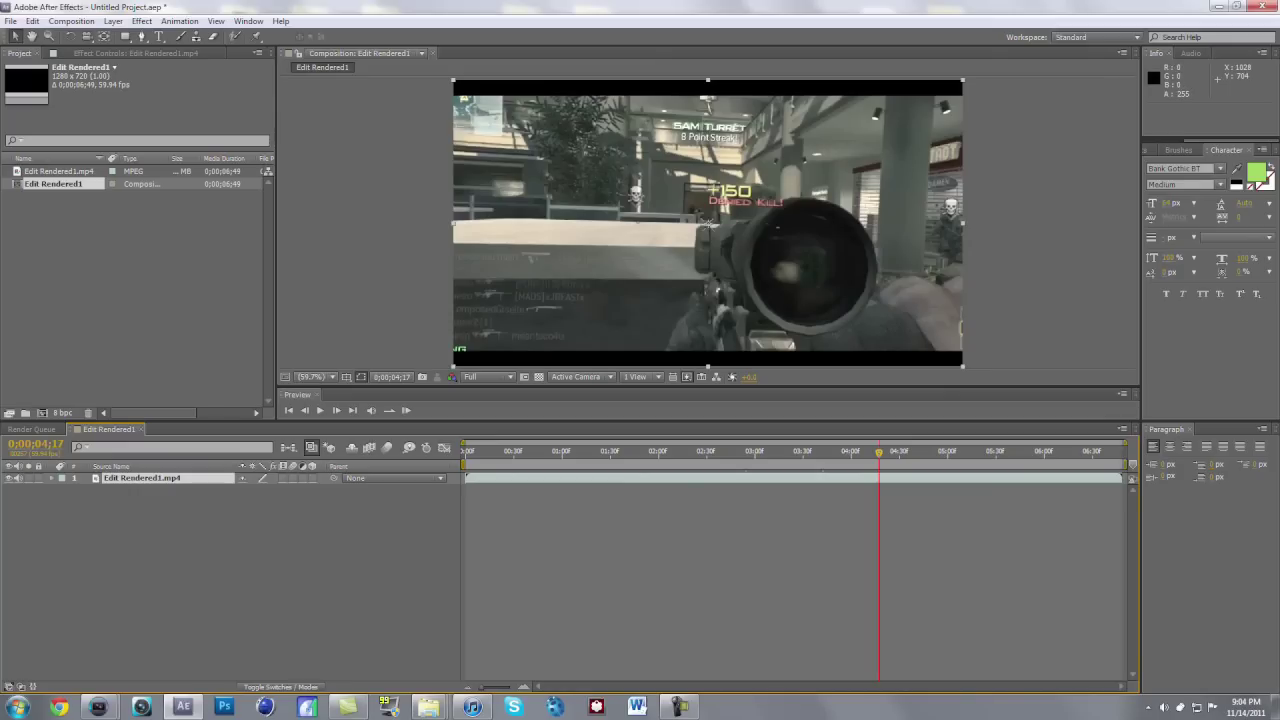
drag(878, 453, 575, 451)
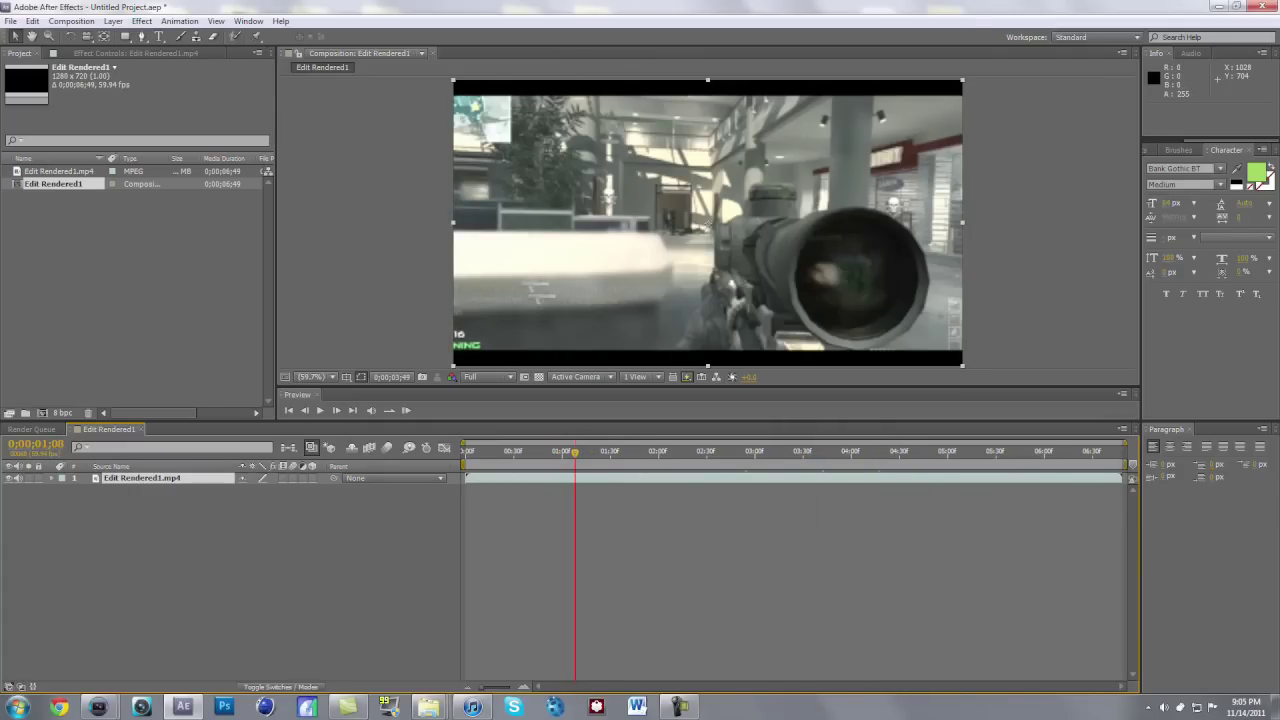
drag(575, 451, 884, 451)
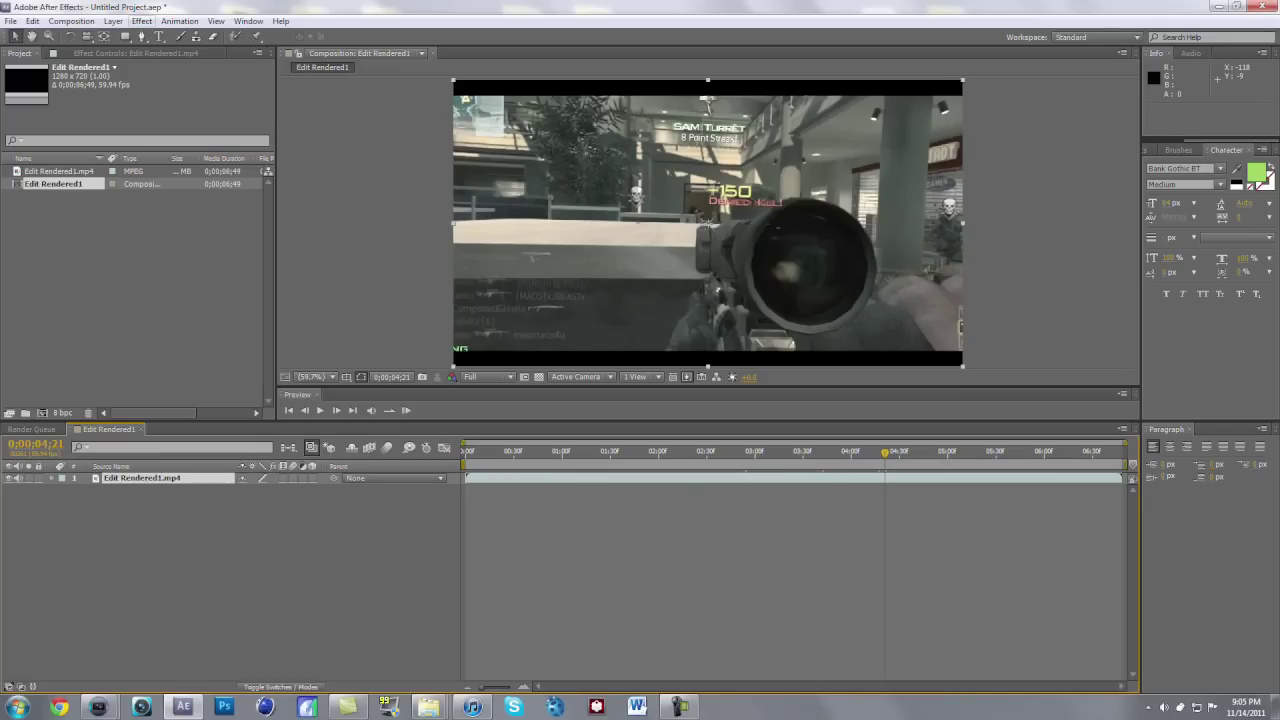
Apply the Magic Bullet Looks effect to the Edit Rendered1.mp4 layer and open its look editor.
click(141, 21)
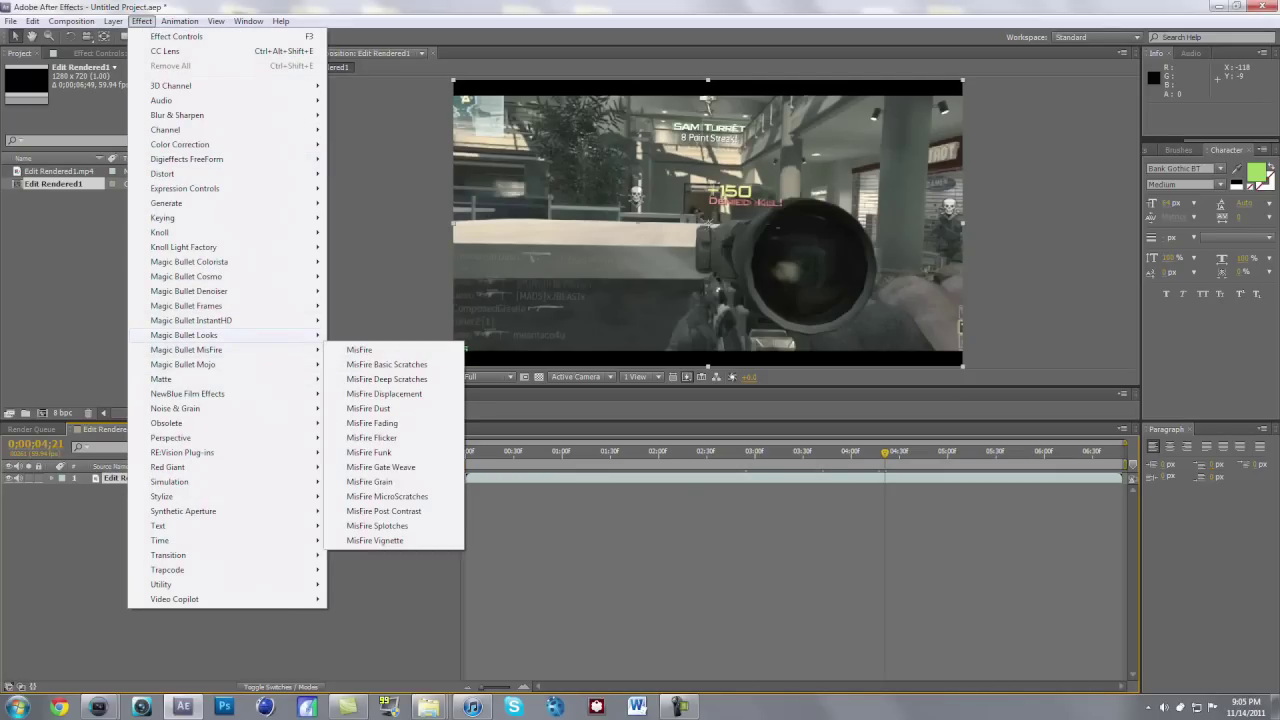
mouse_move(220, 335)
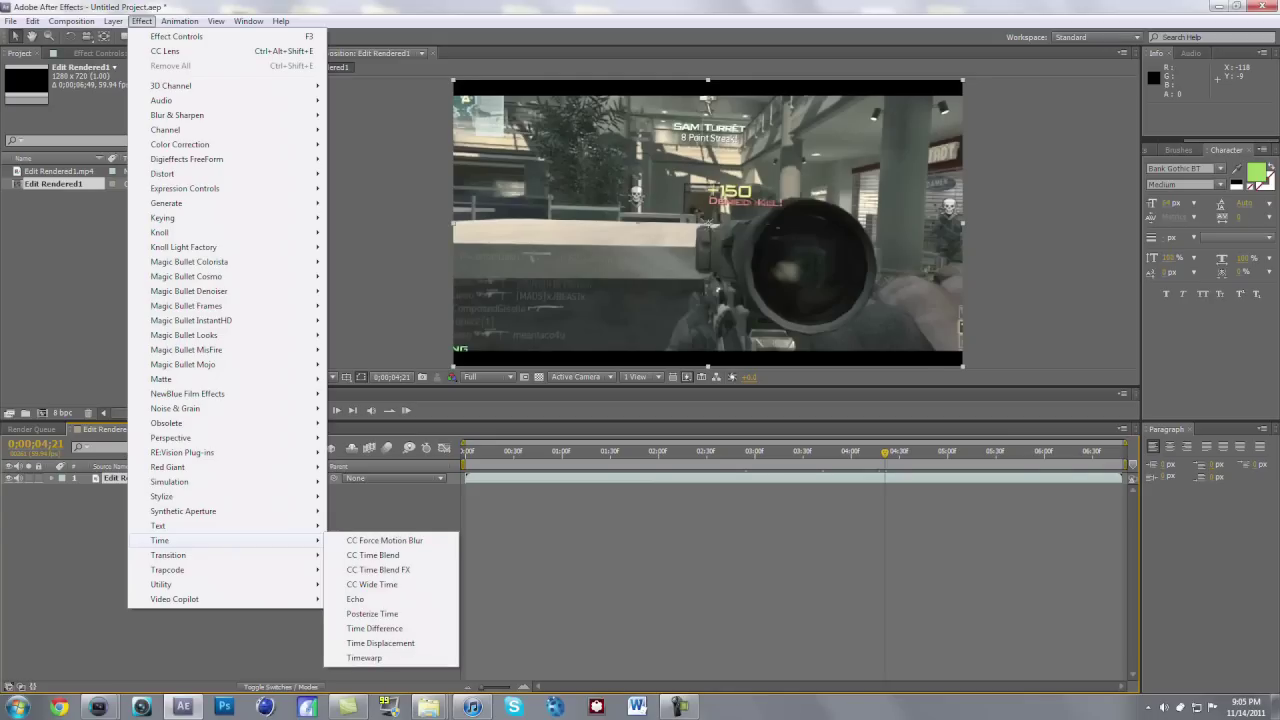
mouse_move(200, 599)
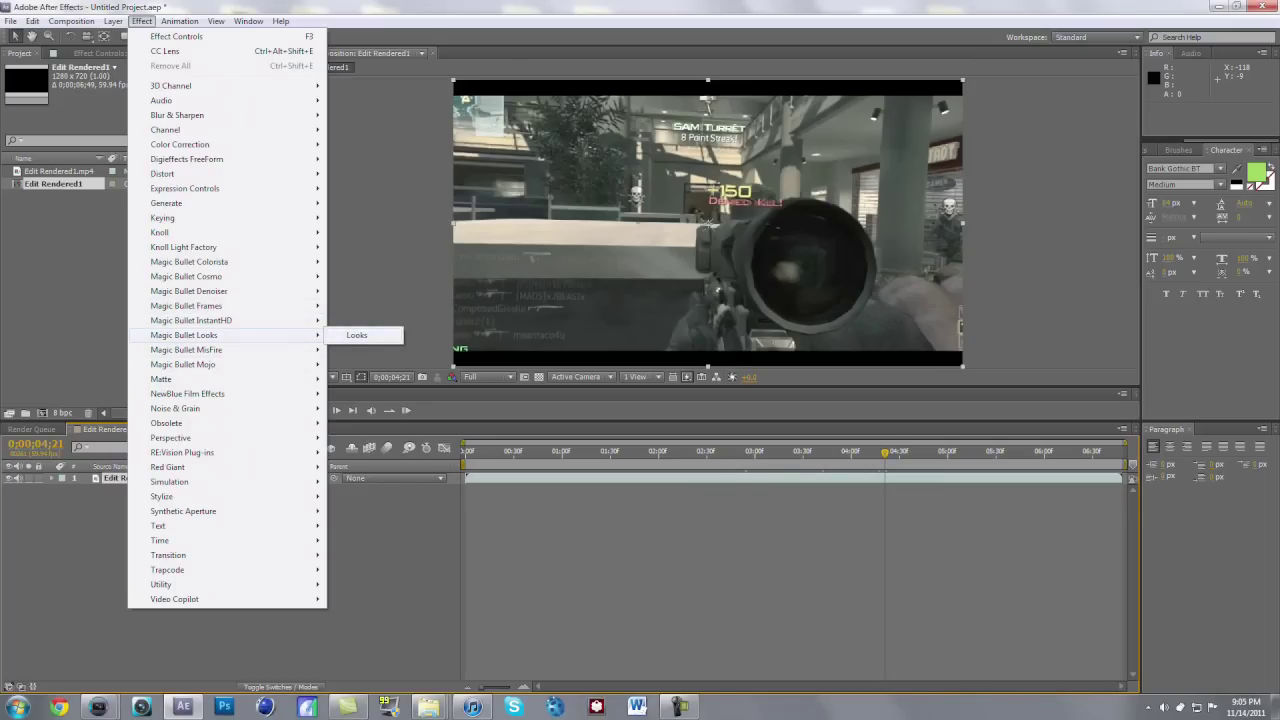
click(357, 335)
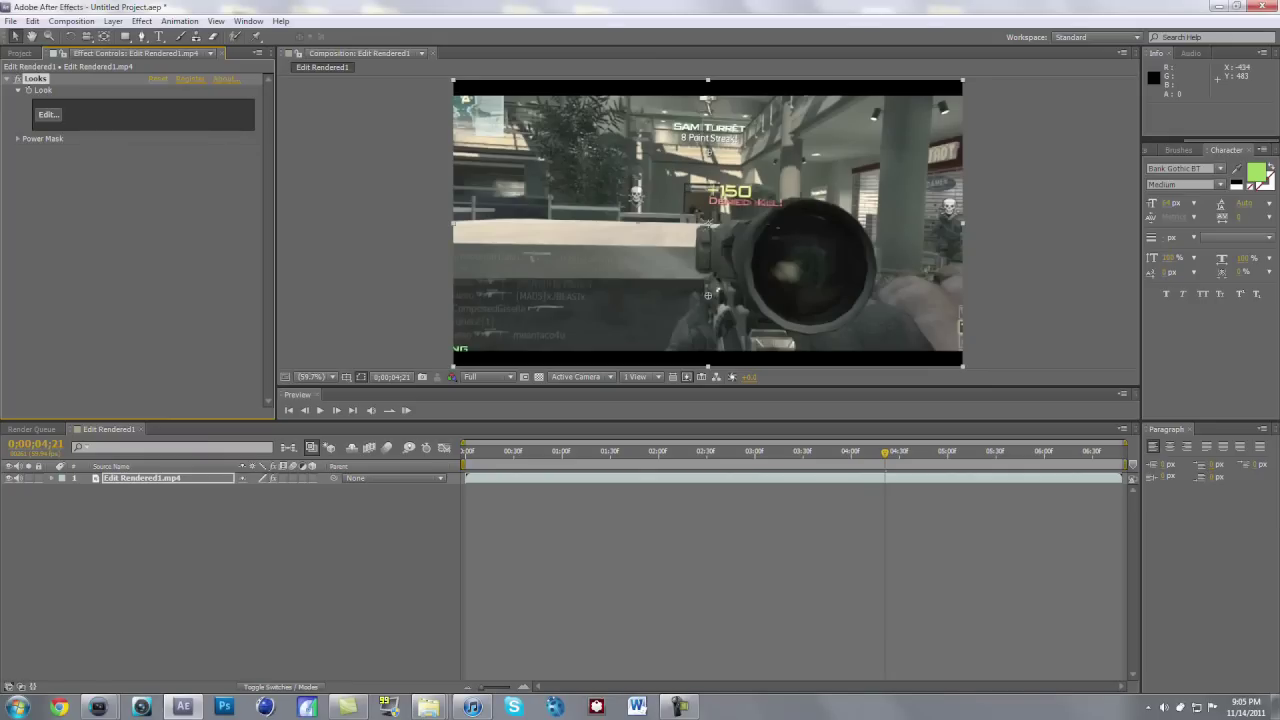
click(48, 114)
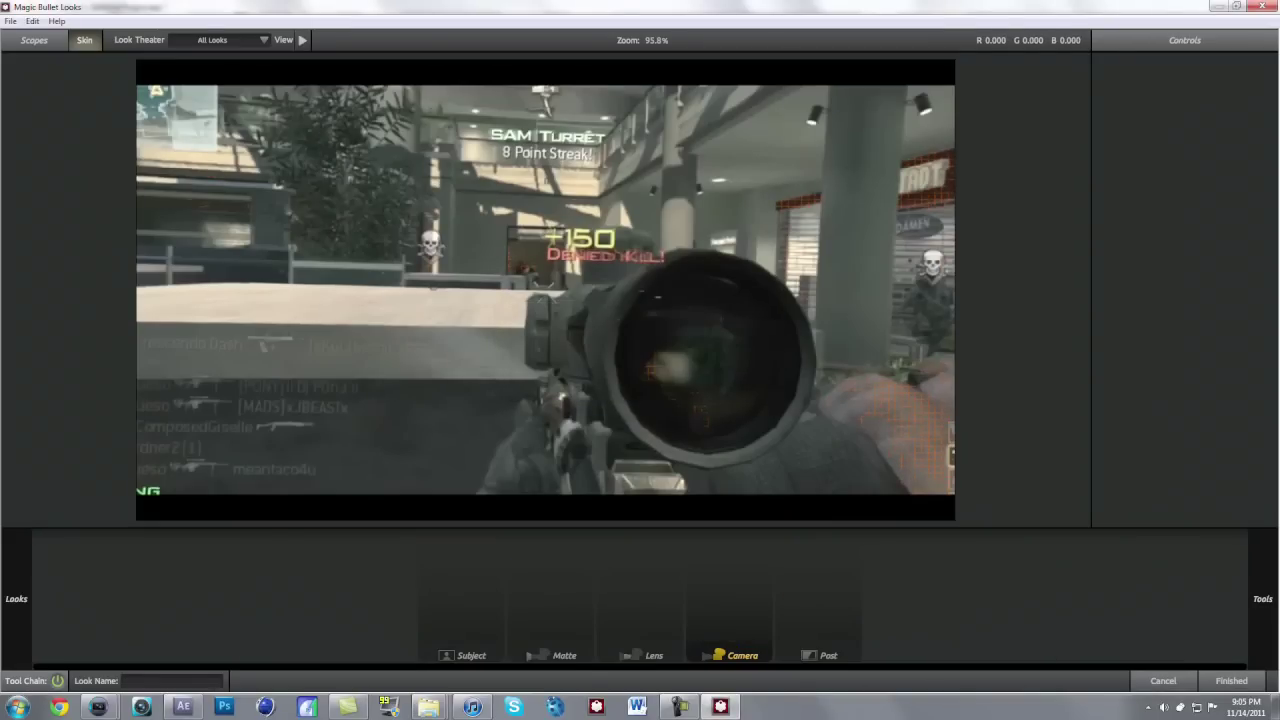
Try the custom looks Quadtage Trailer, Lxchy Matteh Dual 2 and MW3 Cinematic Edit on the frame.
mouse_move(16, 599)
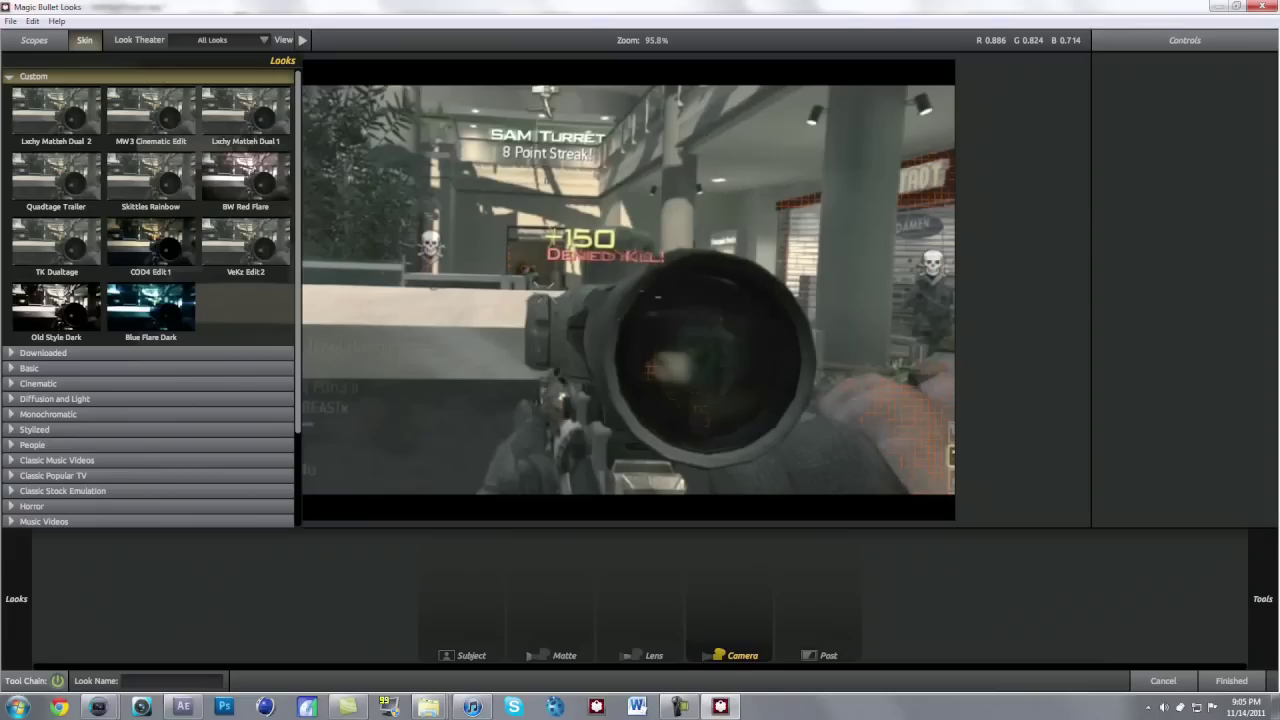
click(56, 178)
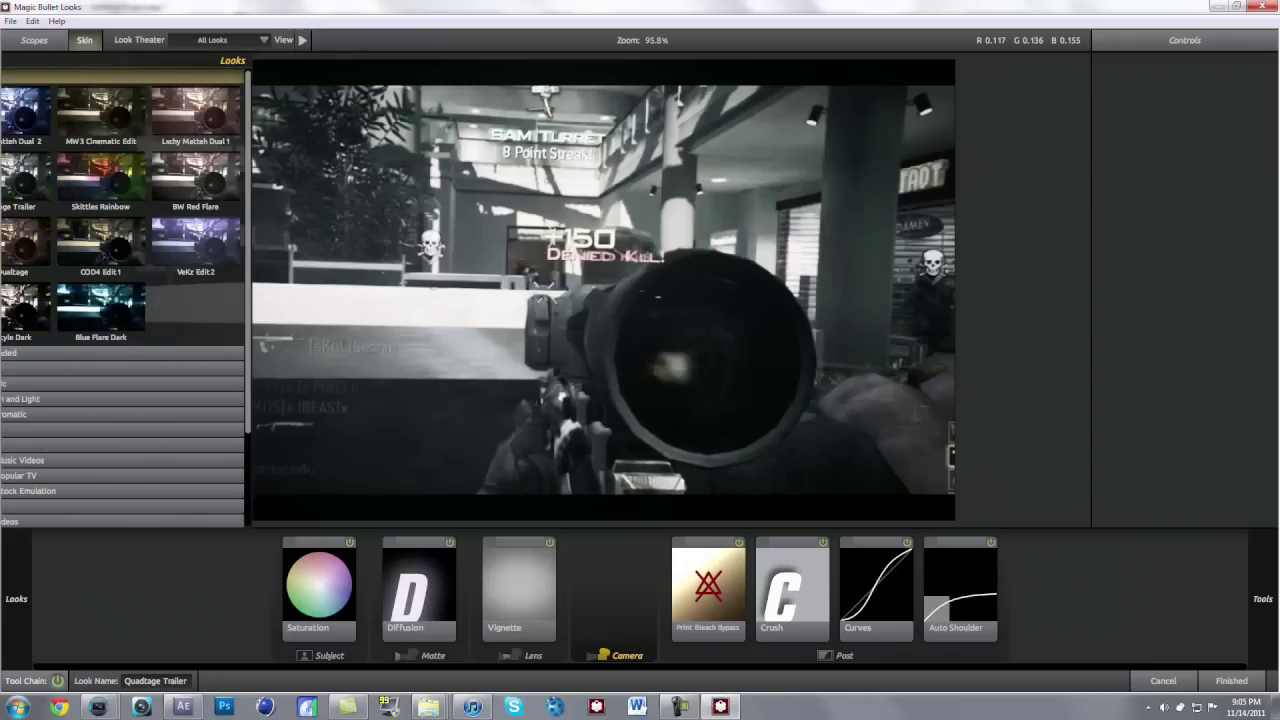
click(56, 113)
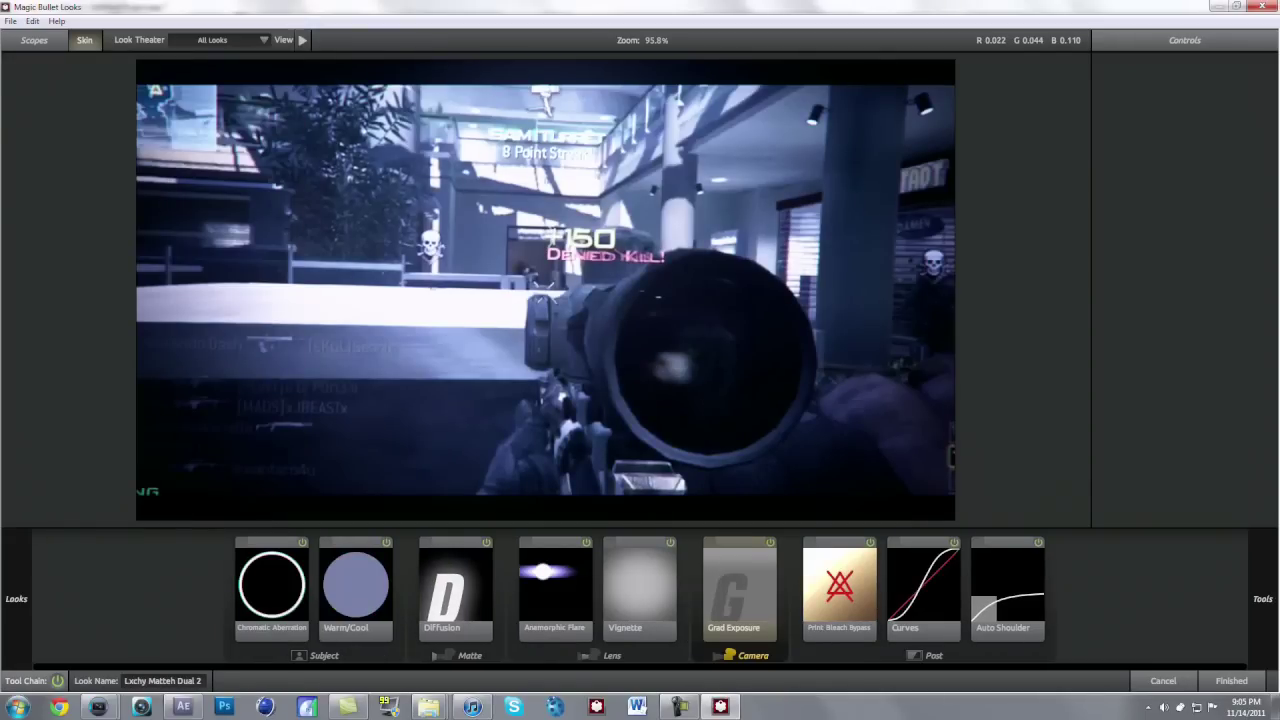
click(150, 115)
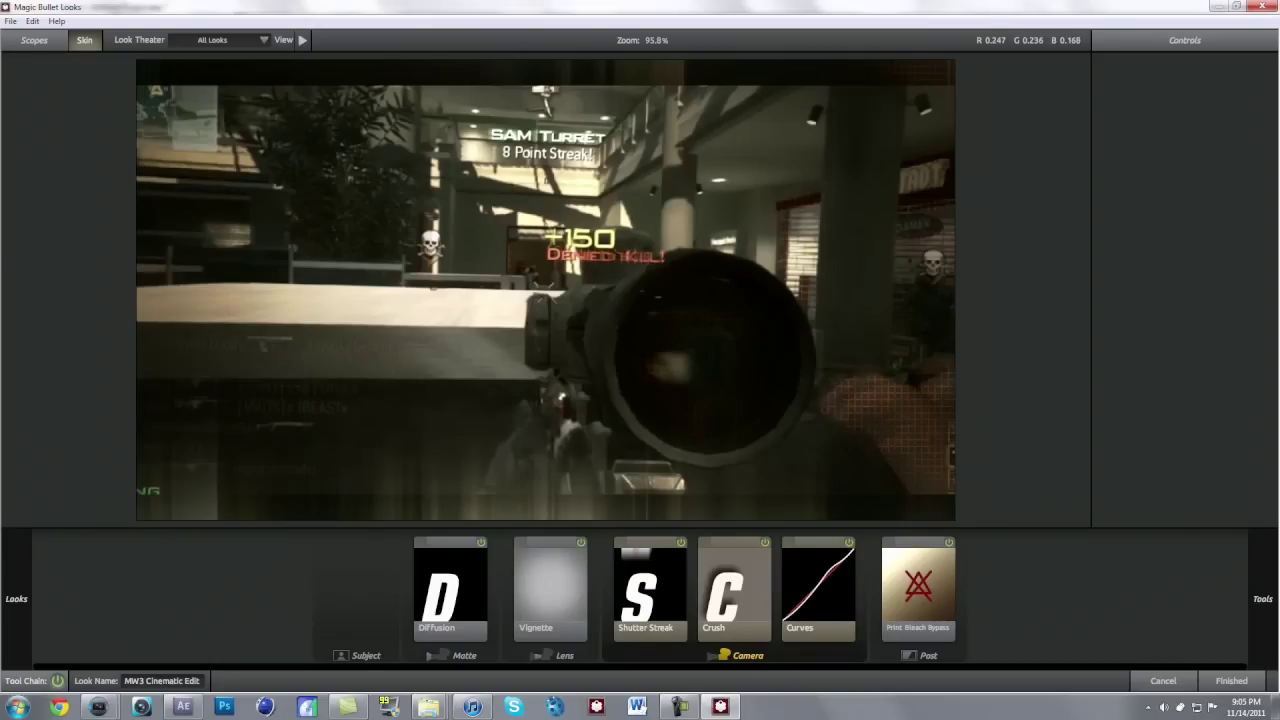
Remove every tool of the MW3 Cinematic Edit look from the tool chain, starting with Diffusion.
click(450, 590)
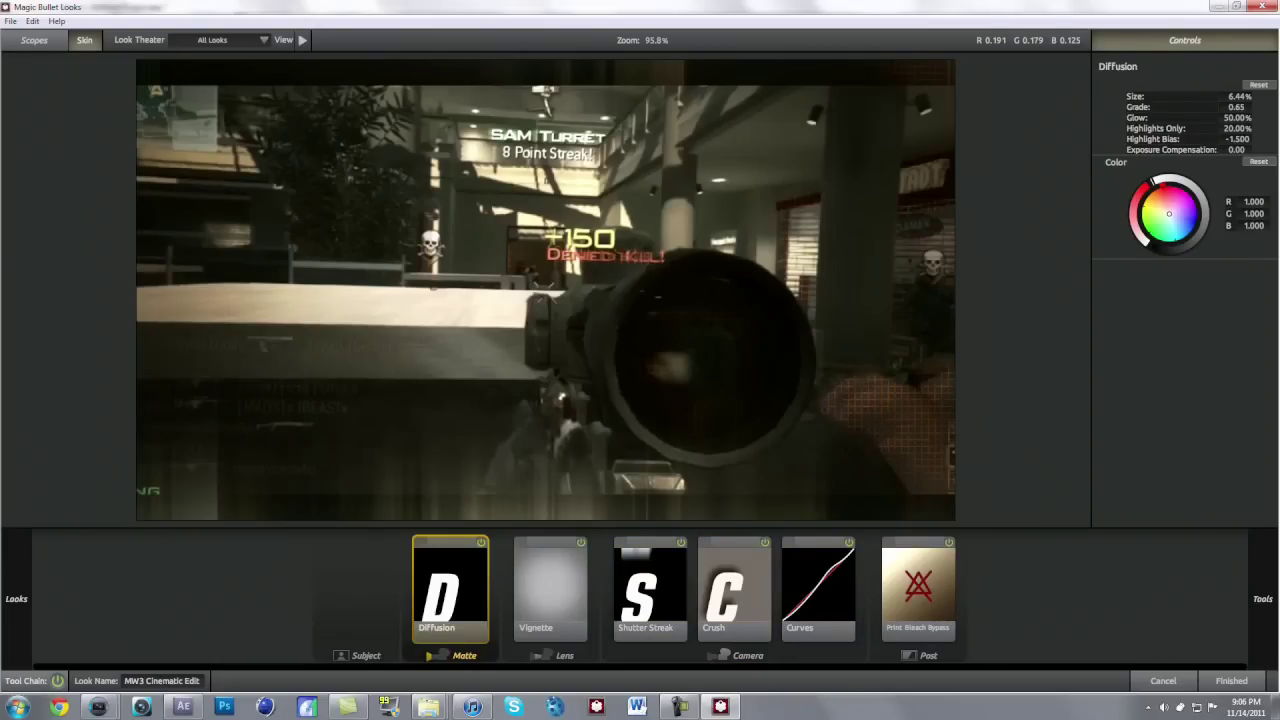
key(Delete)
key(Delete)
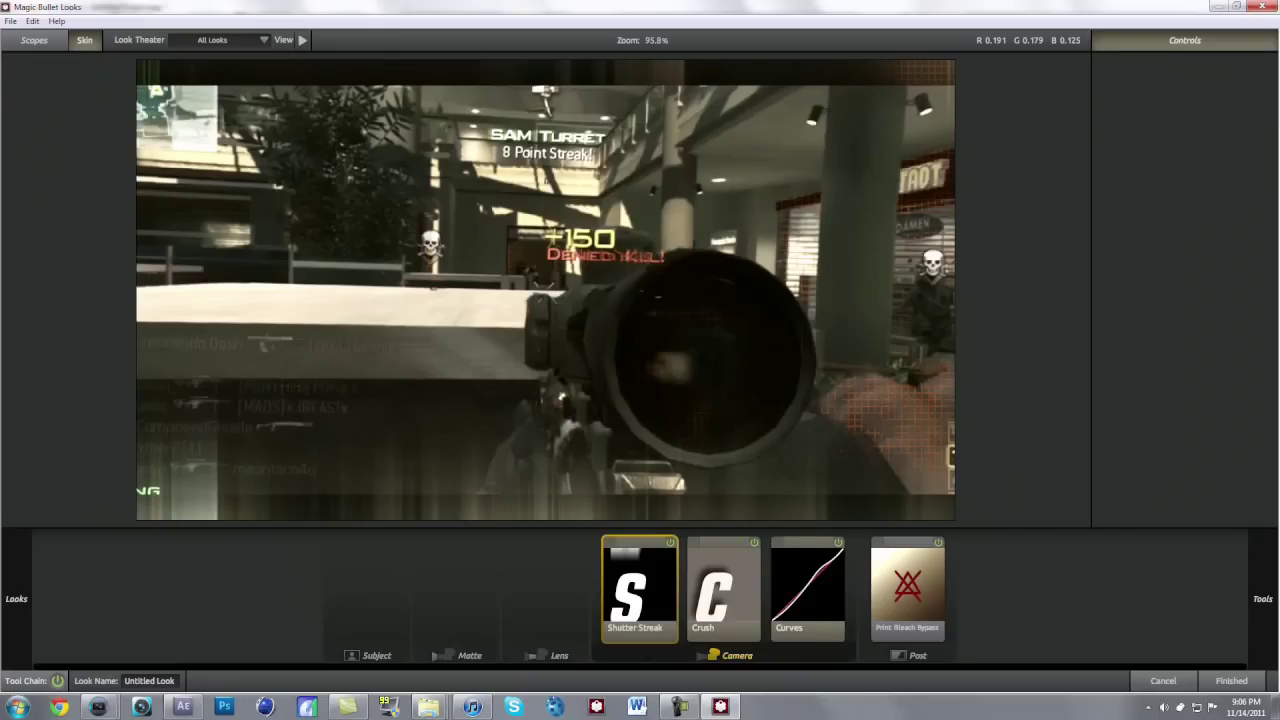
key(Delete)
key(Delete)
key(Delete)
key(Delete)
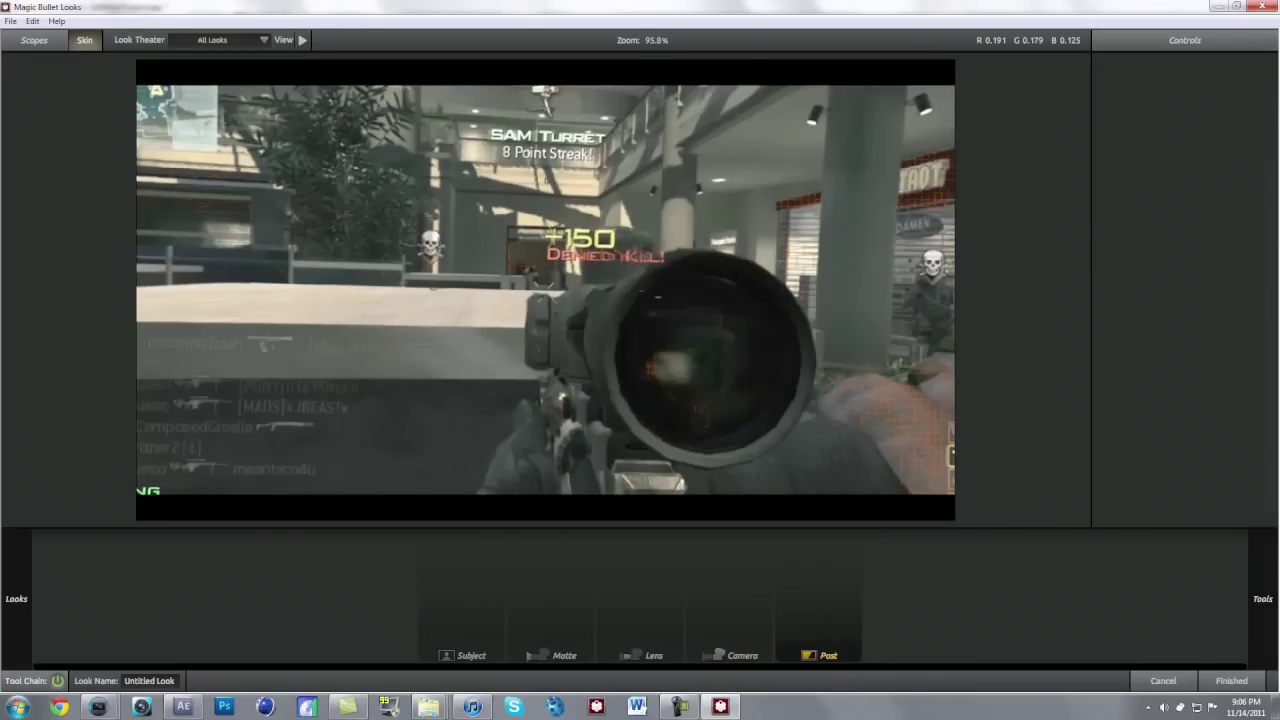
Look through the Post, Matte and Lens tools and add a Vignette to the Lens stage.
mouse_move(1263, 599)
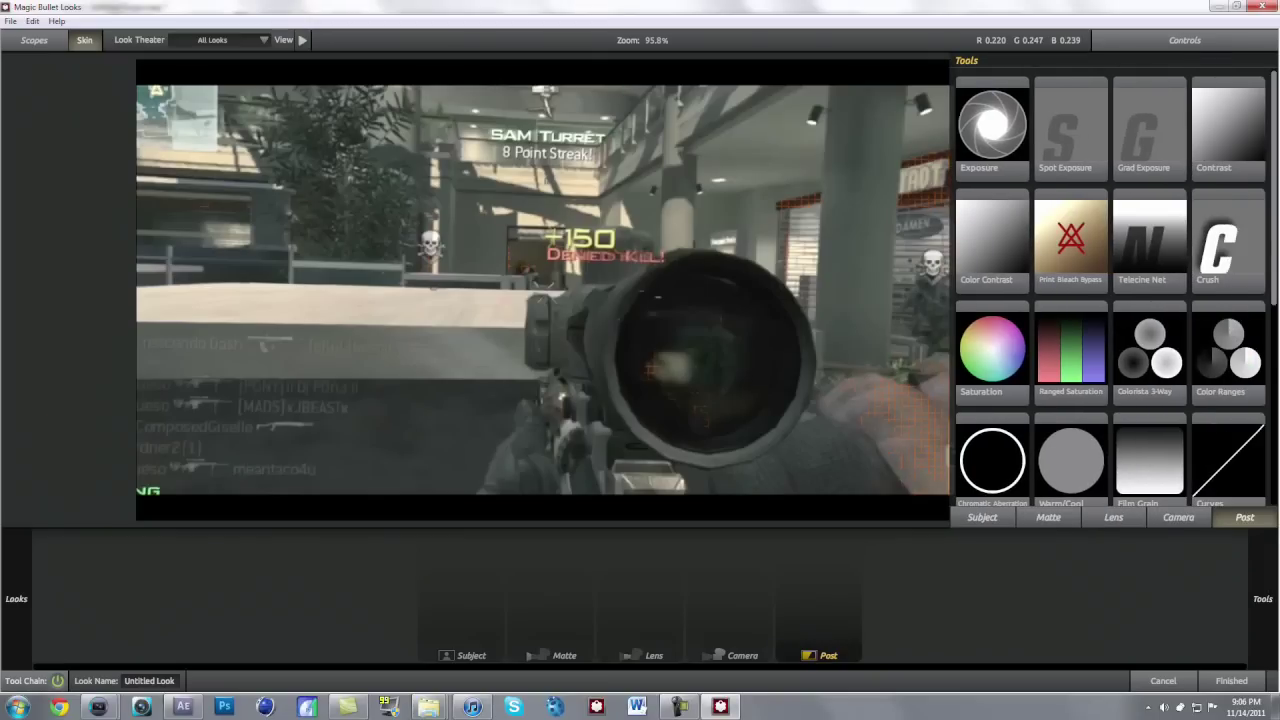
scroll(1110, 290, down, 5)
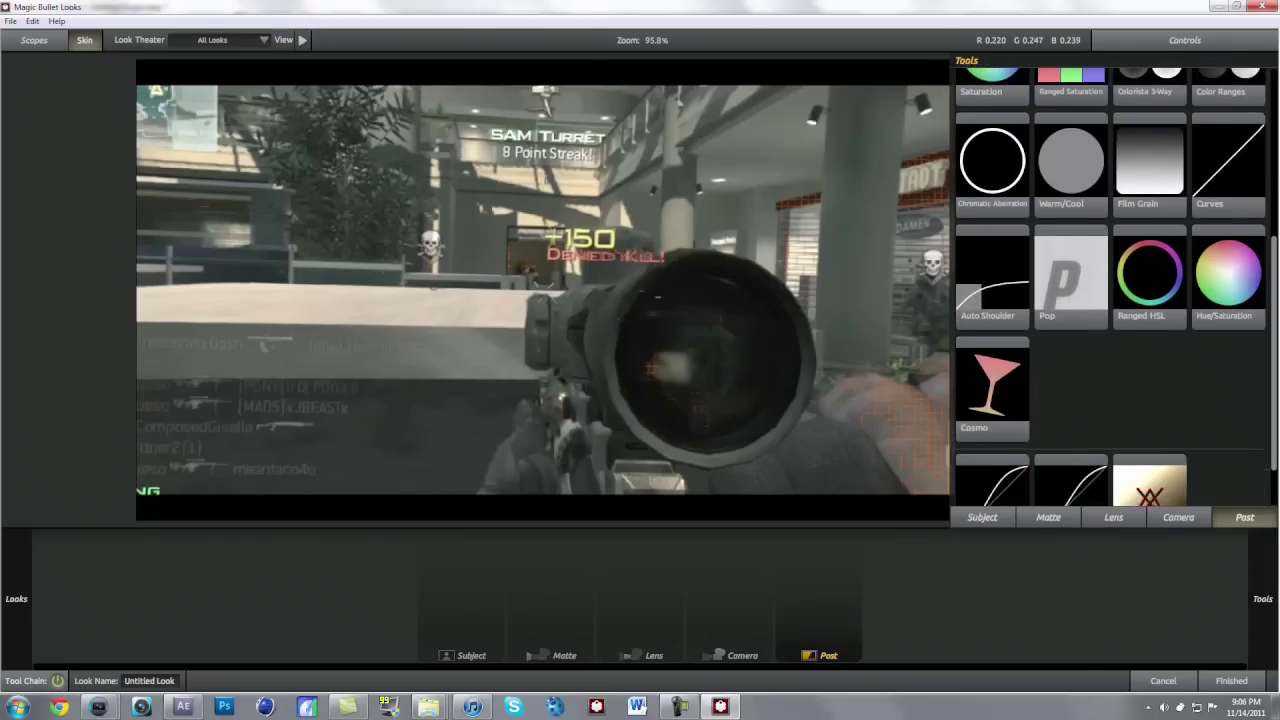
scroll(1110, 290, down, 1)
click(1048, 517)
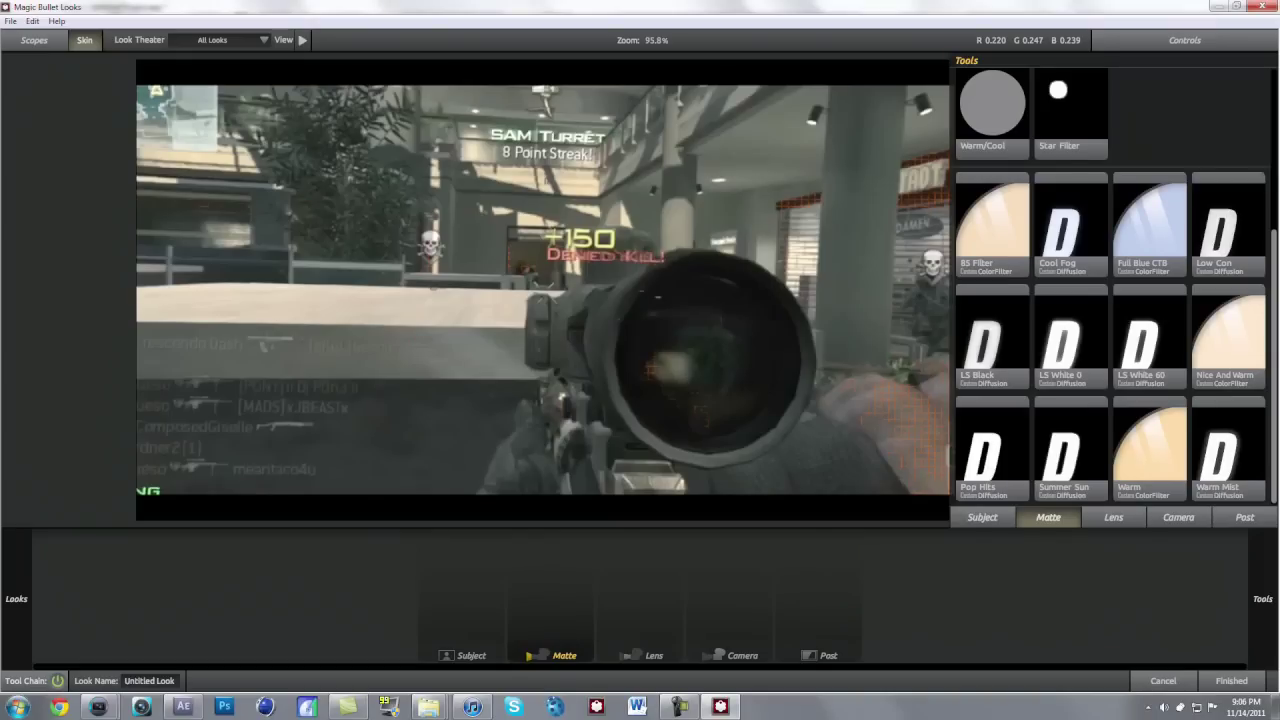
scroll(1110, 290, up, 4)
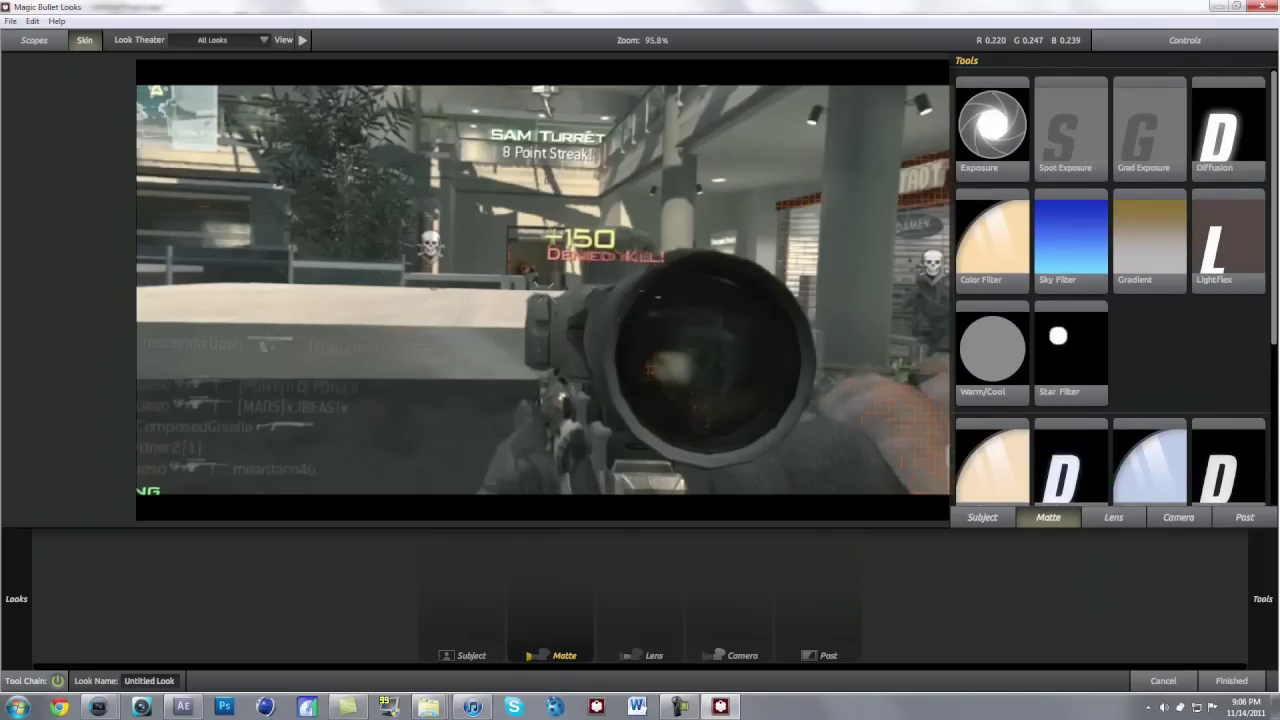
click(1113, 517)
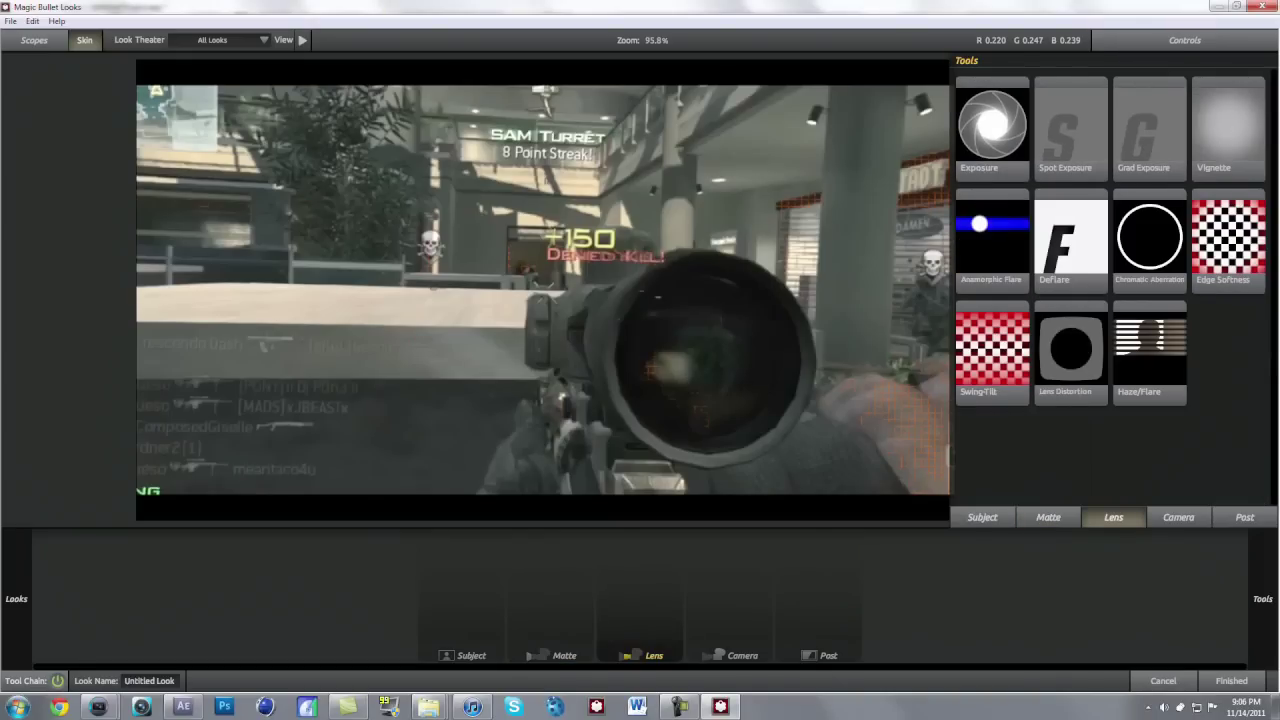
double_click(1228, 128)
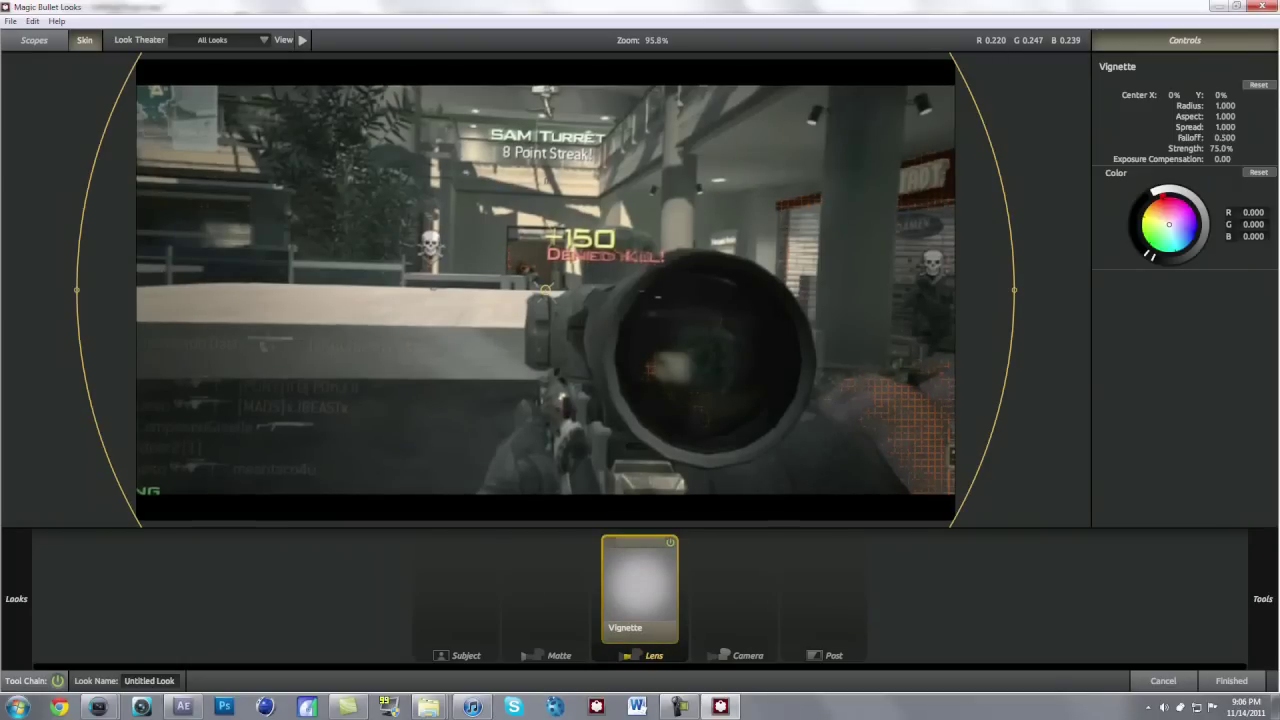
Widen the vignette to an aspect of about 1.067 and set its strength to 88%.
drag(1014, 290, 1046, 290)
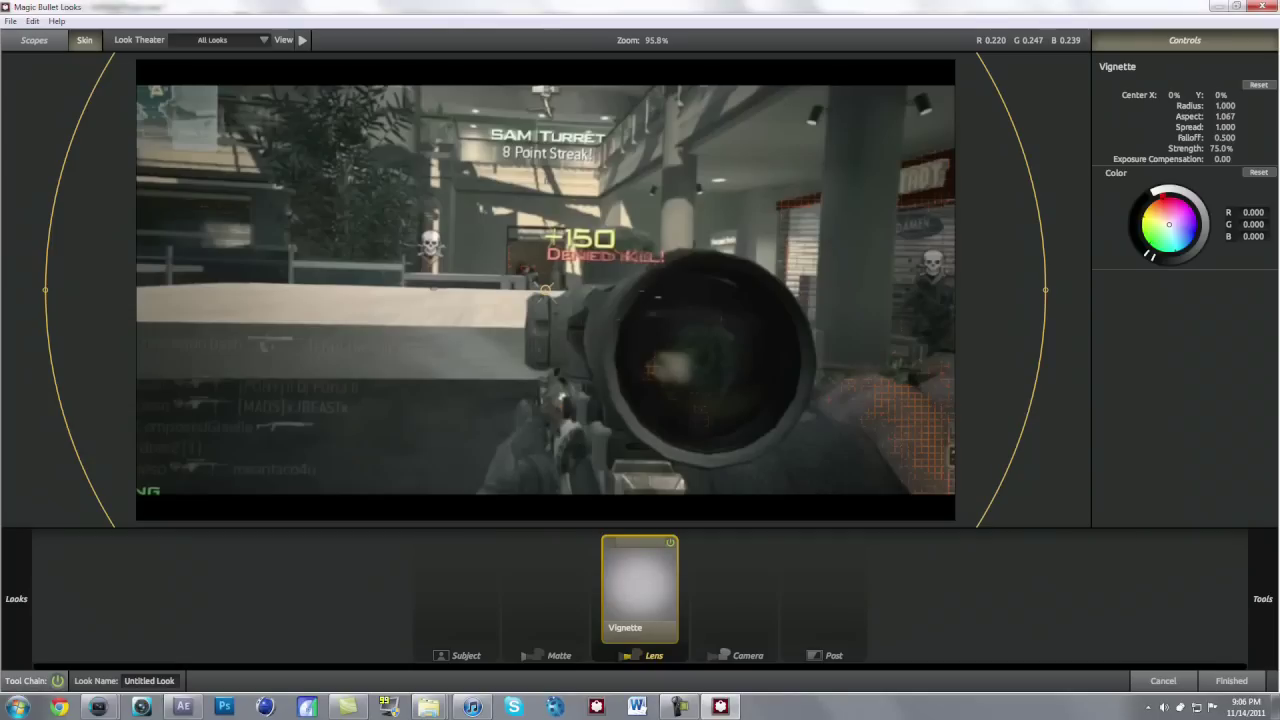
drag(1221, 148, 1240, 148)
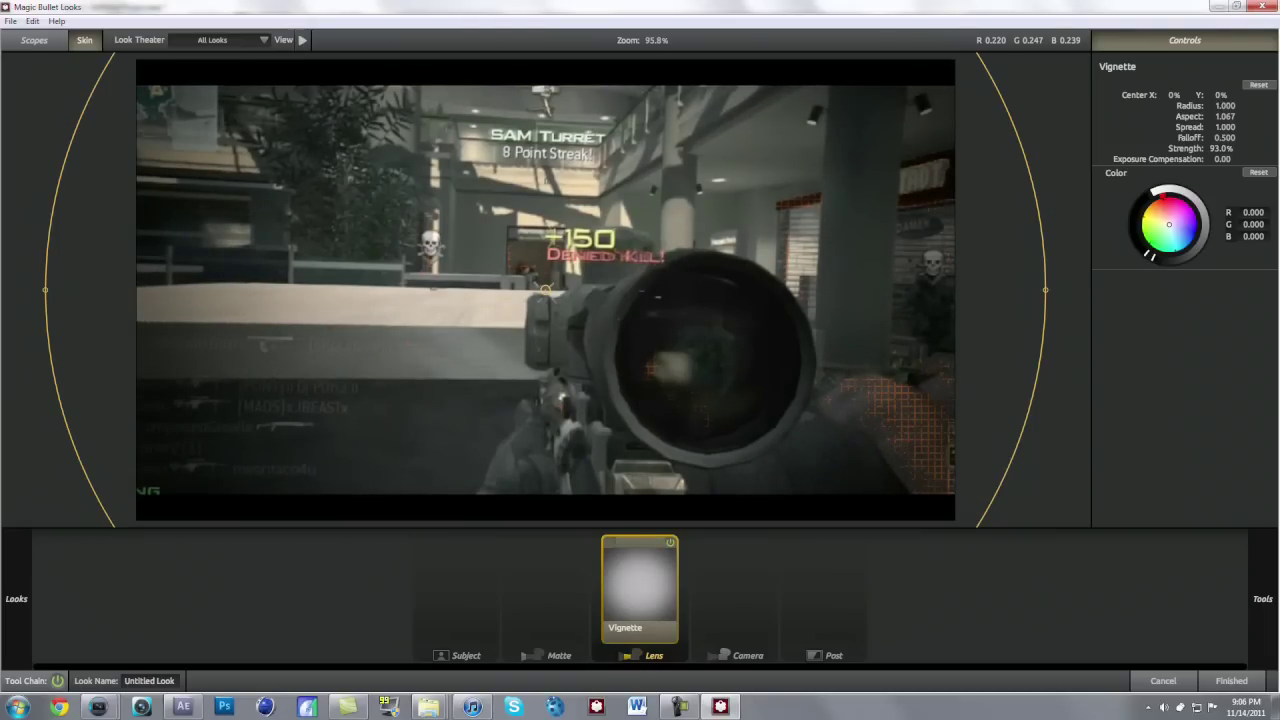
drag(1240, 148, 1235, 148)
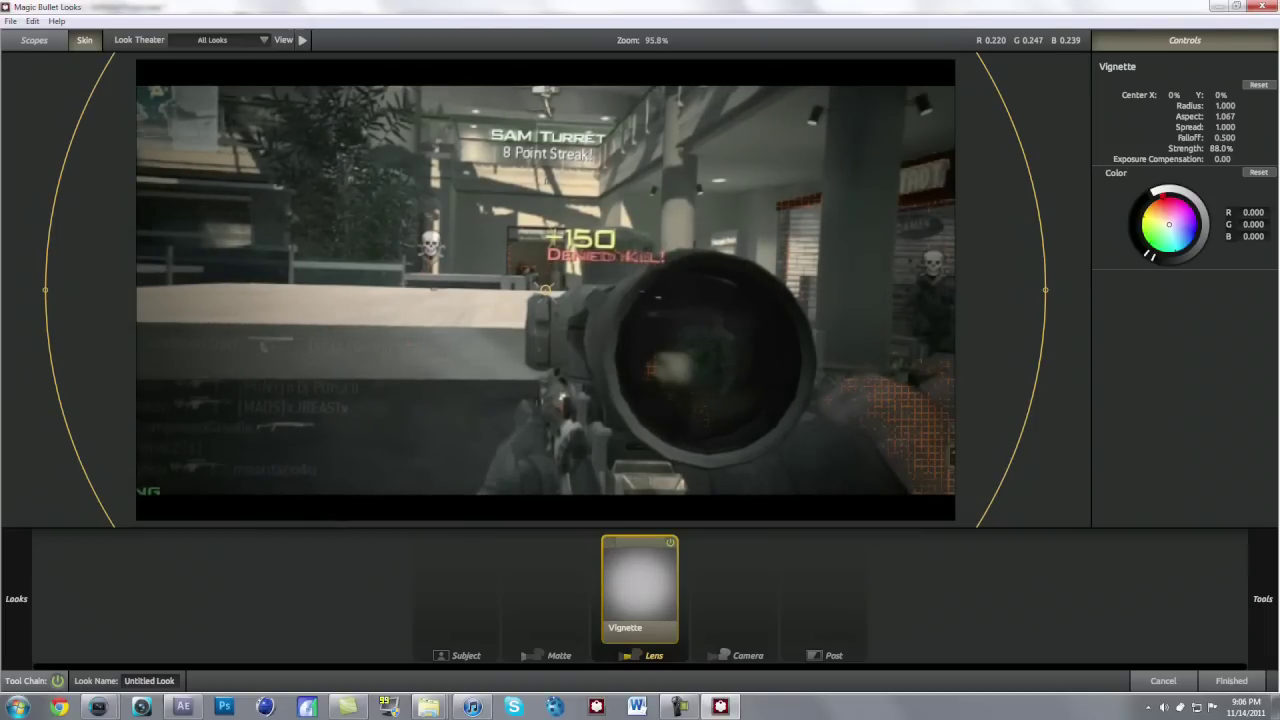
Add a Neg Bleach Bypass tool to the Camera stage of the look.
mouse_move(1262, 599)
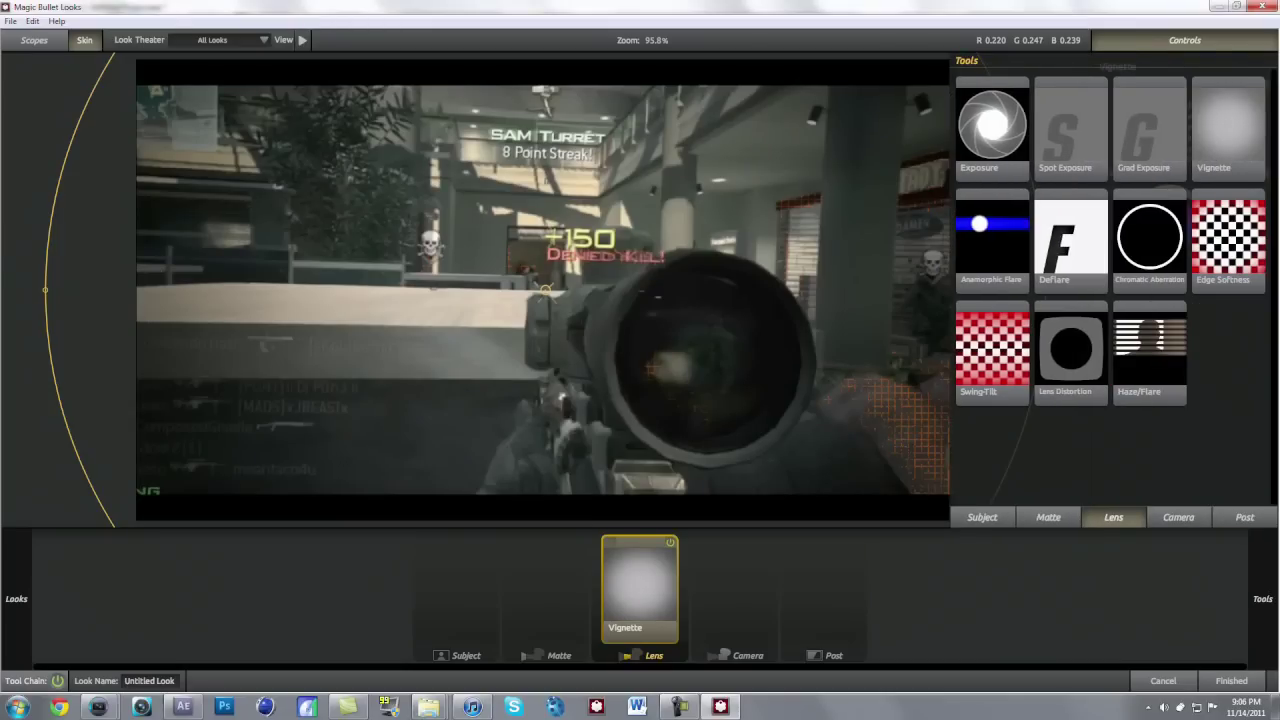
click(1179, 517)
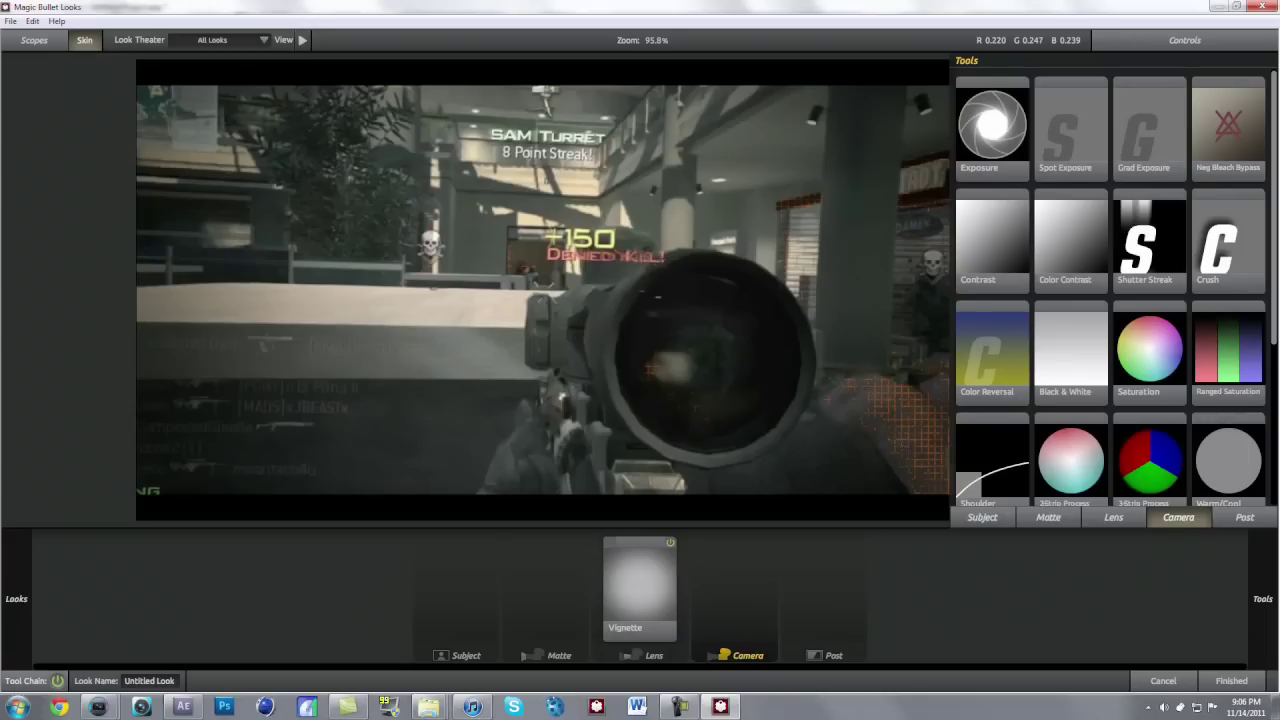
double_click(1228, 130)
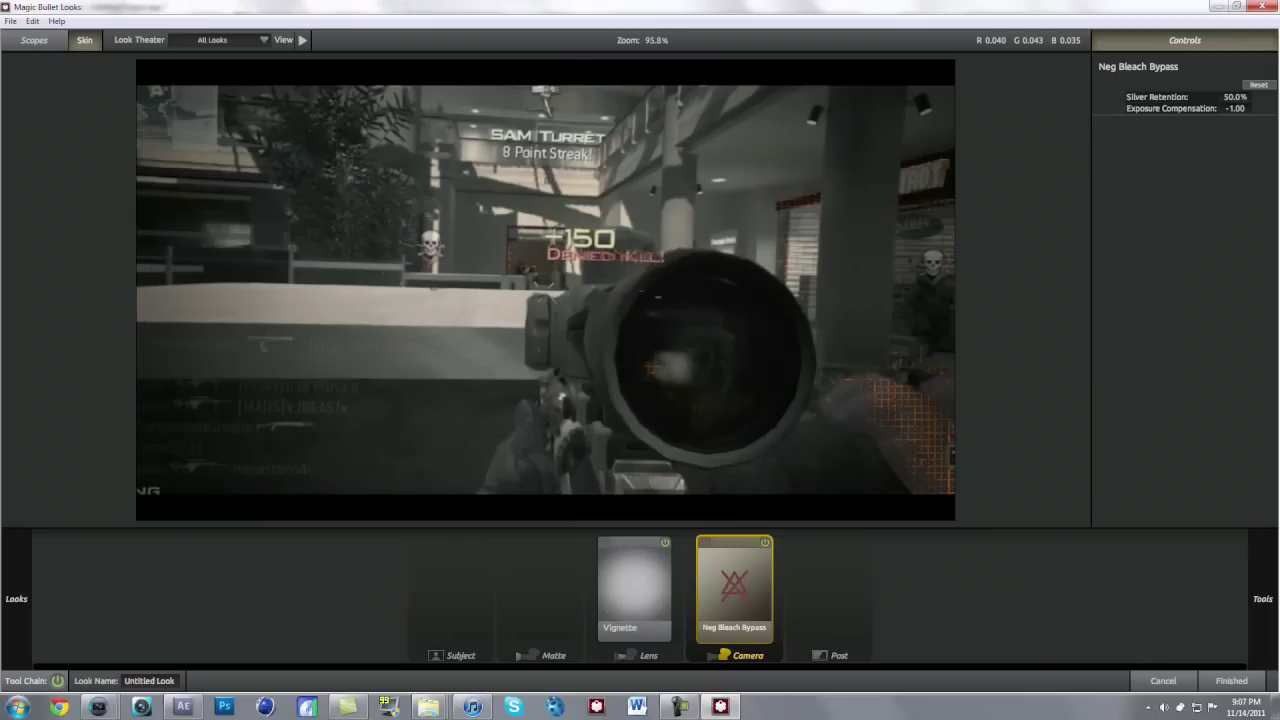
Set the Neg Bleach Bypass tool to 59% silver retention and +0.20 exposure compensation.
mouse_move(1235, 97)
mouse_down()
mouse_move(1260, 97)
mouse_move(1182, 97)
mouse_move(1258, 108)
mouse_up()
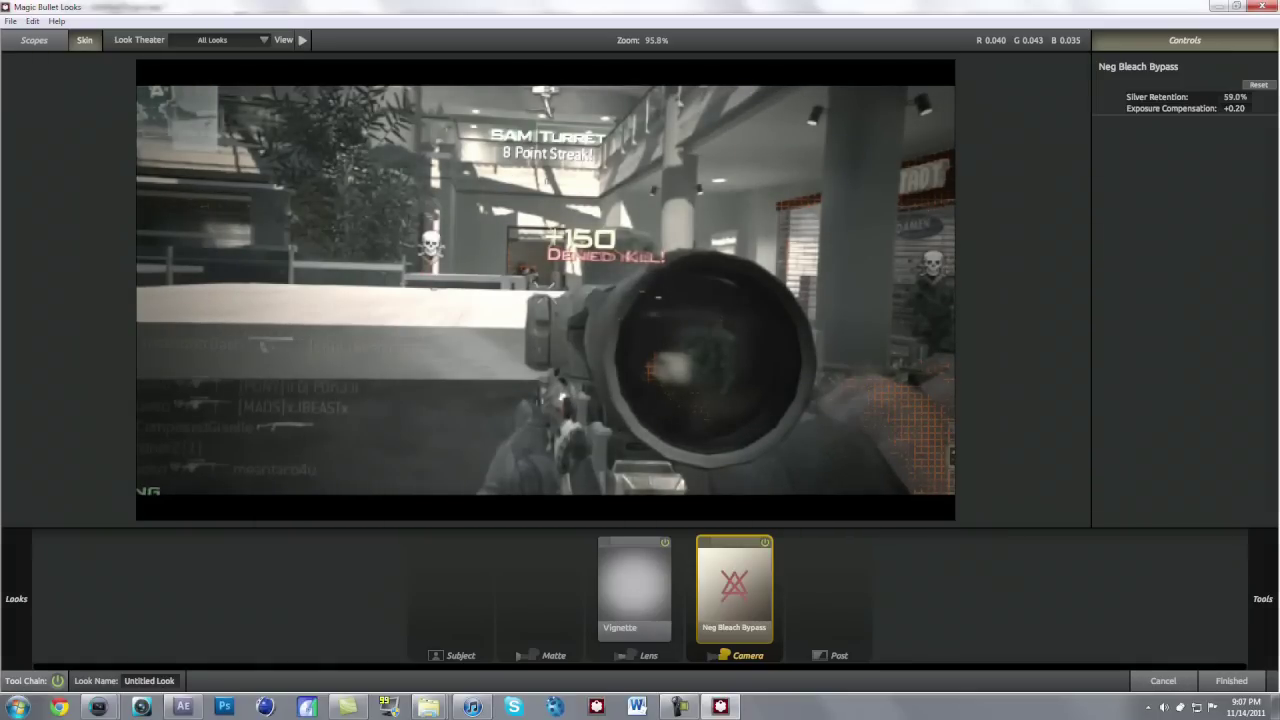
Add a Grad Exposure tool to the Subject stage, with its gradient end Y2 at +10% and exposure at +1.20 stops.
mouse_move(1263, 599)
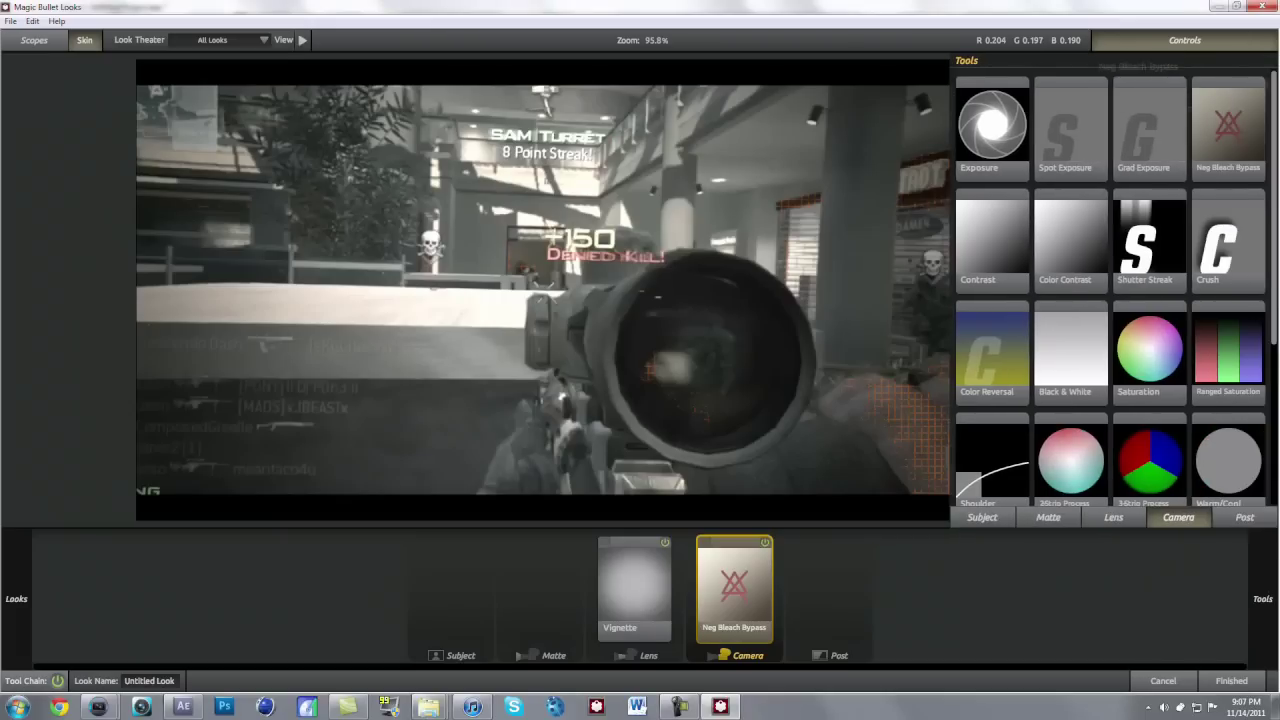
scroll(1110, 287, down, 3)
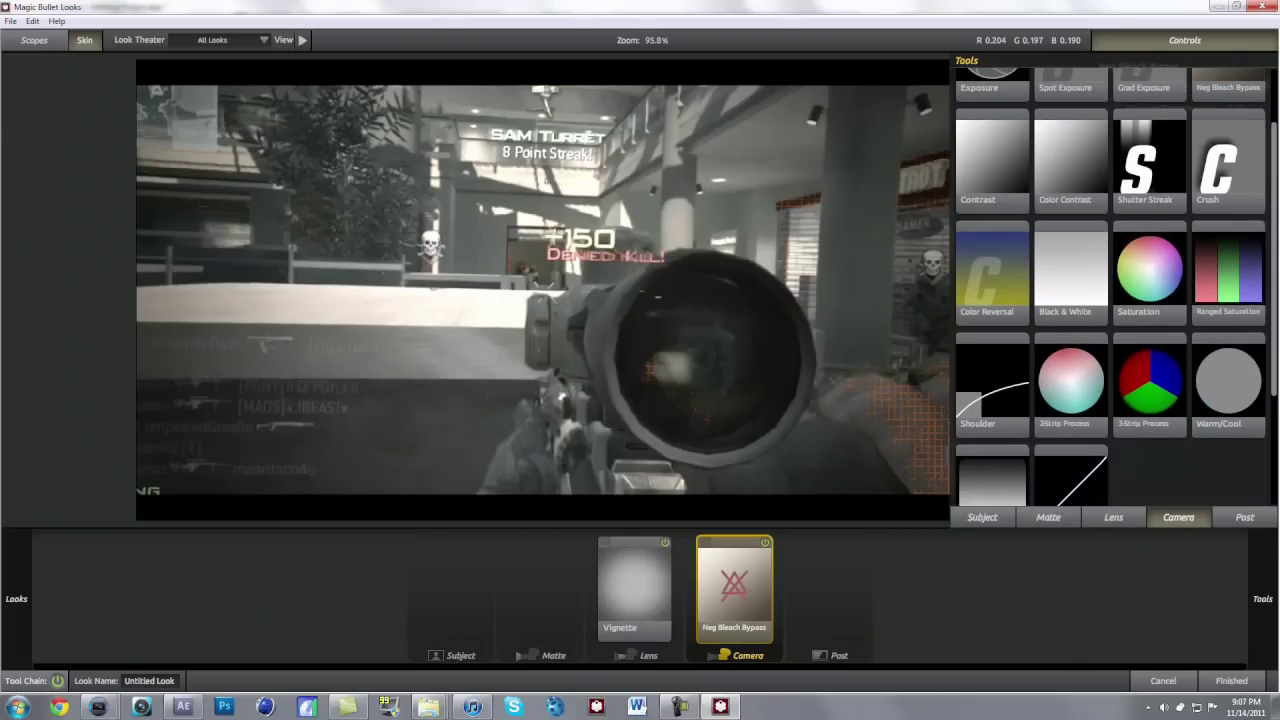
scroll(1110, 287, down, 1)
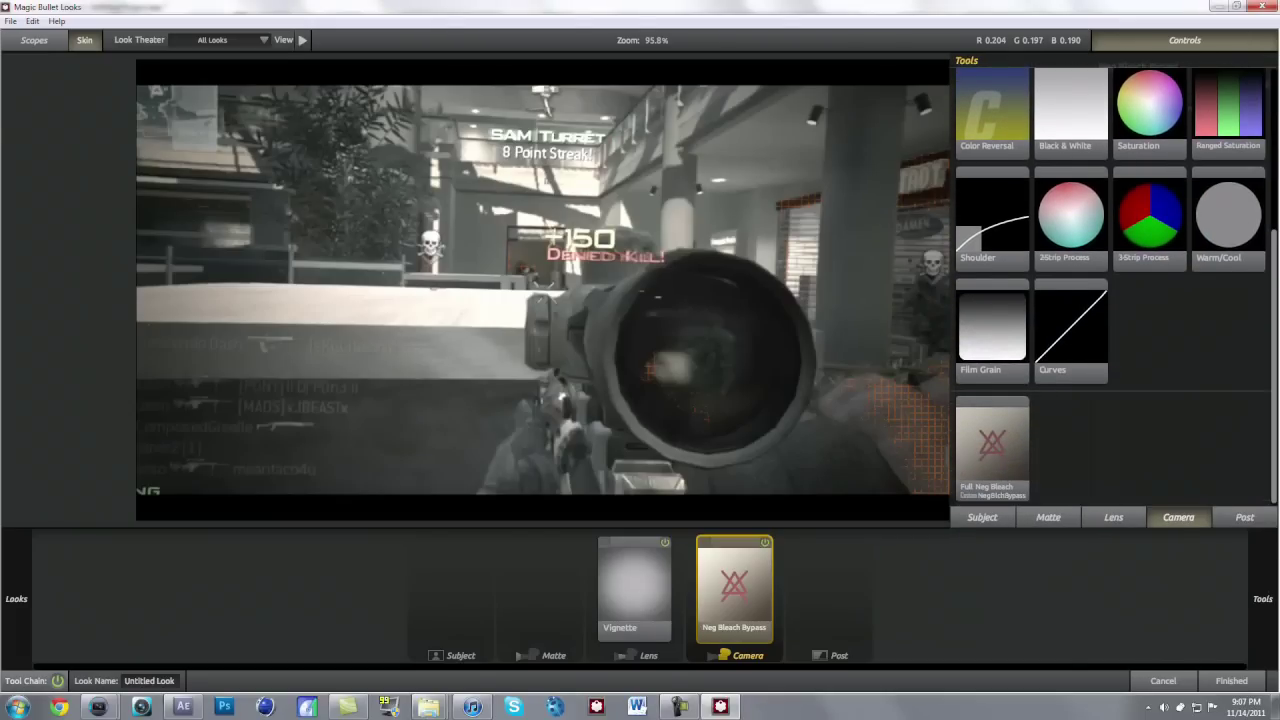
click(982, 517)
scroll(1110, 287, up, 3)
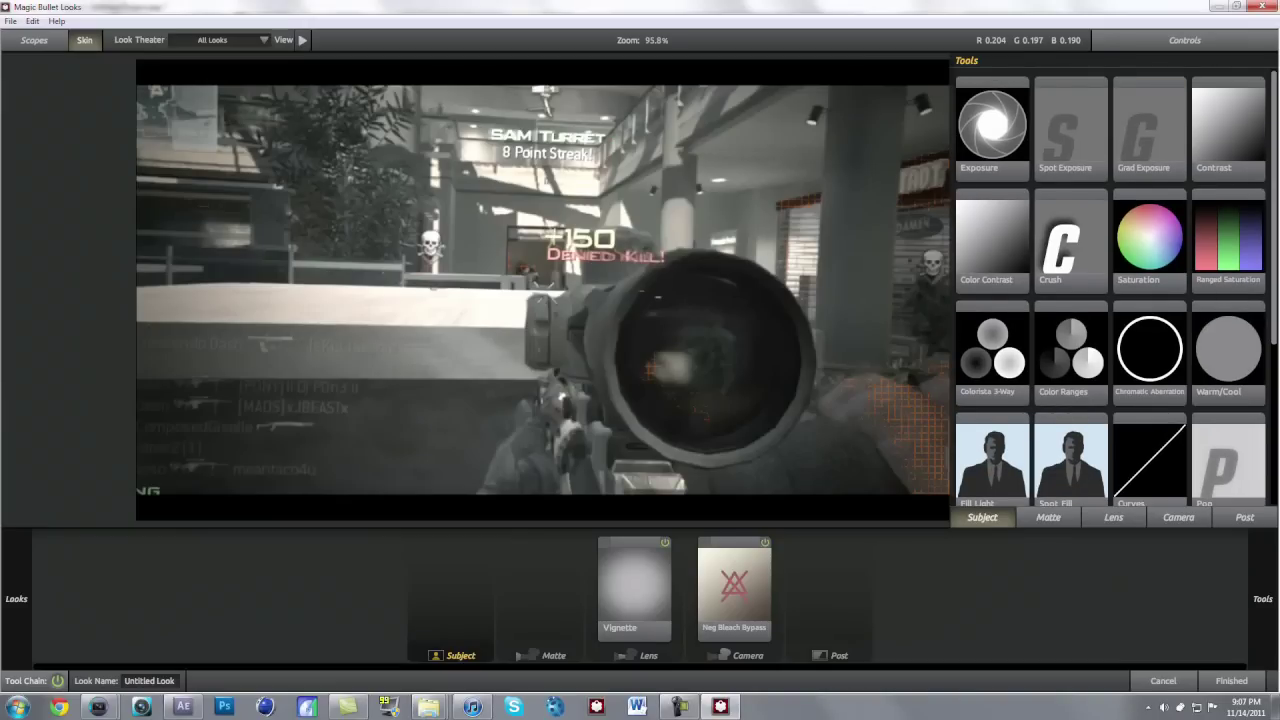
double_click(1149, 130)
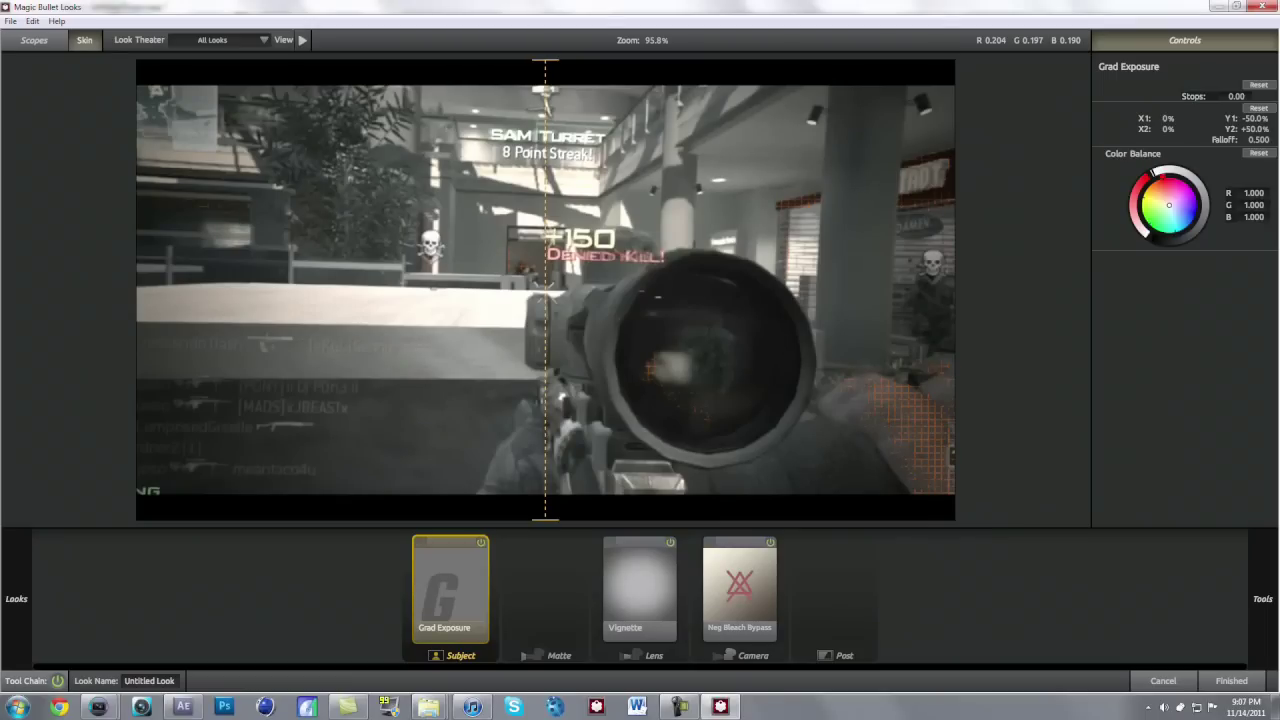
drag(545, 518, 545, 336)
mouse_move(1236, 97)
mouse_down()
mouse_move(1276, 97)
mouse_move(1248, 97)
mouse_up()
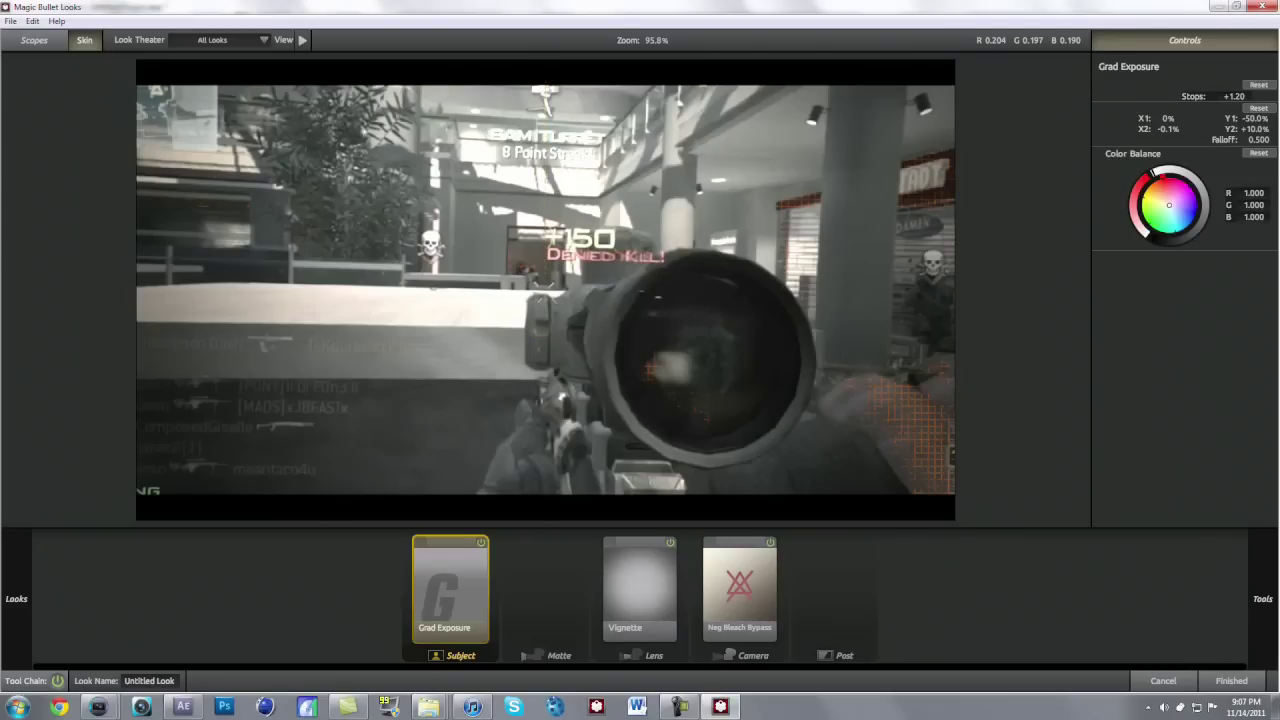
Add a Crush tool to the Camera stage and tint it slightly blue, at R 0.968, G 0.975, B 1.000.
mouse_move(1262, 599)
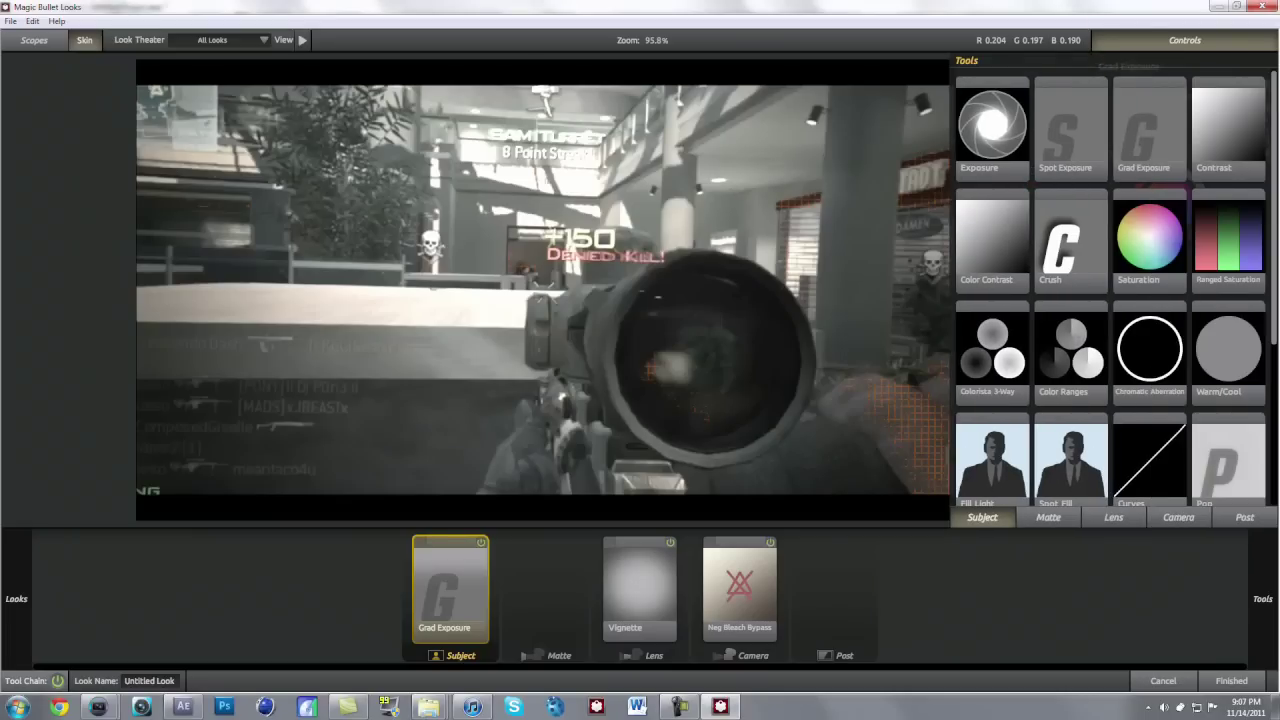
scroll(1110, 290, down, 5)
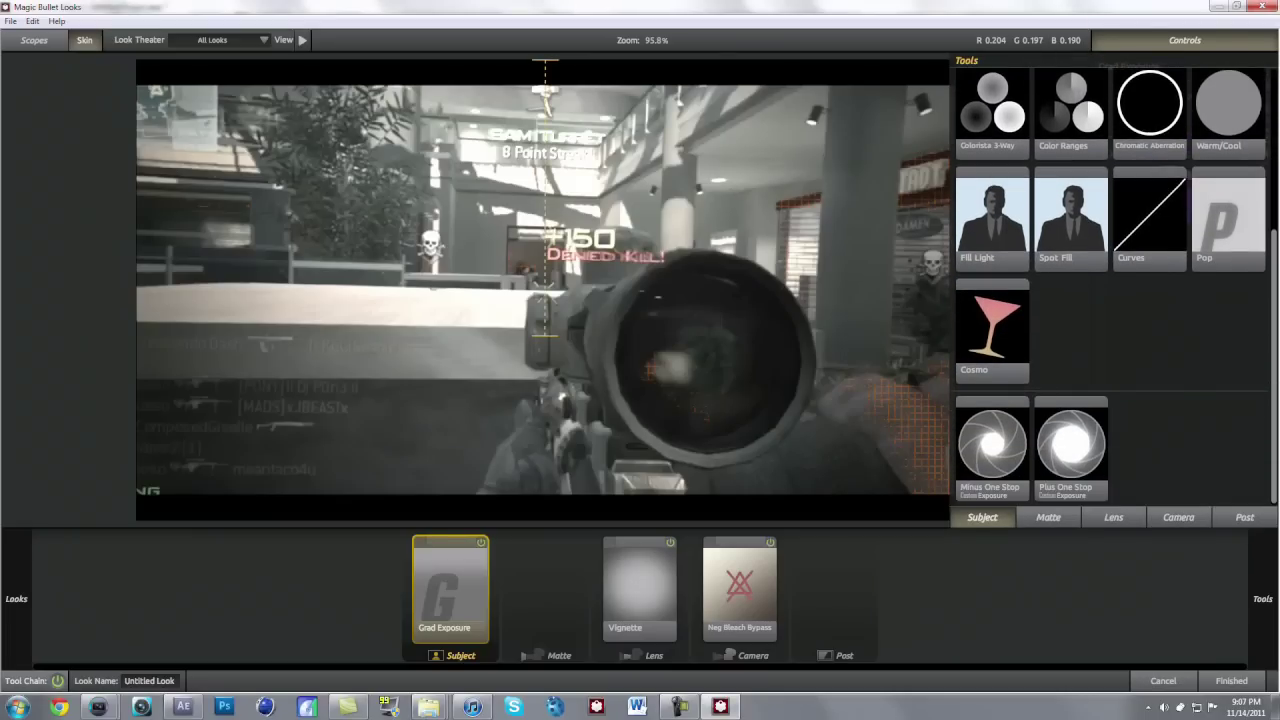
click(1048, 517)
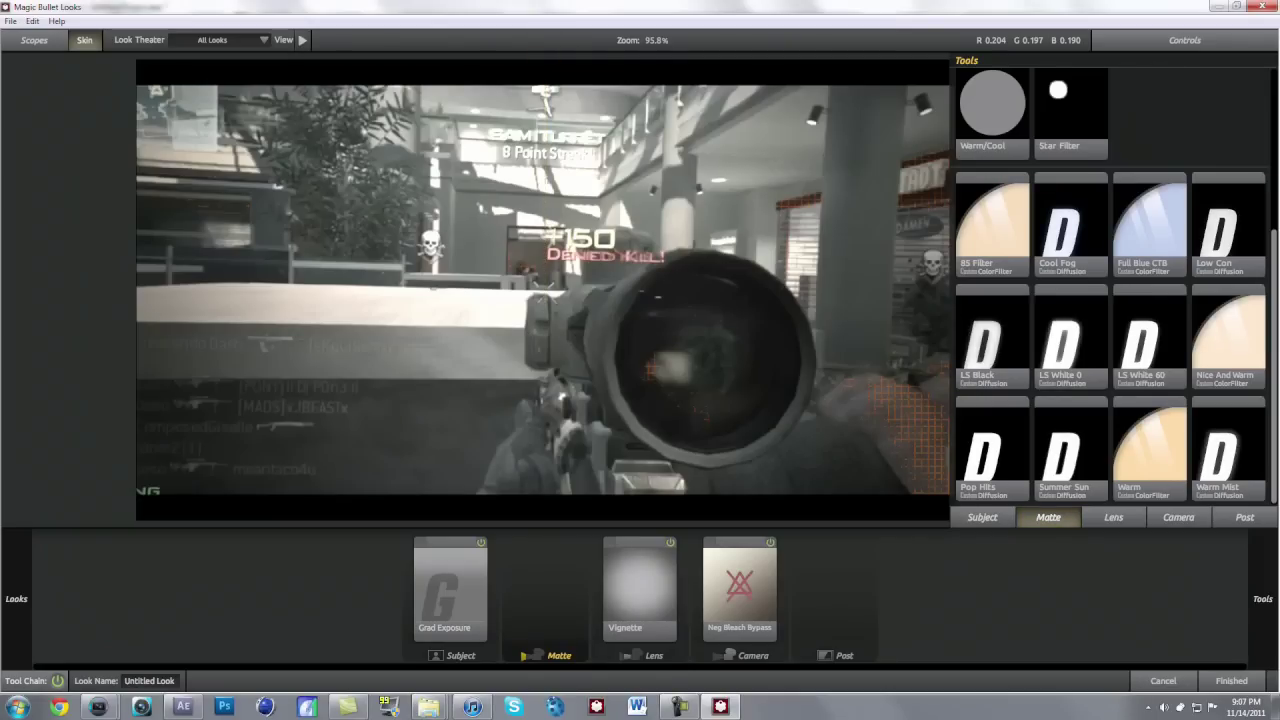
scroll(1110, 290, up, 5)
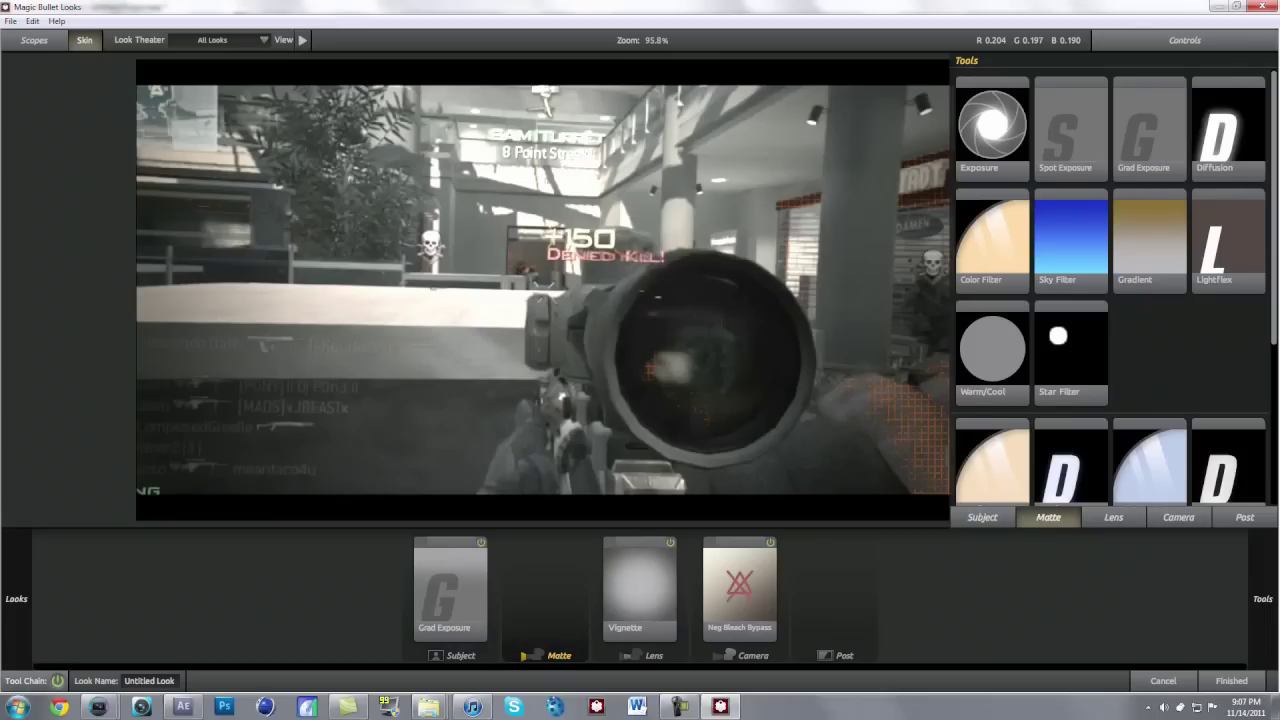
click(1113, 517)
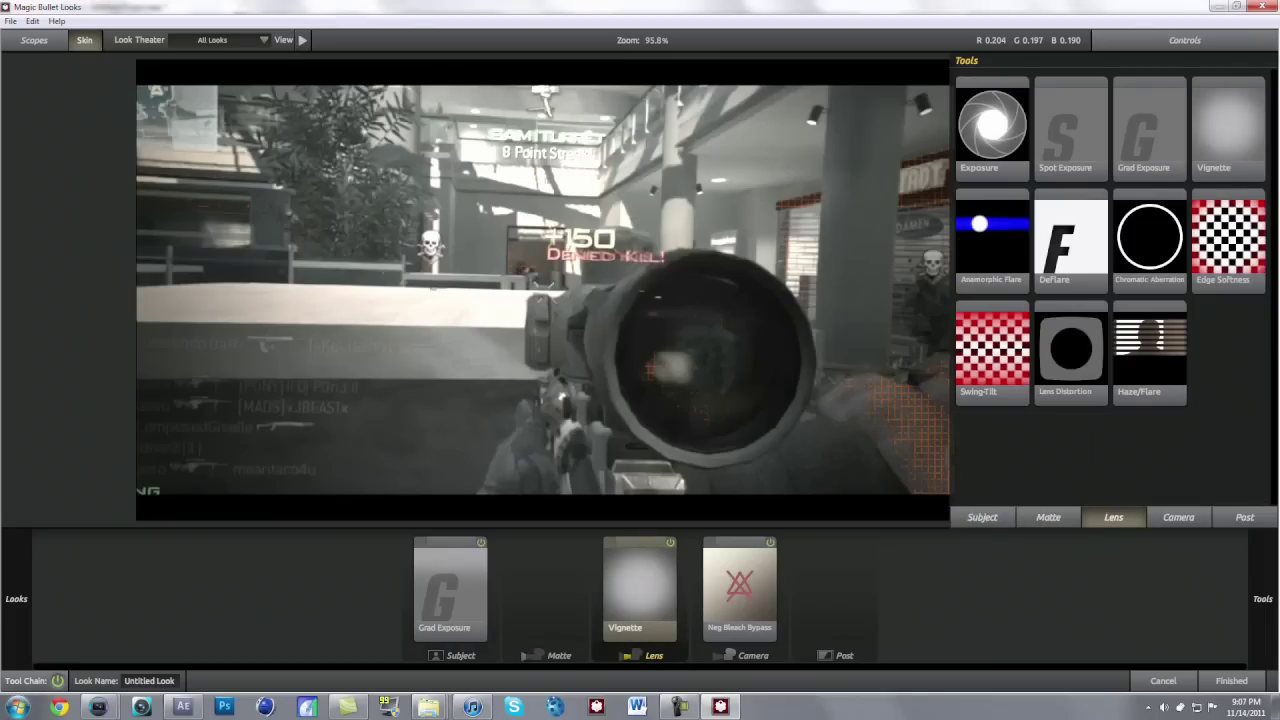
click(1178, 517)
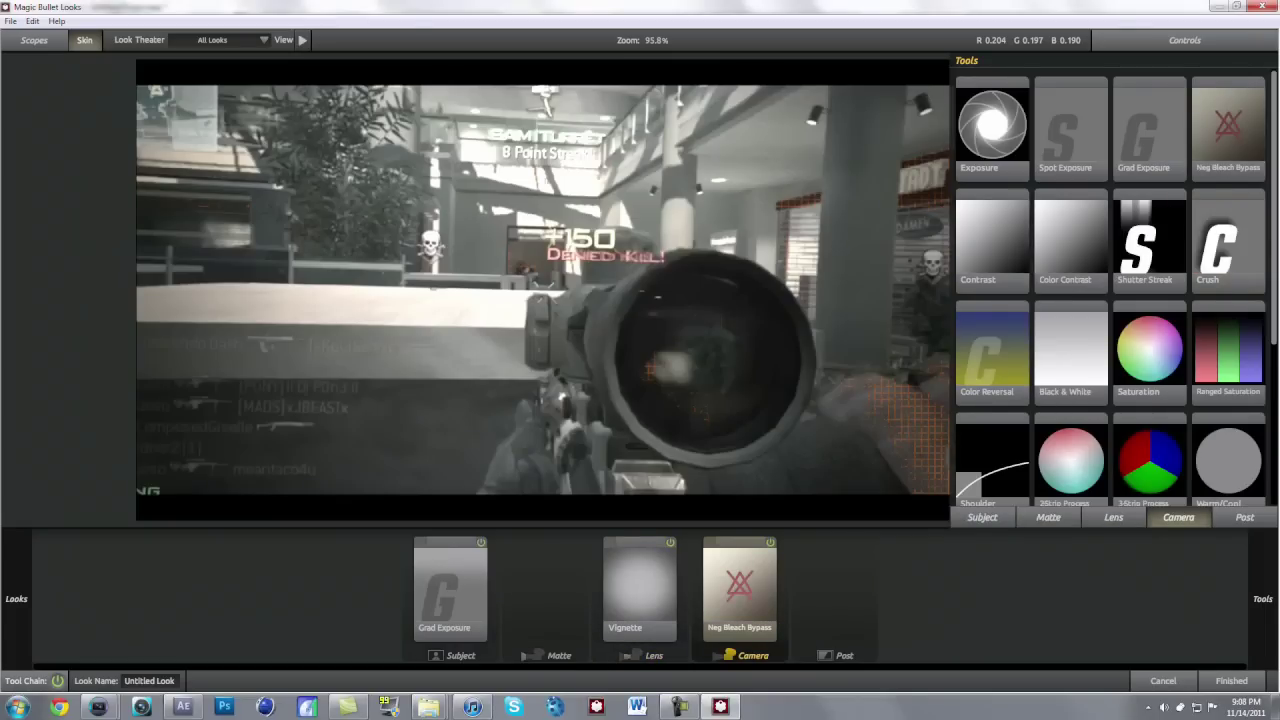
double_click(1228, 240)
drag(1168, 172, 1177, 176)
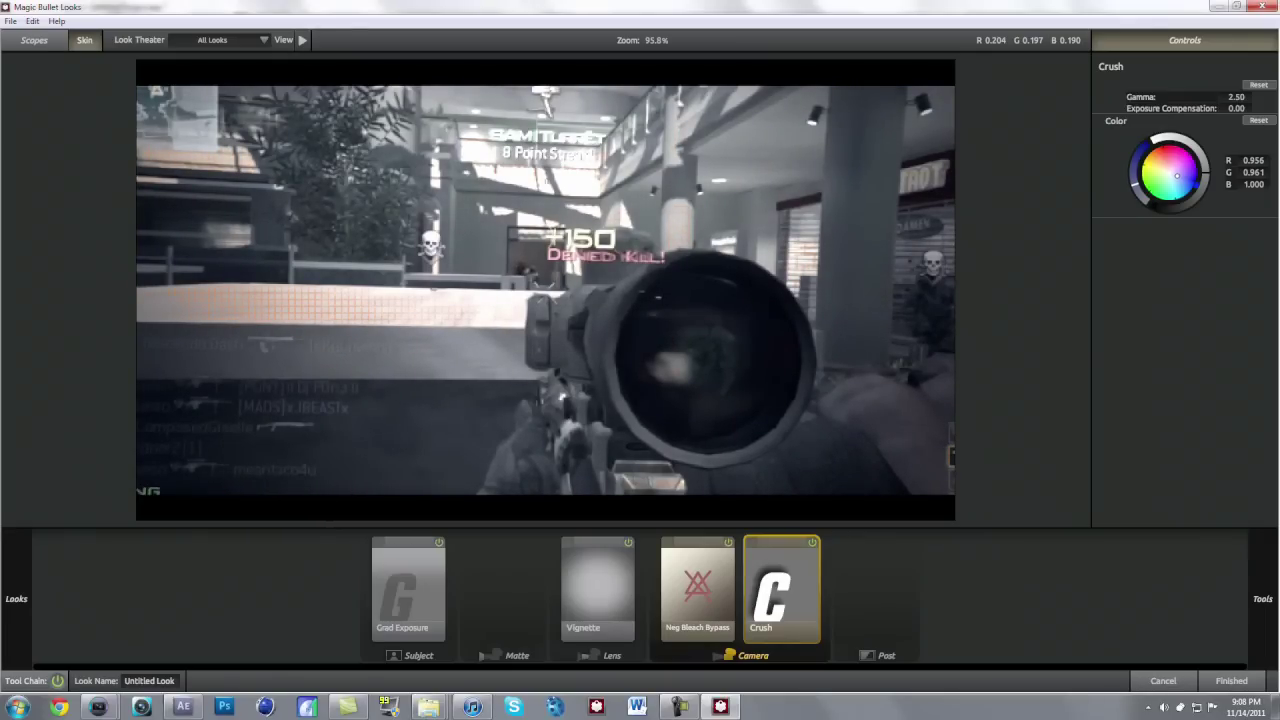
drag(1176, 175, 1175, 174)
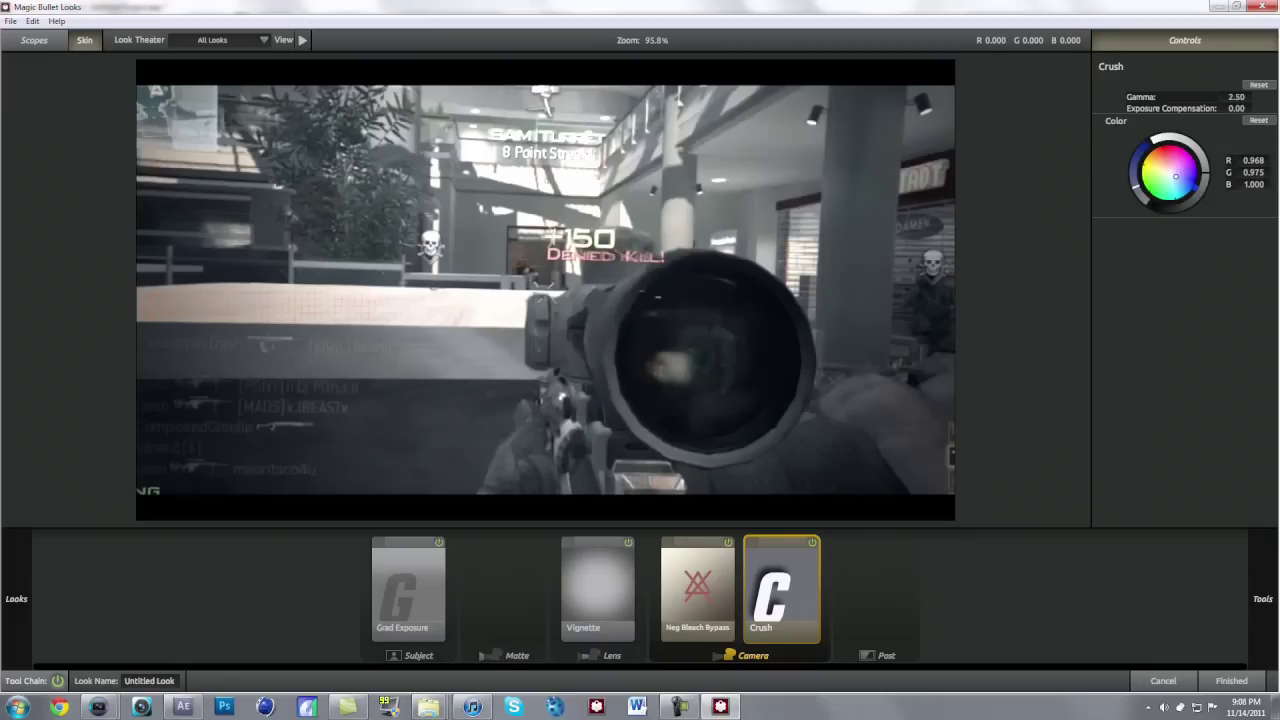
click(150, 681)
text(jhgk jgh)
key(Escape)
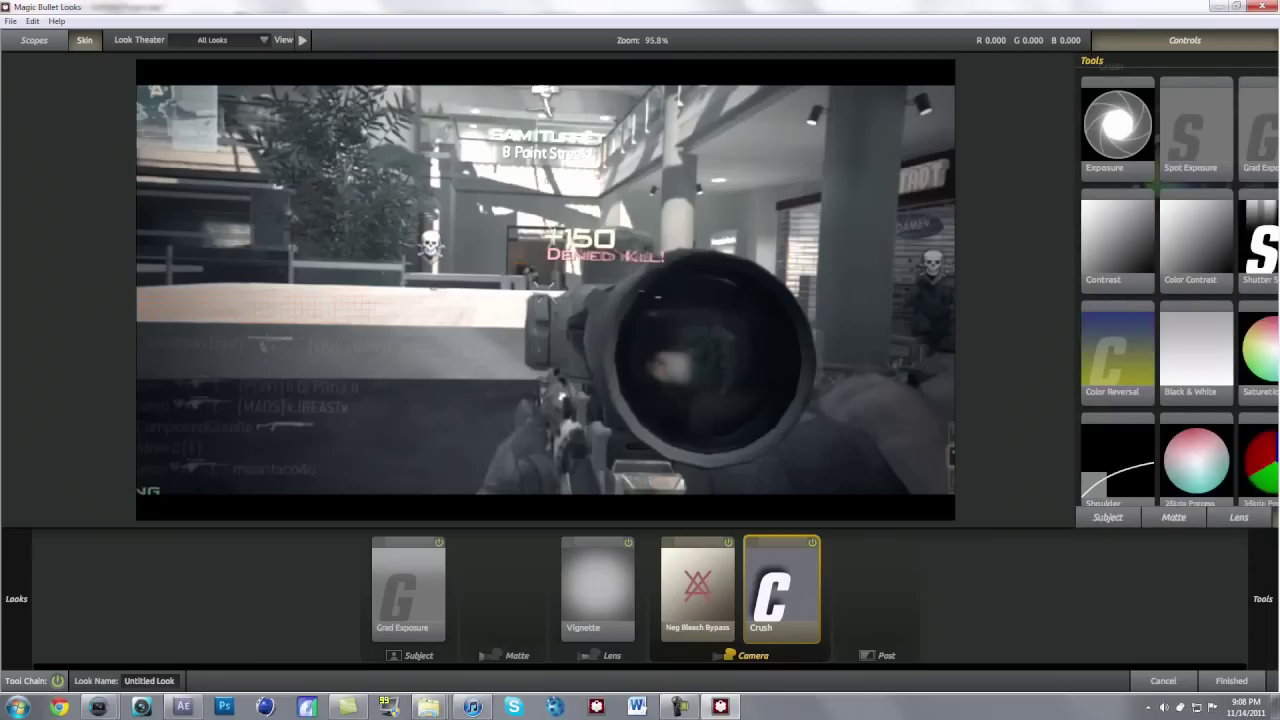
Apply the finished look to the clip and scrub through the timeline to 0;00;05;36 to preview the grade.
click(1231, 681)
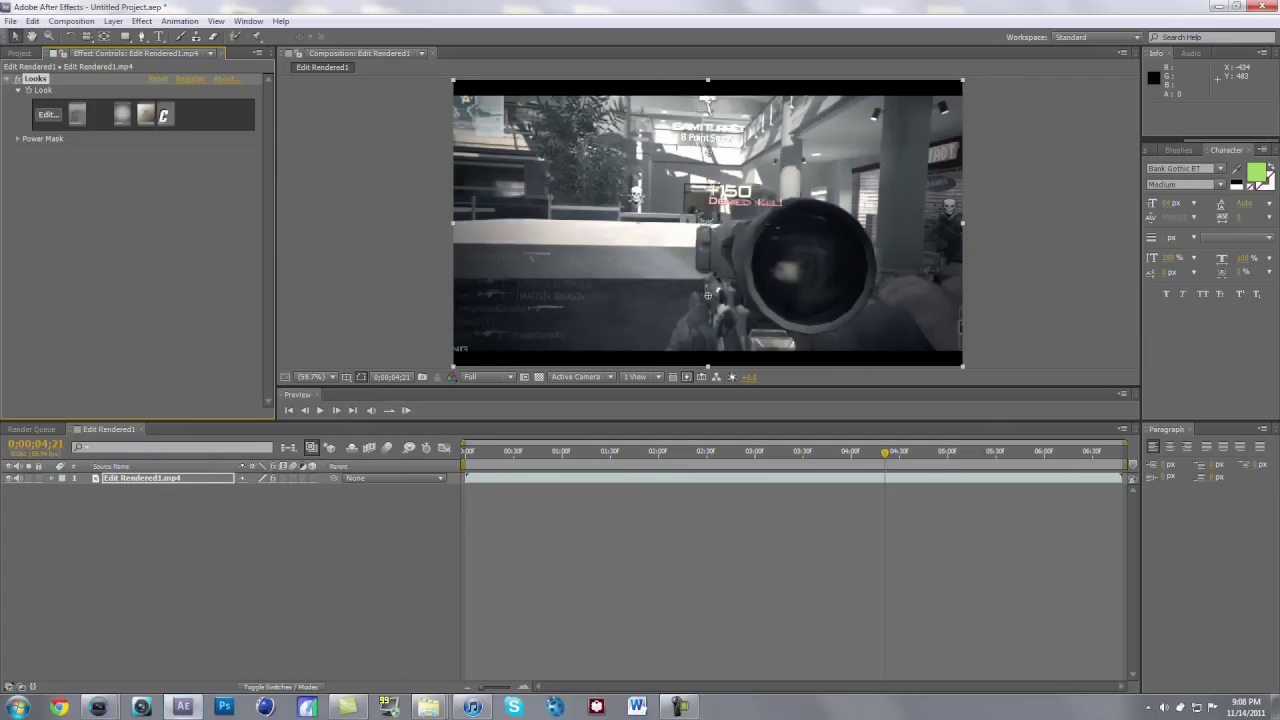
drag(885, 453, 546, 453)
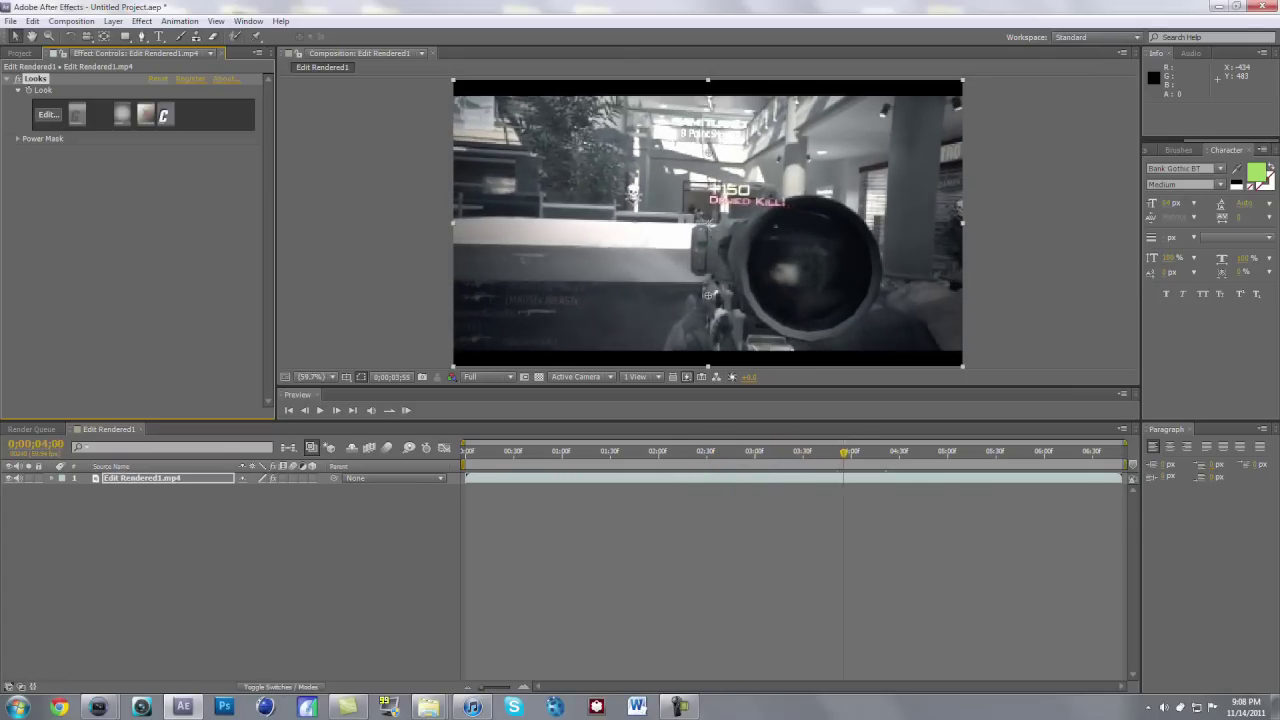
drag(1027, 453, 1005, 453)
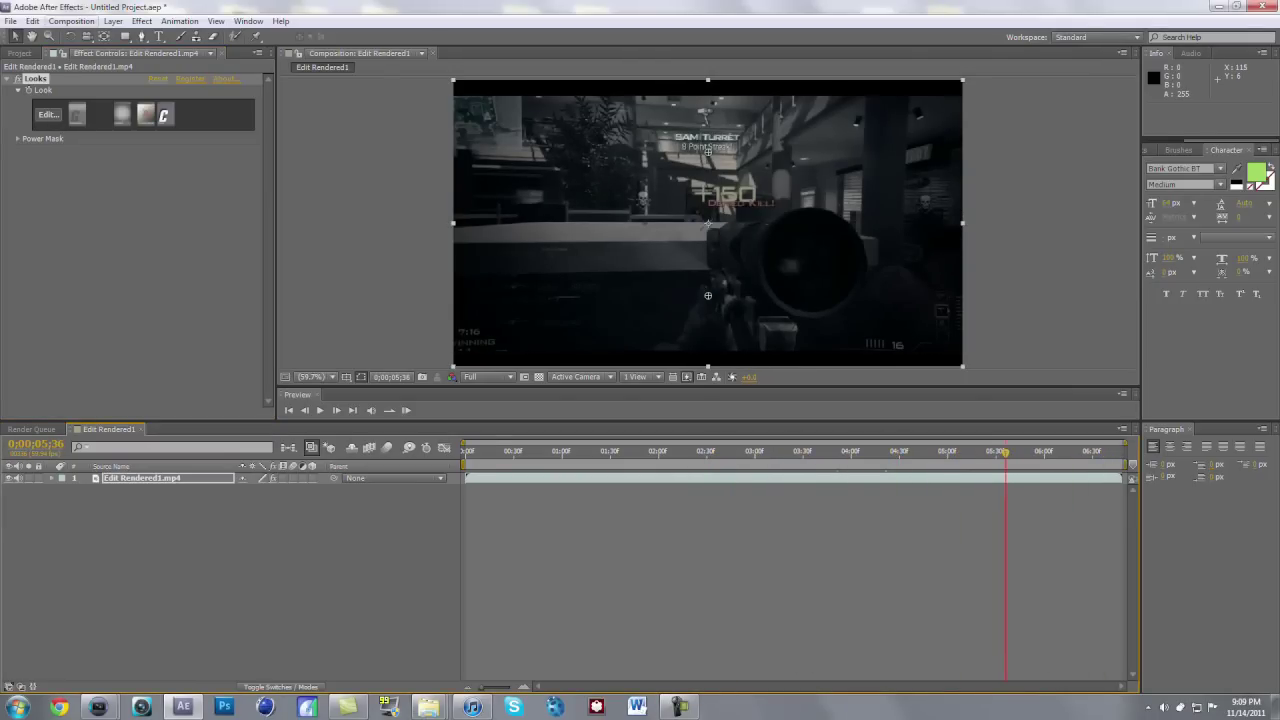
Add the Edit Rendered1 composition to the render queue and set its output module to H.264 (Audio).
click(71, 21)
click(106, 121)
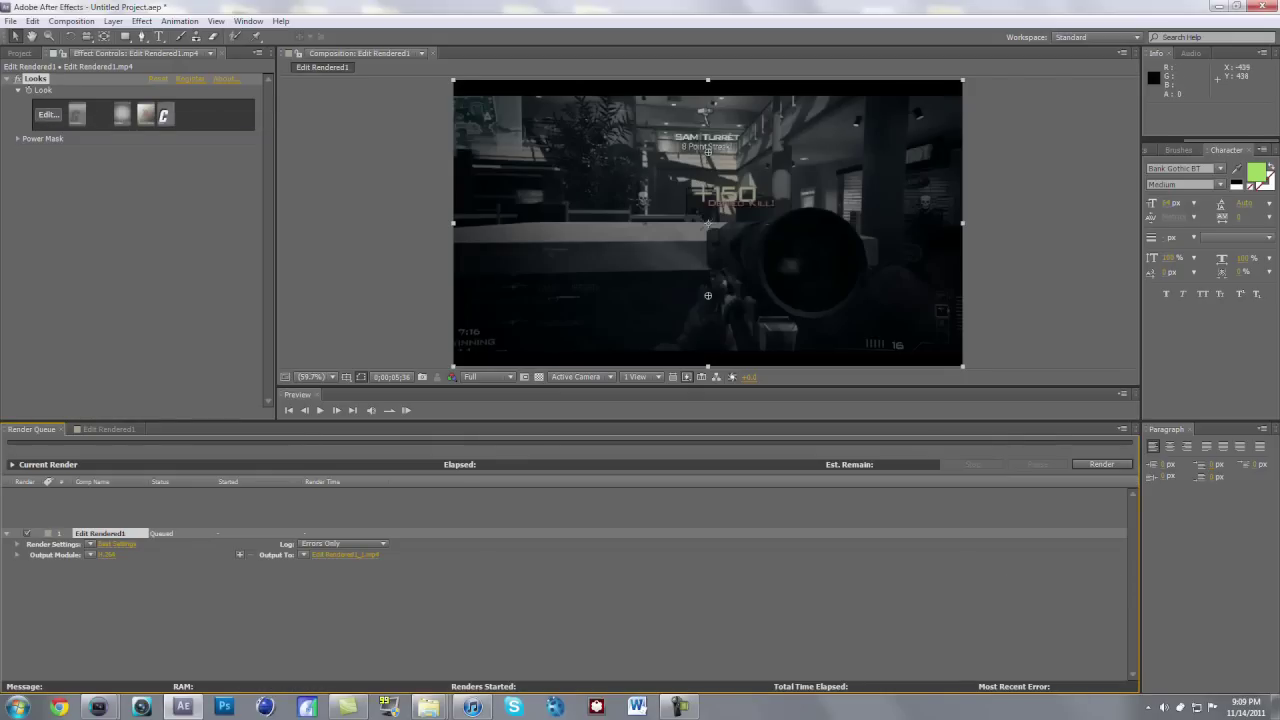
click(90, 554)
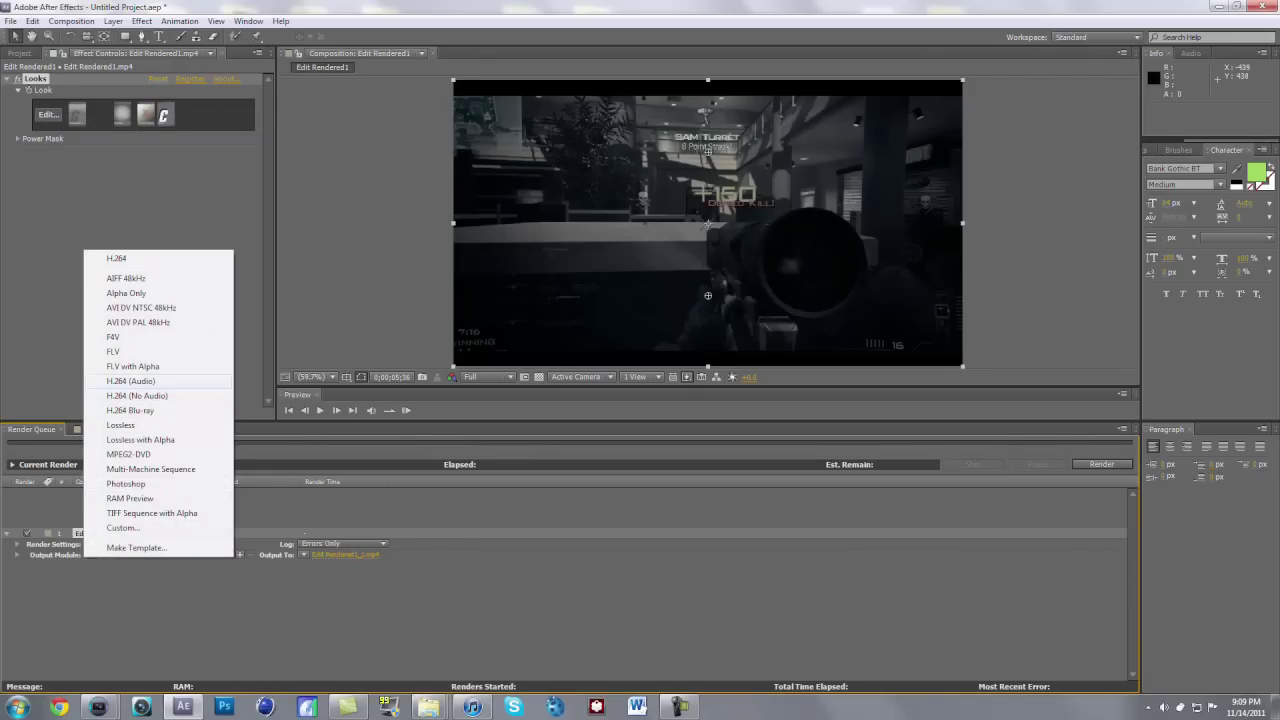
click(130, 381)
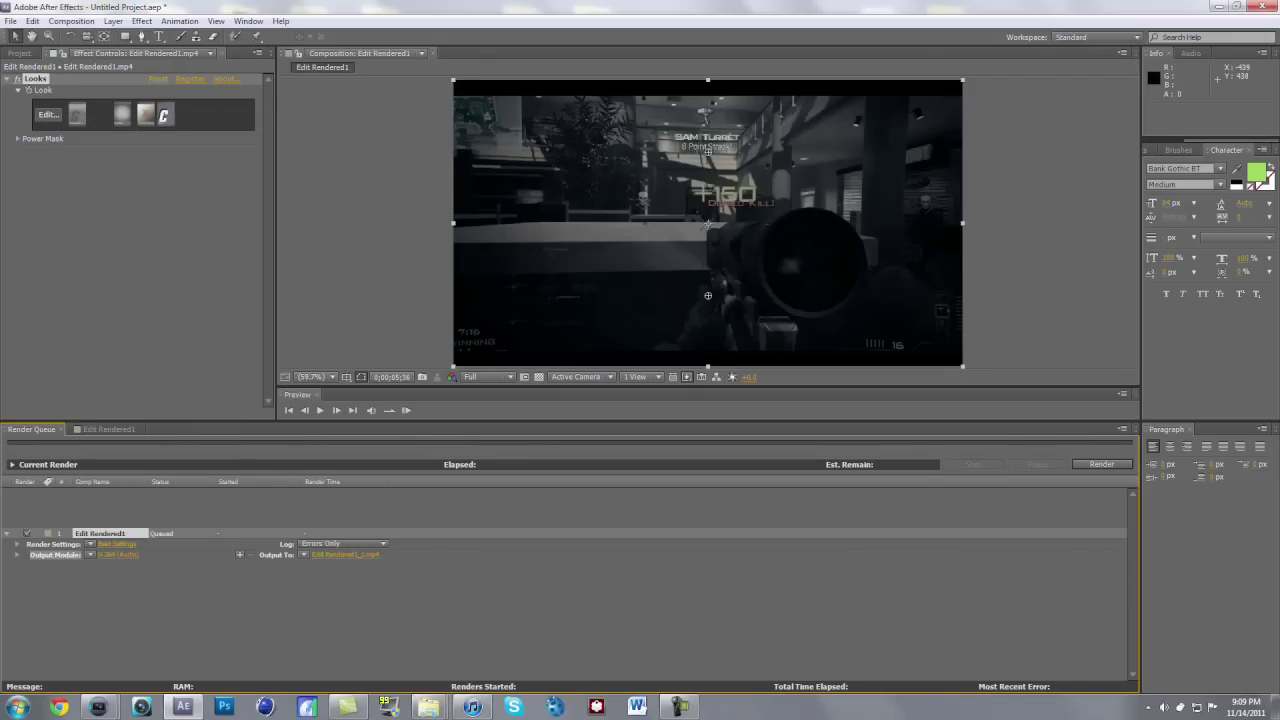
click(118, 555)
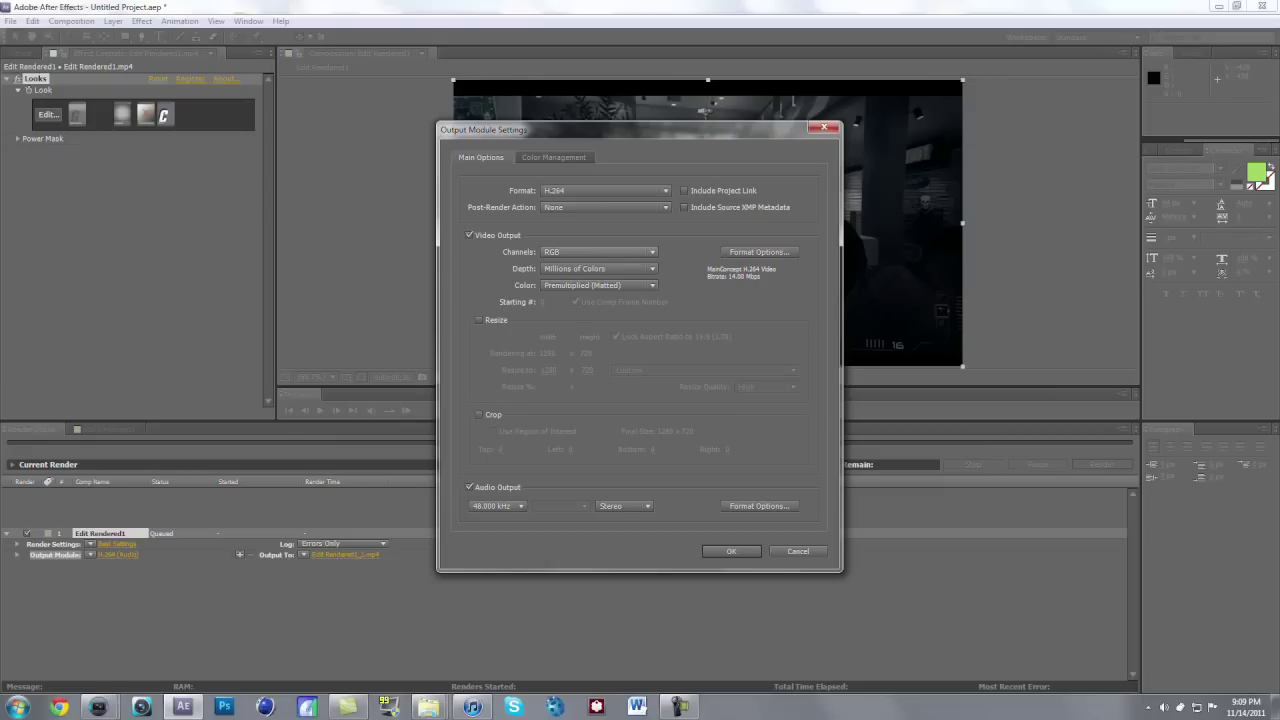
click(796, 551)
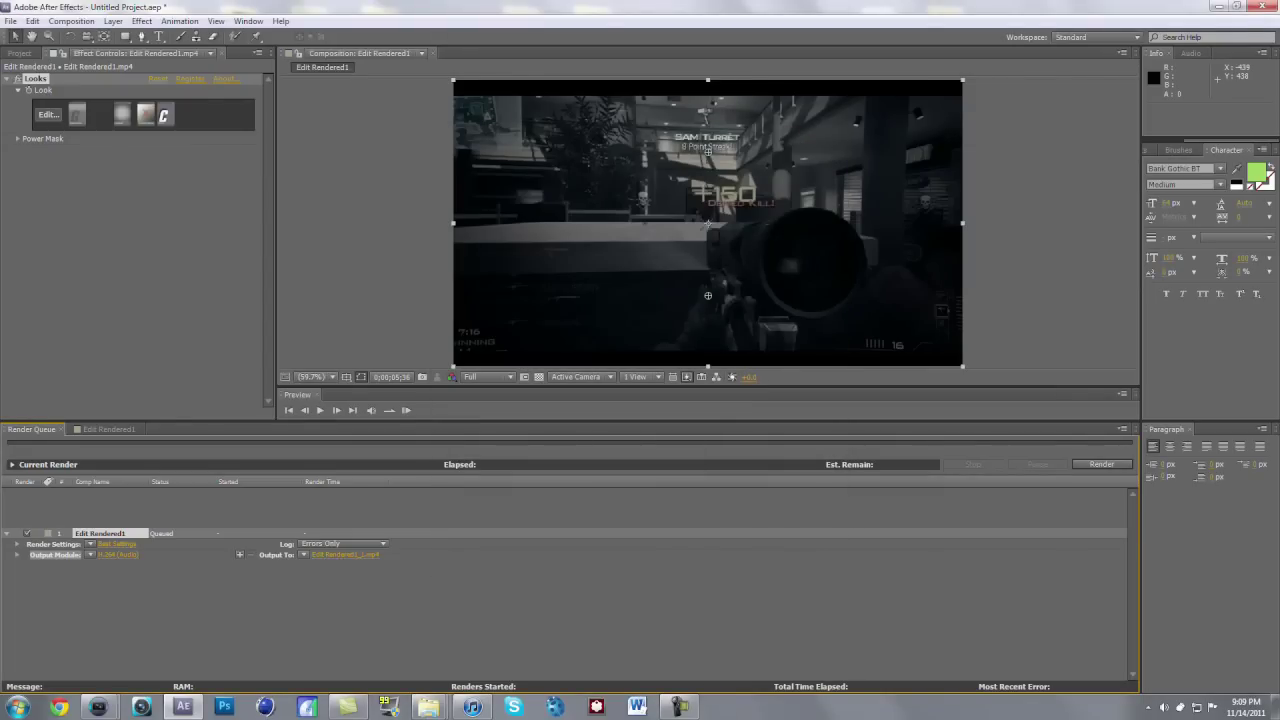
click(90, 554)
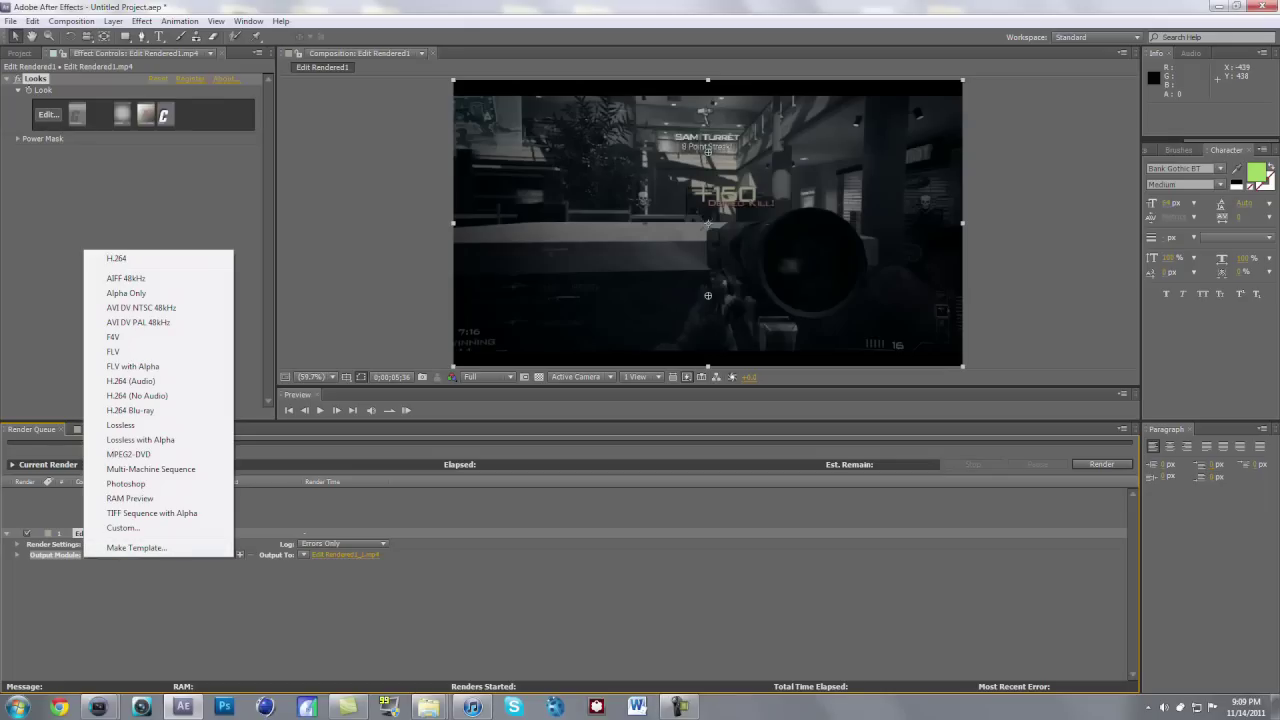
click(131, 381)
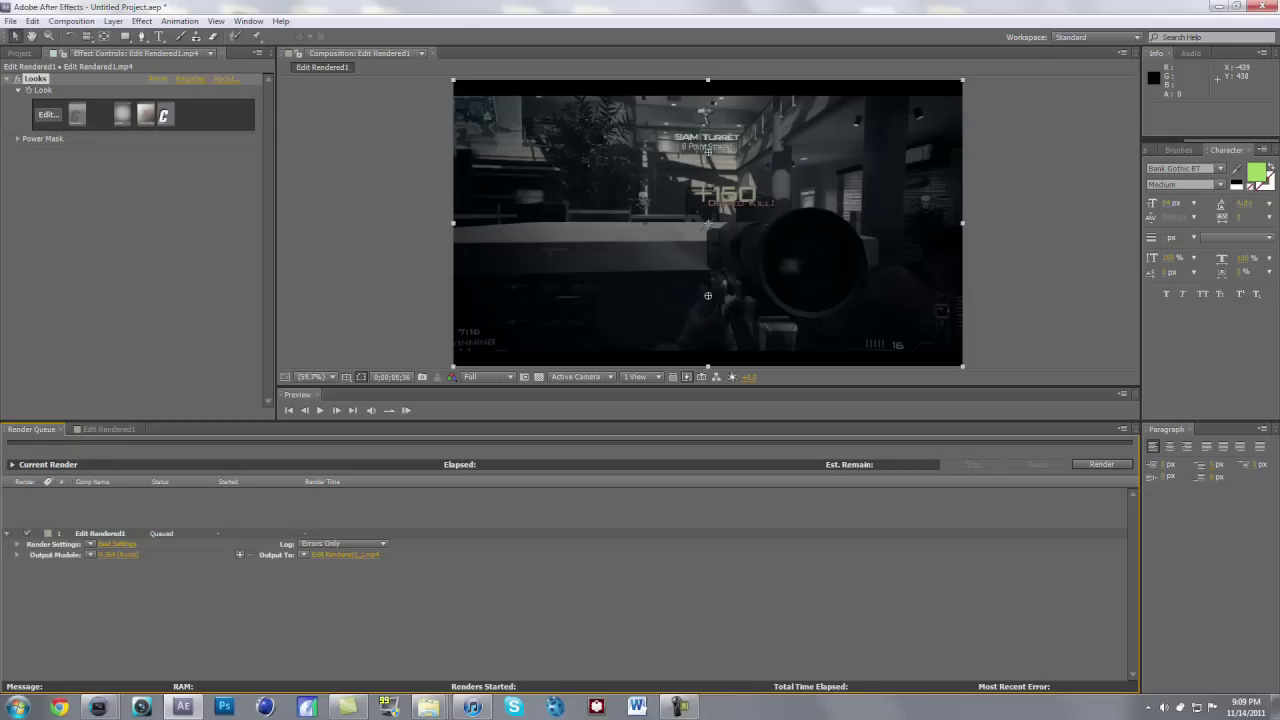
Review the output module's color management and its H.264 video, audio and multiplexer options, and accept the settings.
click(118, 555)
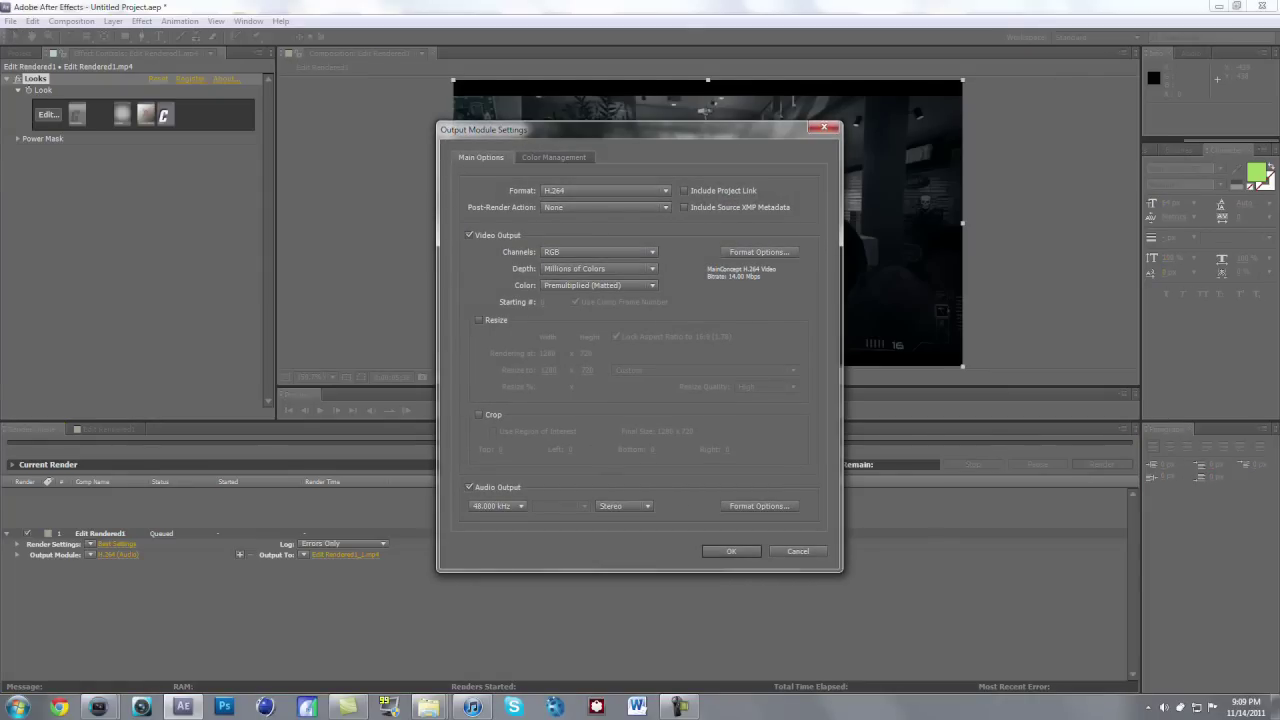
click(553, 157)
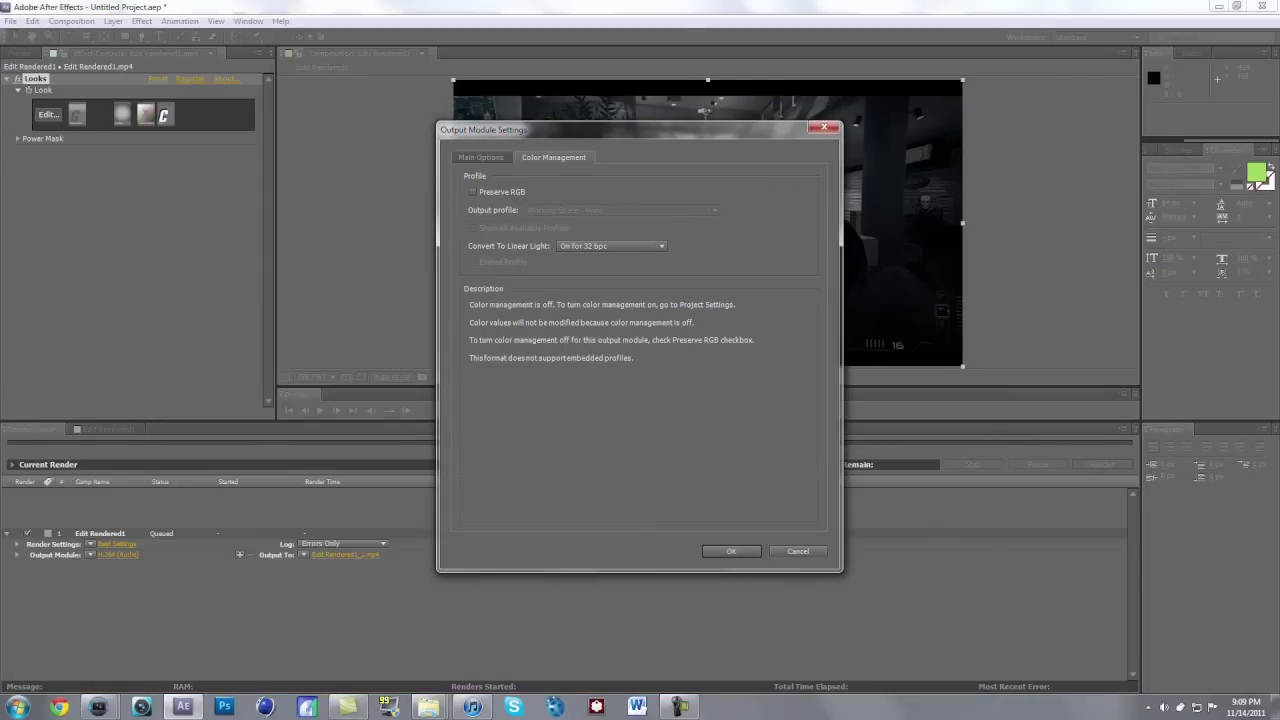
click(481, 157)
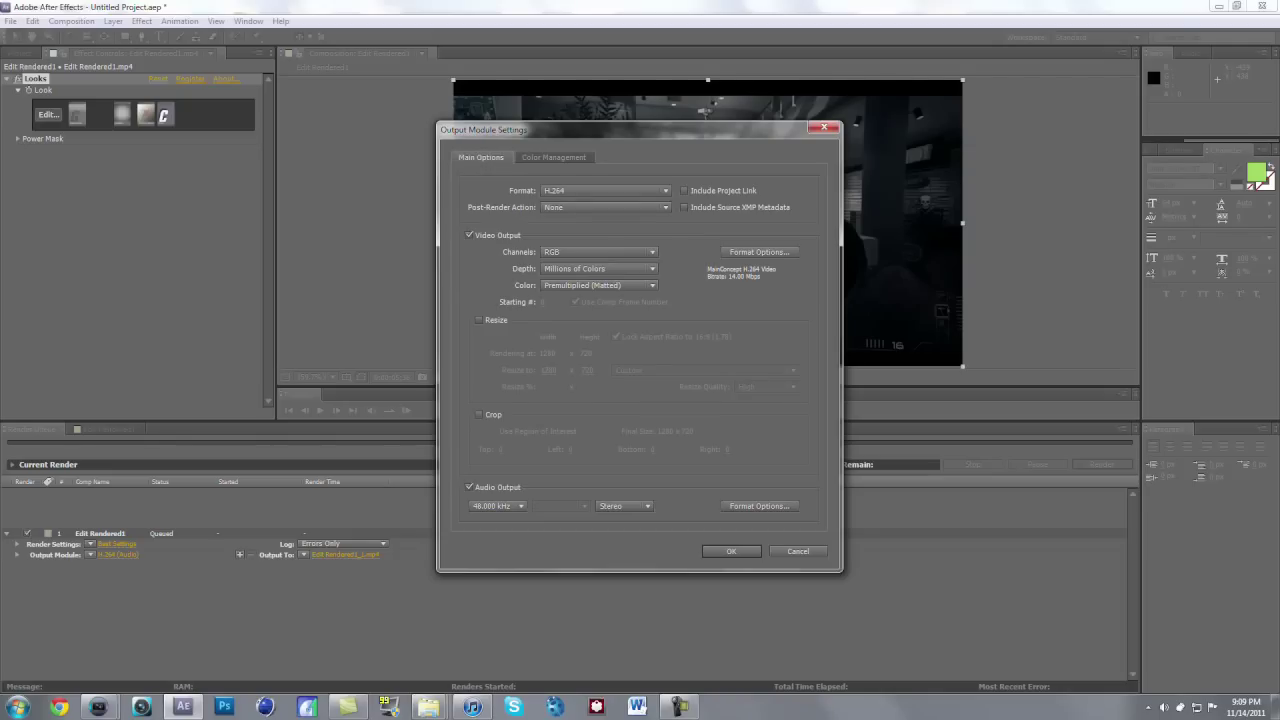
click(761, 252)
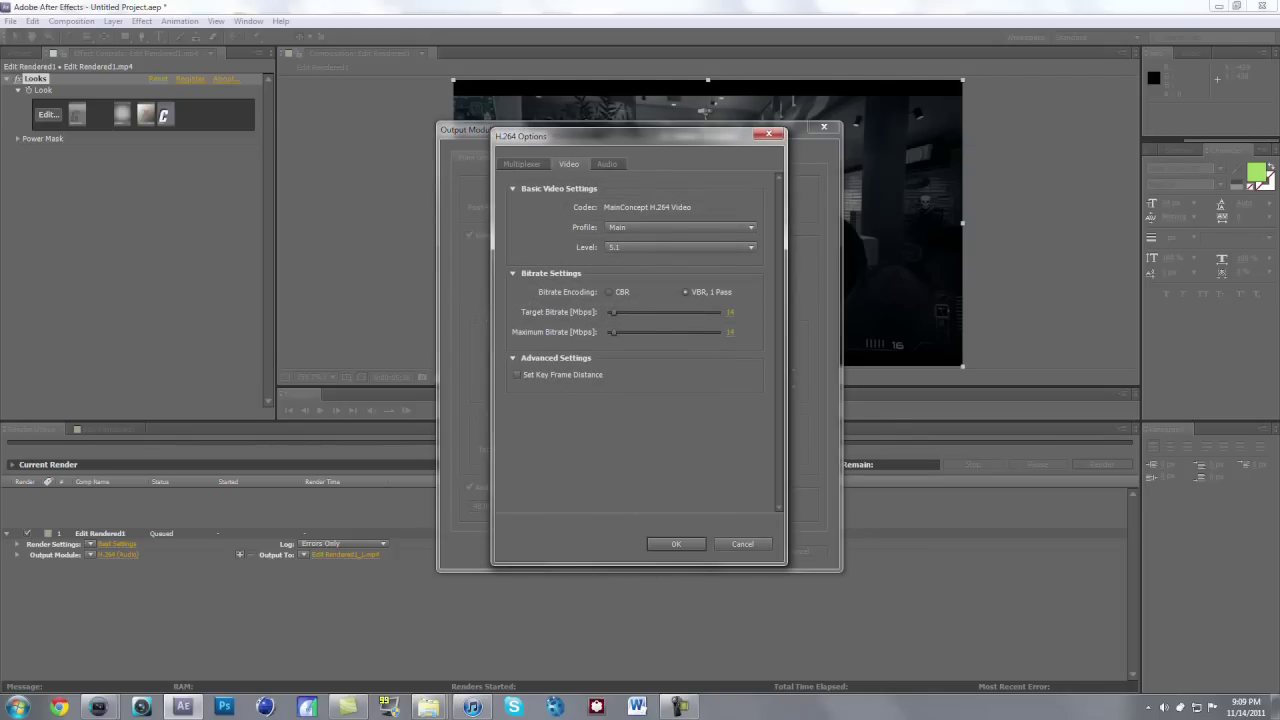
click(607, 163)
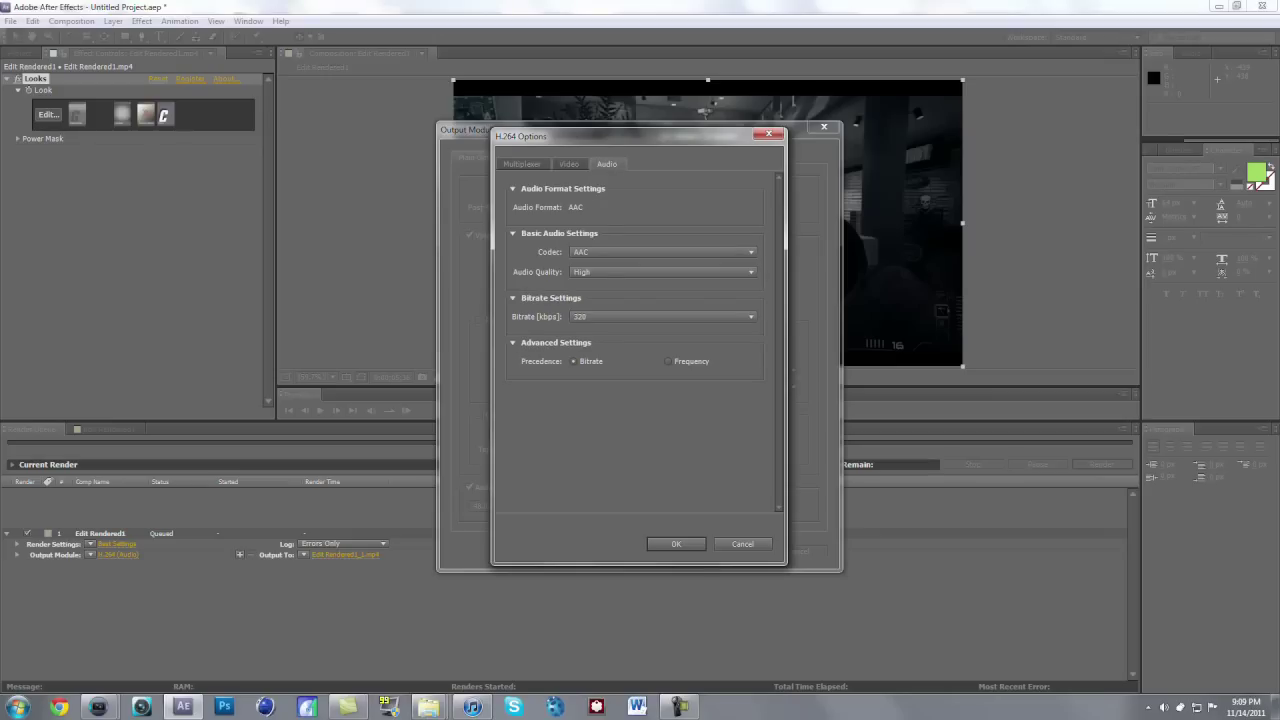
click(521, 163)
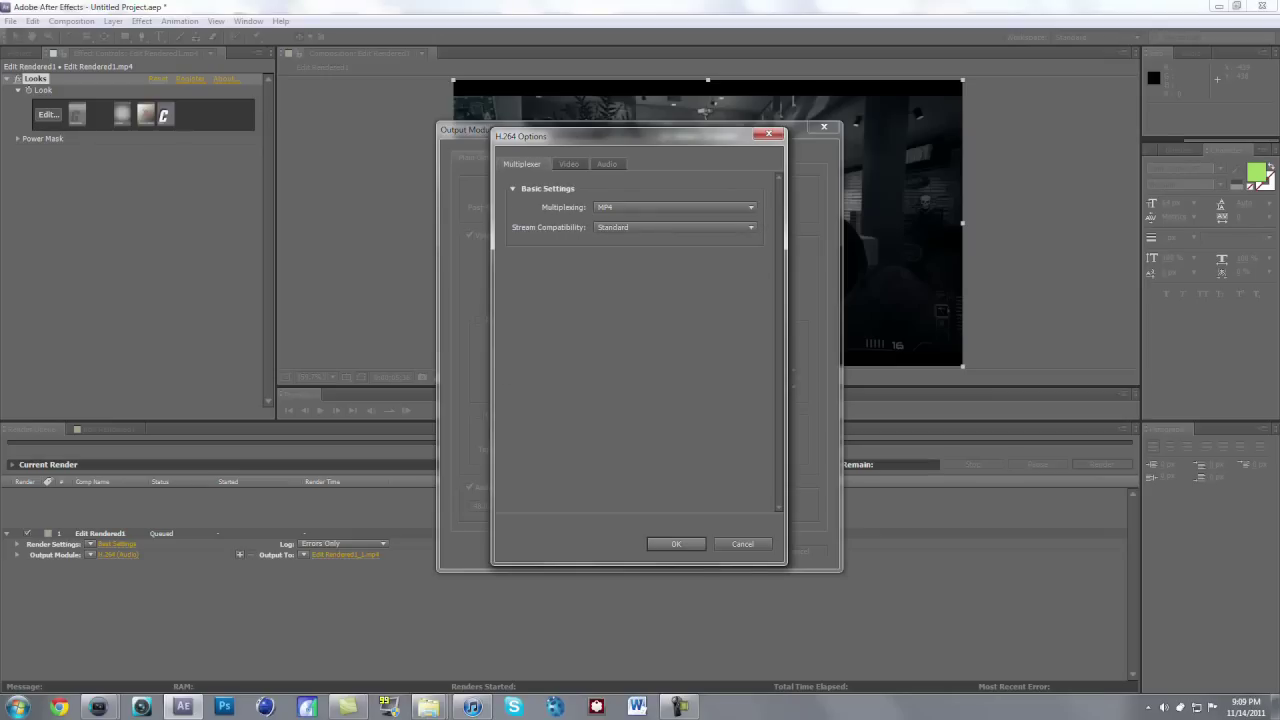
click(676, 544)
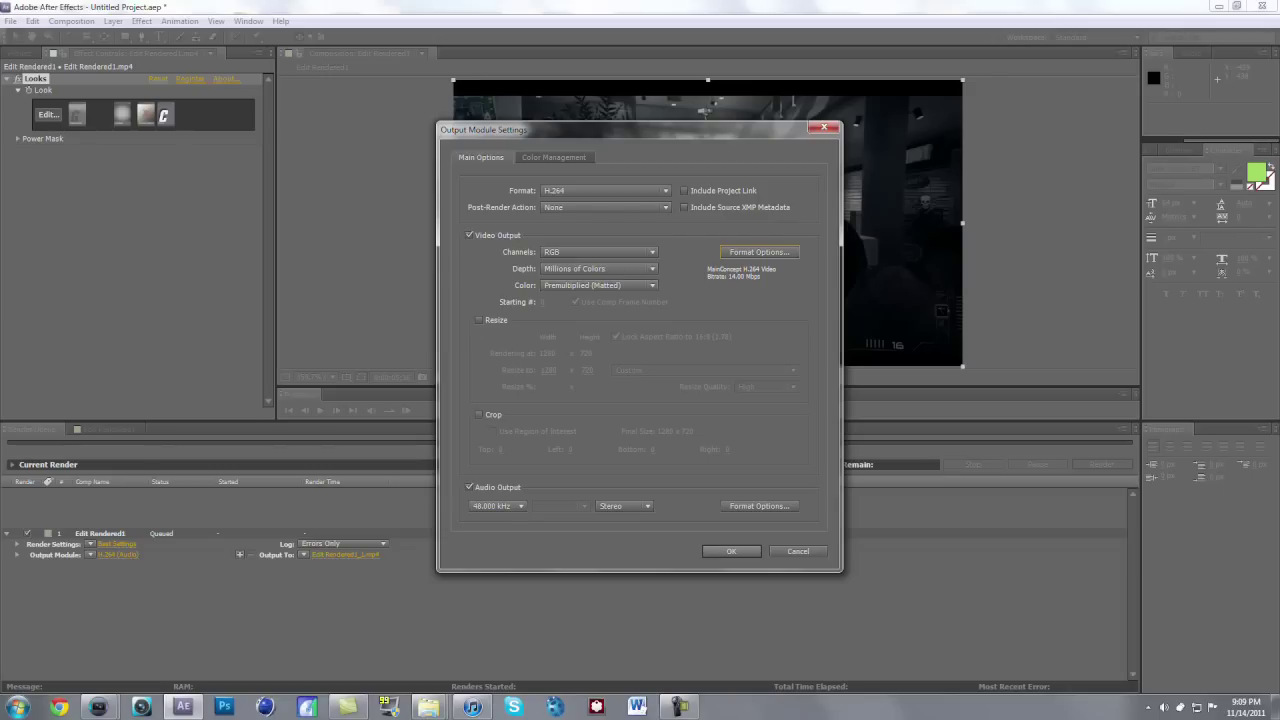
key(Return)
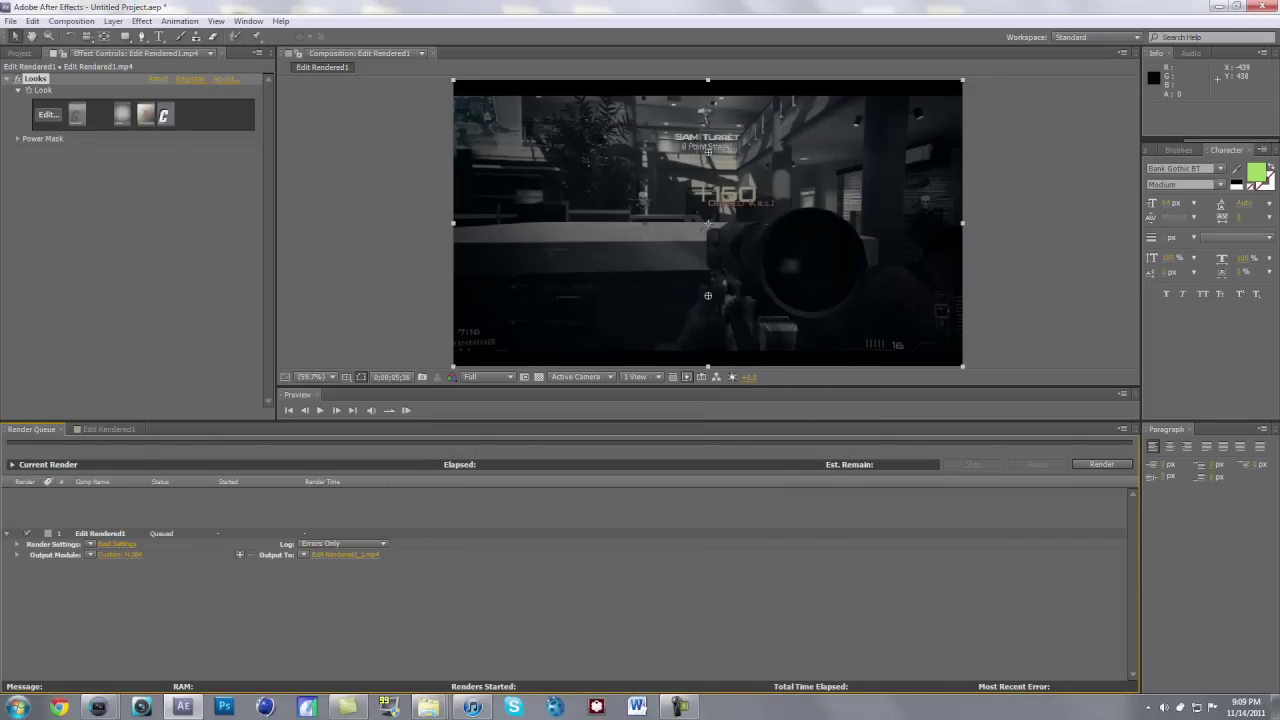
Set the output file name to Edit Rendered2 in the Learn To Edit Ep1 folder and start the render.
click(345, 555)
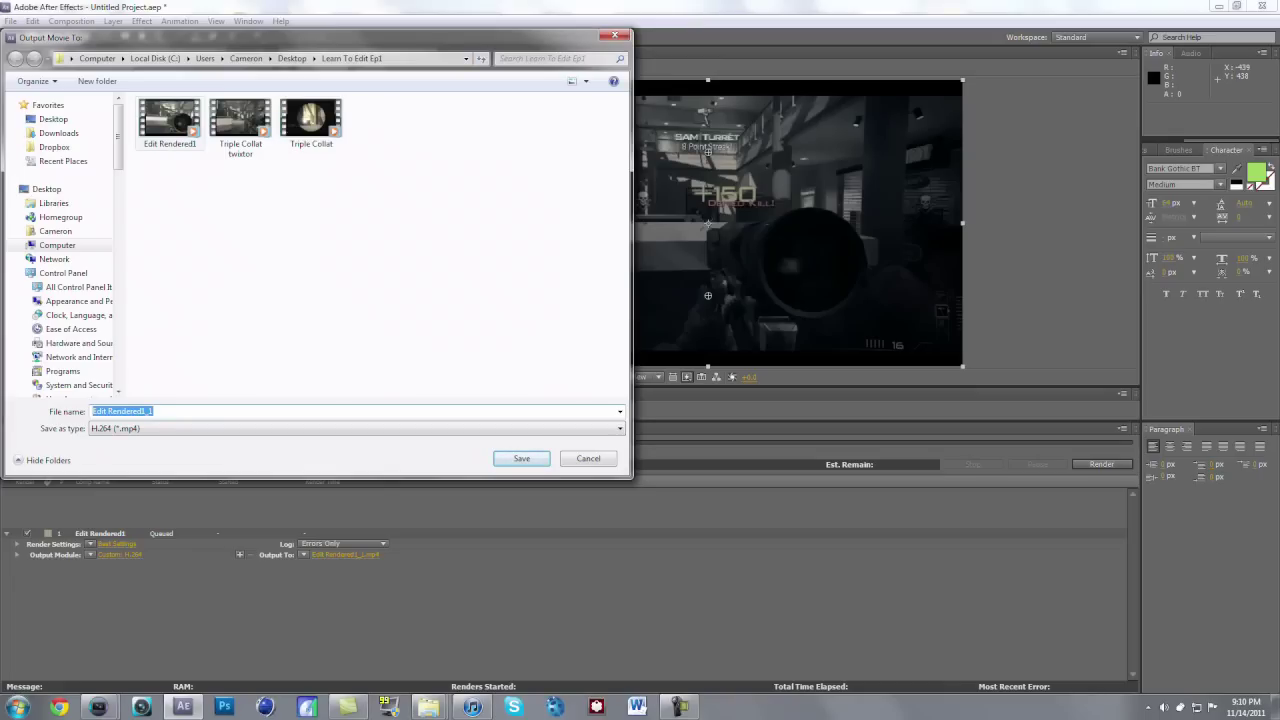
click(169, 120)
click(148, 411)
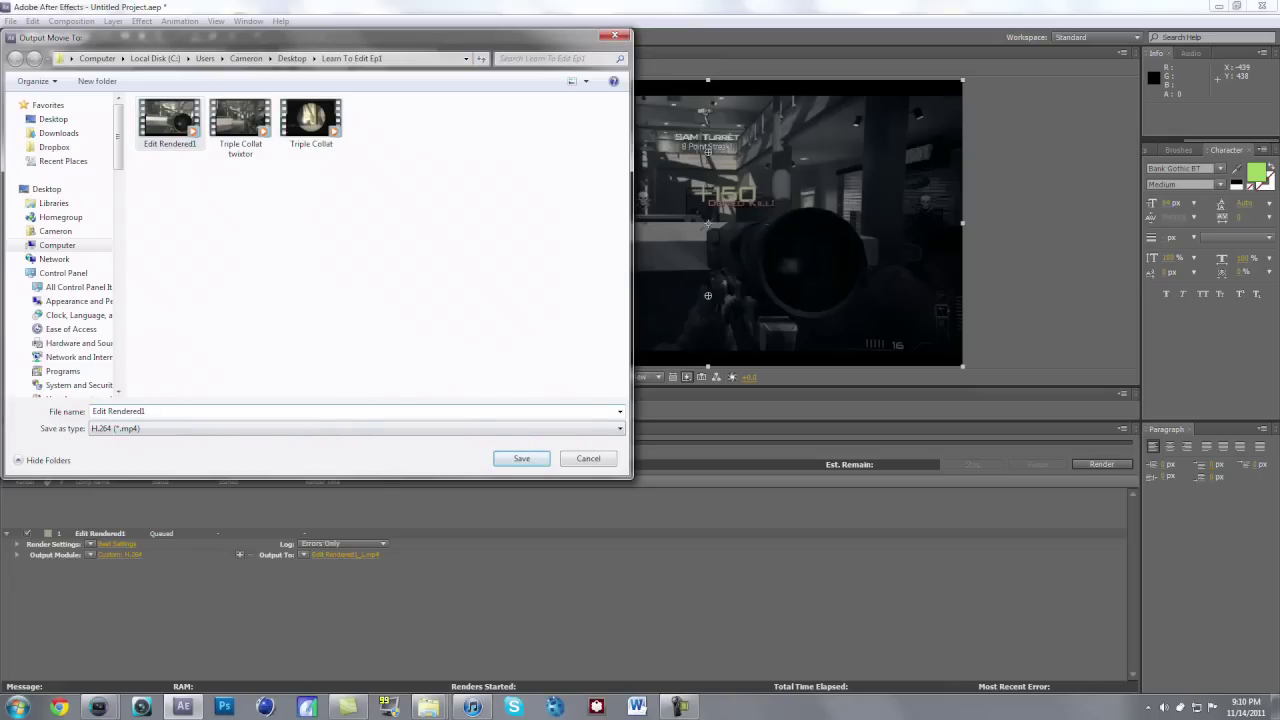
key(BackSpace)
text(2)
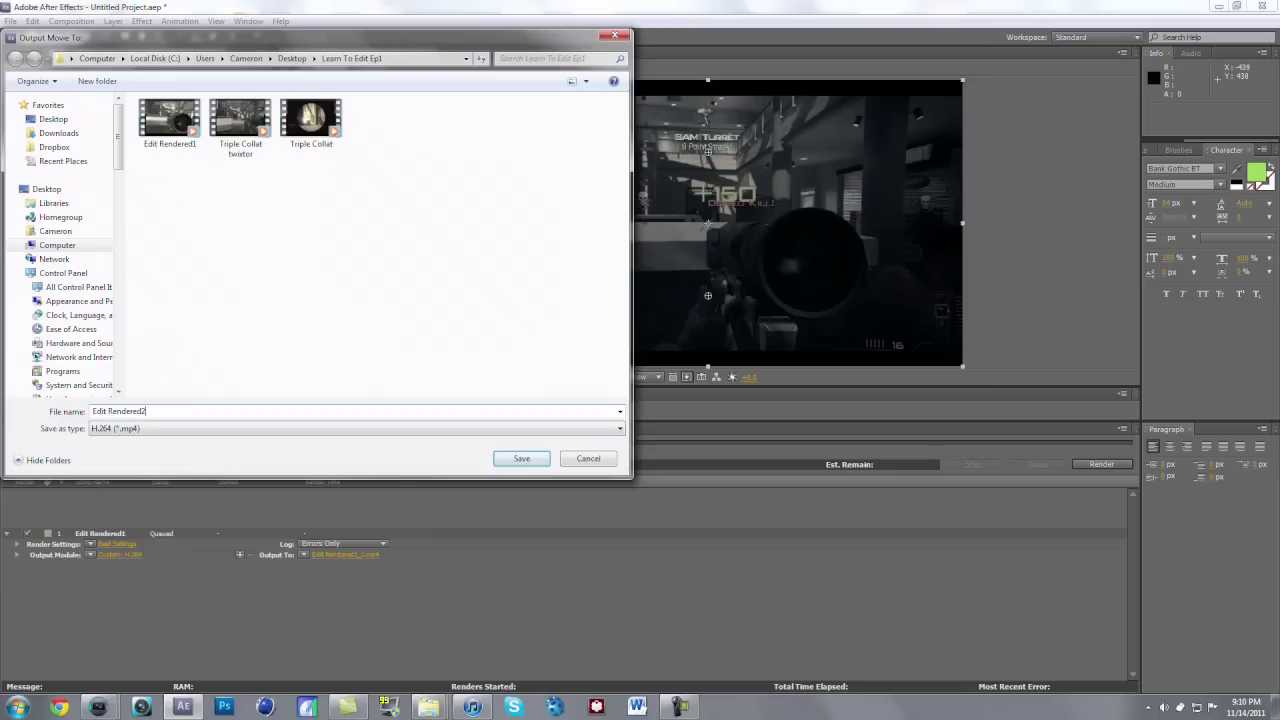
key(Return)
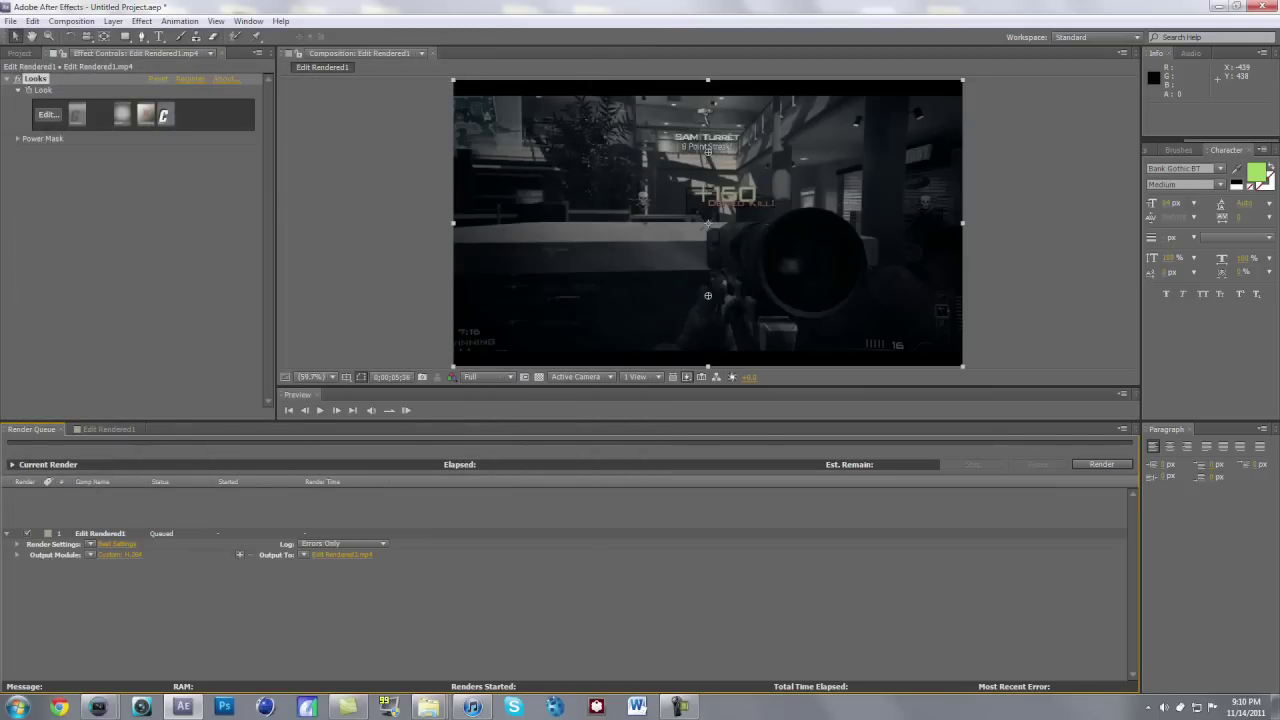
click(1101, 464)
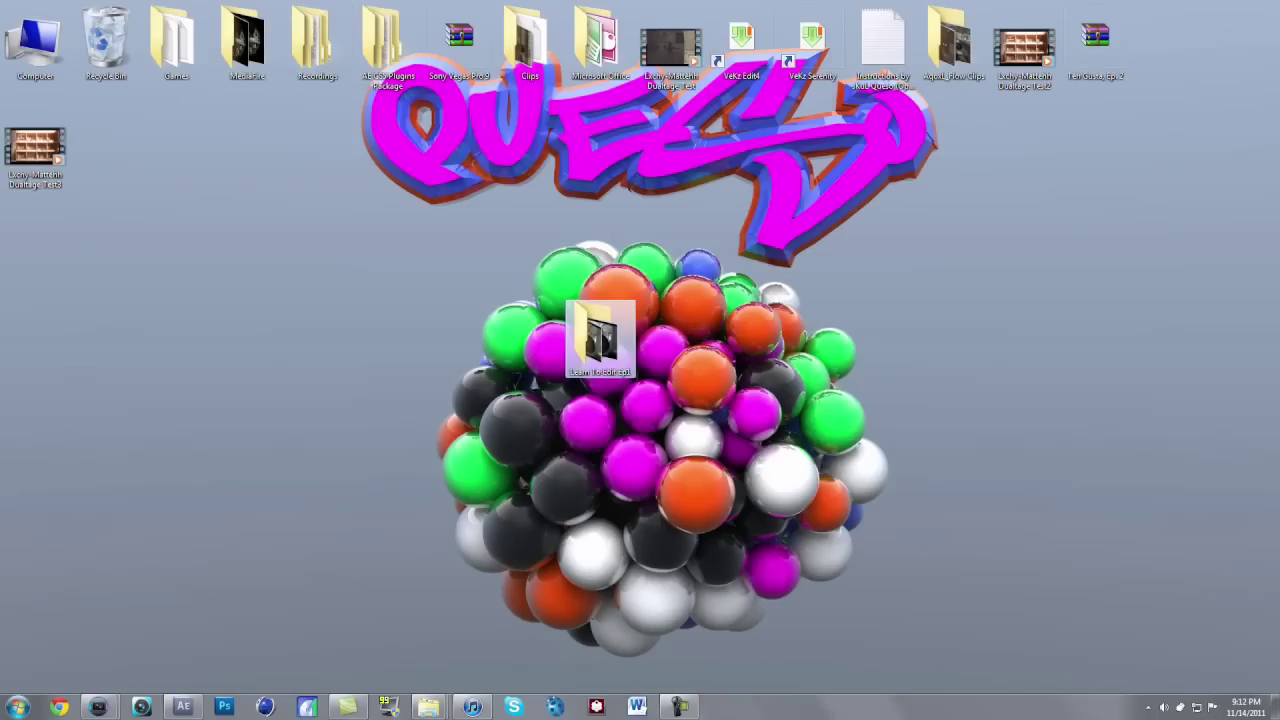
Switch to the Learn To Edit Ep1 folder in Windows Explorer, play the Edit Rendered2 video and close the player.
click(429, 707)
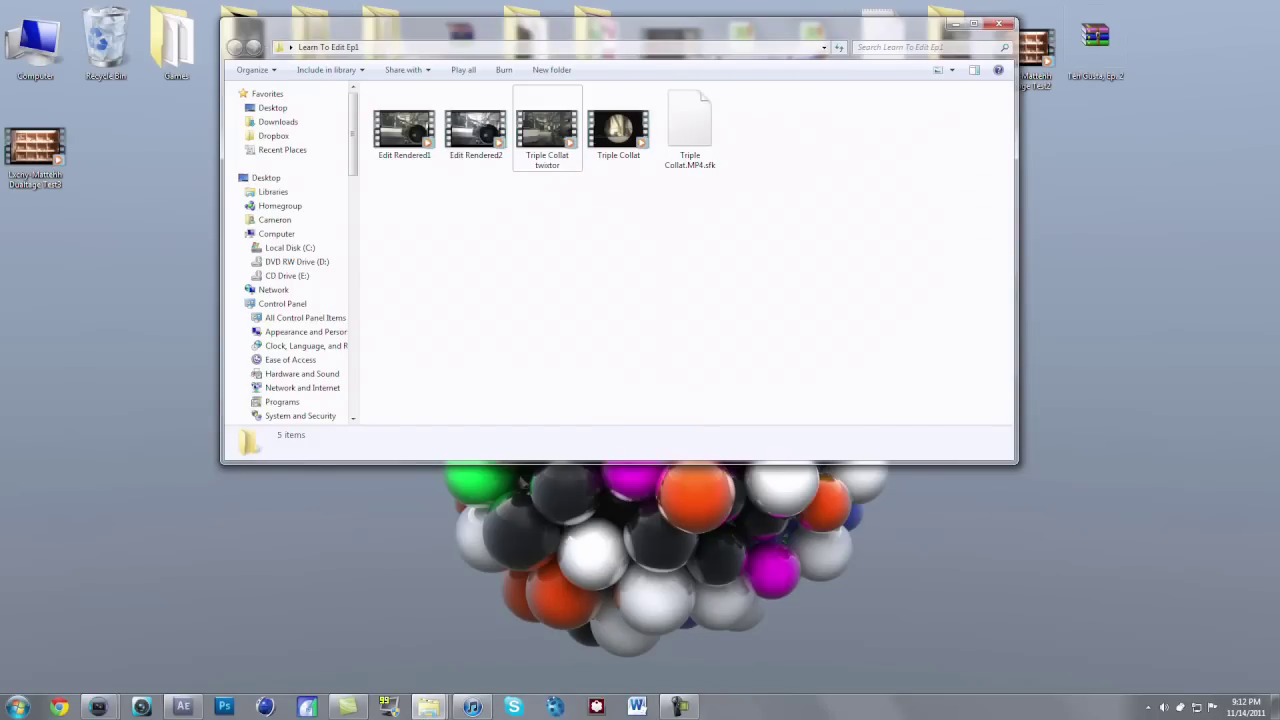
double_click(475, 130)
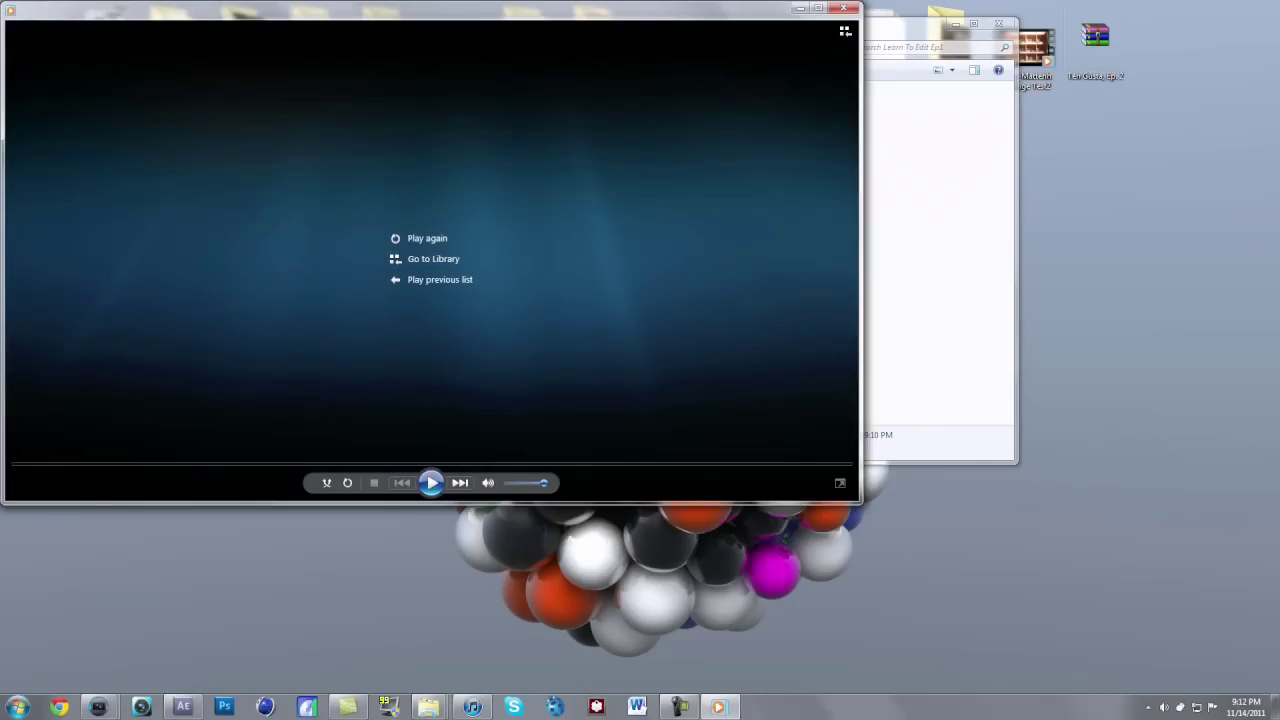
key(alt+F4)
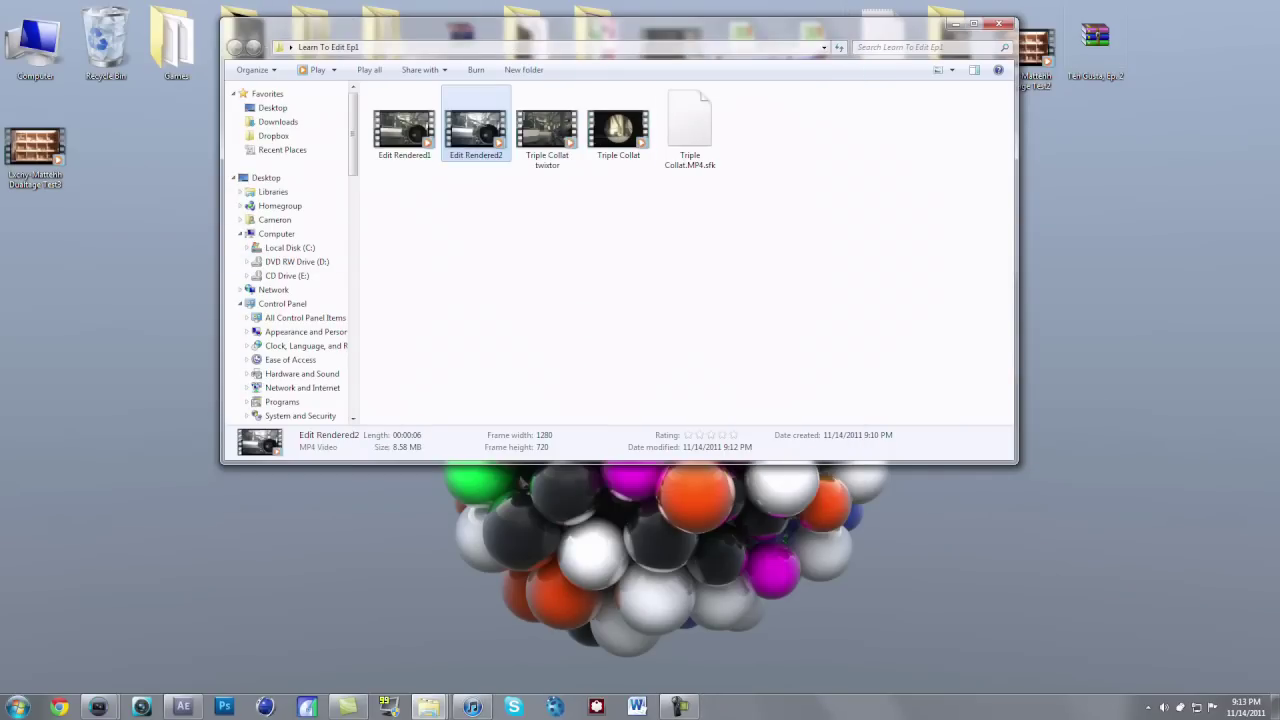